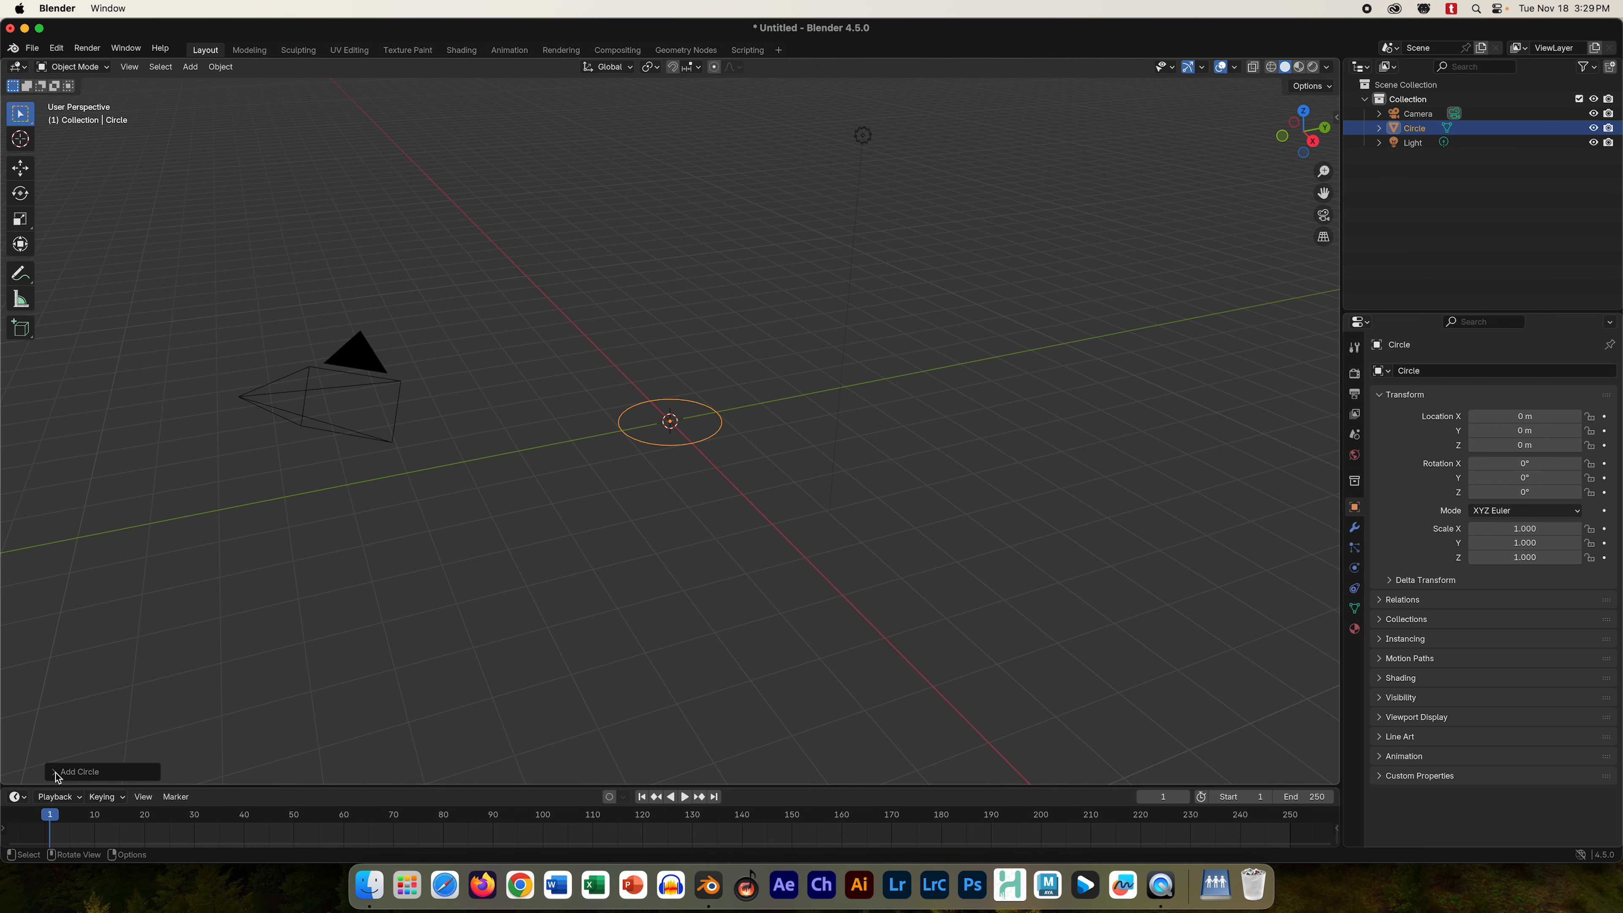
- Set the newly added circle's vertex count to 64
click(57, 772)
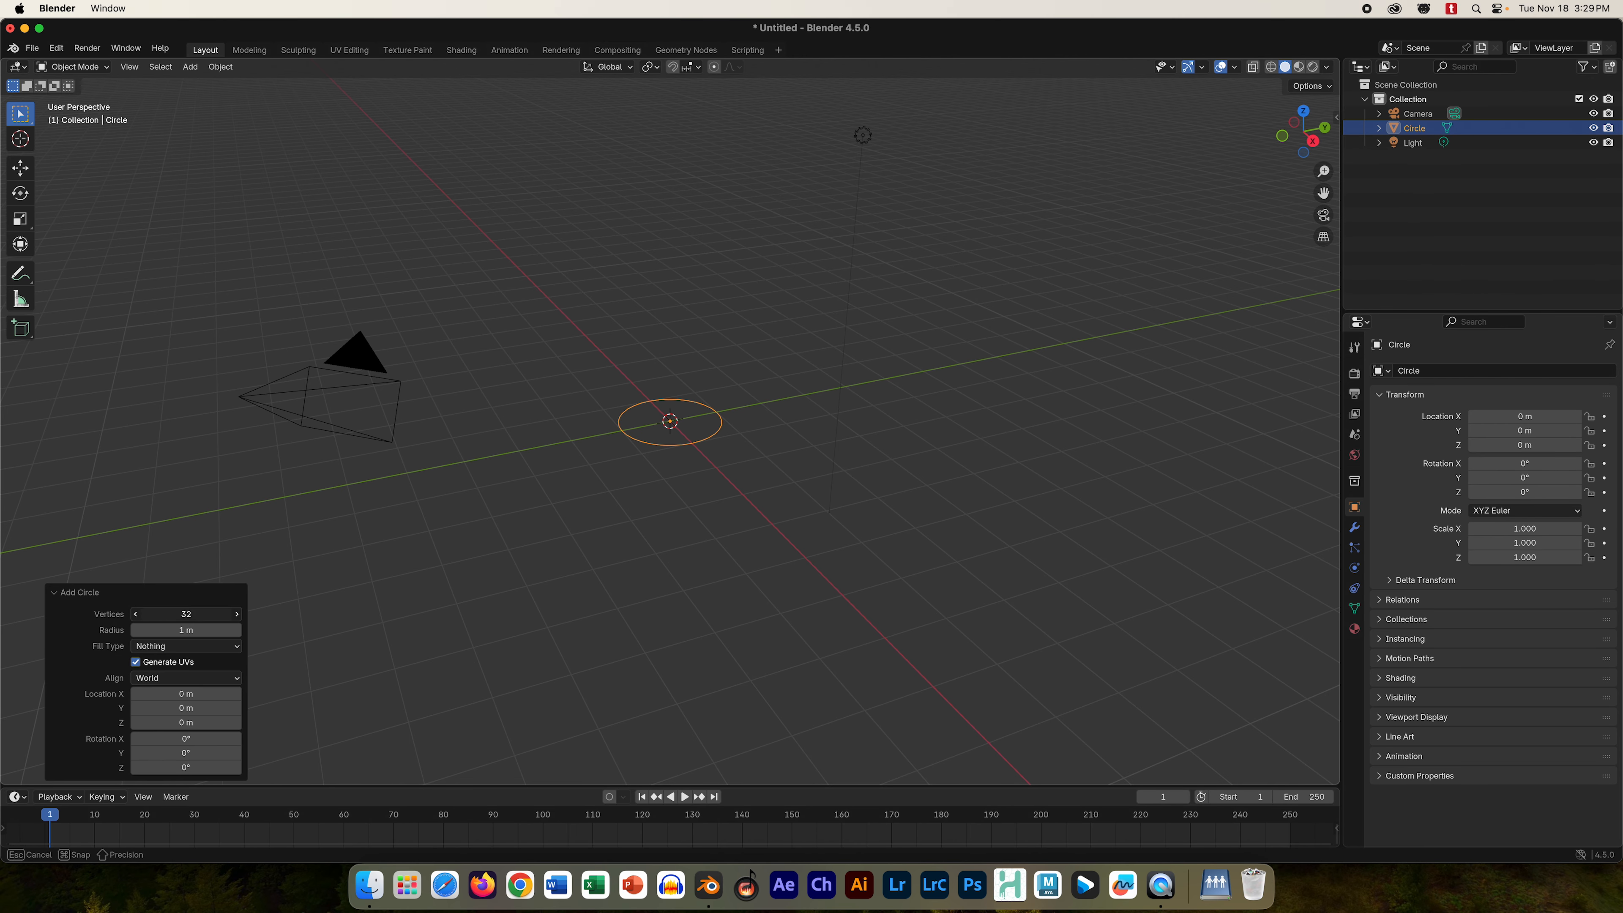
click(206, 613)
key(Return)
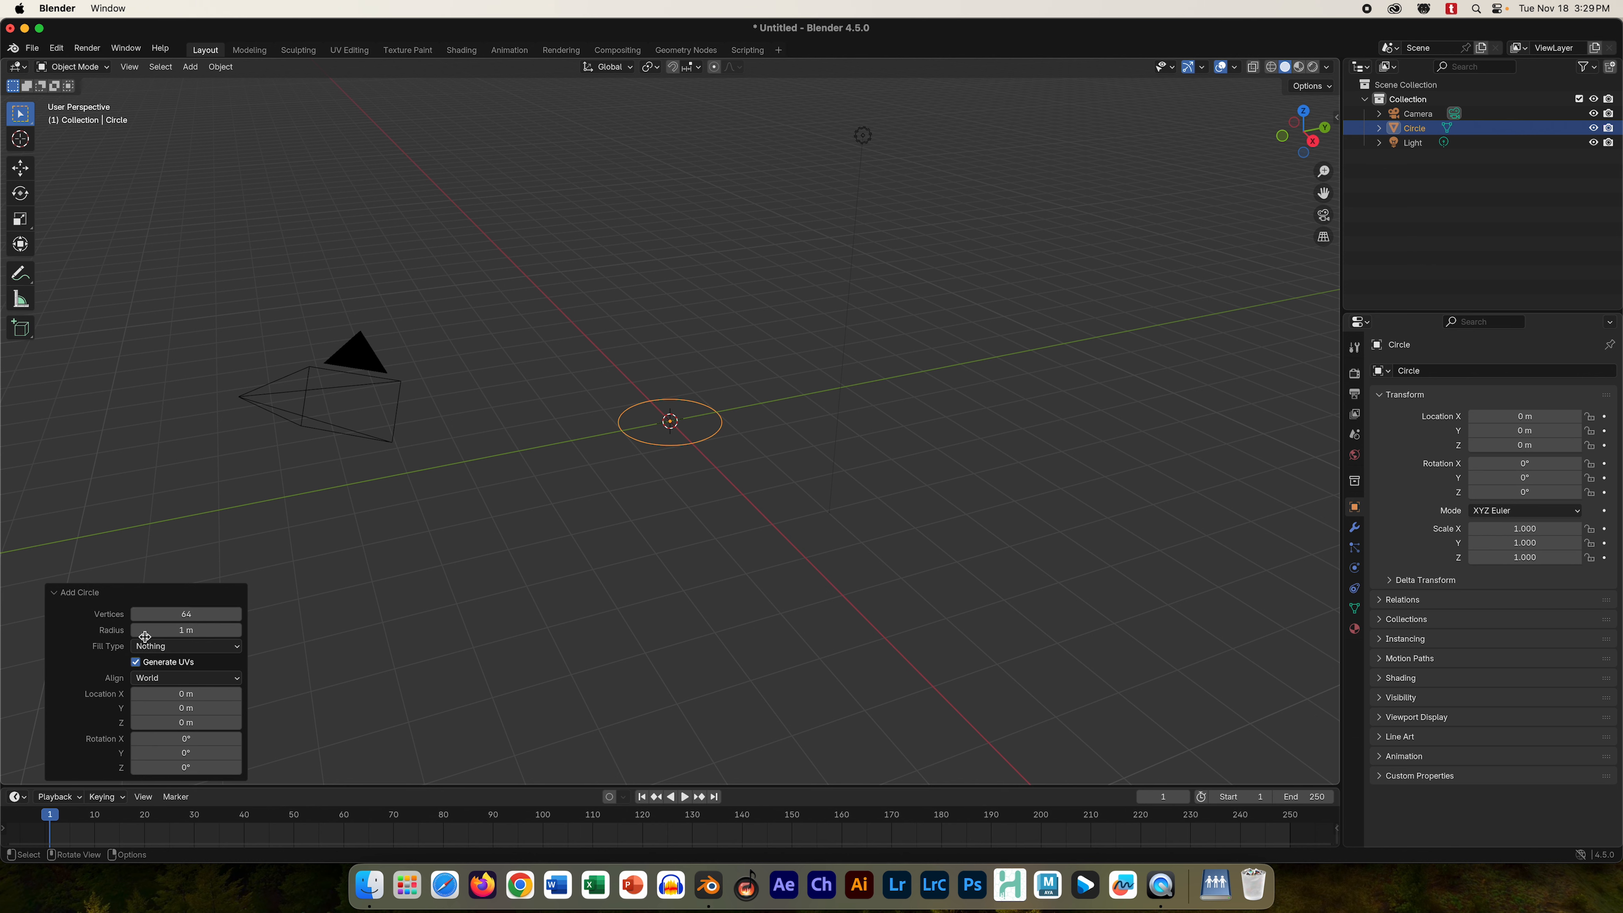
- Rotate the new circle 90° about X and set its fill type to N-Gon
click(208, 739)
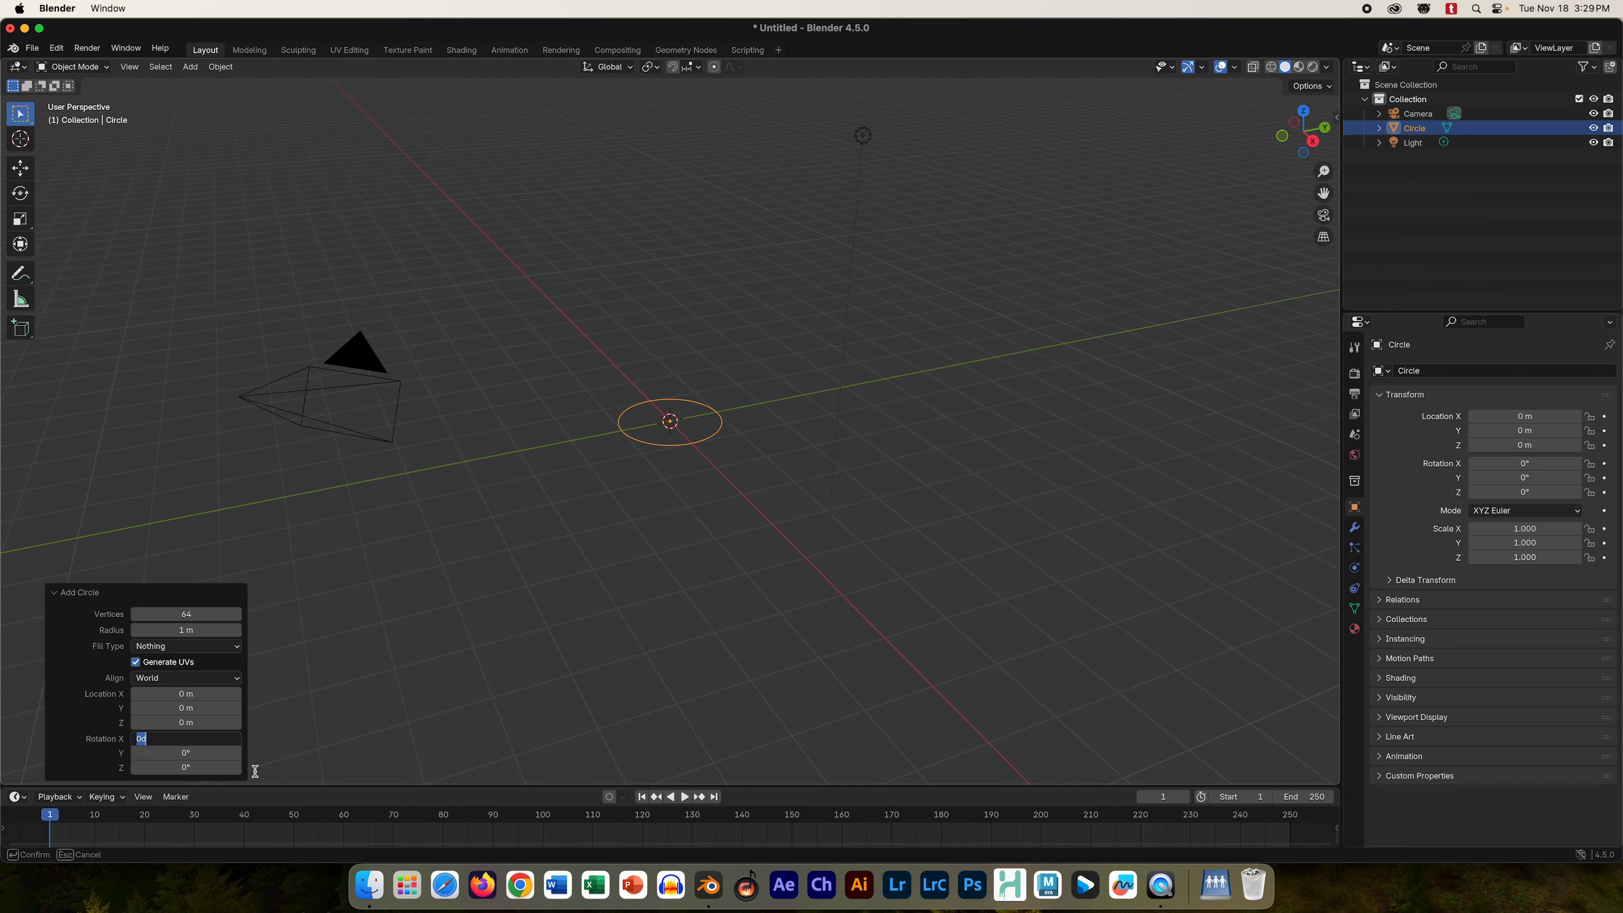
text(90)
key(Return)
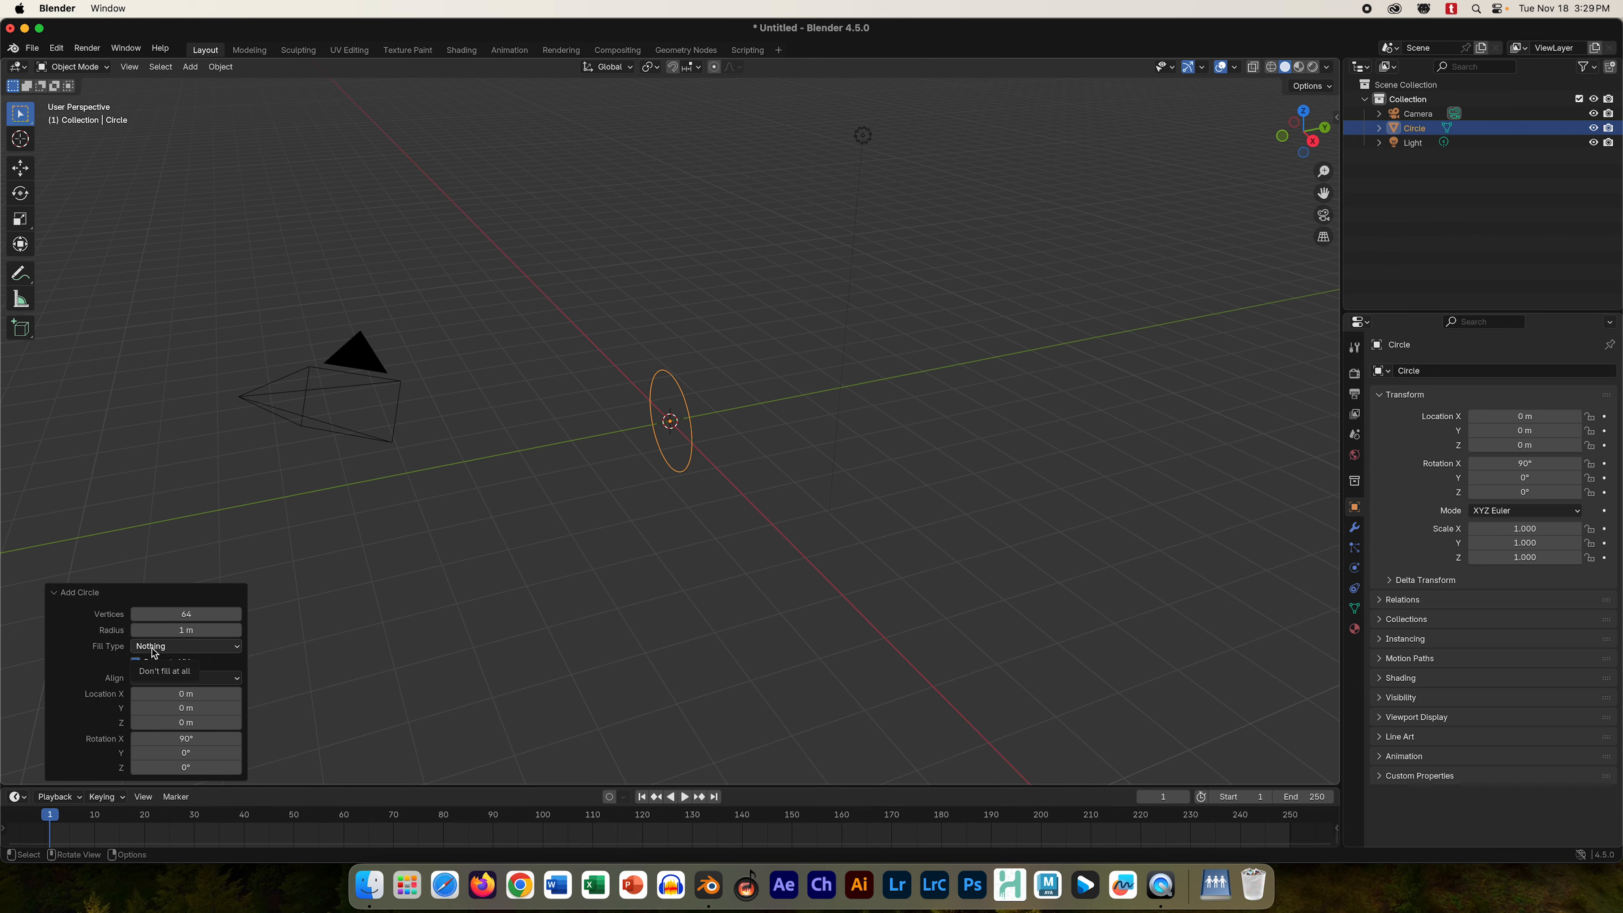
click(178, 650)
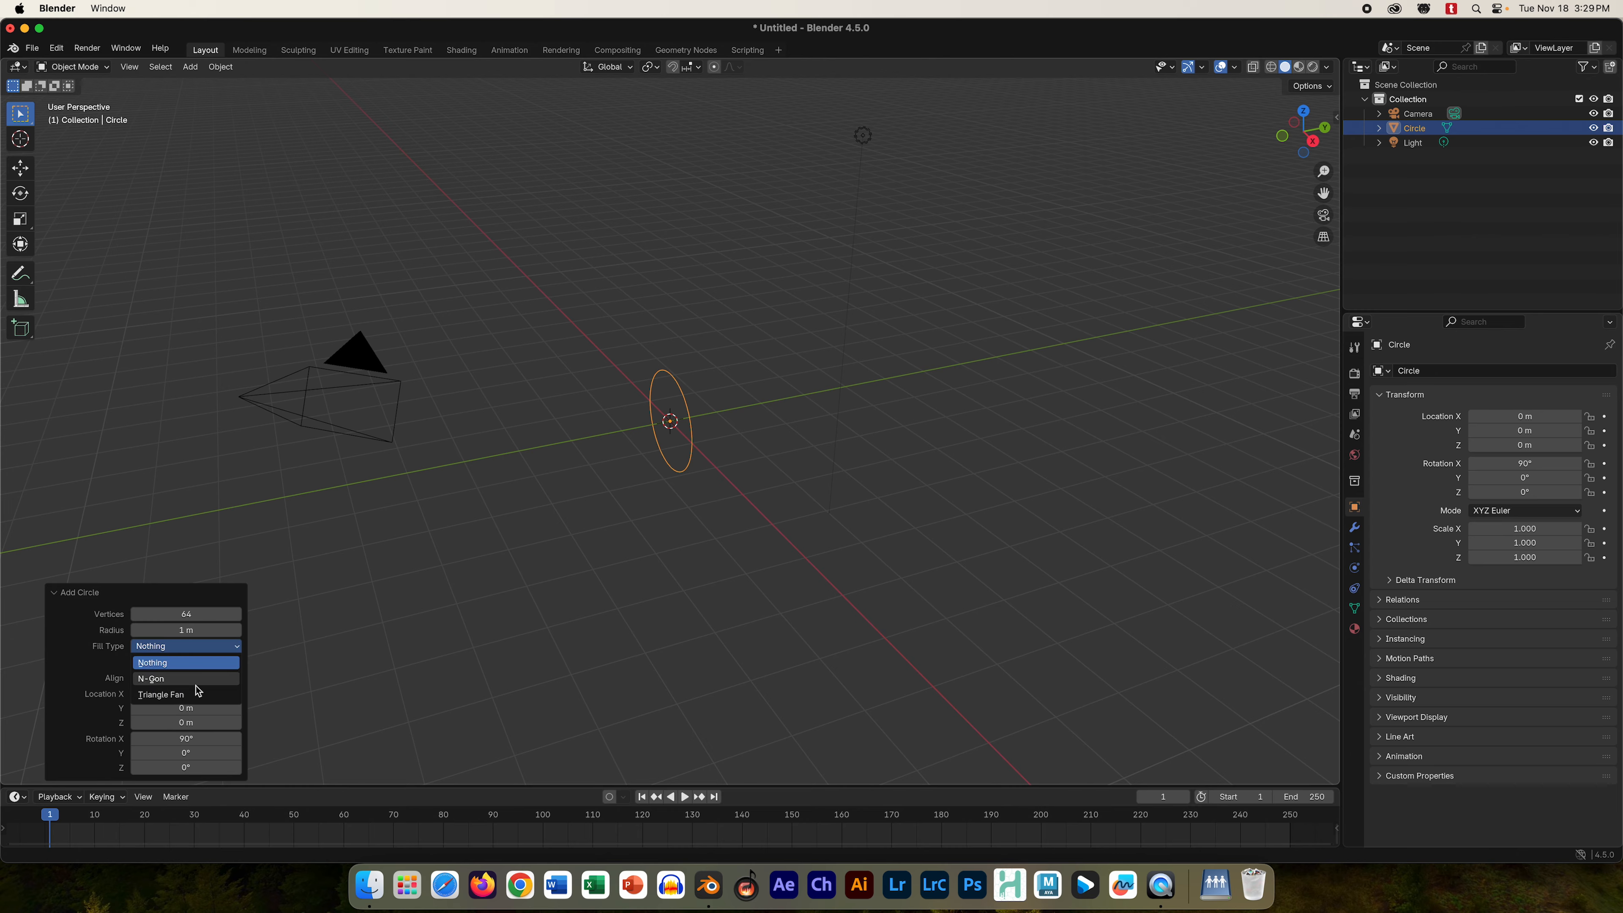
click(182, 679)
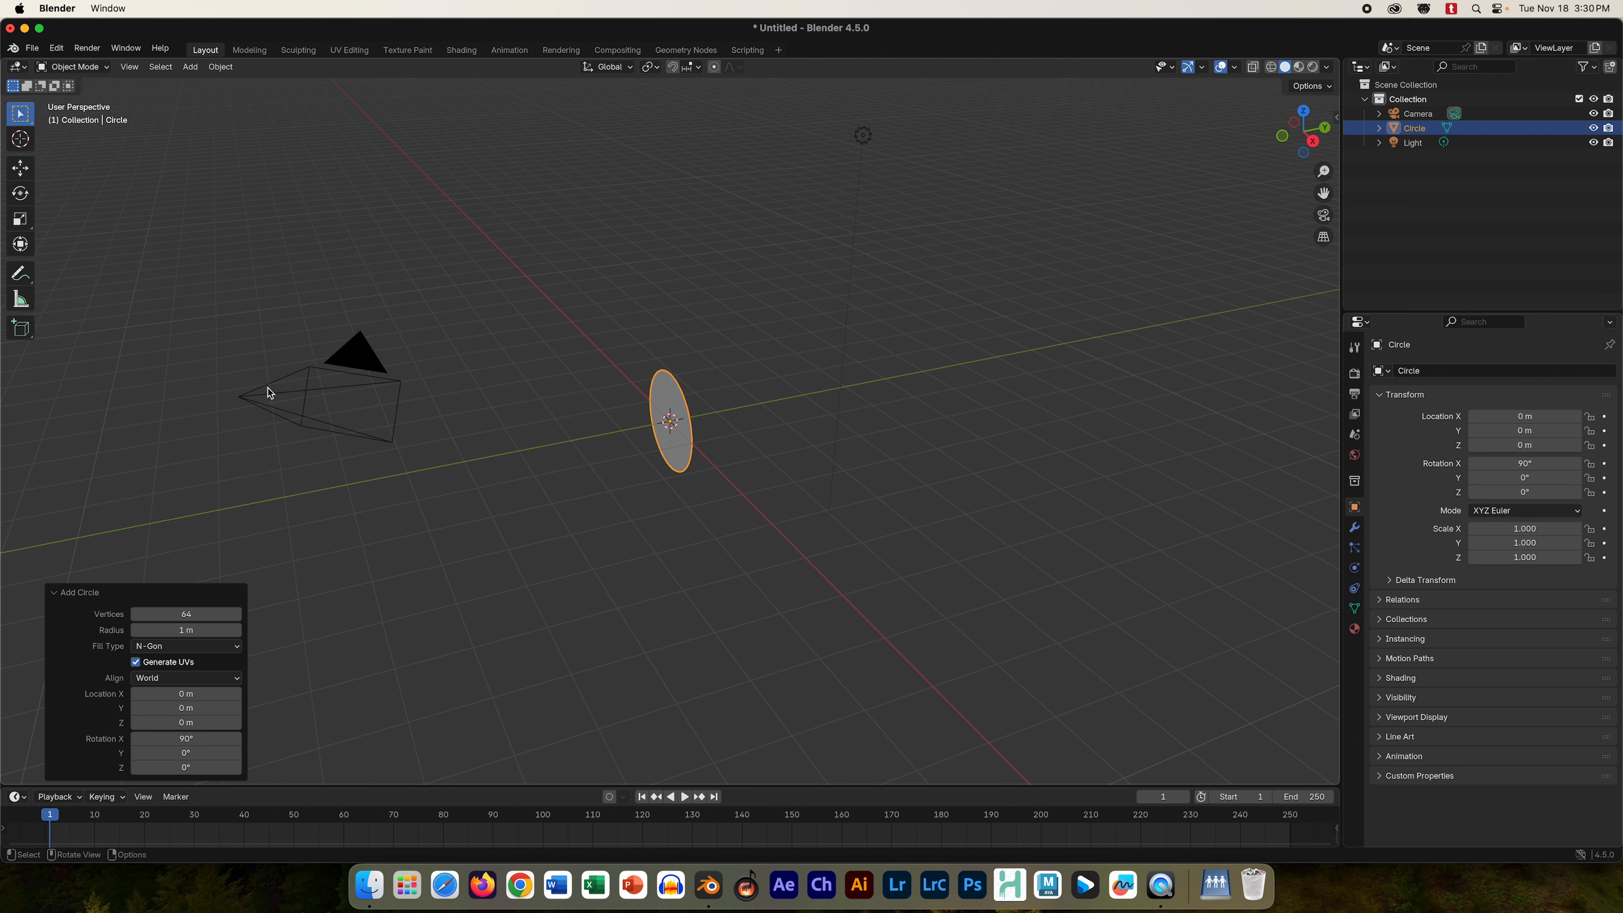
- Delete the default light from the scene
click(268, 393)
click(350, 352)
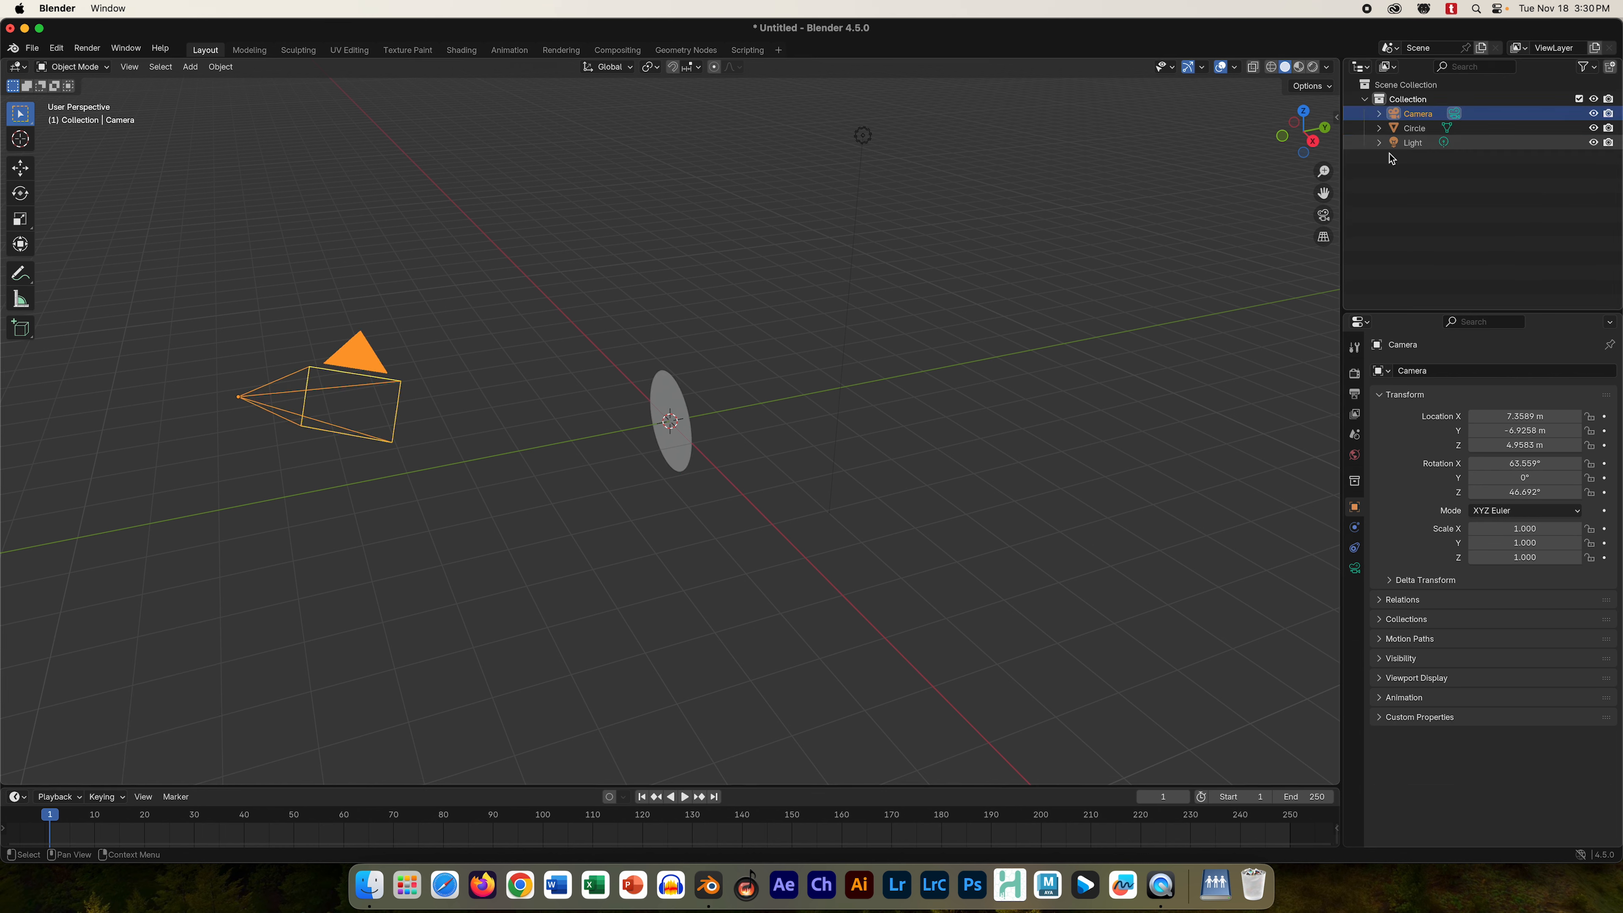
click(1411, 146)
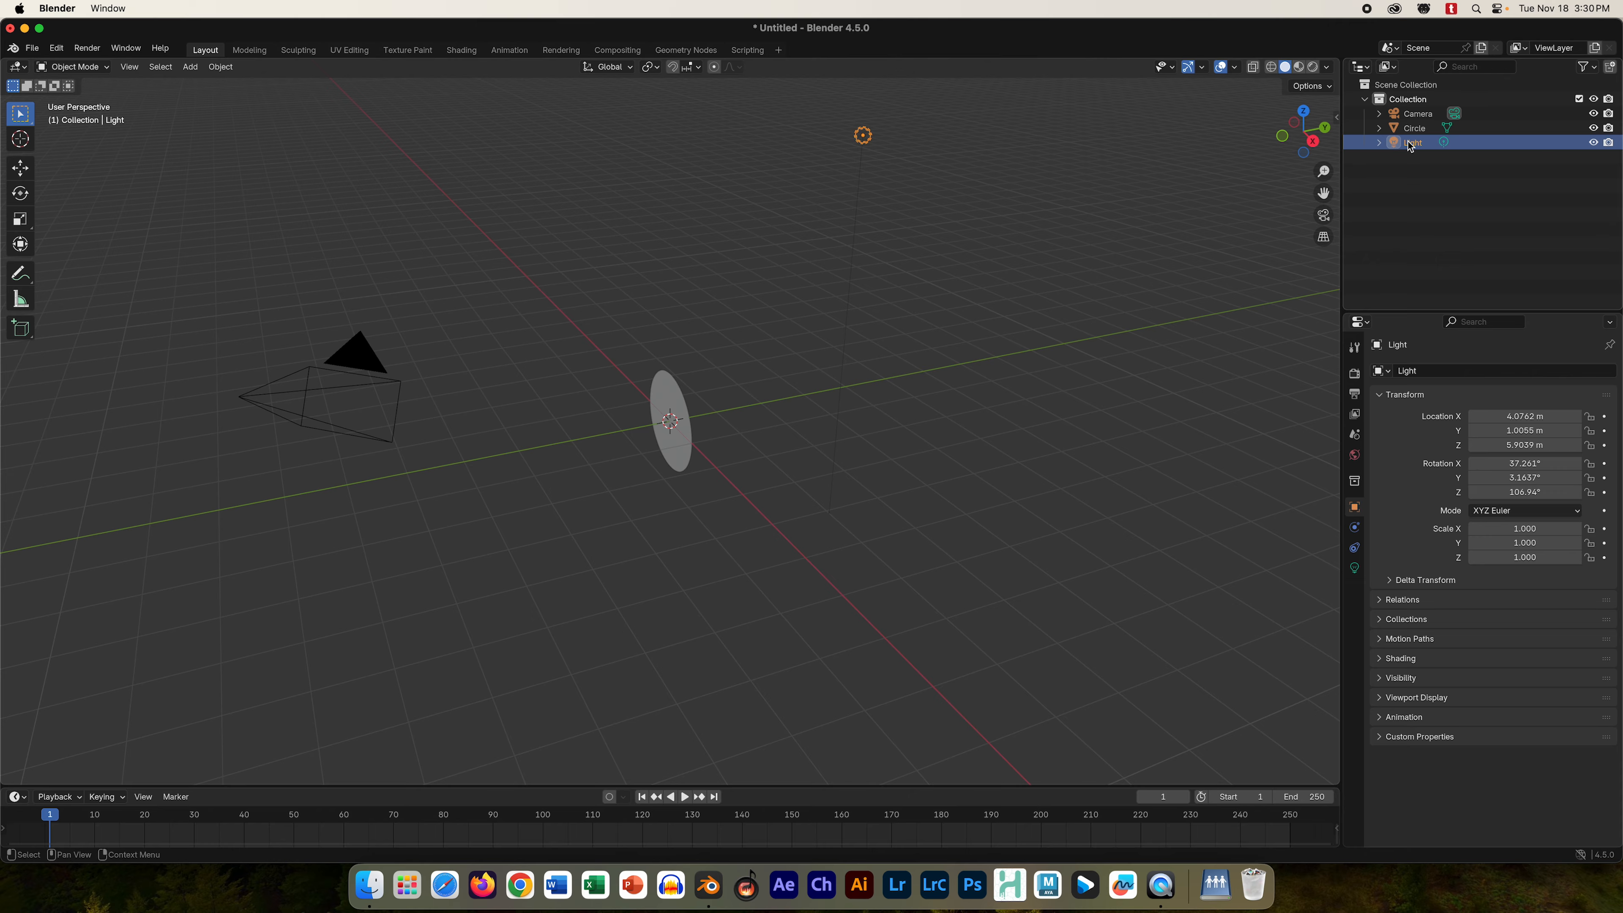
key(Delete)
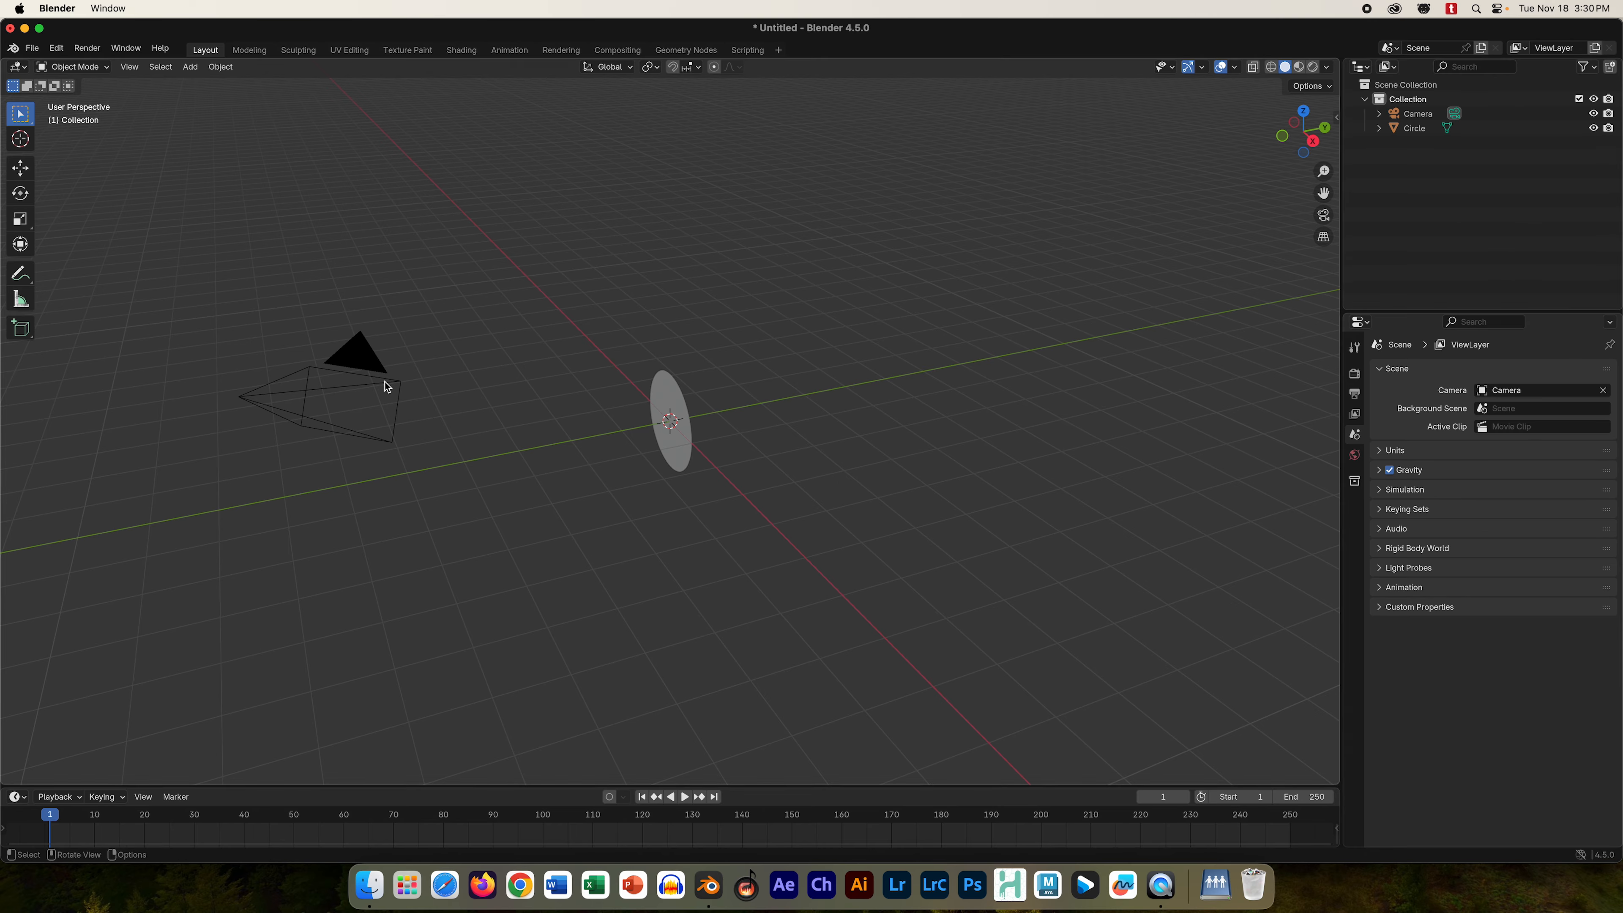
- Set the camera's location to 0 m on X, Y and Z
click(347, 359)
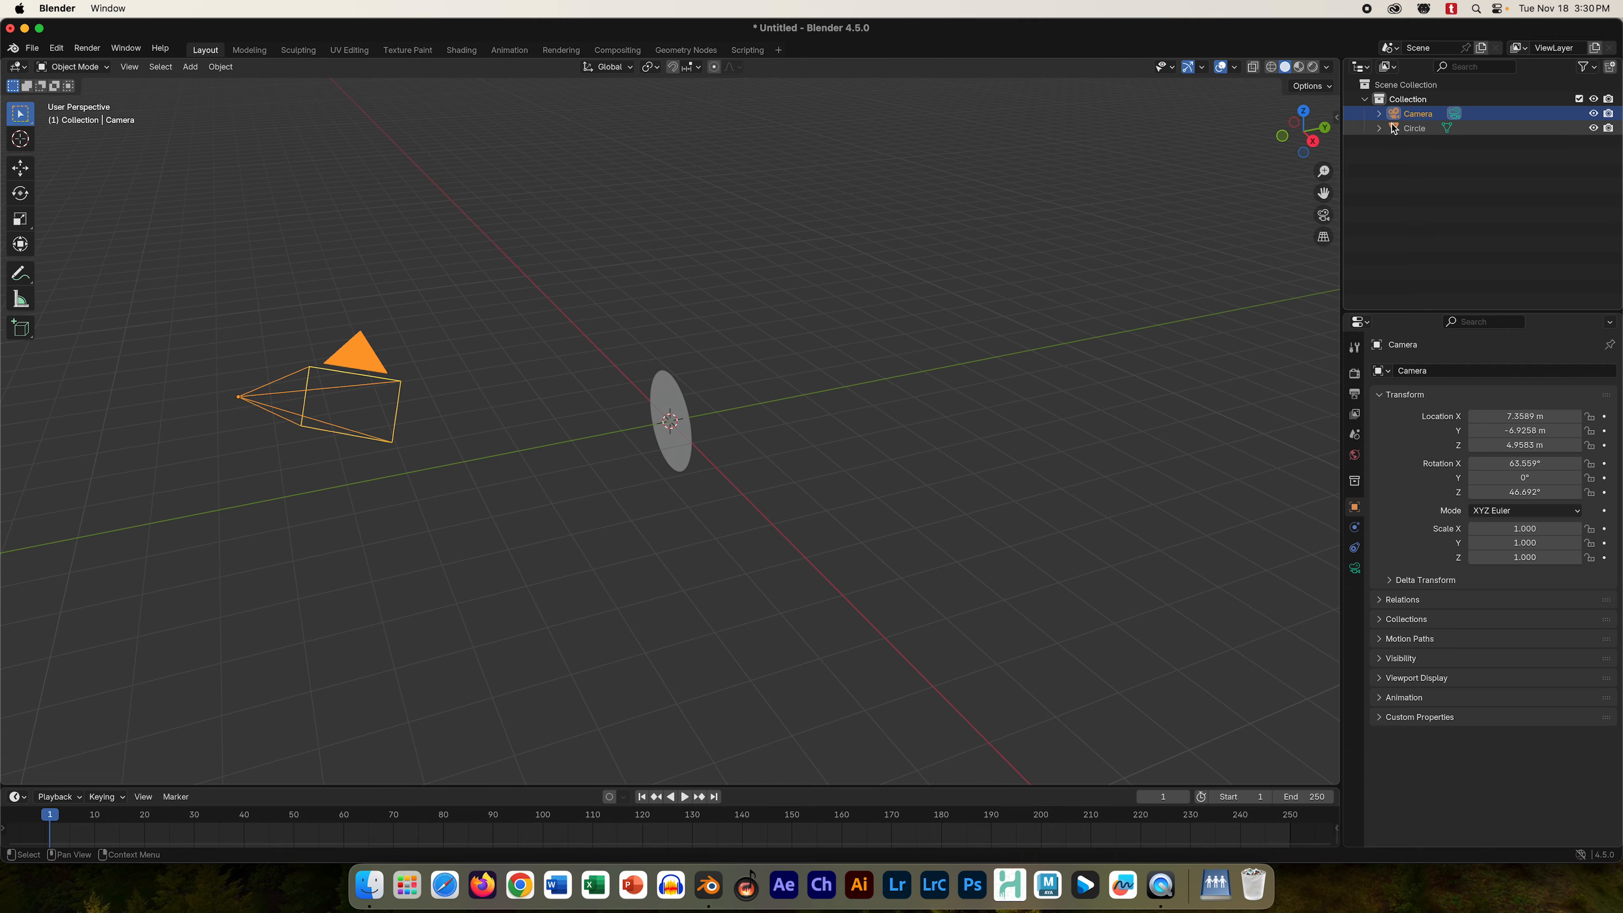
click(1527, 416)
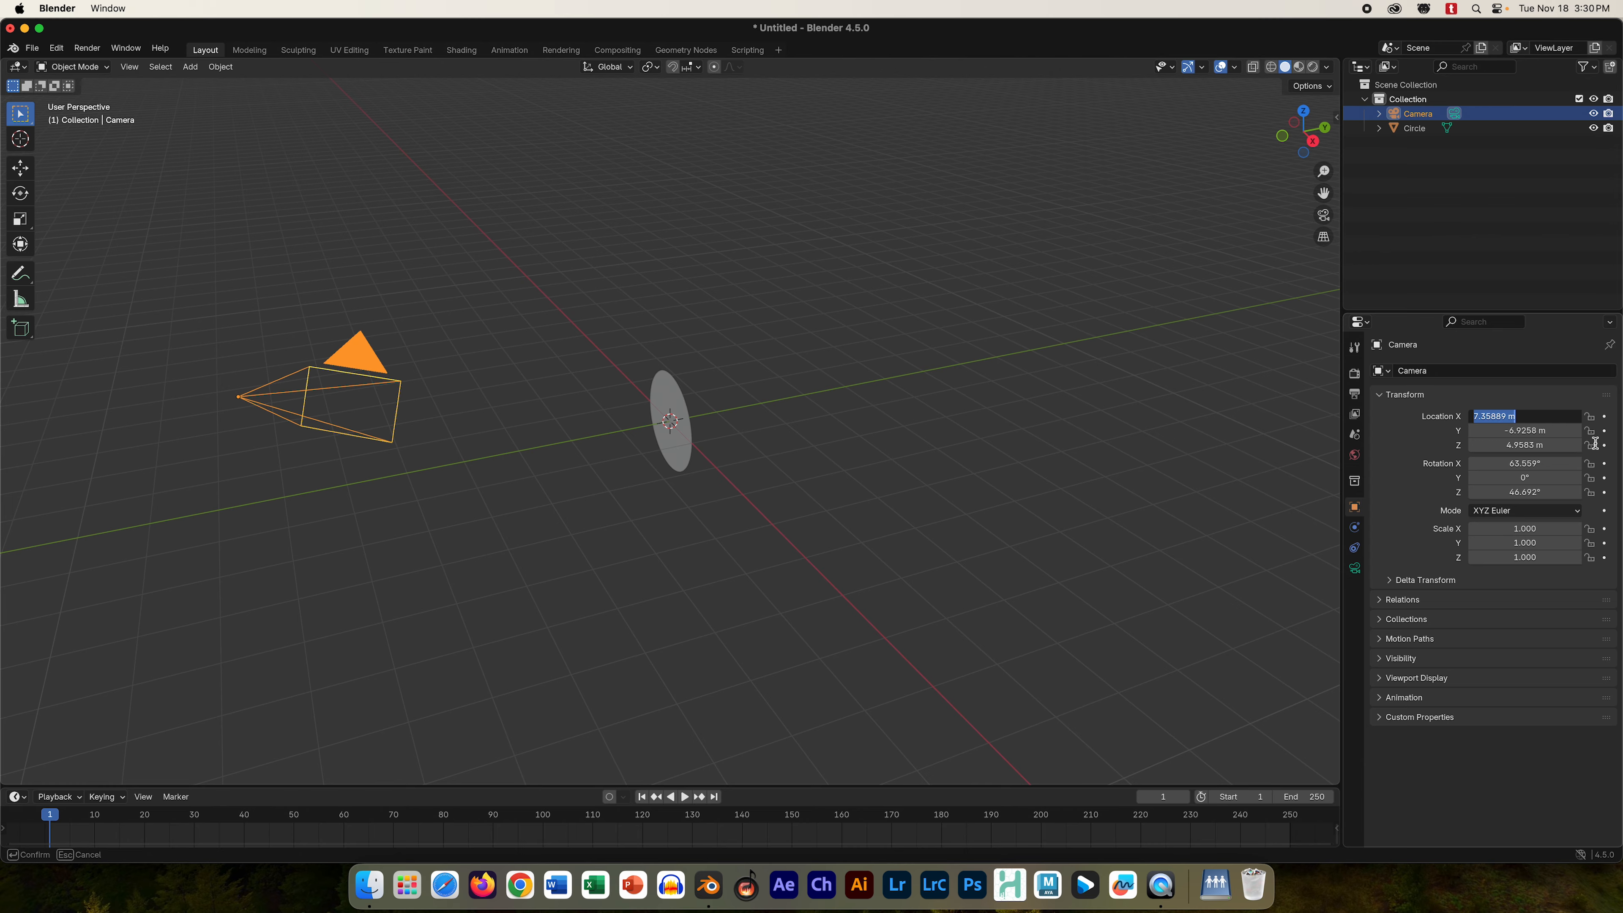
text(0)
key(Return)
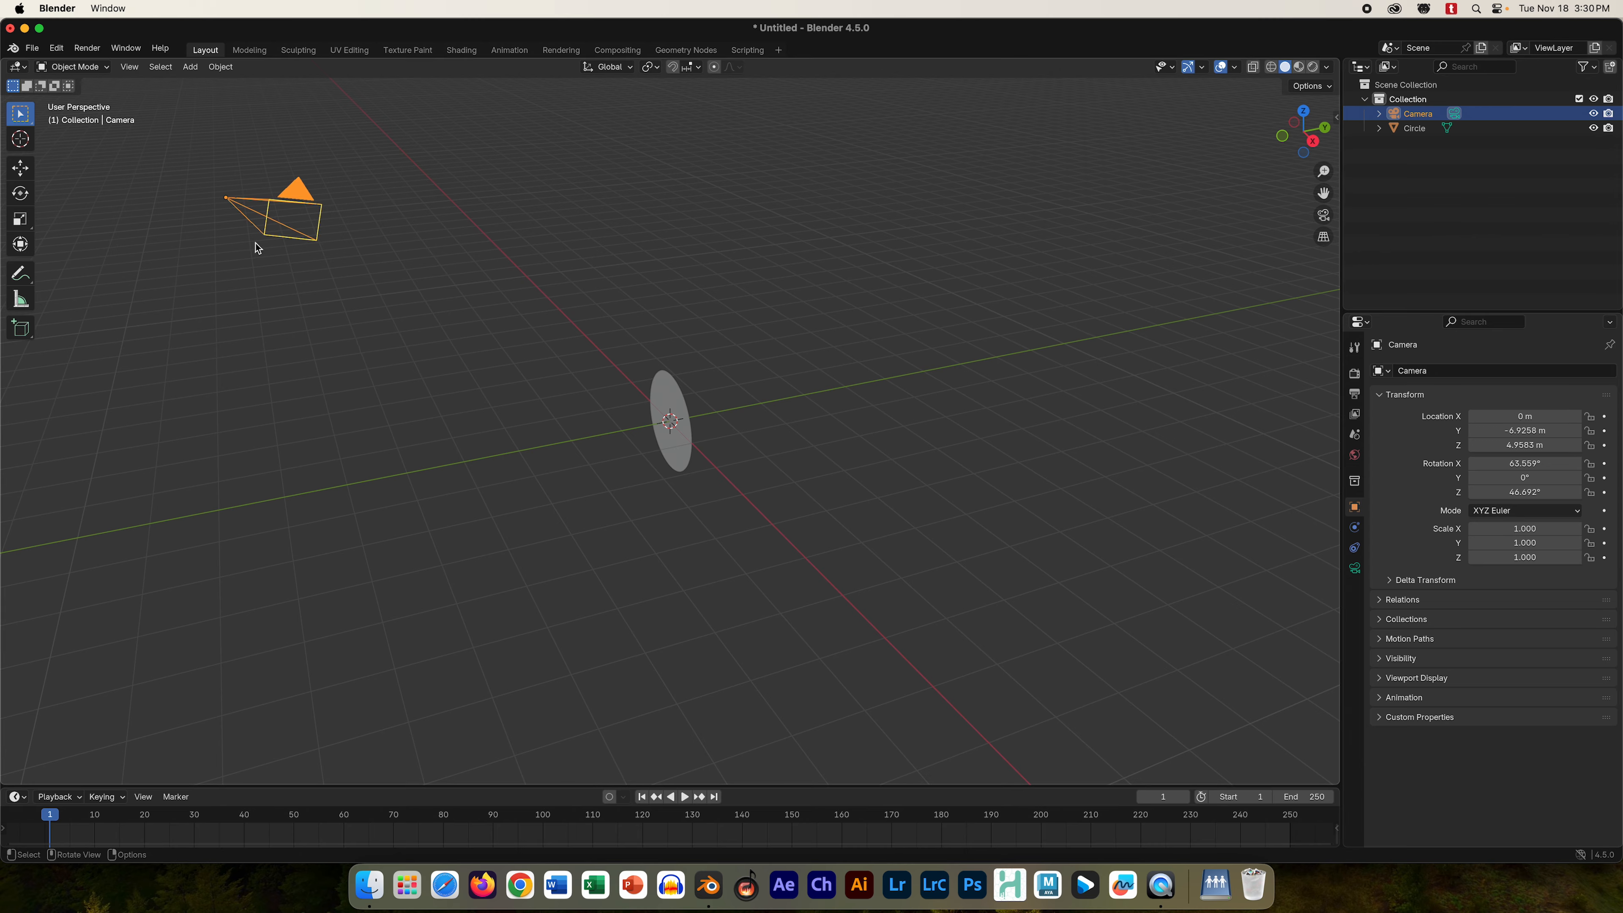
click(1524, 430)
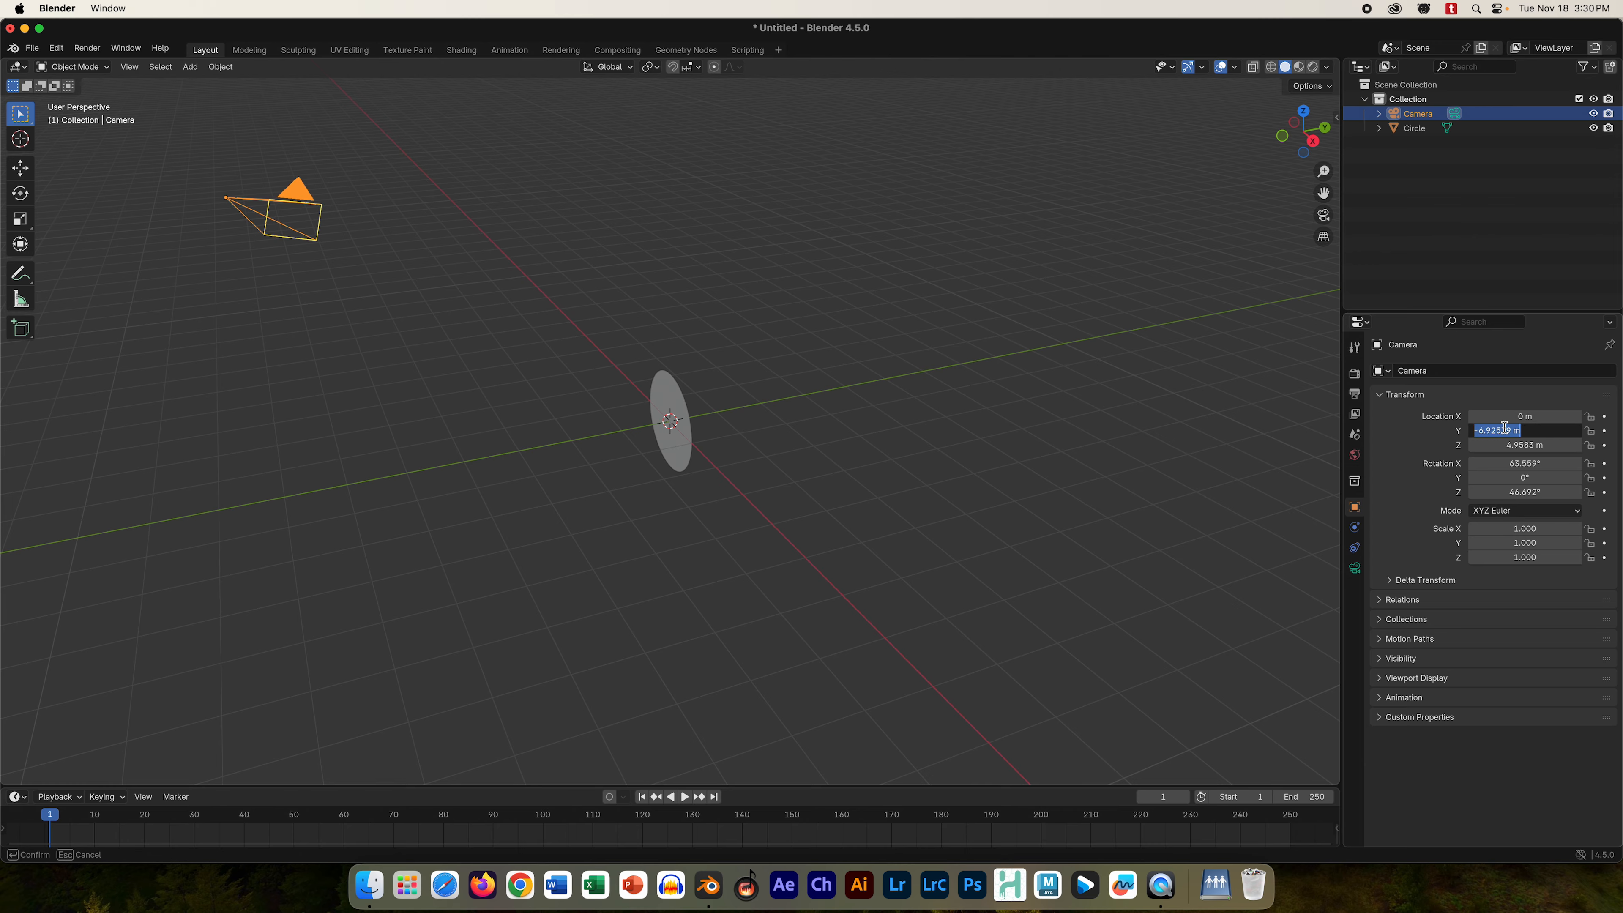
text(0)
key(Return)
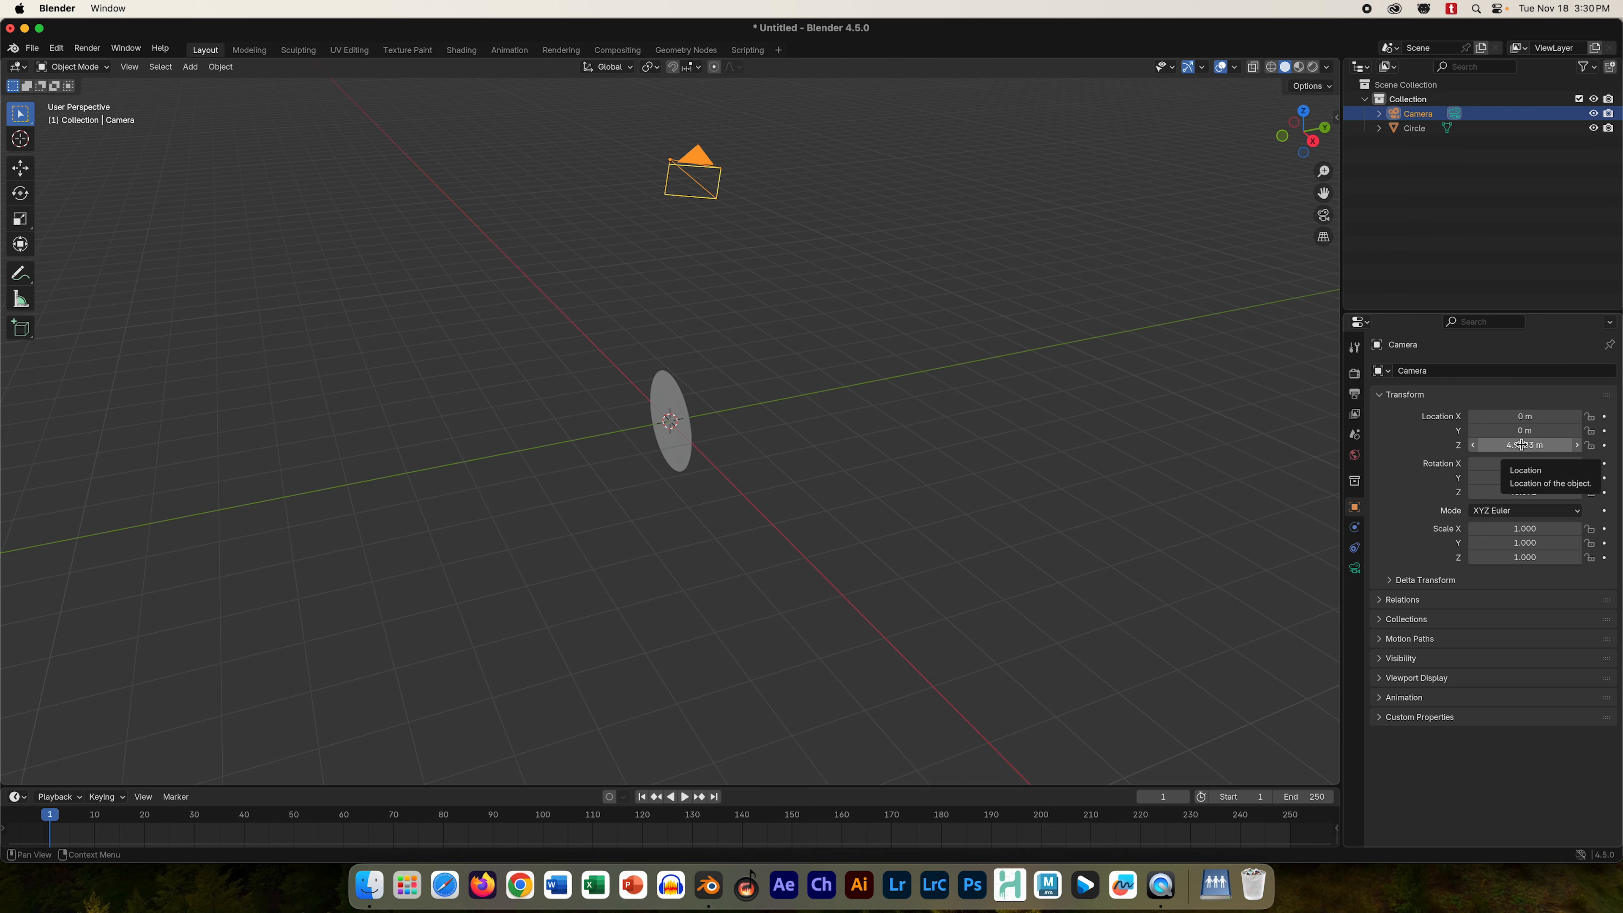
click(1527, 444)
text(0)
key(Return)
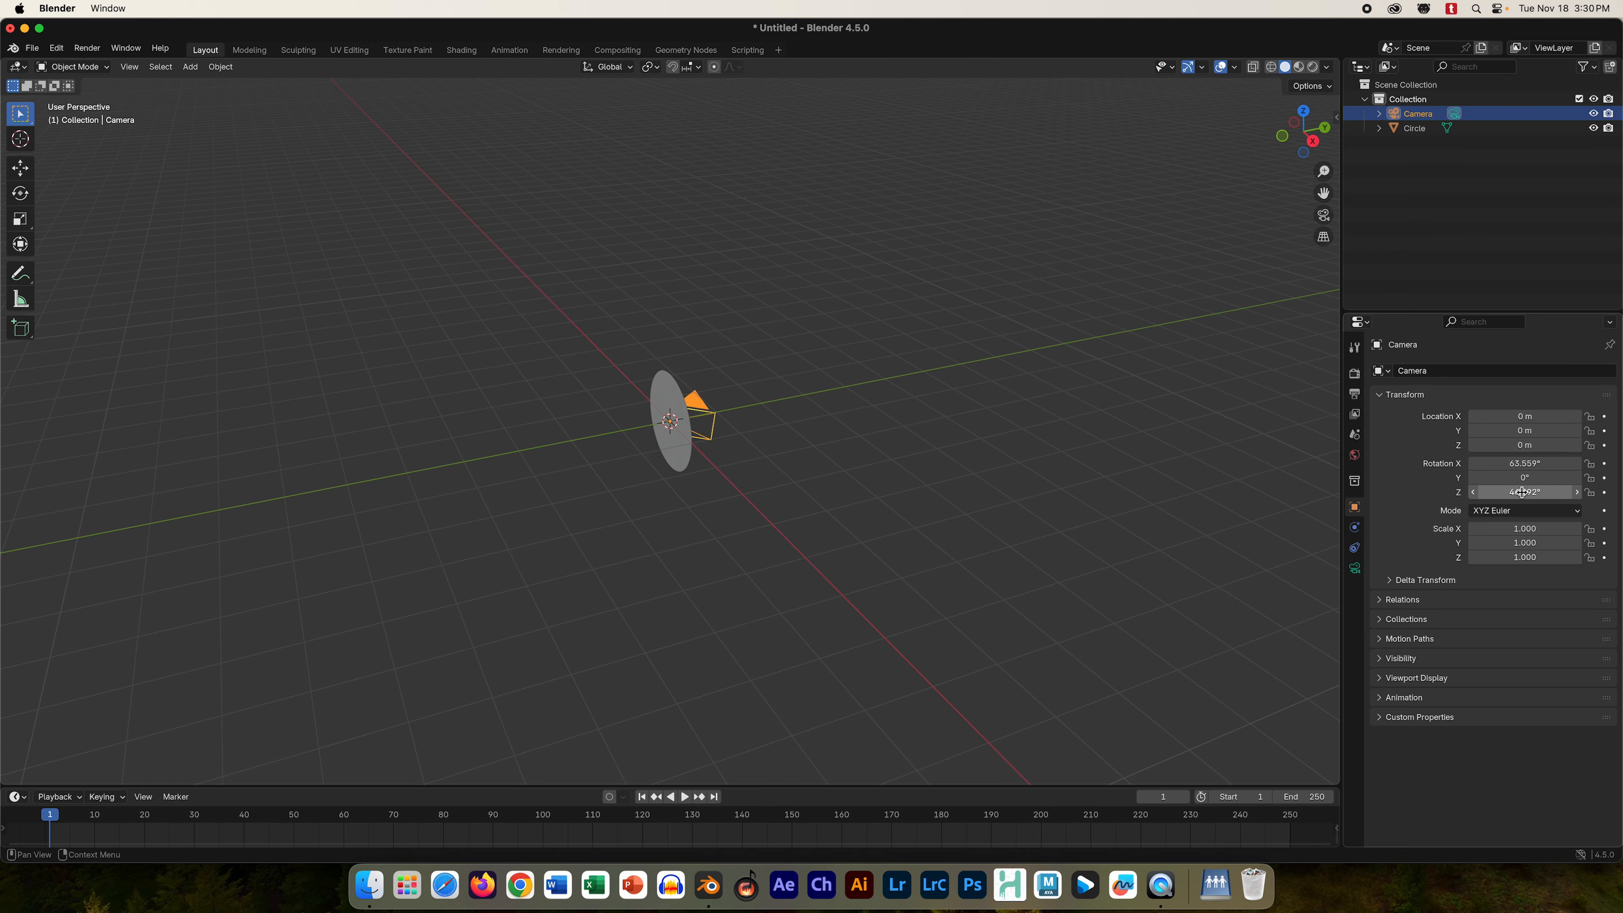
- Set the camera's rotation to 0° on Z and 90° on X, and move it back to about -4.74 m along Y
click(1496, 492)
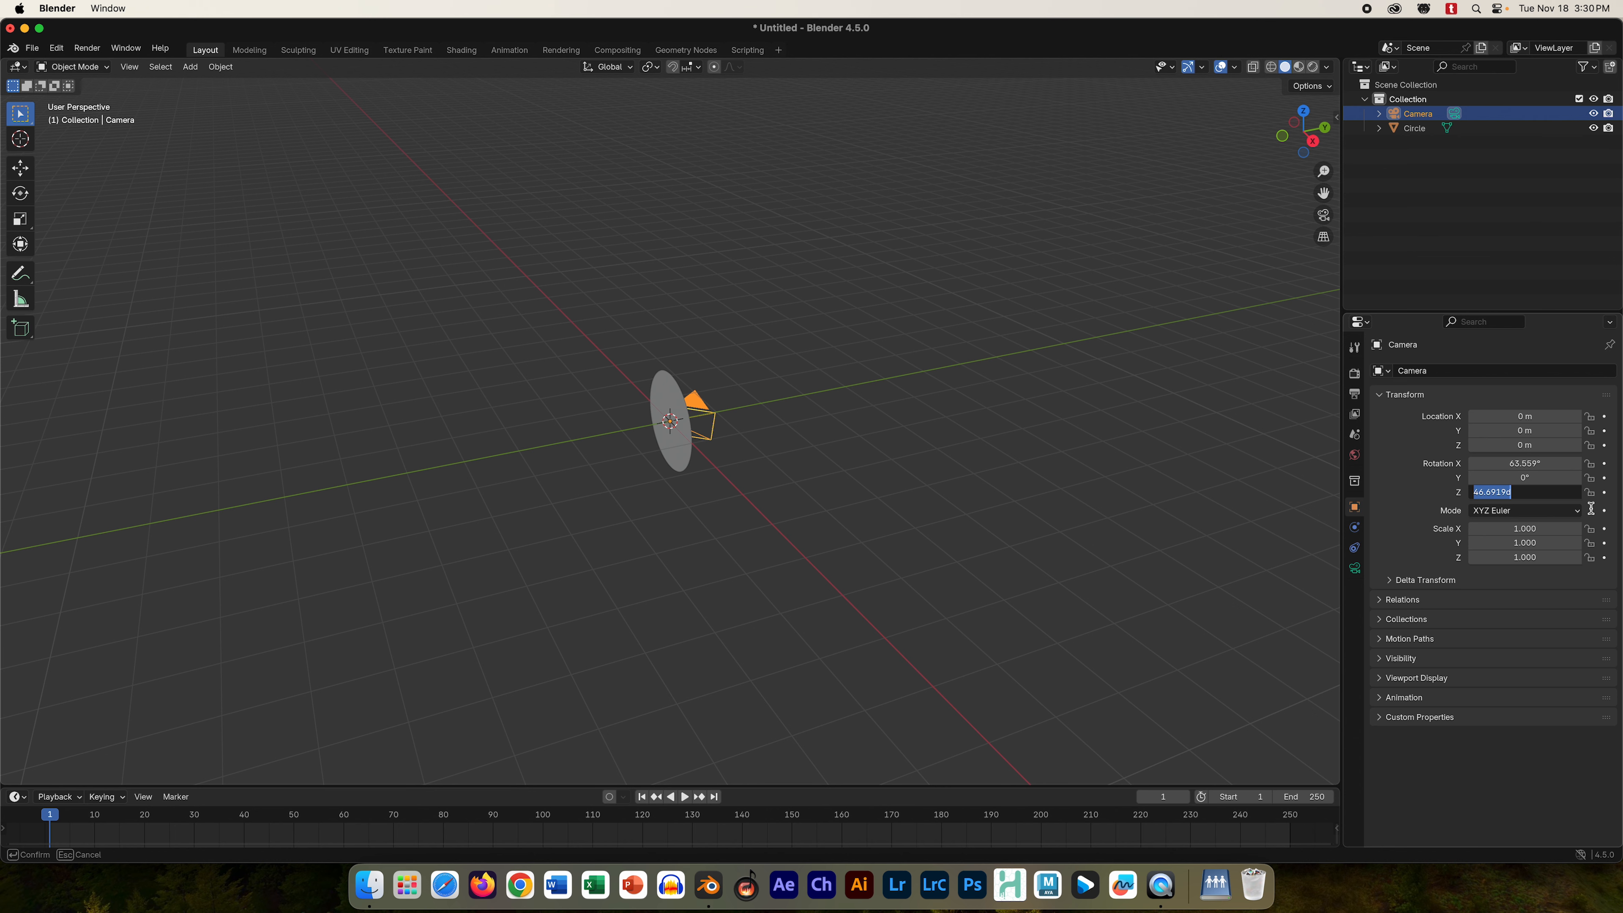
text(0)
key(Return)
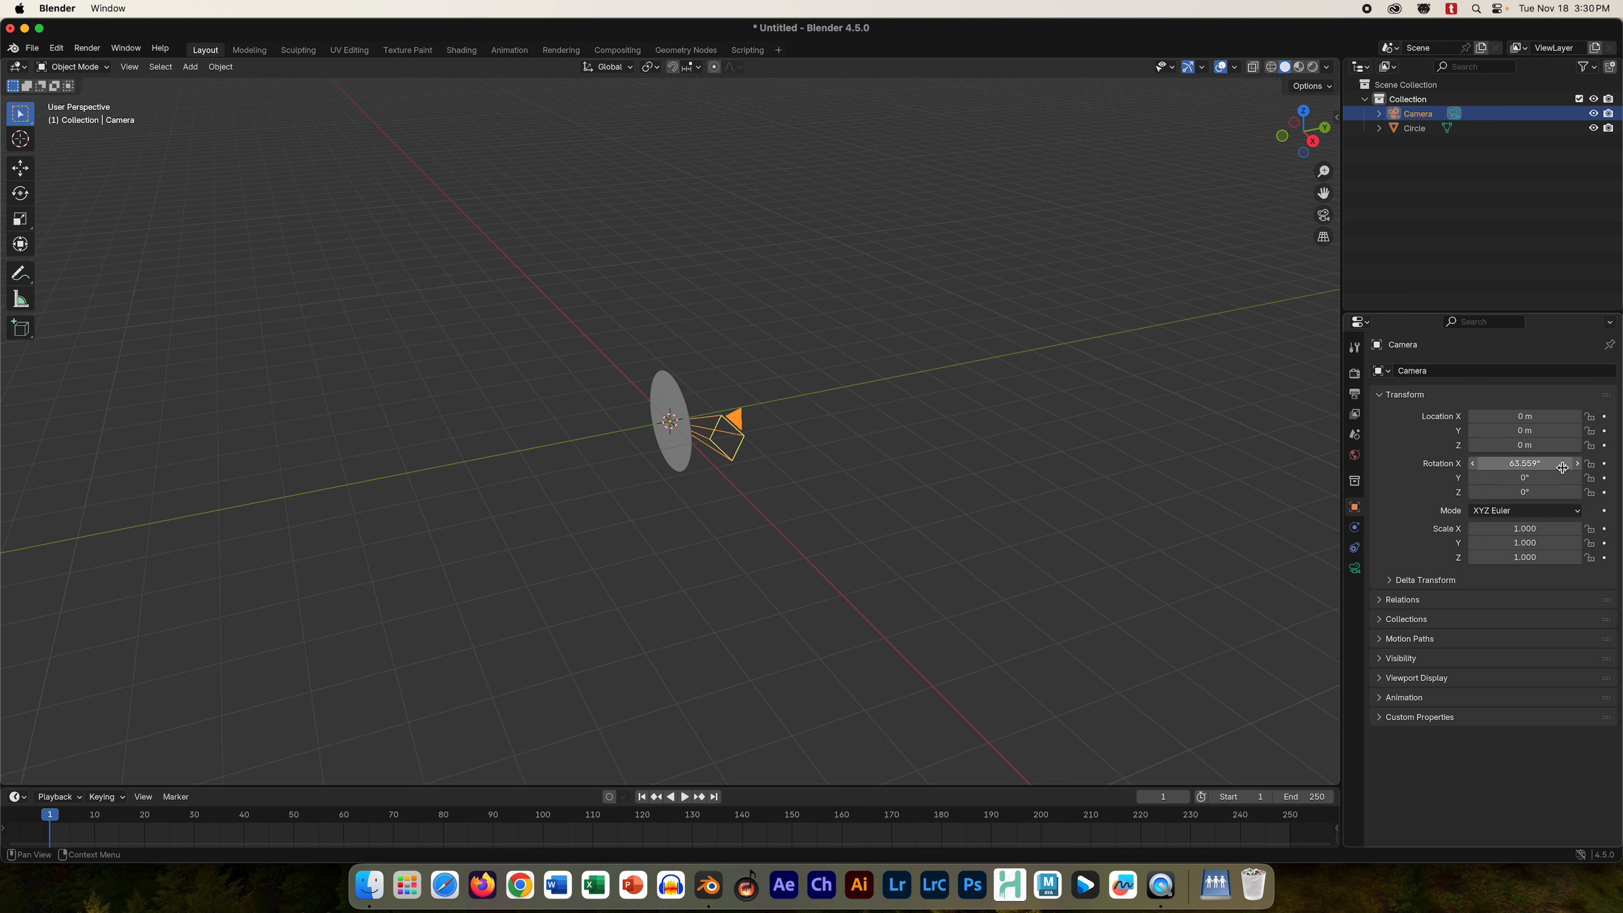
click(1549, 464)
text(90)
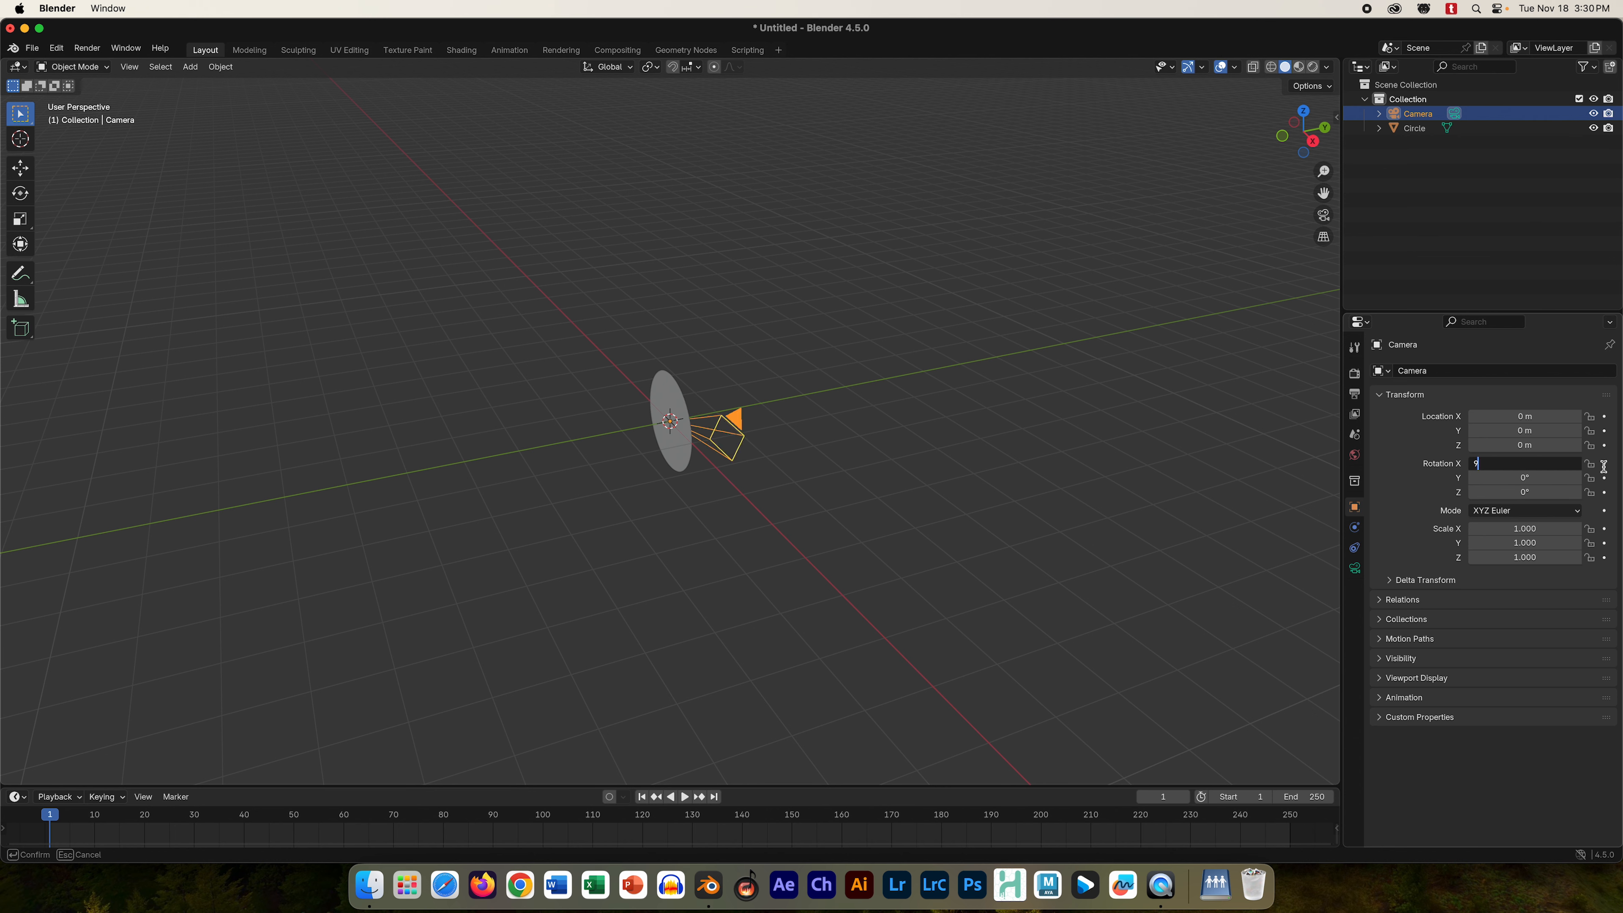
key(Return)
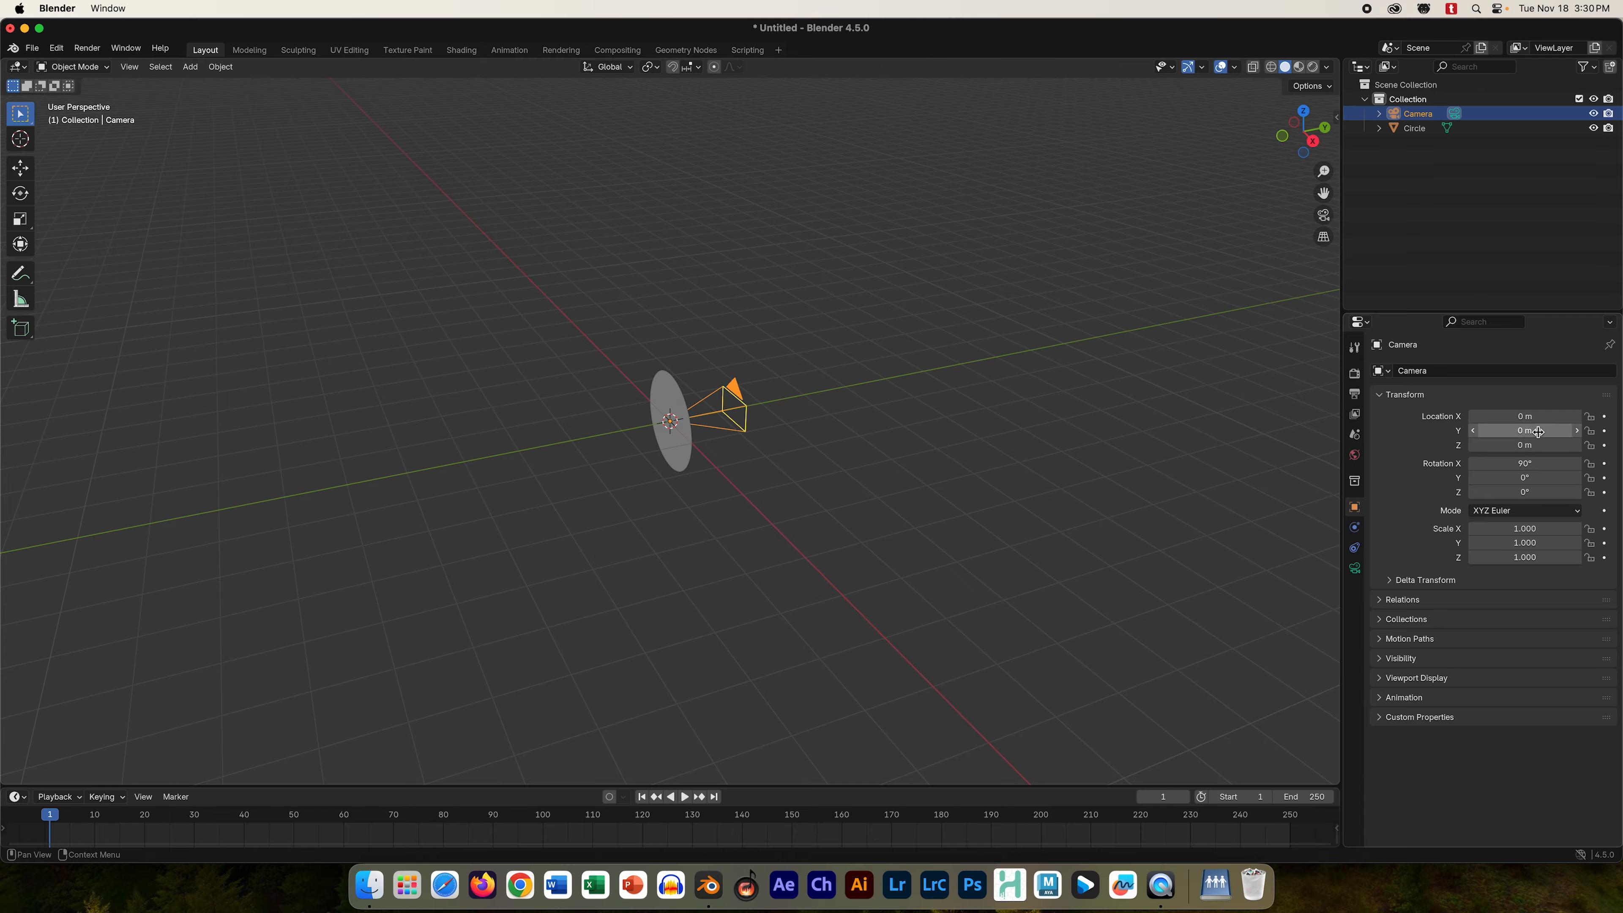
drag(1527, 431, 1329, 430)
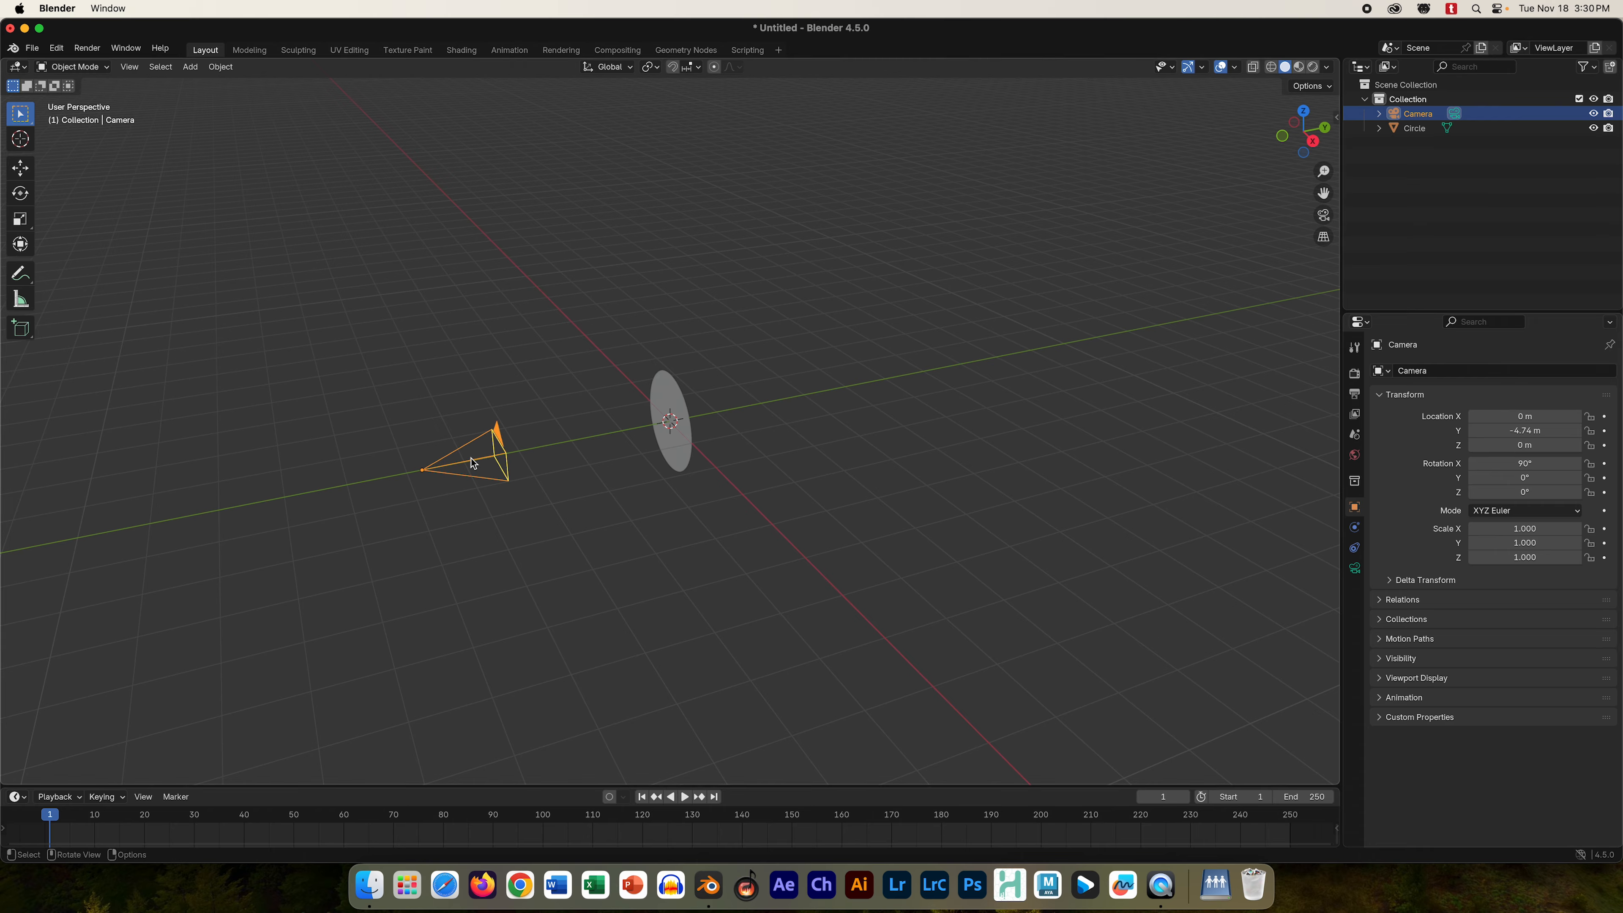
- View the scene through the camera and enable the Camera to View lock
click(1325, 218)
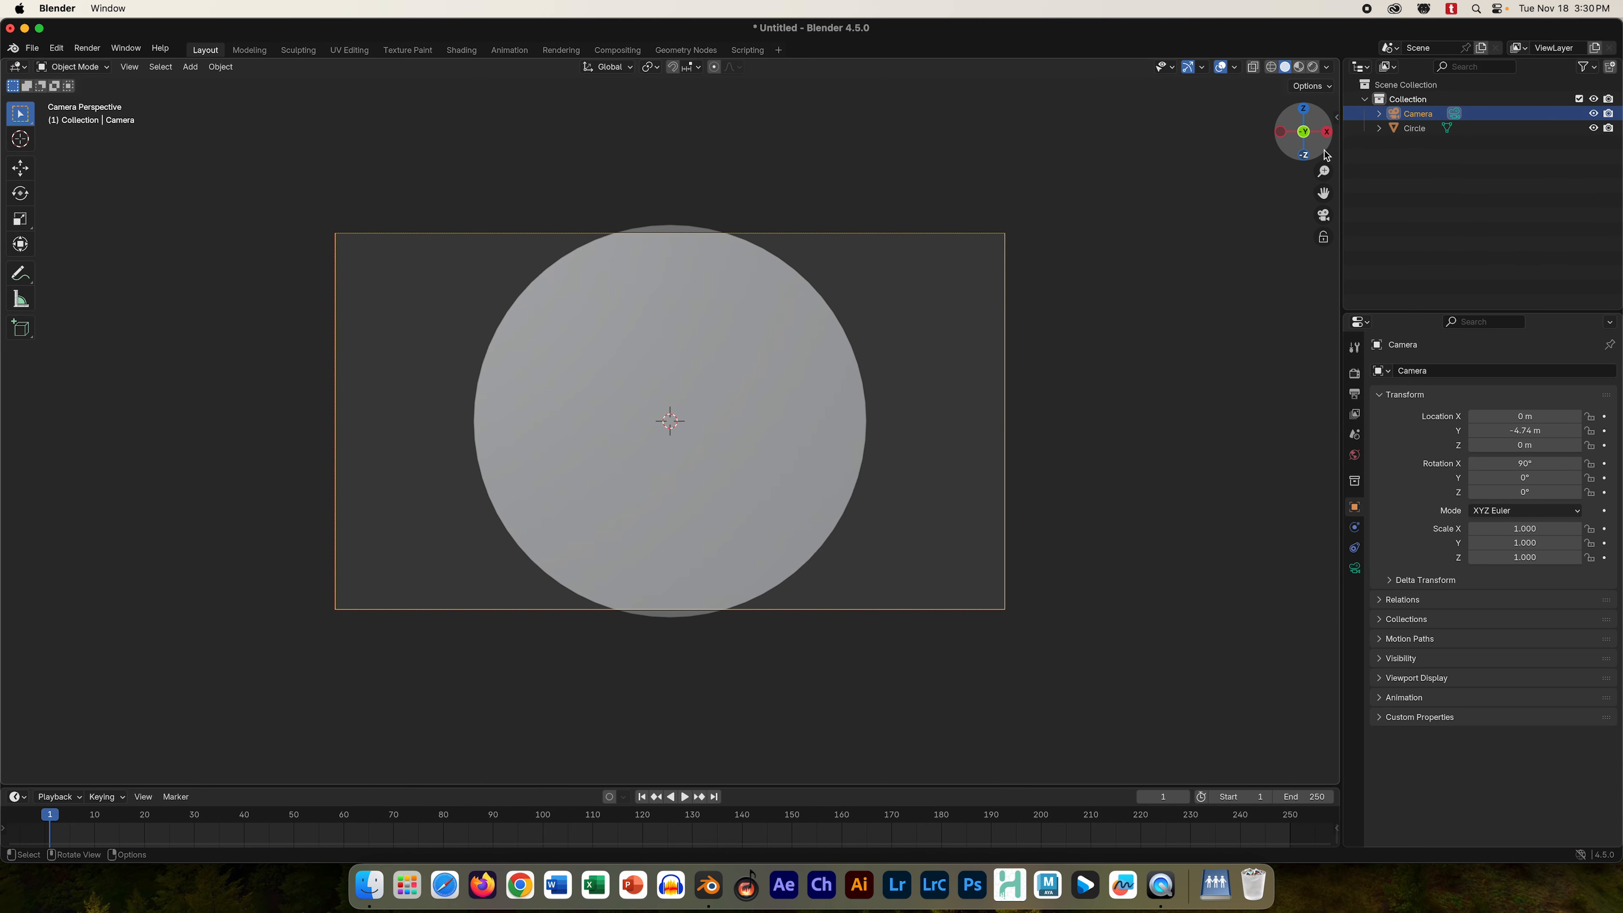
click(1334, 122)
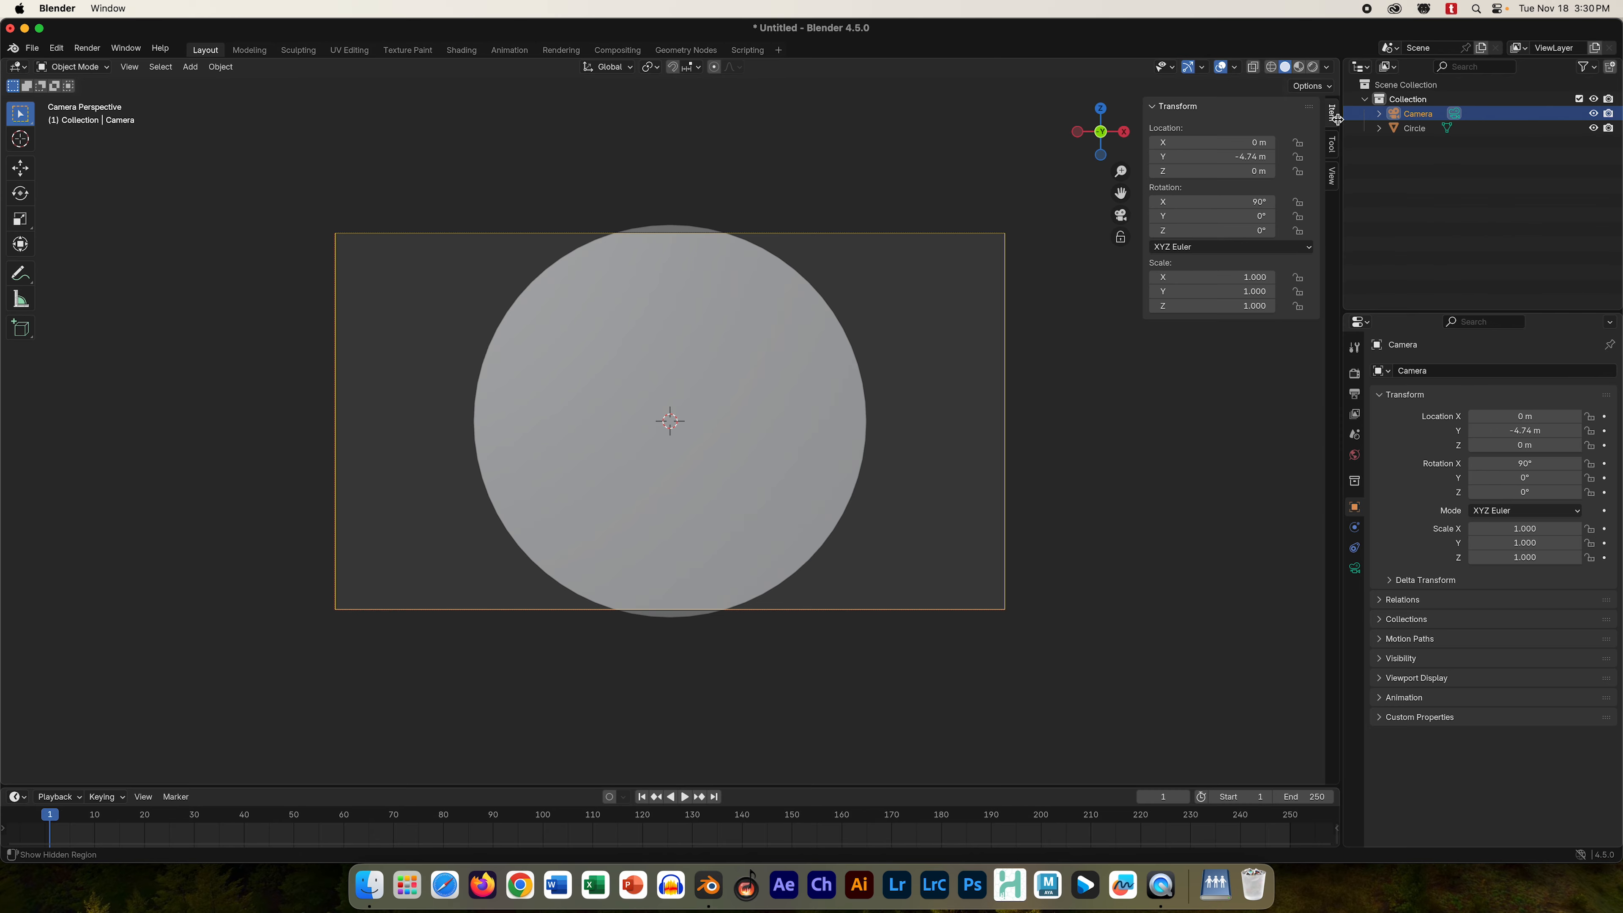
click(1332, 176)
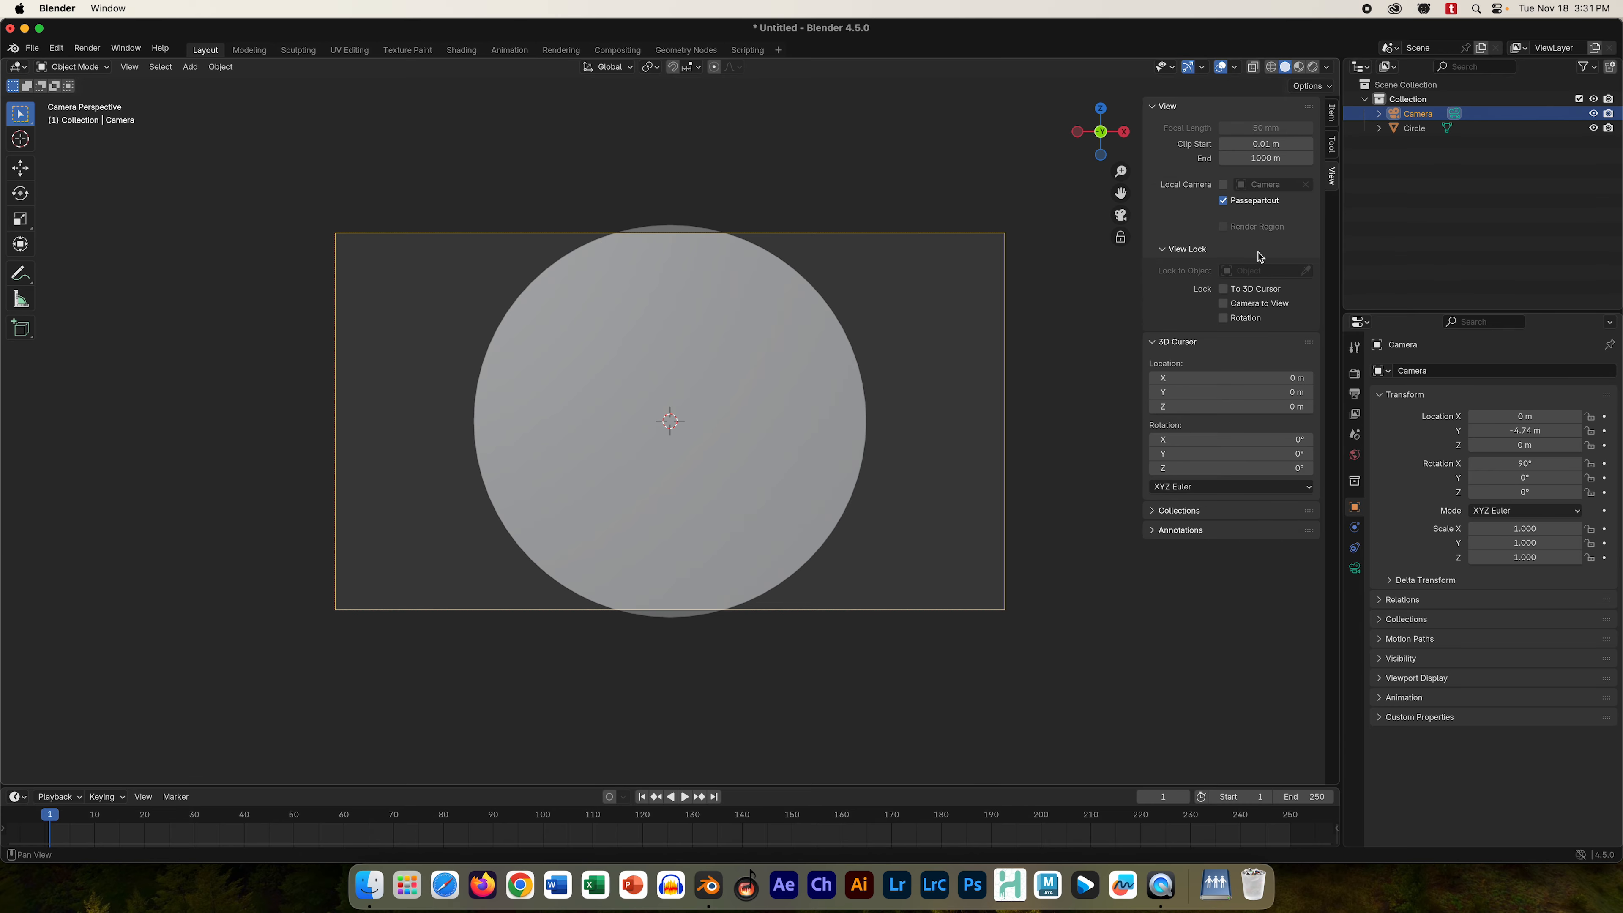
click(1222, 304)
scroll(770, 421, up, 2)
scroll(770, 420, down, 5)
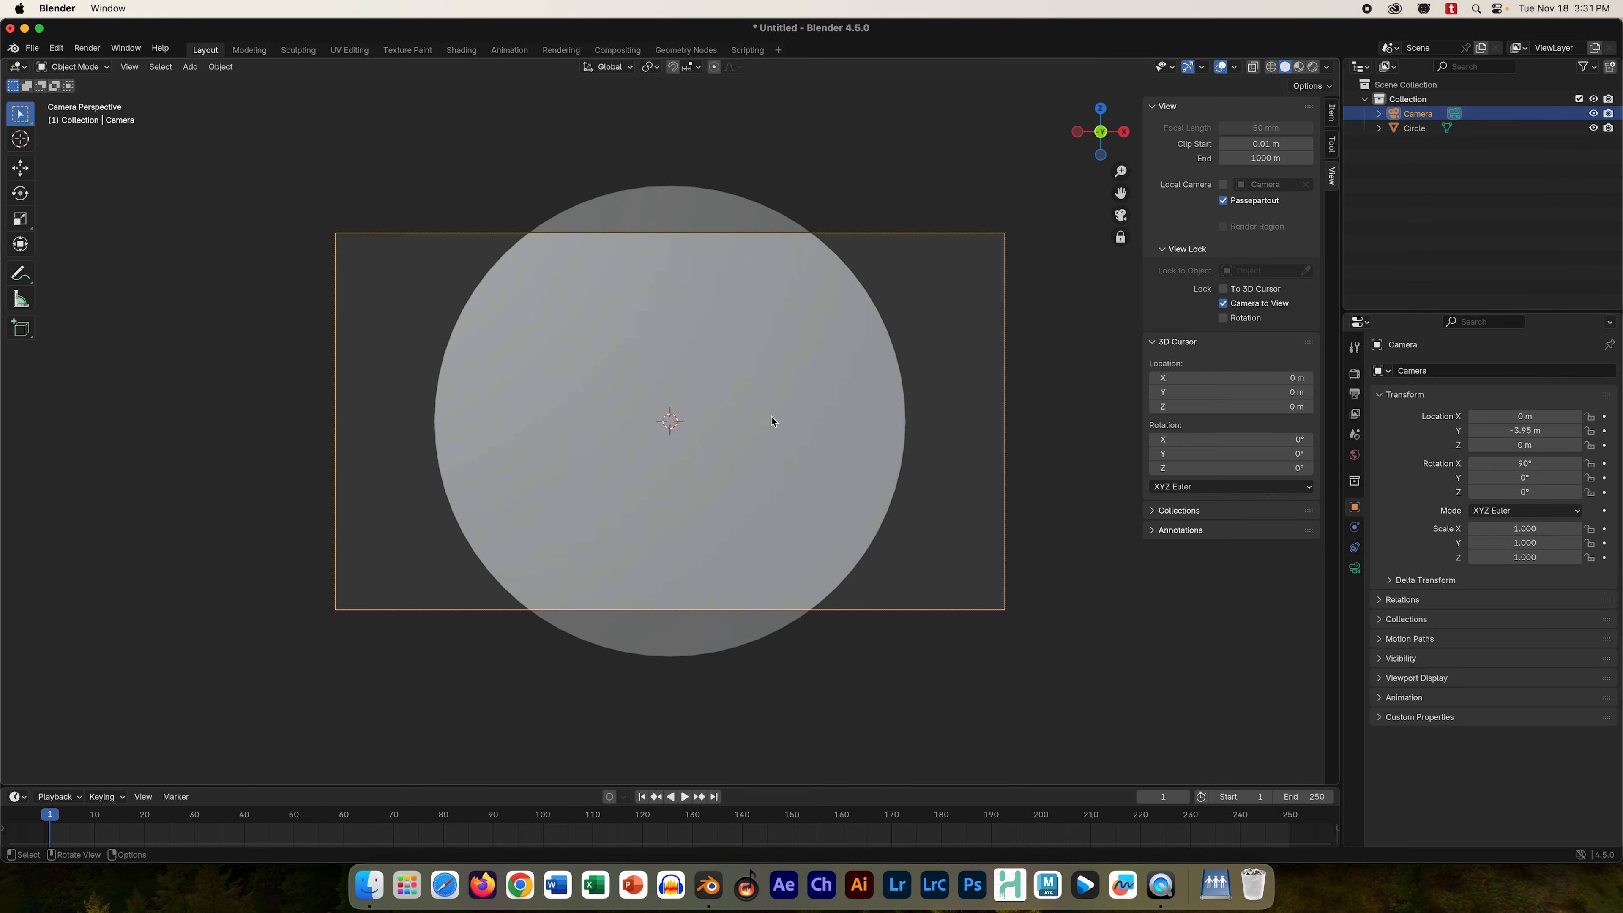
scroll(771, 421, up, 1)
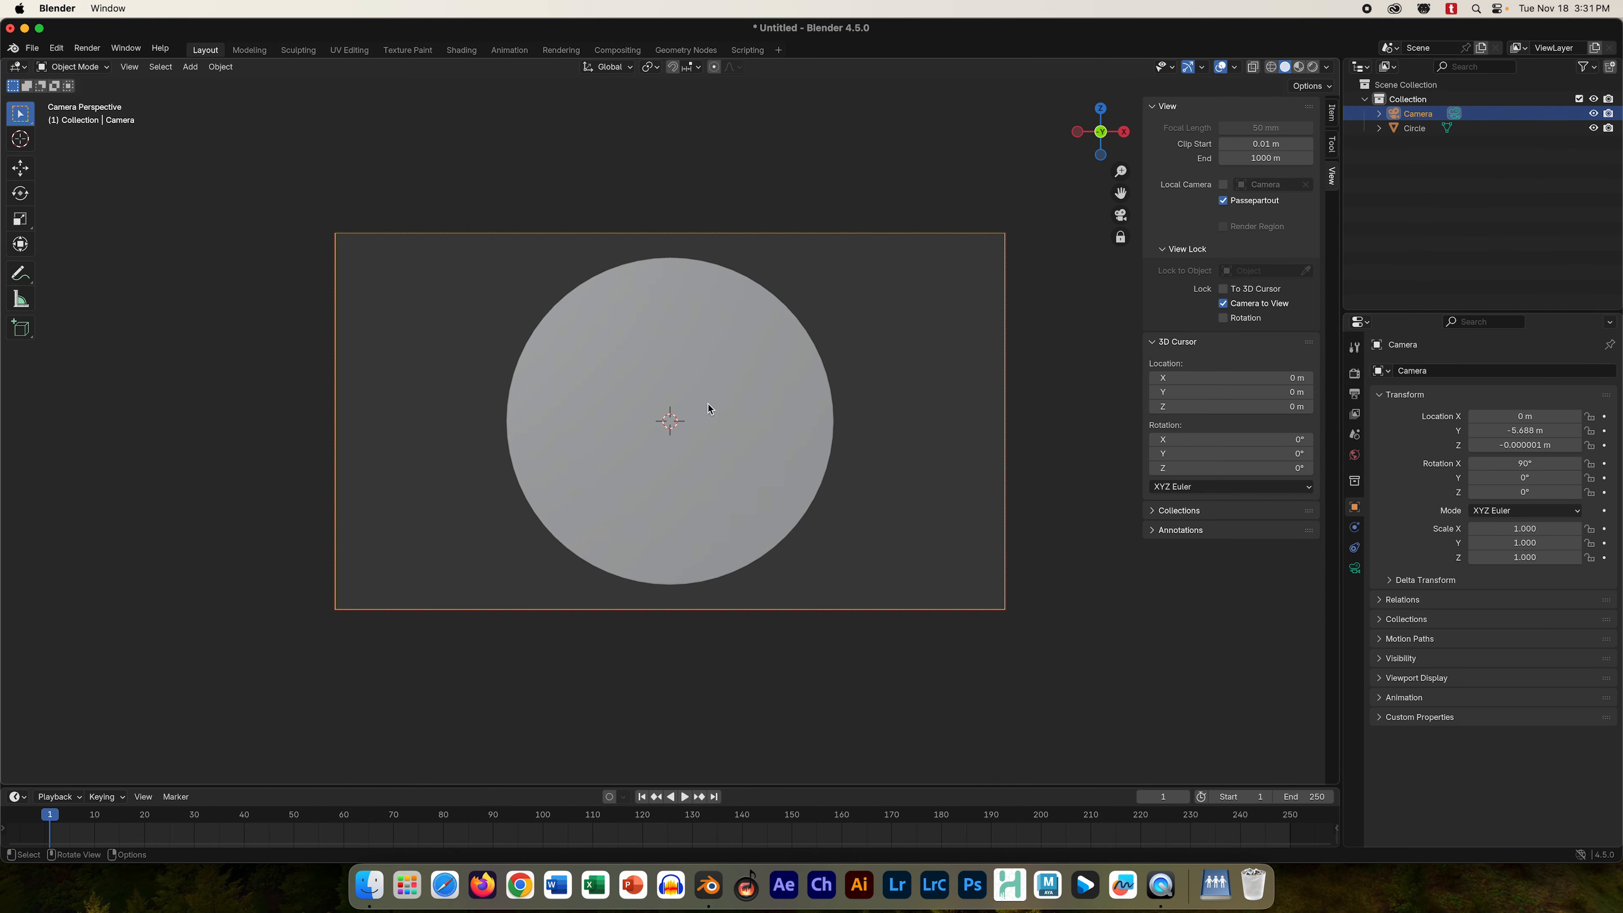
scroll(707, 403, up, 1)
scroll(708, 403, down, 1)
shift+middle_drag(710, 407, 639, 447)
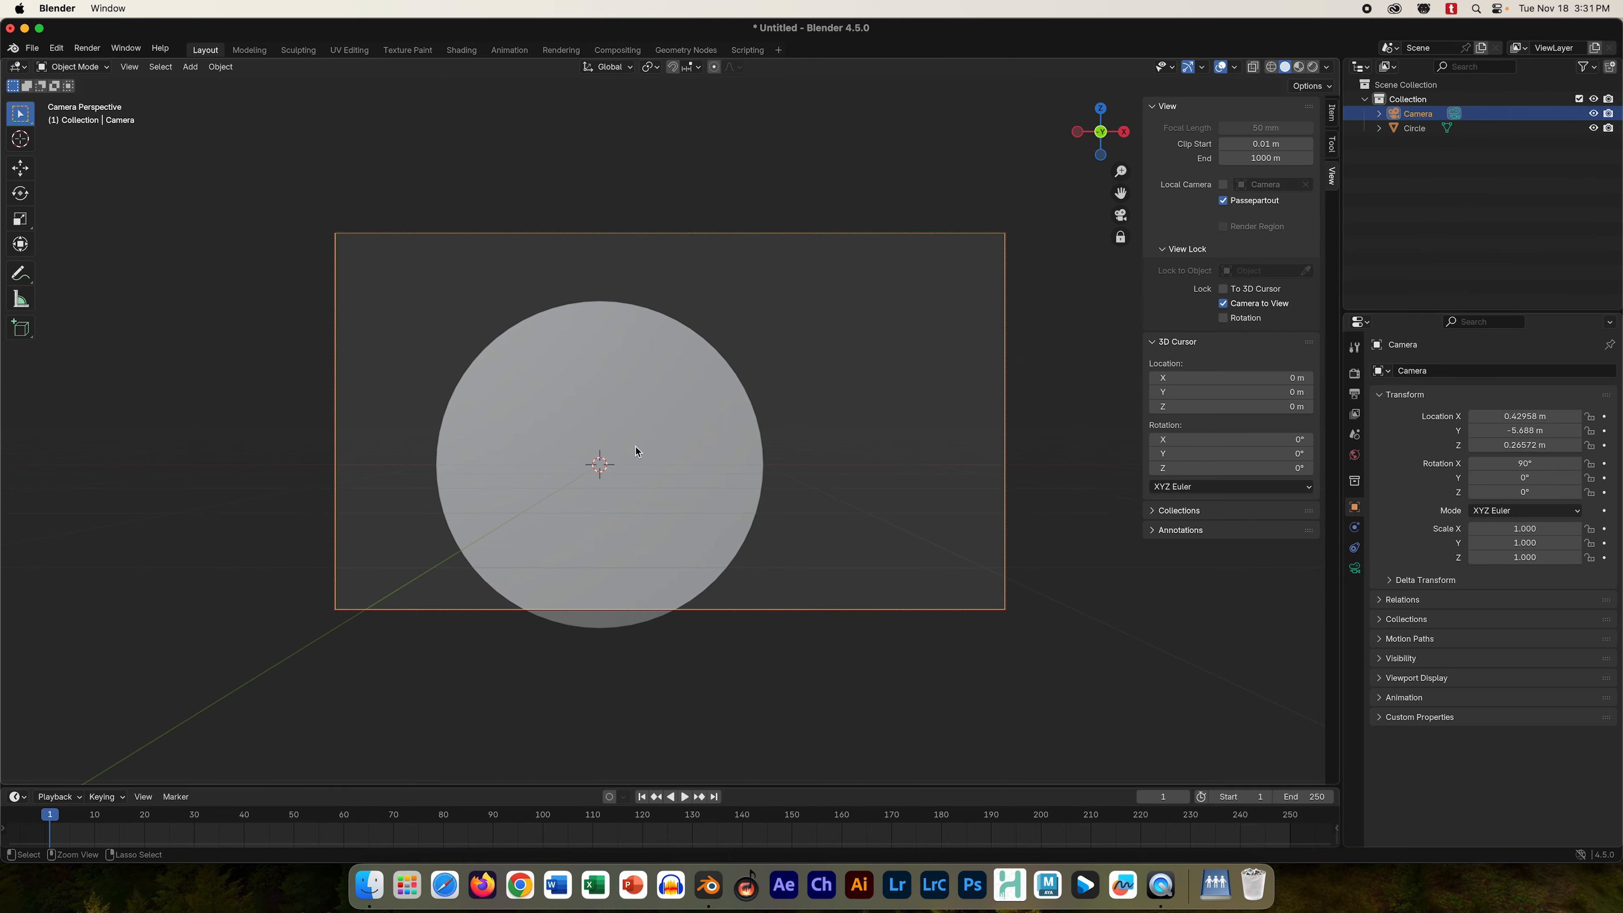
key(super+z)
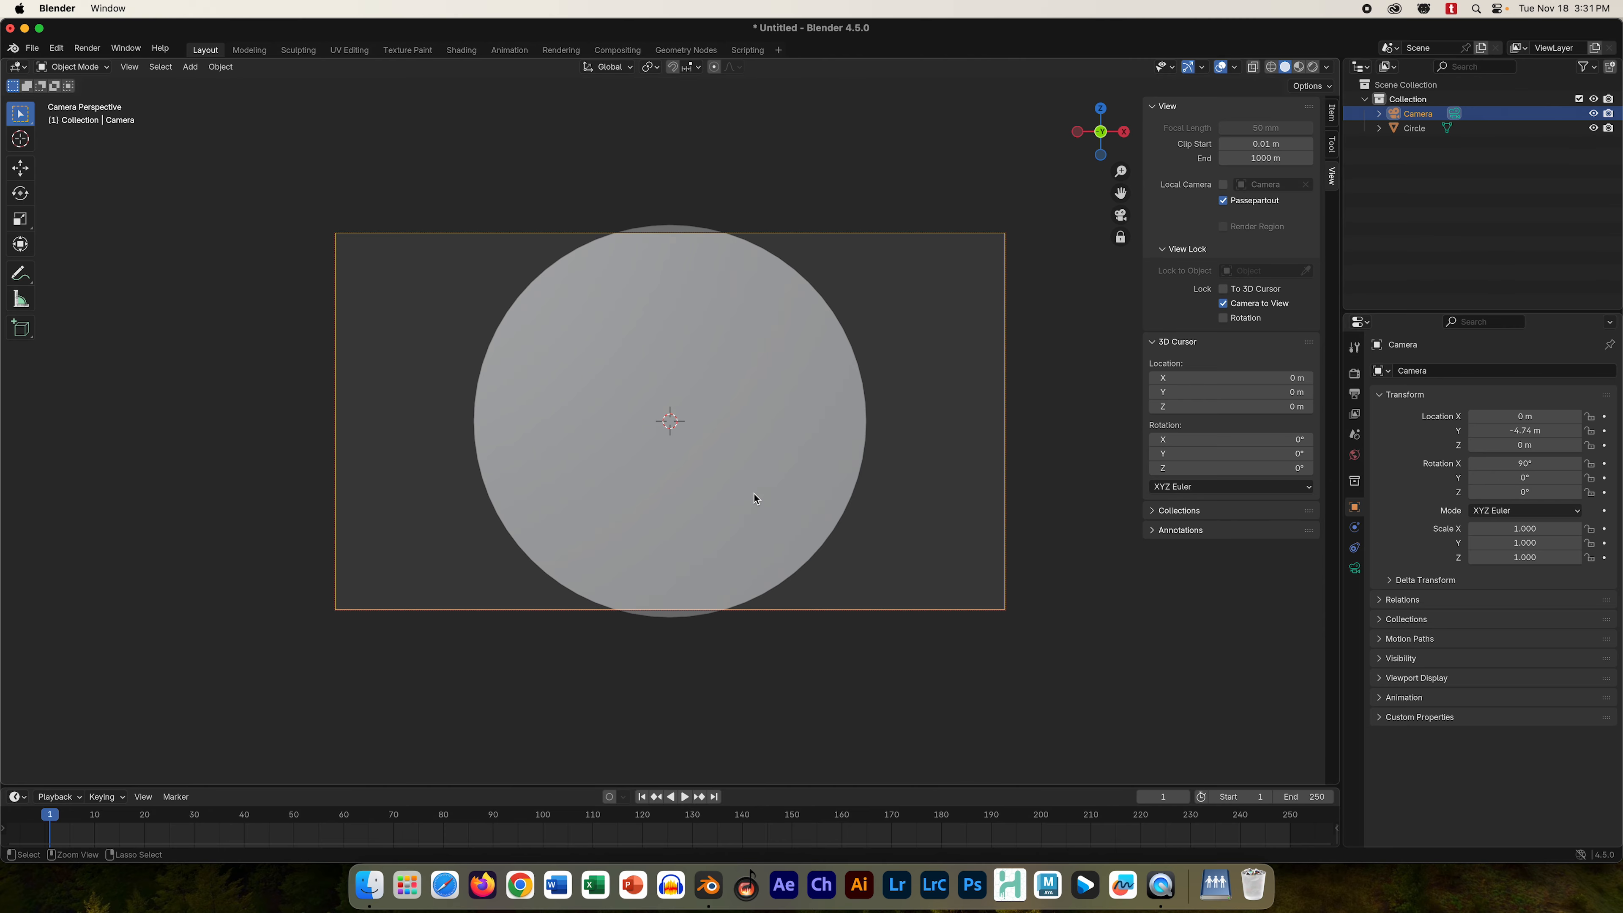
- Pull the camera back to about -5.3 m along Y to fit the circle in frame, and switch the viewport to rendered shading
mouse_move(753, 493)
ctrl+middle_down()
mouse_move(748, 424)
mouse_move(748, 520)
ctrl+middle_up()
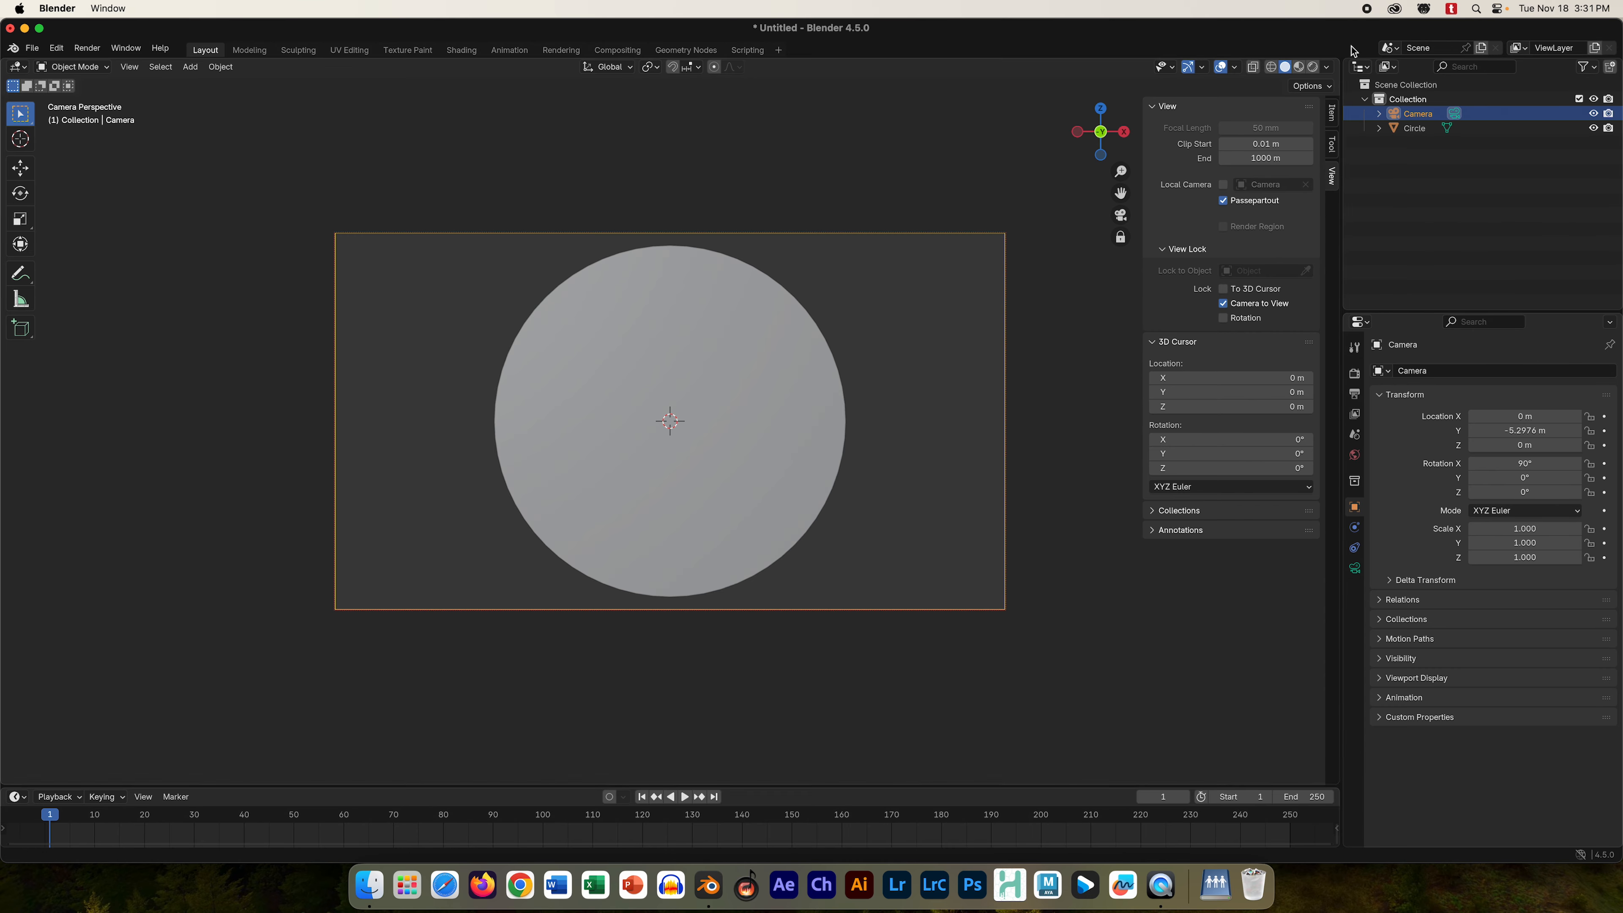
click(1313, 67)
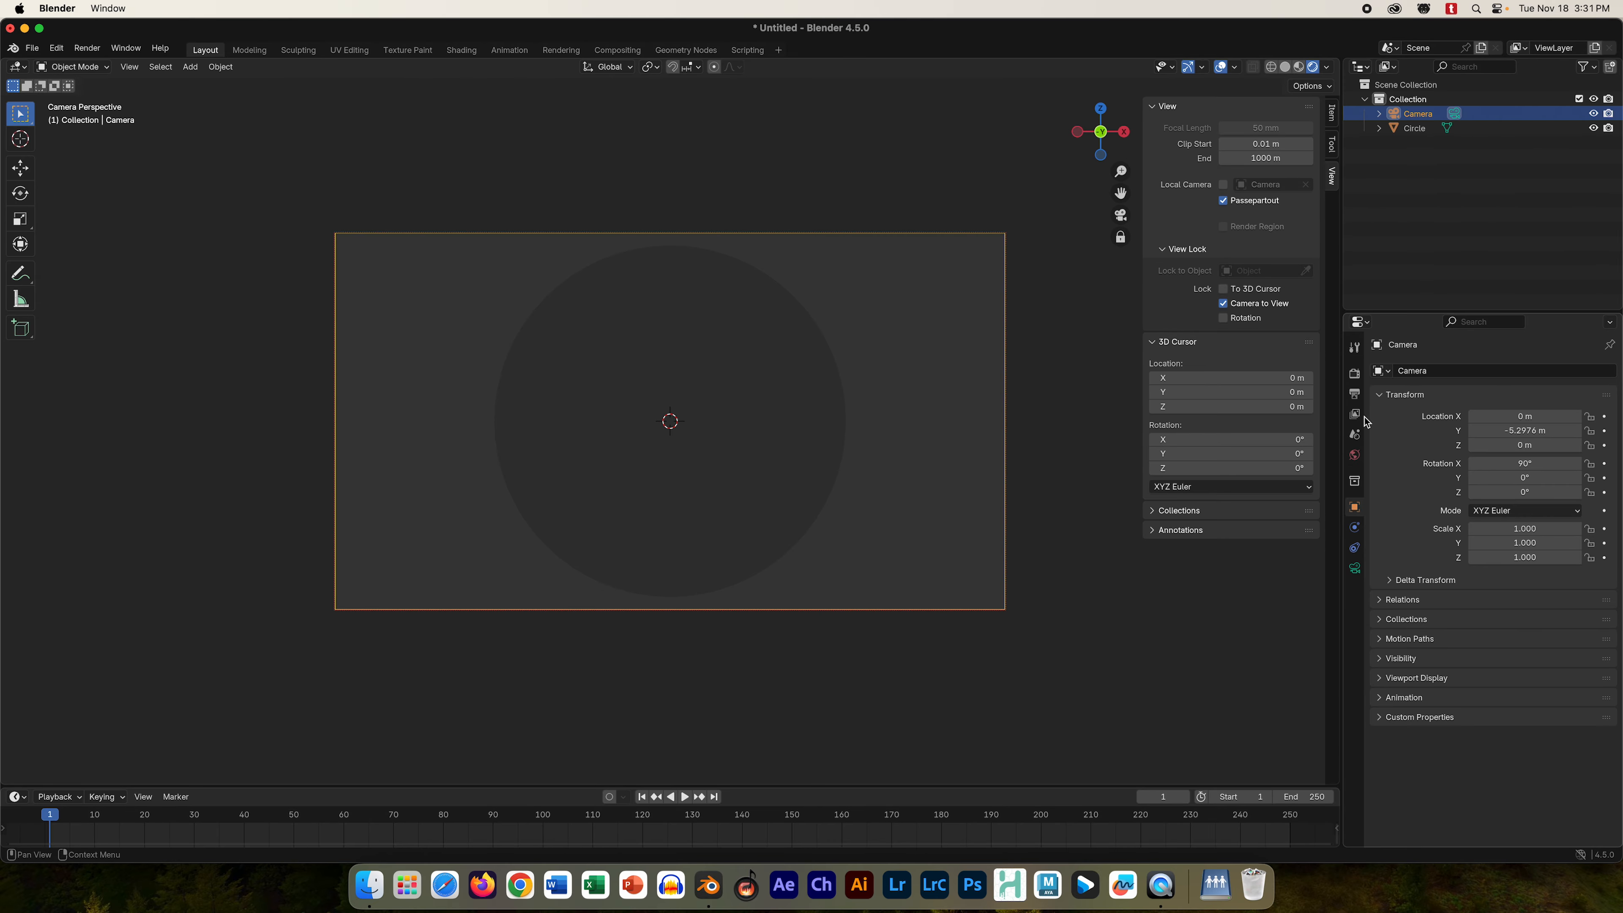
- Set the render engine to Cycles with GPU Compute as the device
click(1356, 374)
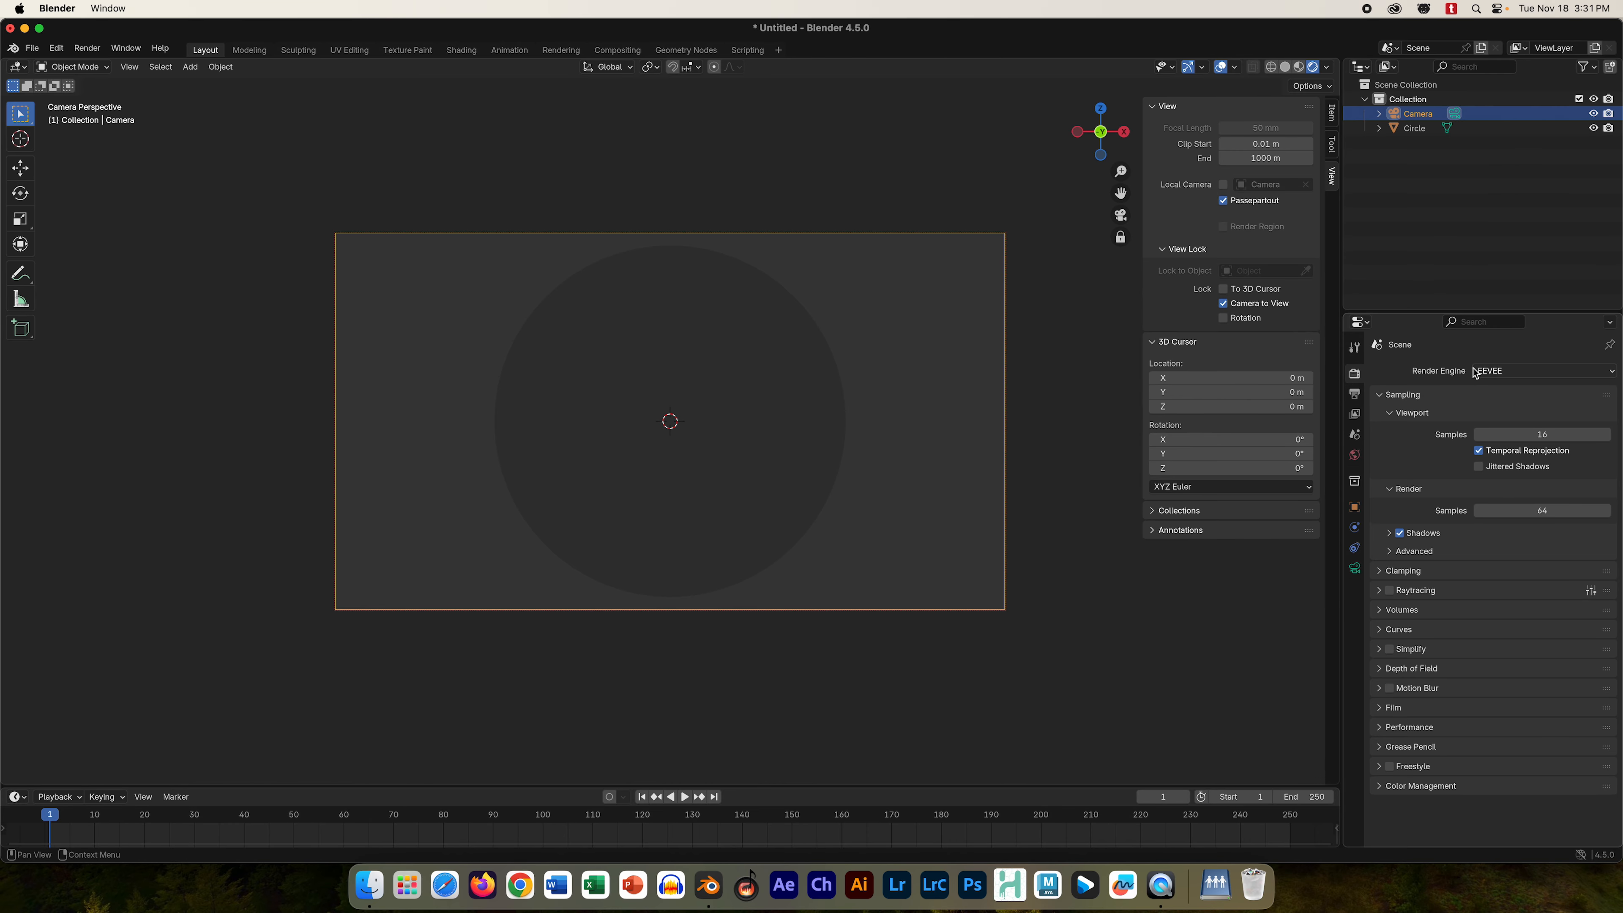
click(1493, 371)
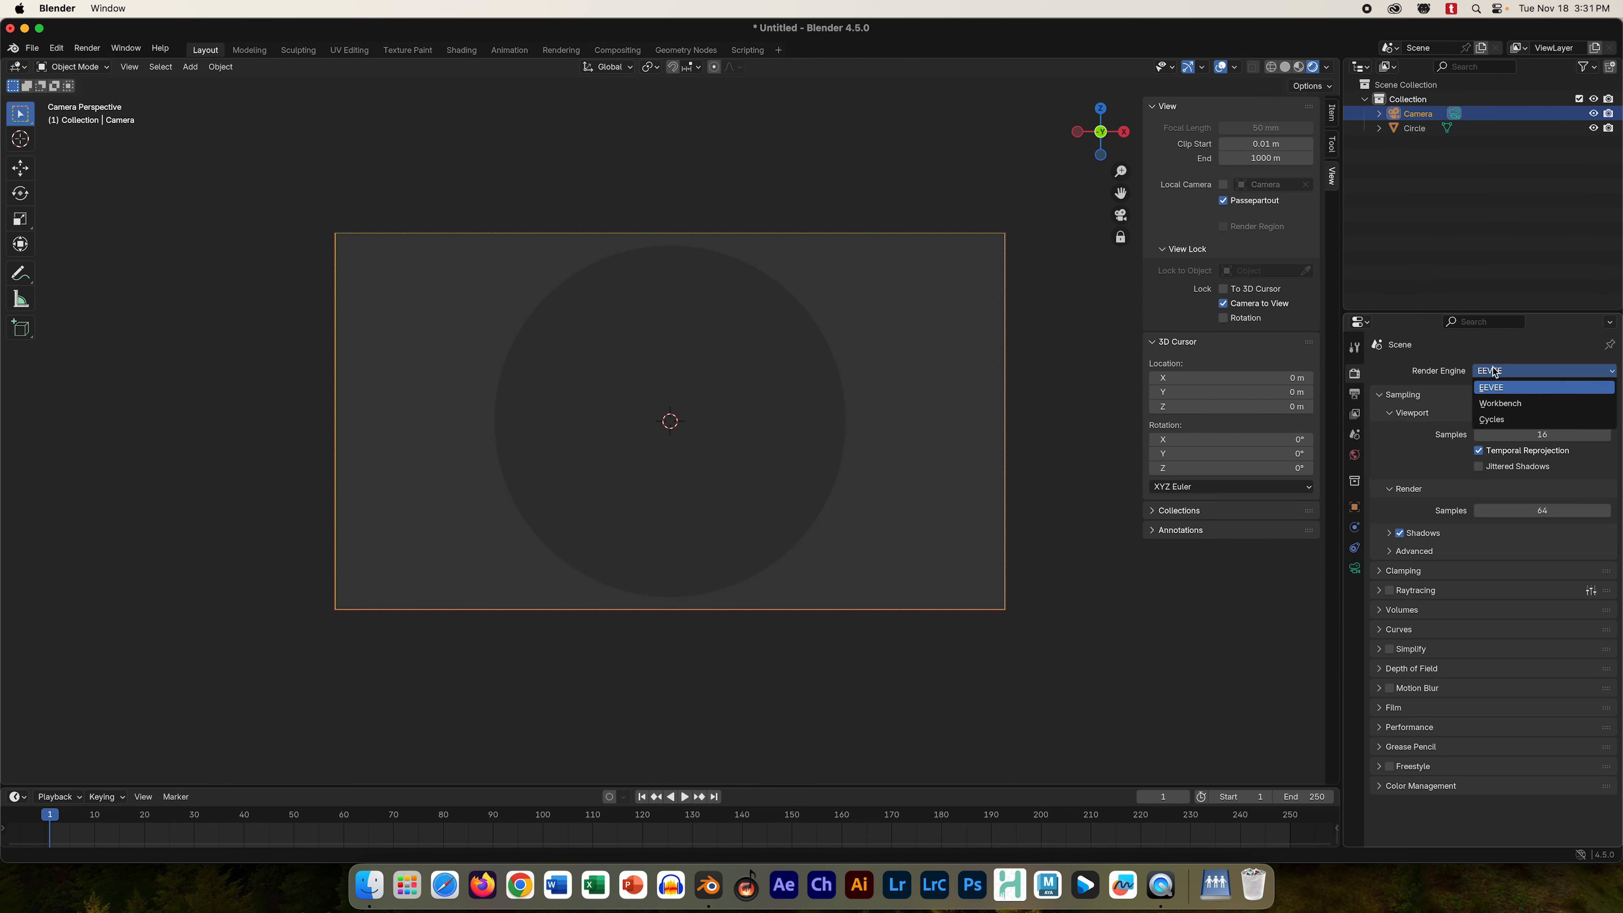
click(1502, 420)
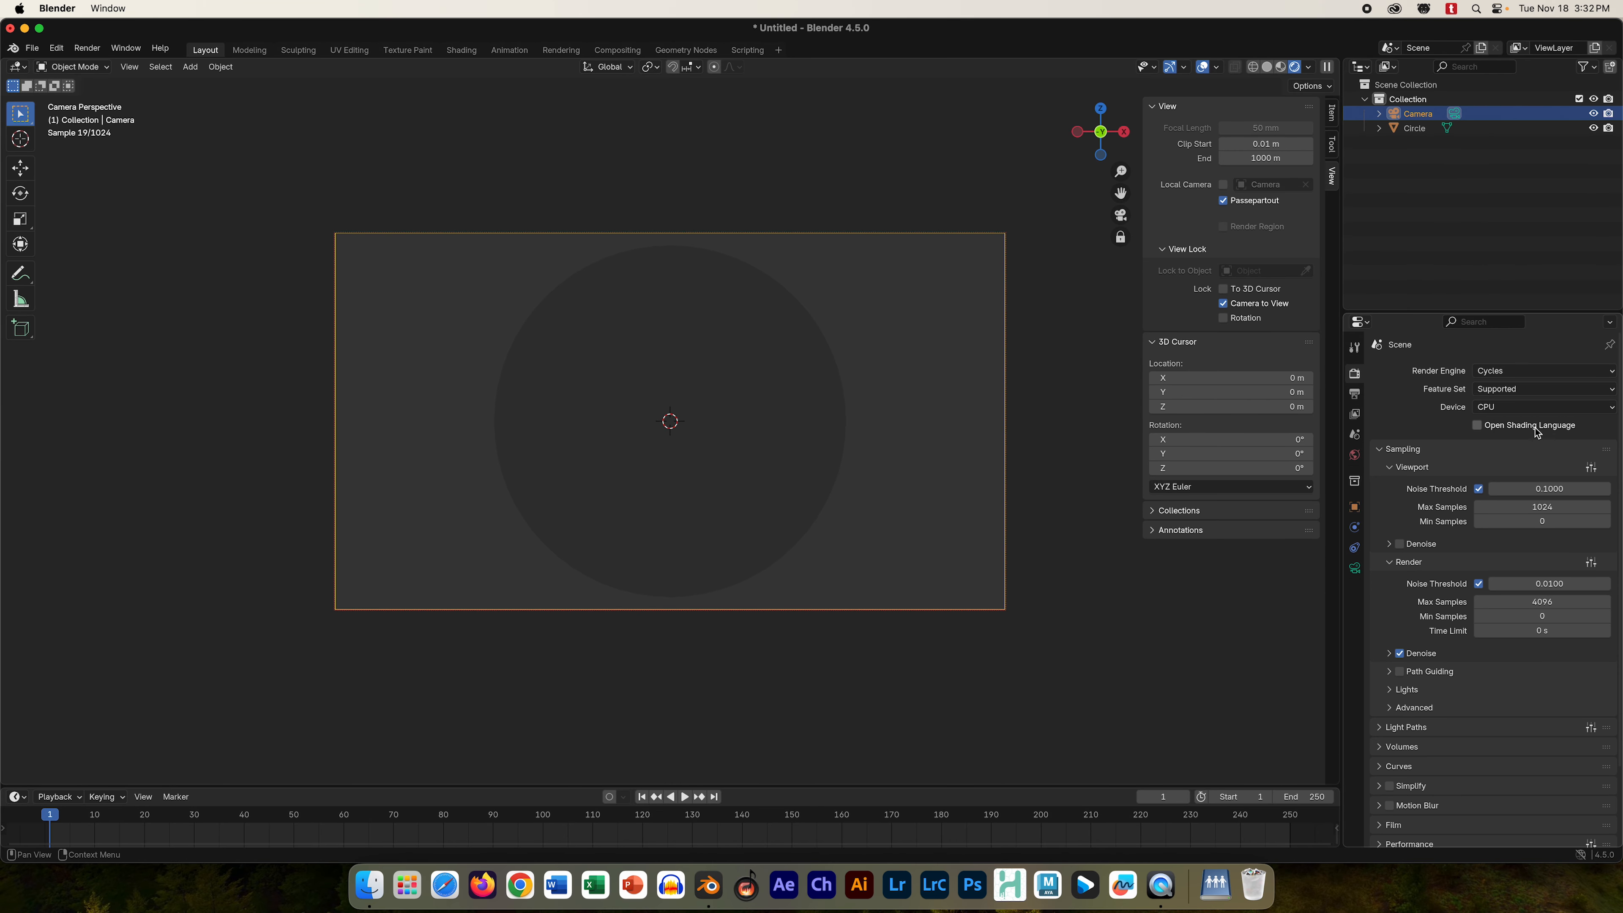
click(1532, 408)
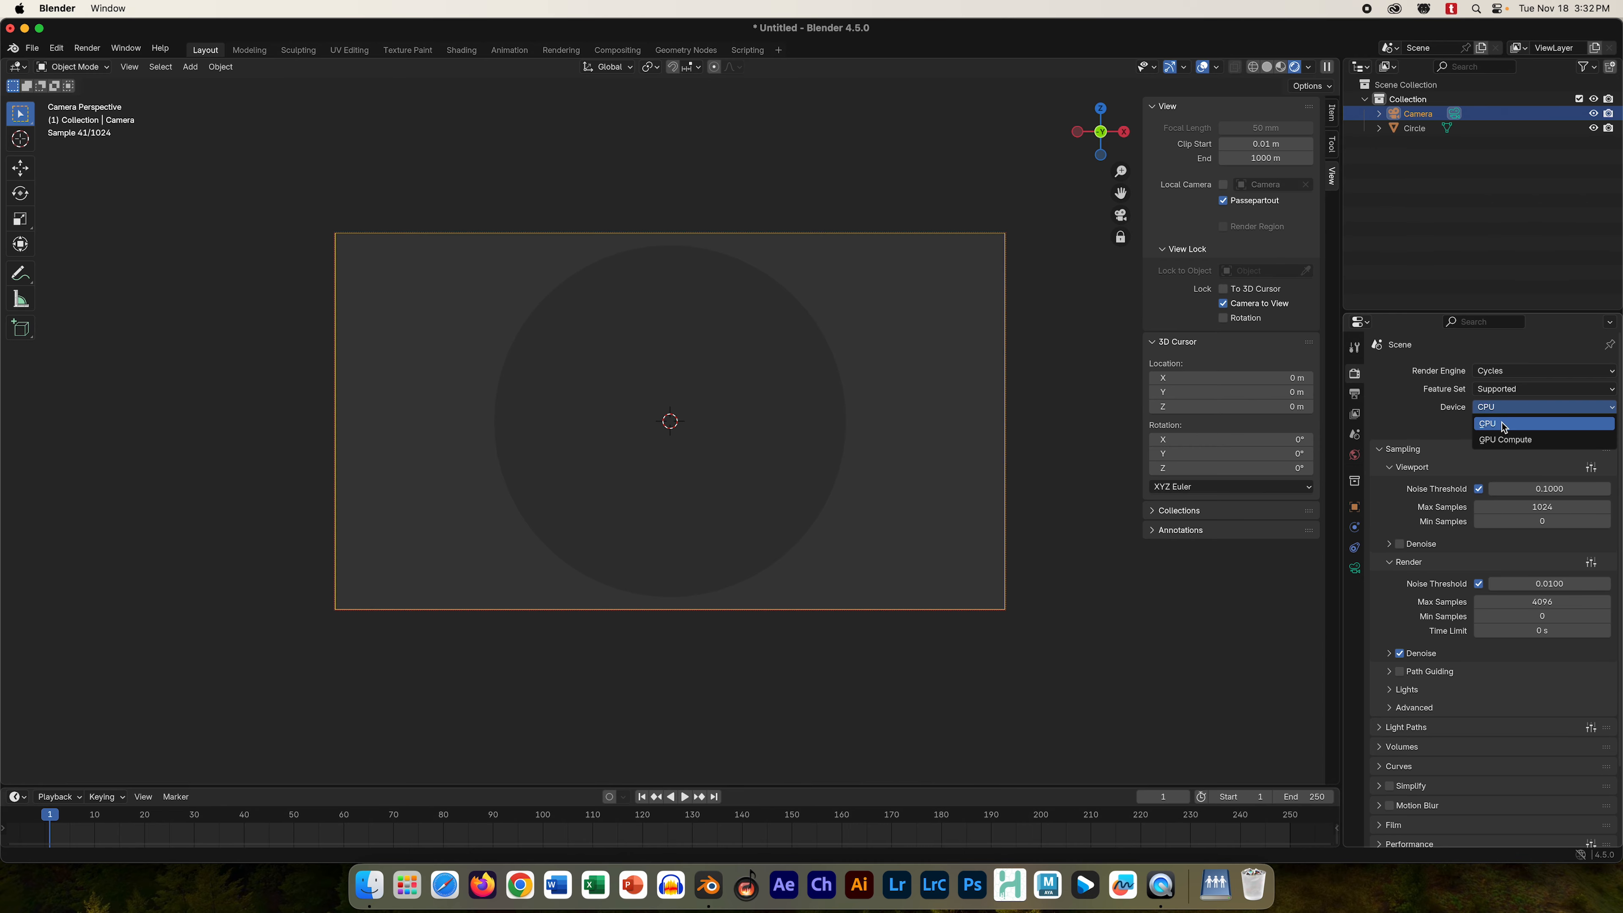
click(1495, 439)
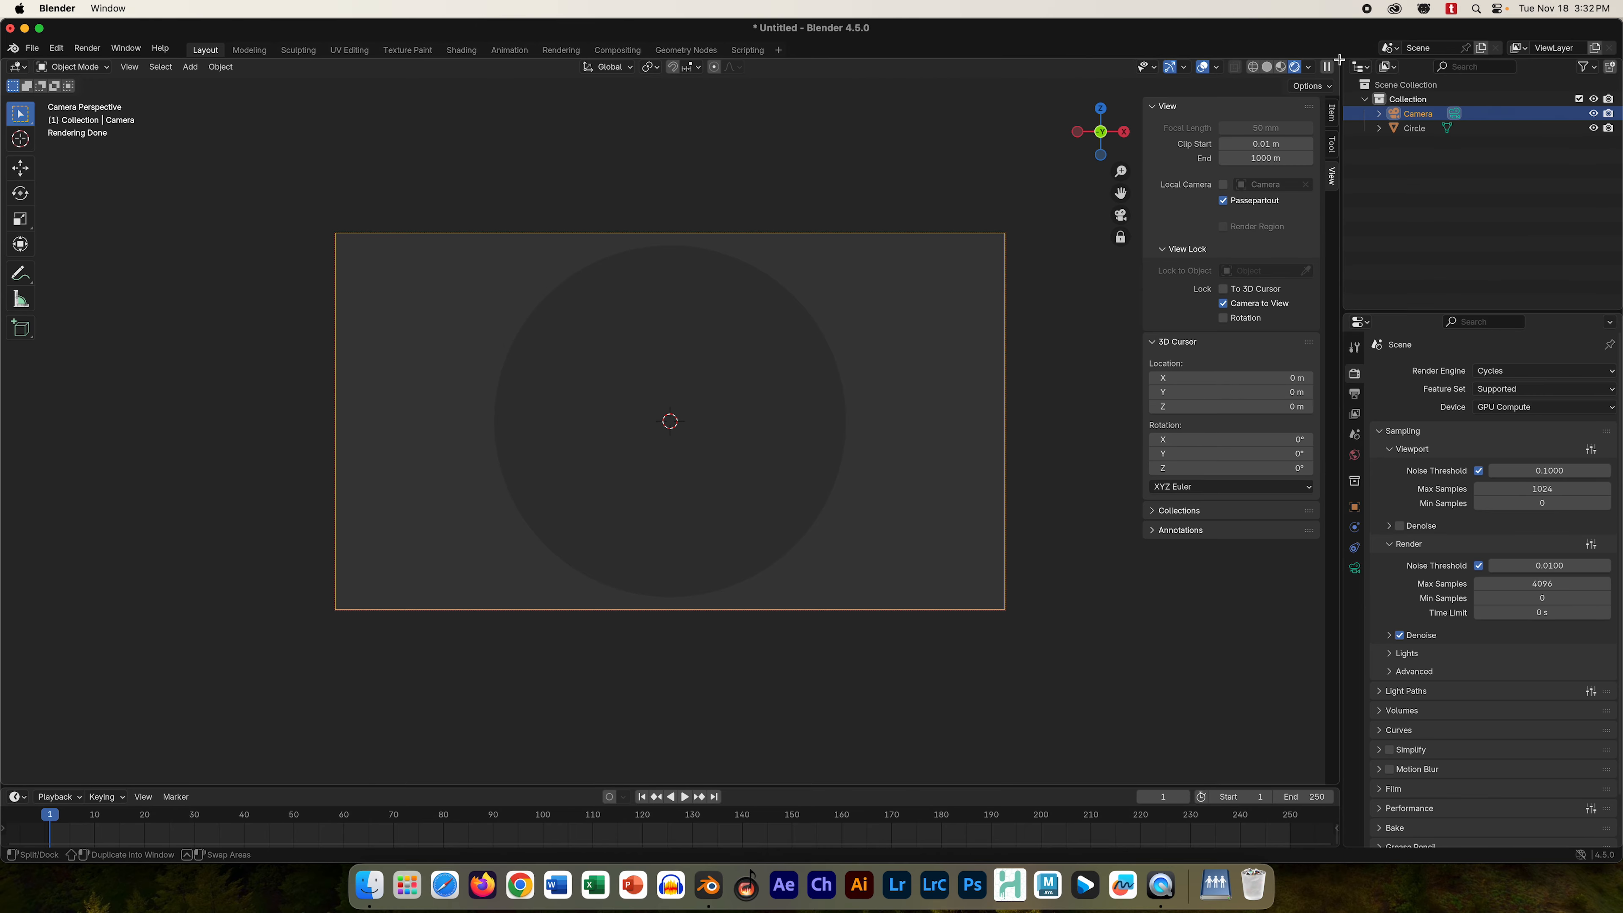
- Split the 3D viewport vertically into two side-by-side views
drag(1339, 59, 629, 86)
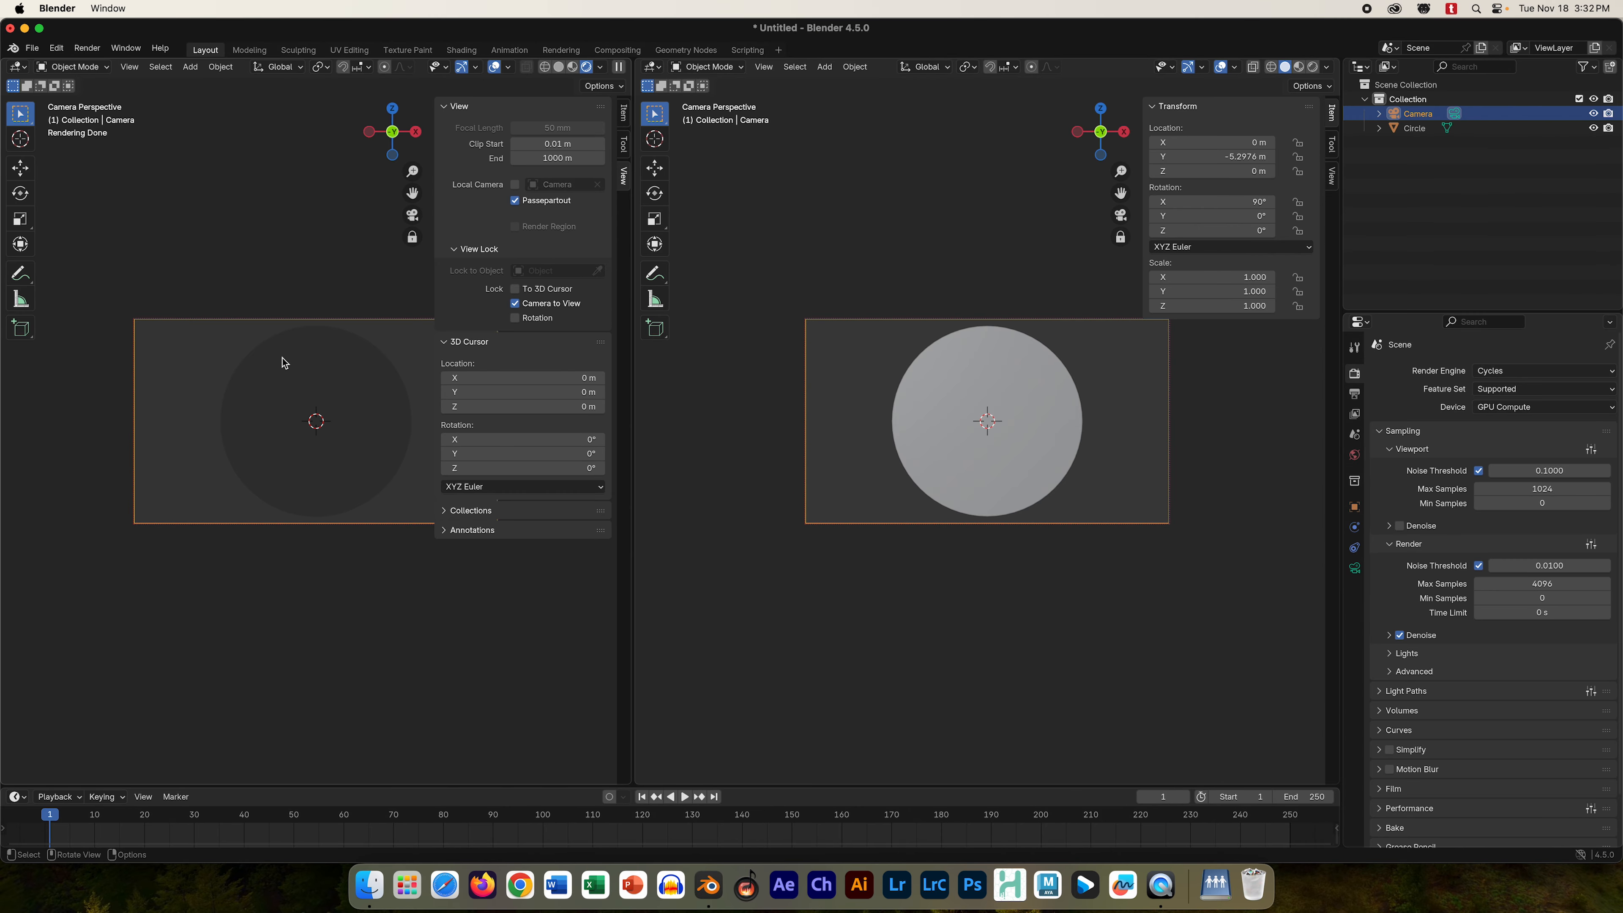
- Collapse the open sidebar sections and change the second 3D viewport into a Shader Editor
click(446, 107)
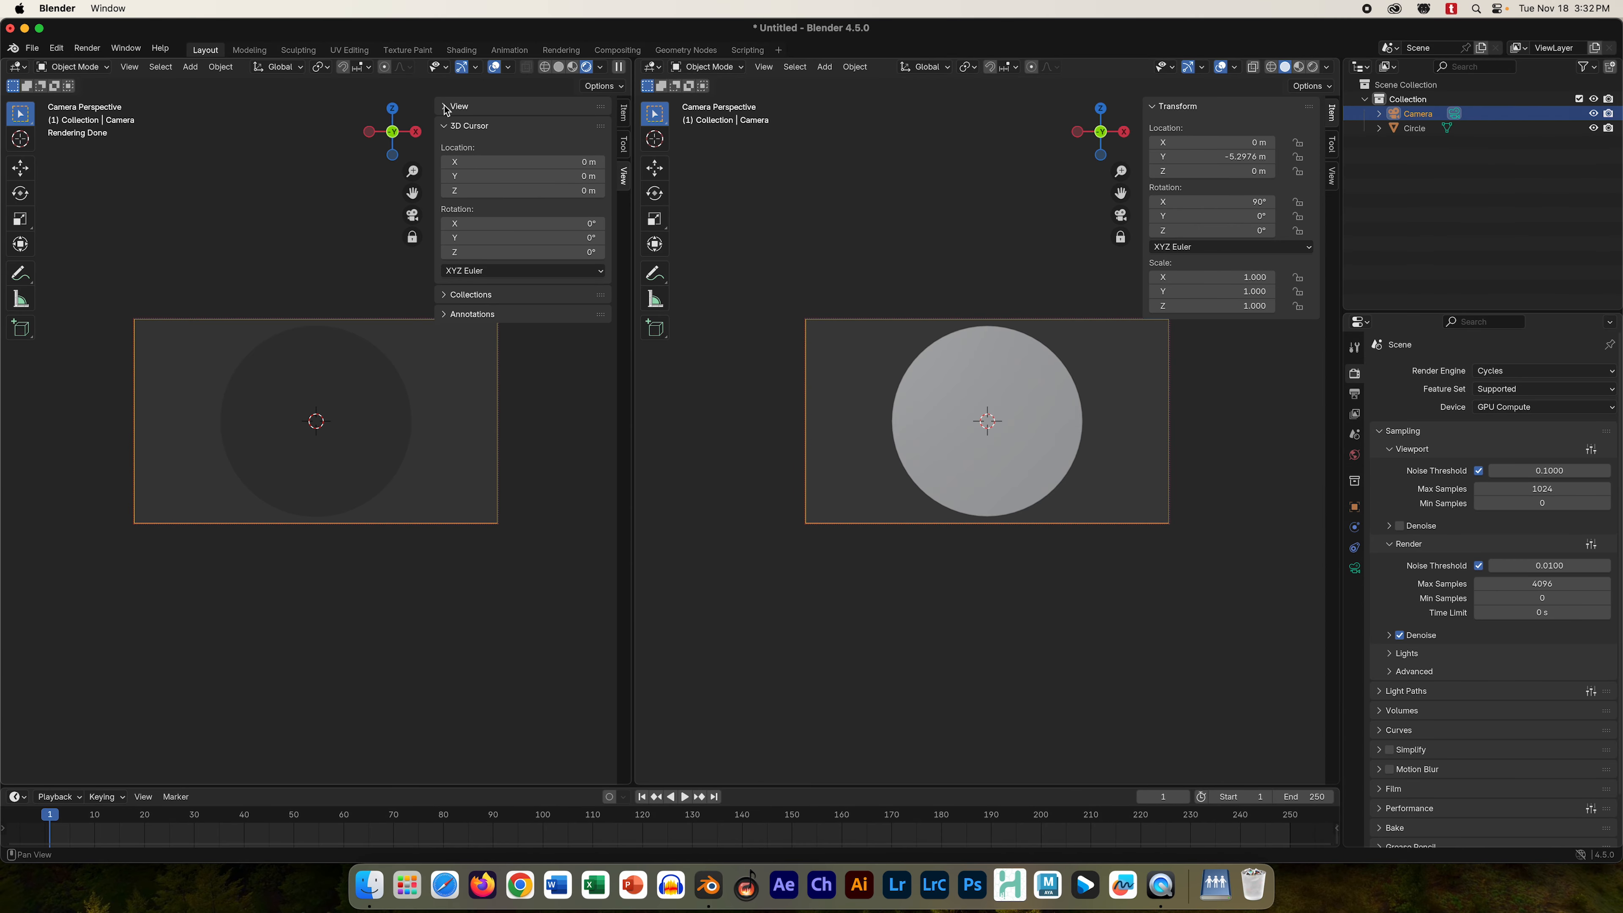
click(446, 126)
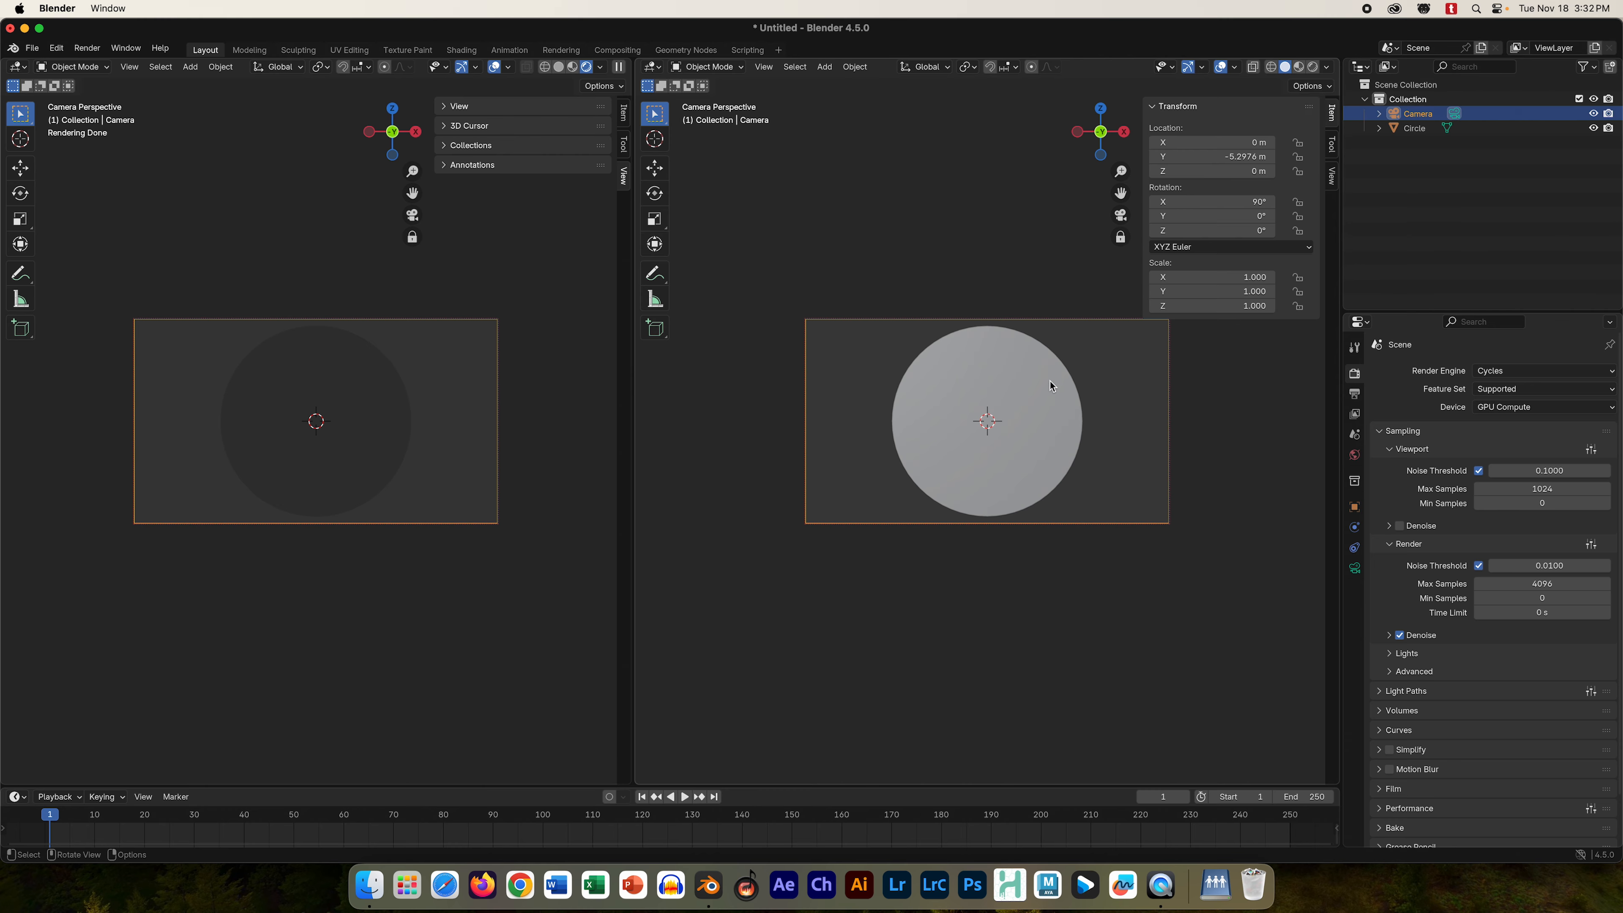
click(656, 68)
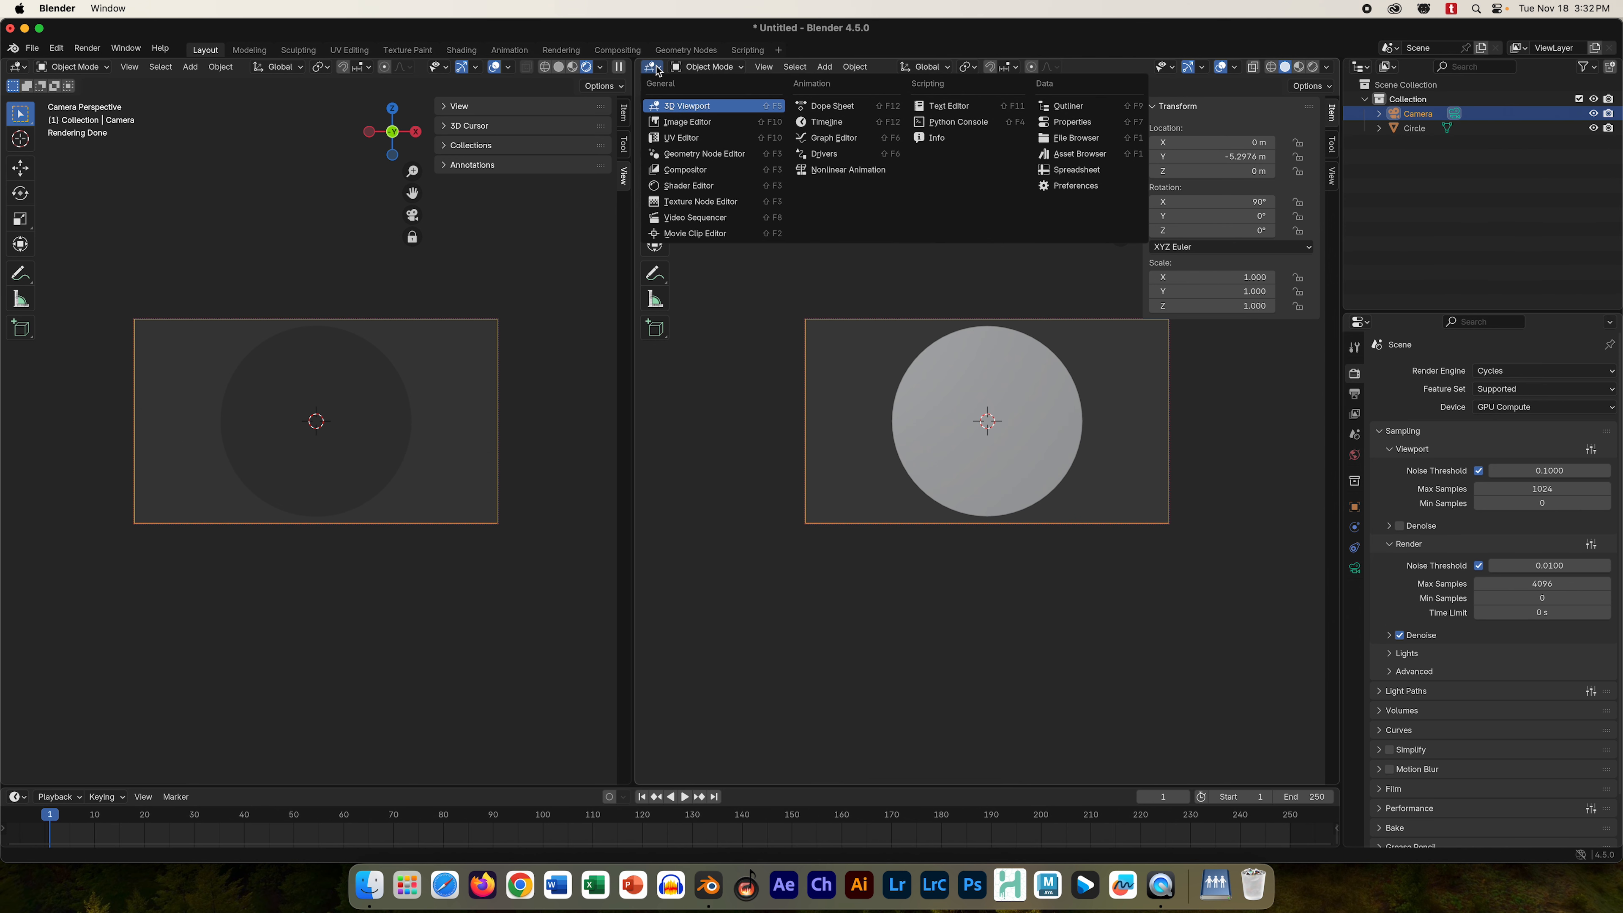
click(682, 187)
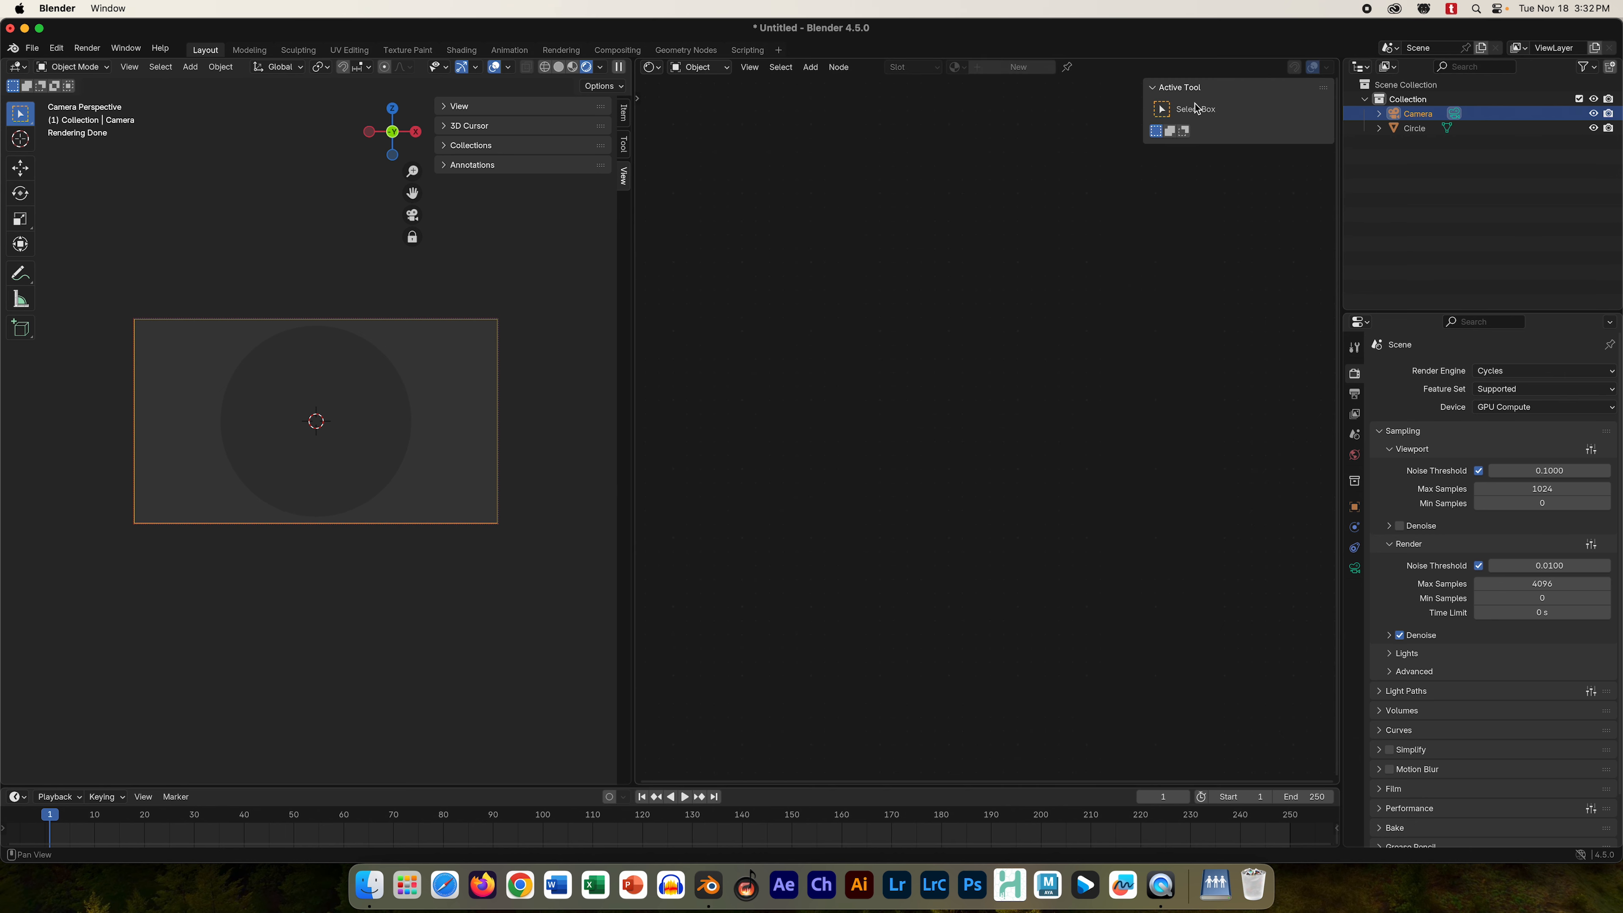
click(1158, 91)
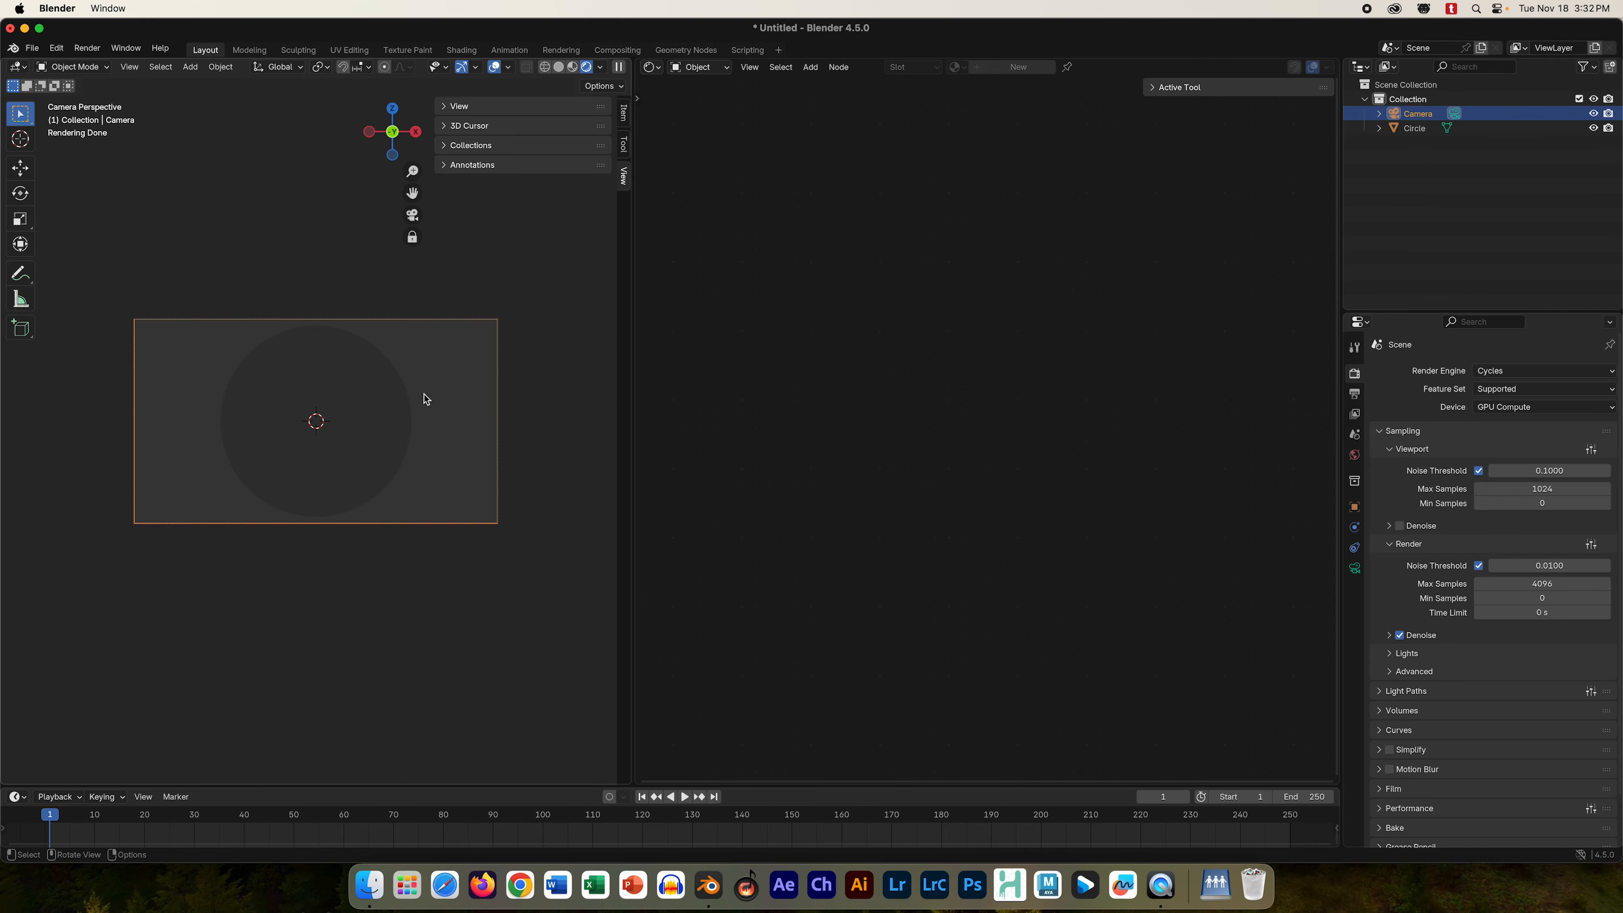
- Select the circle and create a new material for it
click(394, 409)
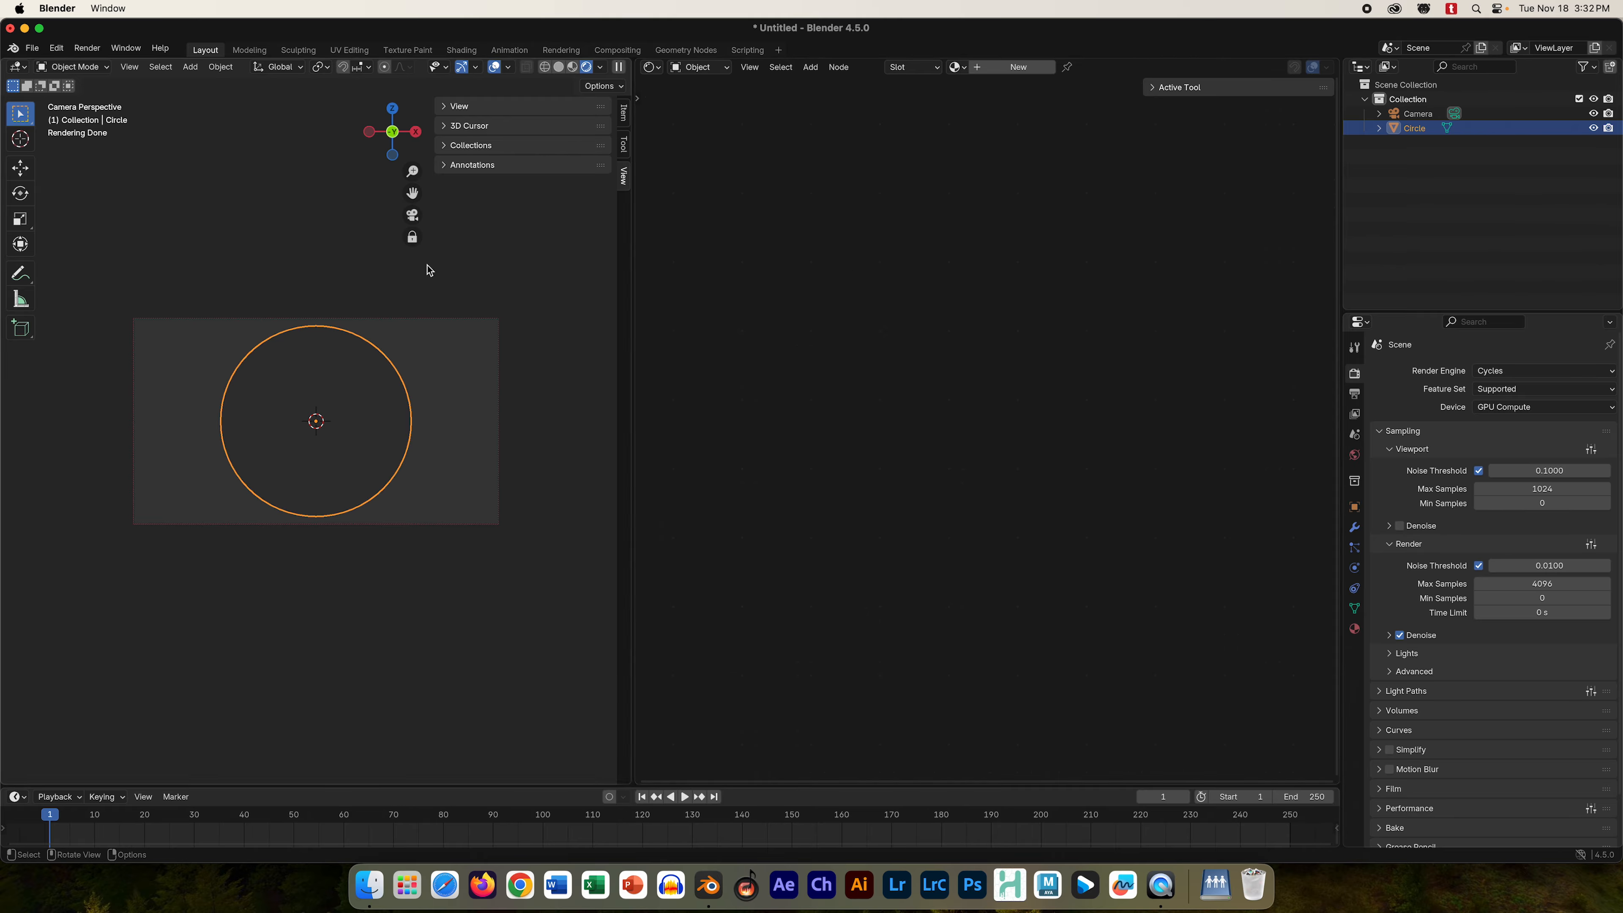
click(1355, 630)
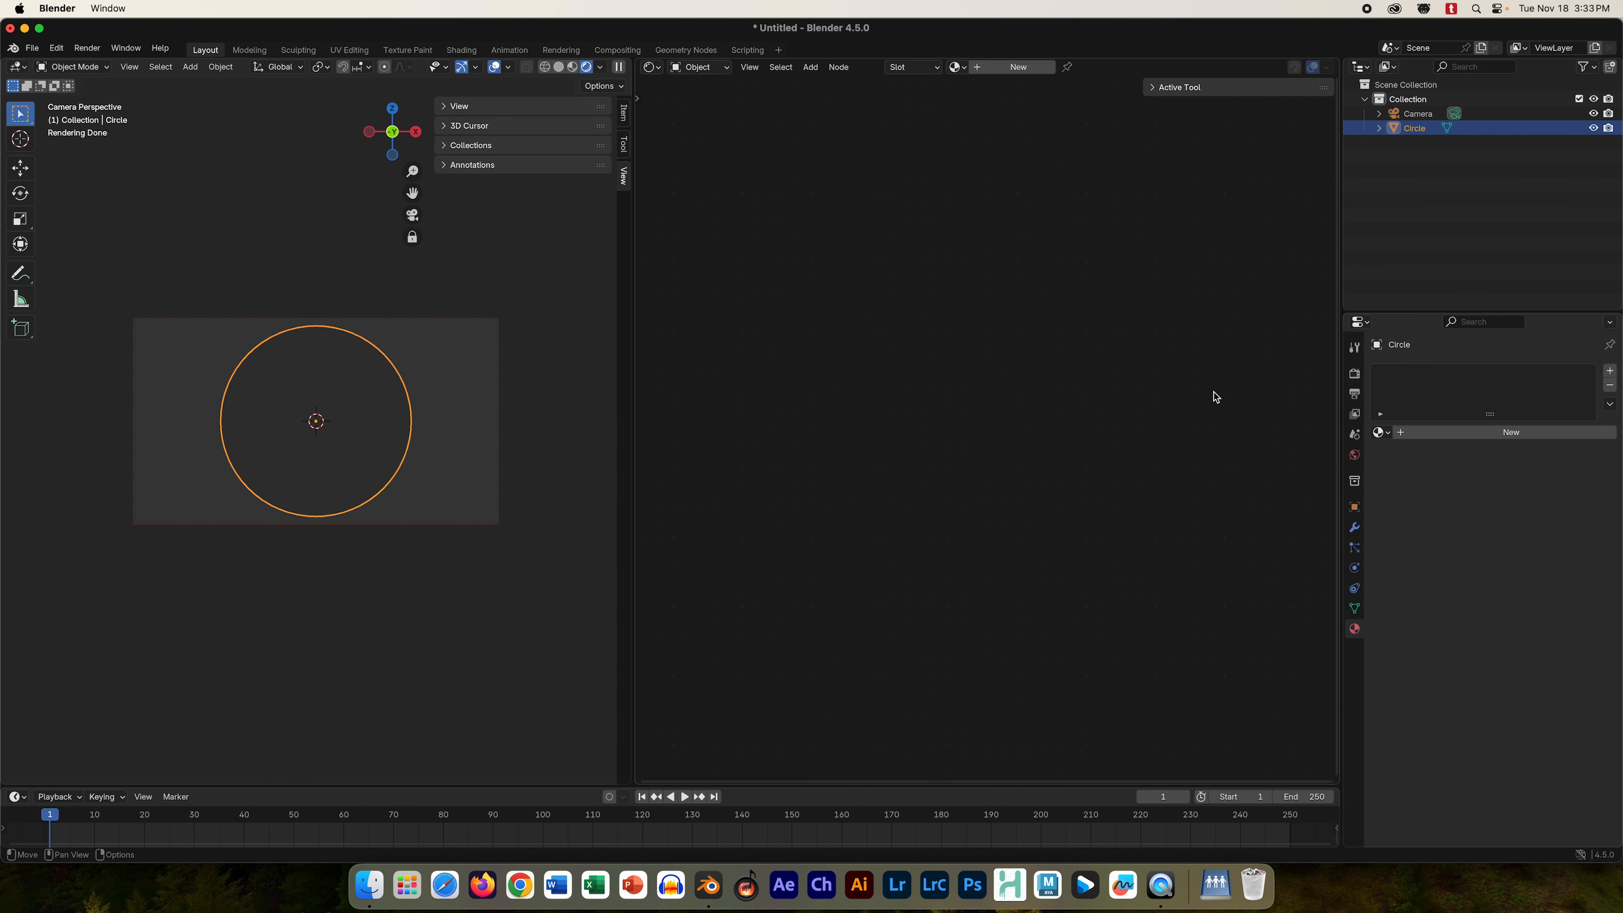
click(1459, 434)
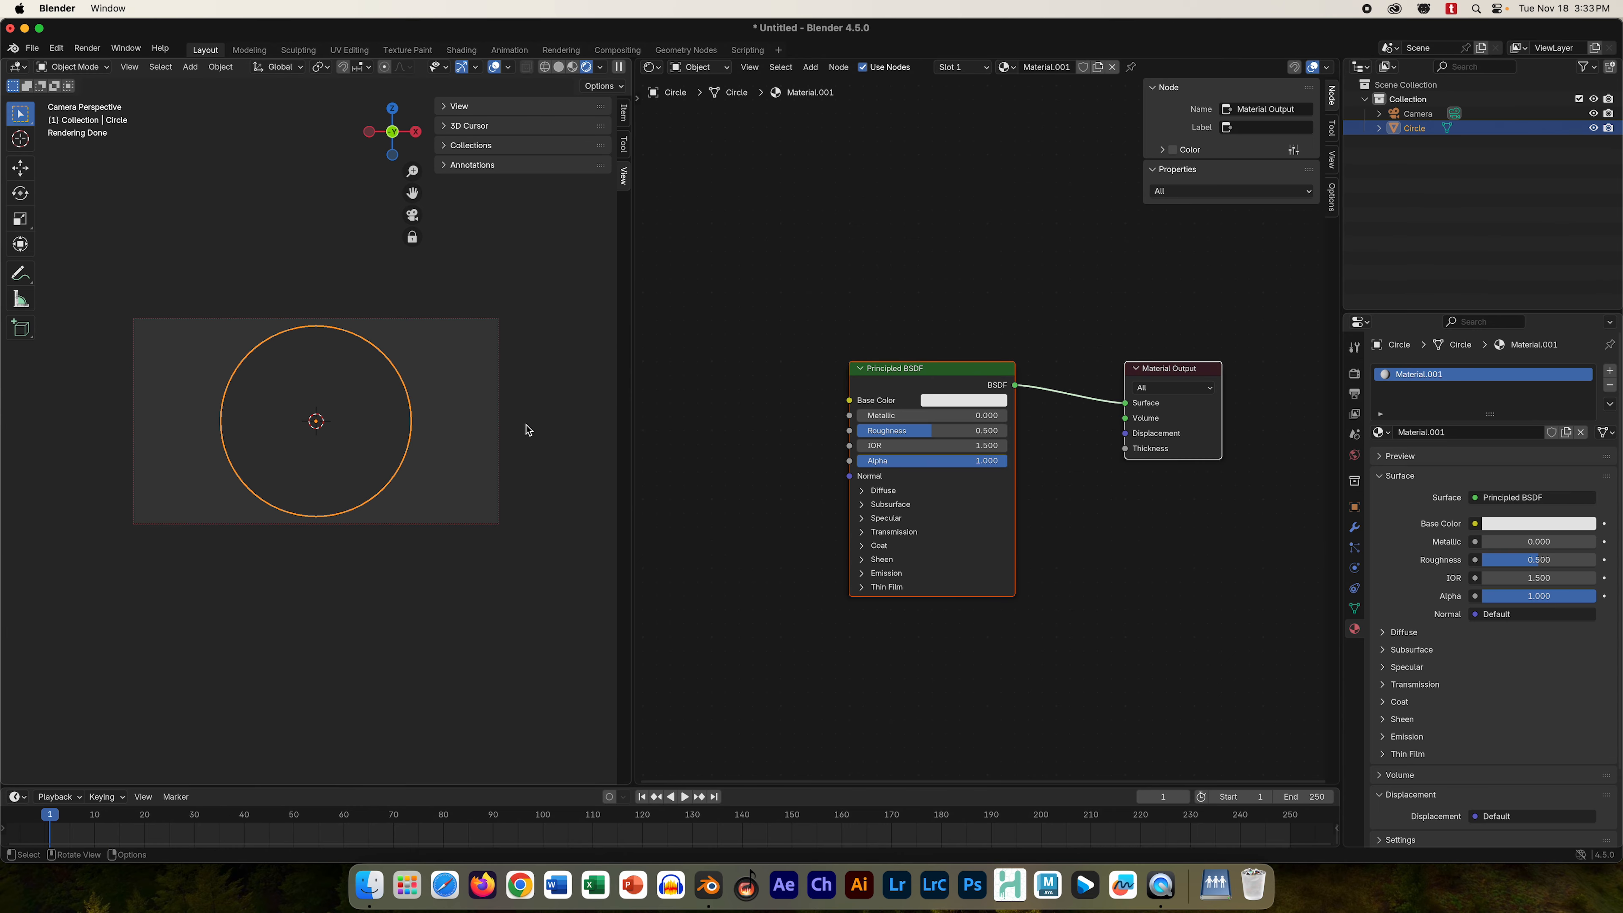
- Move the two material nodes up within the Shader Editor and collapse the node Properties section
key(g)
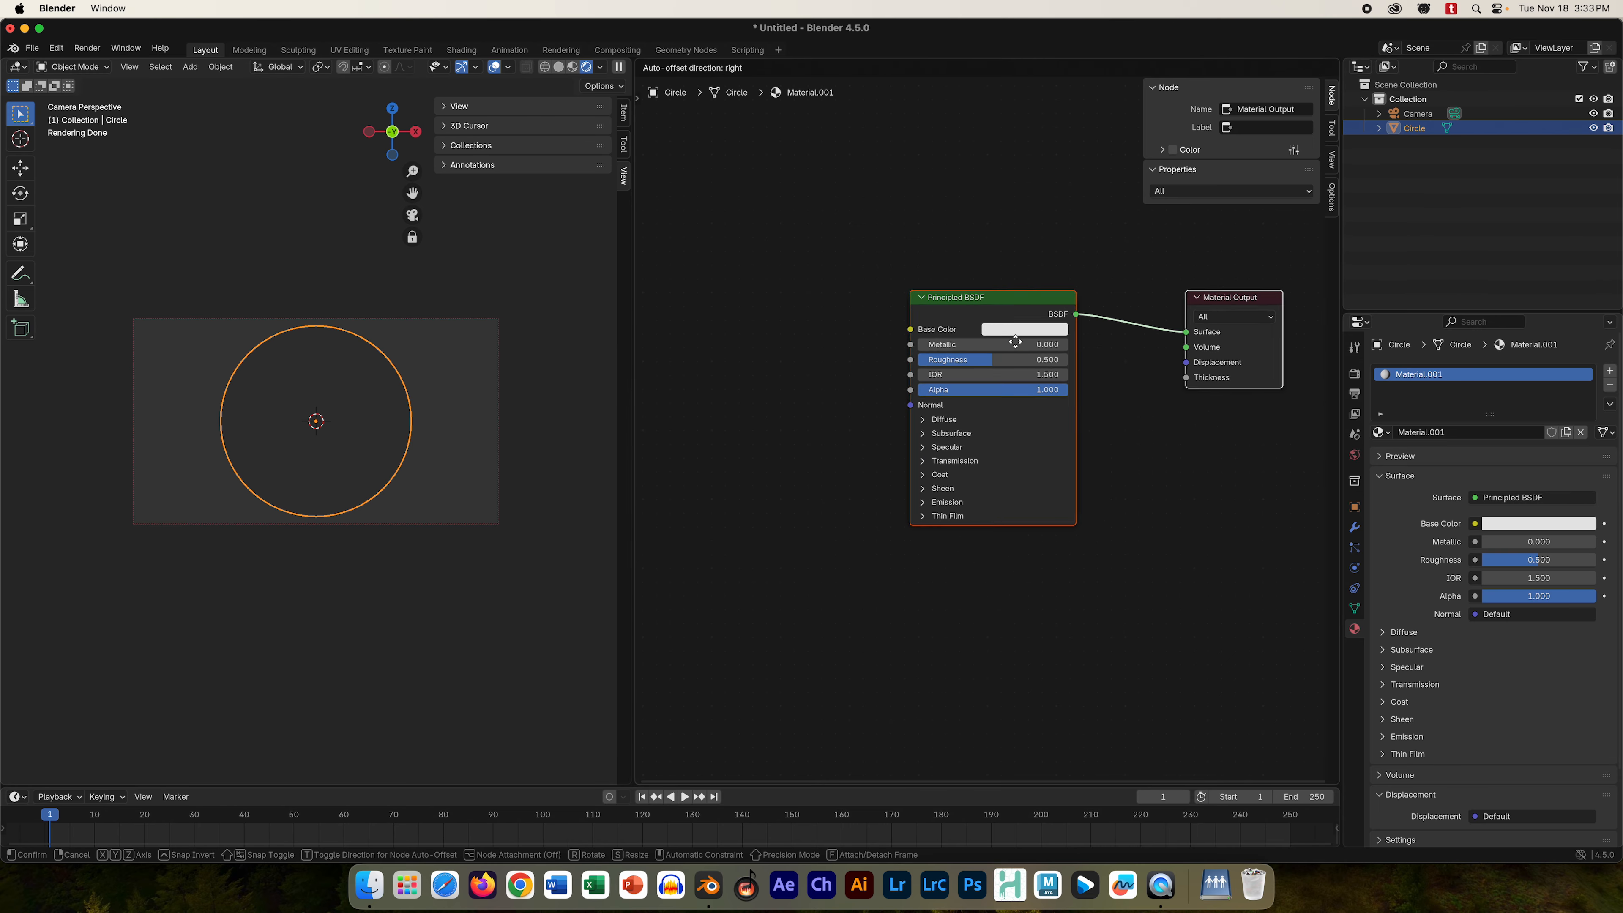
click(1001, 326)
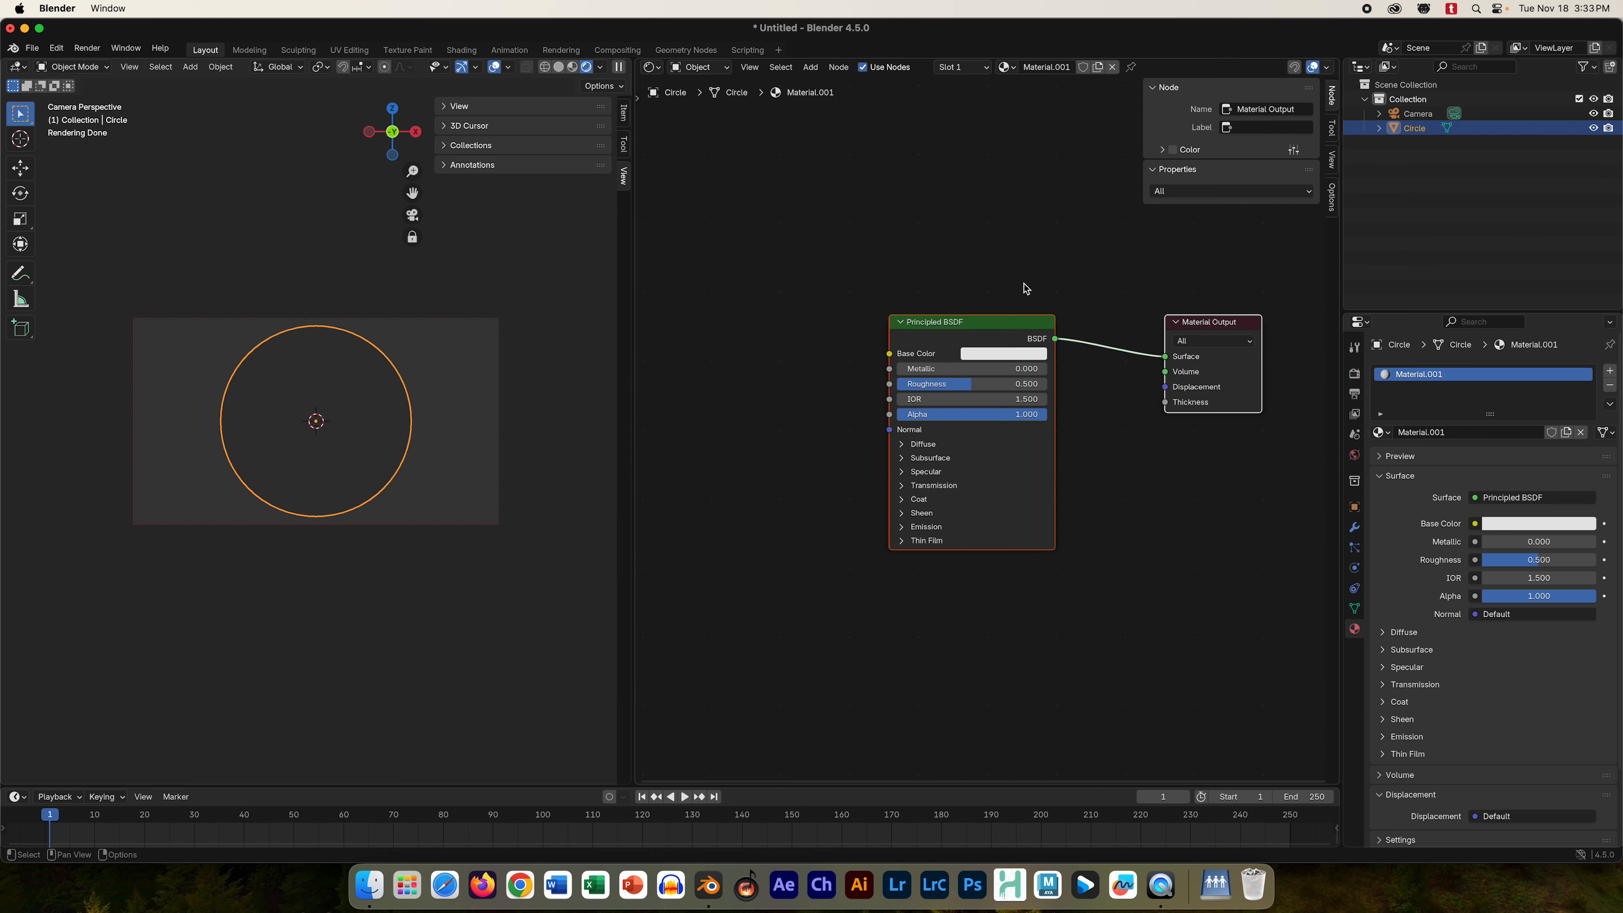
click(944, 330)
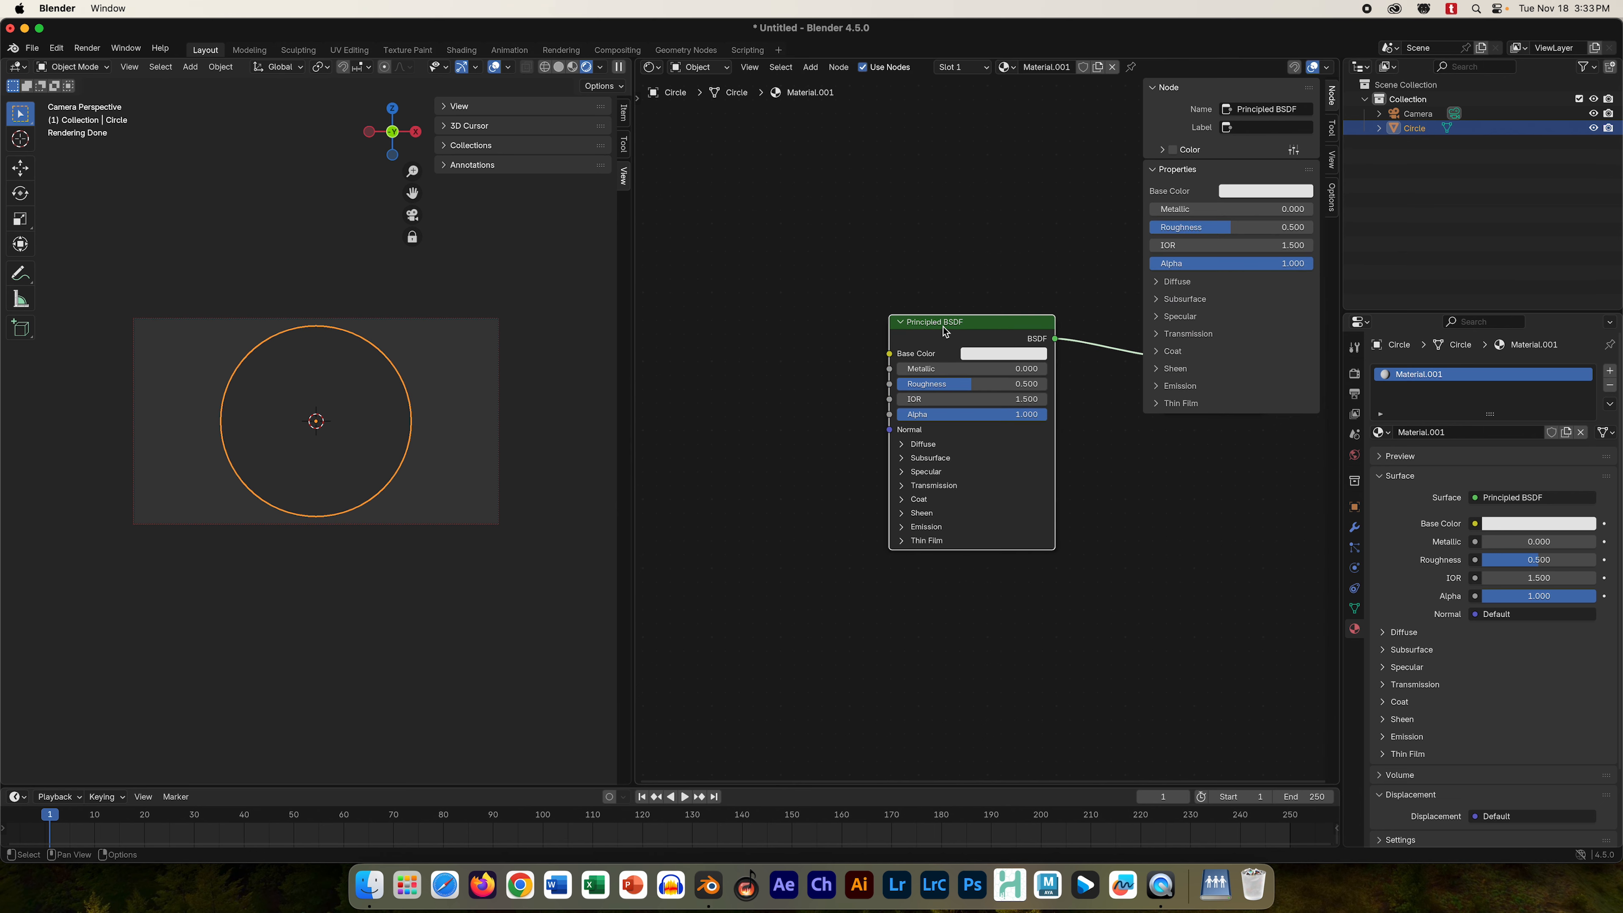
click(1149, 463)
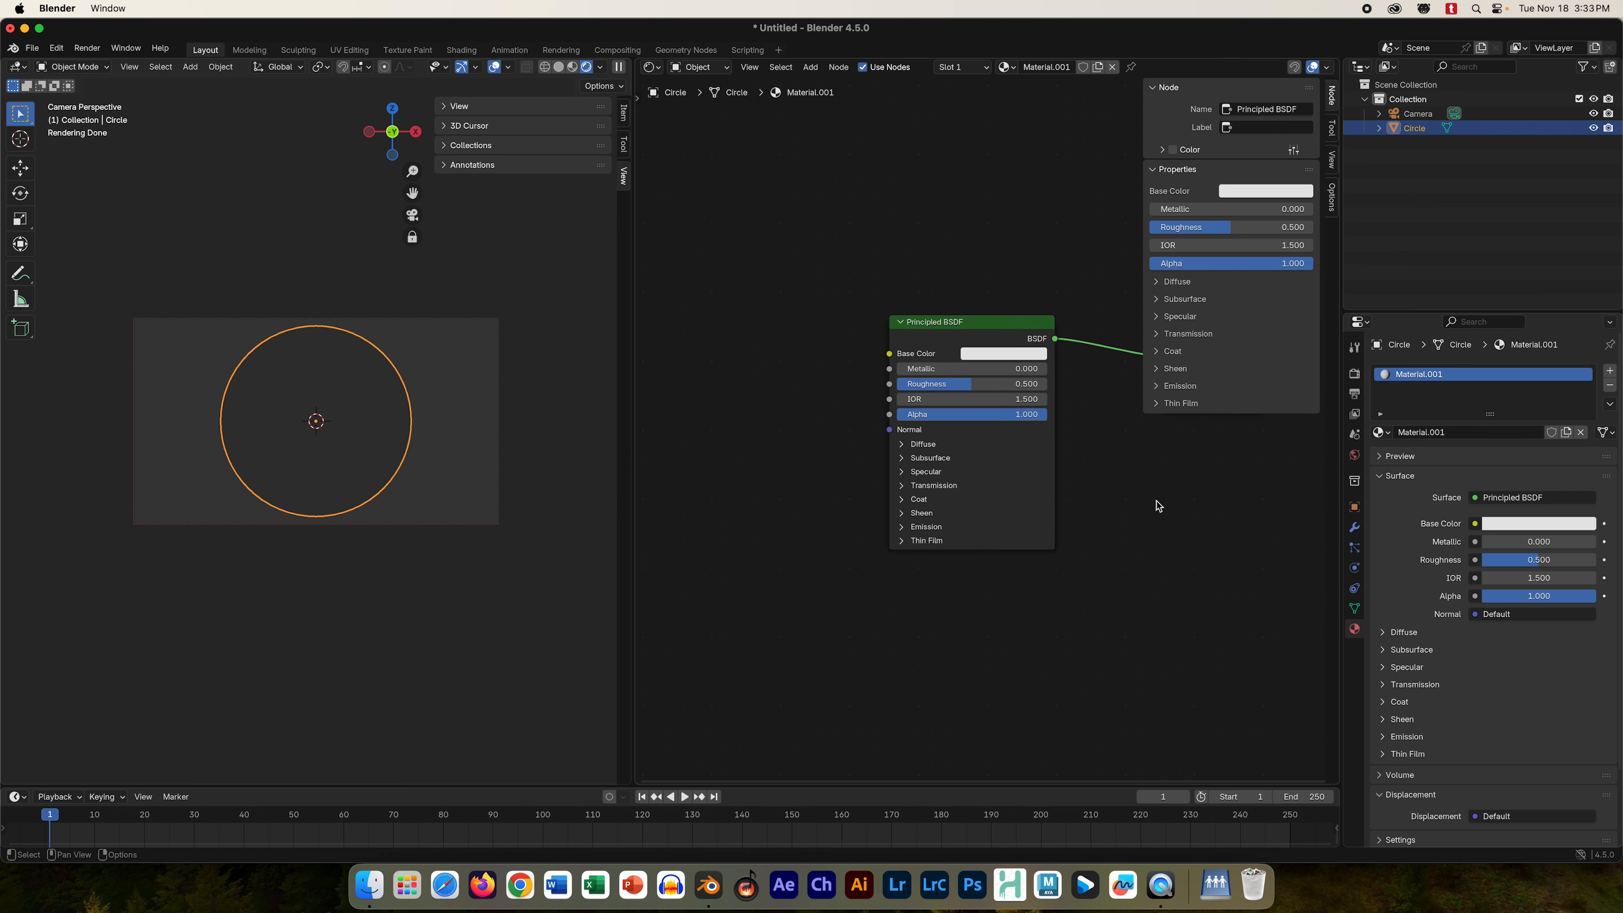
click(1155, 171)
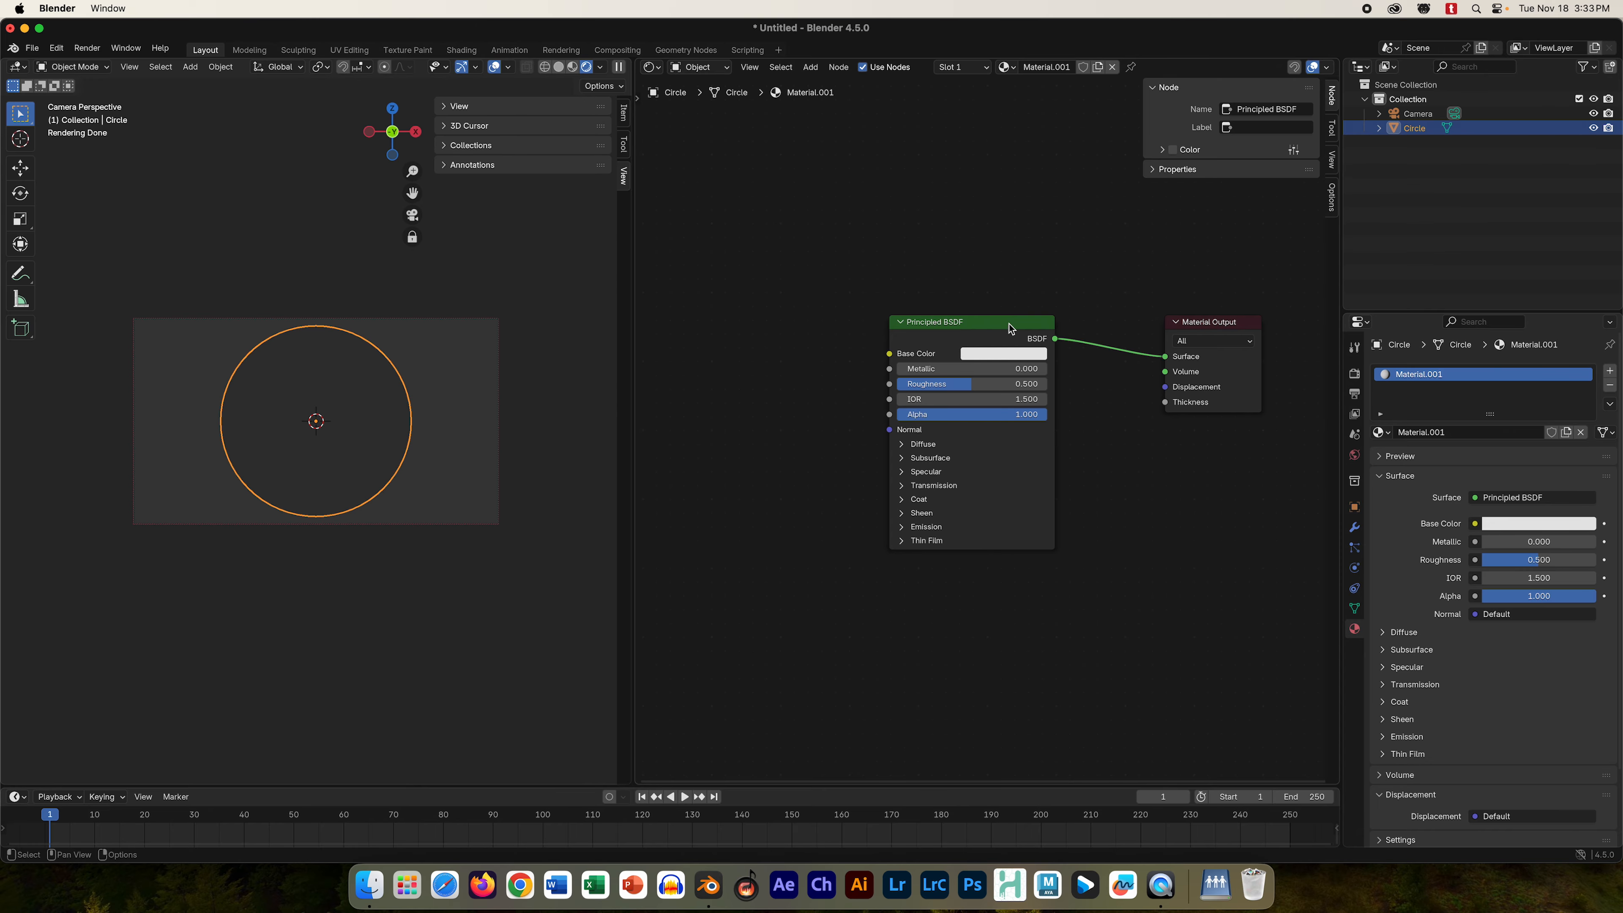
- Place the Principled BSDF close beside the Material Output node and widen the Shader Editor
drag(1009, 328, 1094, 323)
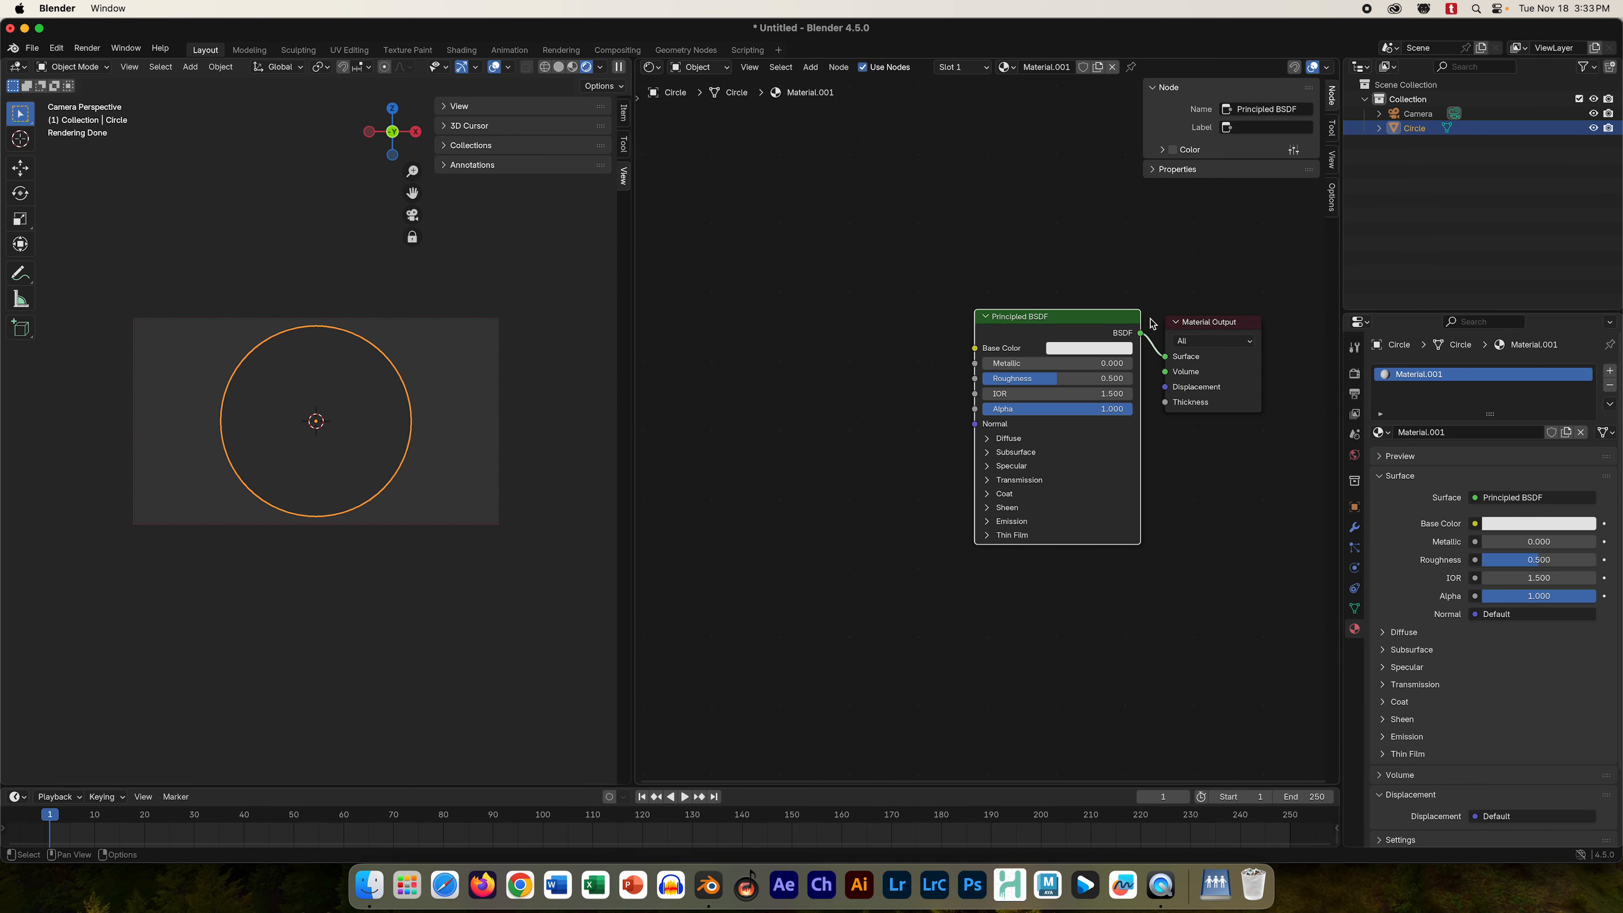
drag(1193, 325, 1225, 281)
drag(1046, 318, 1077, 288)
drag(636, 362, 459, 369)
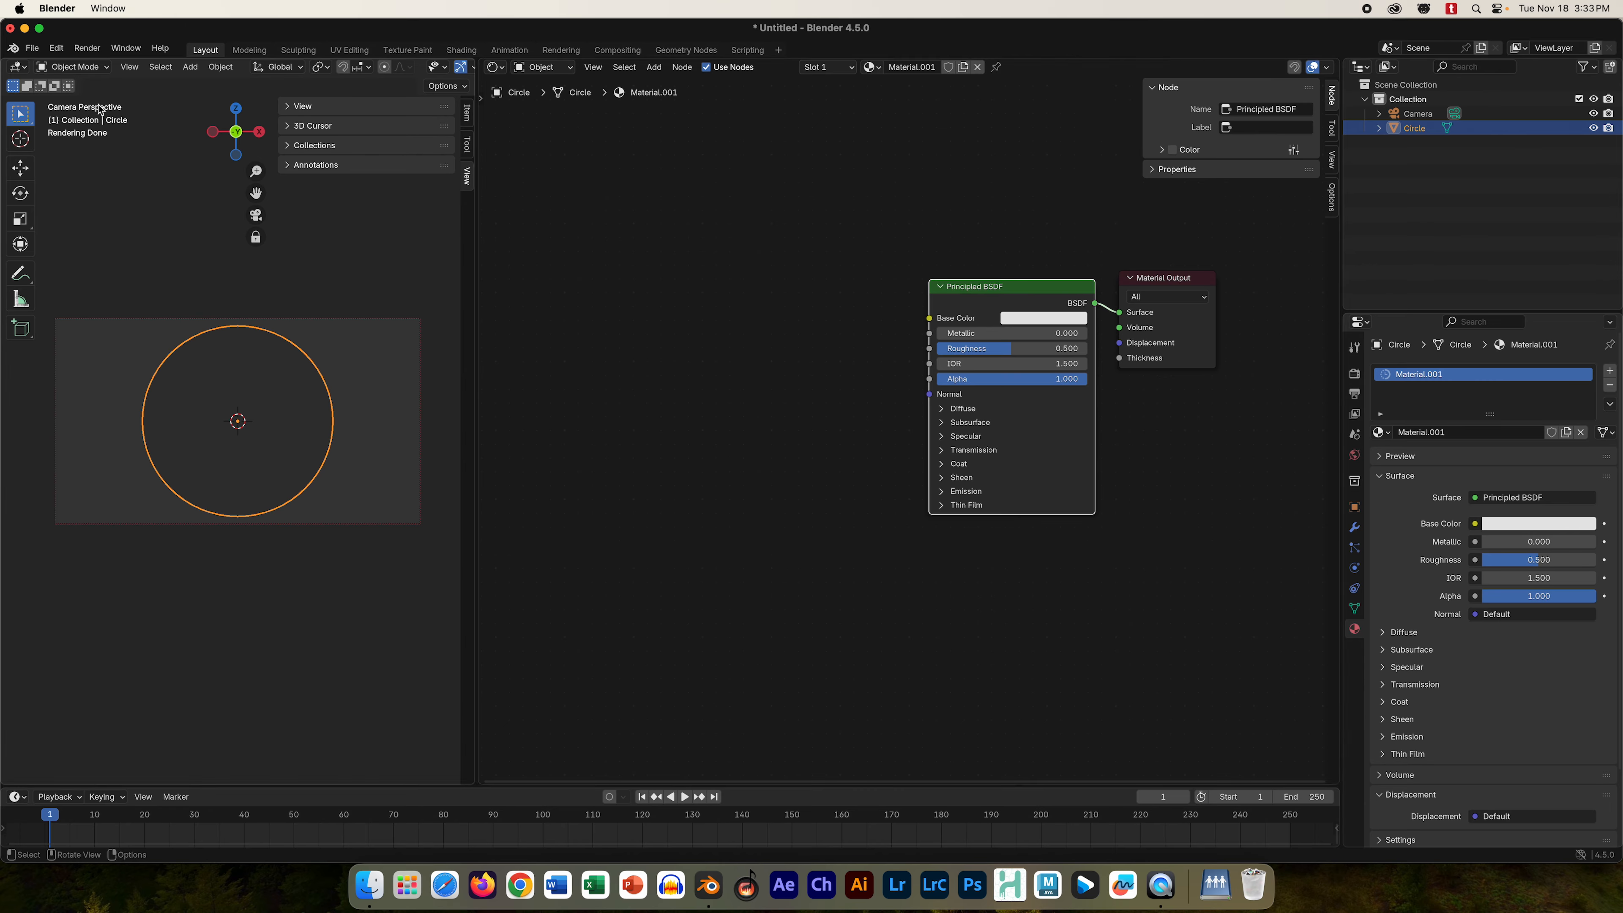
- Enable the Node Wrangler add-on in the preferences and close the preferences window
click(32, 49)
mouse_move(56, 51)
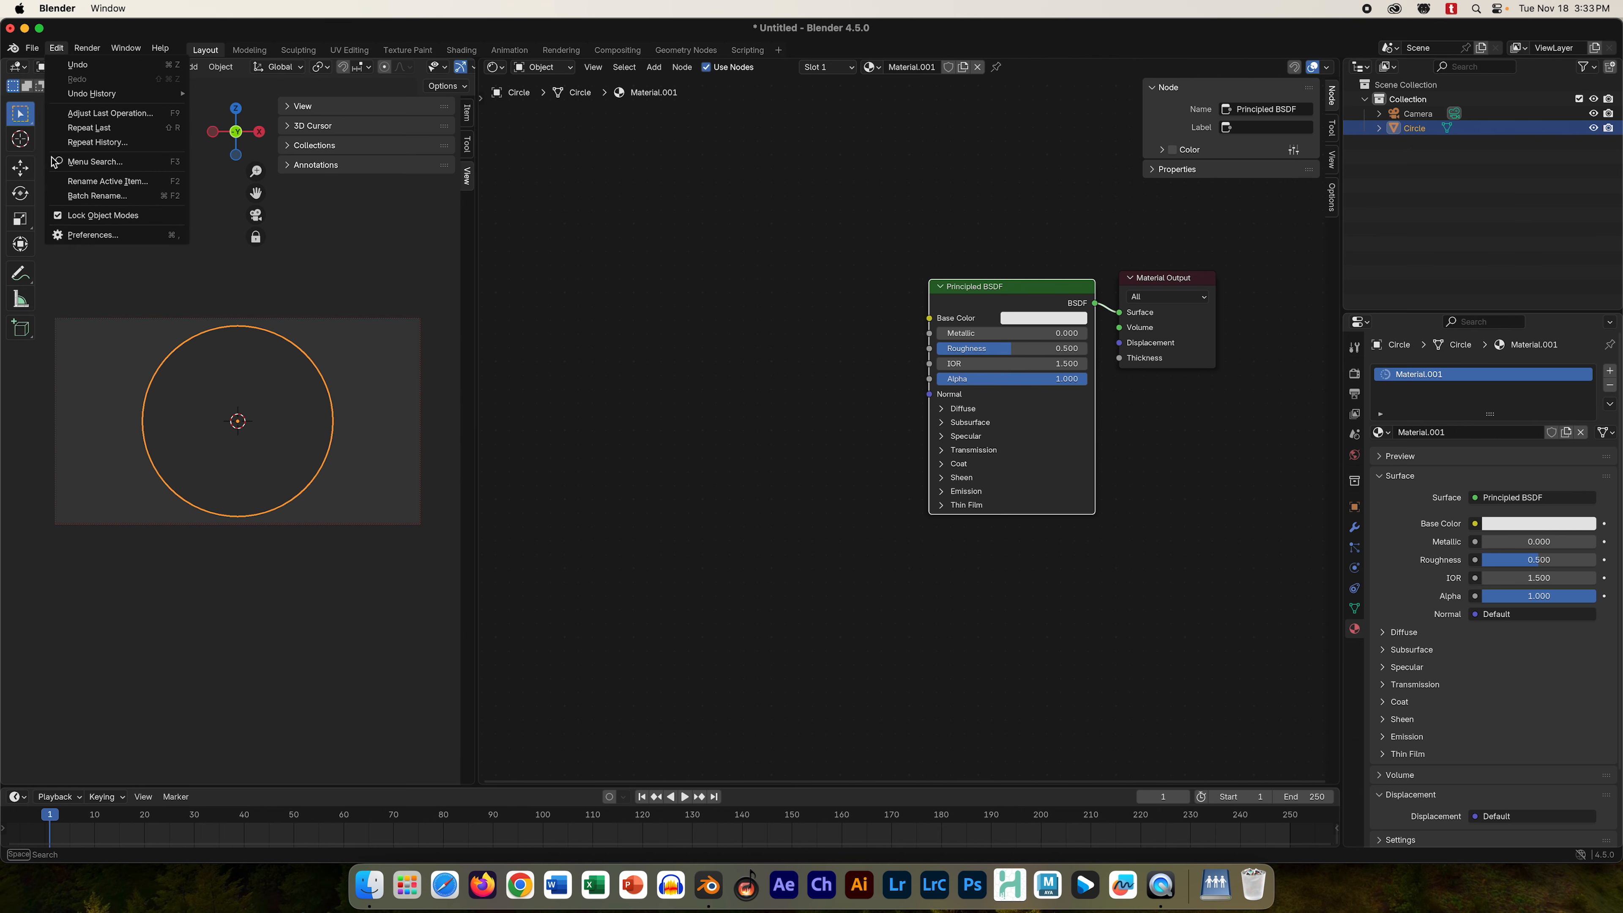
click(64, 236)
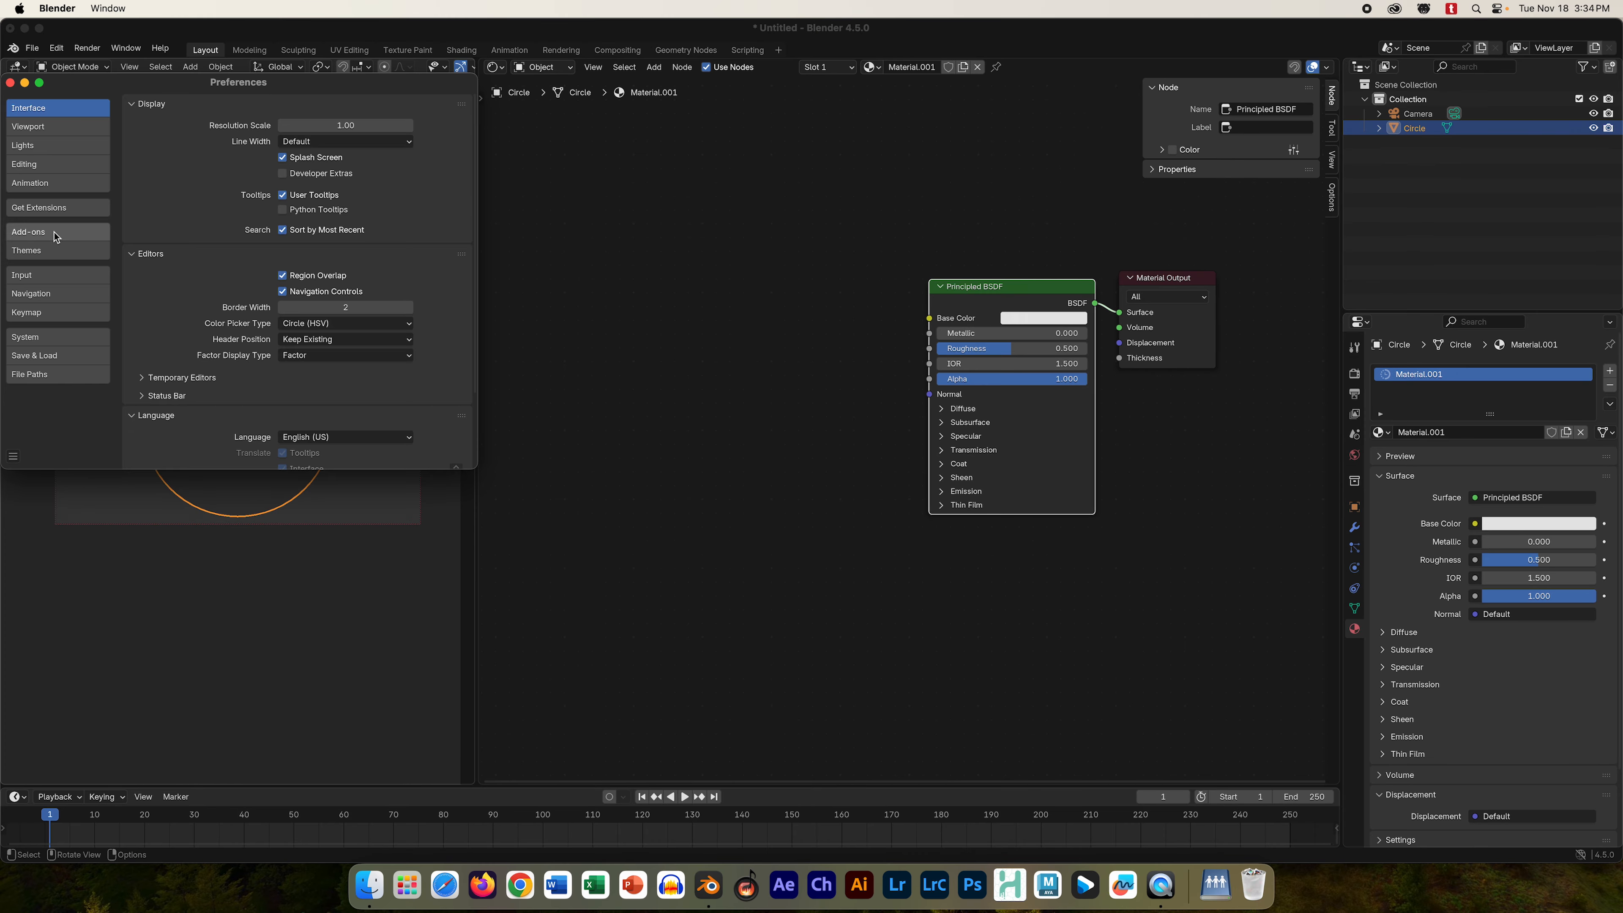
click(39, 234)
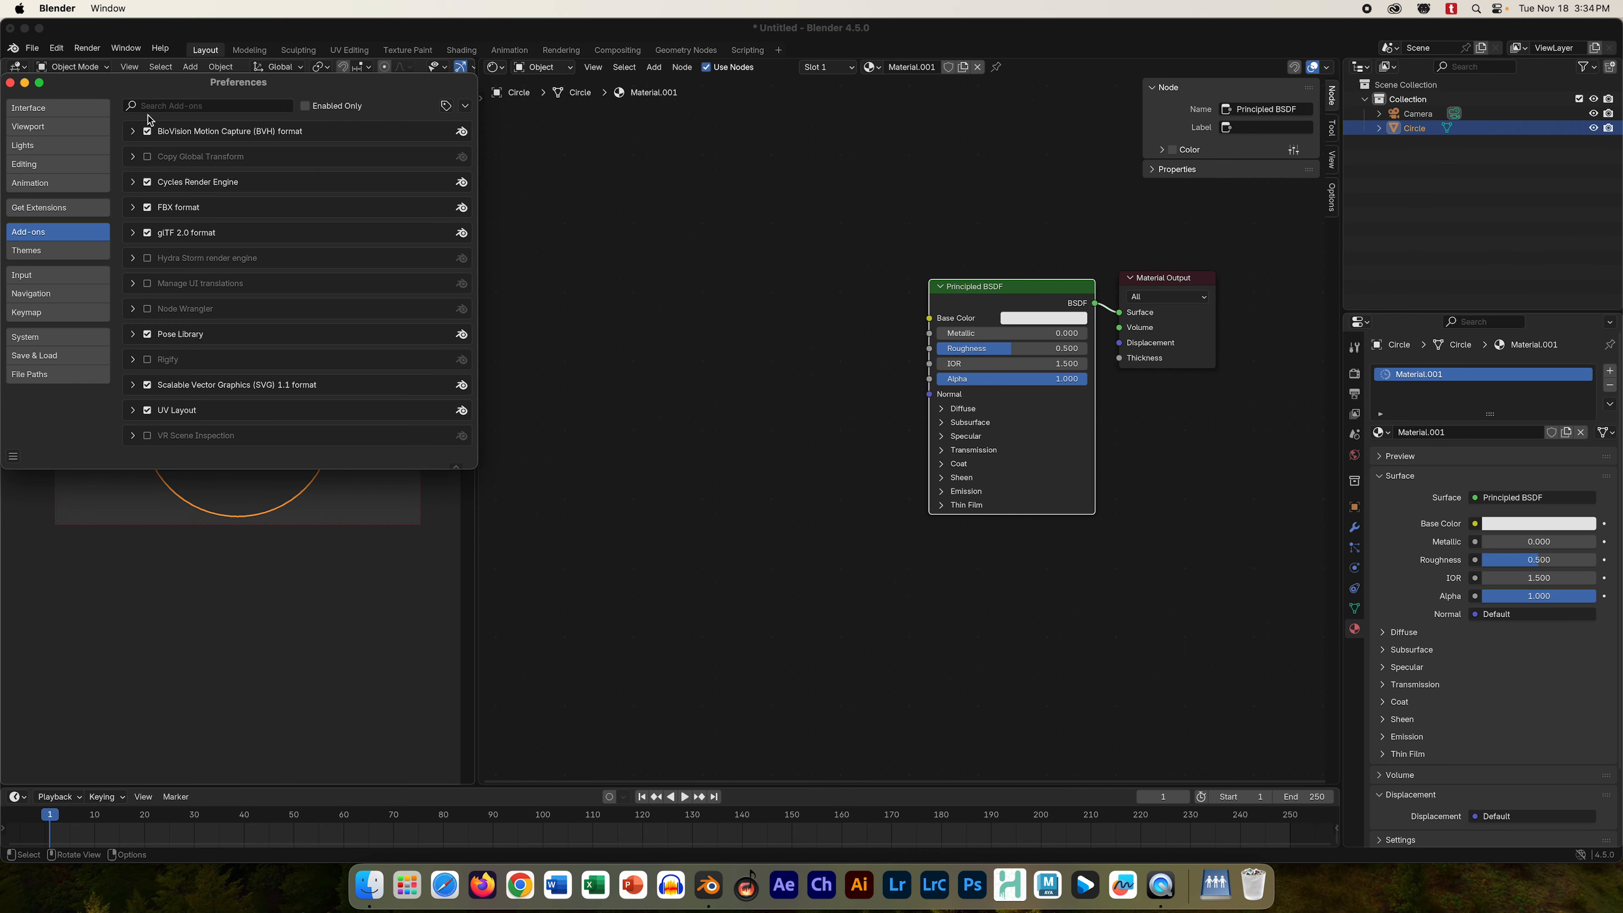
click(169, 105)
text(noide)
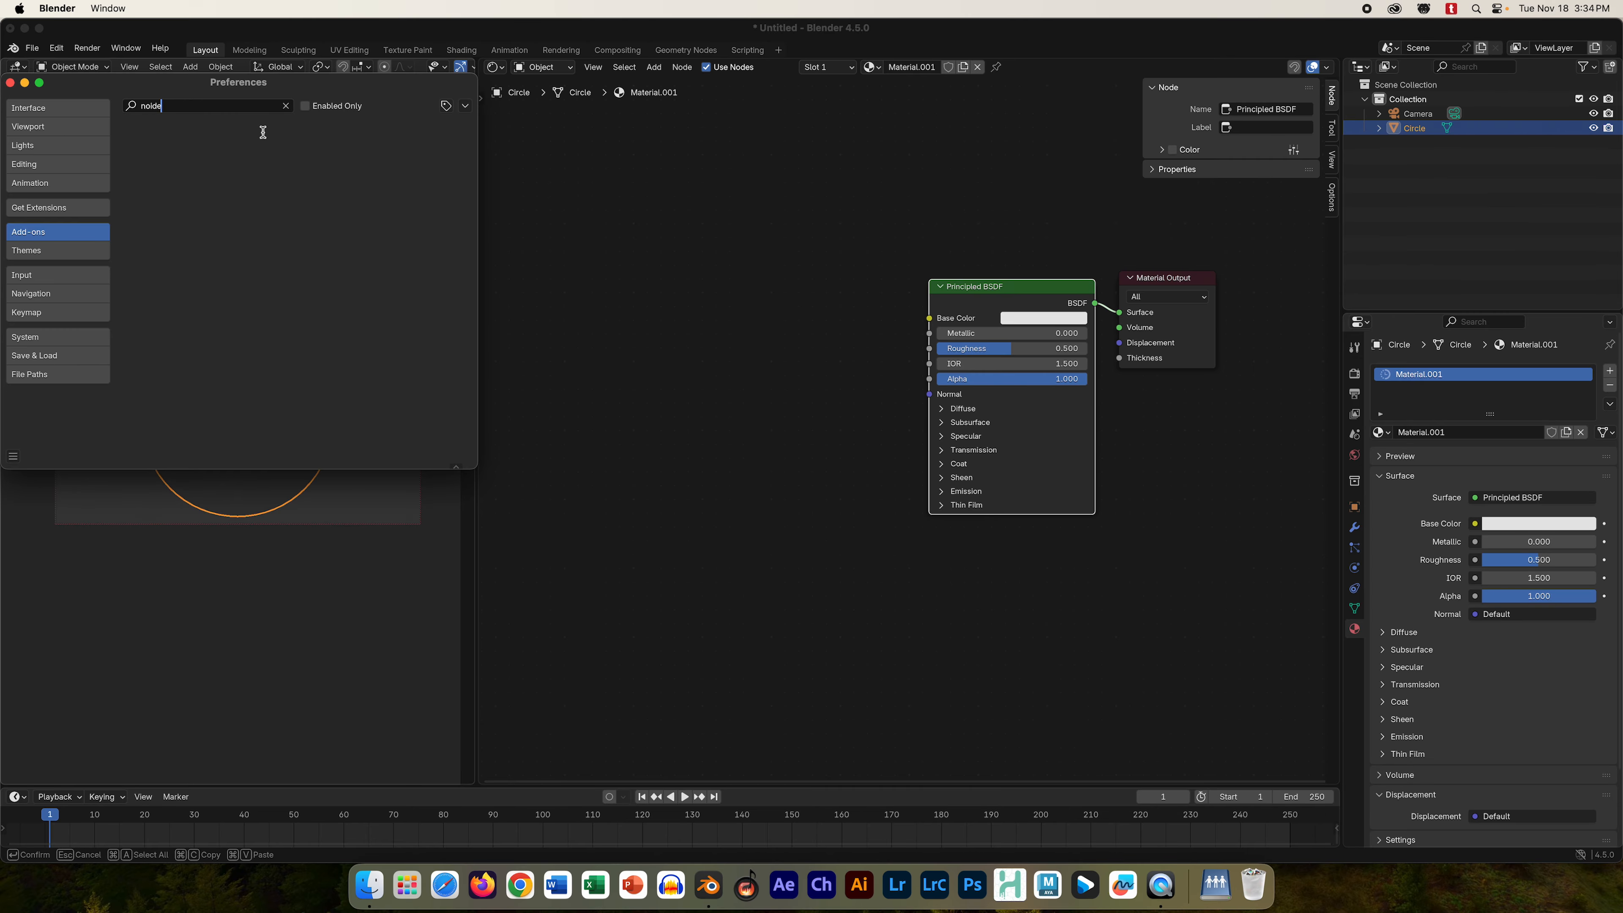
key(BackSpace)
key(BackSpace)
key(BackSpace)
click(147, 131)
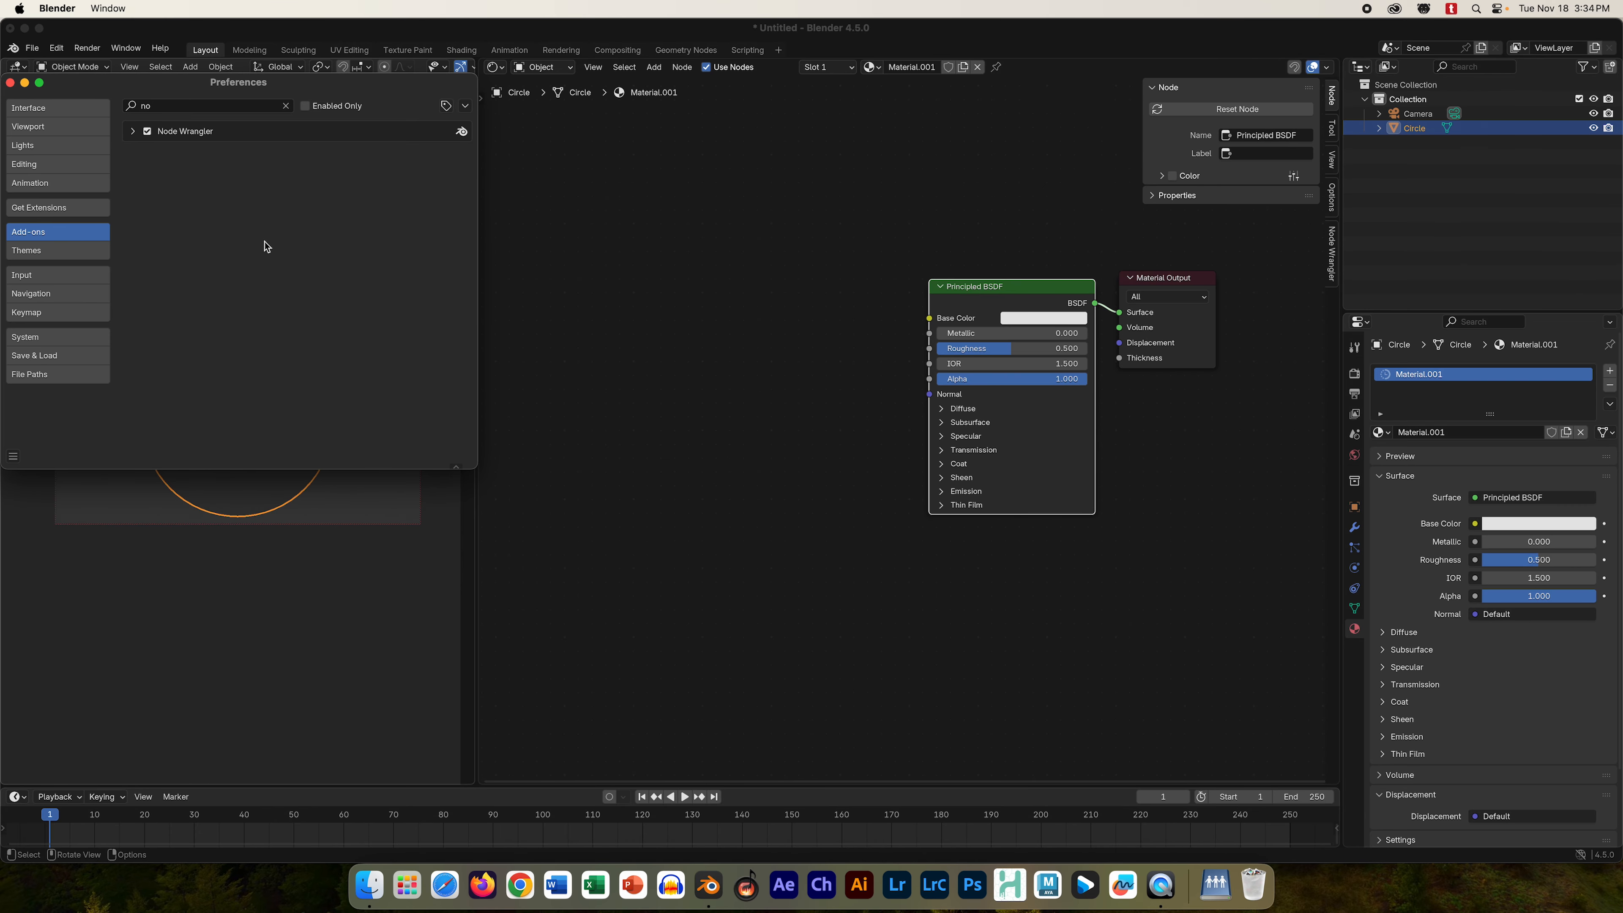
drag(100, 89, 255, 130)
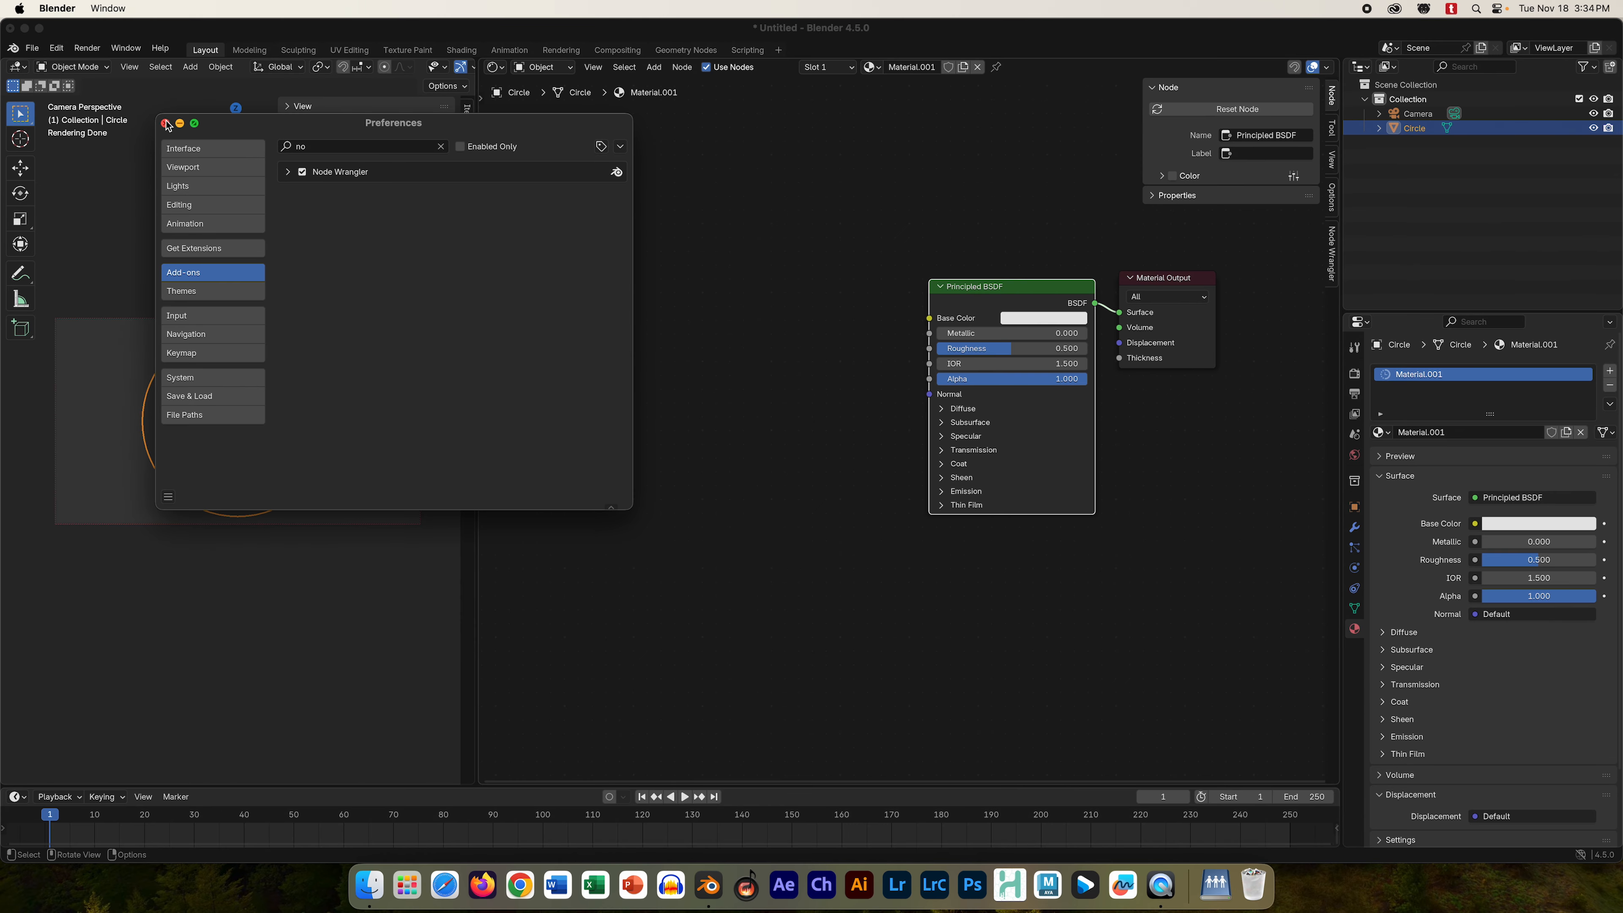
click(164, 123)
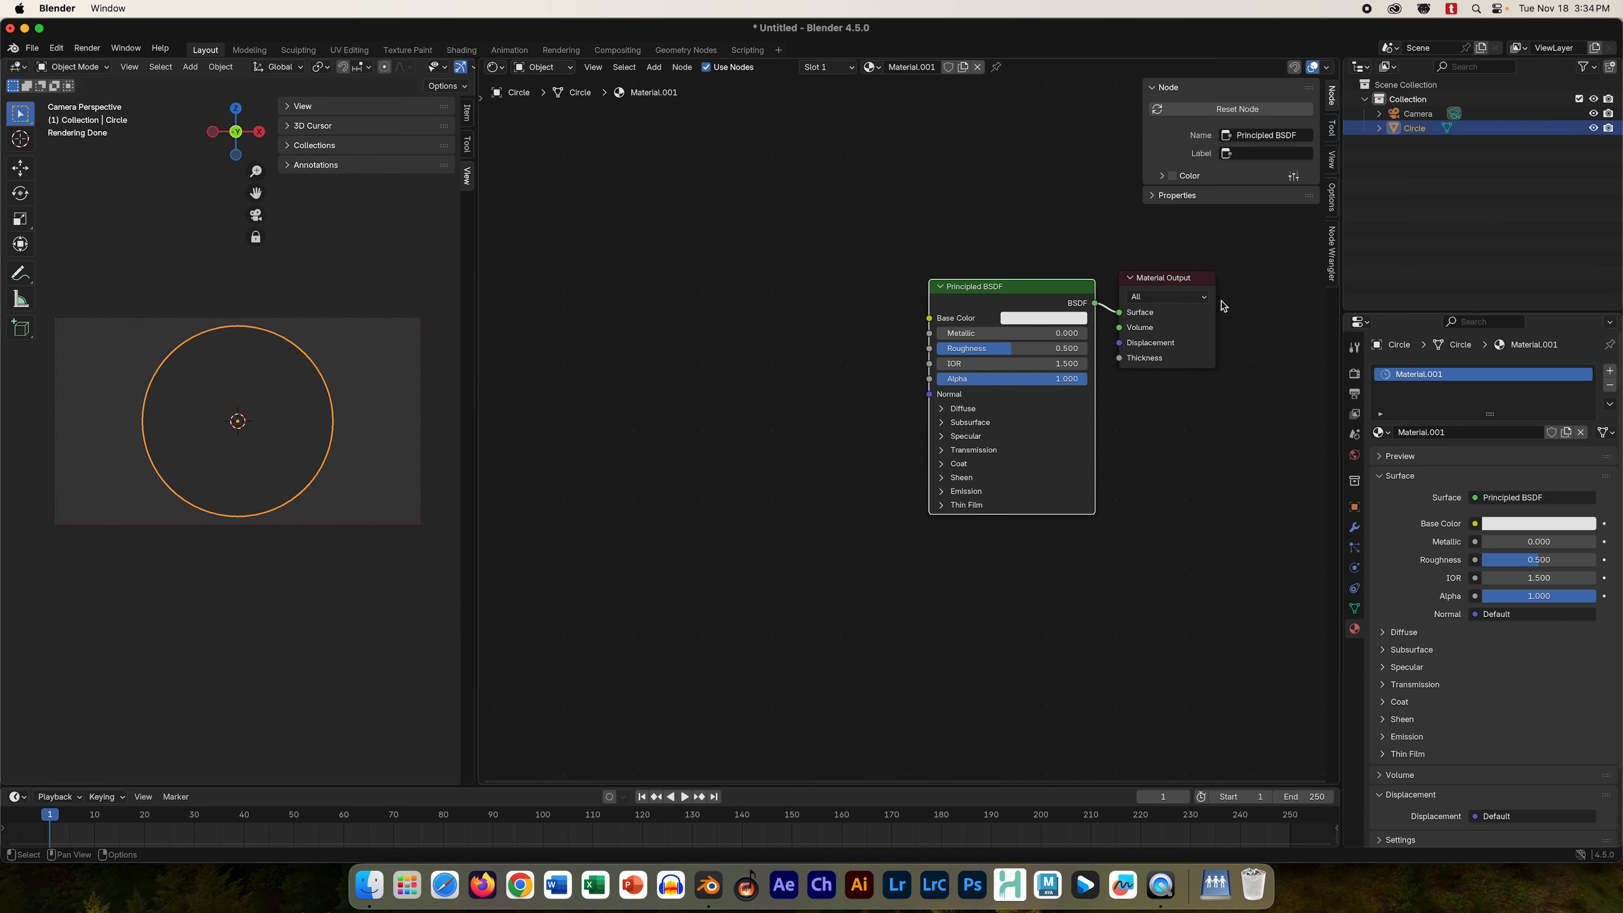
- Shift the Material Output and Principled BSDF nodes over to free space and add a Gradient Texture node ahead of them
drag(1171, 279, 1240, 263)
drag(1077, 287, 1148, 277)
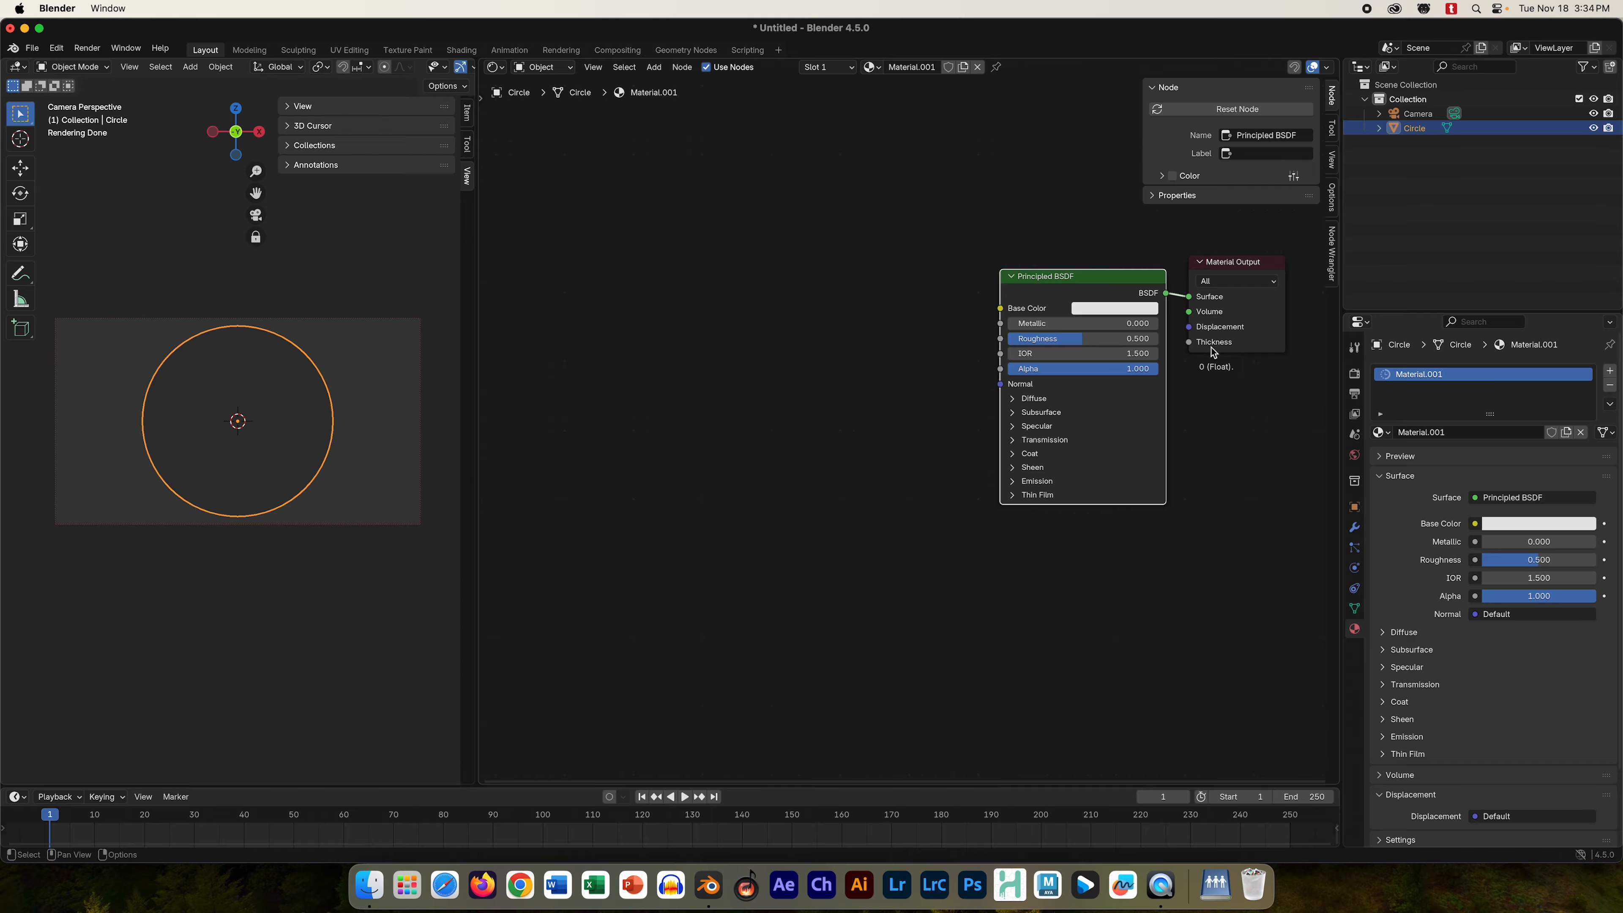
click(658, 69)
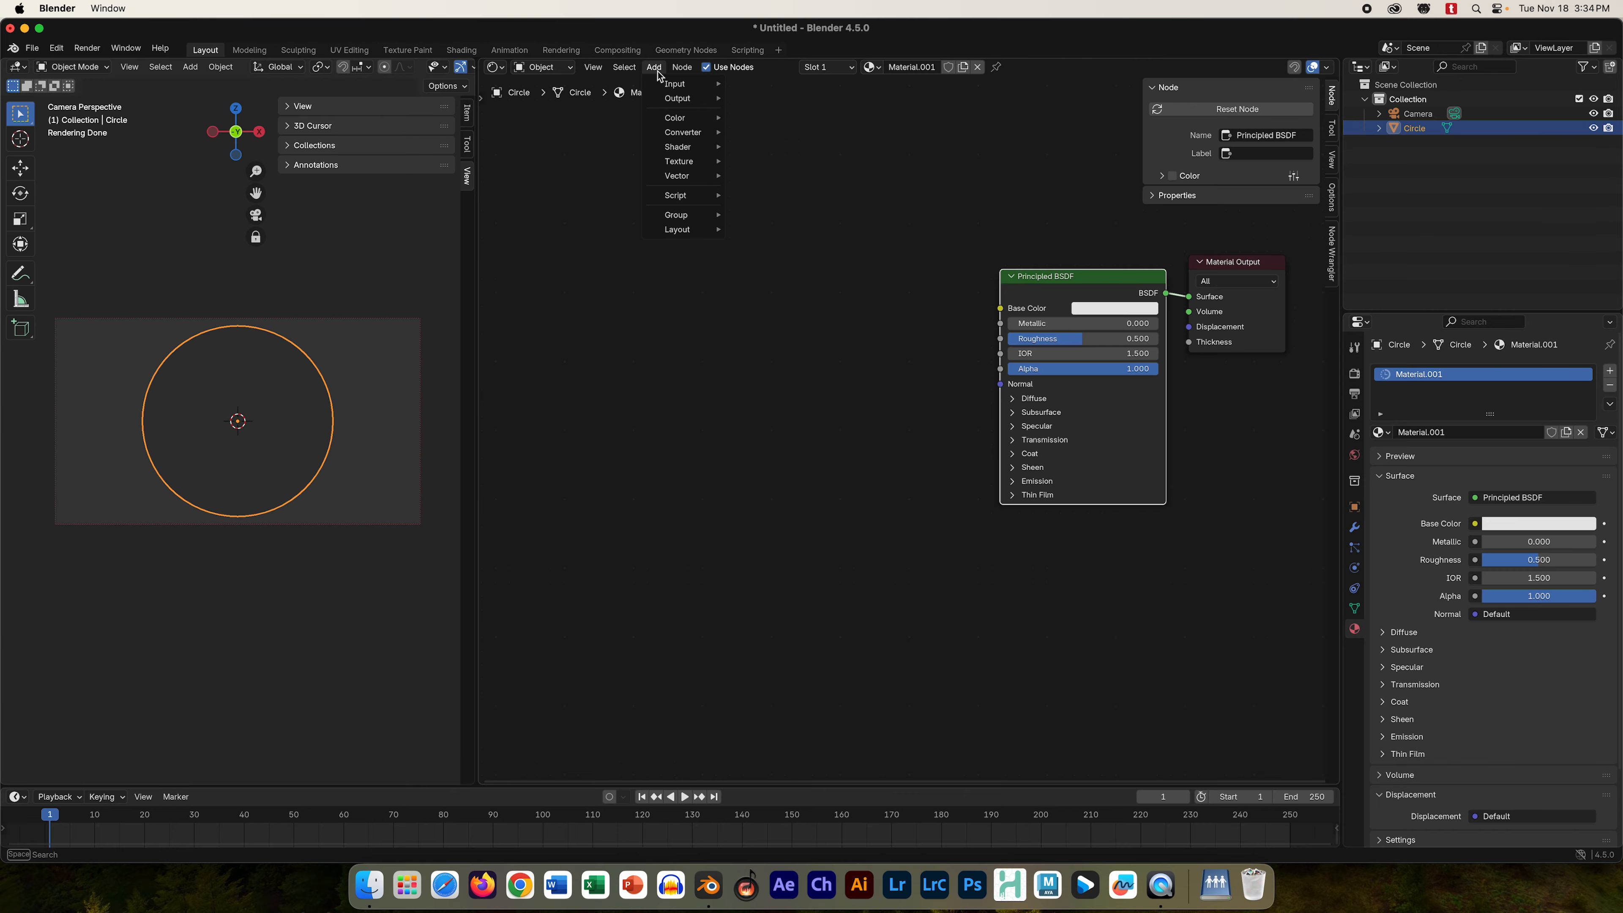
text(grad)
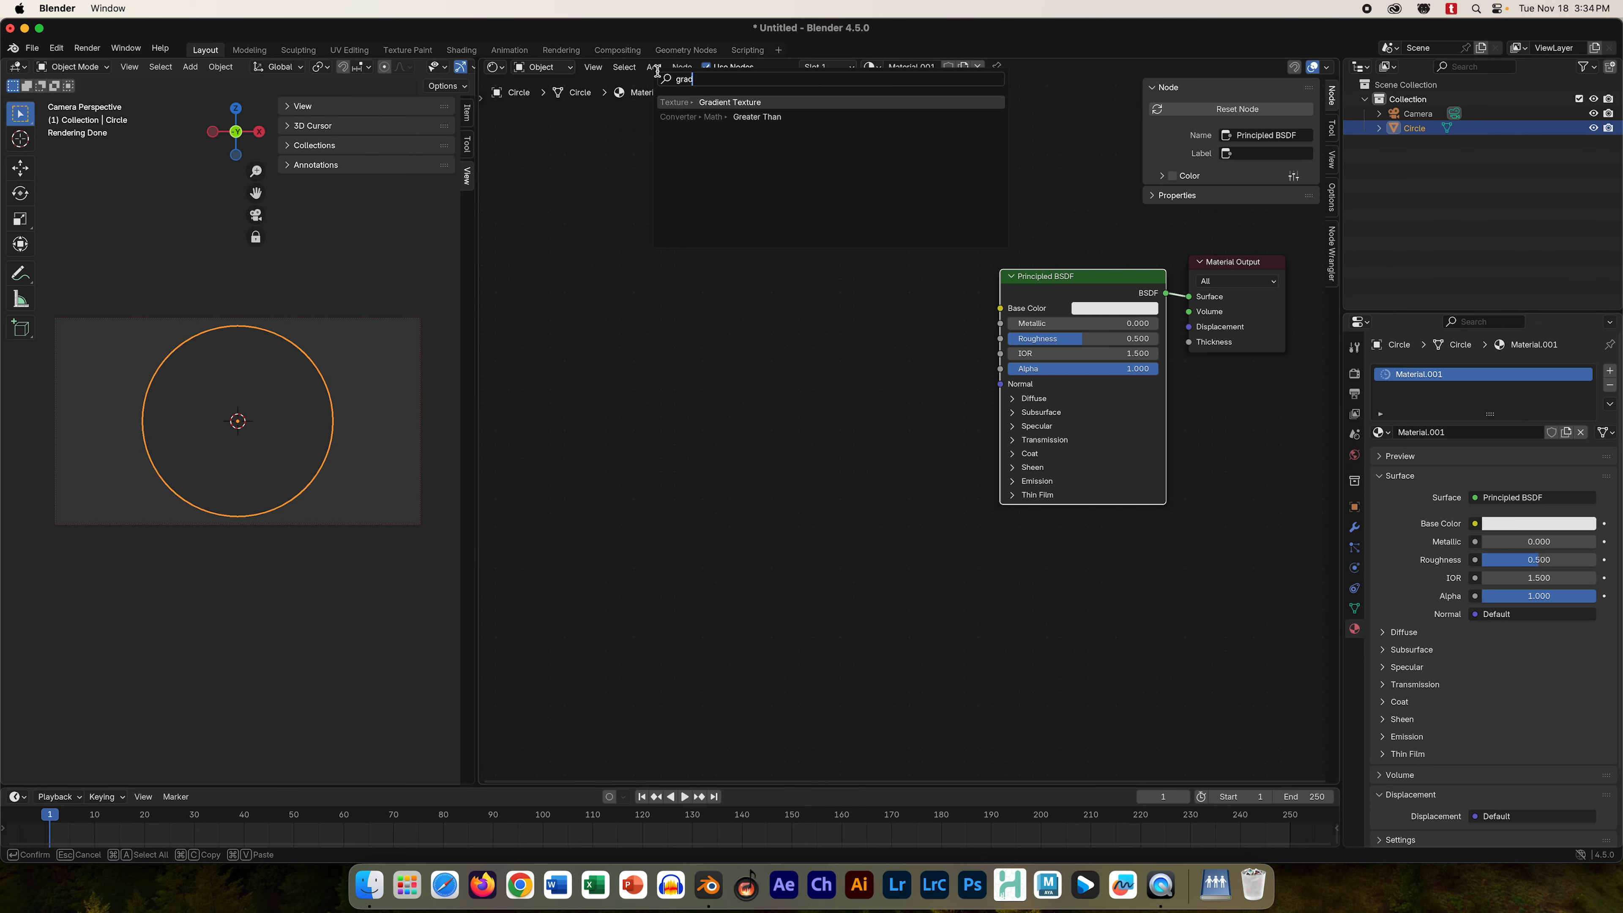
click(703, 99)
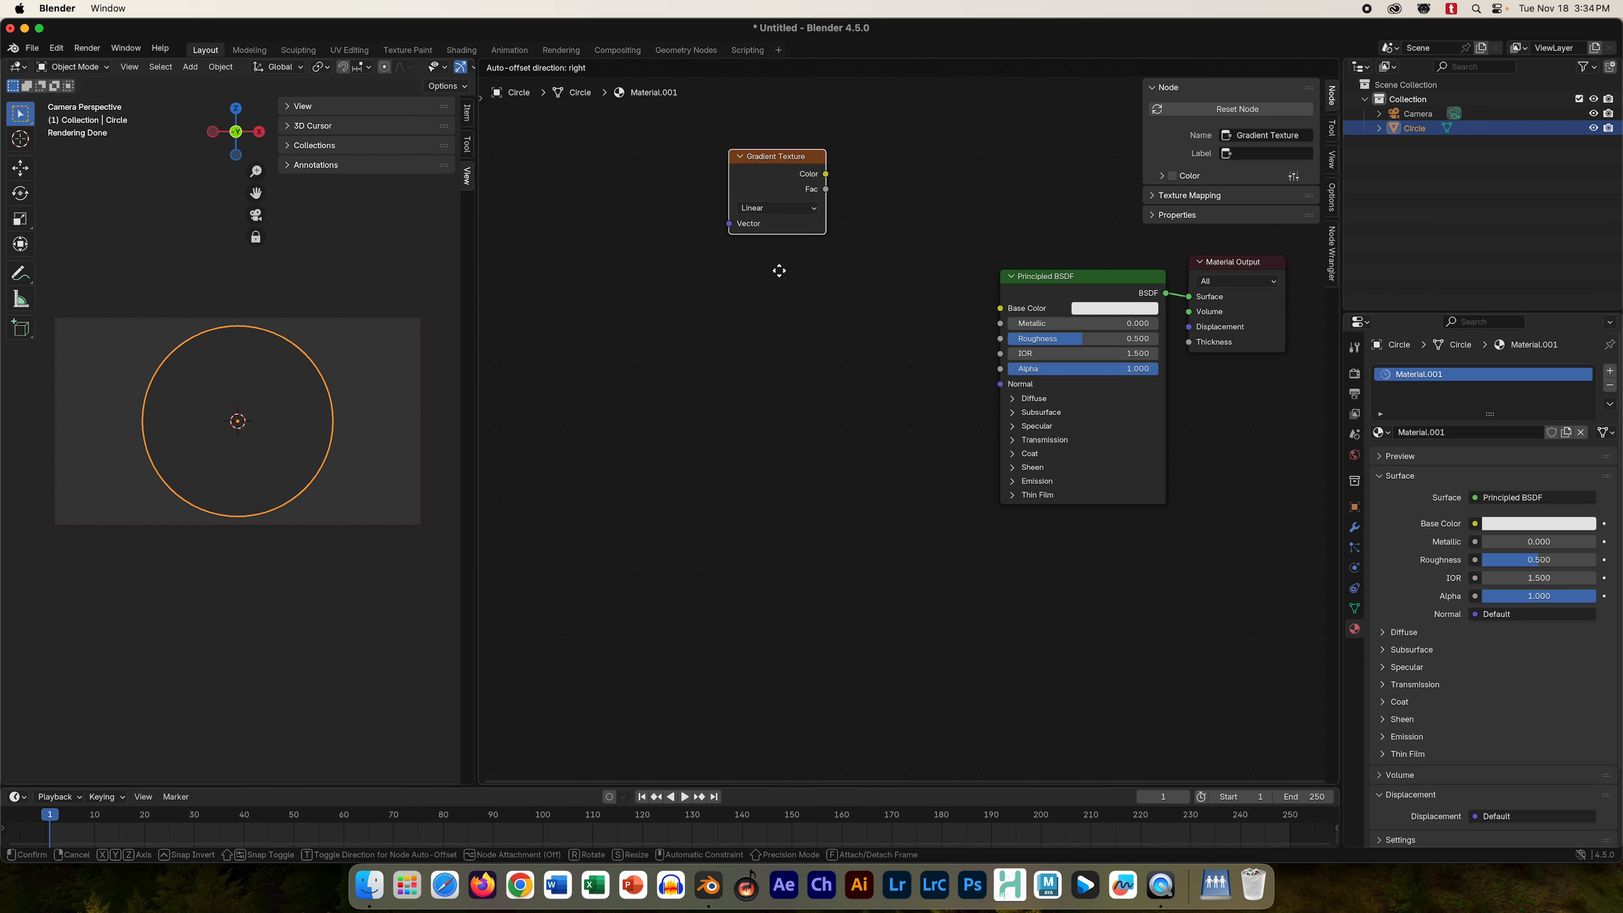
click(788, 300)
drag(843, 305, 825, 311)
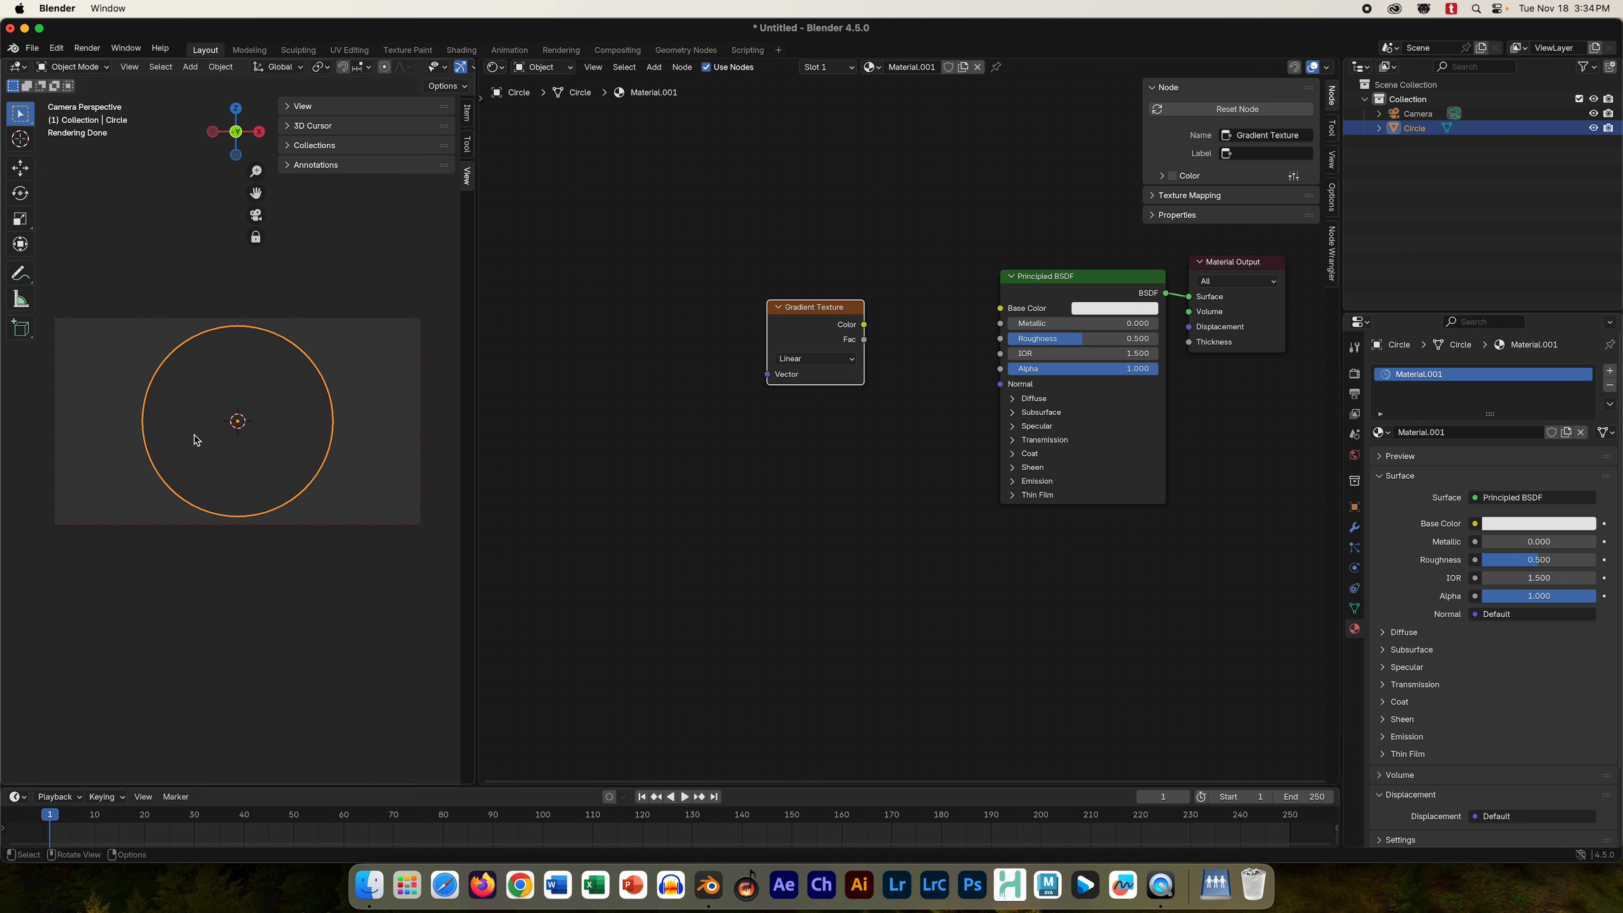
- Connect the Gradient Texture's Color to the Principled BSDF's Emission Color and set the emission Strength to 0.400
click(1013, 482)
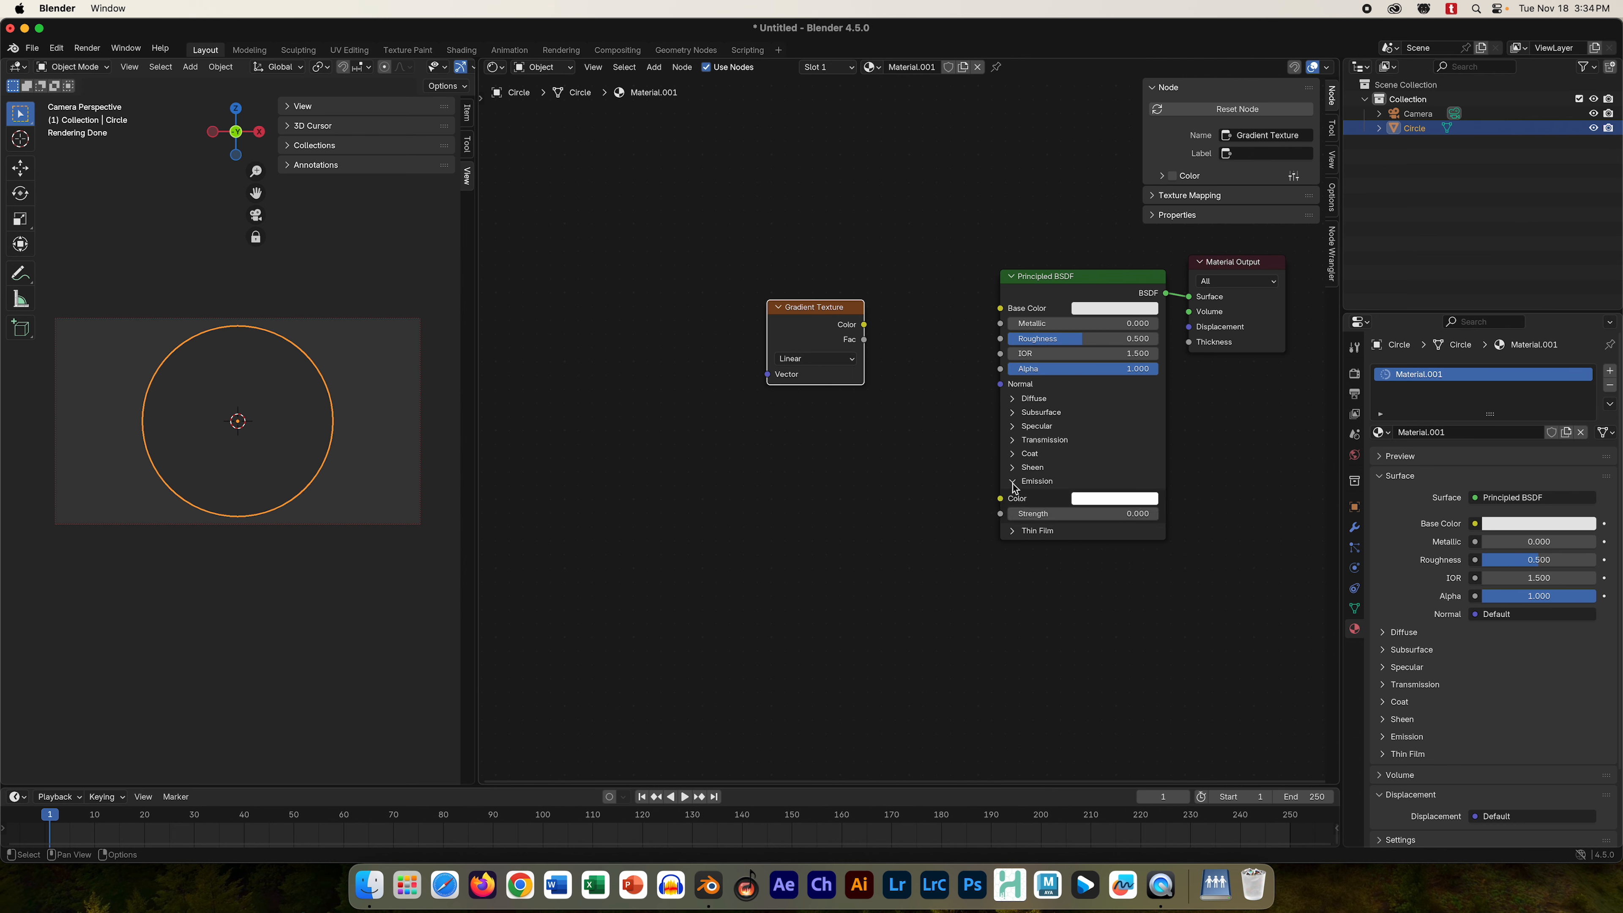
drag(864, 326, 1001, 499)
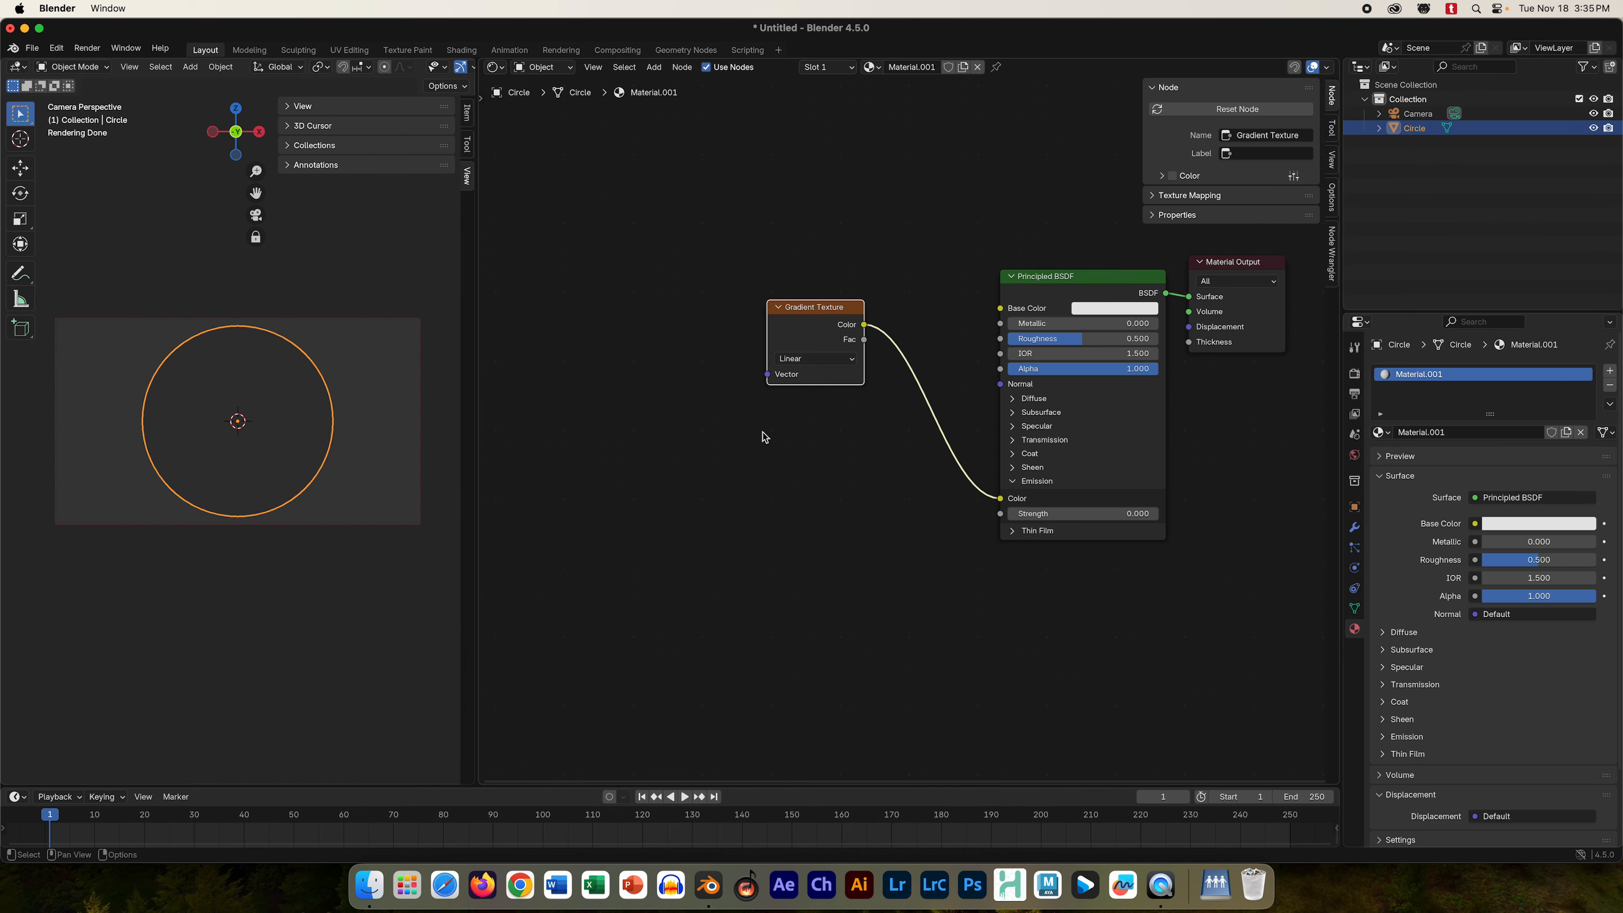
drag(1030, 517, 1067, 517)
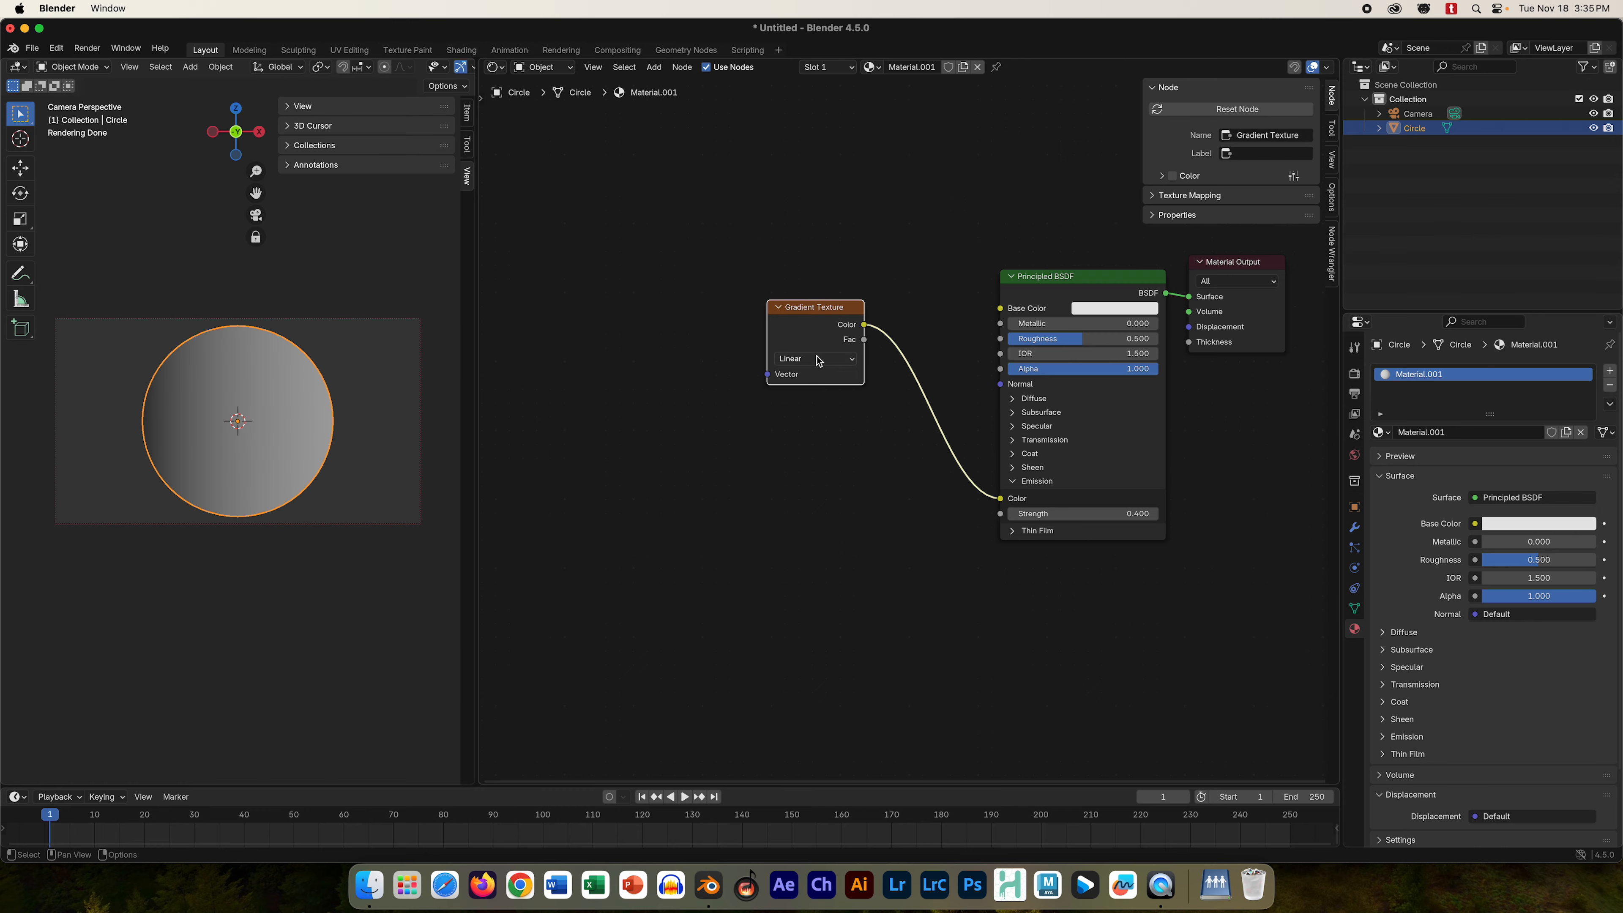
- Set the Gradient Texture to Radial, move it closer to the shader, and add Texture Coordinate and Mapping nodes feeding it with Node Wrangler
click(803, 360)
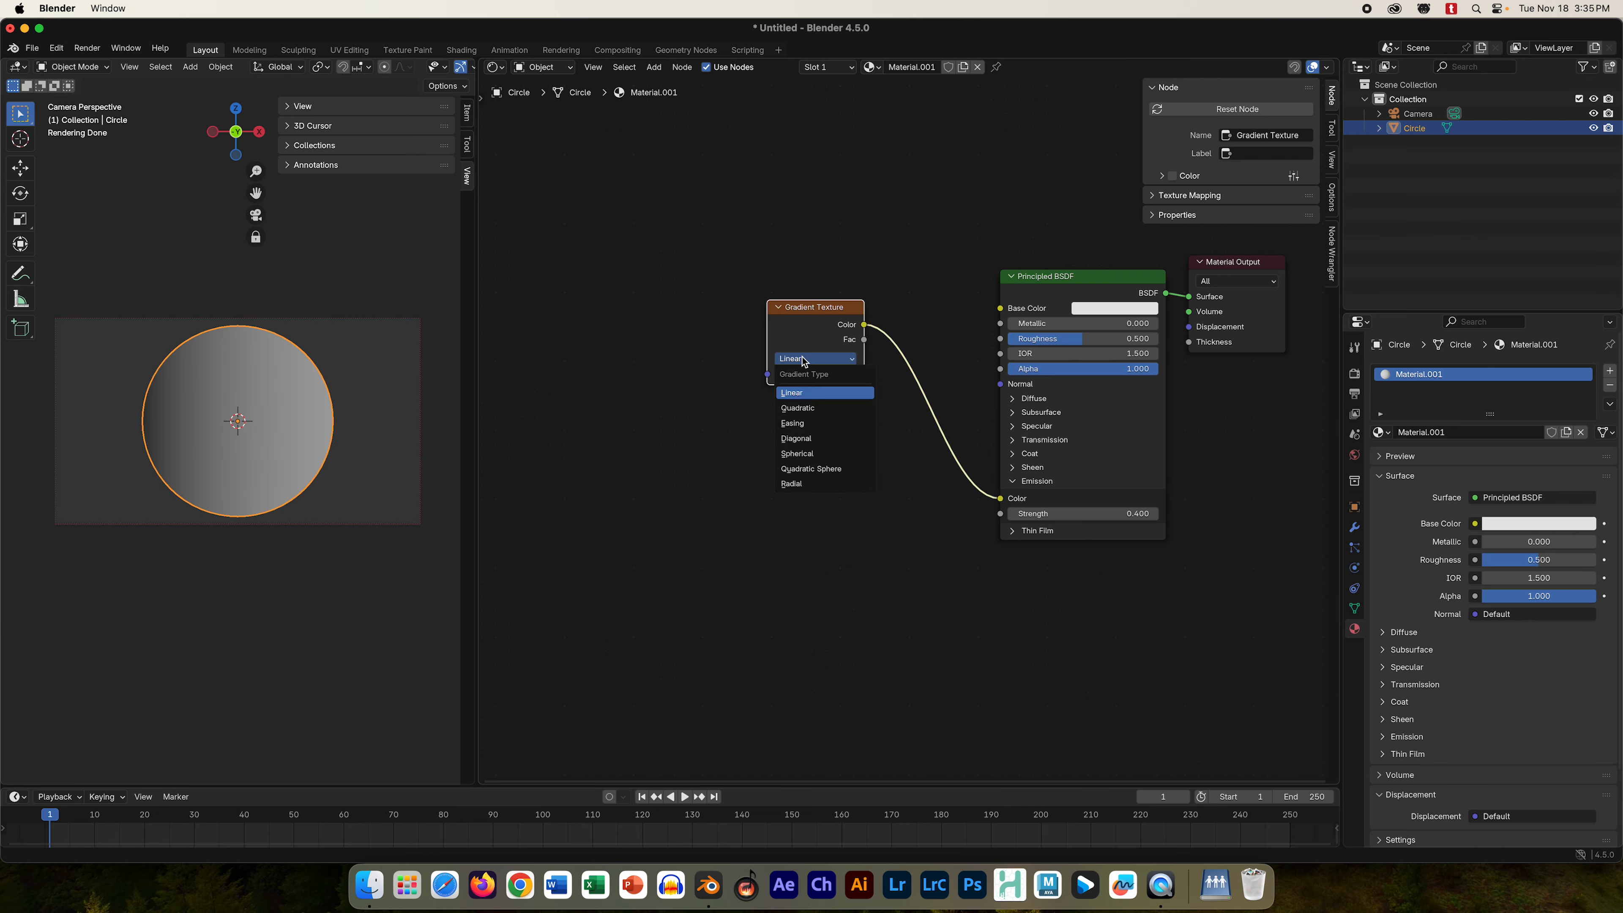
click(793, 484)
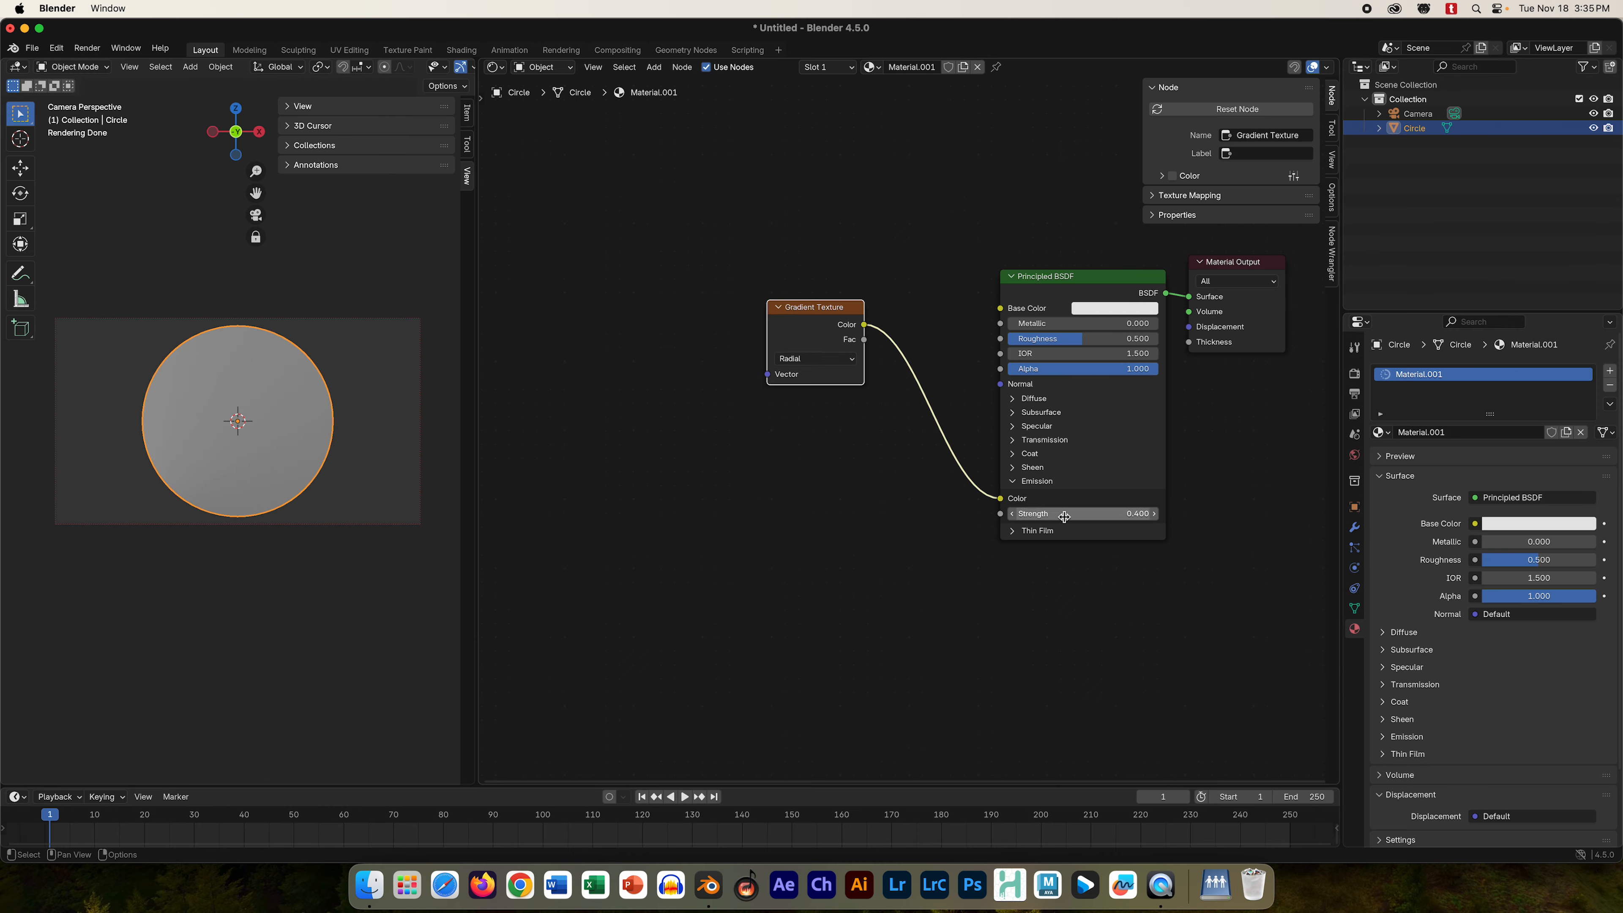
mouse_move(1125, 515)
mouse_down()
mouse_move(1080, 515)
mouse_move(1192, 514)
mouse_move(1080, 515)
mouse_move(1182, 515)
mouse_move(1080, 515)
mouse_move(1150, 514)
mouse_move(1125, 515)
mouse_up()
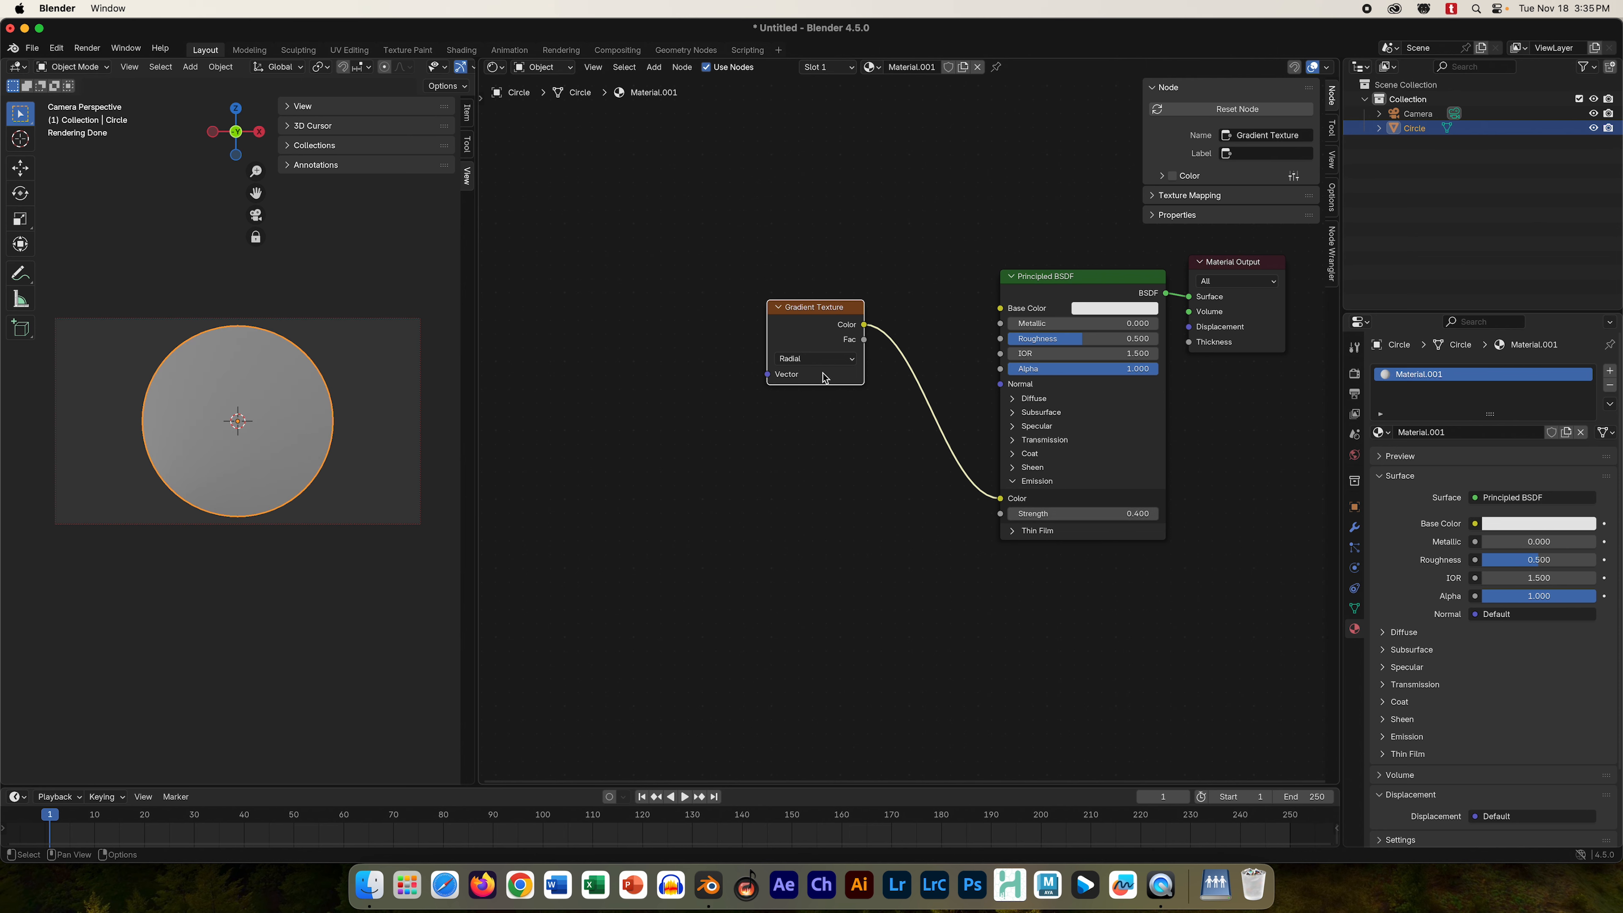
drag(813, 308, 878, 336)
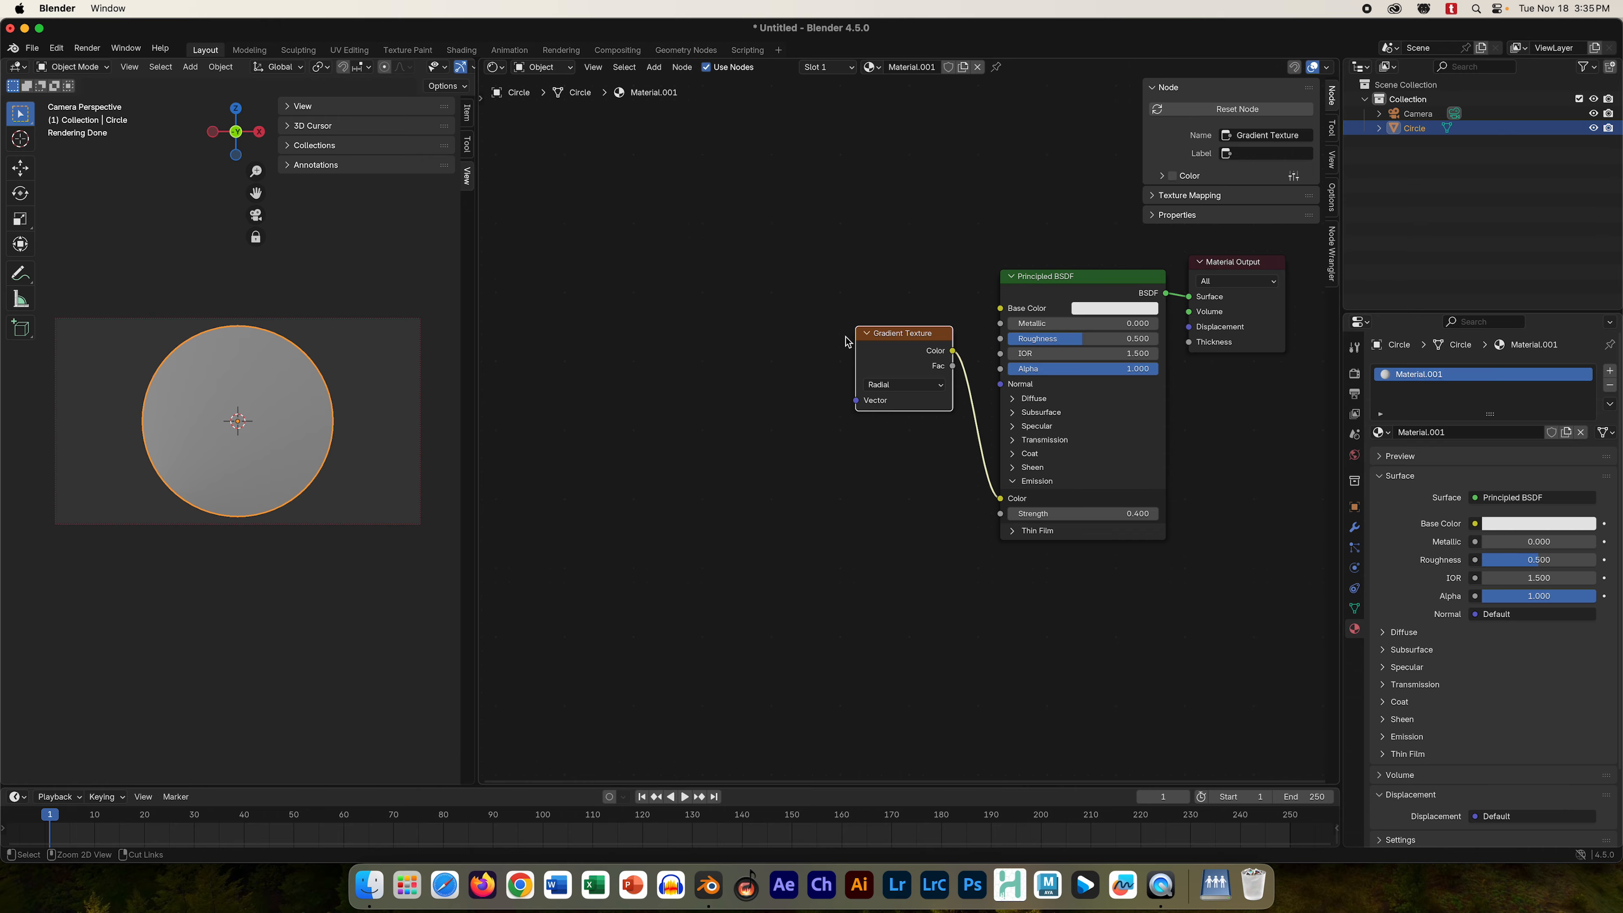
key(ctrl+t)
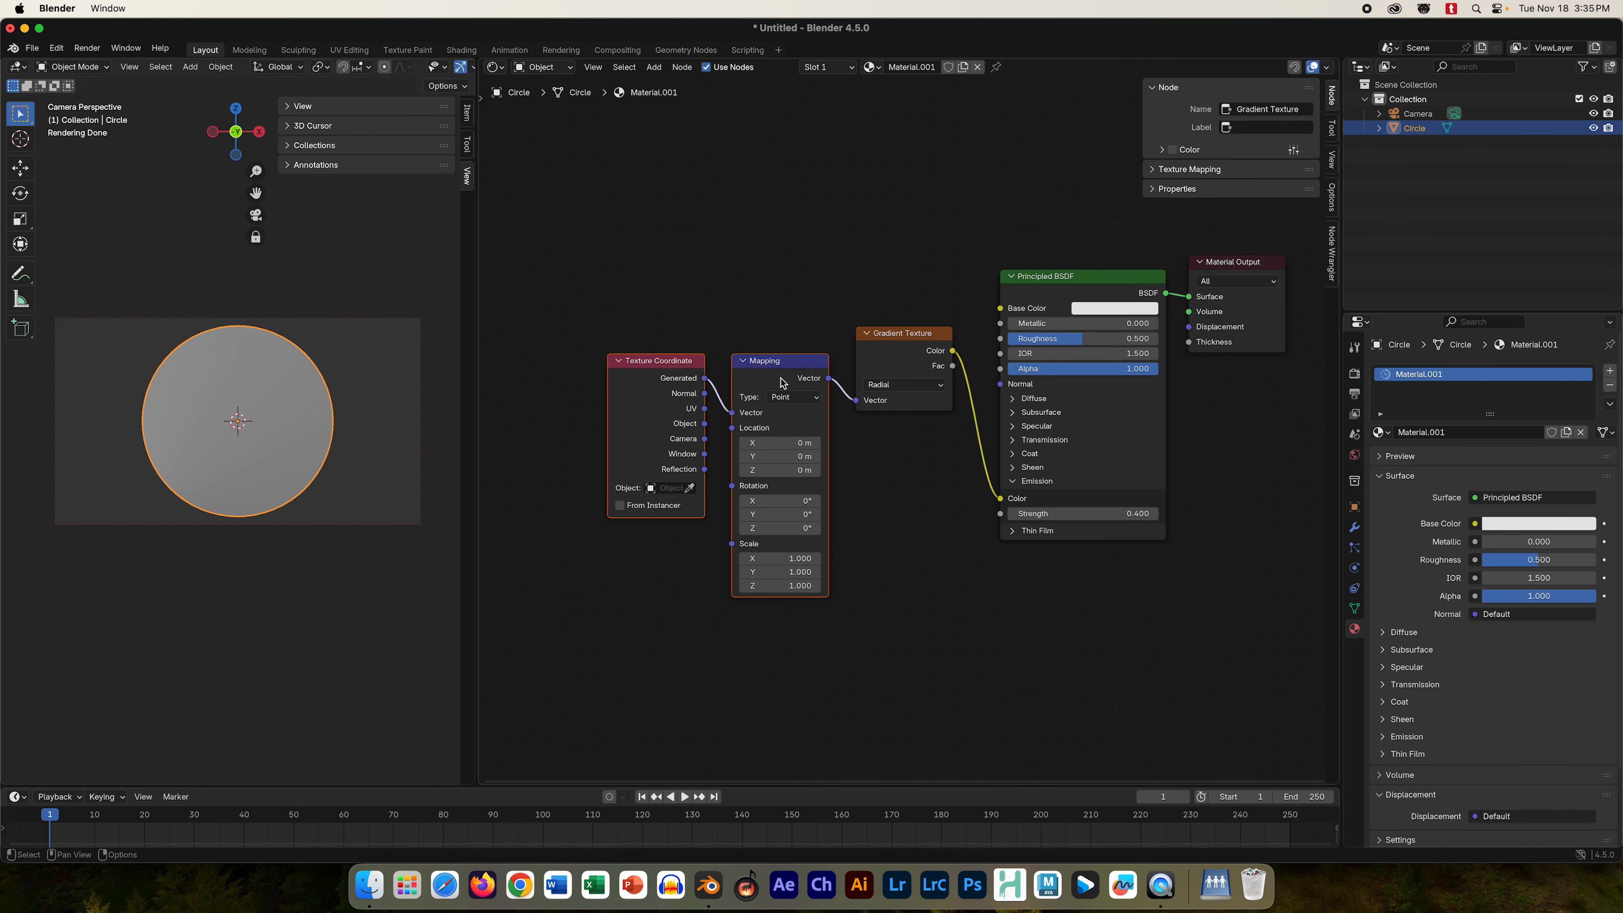
- Shift the Texture Coordinate and Mapping nodes away from the Gradient Texture and connect the Object output to the Mapping node's Vector input
mouse_move(770, 363)
mouse_down()
mouse_move(768, 323)
mouse_move(754, 344)
mouse_up()
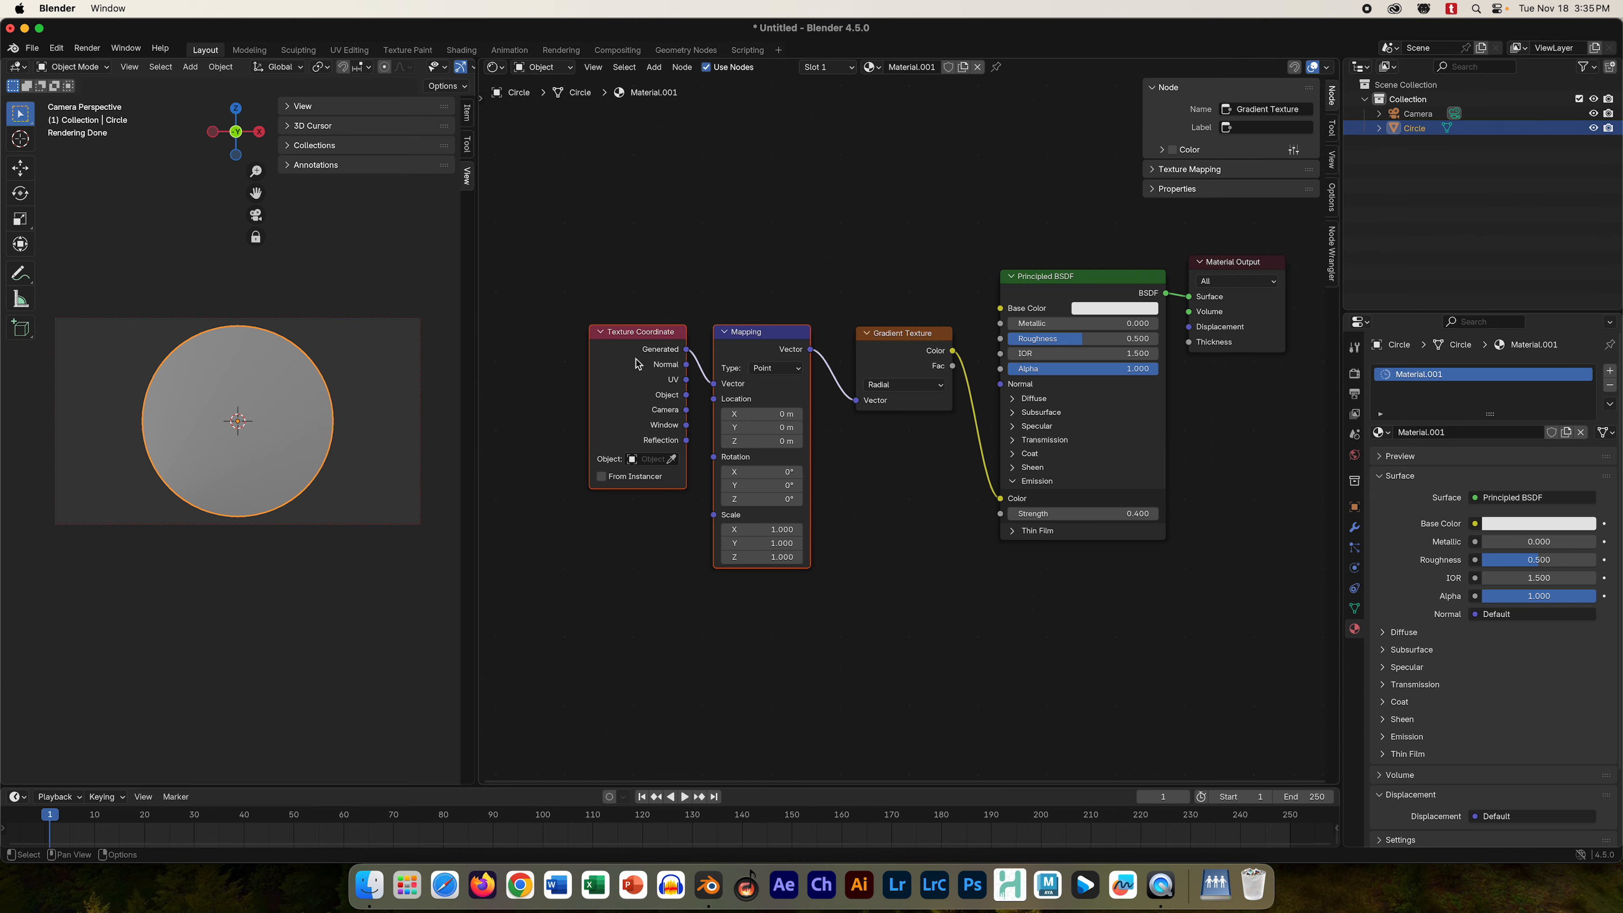
drag(636, 337, 632, 347)
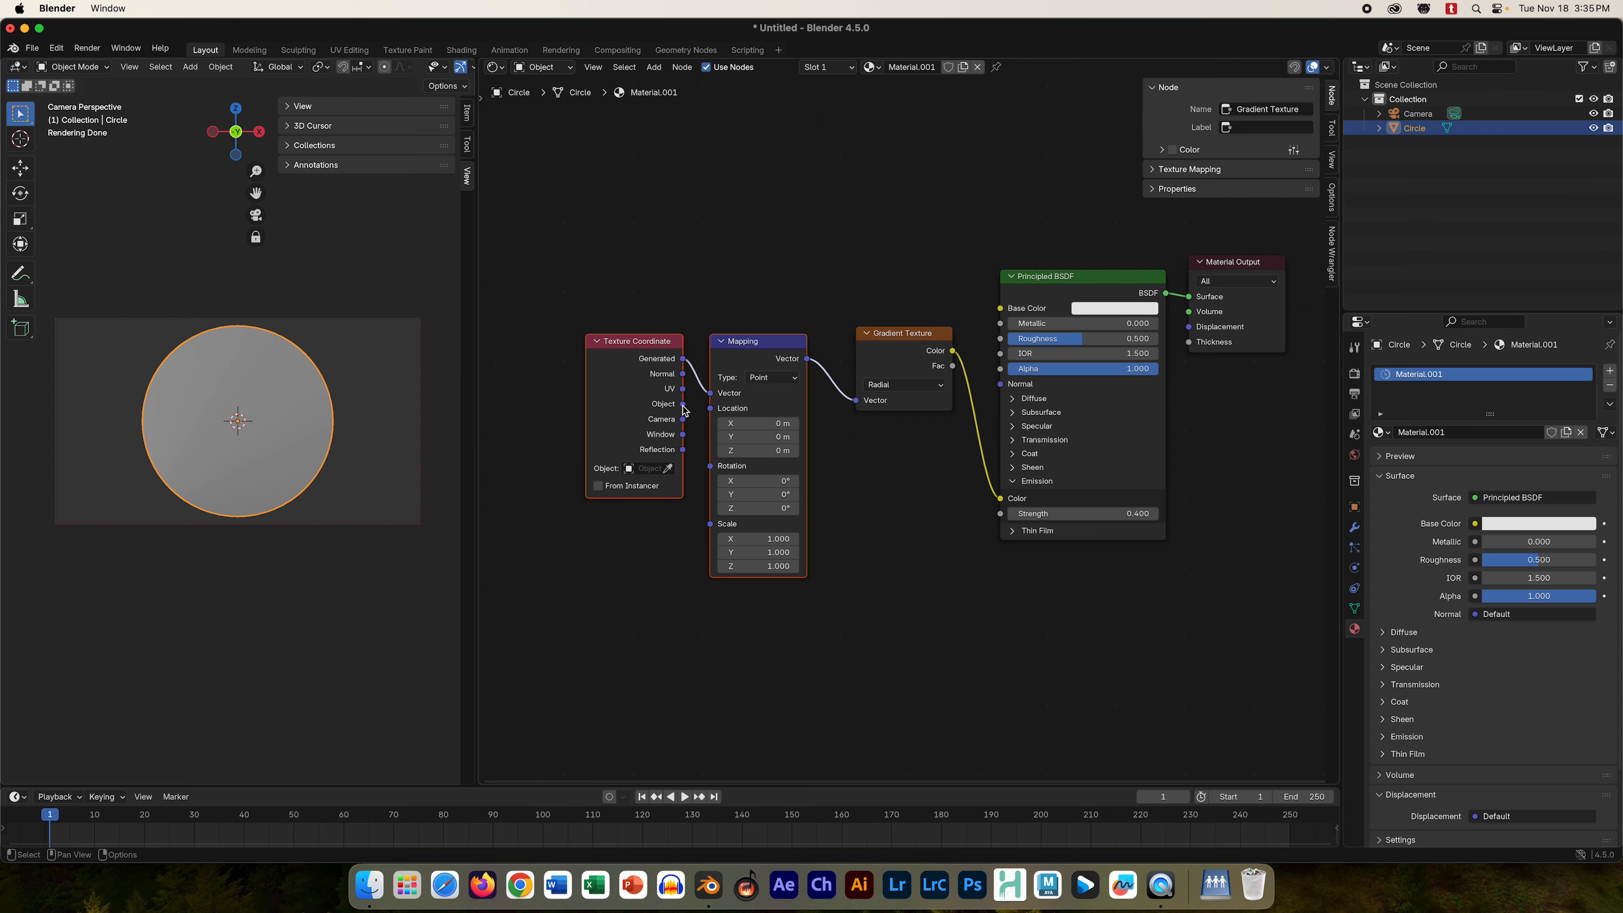
drag(683, 403, 710, 393)
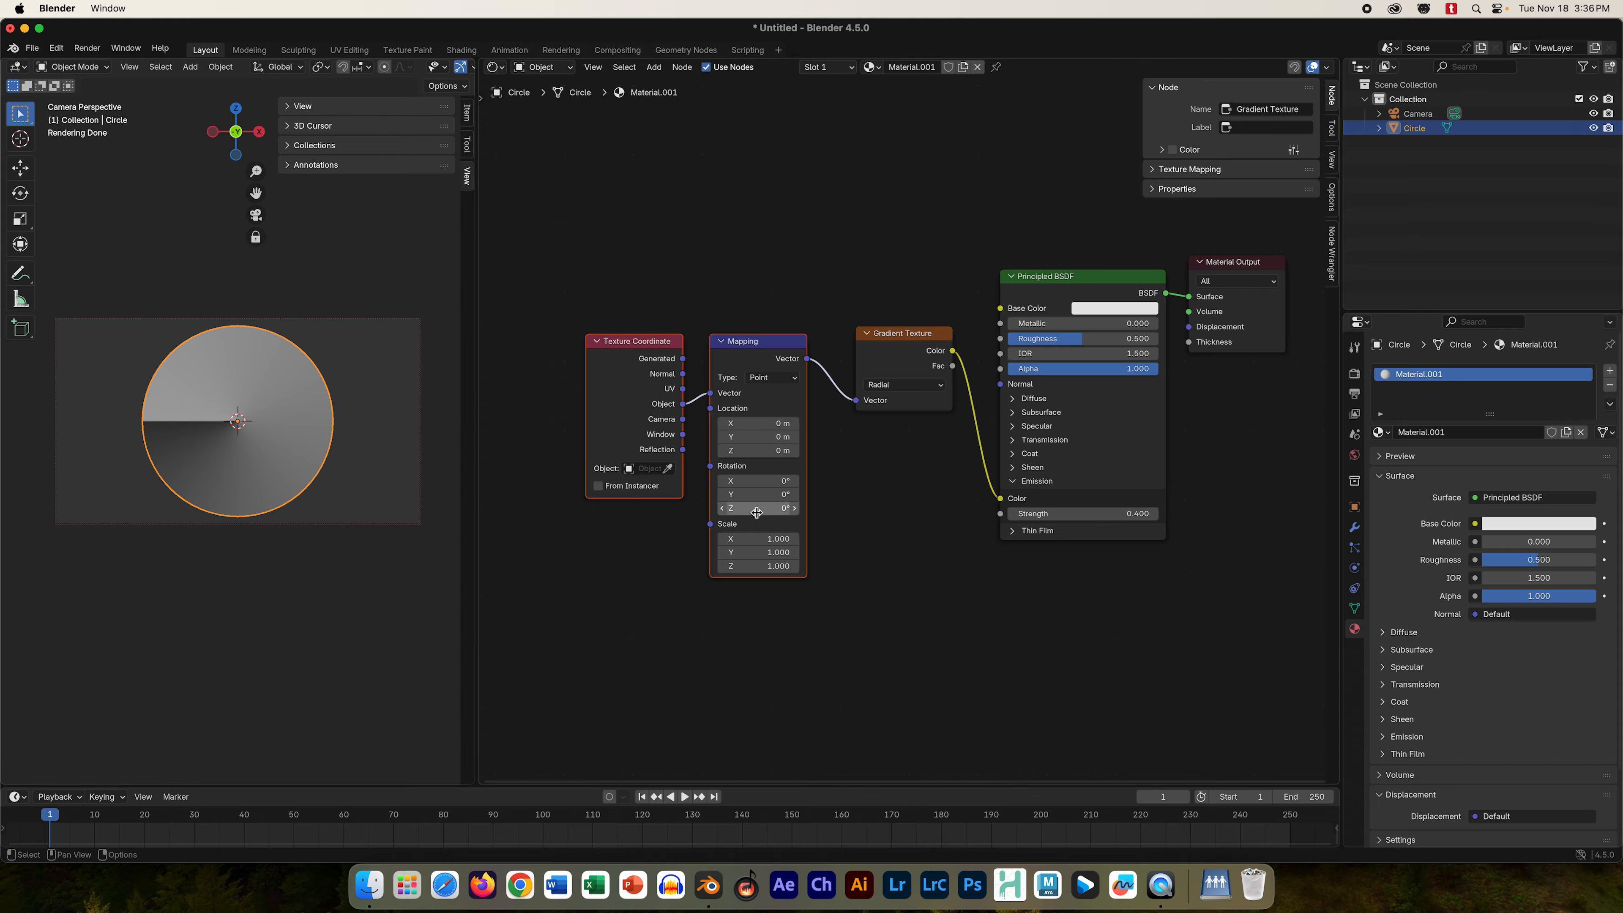
- Try a Z rotation of -7.8° in the Mapping node and undo it
mouse_move(754, 509)
mouse_down()
mouse_move(792, 509)
mouse_move(751, 510)
mouse_up()
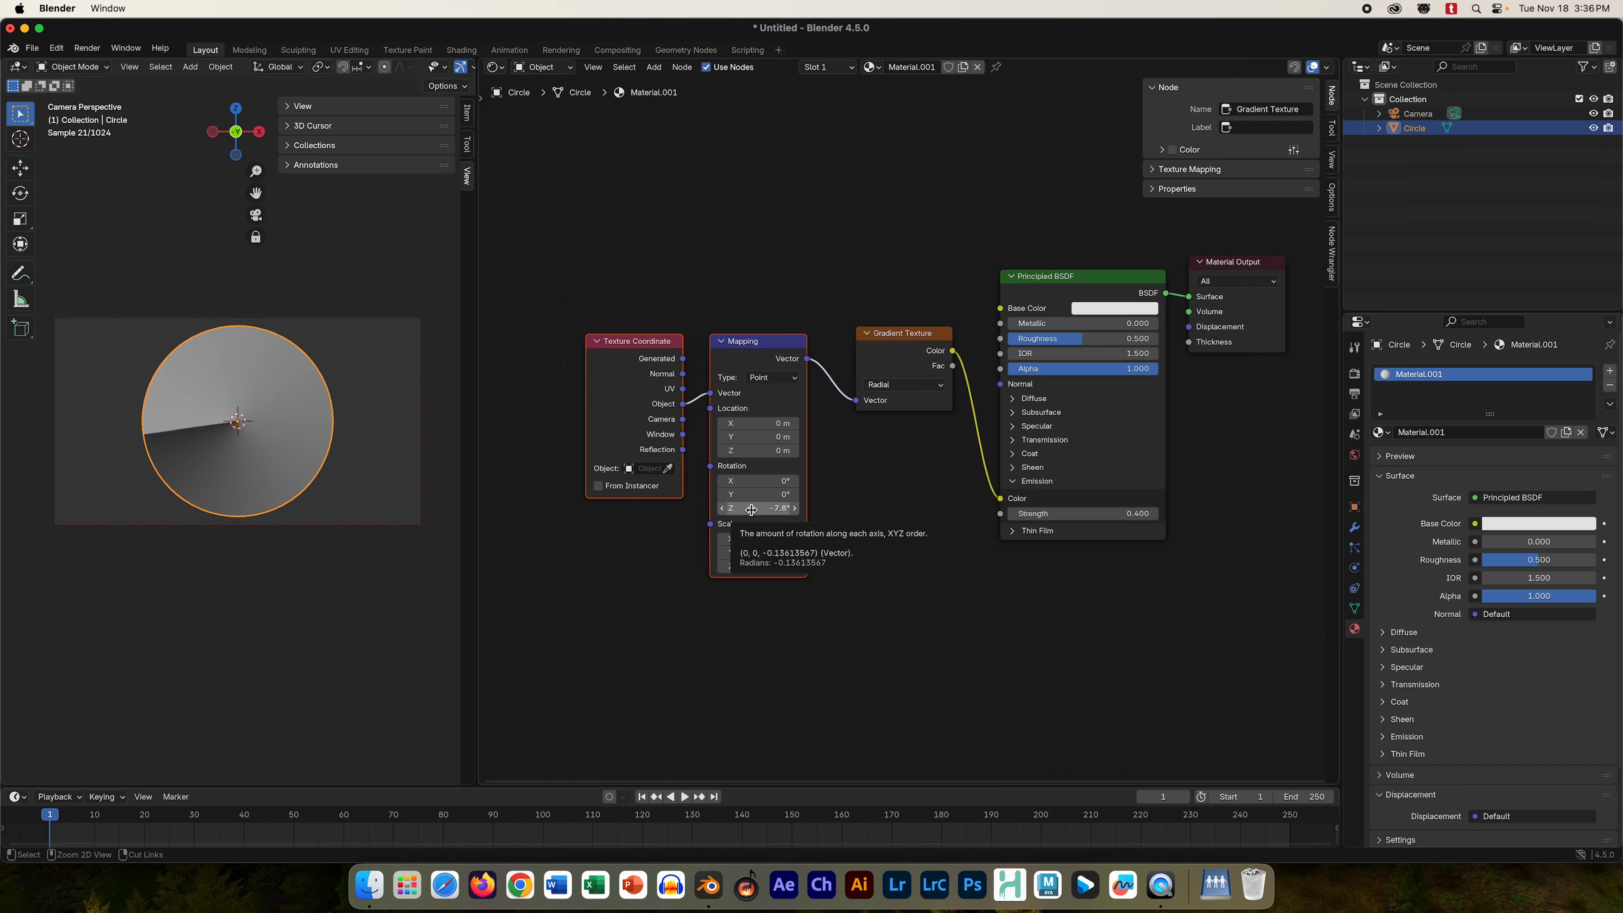
key(super+z)
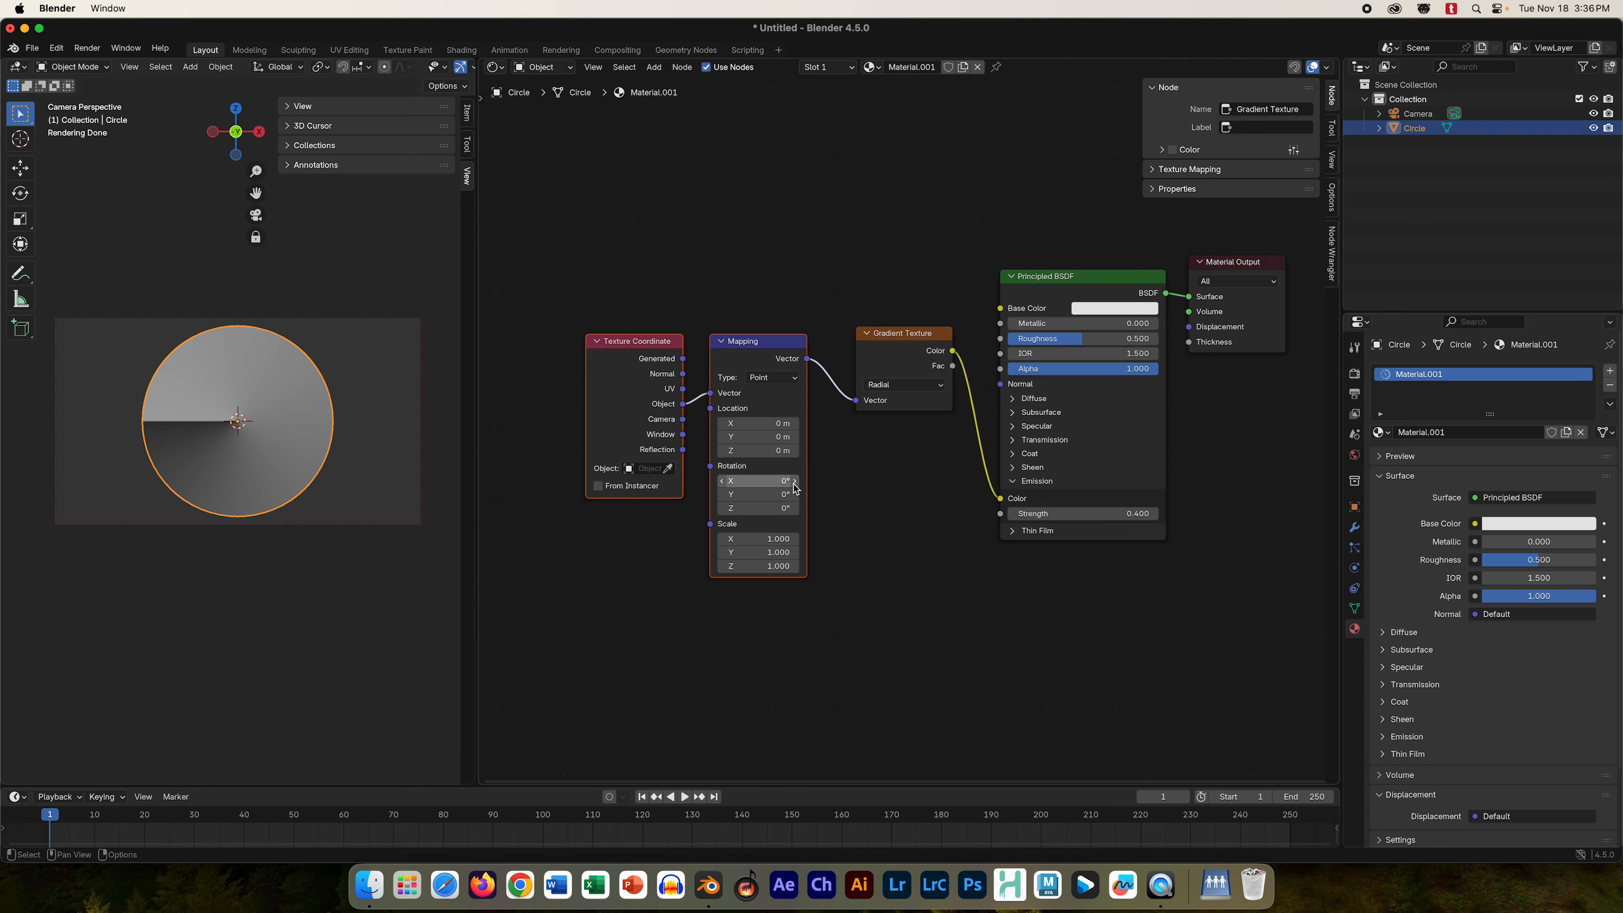
- Make room ahead of the Principled BSDF and insert a Color Ramp node on the link from the Gradient Texture's Color to Emission Color
drag(736, 353, 669, 346)
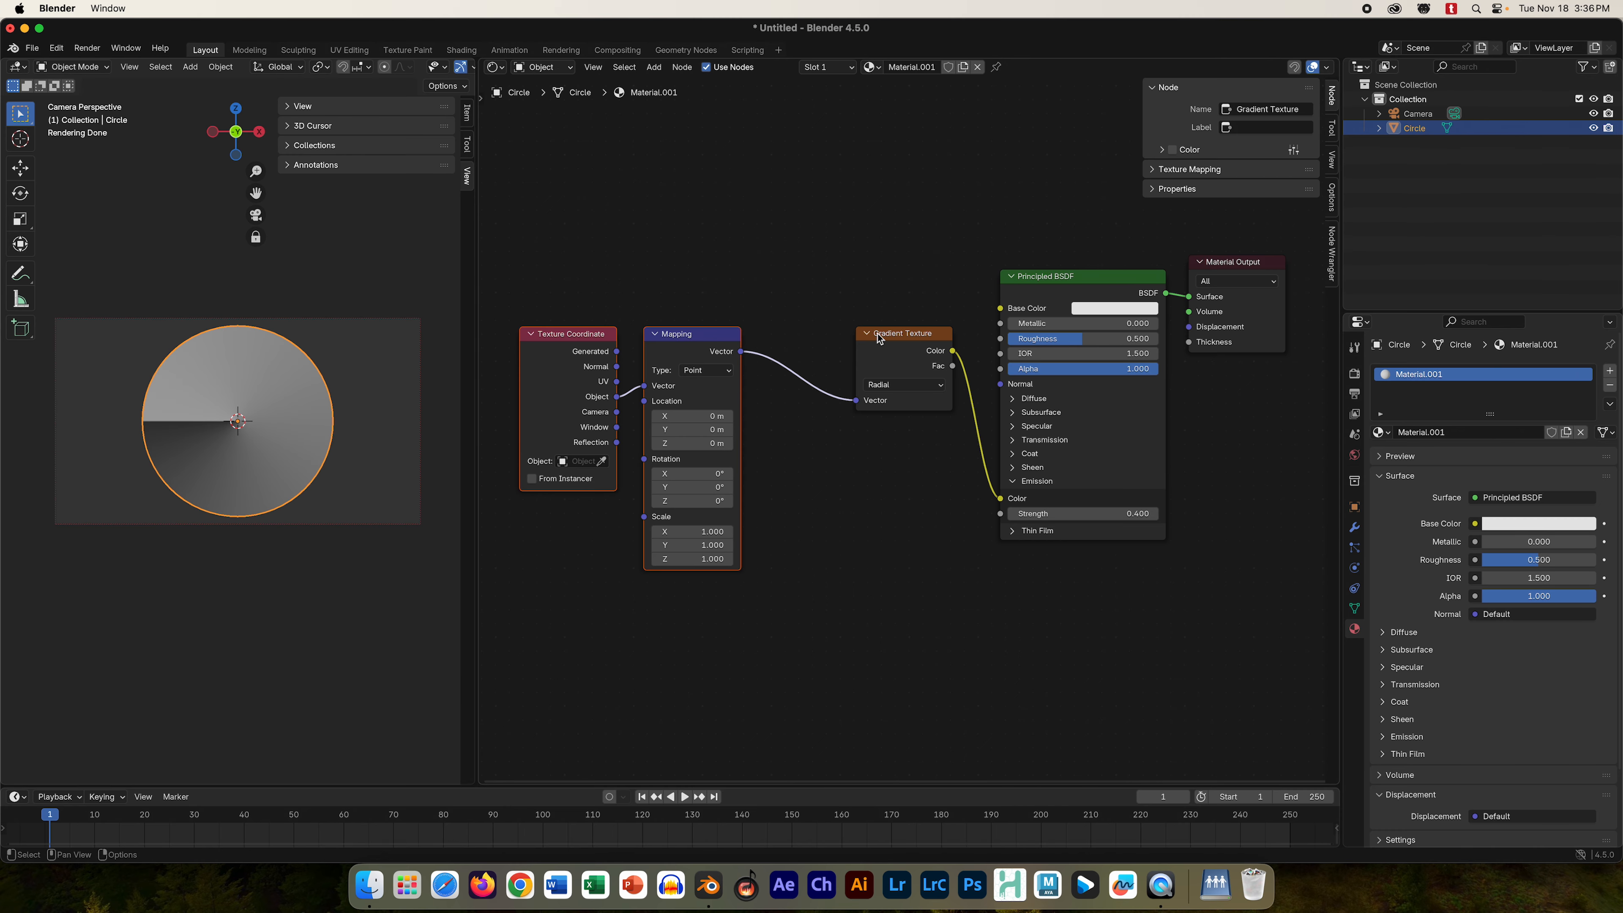
drag(880, 339, 806, 325)
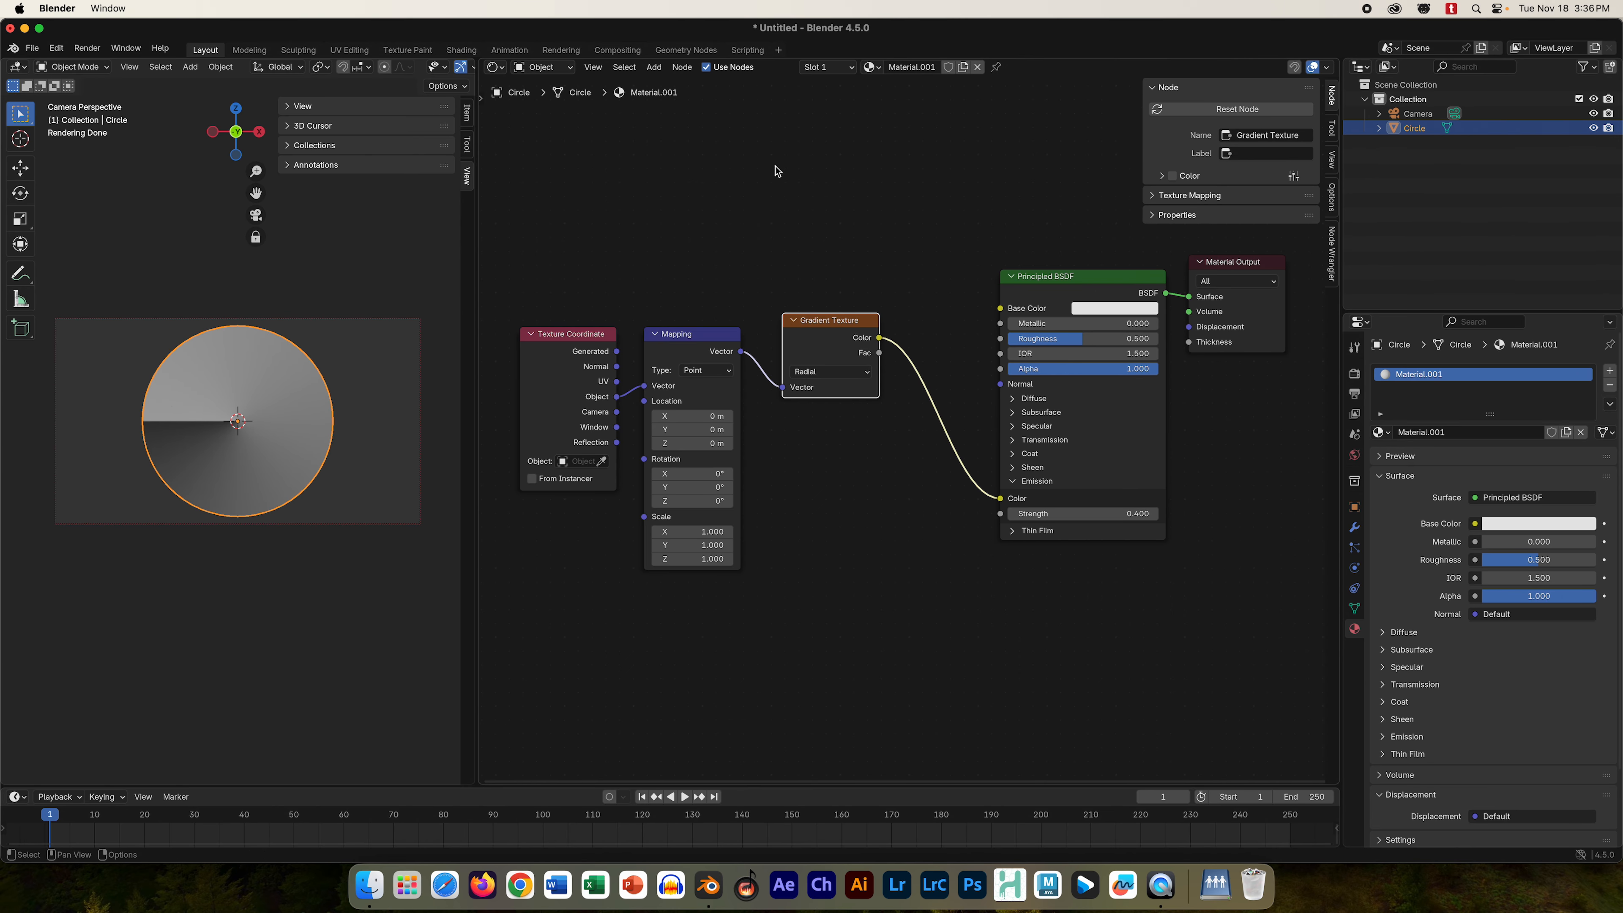
click(654, 68)
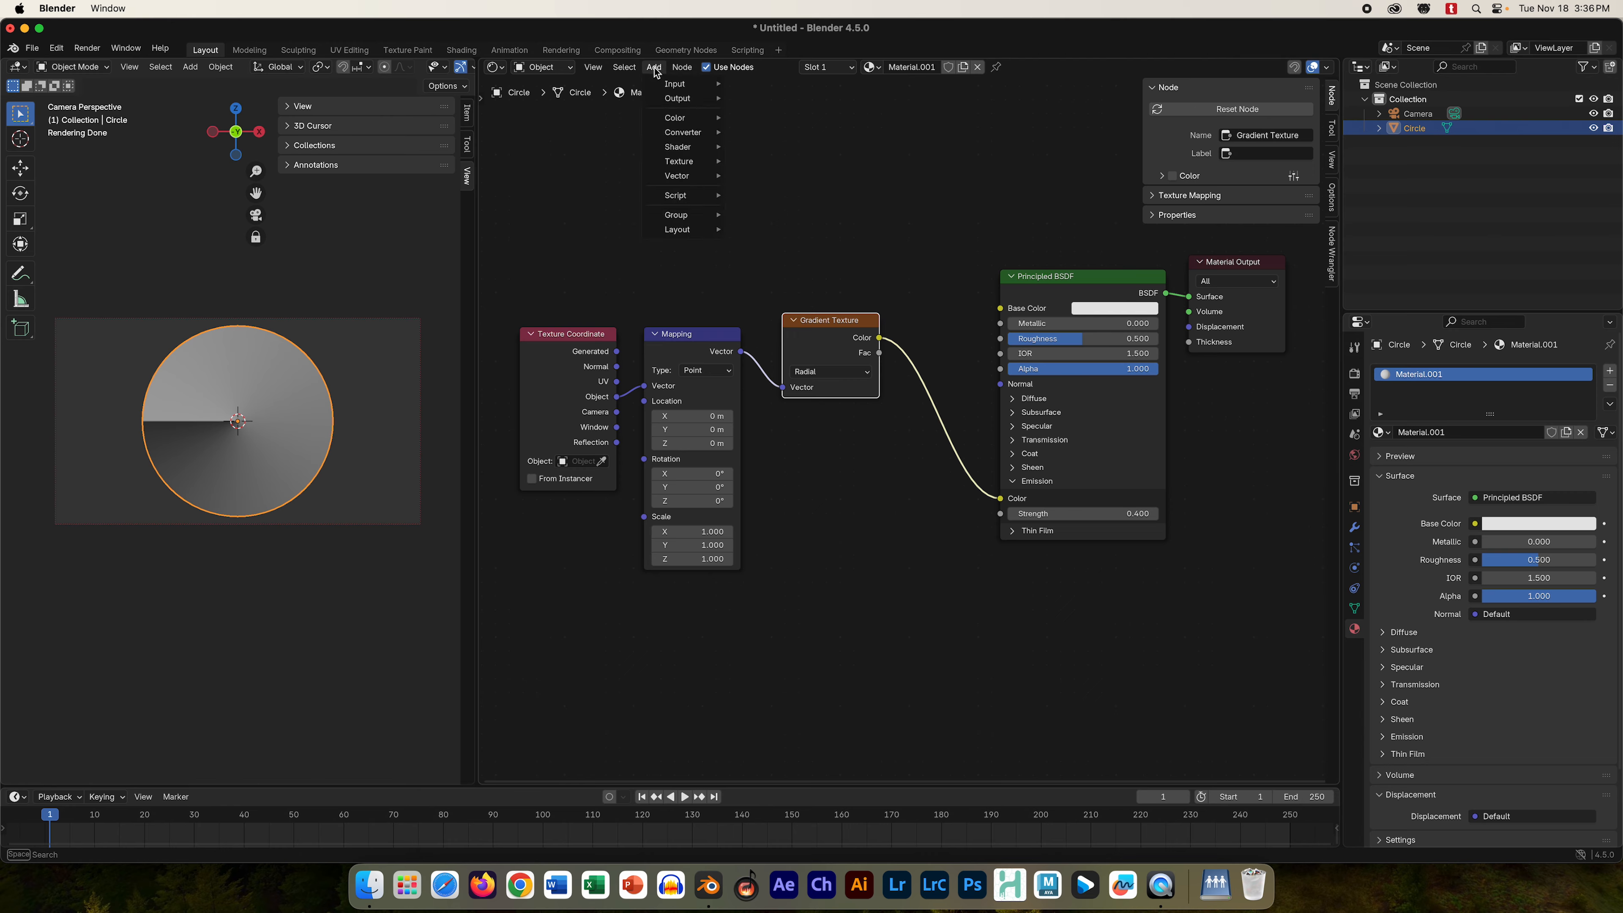
text(ram)
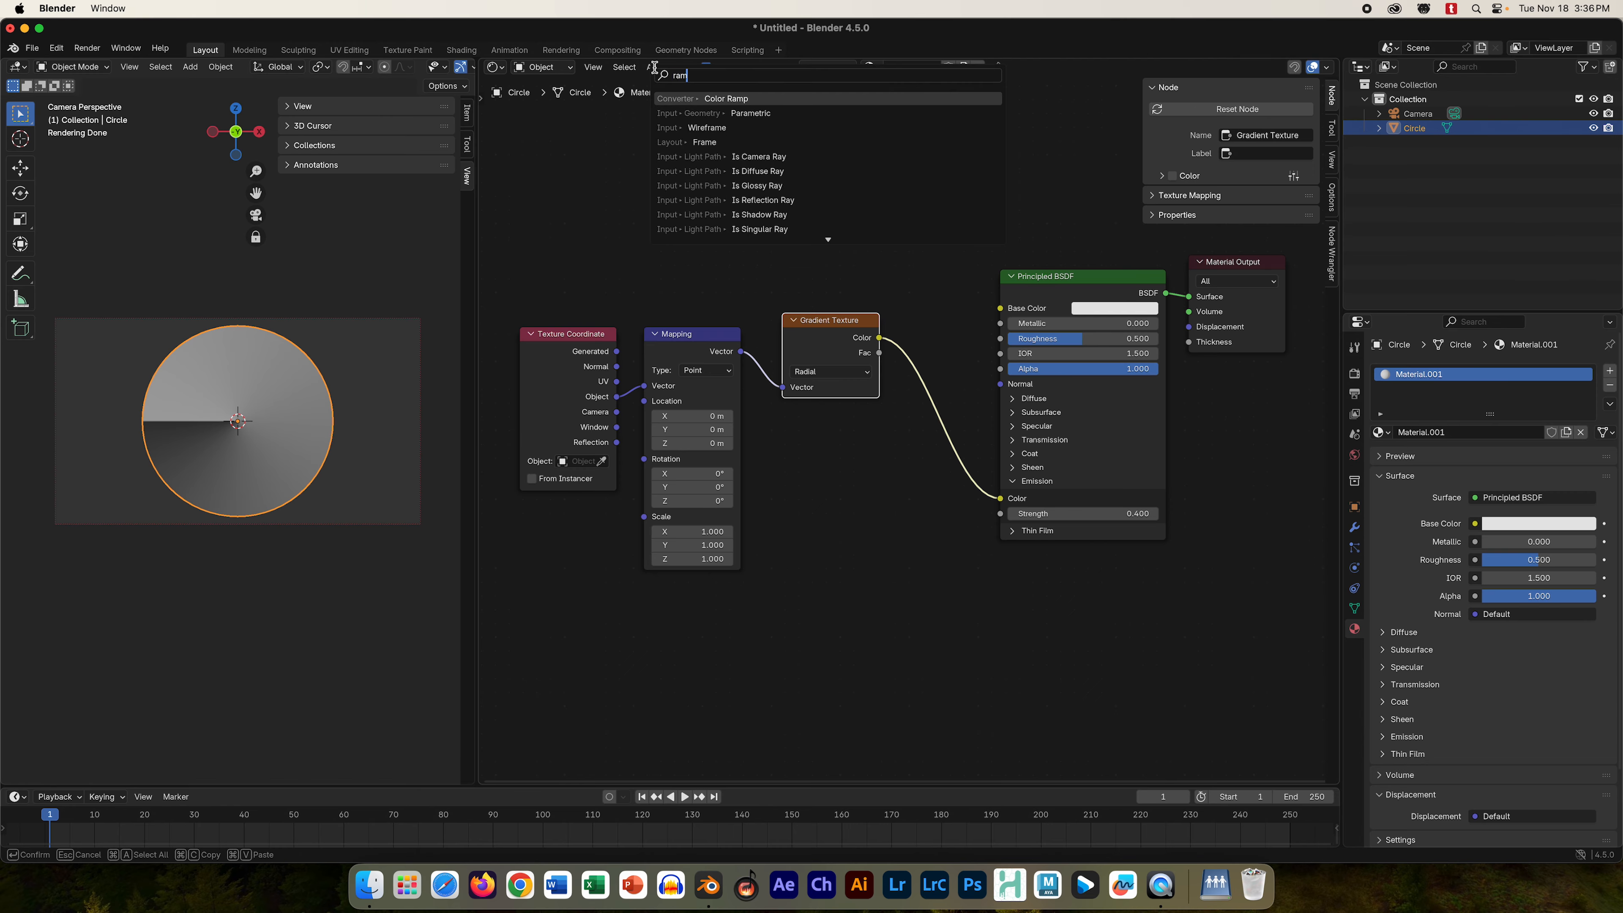
click(806, 98)
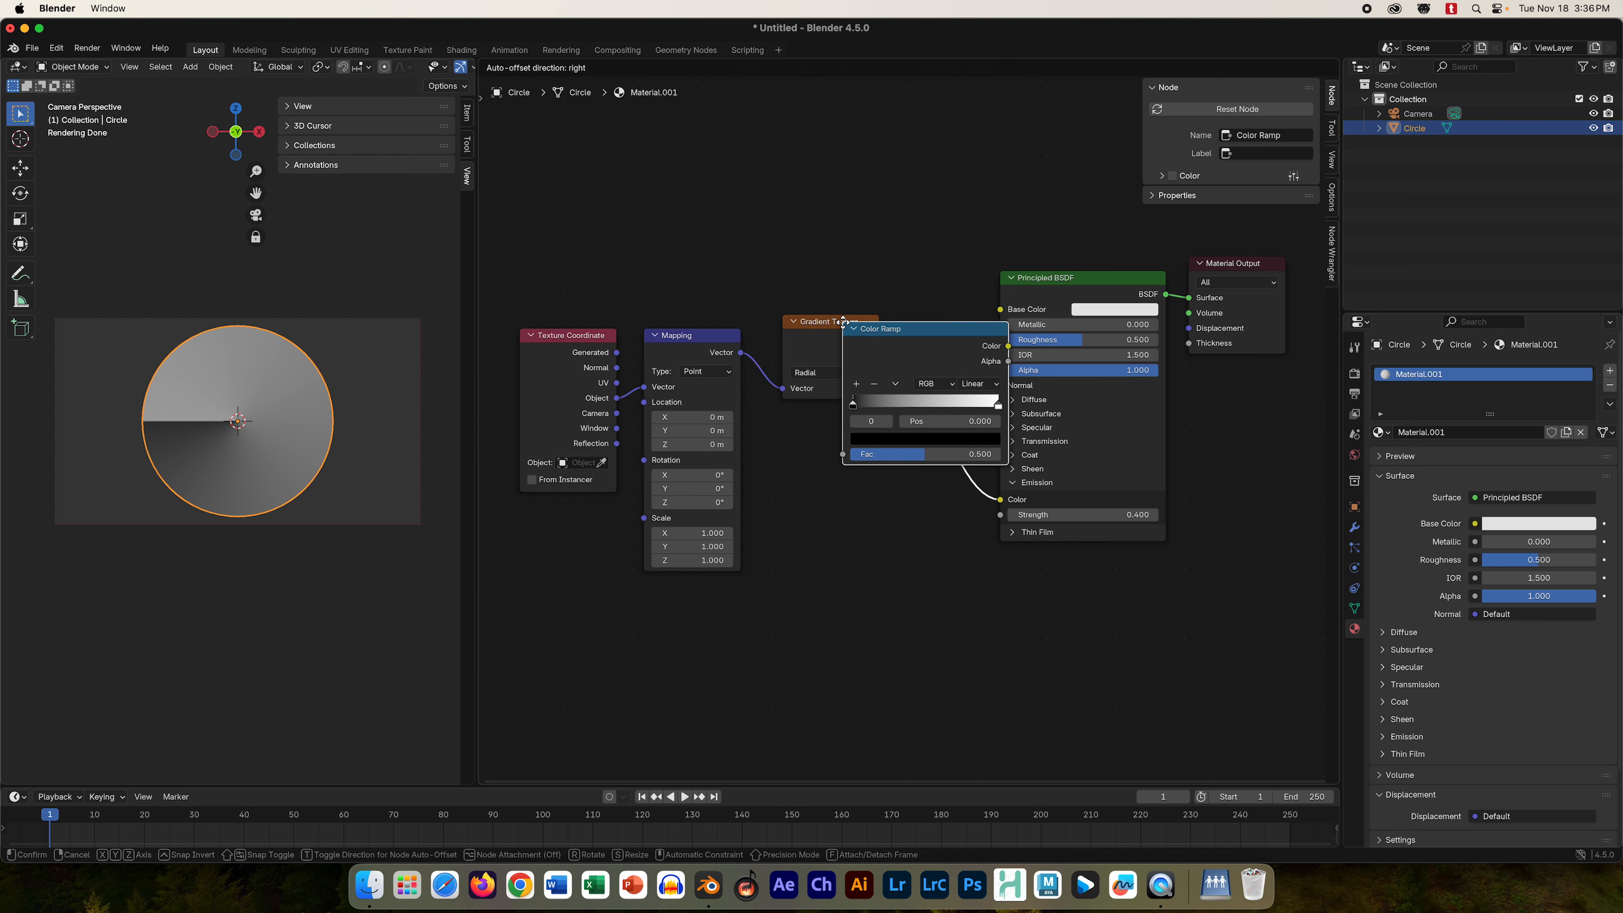
click(842, 352)
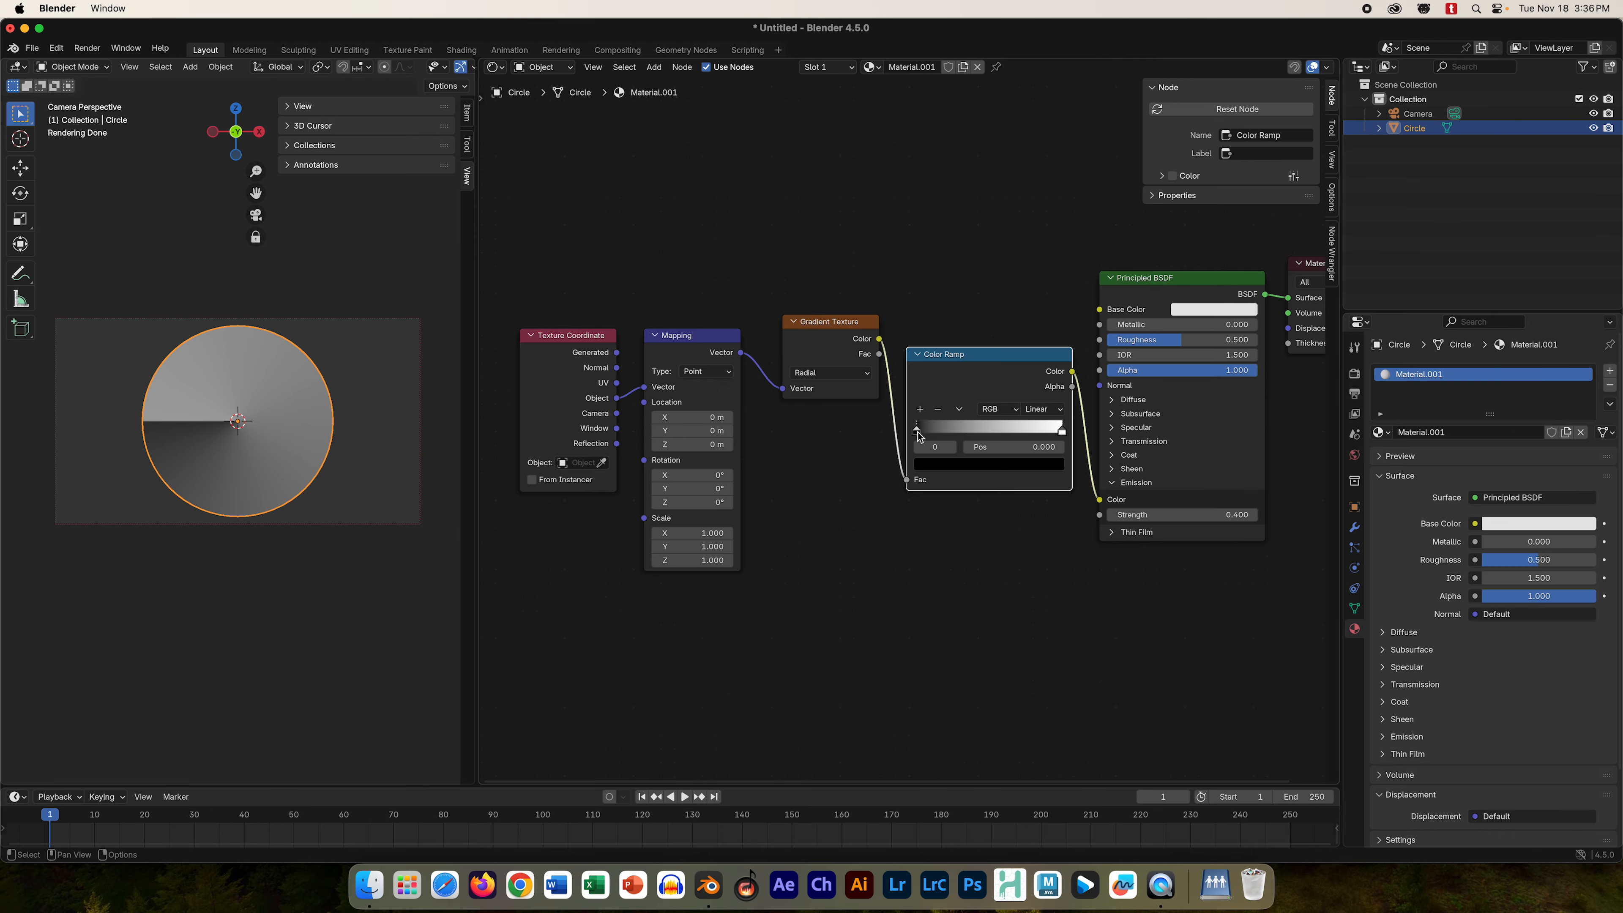
- Move the Color Ramp's black stop to position 0.777 and change the white end stop's color to bright green
drag(918, 435, 1041, 445)
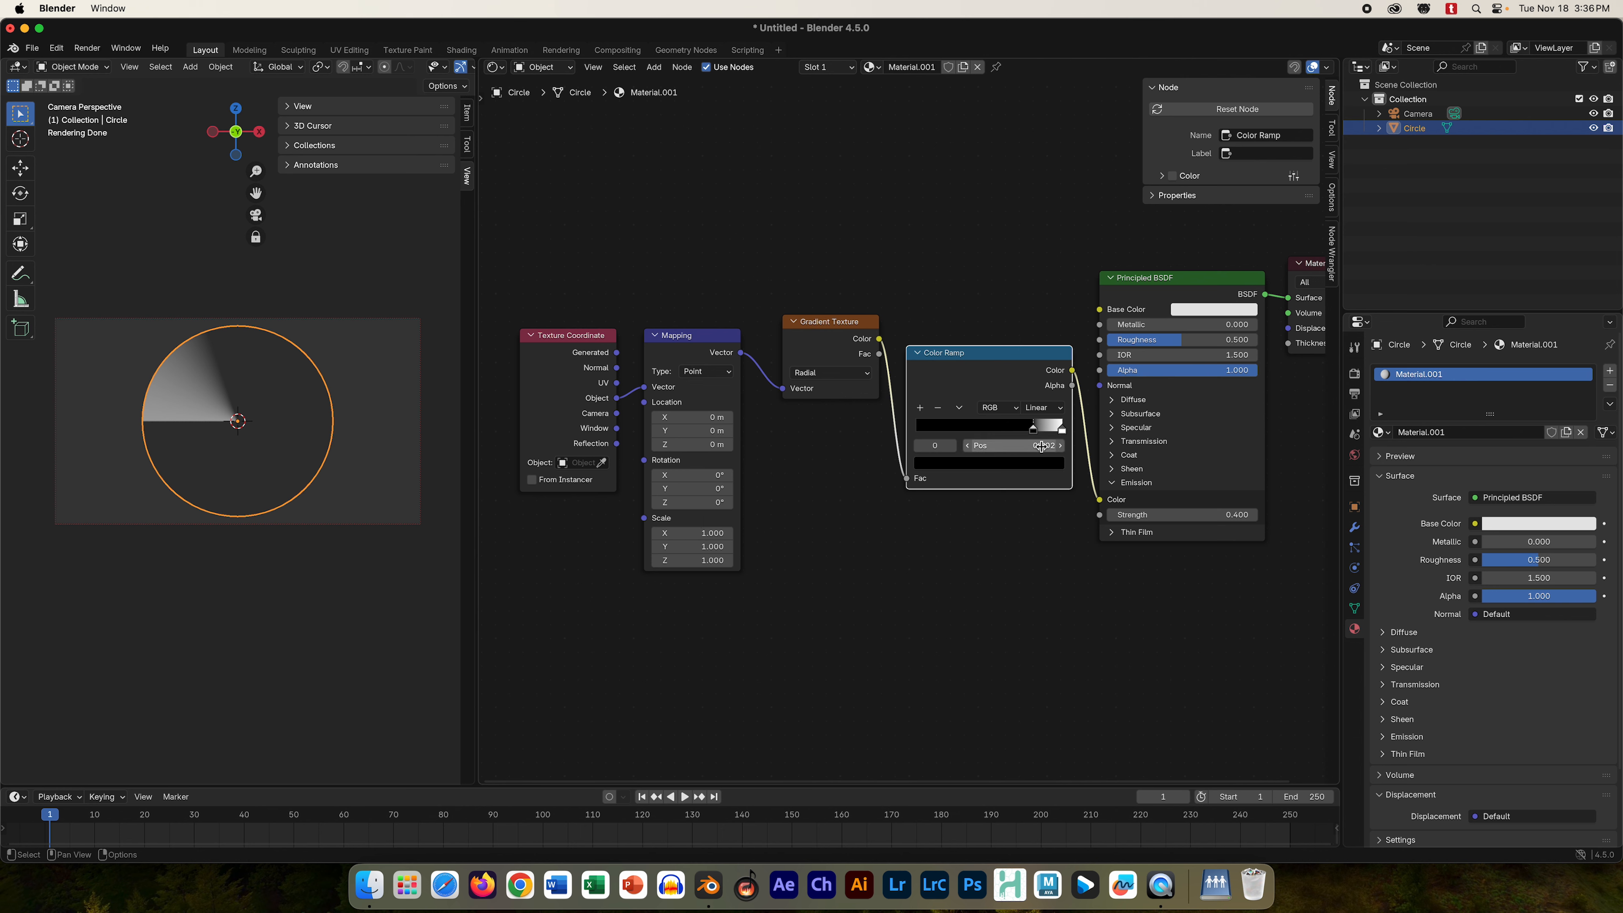
drag(1035, 434, 1029, 434)
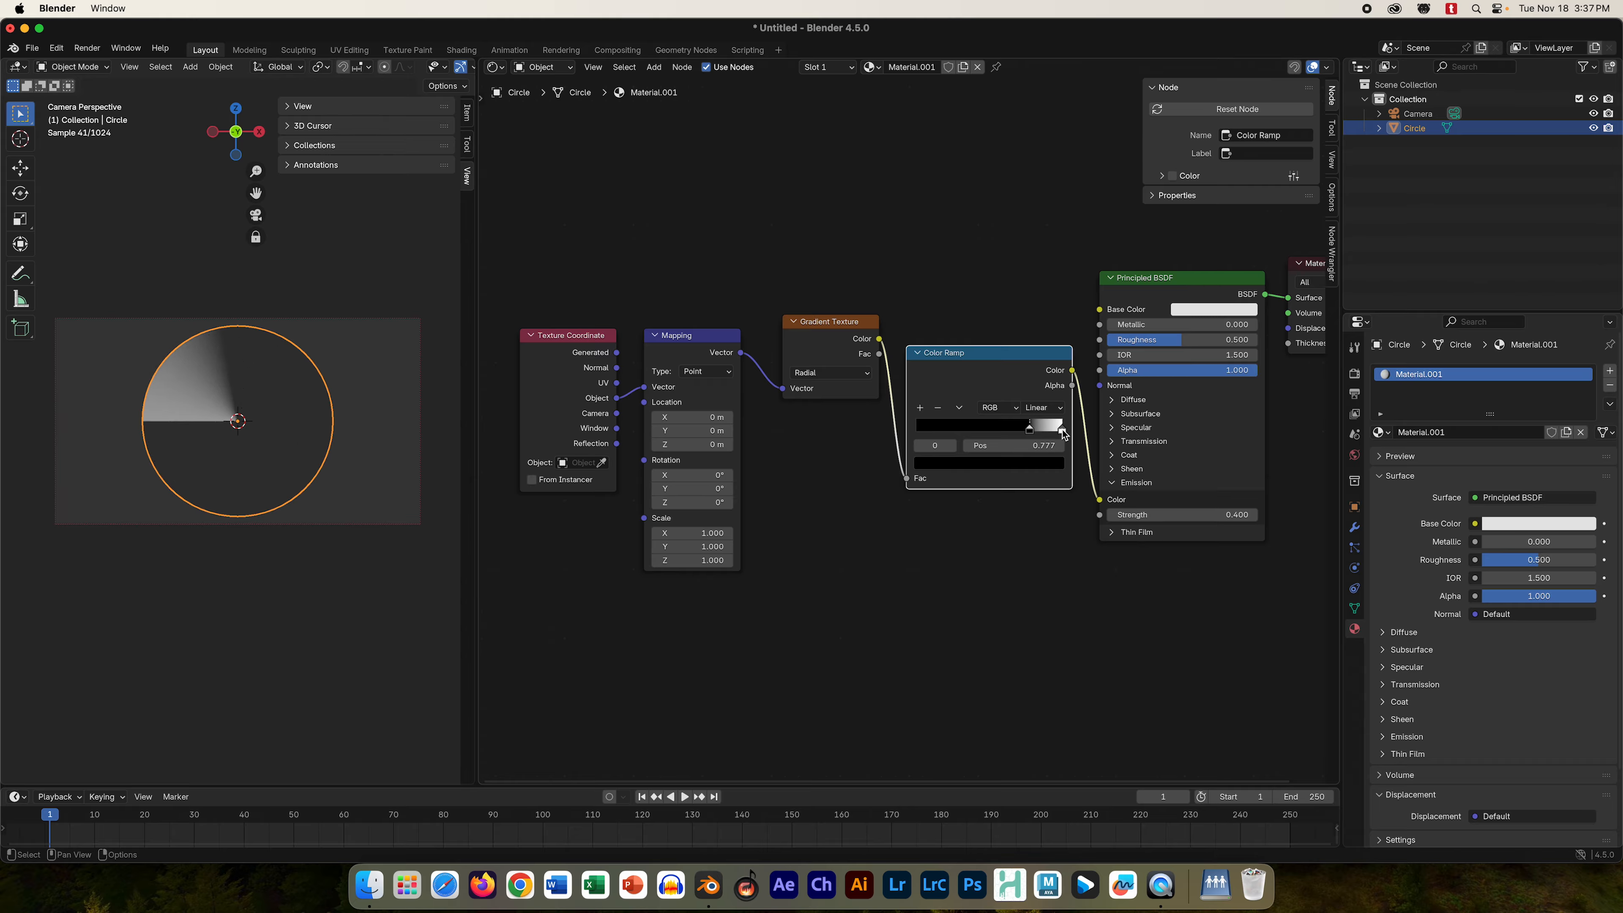
click(1062, 429)
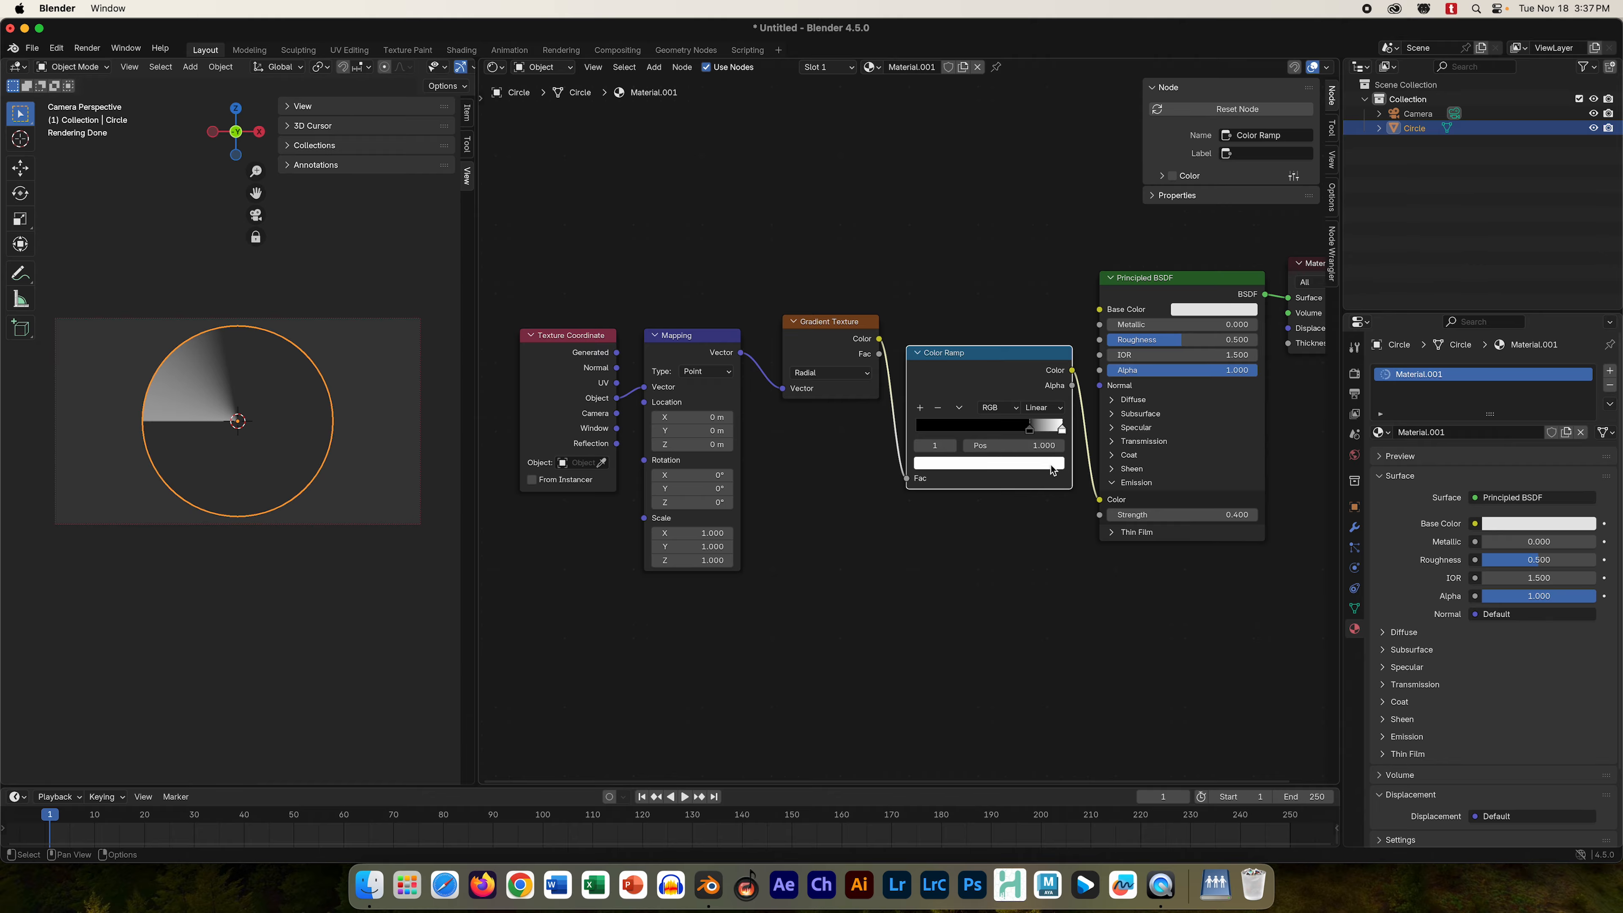
click(1050, 465)
drag(961, 304, 943, 268)
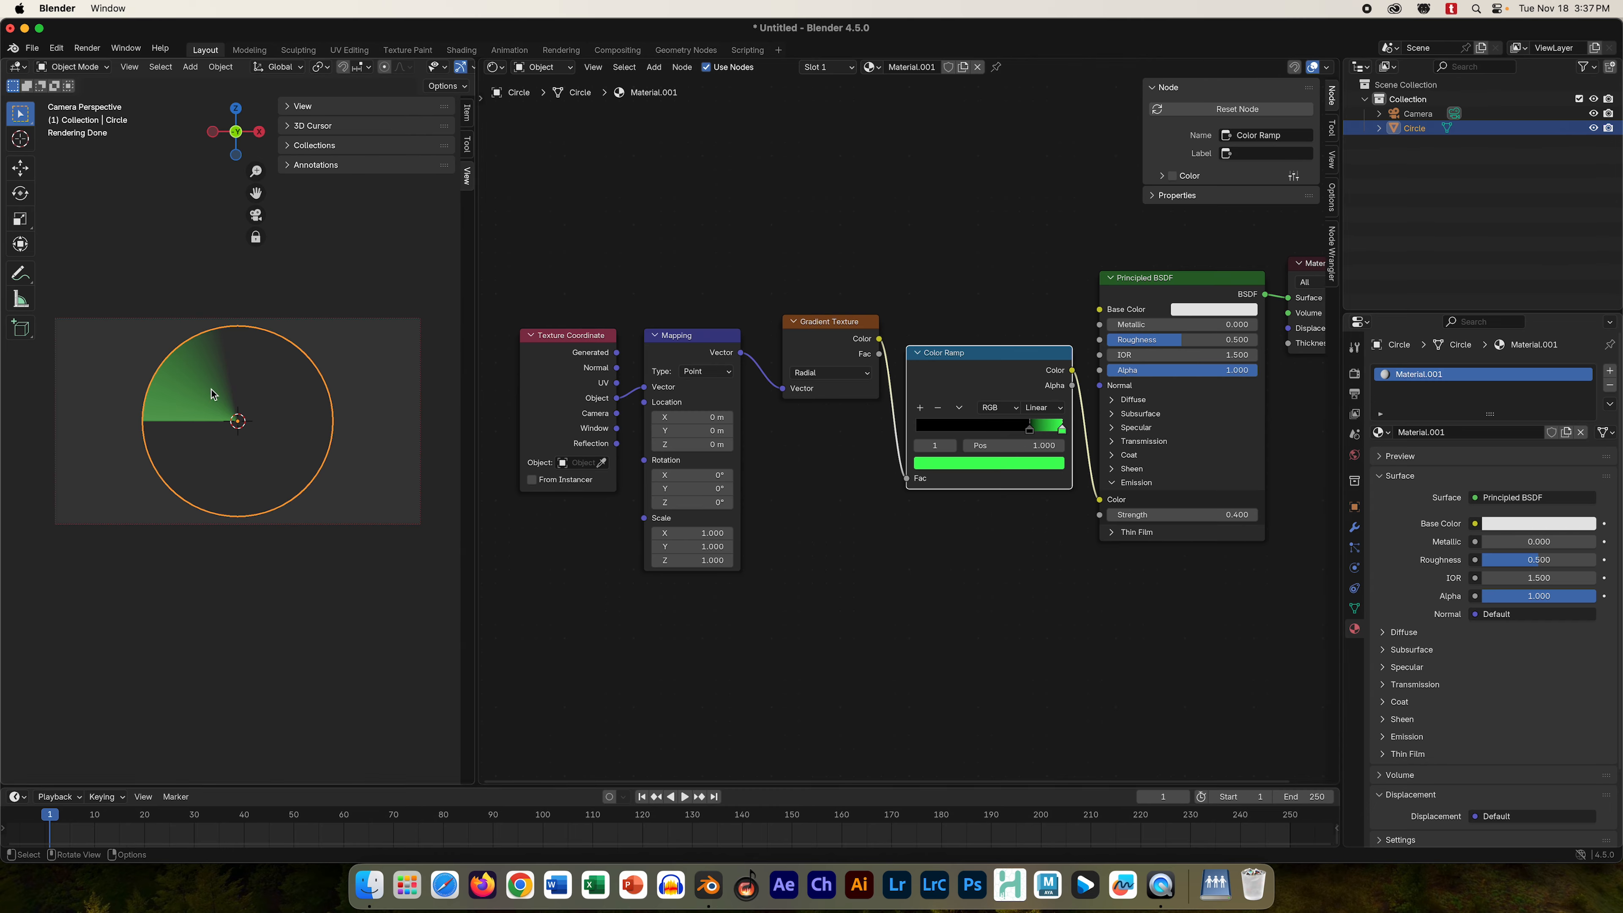
- Set the World background color to black, and check the circle deselected before selecting it again
click(1354, 454)
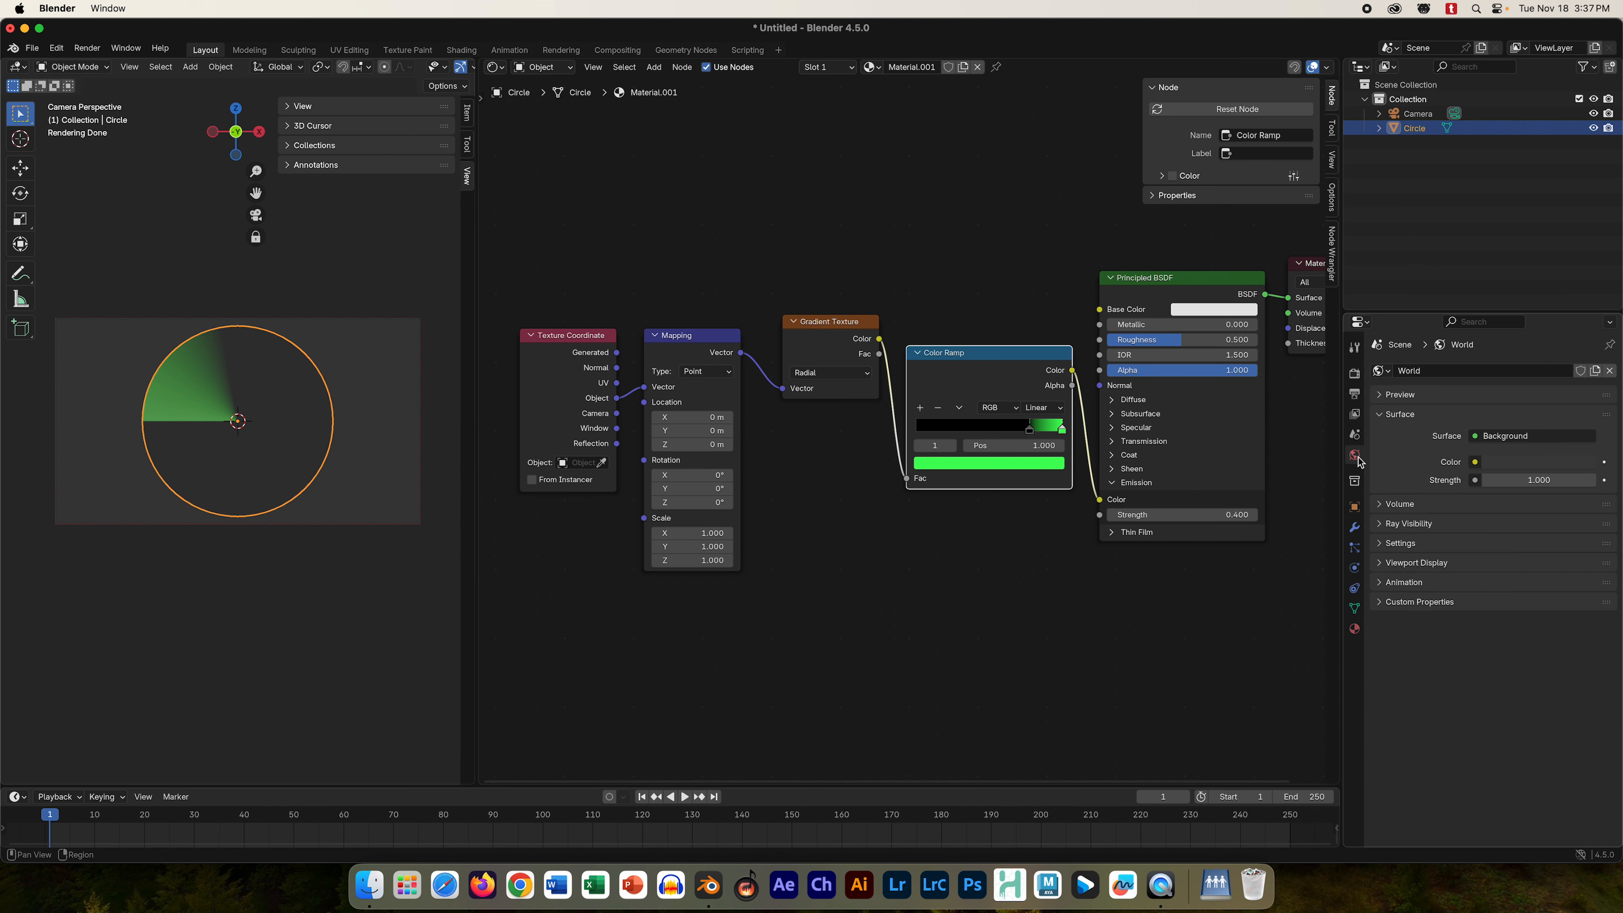
click(1546, 463)
drag(1585, 310, 1585, 337)
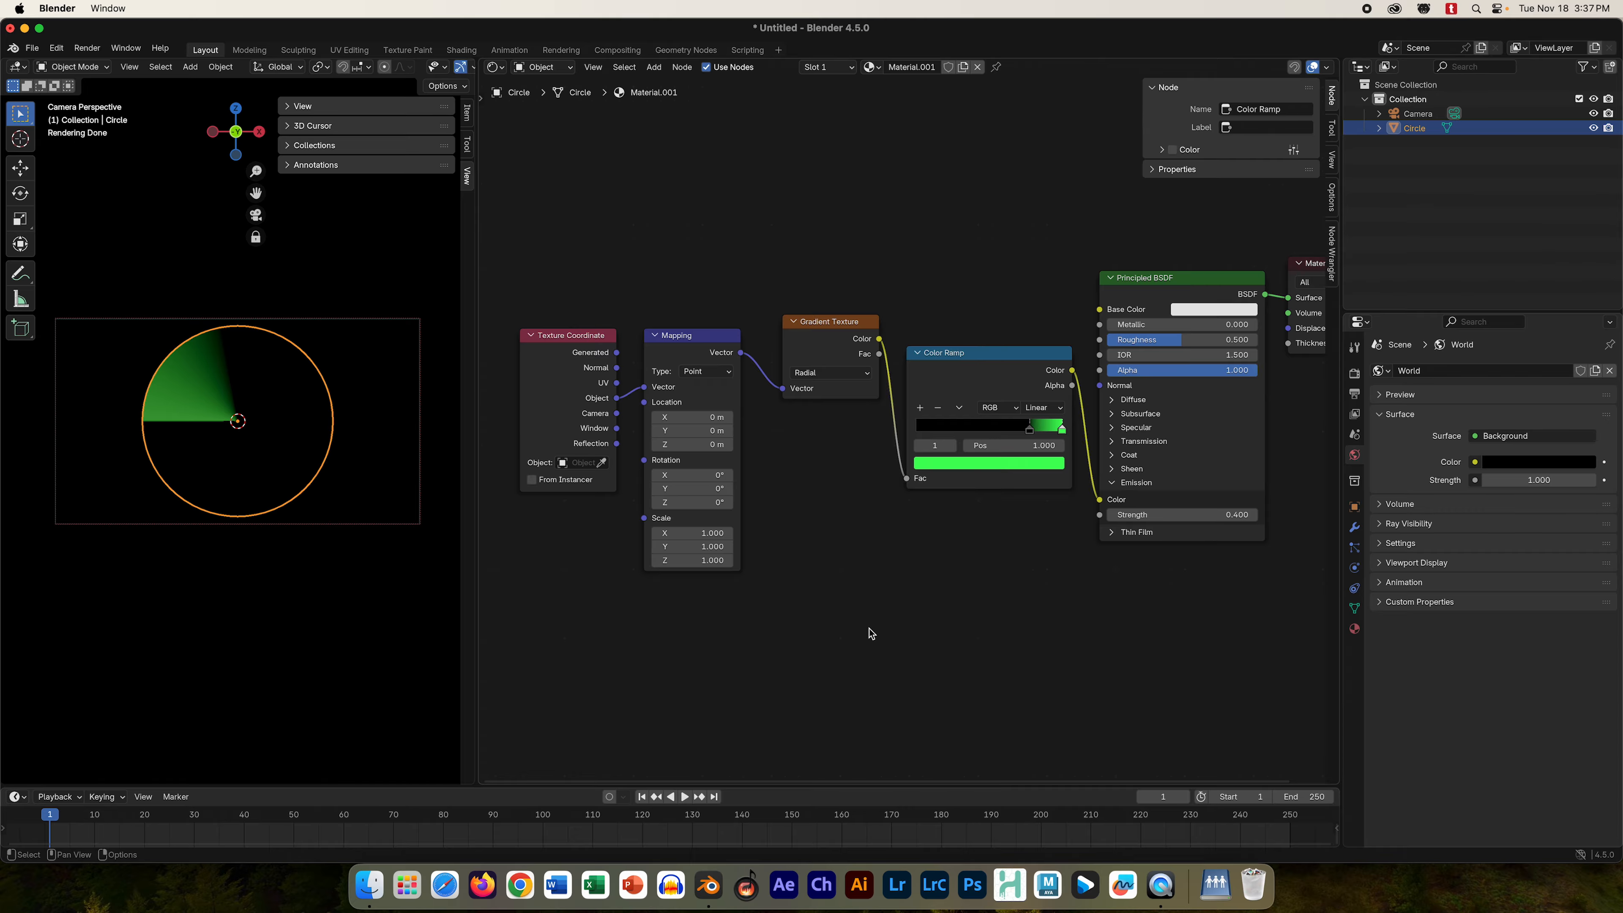
click(411, 556)
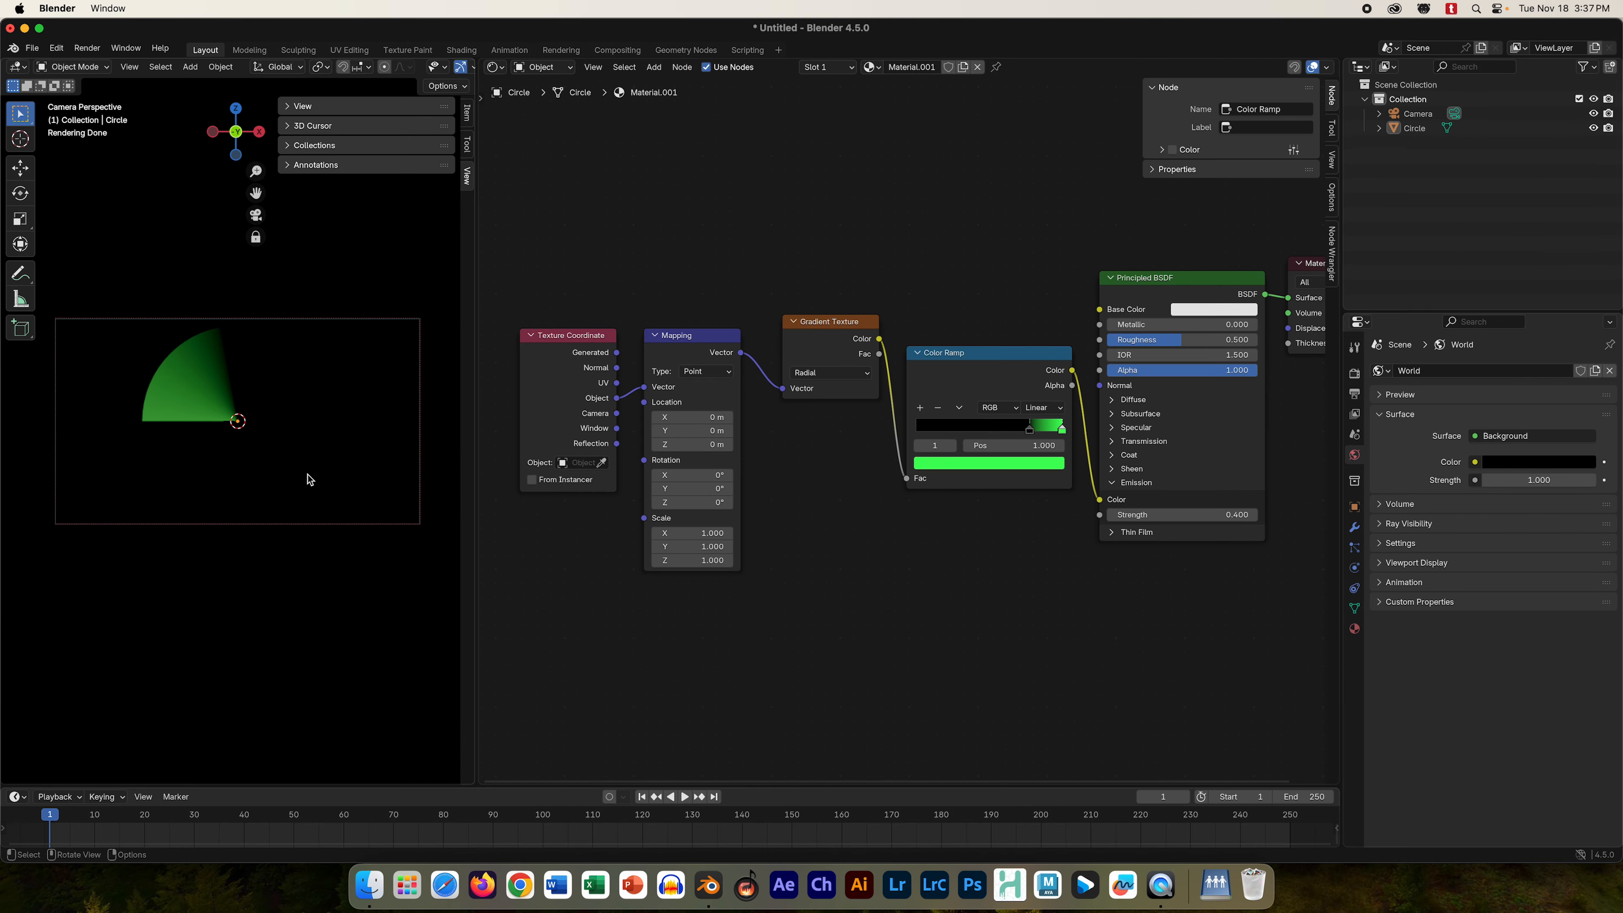
click(296, 395)
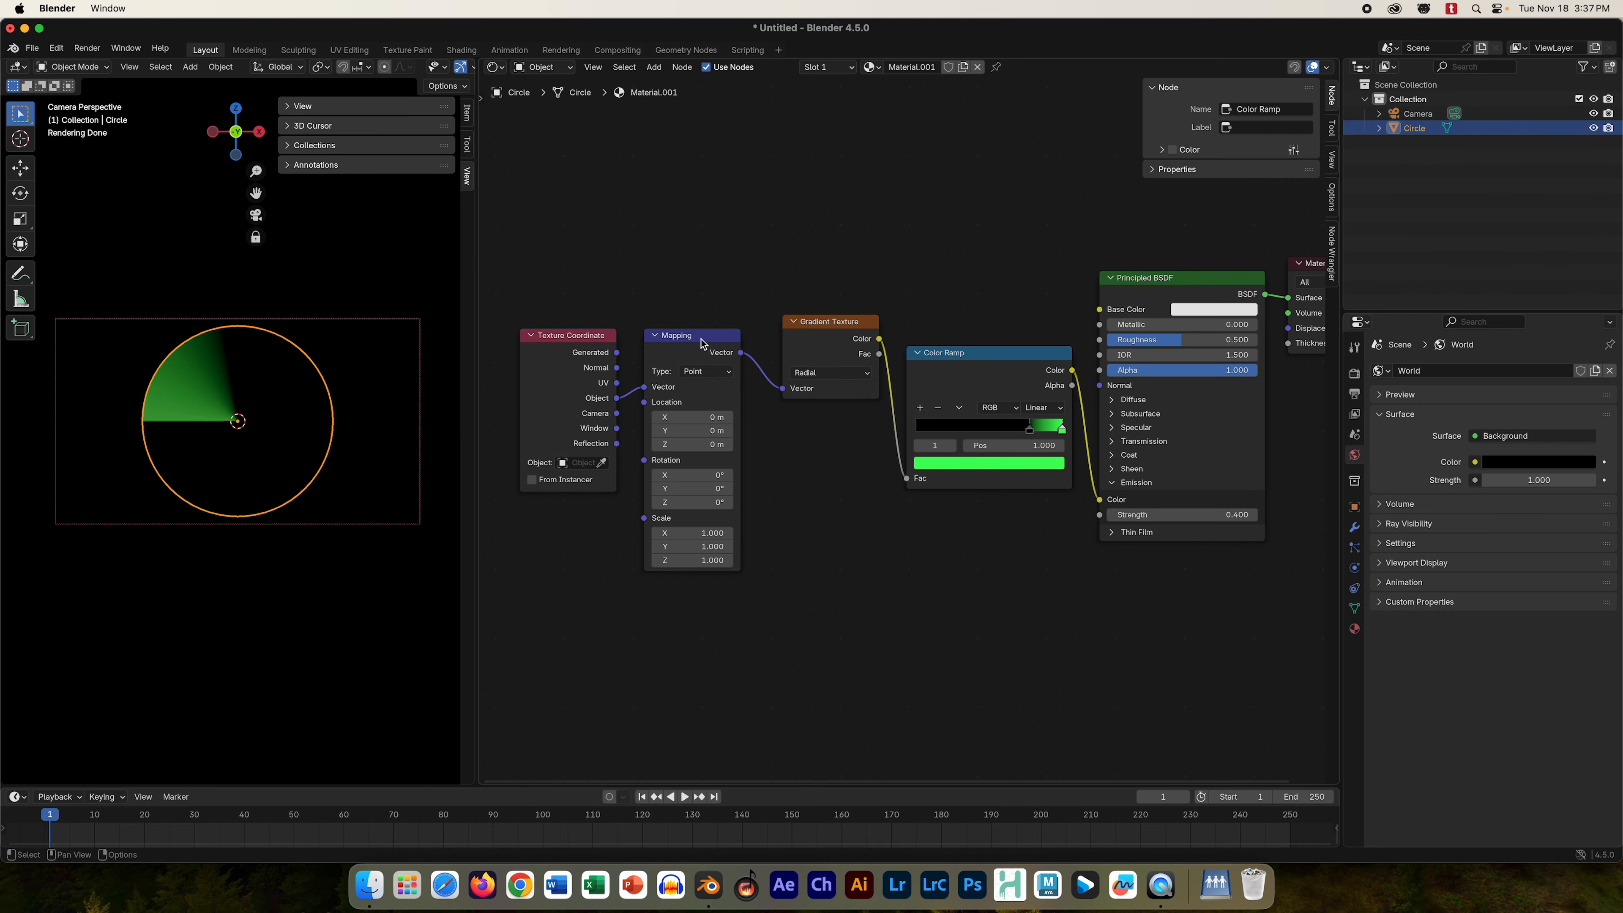
- Space out the Mapping, Gradient Texture, Color Ramp, Principled BSDF and Material Output nodes into a tidy row
drag(701, 339, 712, 324)
drag(839, 322, 836, 316)
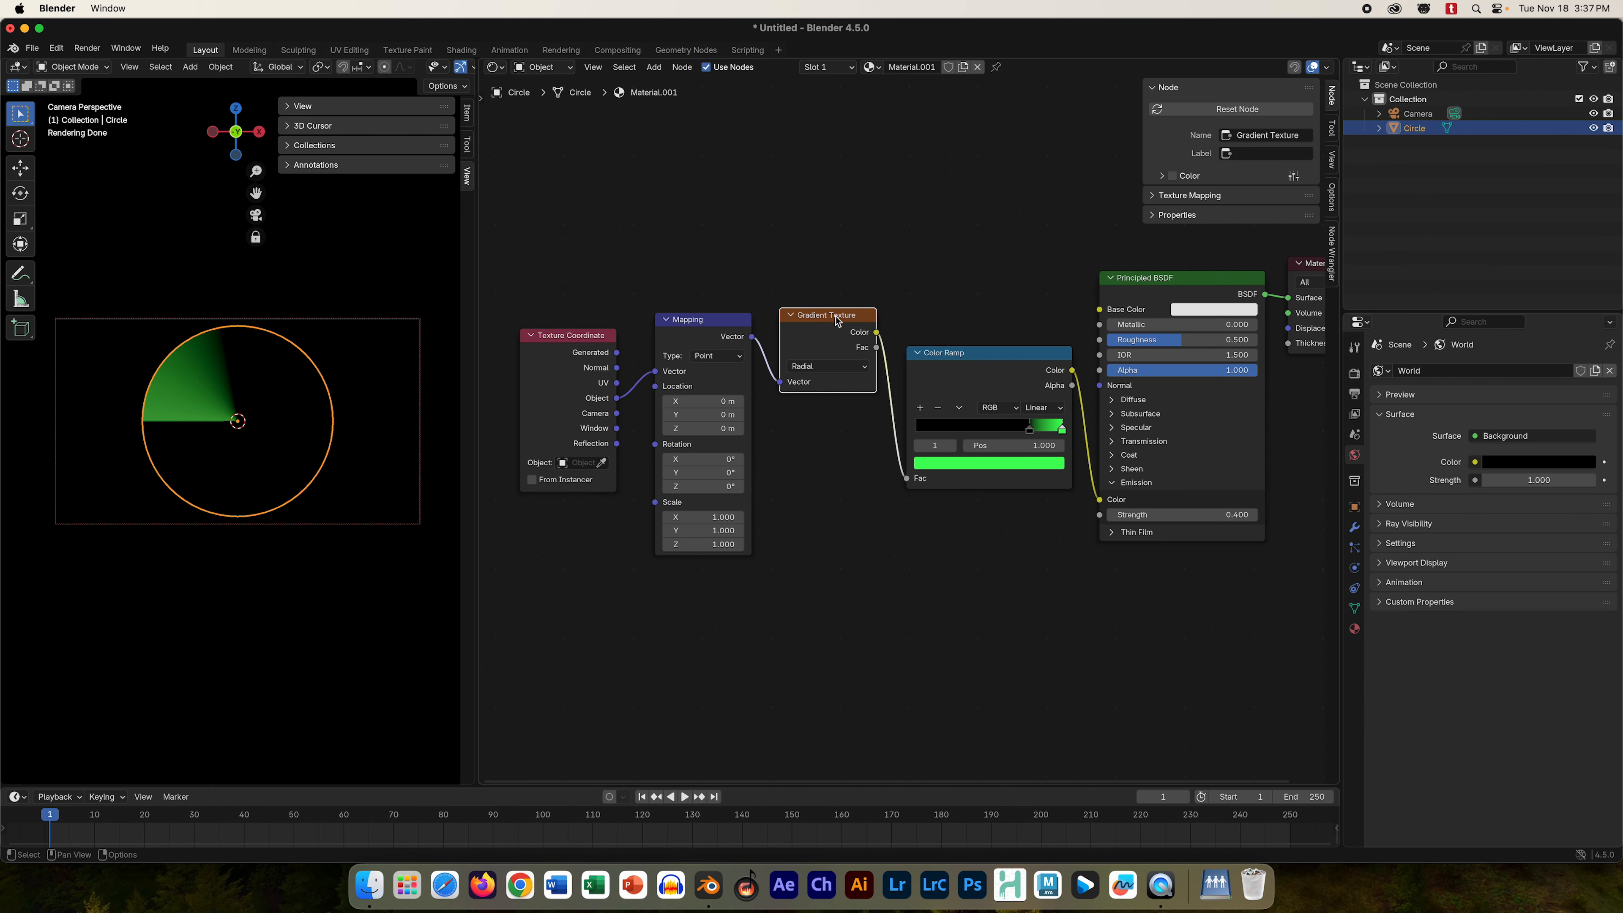
drag(942, 349, 947, 337)
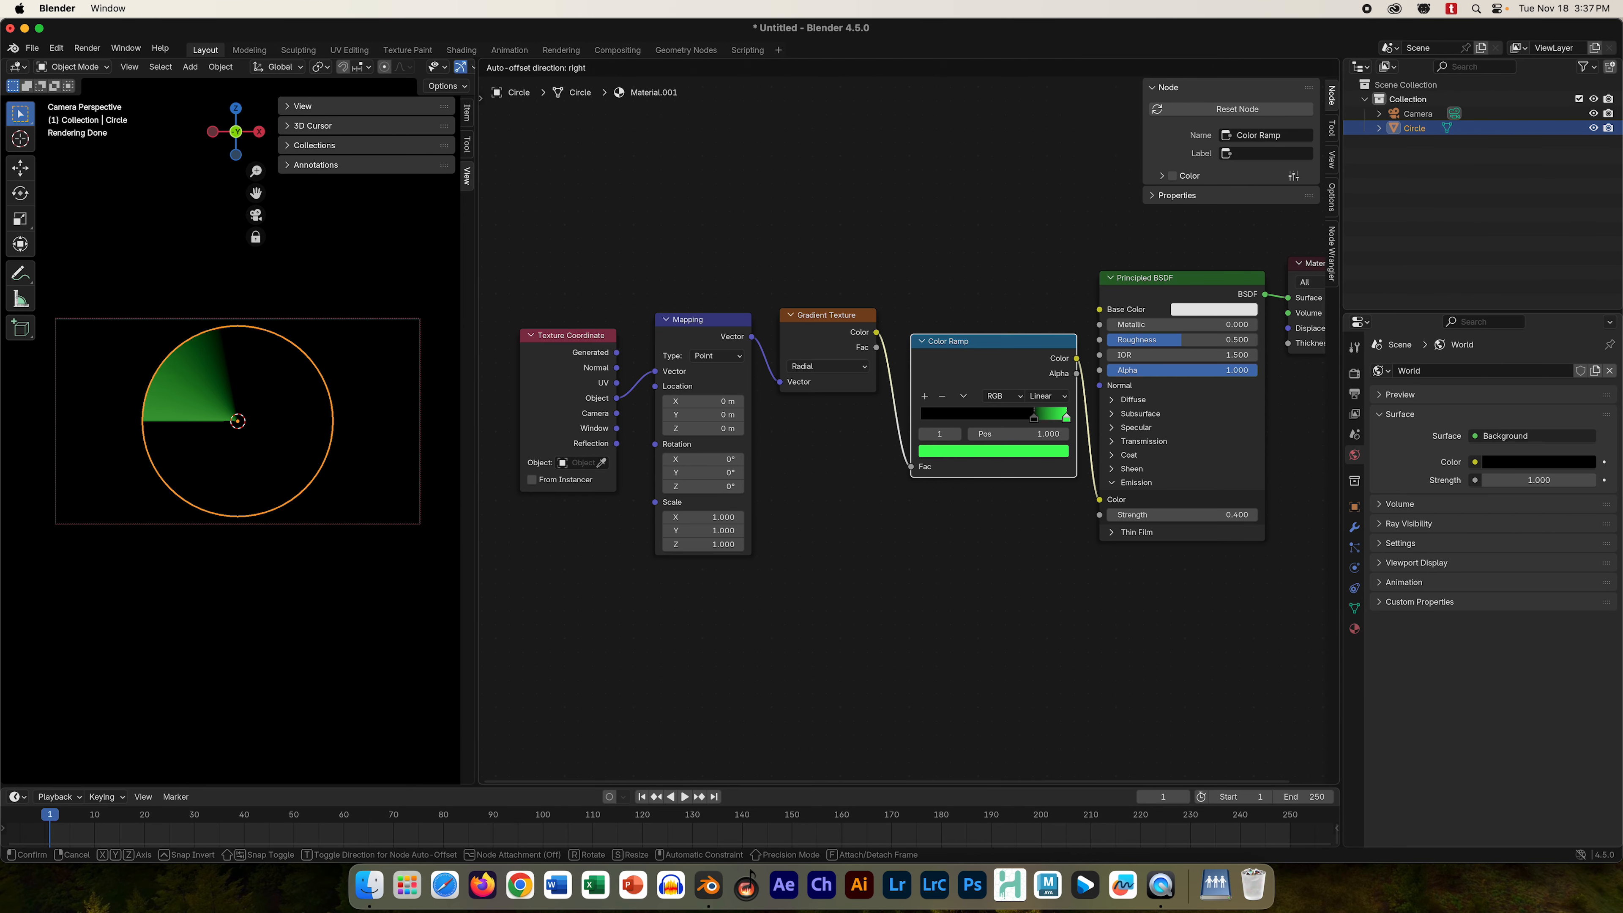
scroll(1222, 587, down, 3)
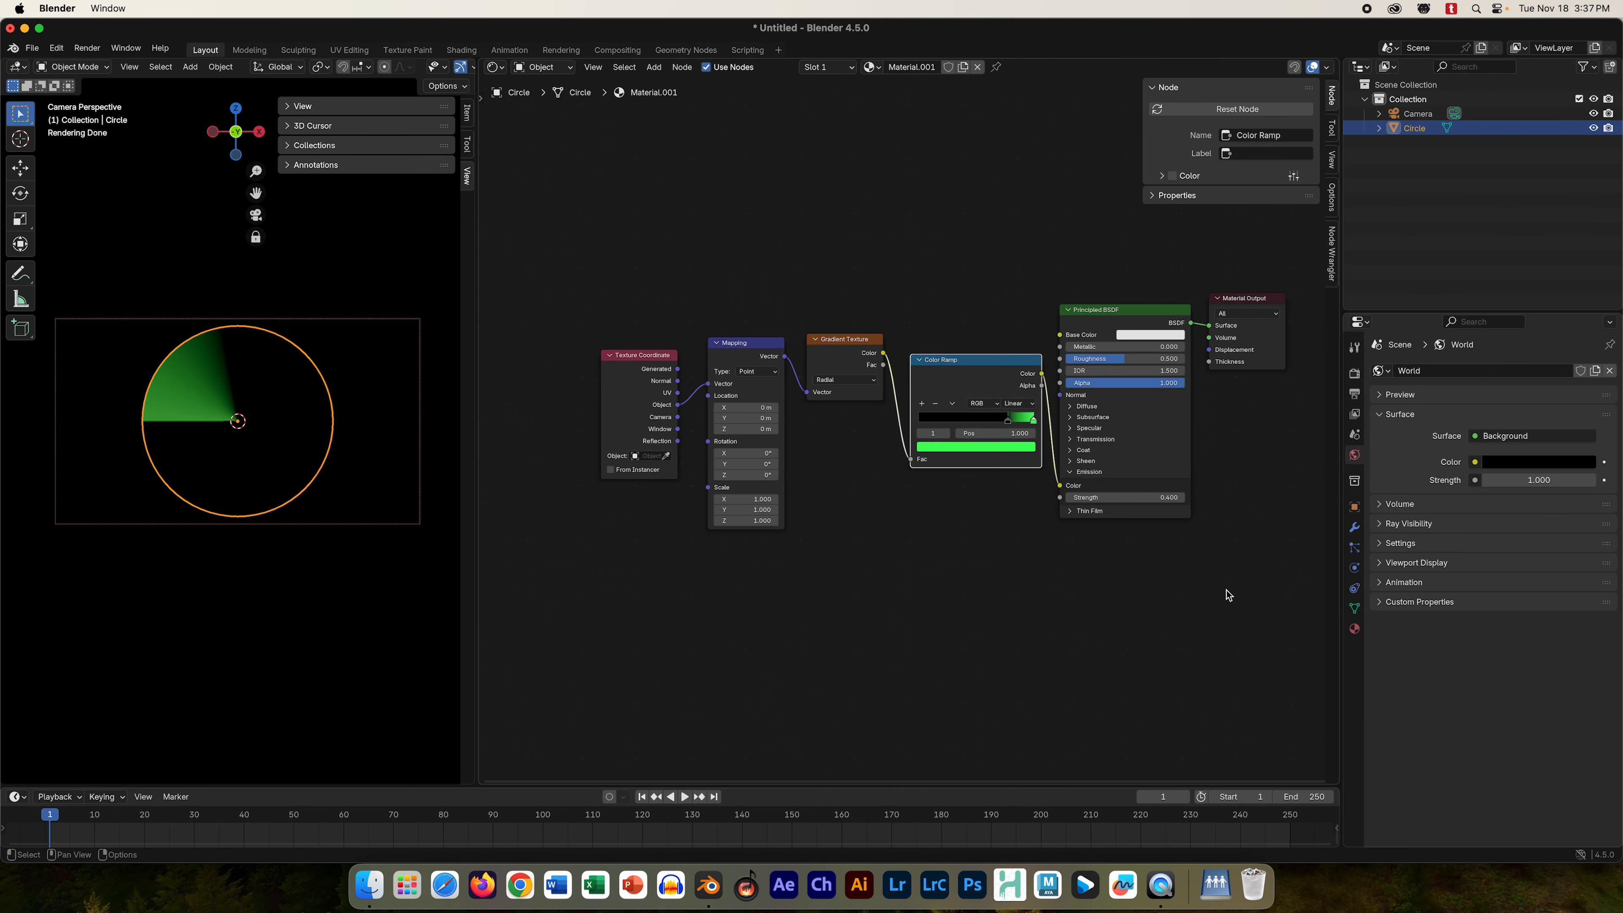
middle_drag(1220, 573, 1195, 512)
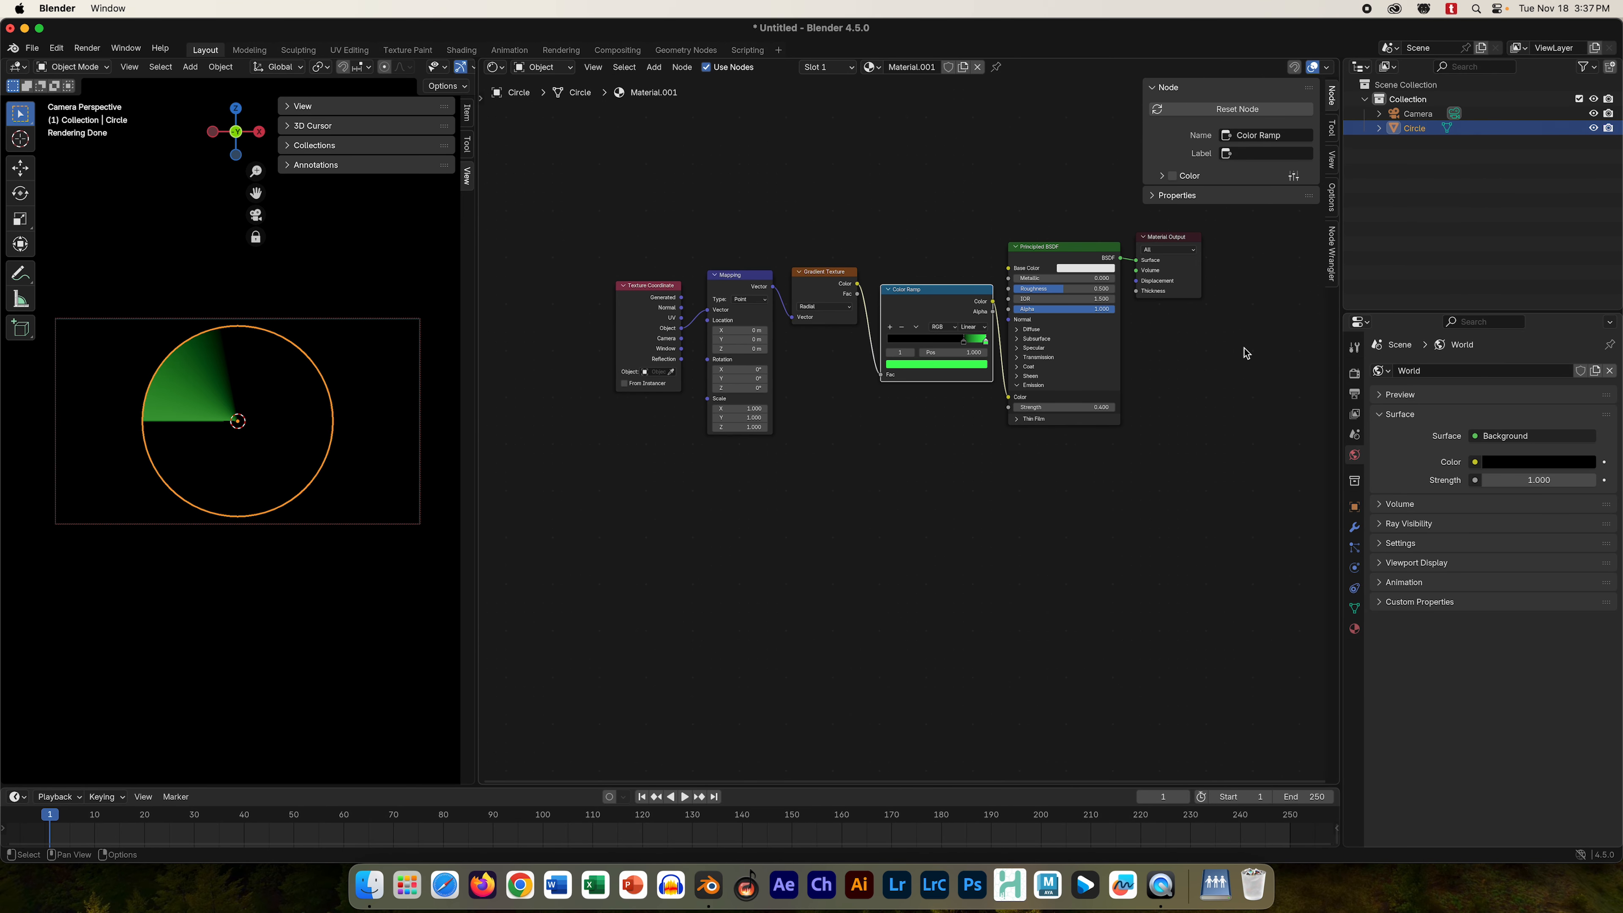
drag(1172, 238, 1223, 241)
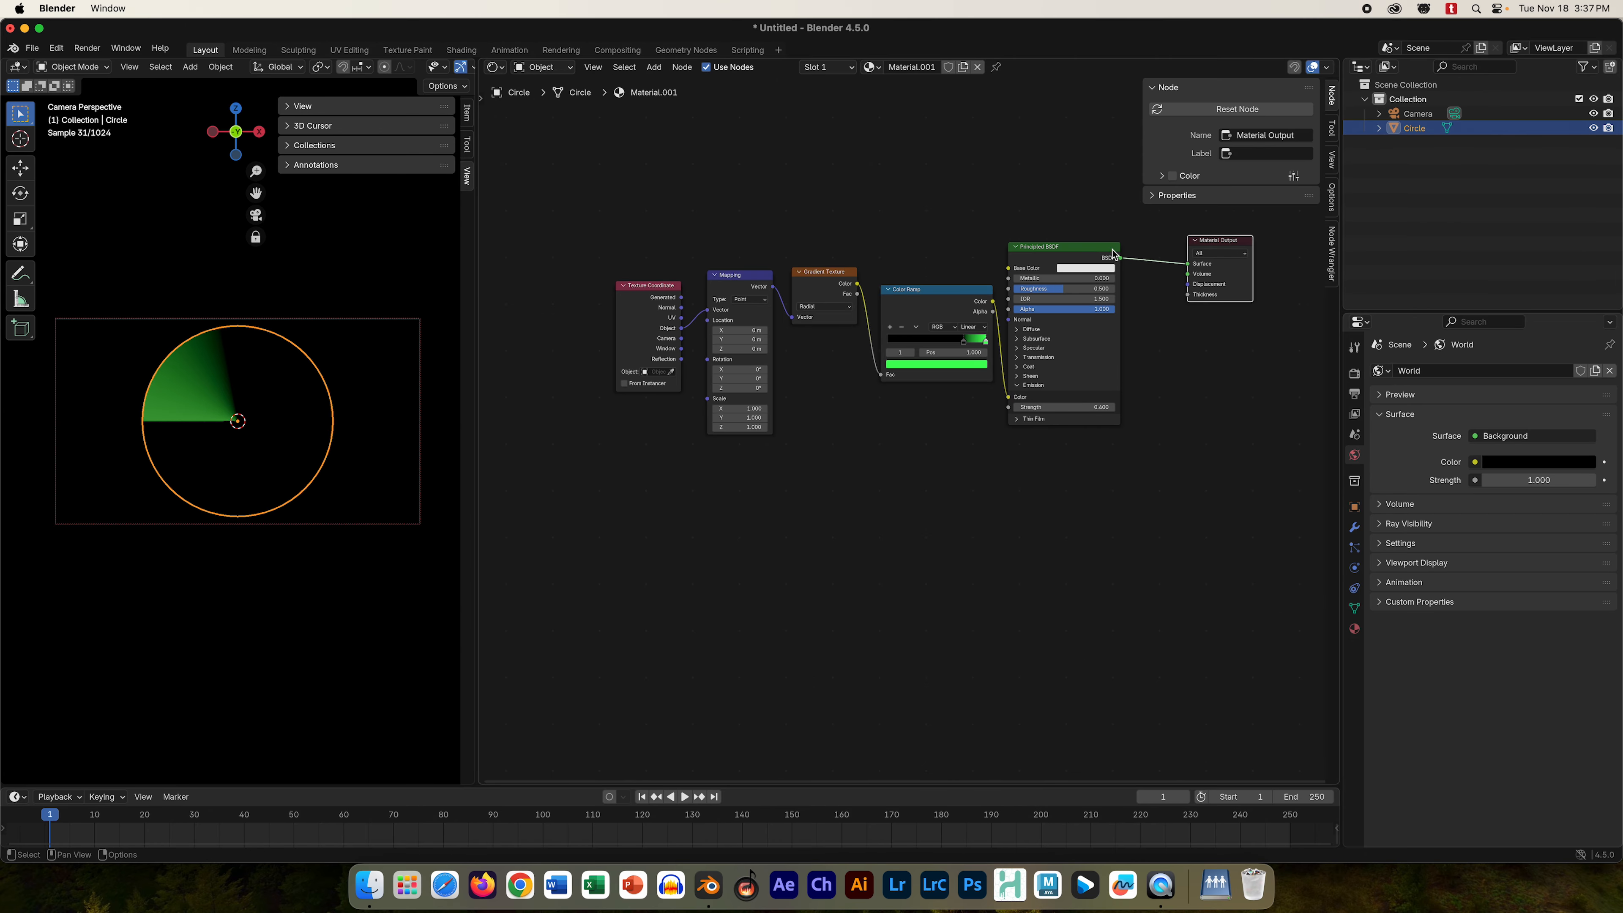
drag(1116, 247, 1155, 244)
drag(970, 296, 982, 289)
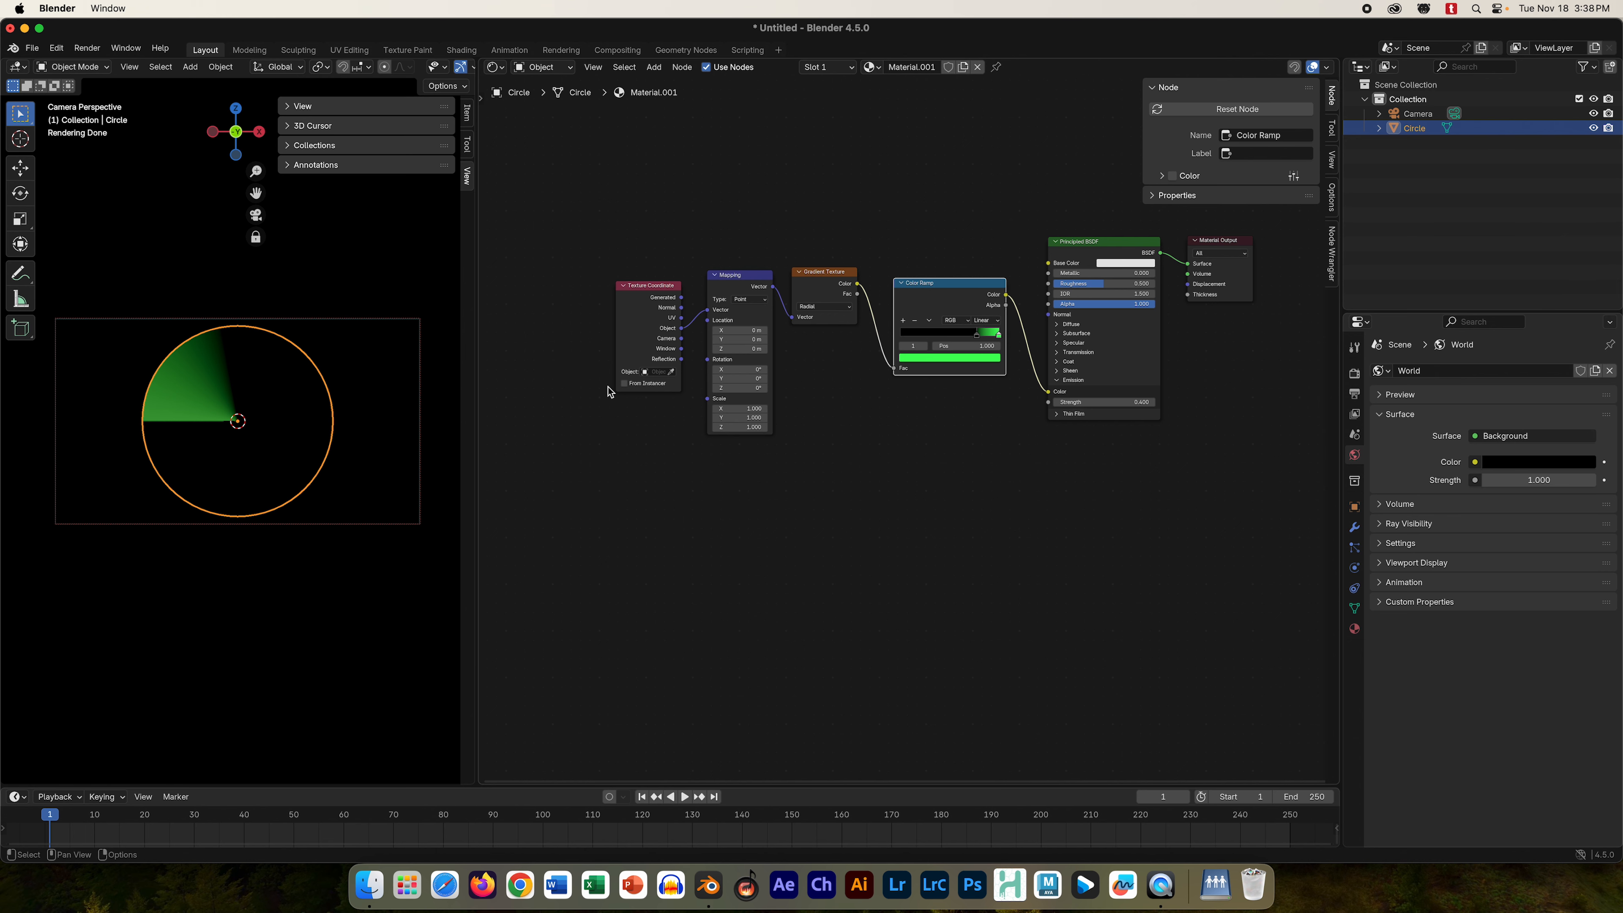
- Turn off the Camera to View lock and enlarge the camera frame slightly in the viewport
scroll(182, 385, down, 3)
scroll(183, 384, up, 3)
click(301, 107)
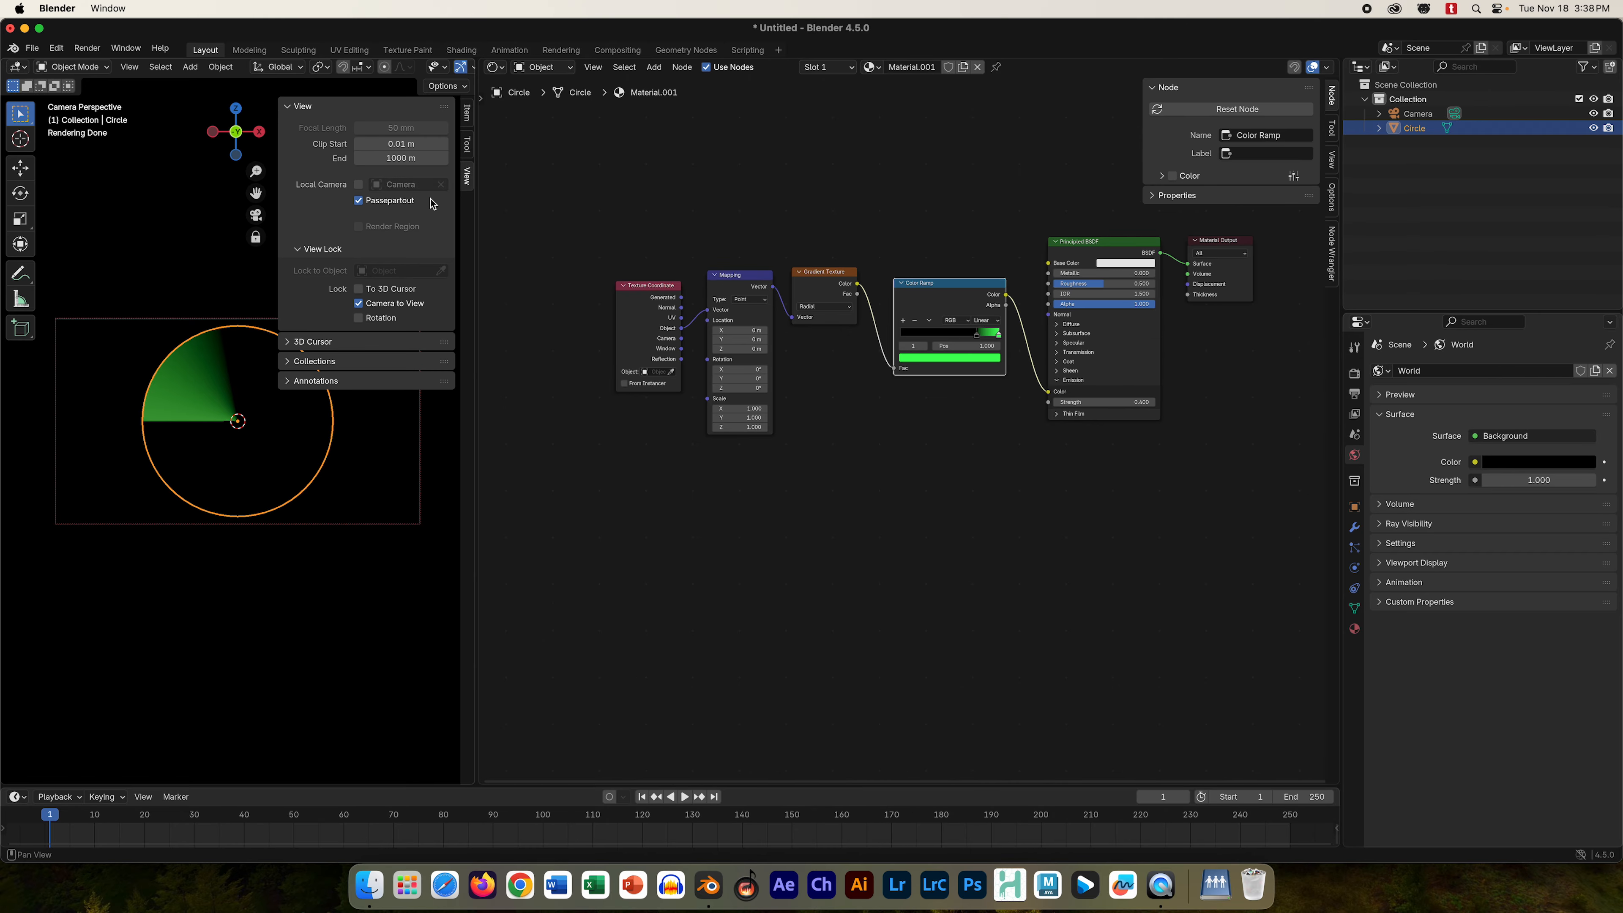
click(361, 304)
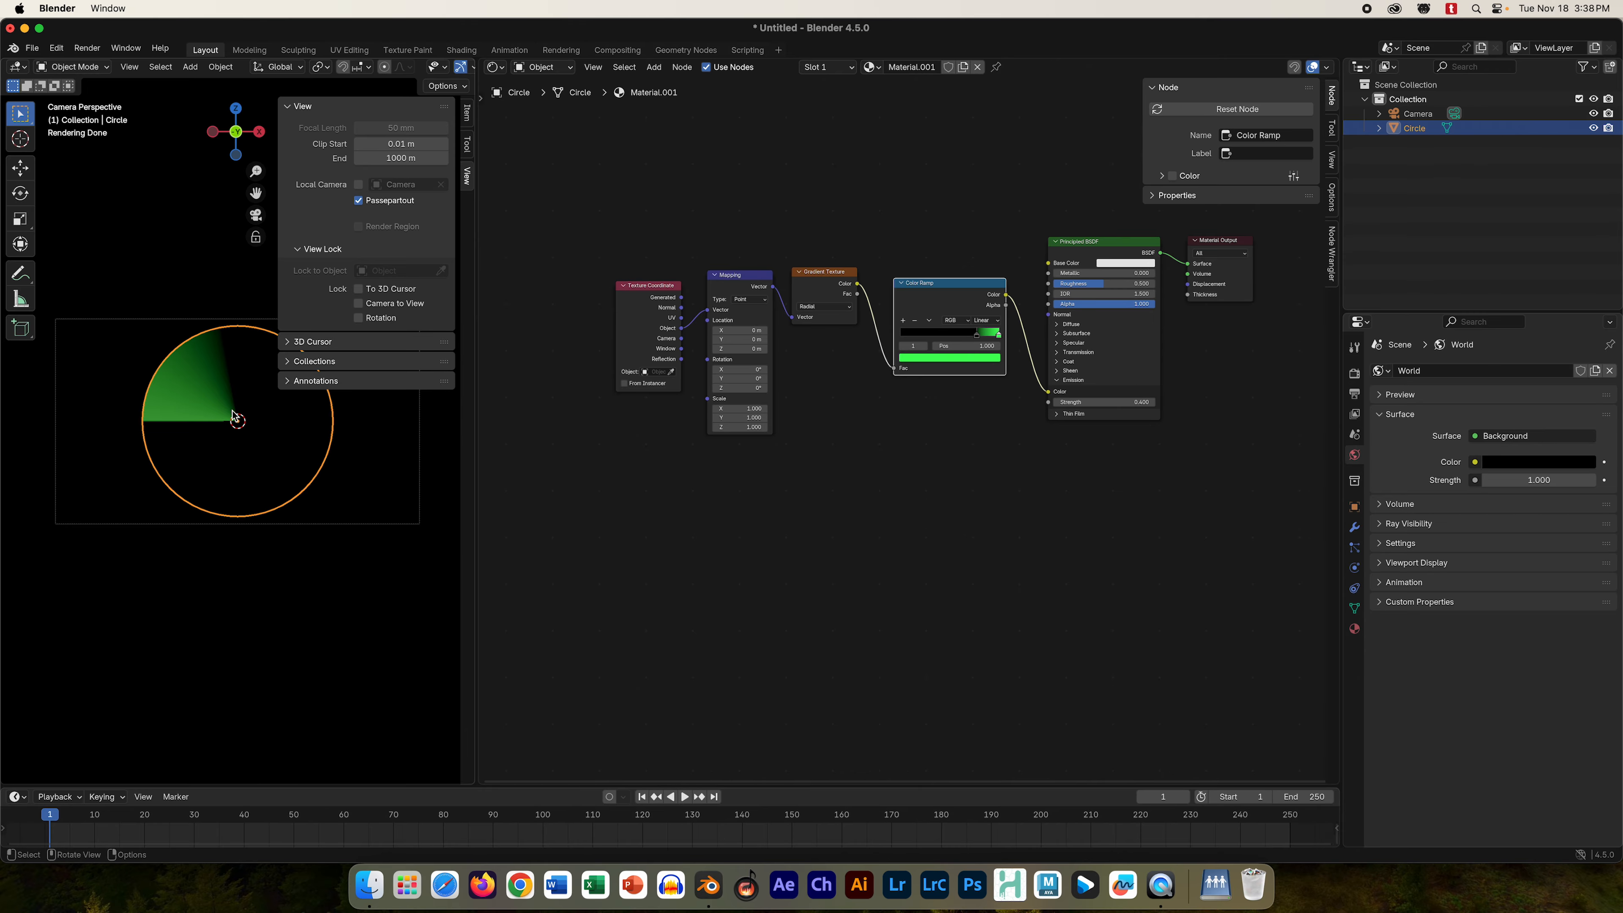
scroll(232, 412, down, 3)
scroll(232, 411, up, 5)
scroll(230, 411, down, 3)
scroll(228, 415, up, 2)
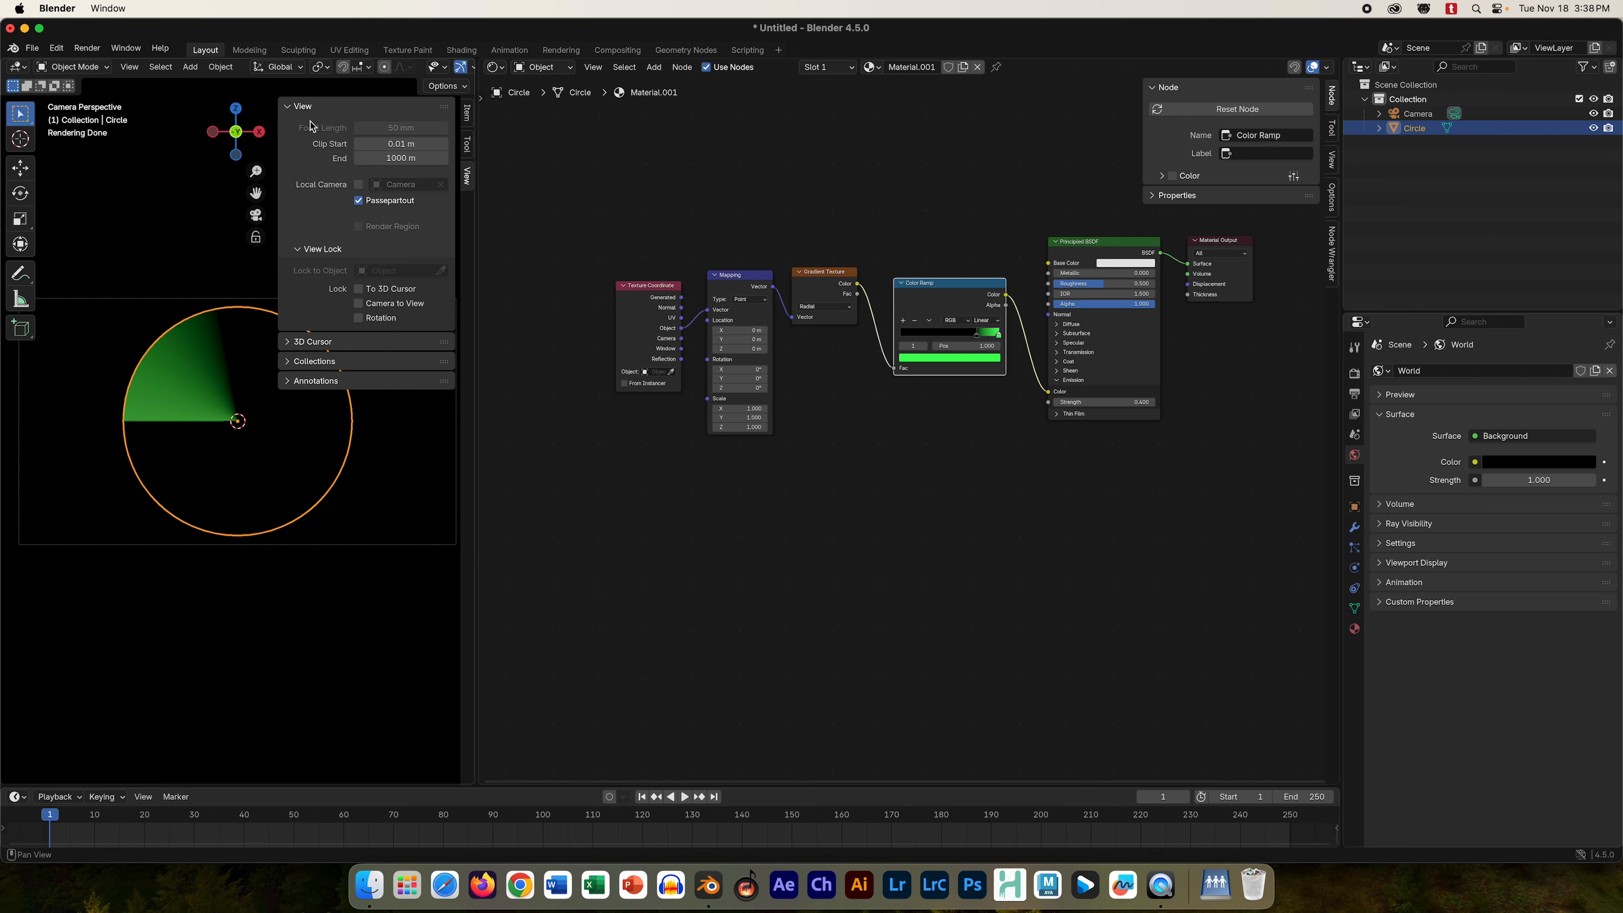
click(294, 106)
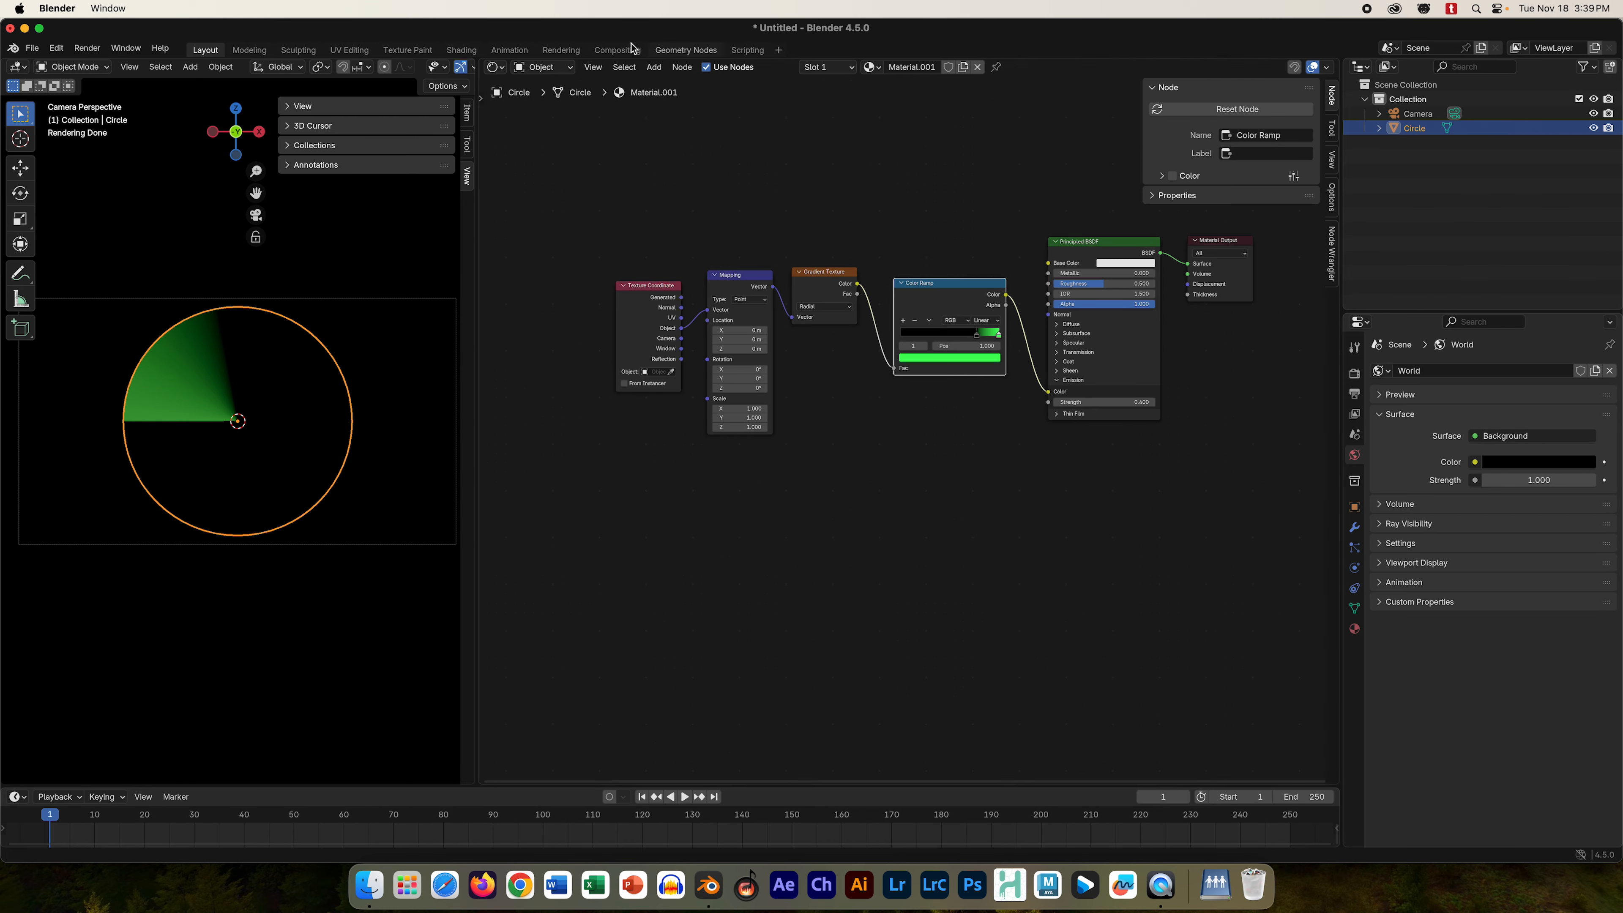
- Add a Voronoi Texture node in the free space below the node row and preview its Distance output on the circle with Node Wrangler
click(651, 69)
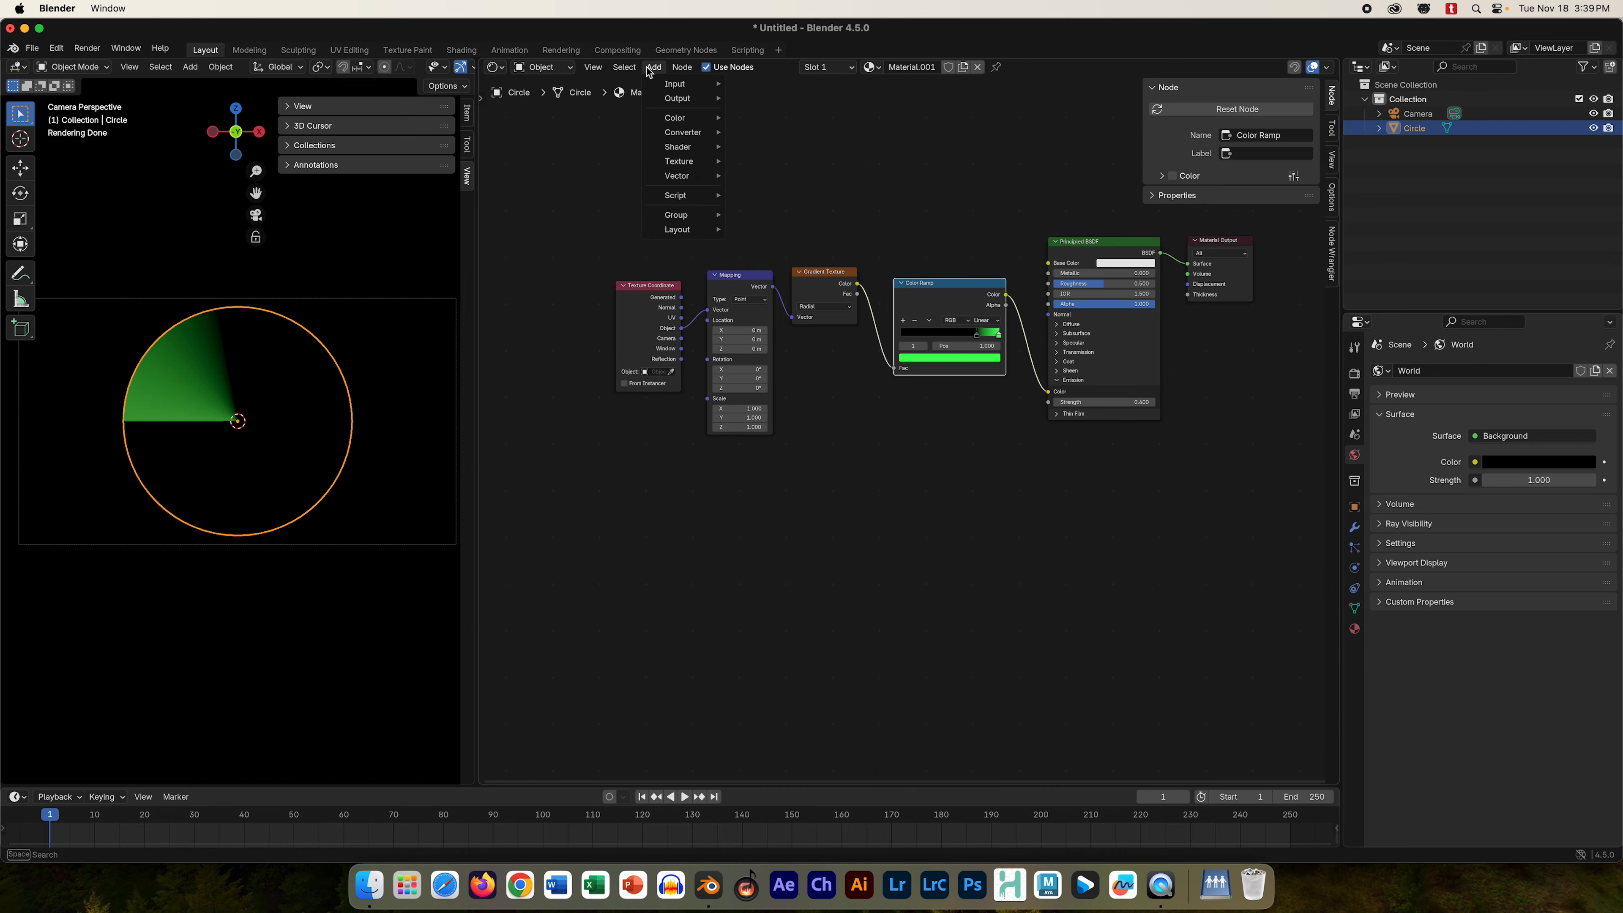
text(vor)
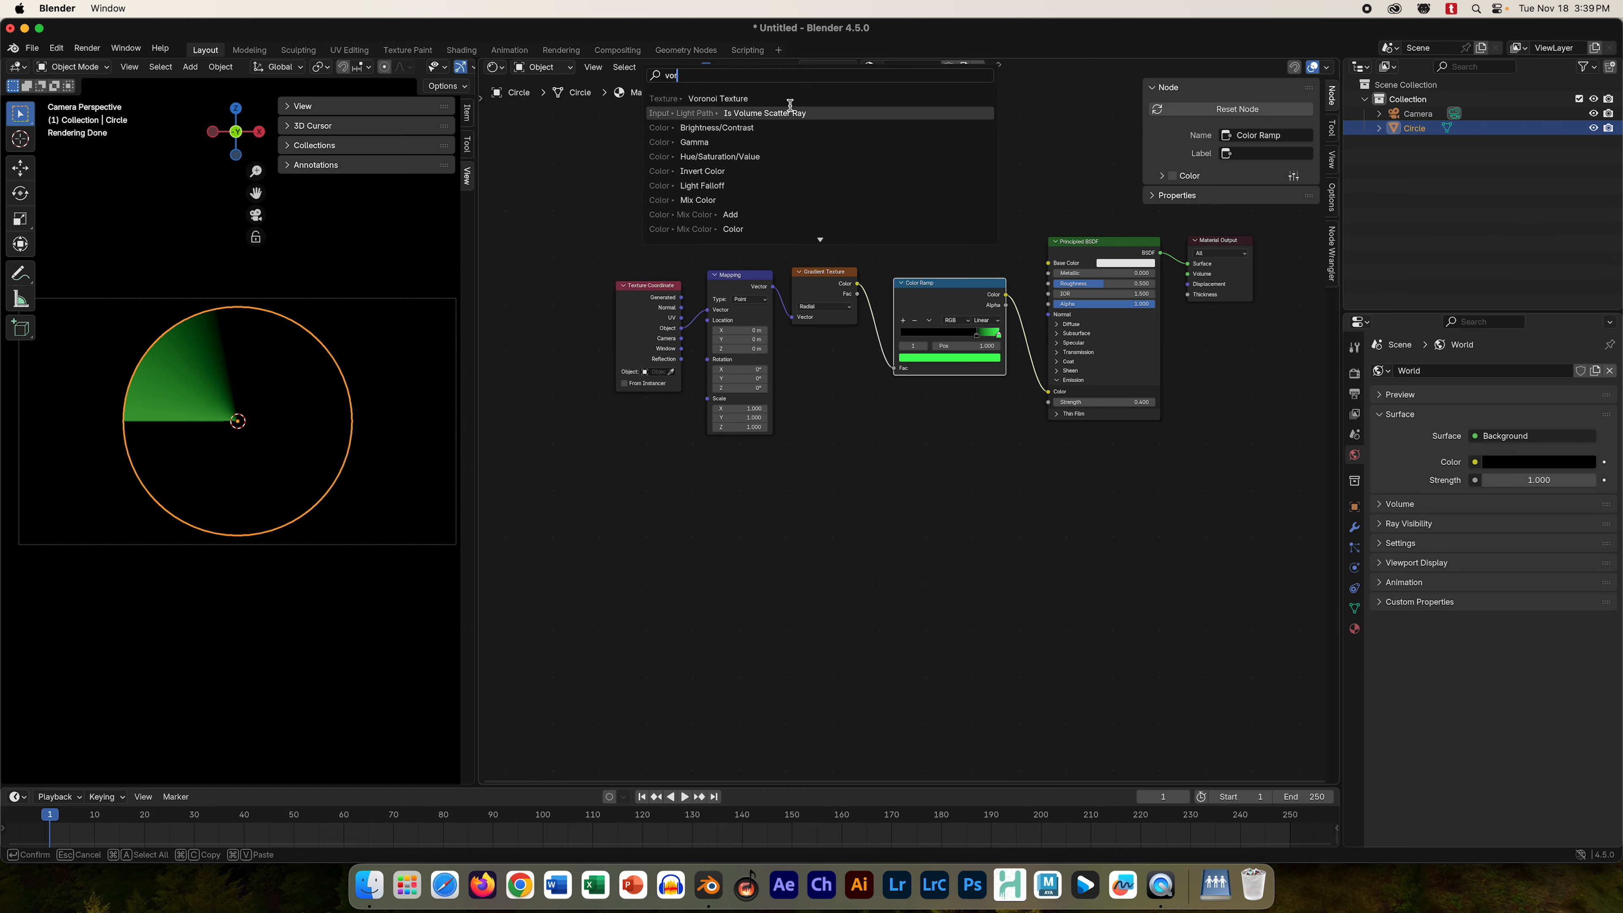
click(748, 99)
click(775, 499)
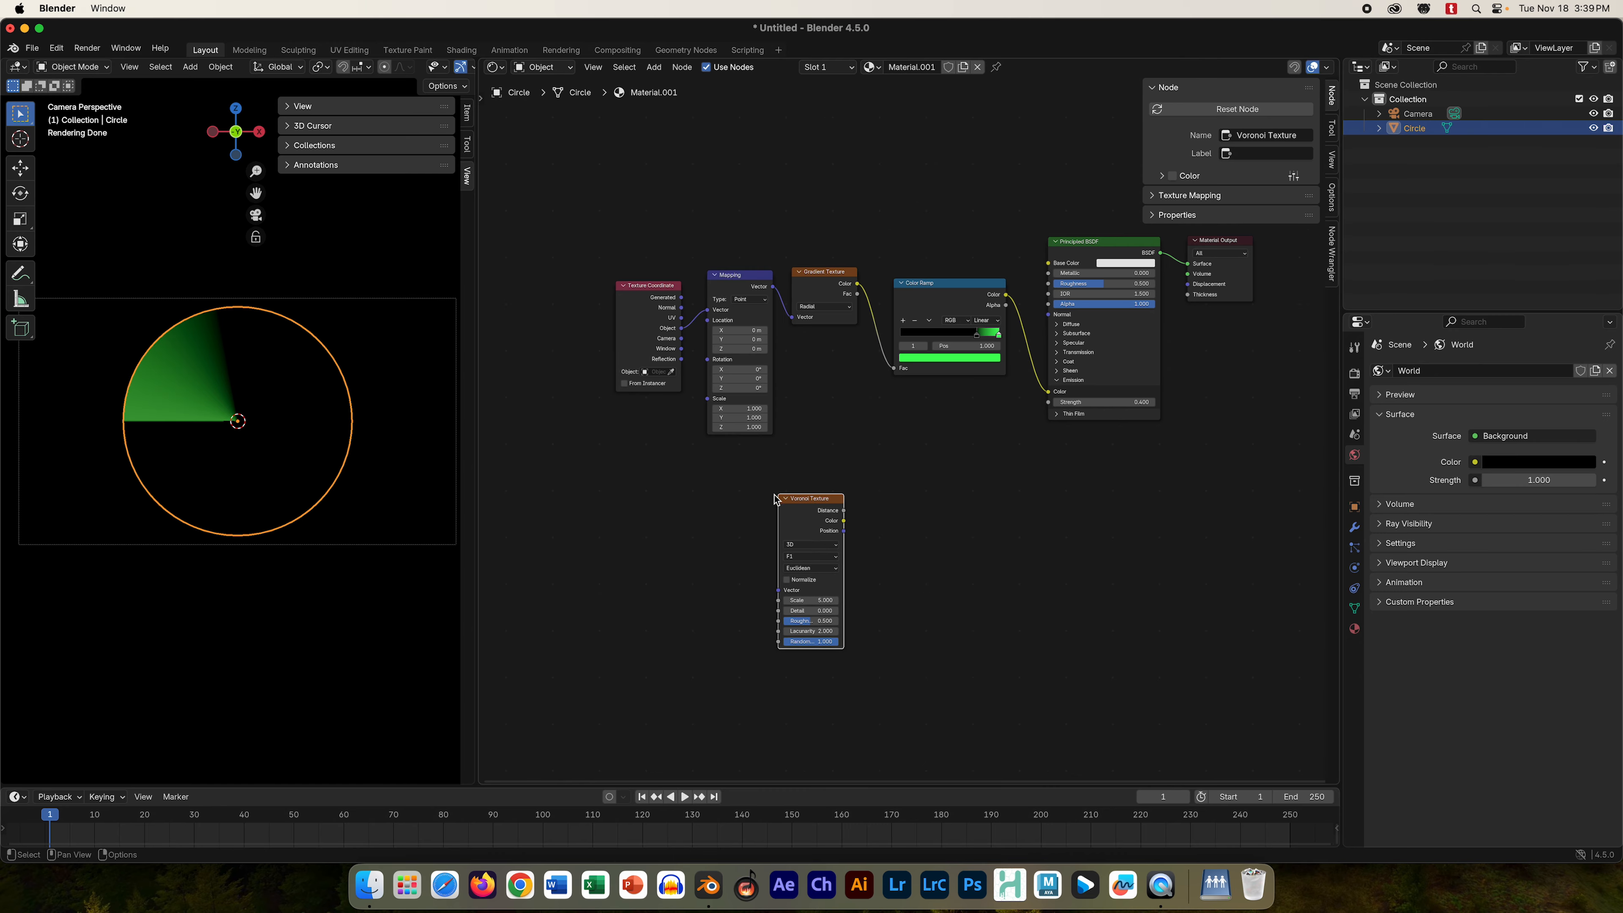
drag(823, 499, 818, 510)
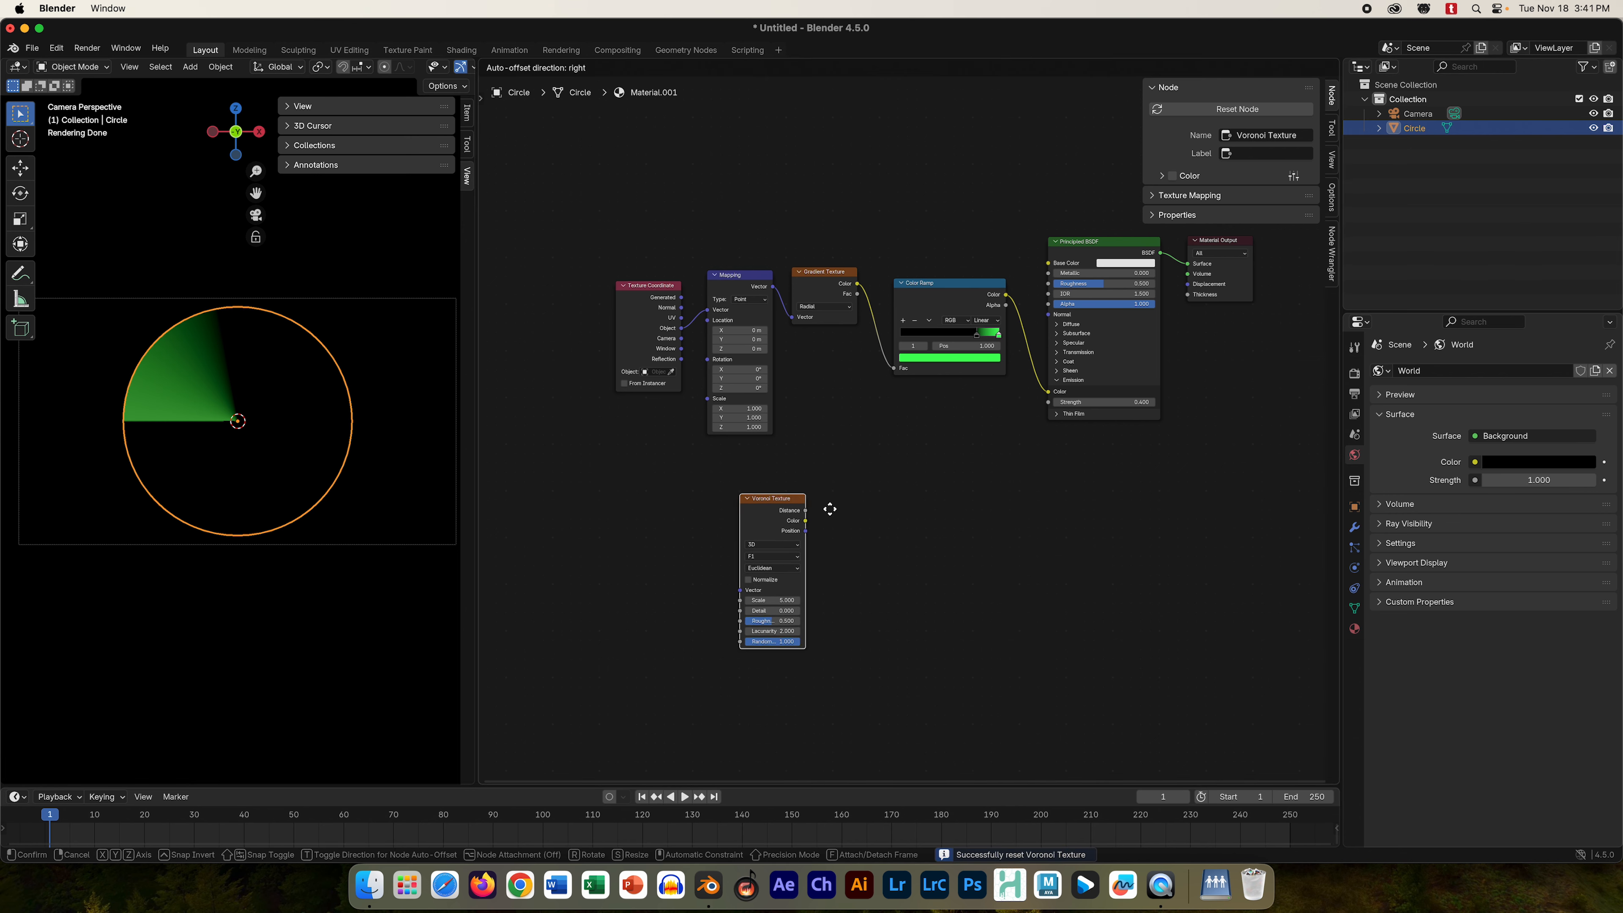
mouse_move(824, 511)
mouse_down()
mouse_move(793, 530)
mouse_move(808, 539)
mouse_up()
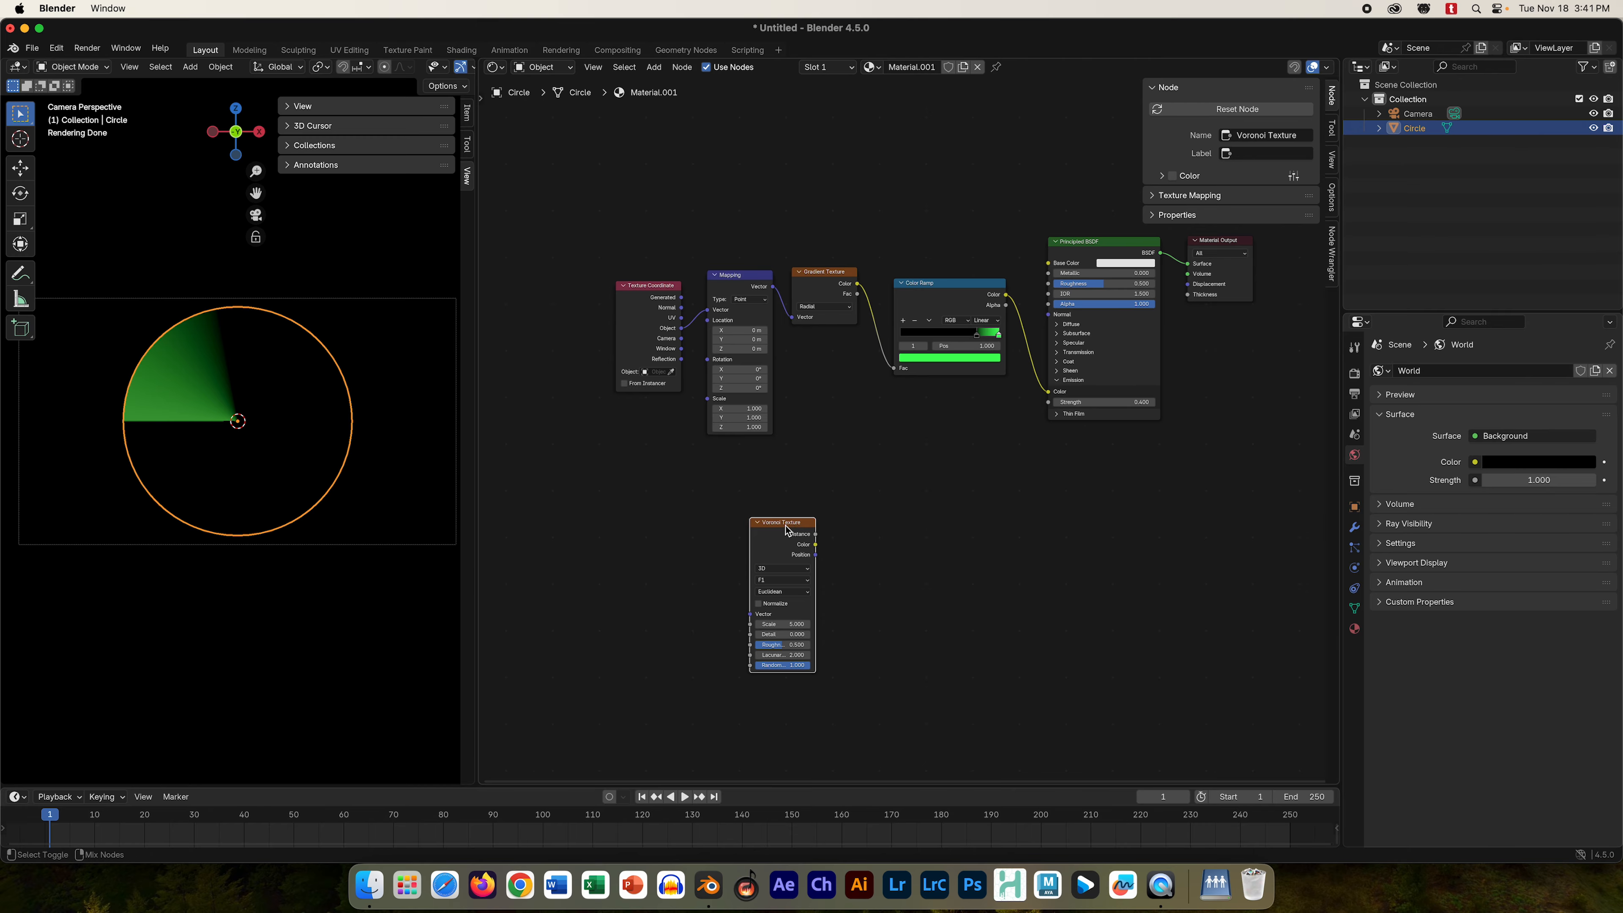
ctrl+shift+click(789, 530)
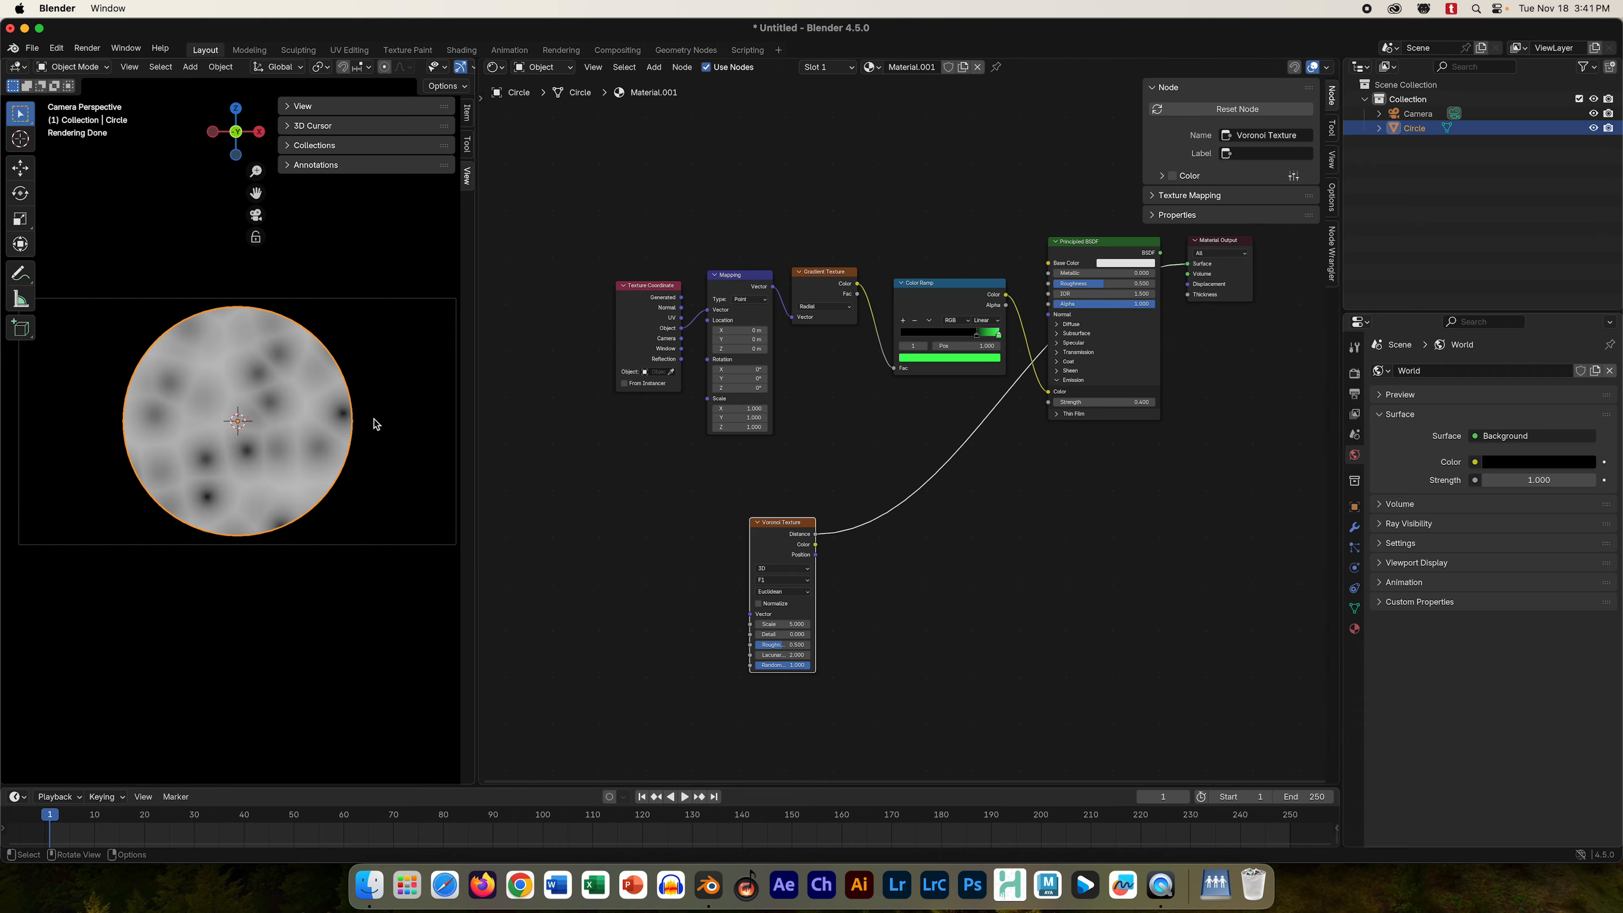
- Raise the Voronoi Texture's Scale to about 11.8 and set its Roughness and Lacunarity to 0
drag(785, 625, 892, 625)
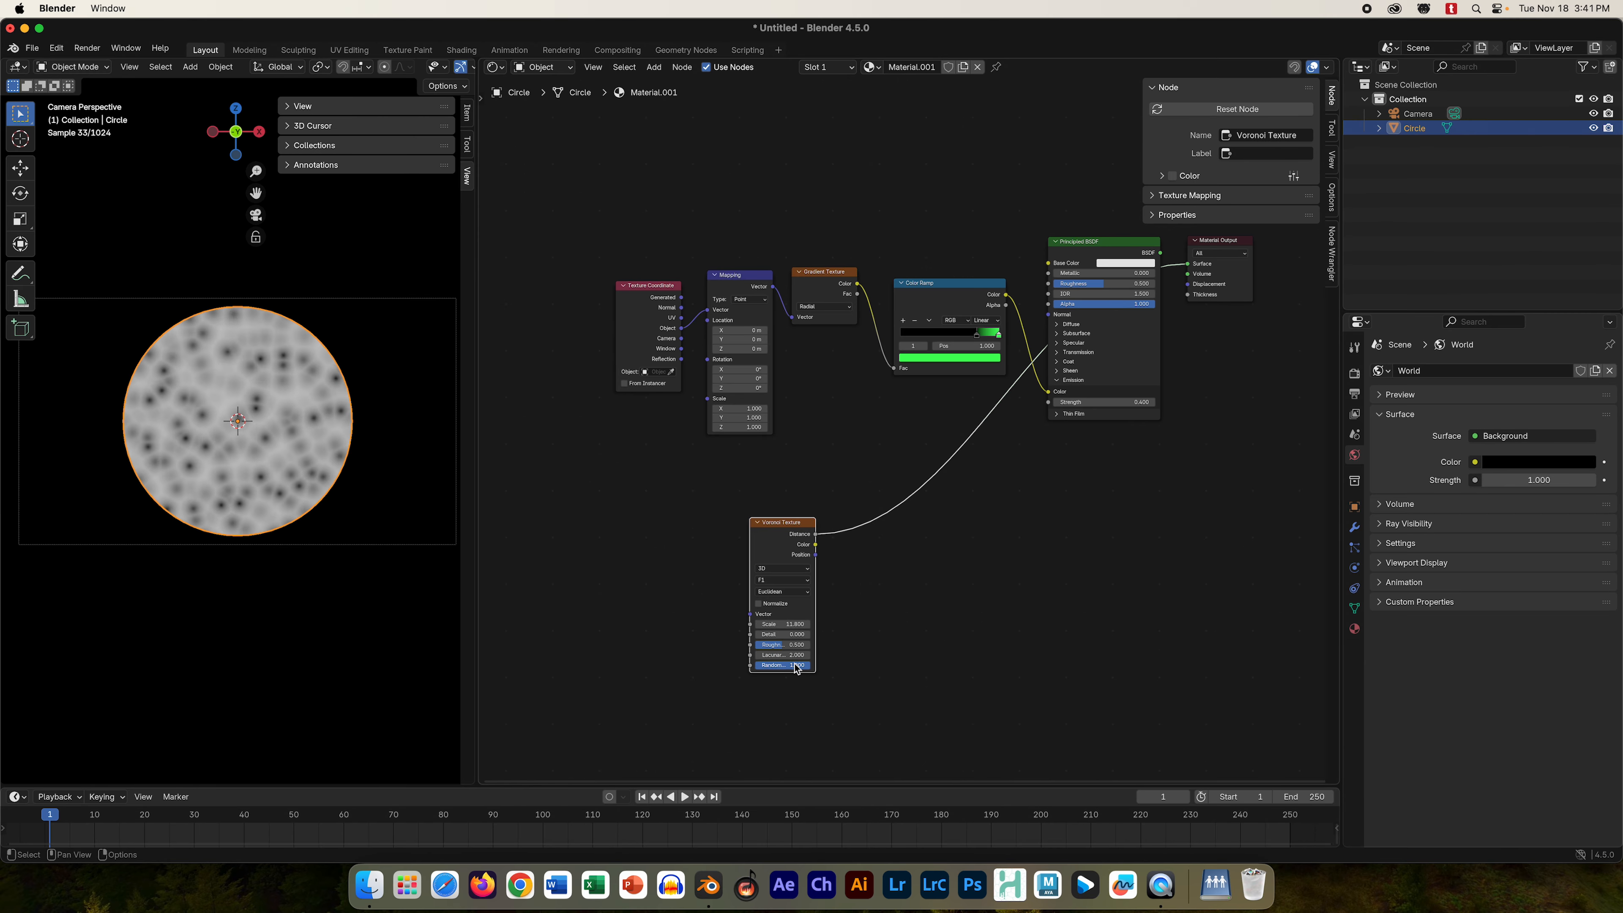
mouse_move(788, 644)
mouse_down()
mouse_move(754, 645)
mouse_move(763, 668)
mouse_move(808, 665)
mouse_up()
- Add a second Color Ramp node and insert it on the link coming from the Voronoi Texture's Distance output
click(654, 67)
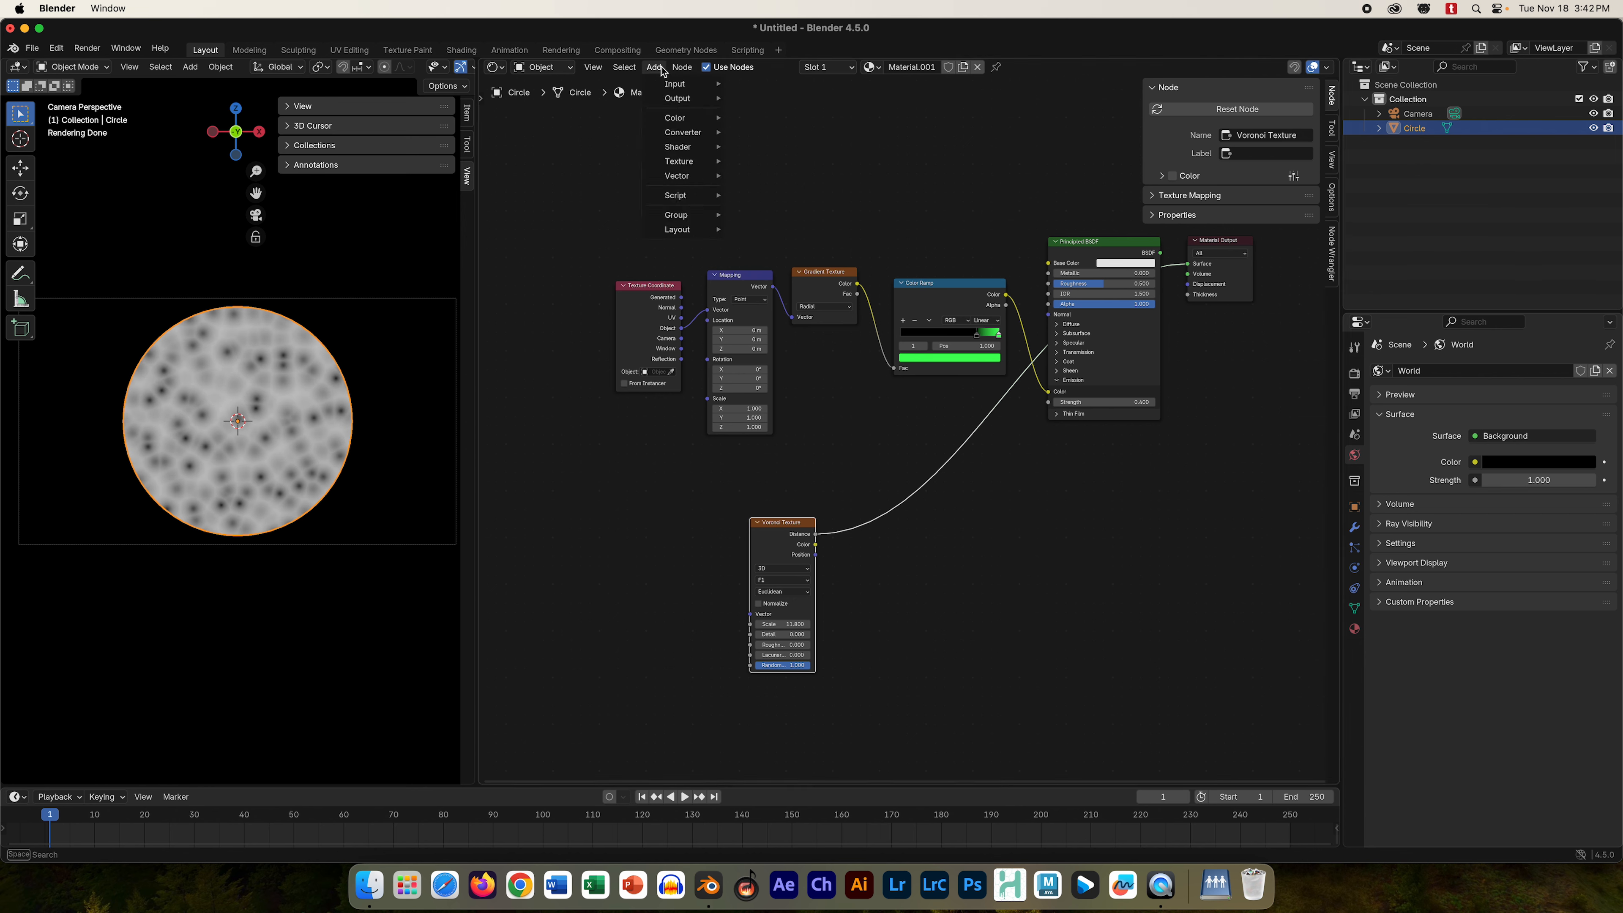
mouse_move(682, 66)
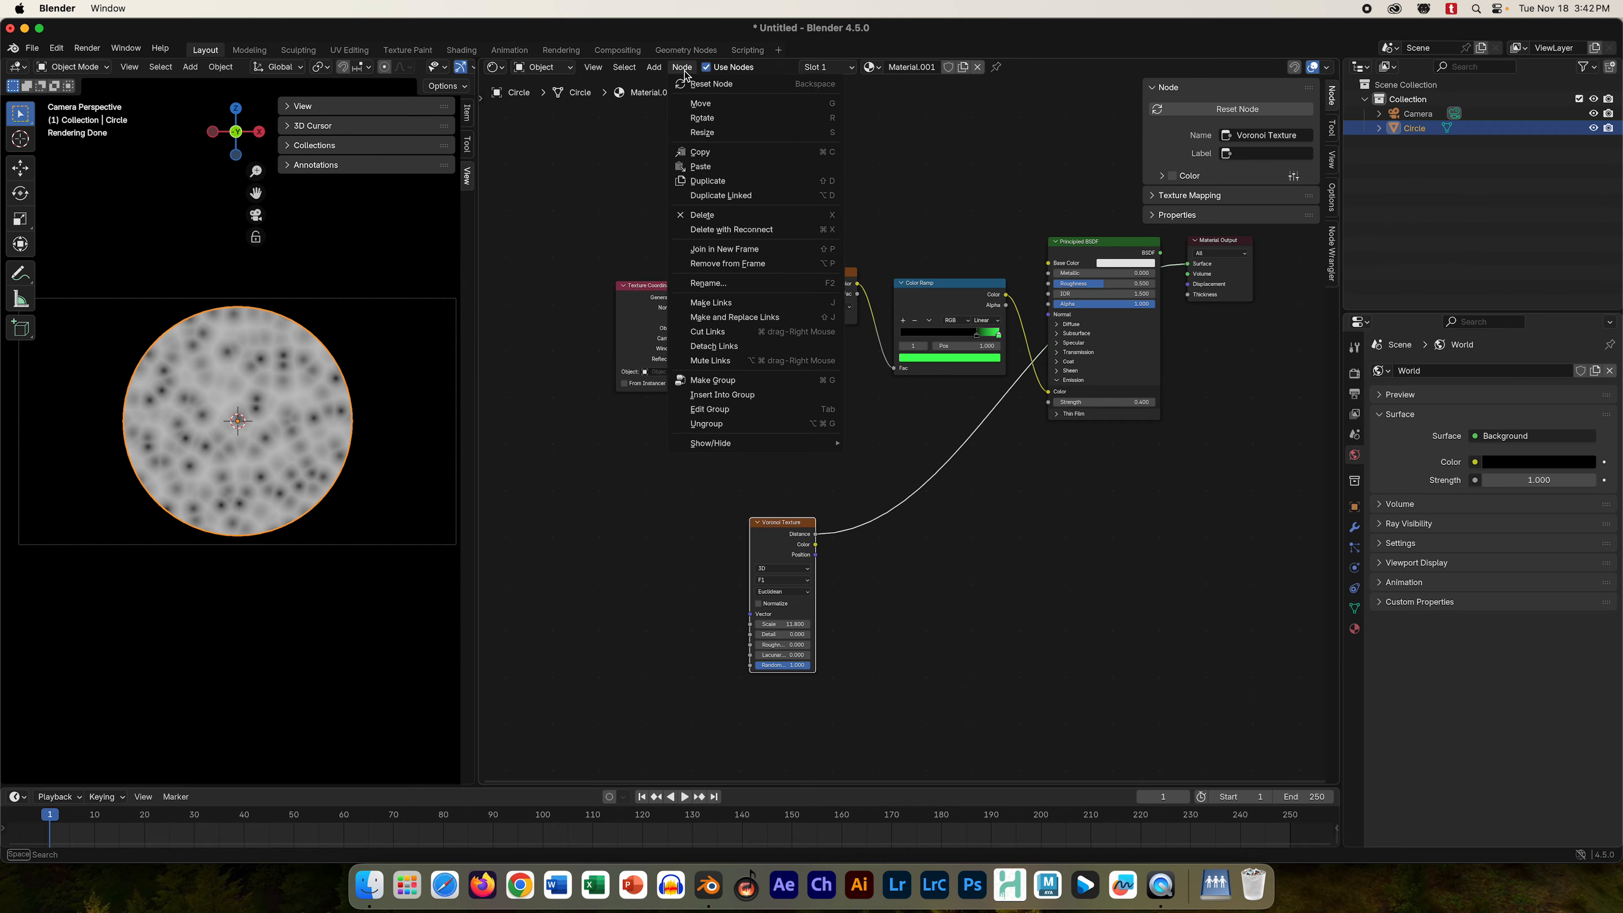
click(650, 68)
text(ramp)
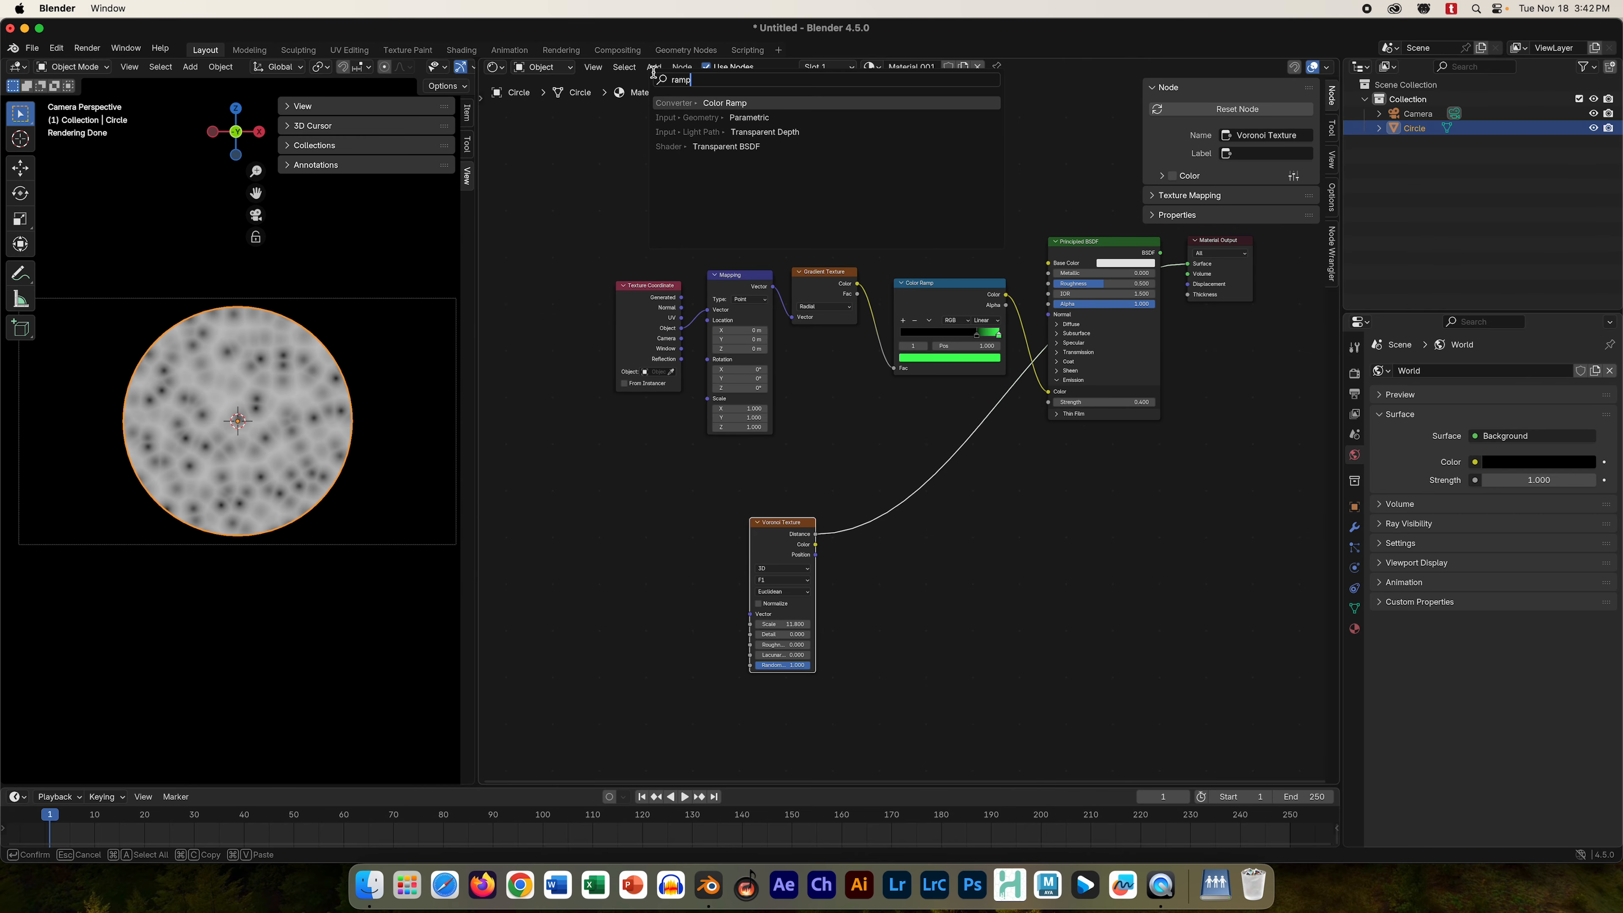
click(669, 102)
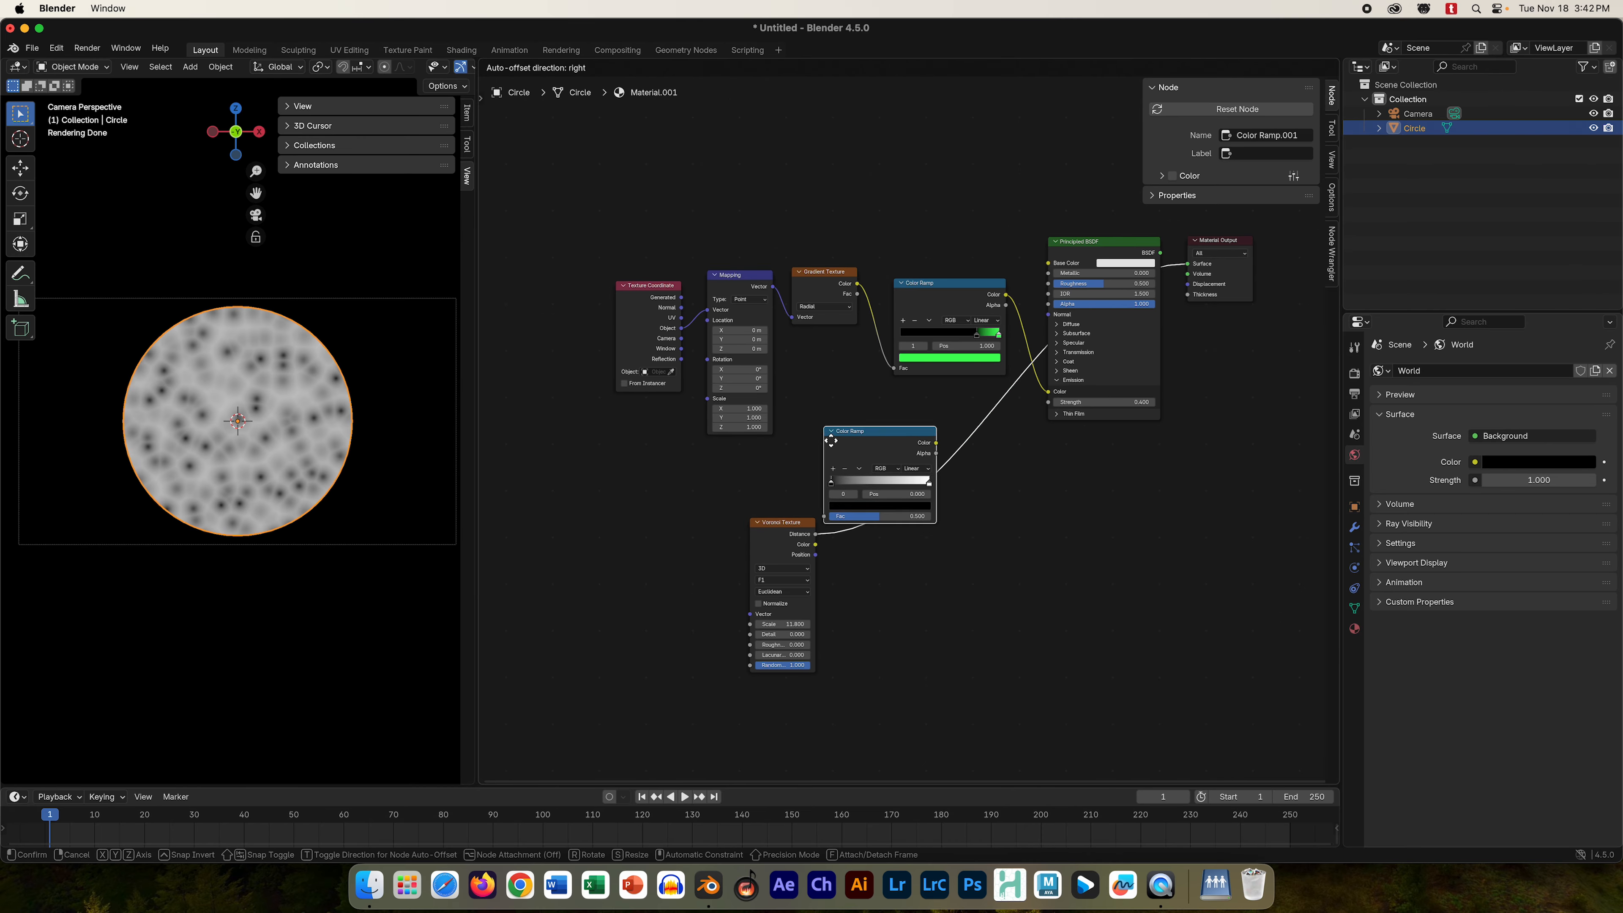
click(849, 454)
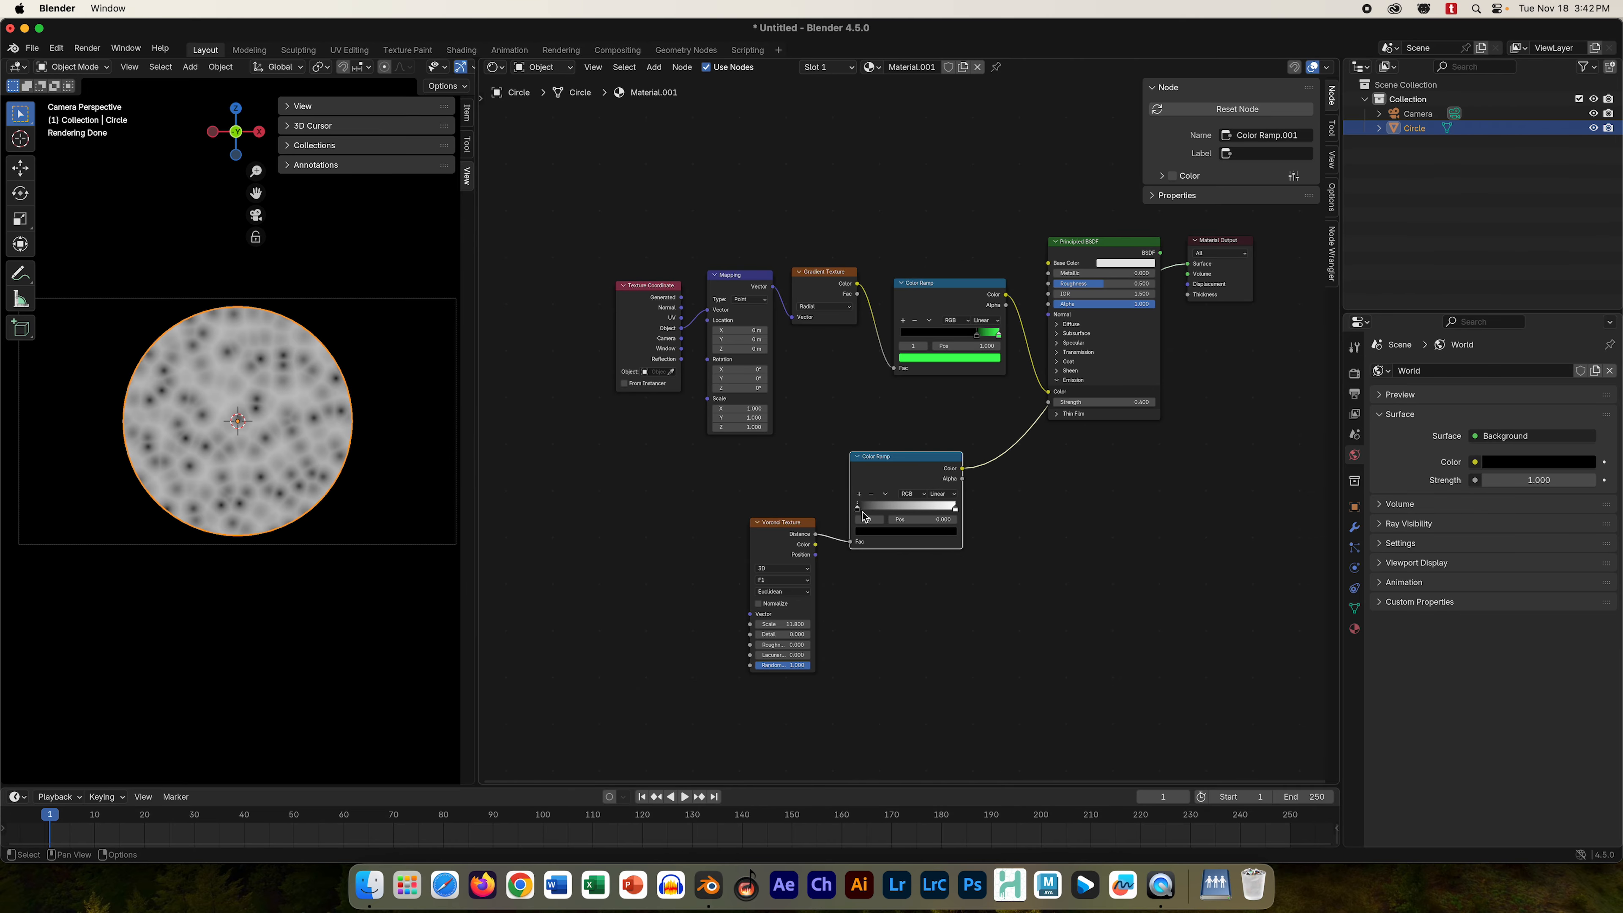
- Invert the Voronoi Color Ramp to white-to-black with the black stop near 0.2, and reduce the Voronoi Scale to about 3
drag(857, 507, 896, 518)
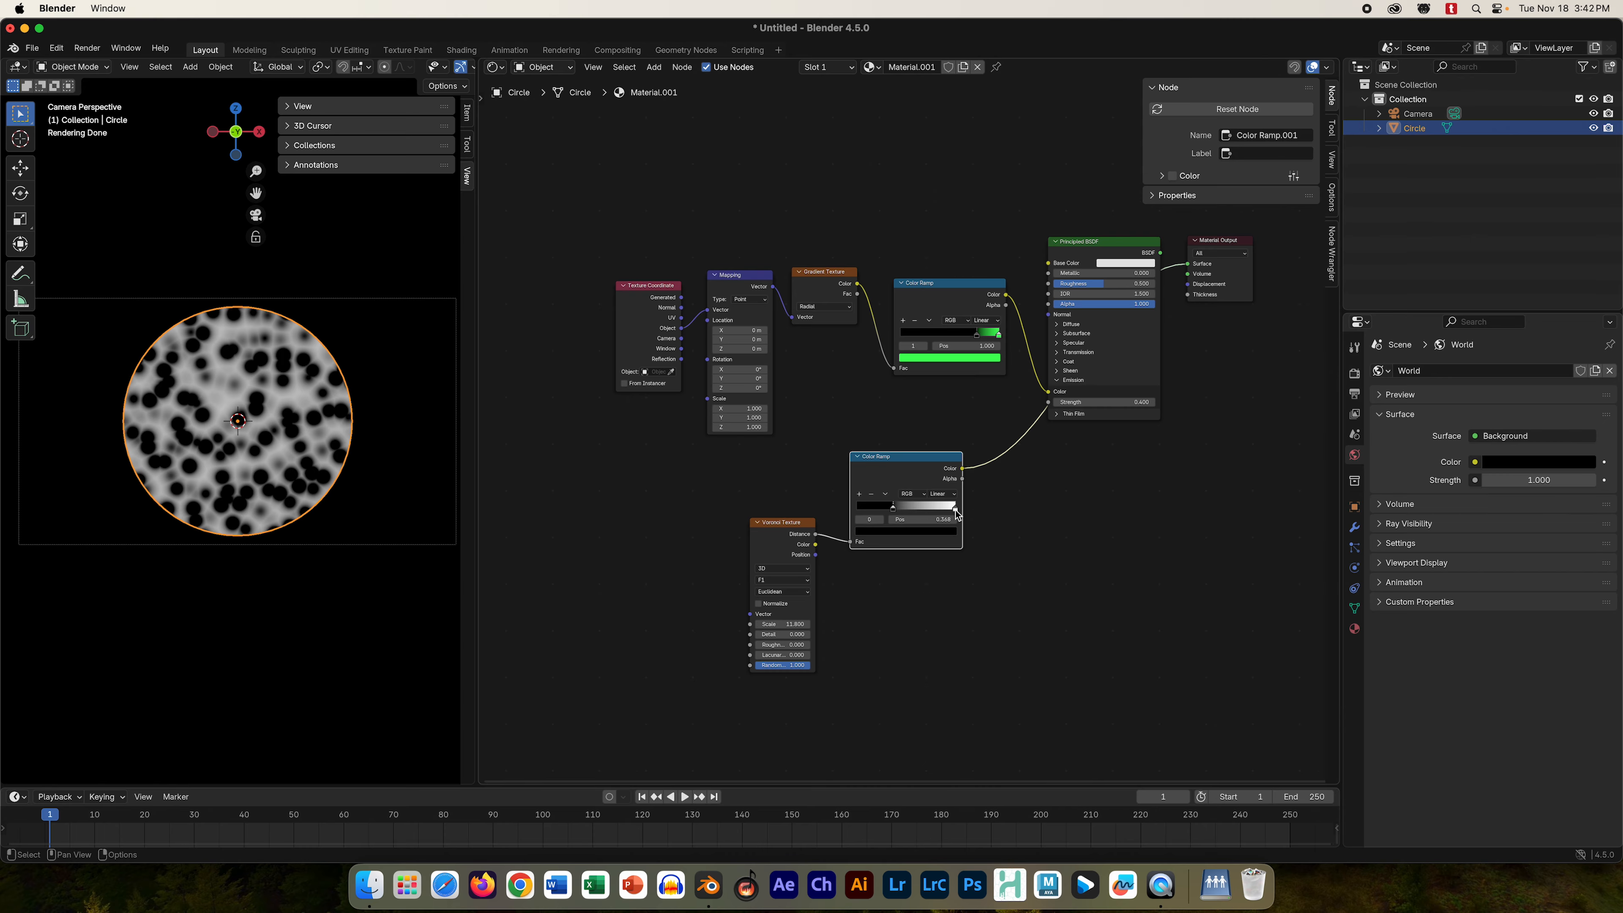
drag(956, 511, 877, 512)
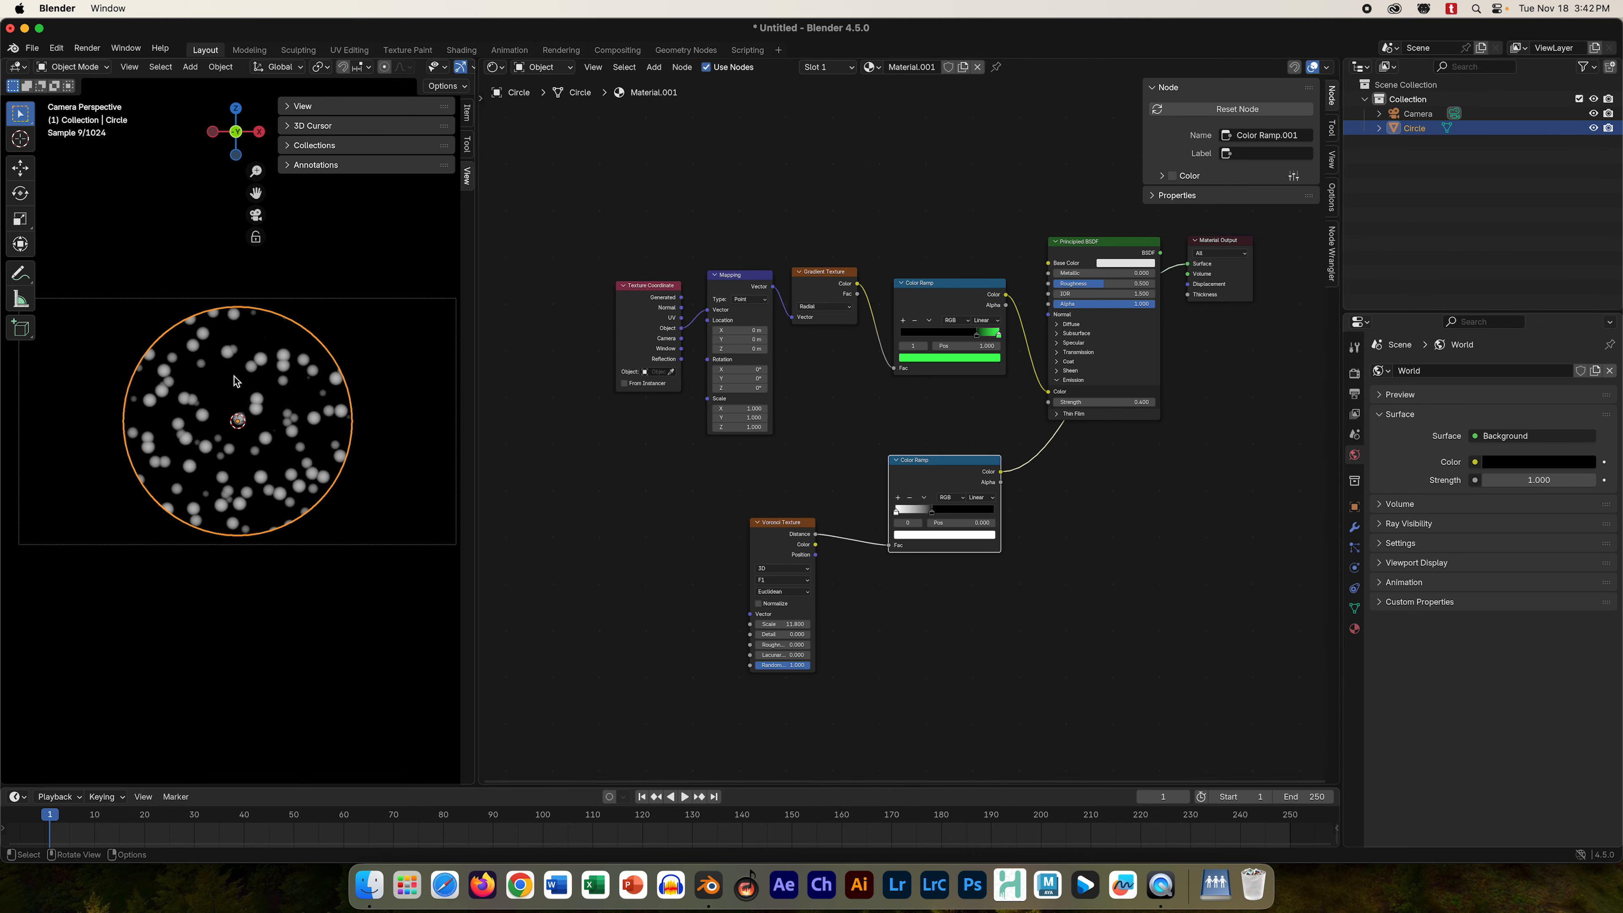
drag(931, 514, 914, 511)
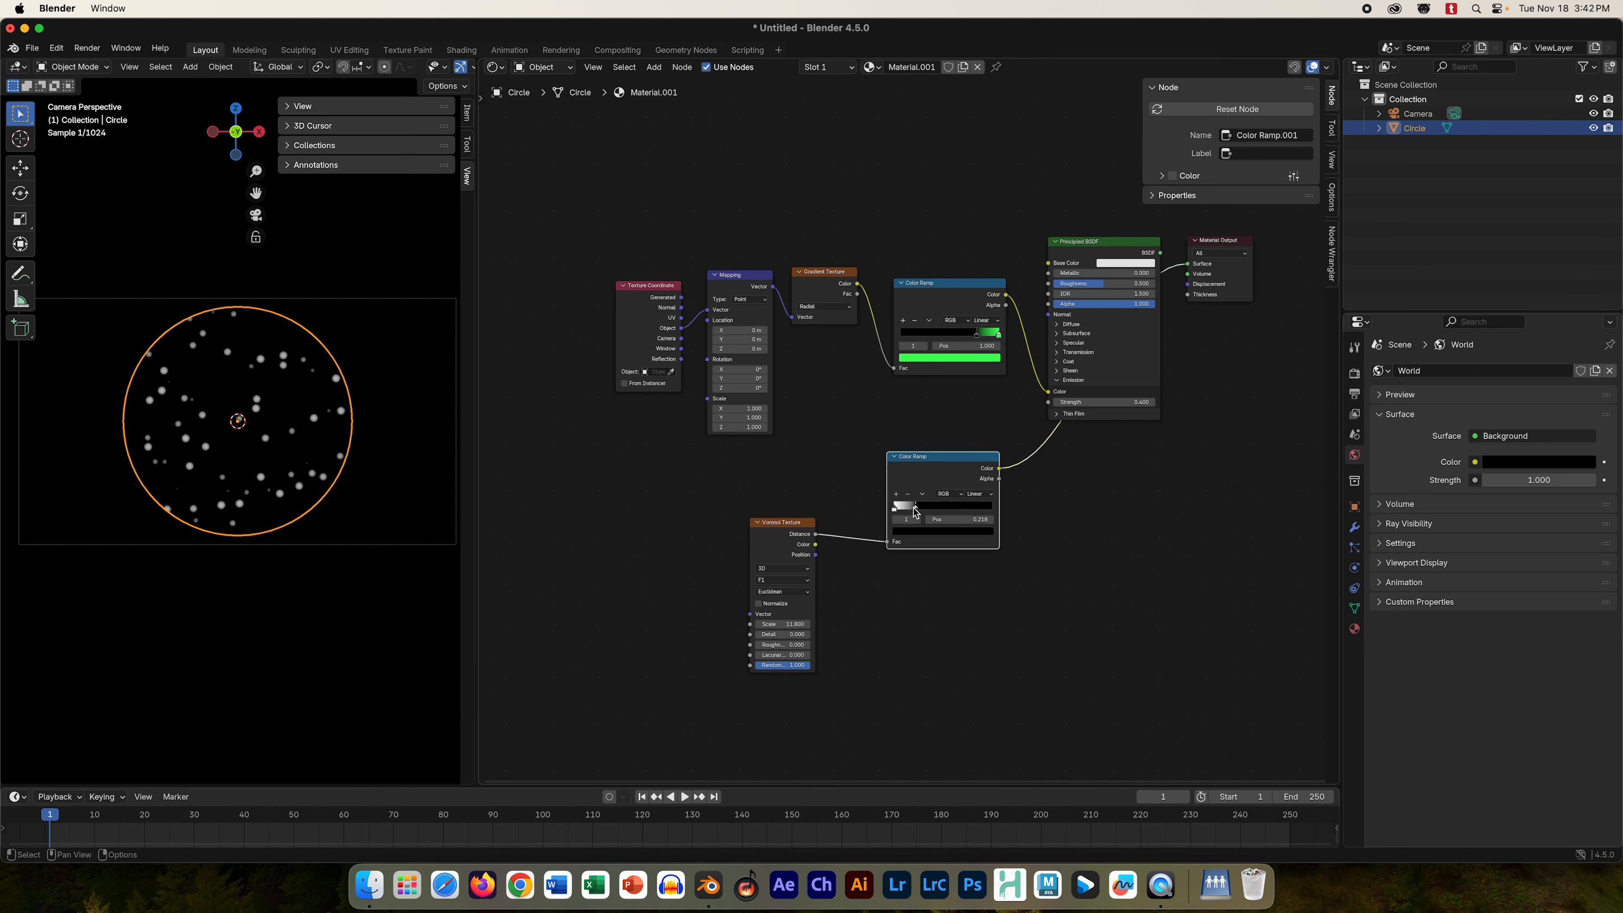
drag(797, 625, 741, 625)
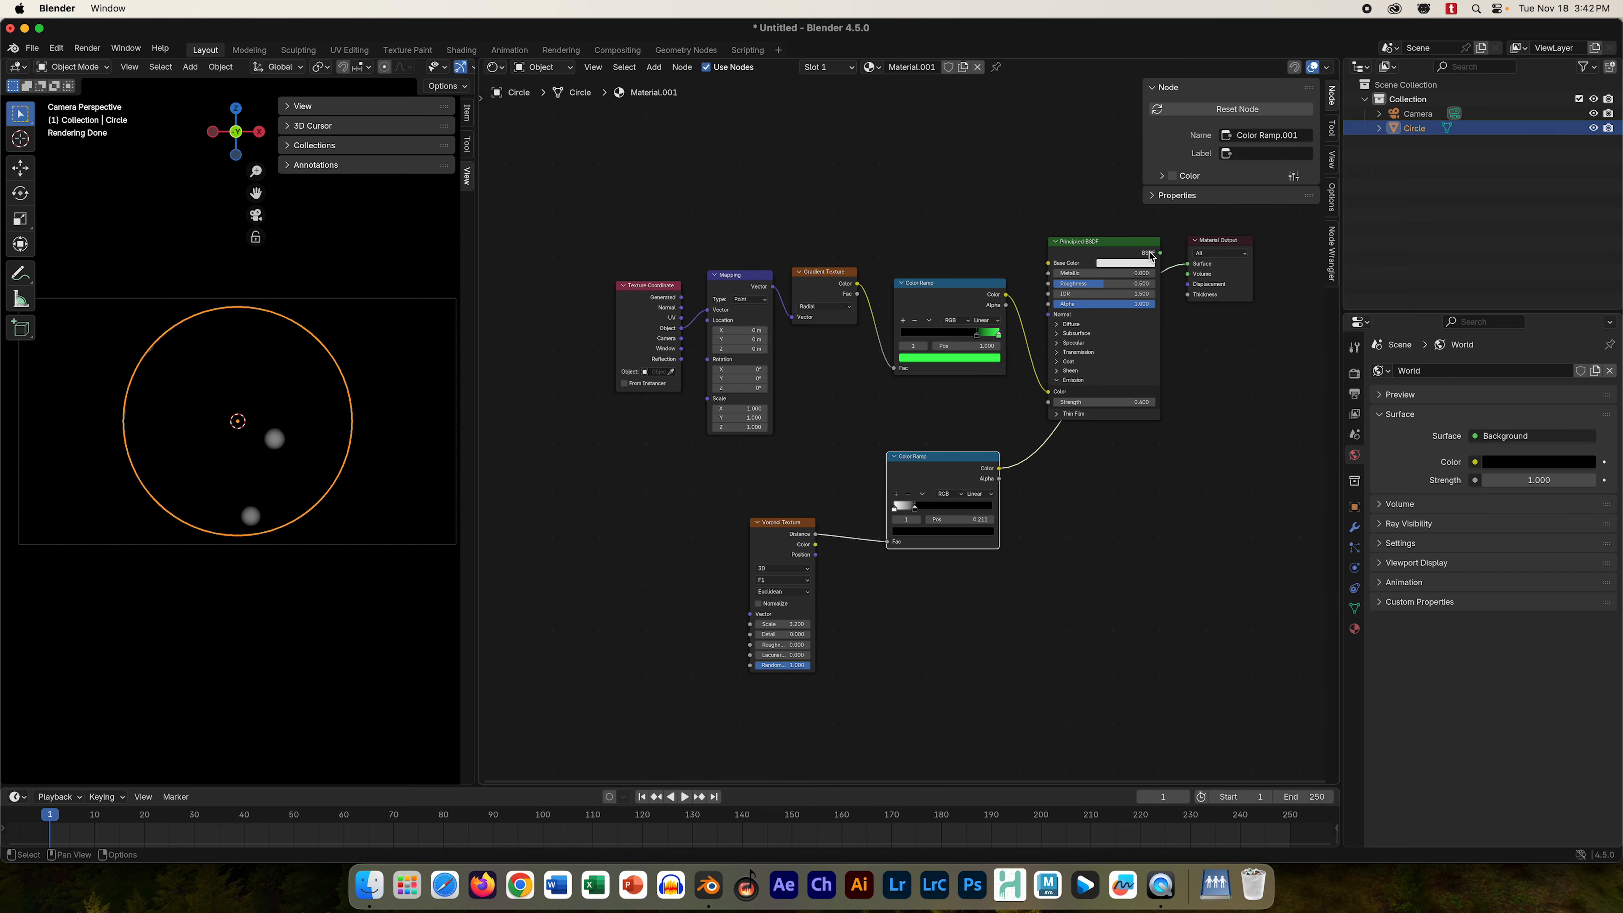
- Reconnect the Principled BSDF to the Material Output's Surface and move the two Color Ramp nodes farther apart
drag(1161, 253, 1188, 263)
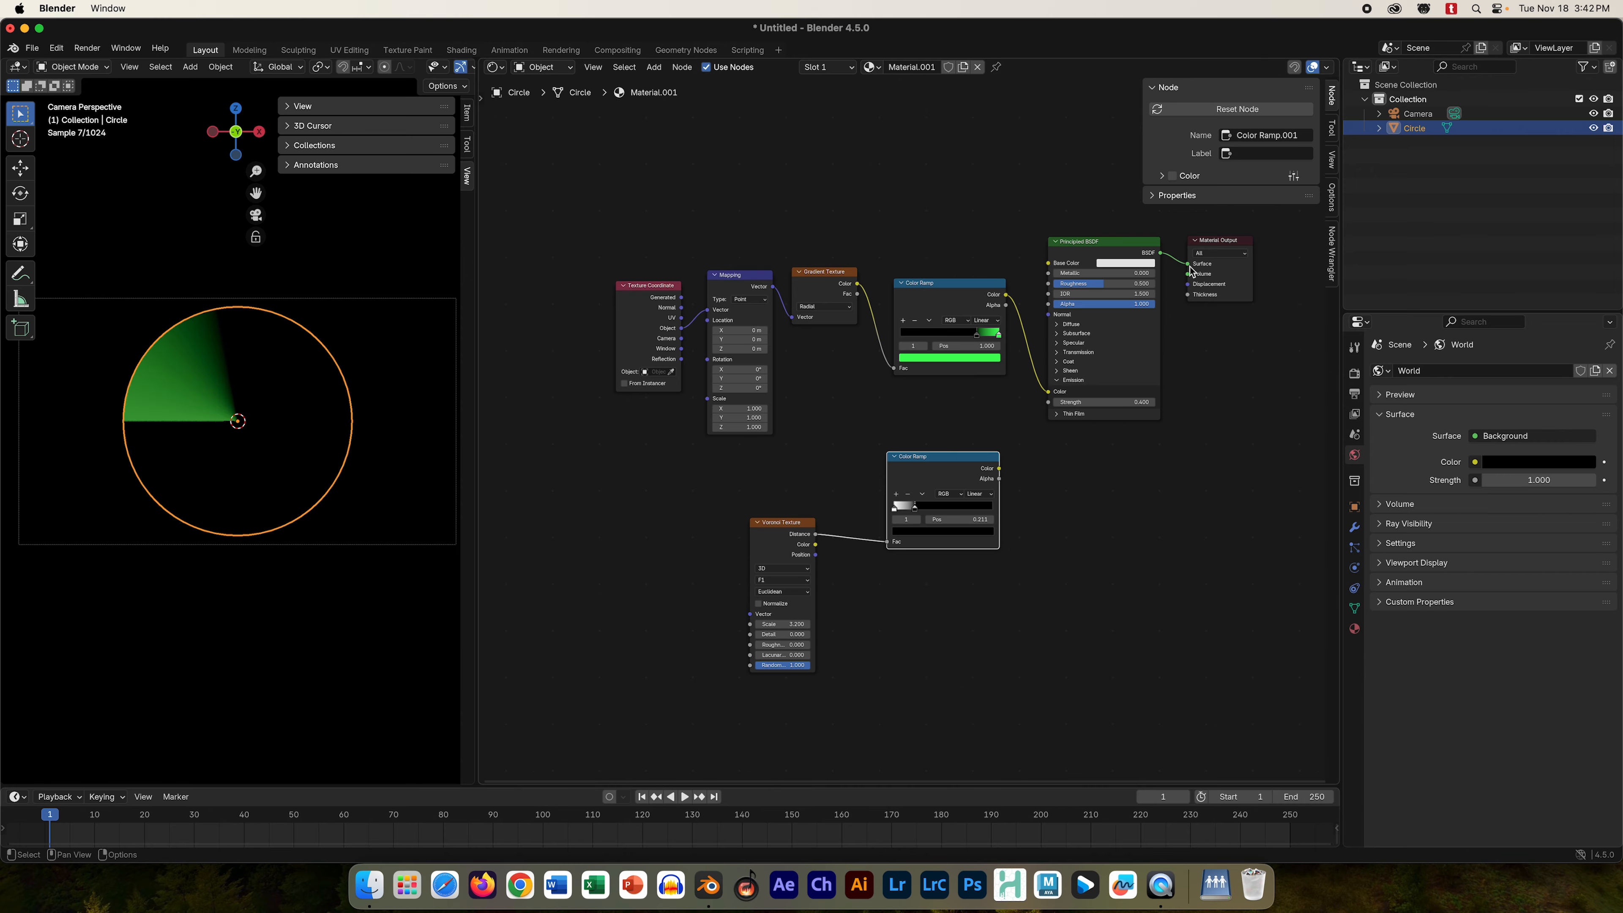
mouse_move(924, 455)
mouse_down()
mouse_move(923, 440)
mouse_move(906, 476)
mouse_up()
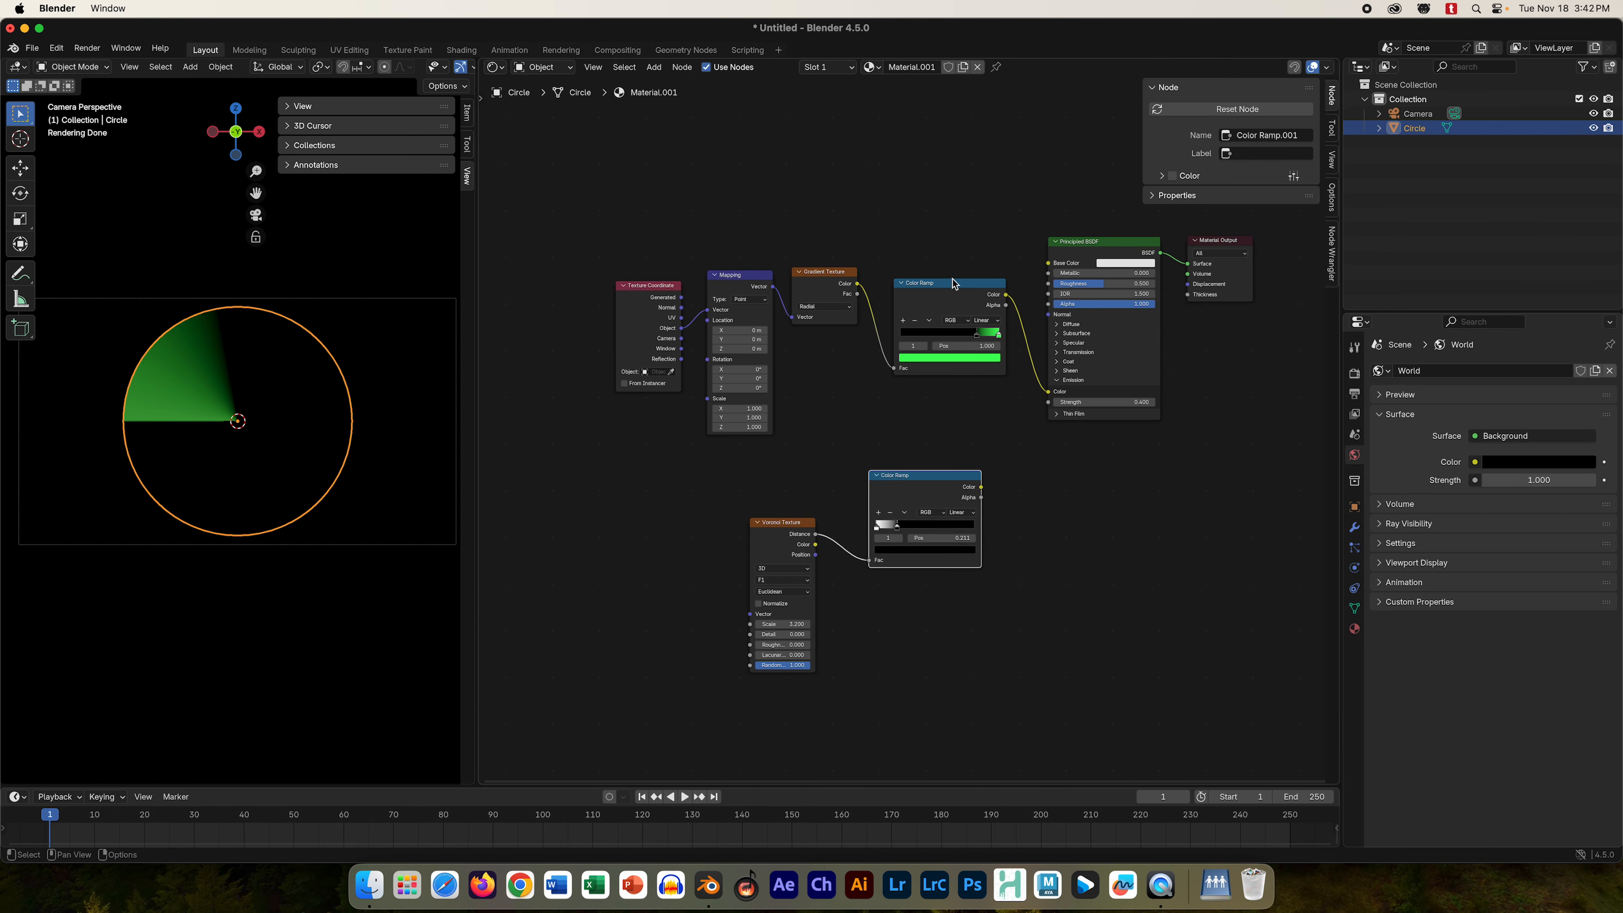
drag(952, 284, 949, 268)
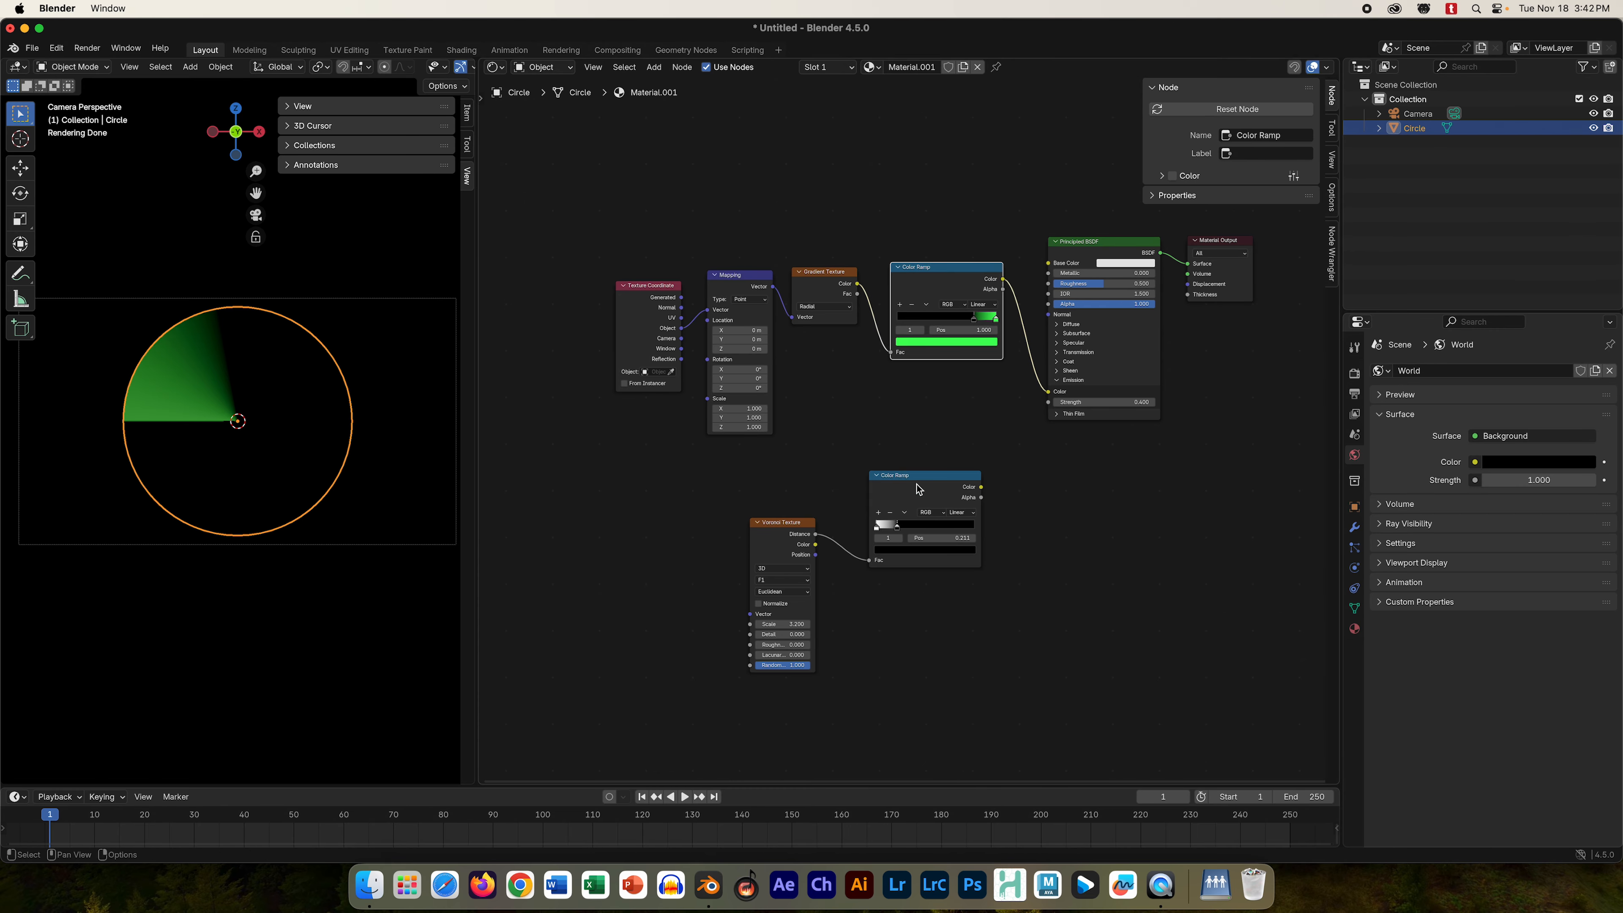
drag(918, 489, 937, 480)
- Add a Mix Color node in Add mode beside the Voronoi Color Ramp, below the Principled BSDF
click(654, 67)
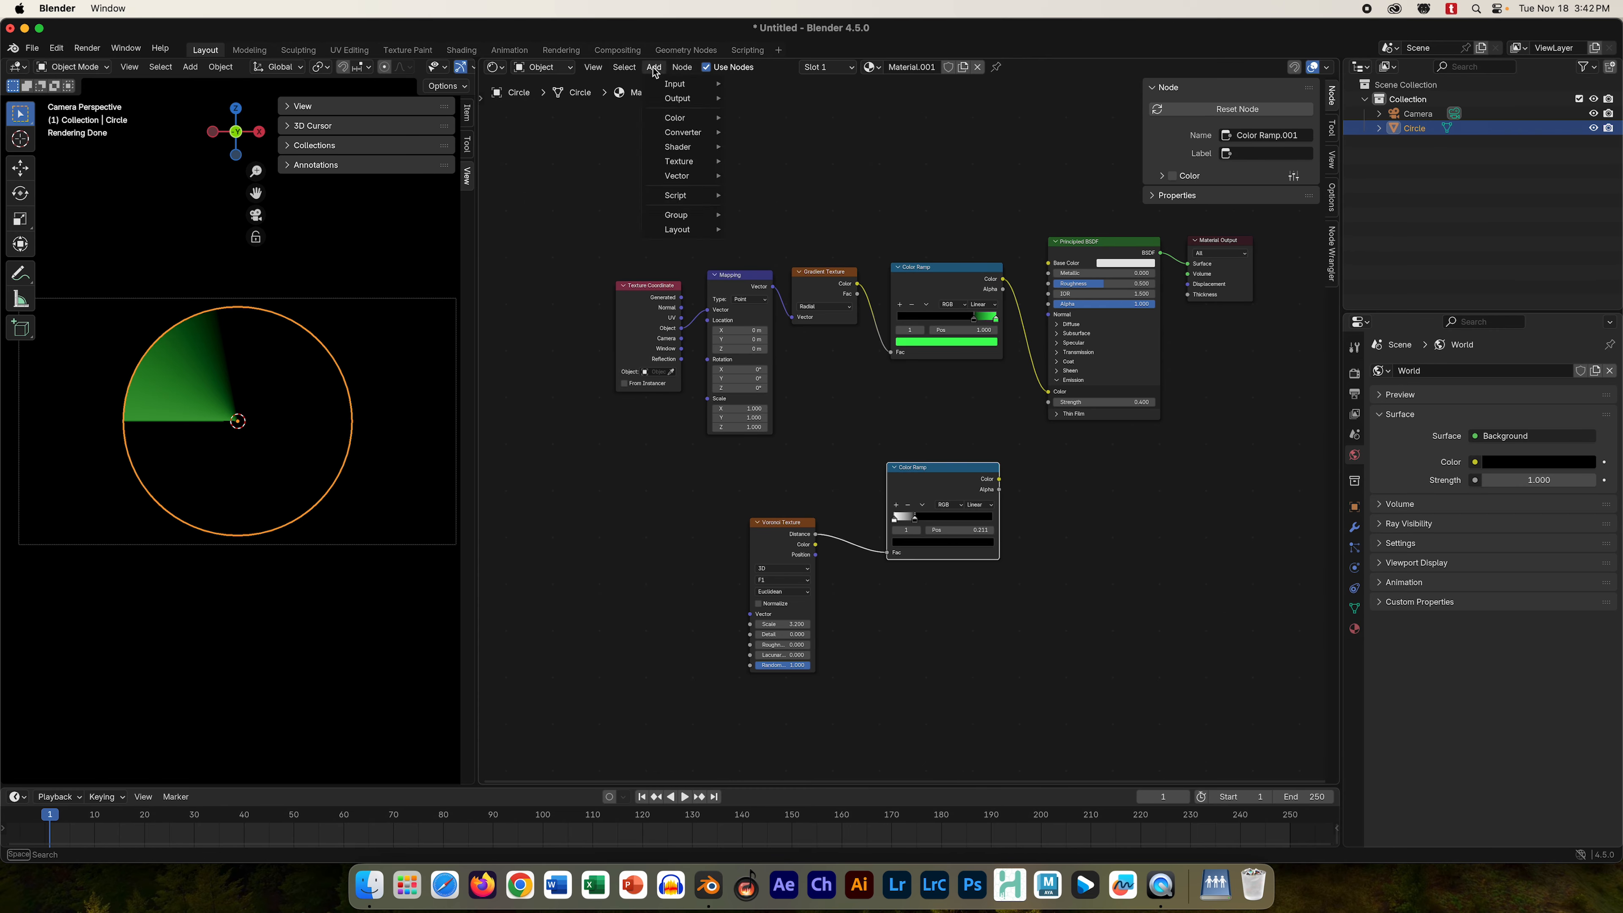
text(add)
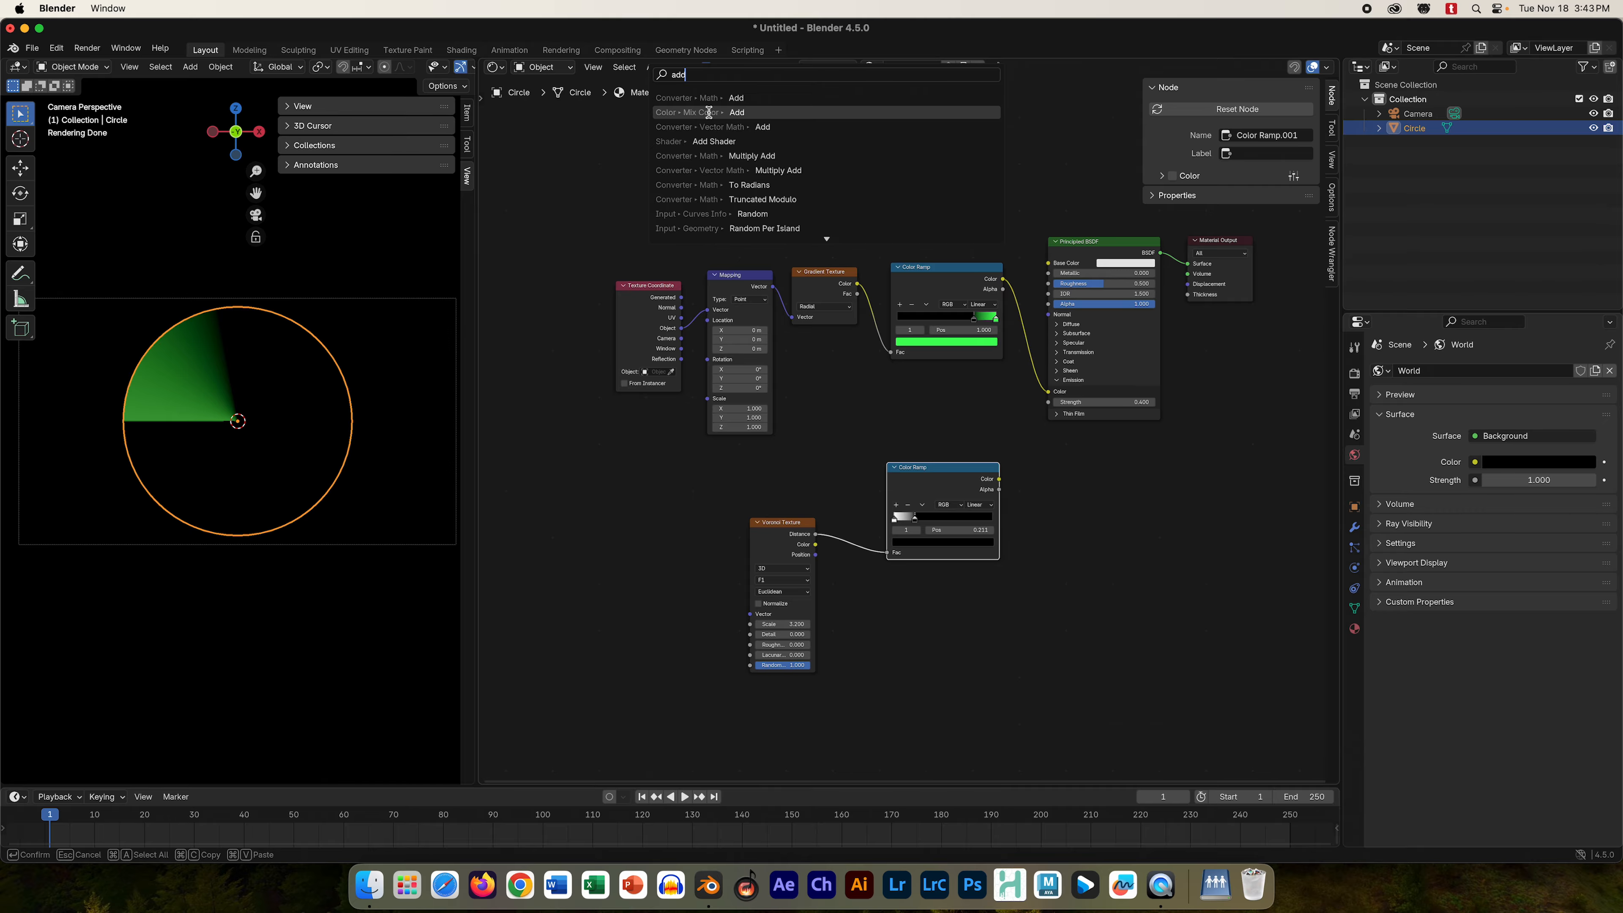
click(798, 112)
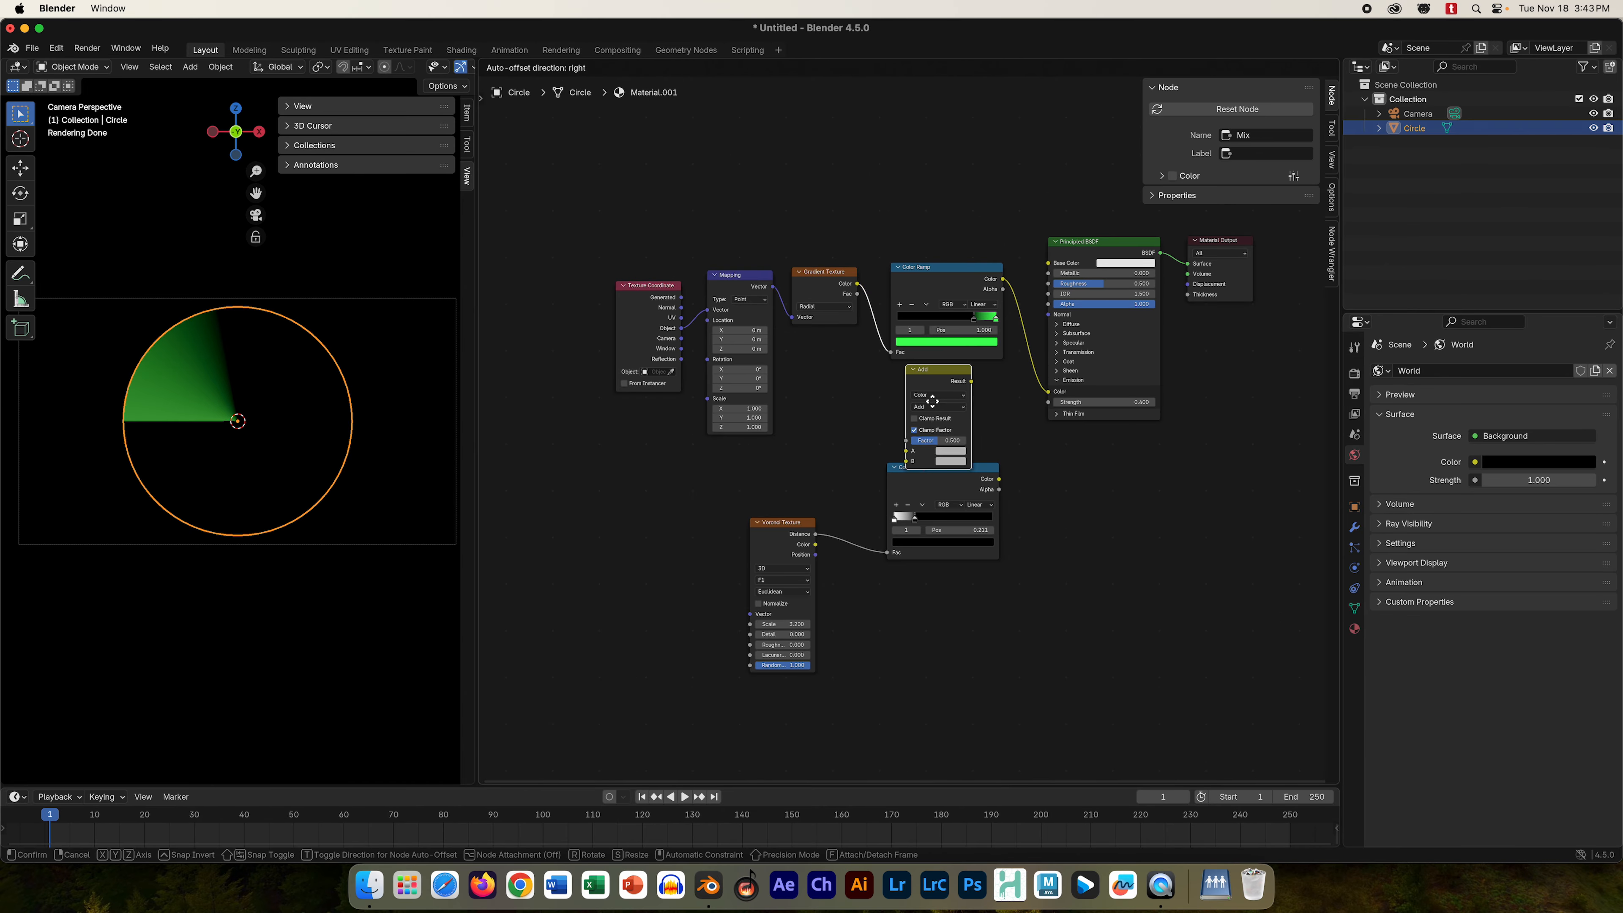
click(1023, 460)
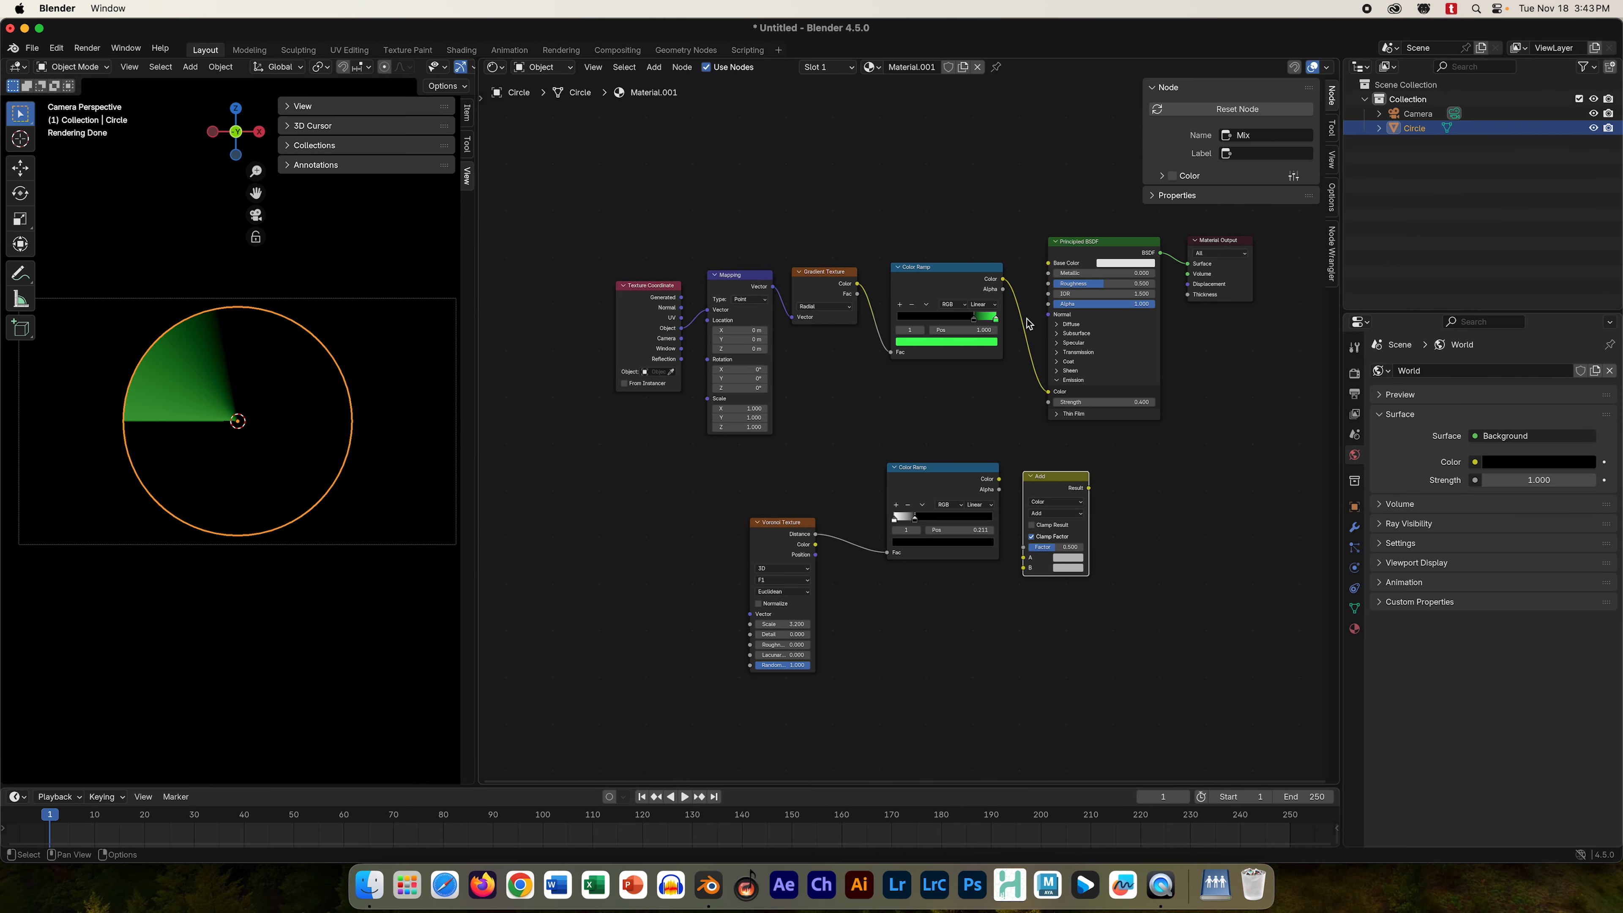
- Connect the gradient Color Ramp to the Add node's A, the Voronoi Color Ramp to B, and Result to the Emission Color
drag(1048, 392, 1023, 557)
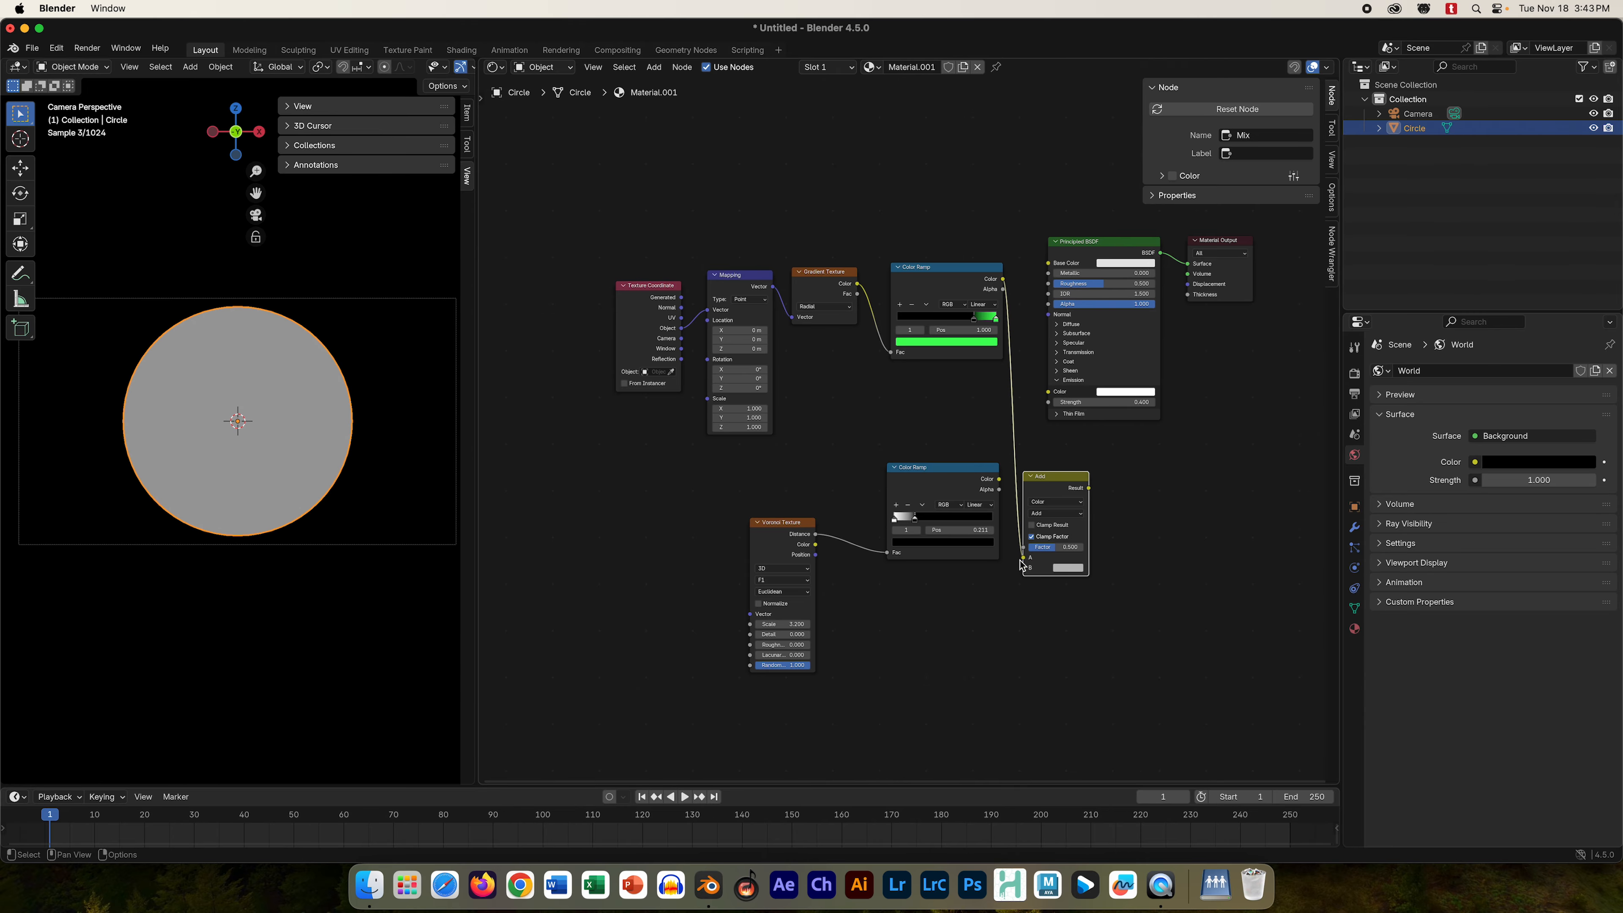
drag(956, 471, 945, 533)
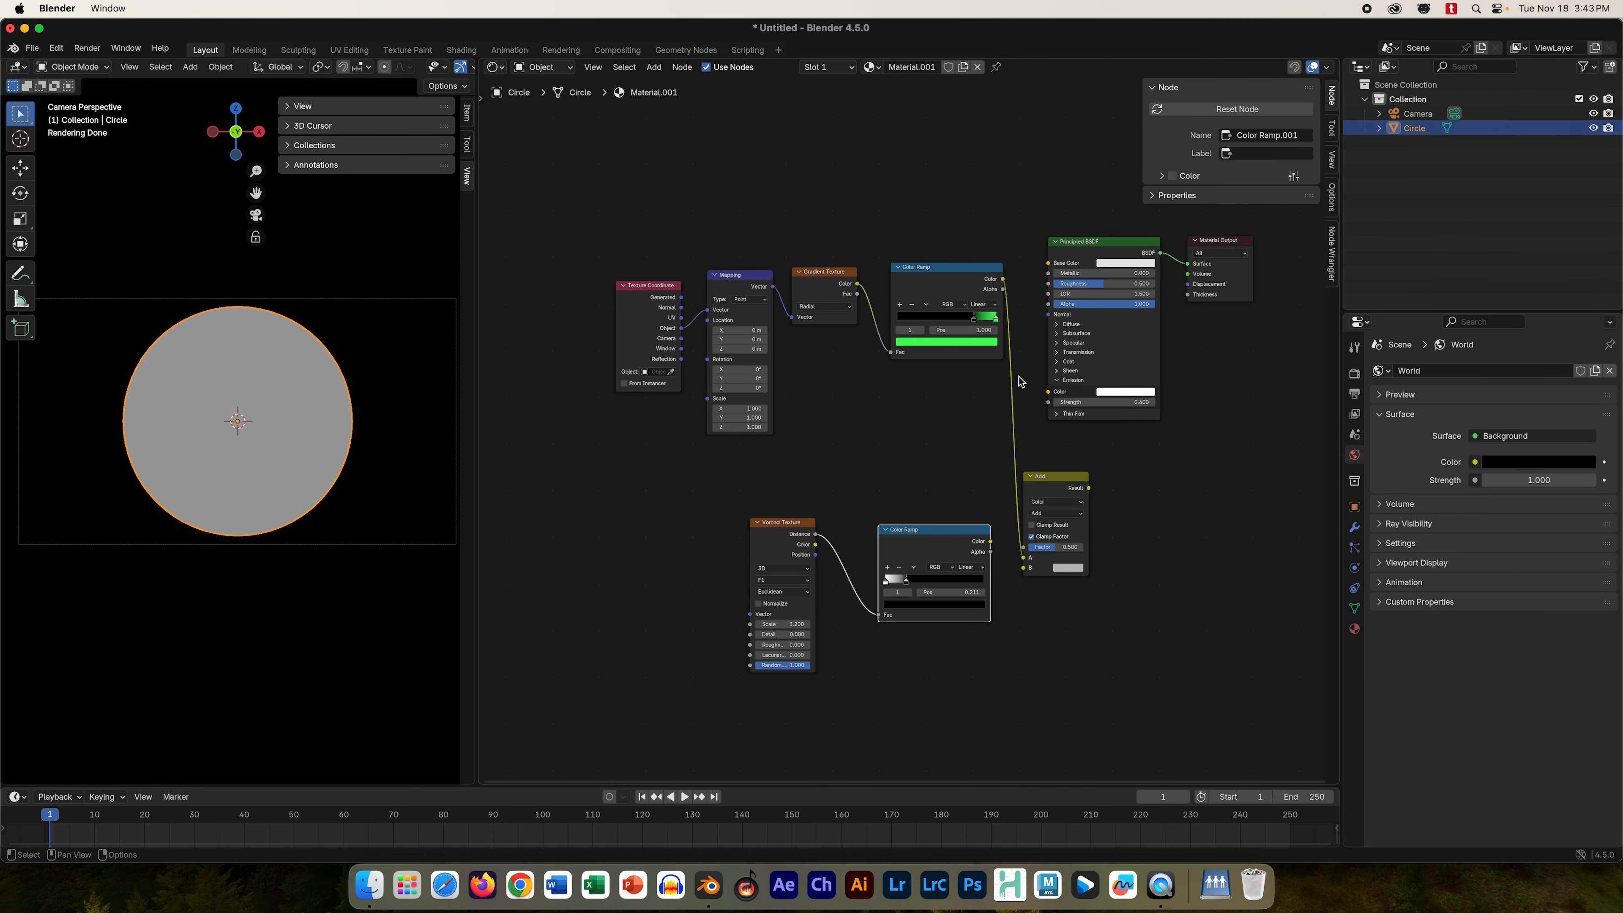
drag(1048, 484, 1011, 424)
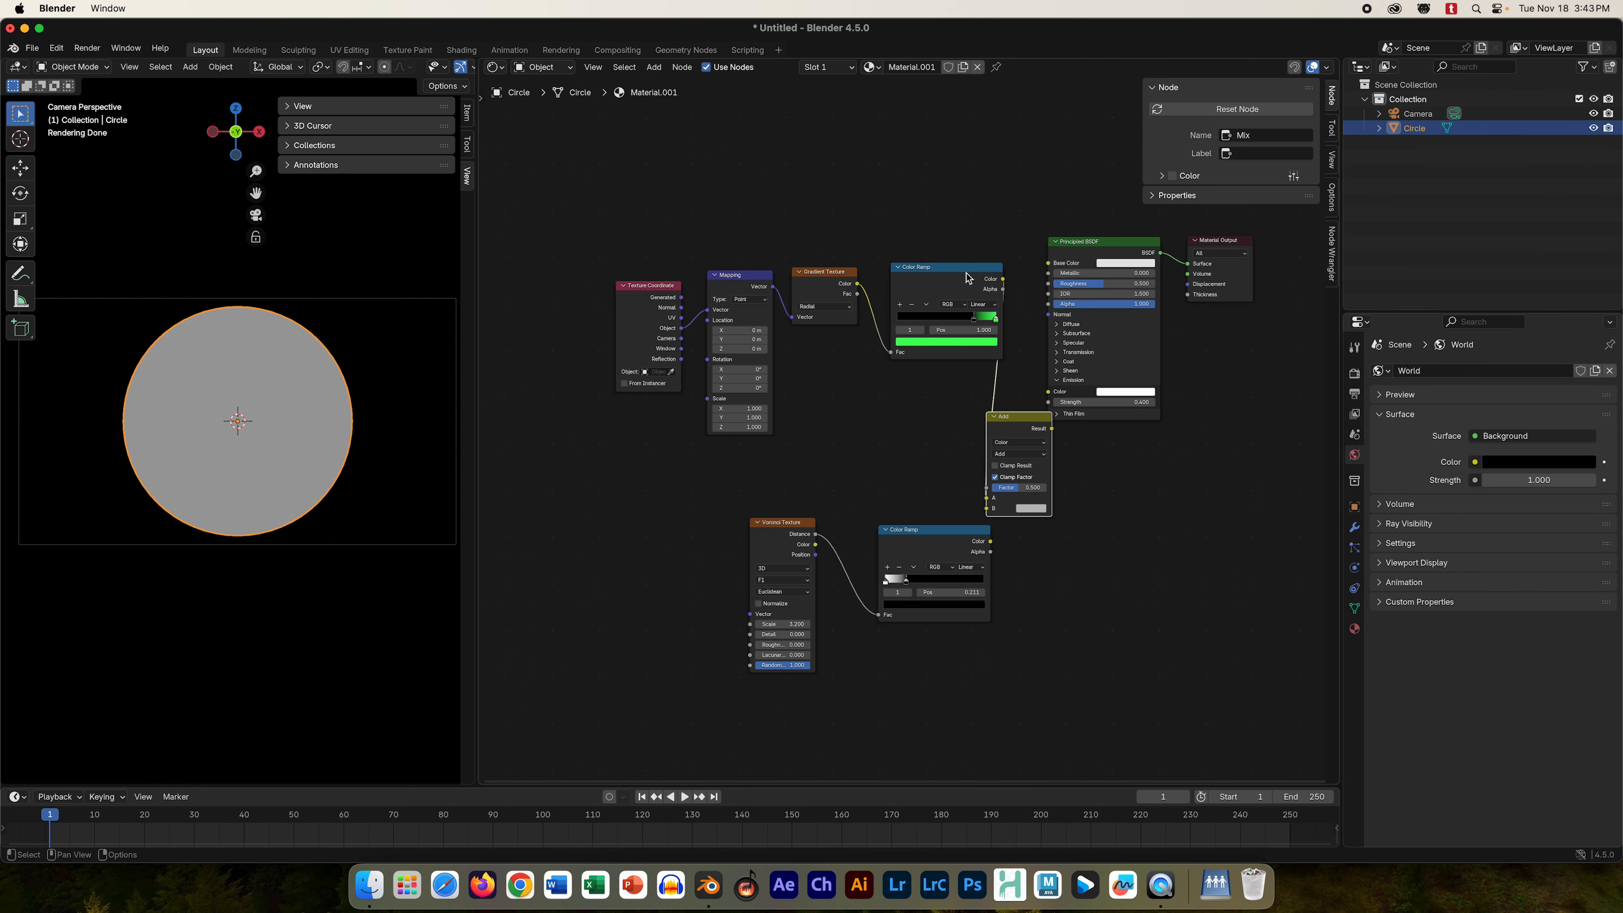
drag(963, 268, 940, 262)
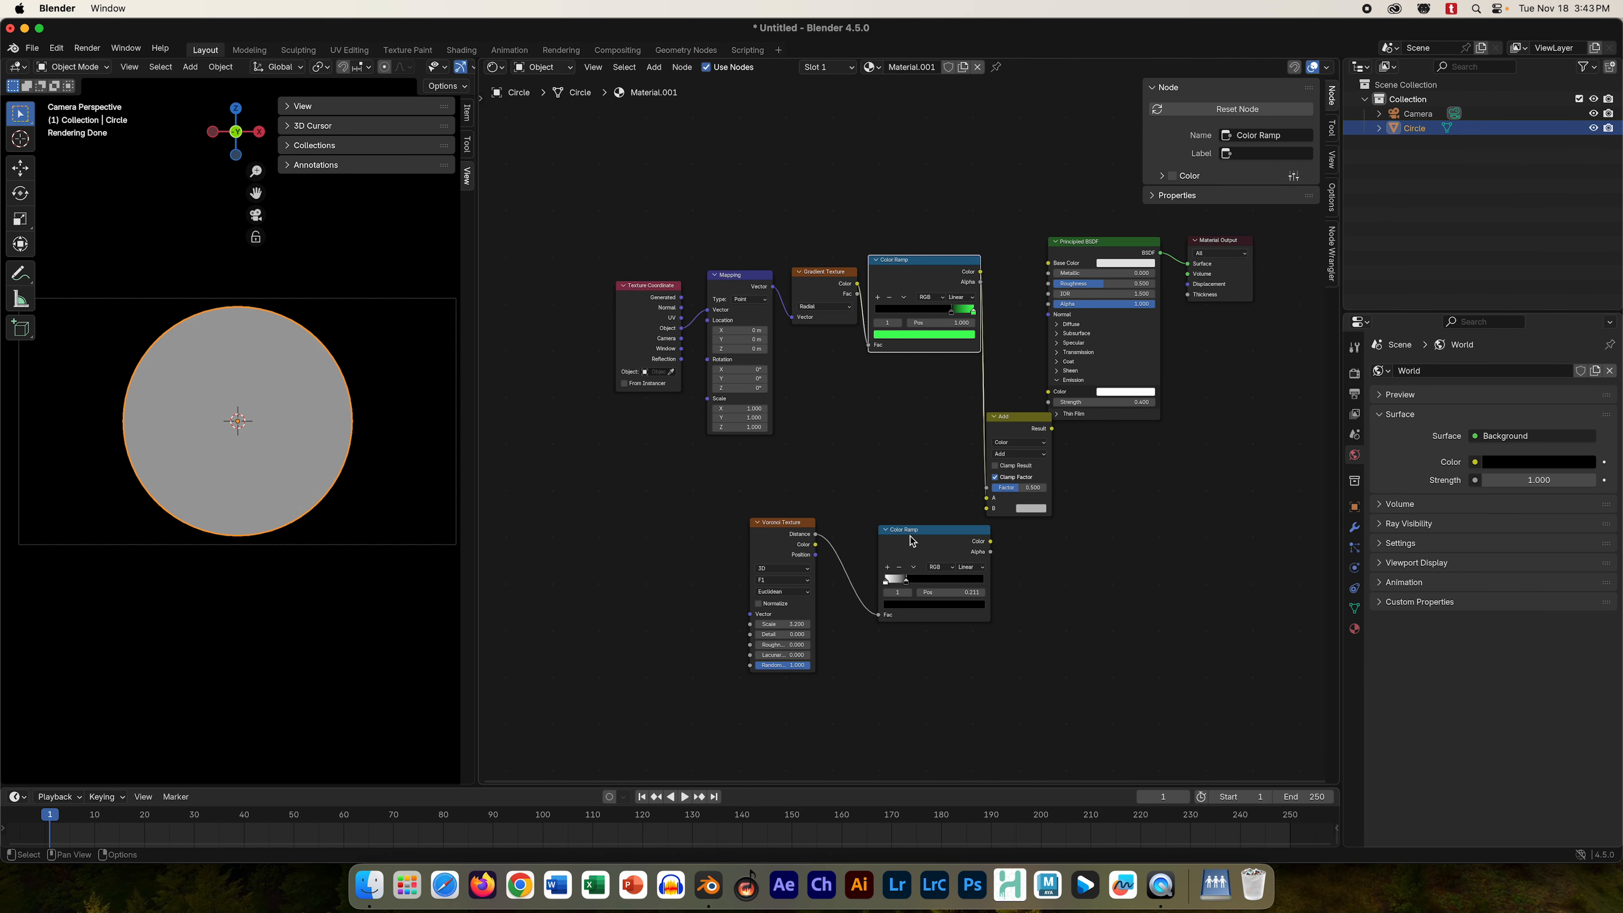
drag(910, 536, 978, 511)
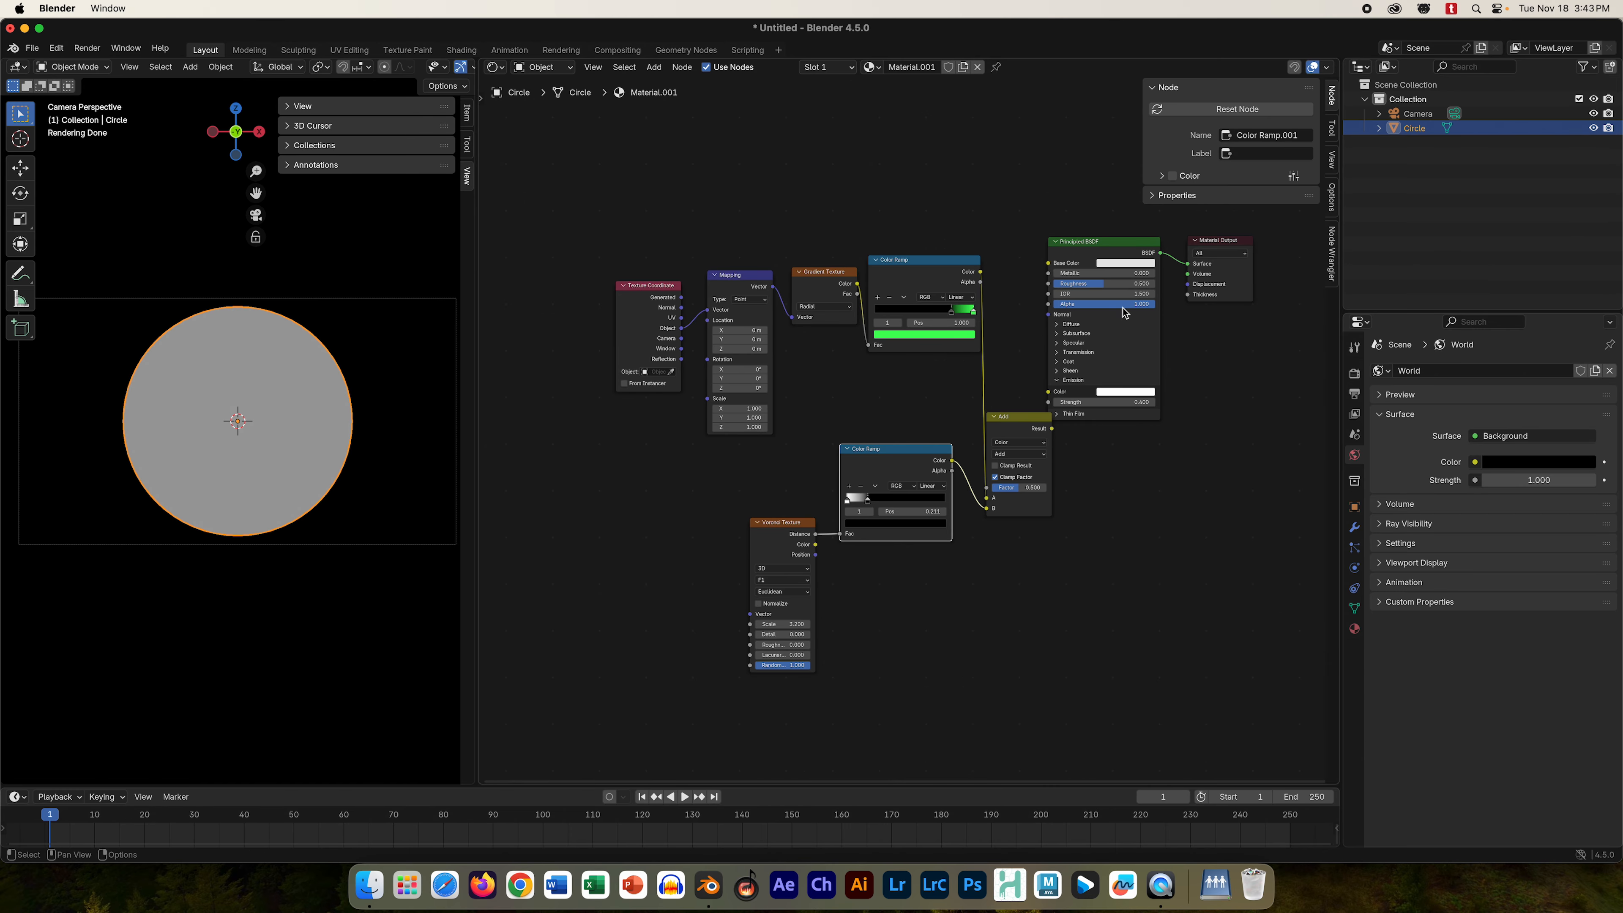
mouse_move(1041, 419)
mouse_down()
mouse_move(1019, 408)
mouse_move(1033, 413)
mouse_move(1026, 364)
mouse_move(1049, 392)
mouse_up()
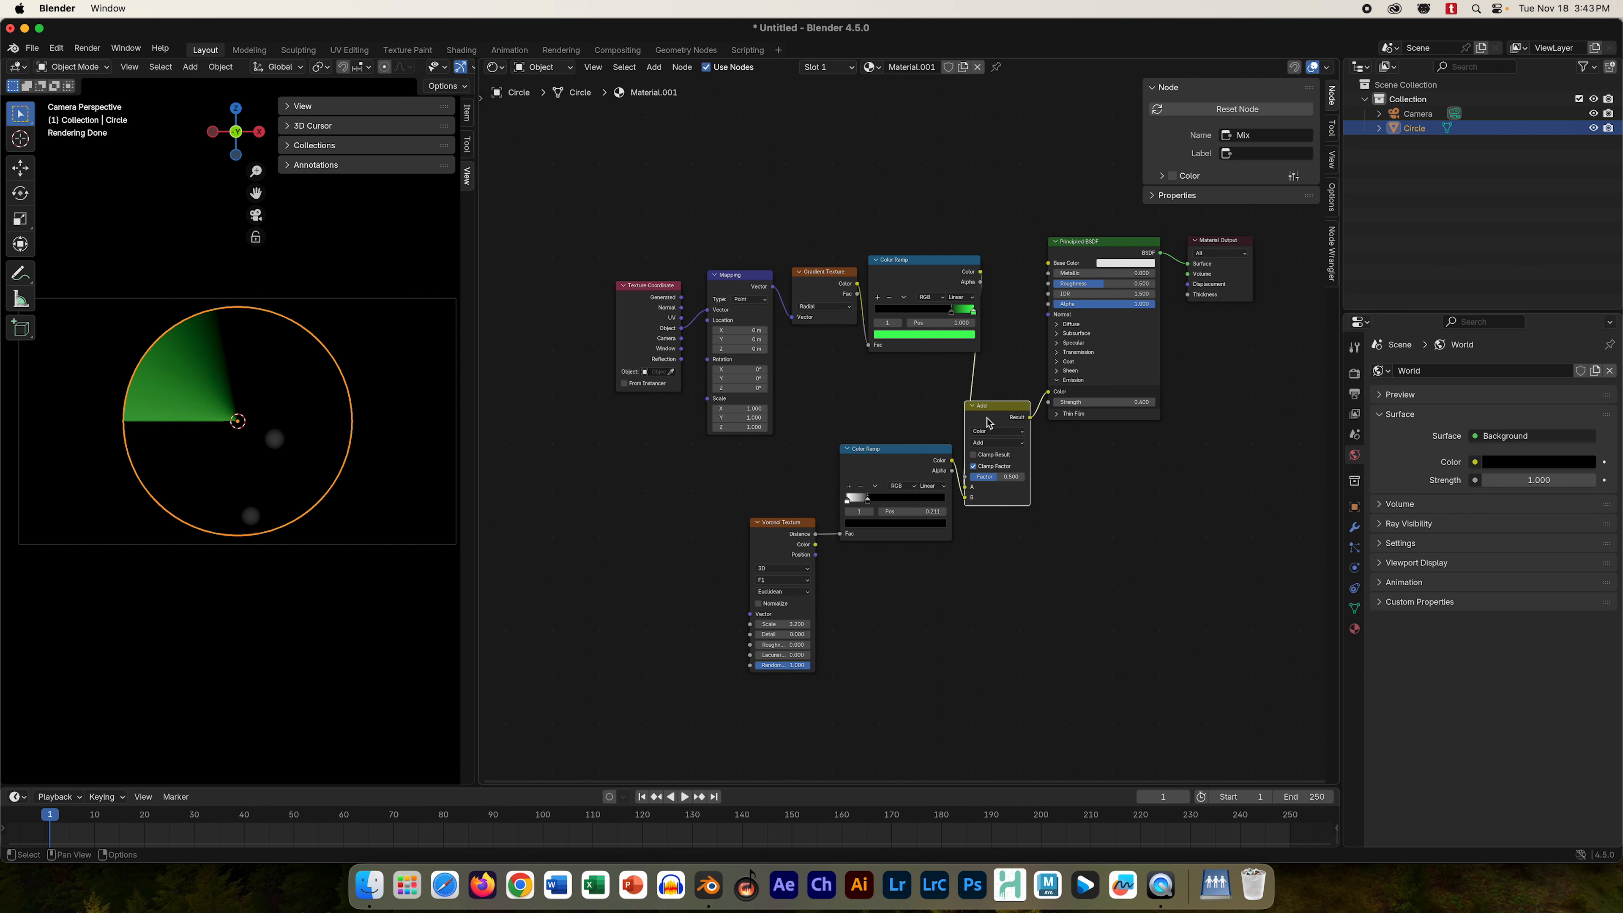
- Spread out the Voronoi Texture, its Color Ramp and the Add node to make room between them
drag(787, 521, 743, 516)
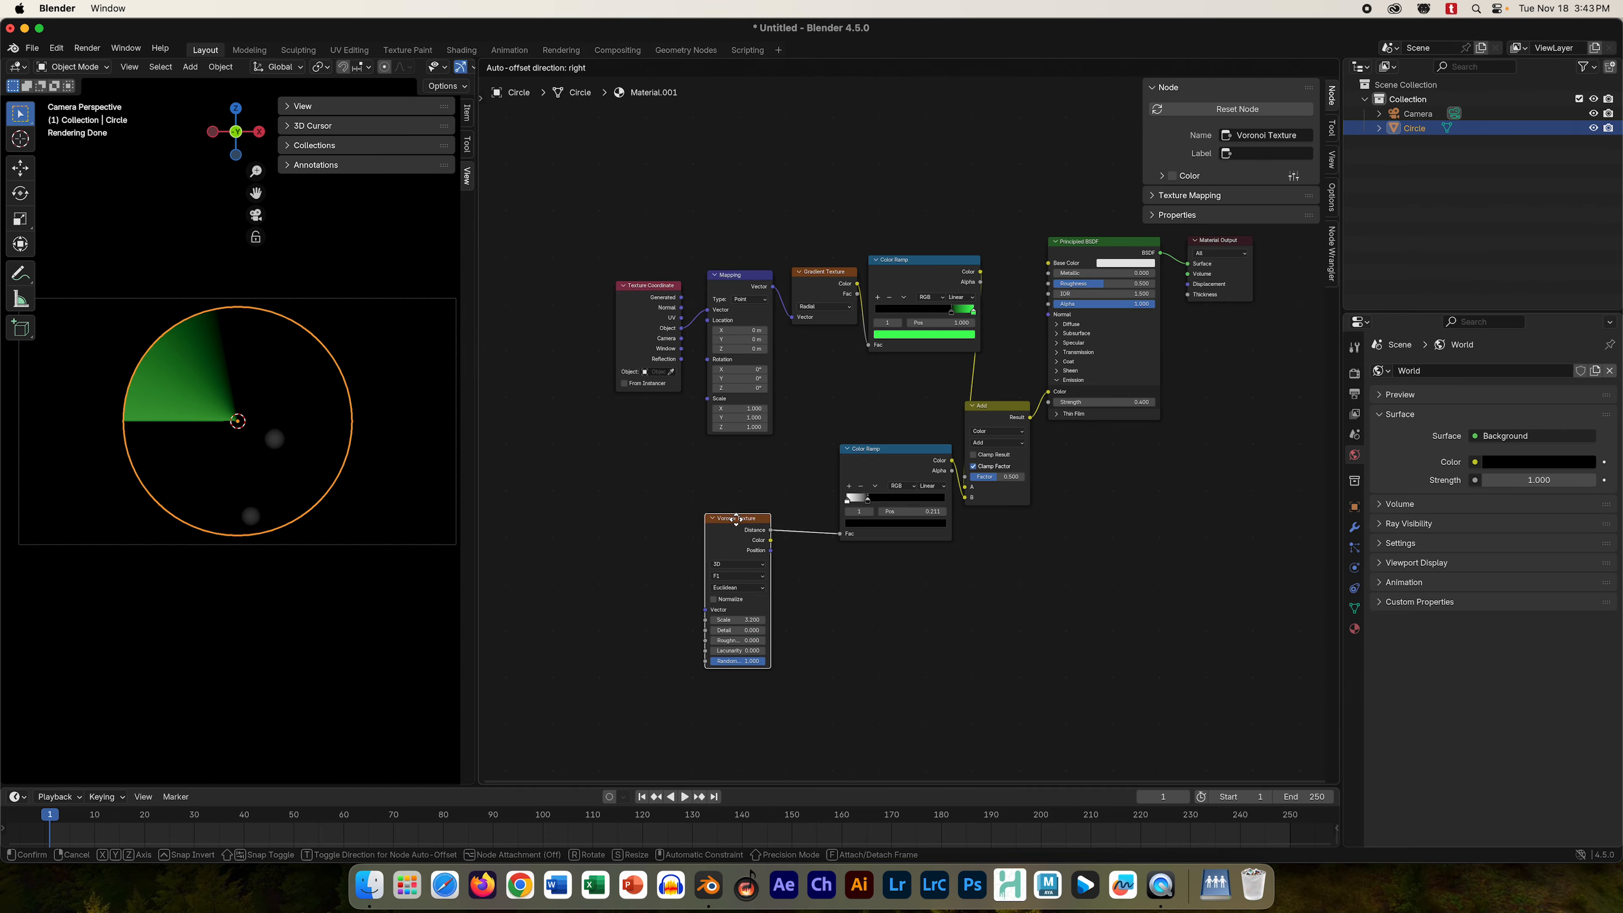
drag(898, 450, 864, 456)
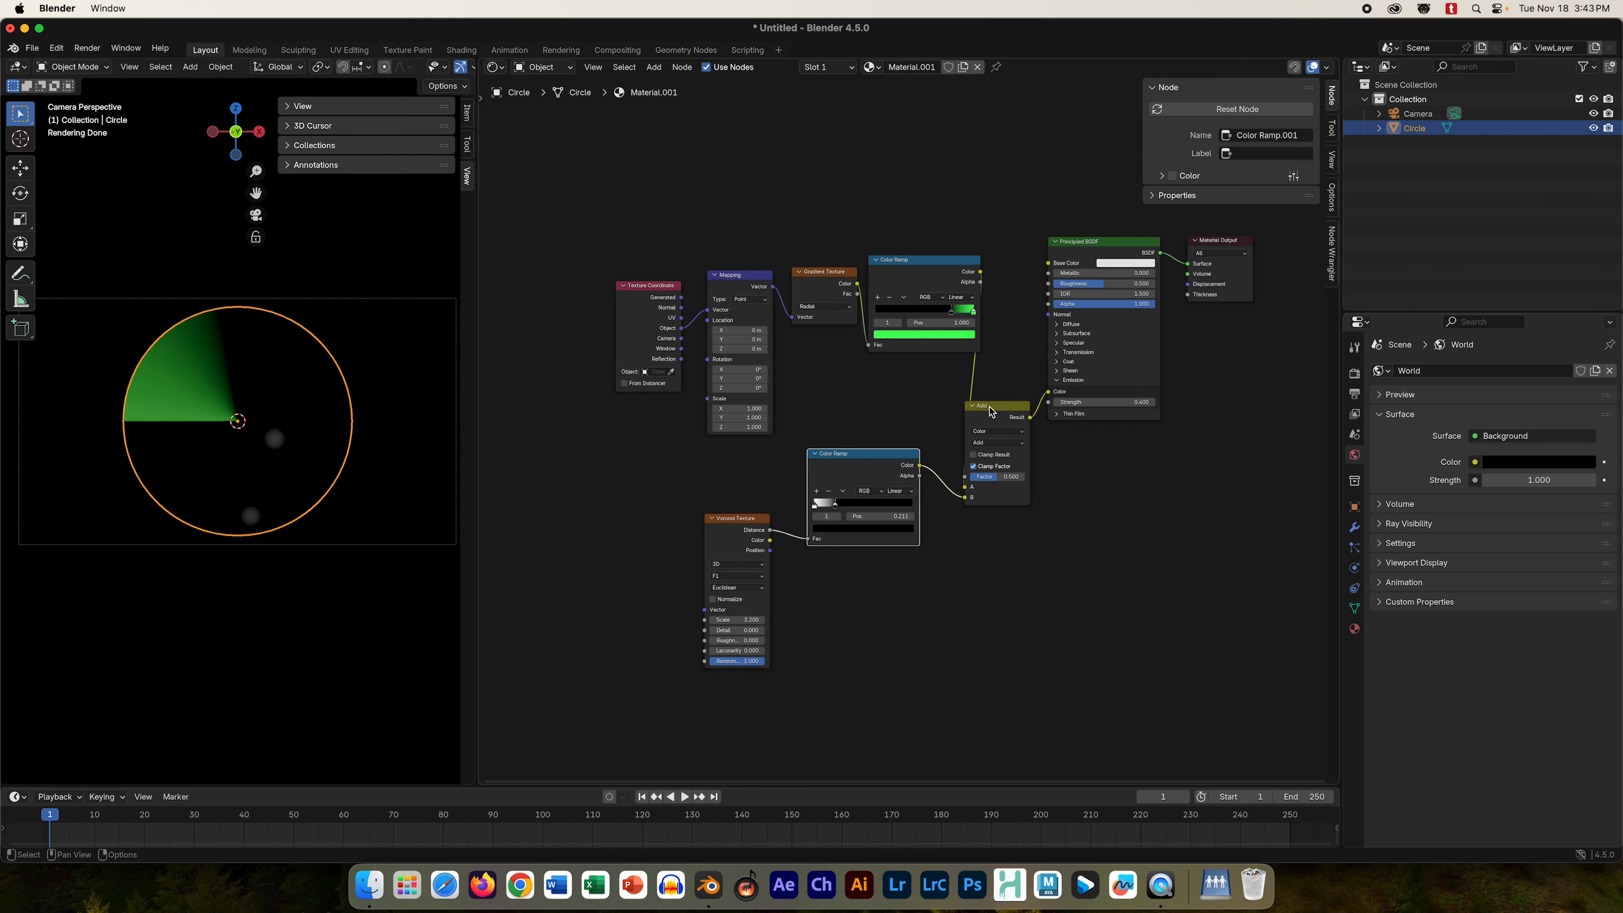
drag(990, 412, 1012, 440)
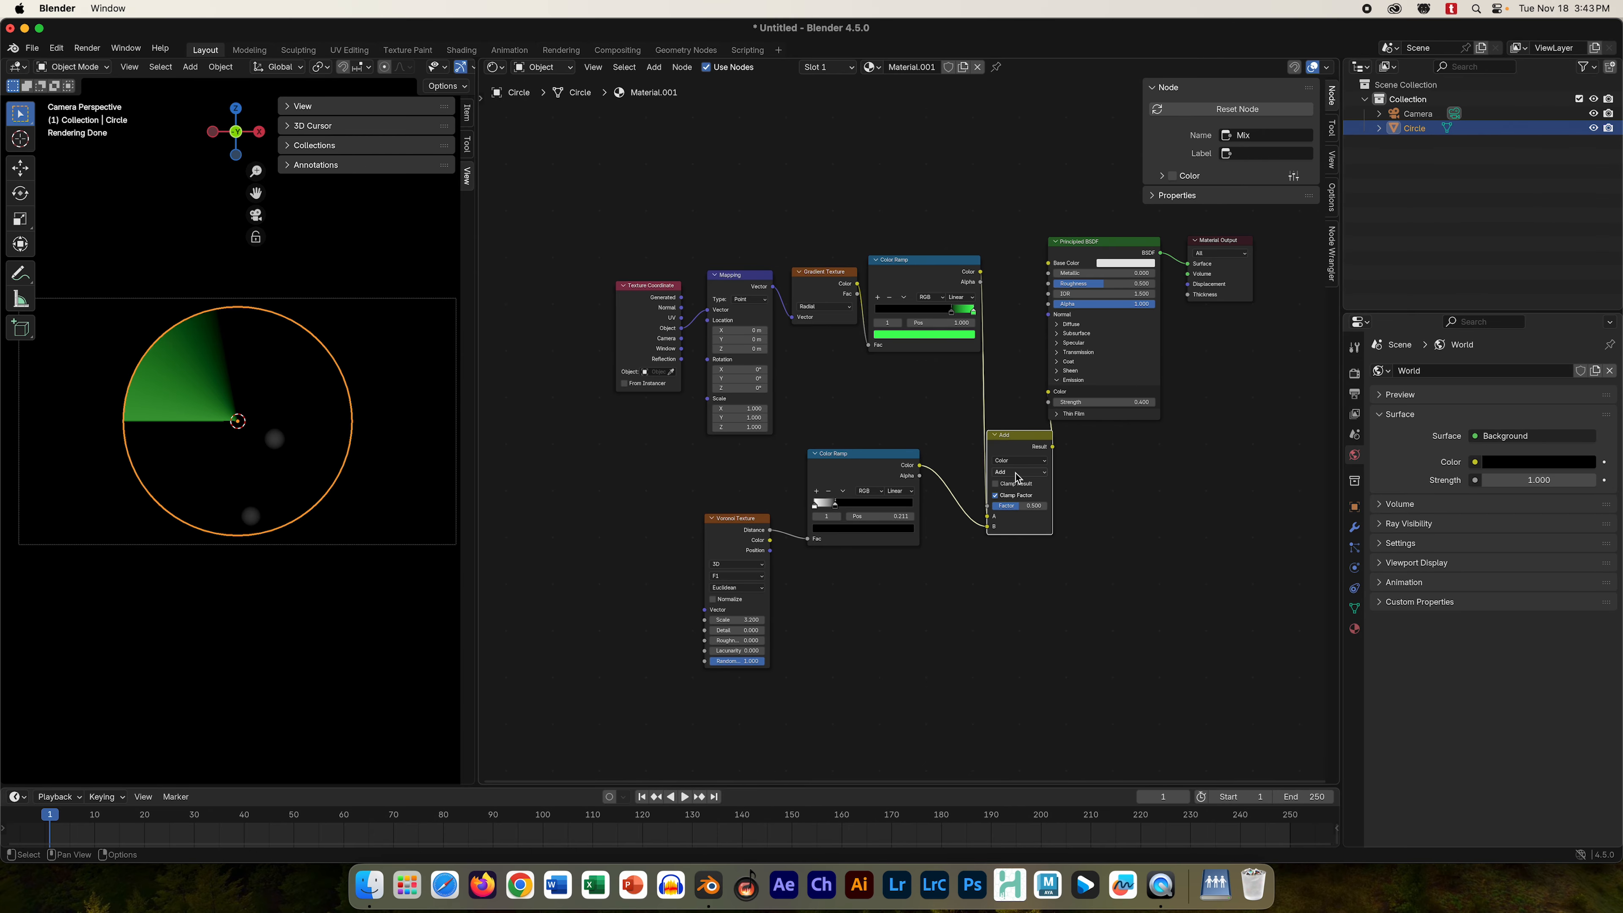
- Change the color mix node's blending mode to Linear Light and rotate the Mapping node's Z to sweep the gradient over a lower dot
click(1018, 473)
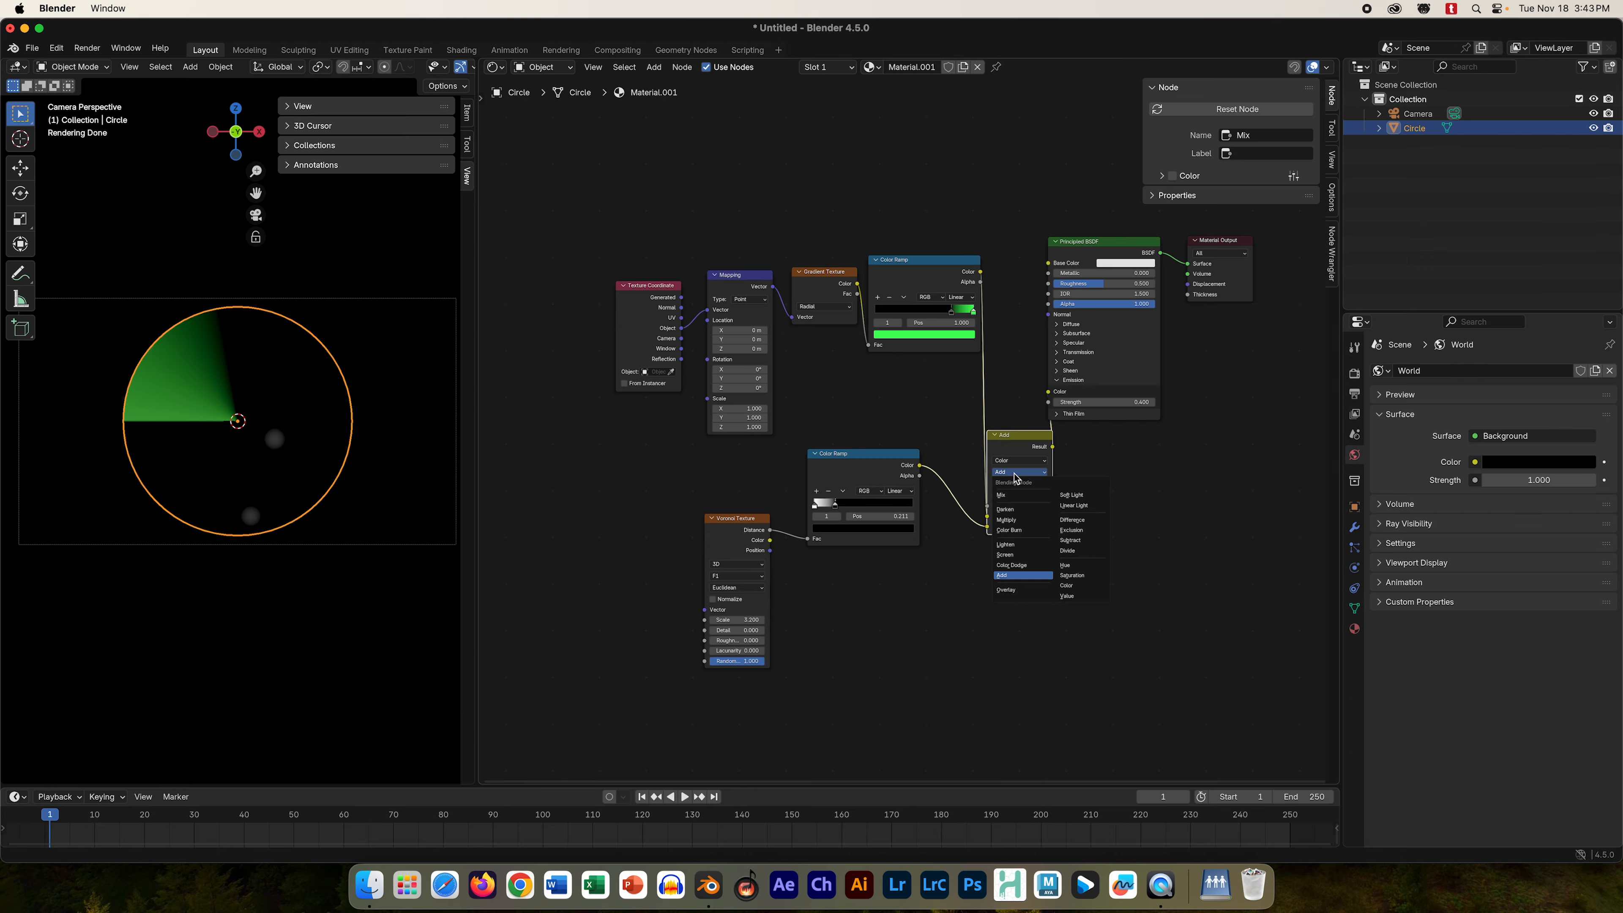
click(1016, 495)
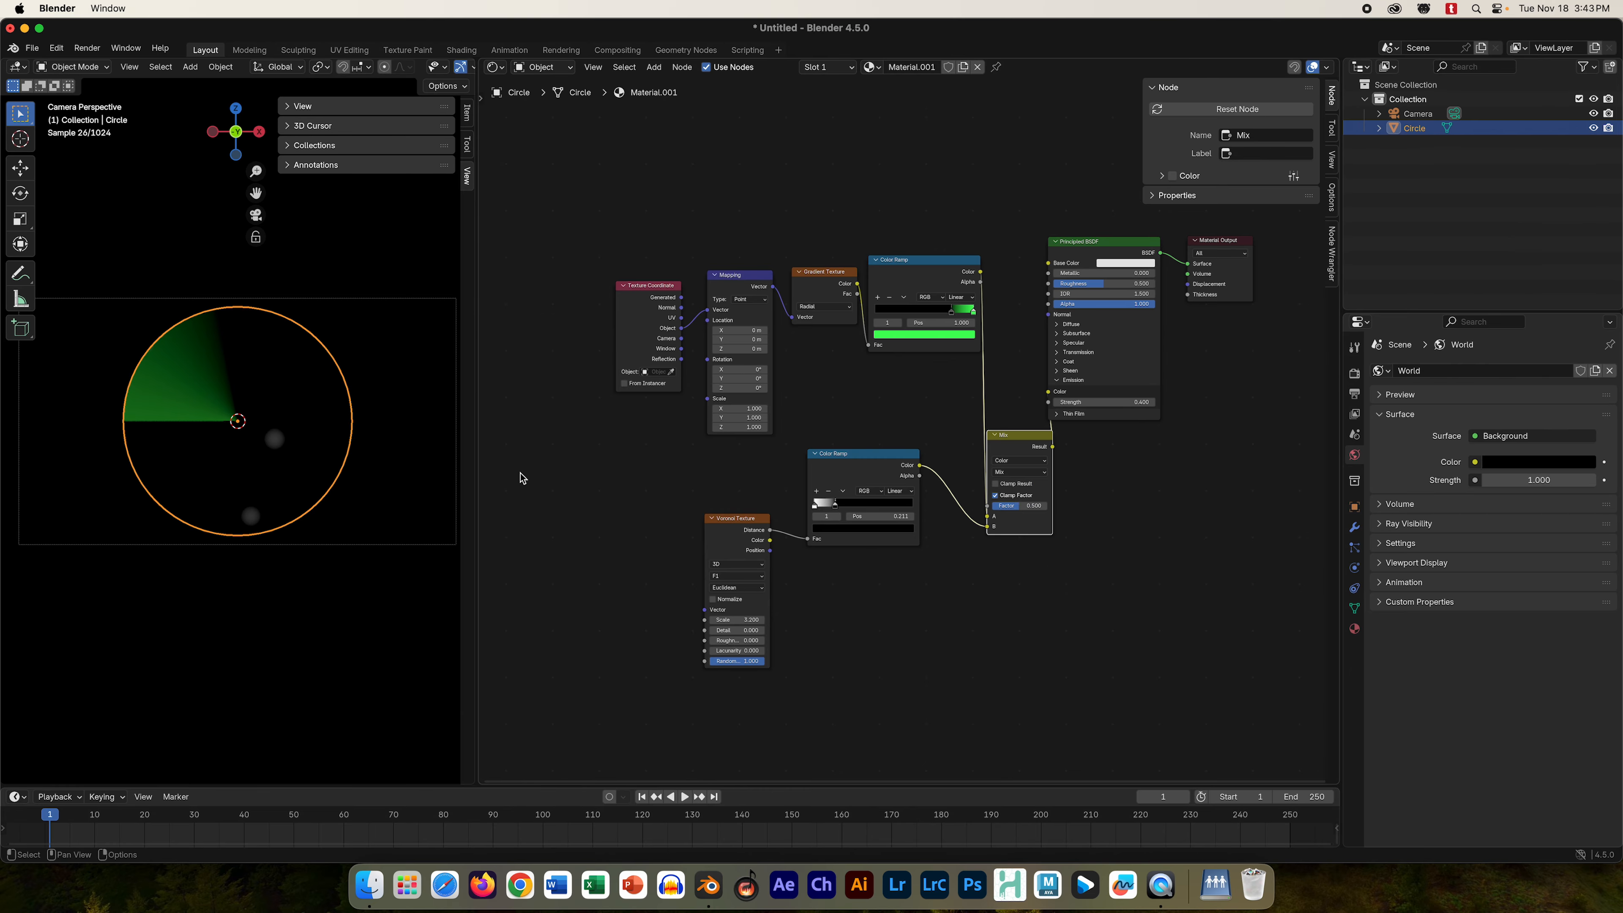
click(1020, 461)
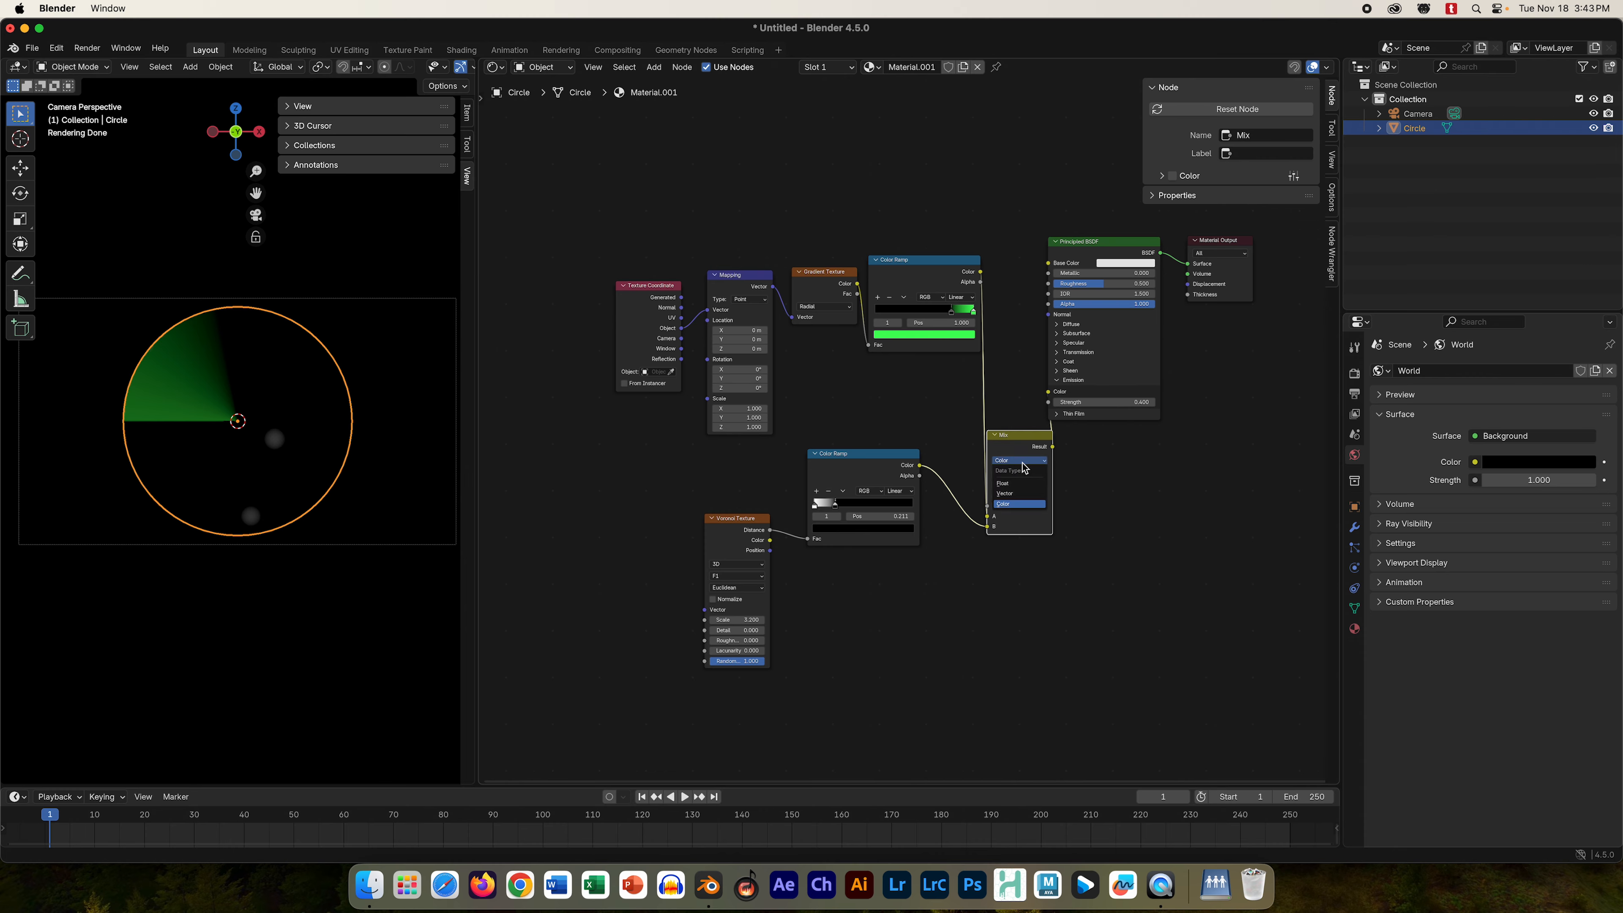
key(Escape)
click(1027, 473)
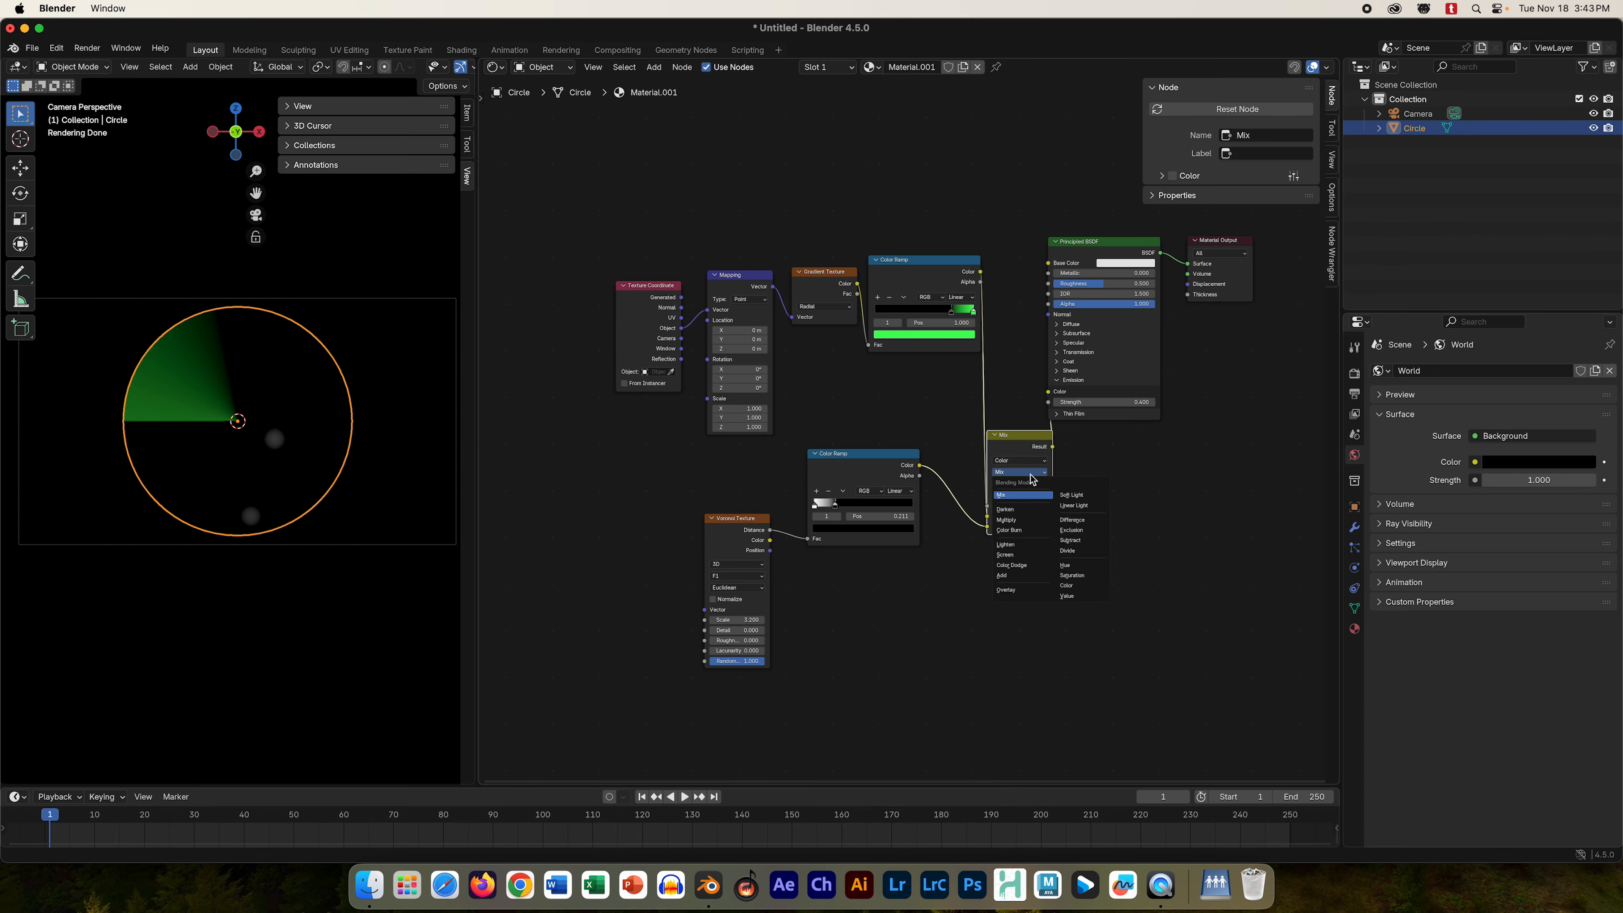
click(1086, 506)
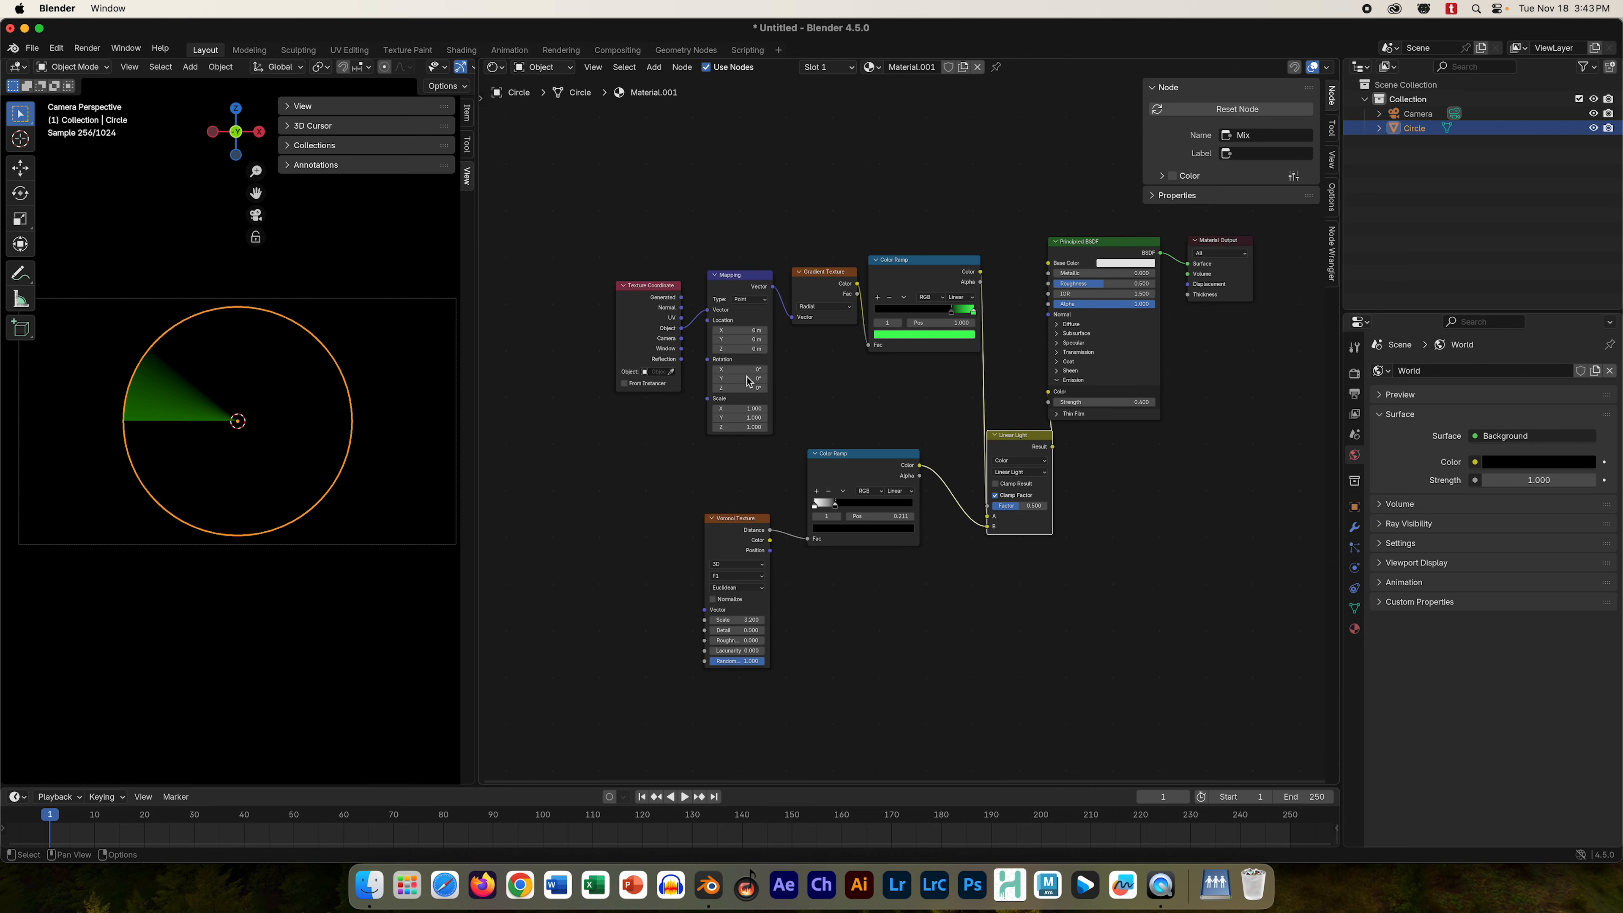
drag(747, 387, 344, 390)
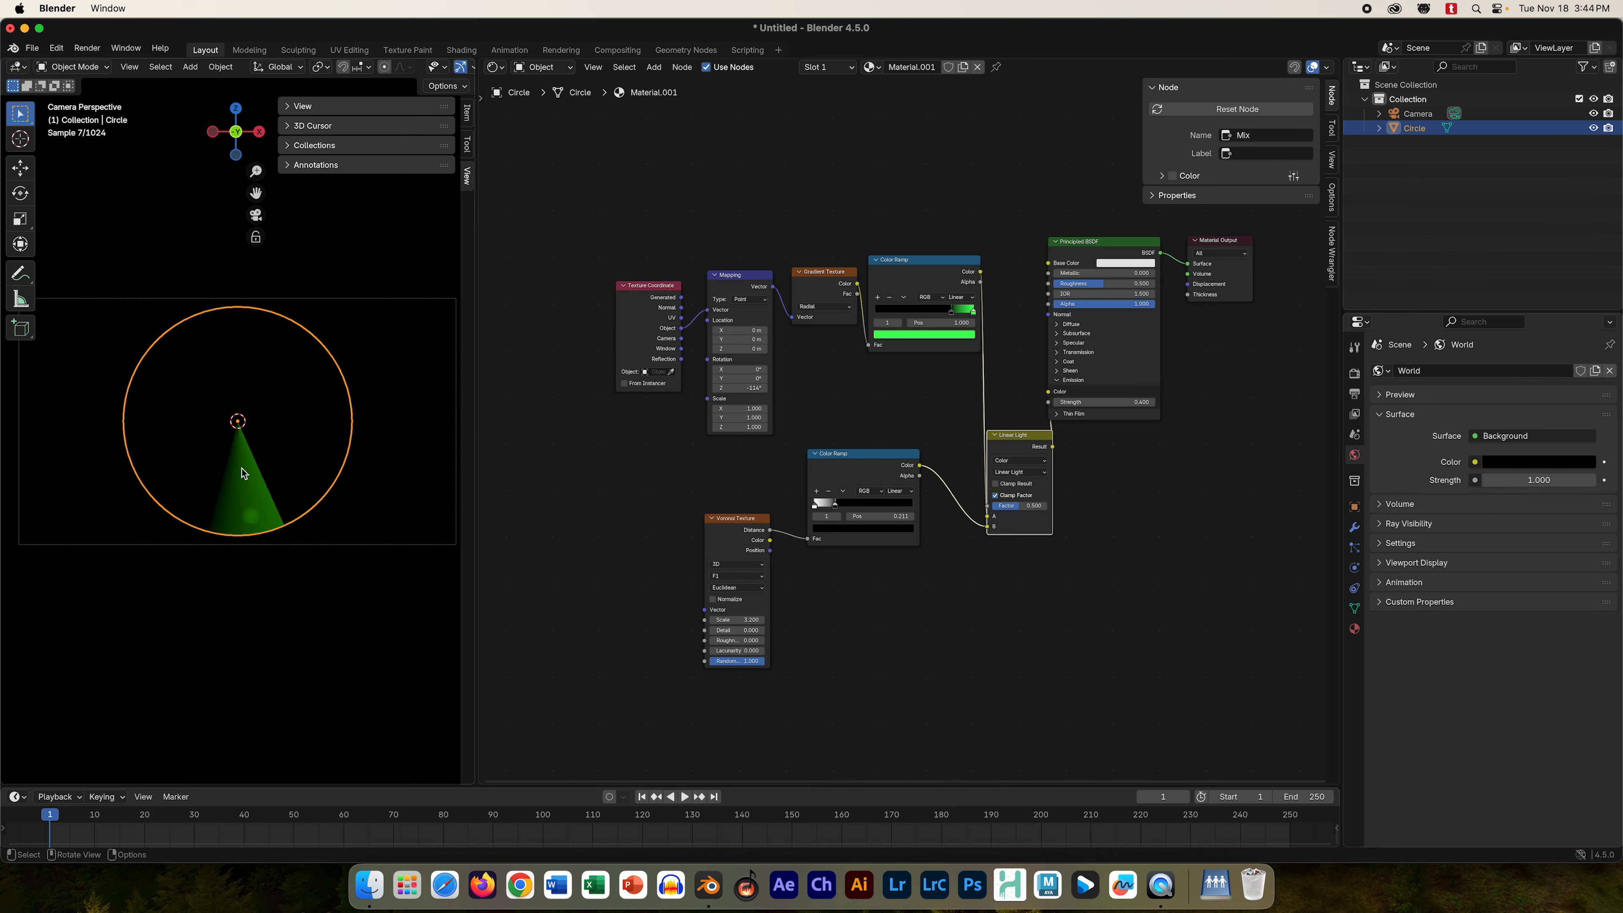
- Move the white stop of the Voronoi Color Ramp slightly inward to about 0.06 and recolor it bright yellow-green
mouse_move(836, 513)
mouse_down()
mouse_move(818, 504)
mouse_move(835, 504)
mouse_up()
click(826, 501)
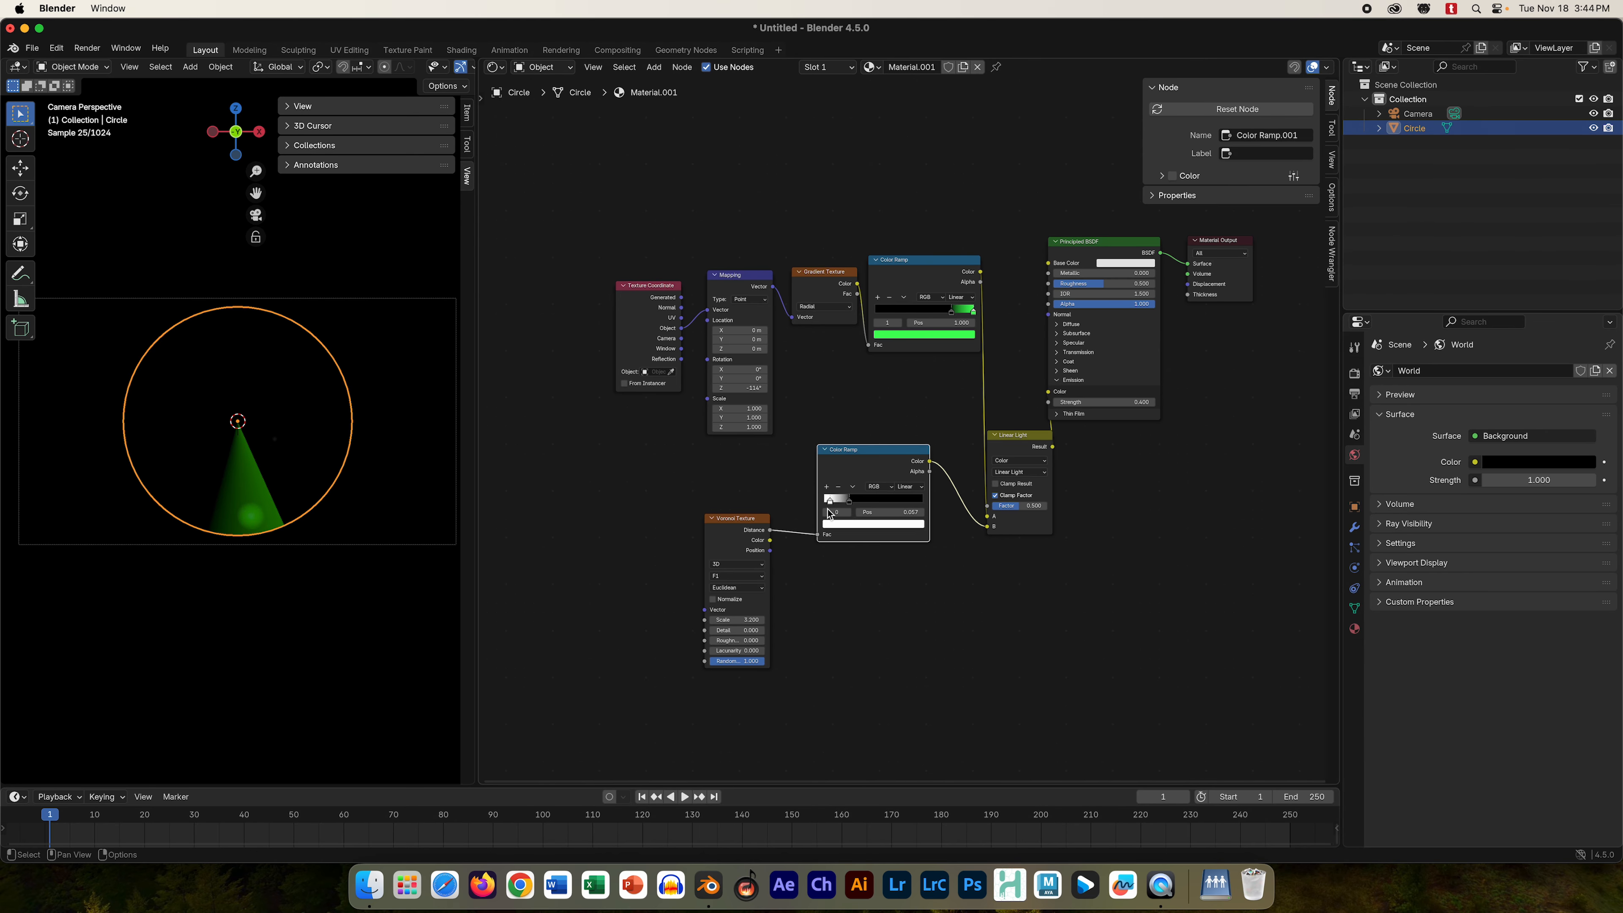
click(857, 530)
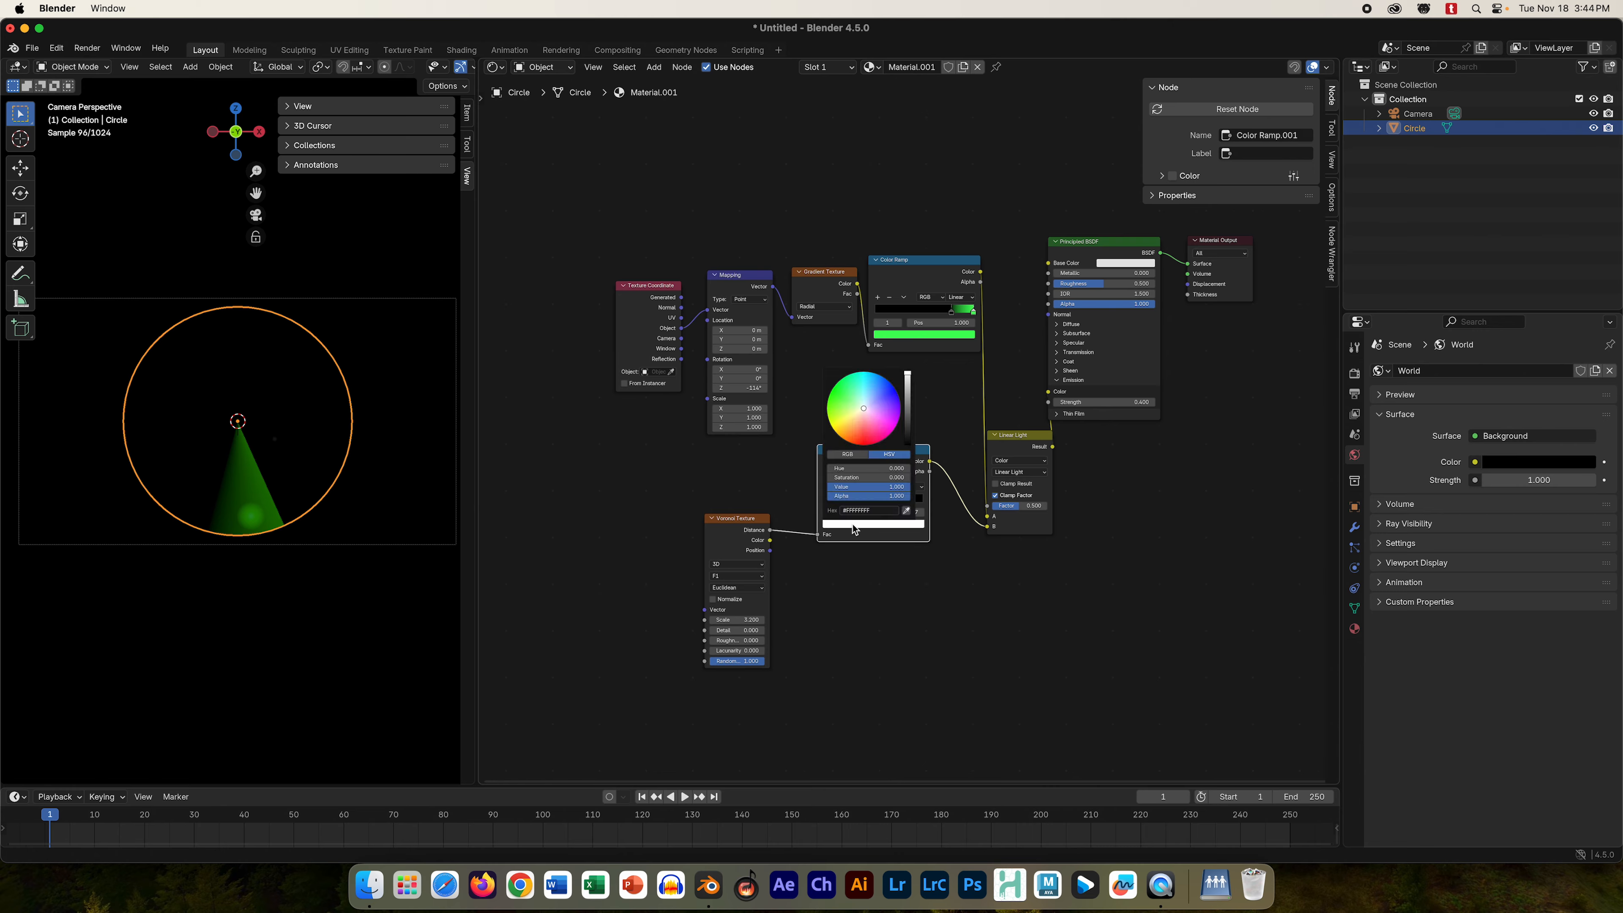
drag(873, 436, 840, 417)
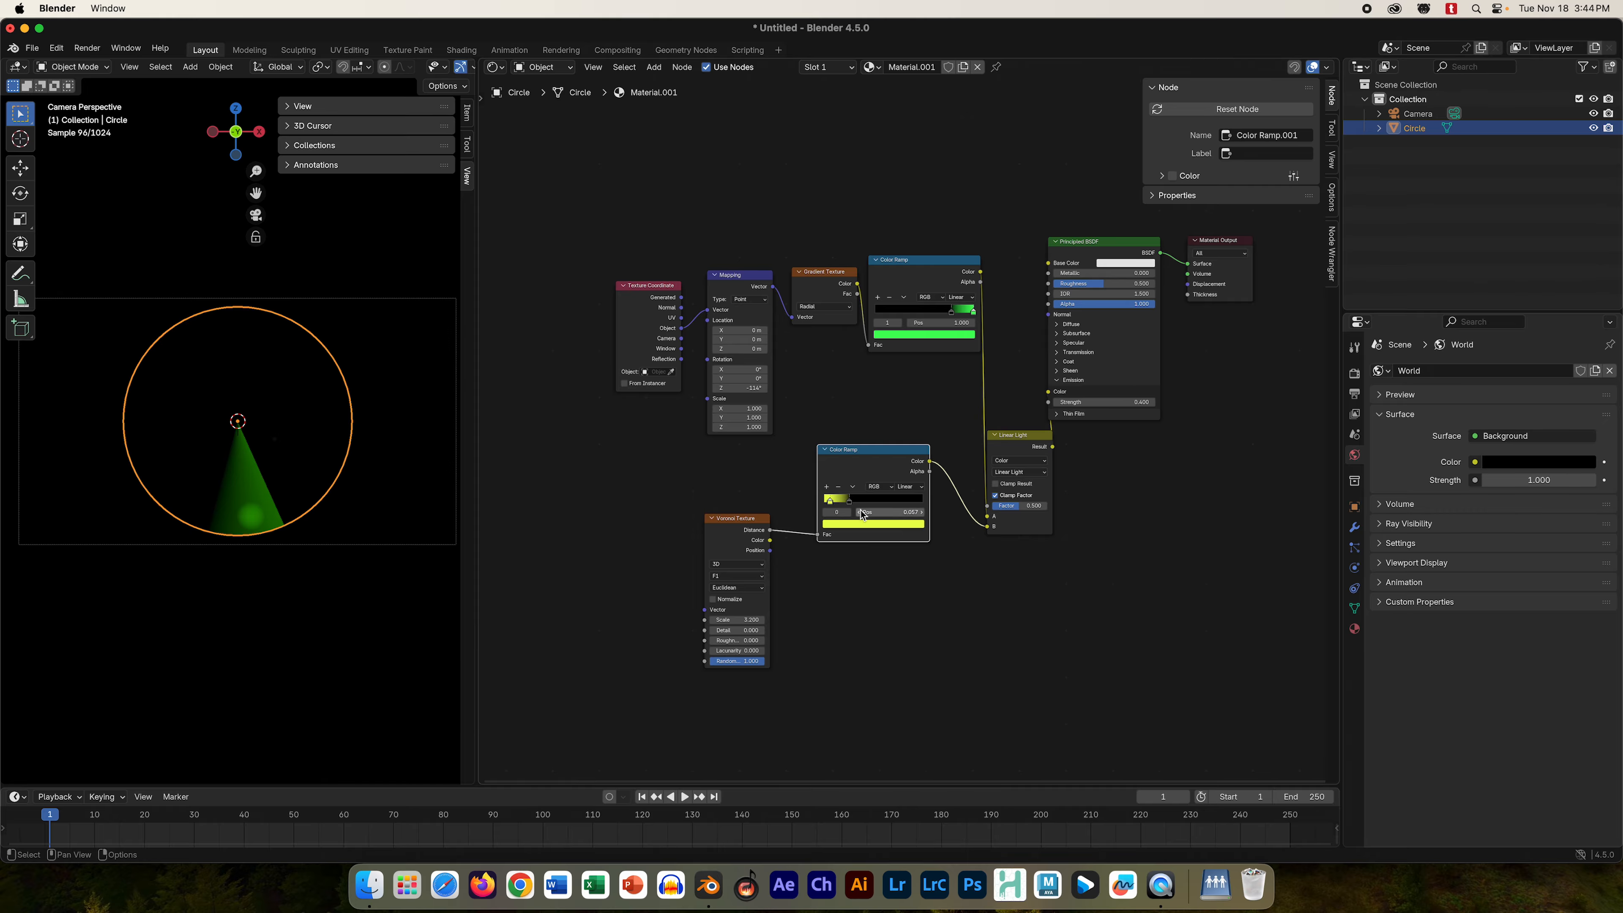
- Try the Difference and Exclusion blending modes on the color mix node
click(1004, 472)
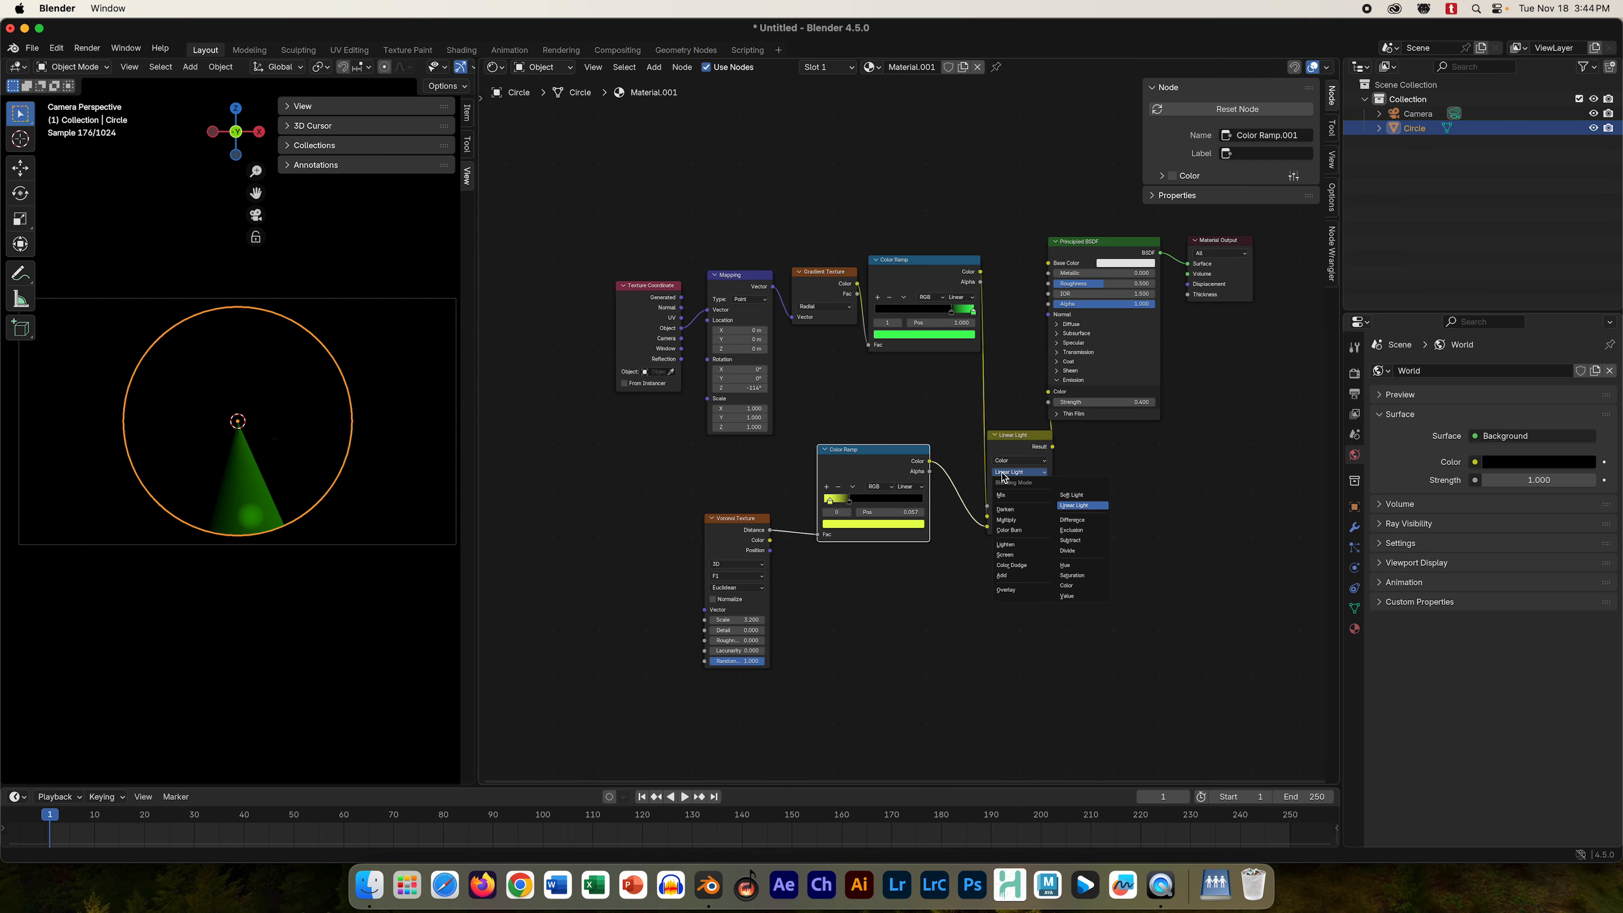
click(1073, 520)
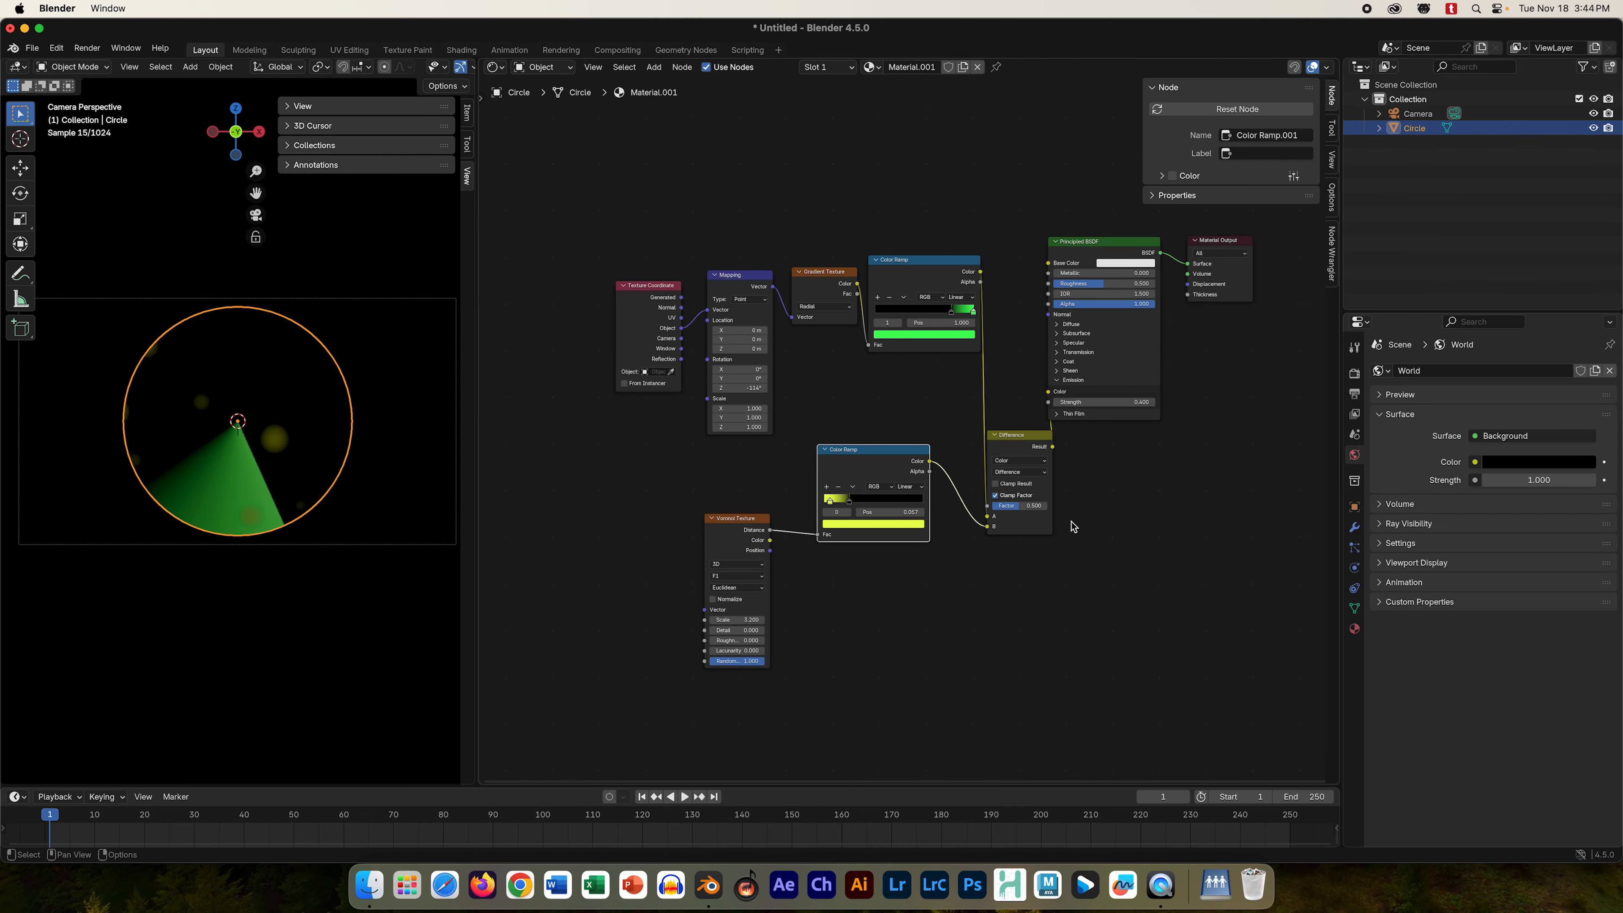
click(1025, 473)
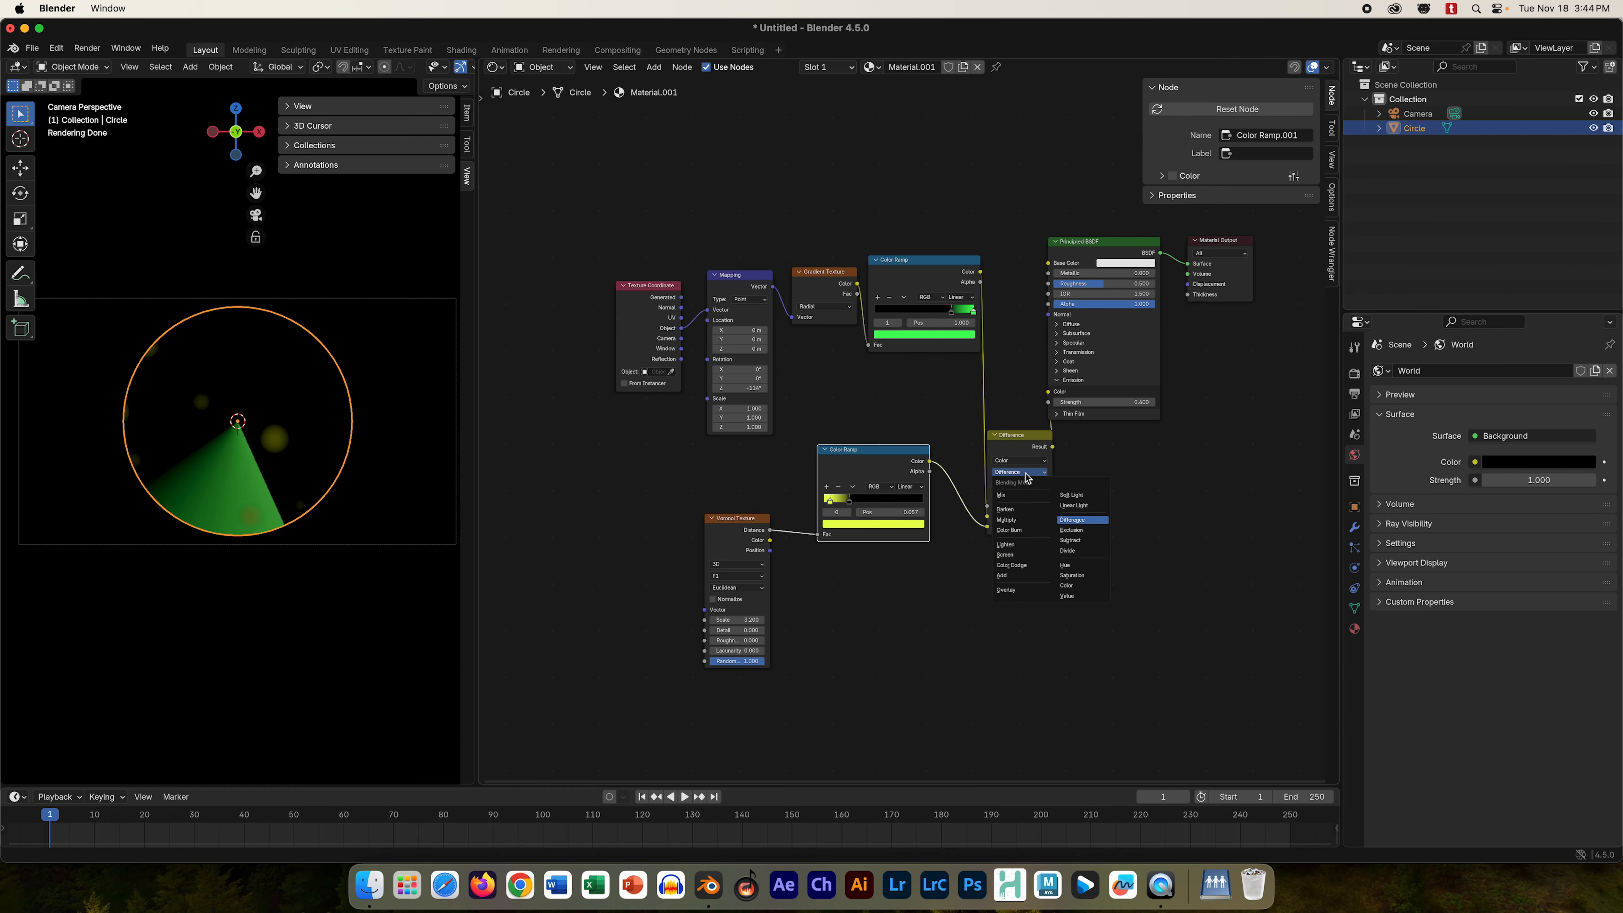
click(1078, 530)
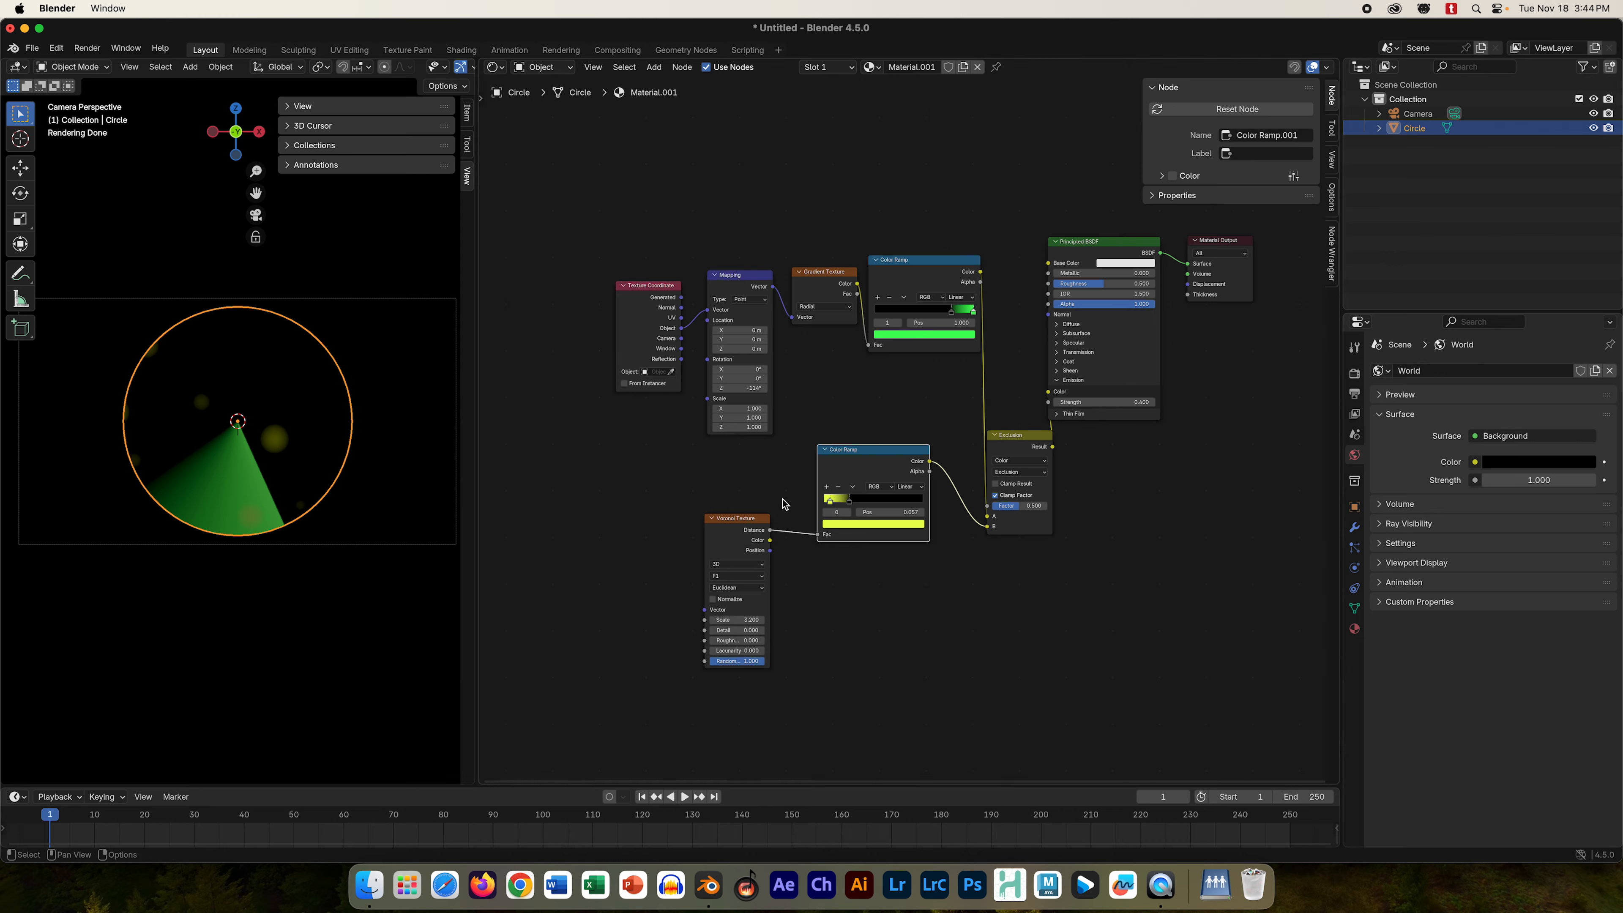
- Undo the blending mode changes and the yellow-green recolor of the Voronoi Color Ramp's stop
key(ctrl+z)
key(ctrl+z)
key(ctrl+z)
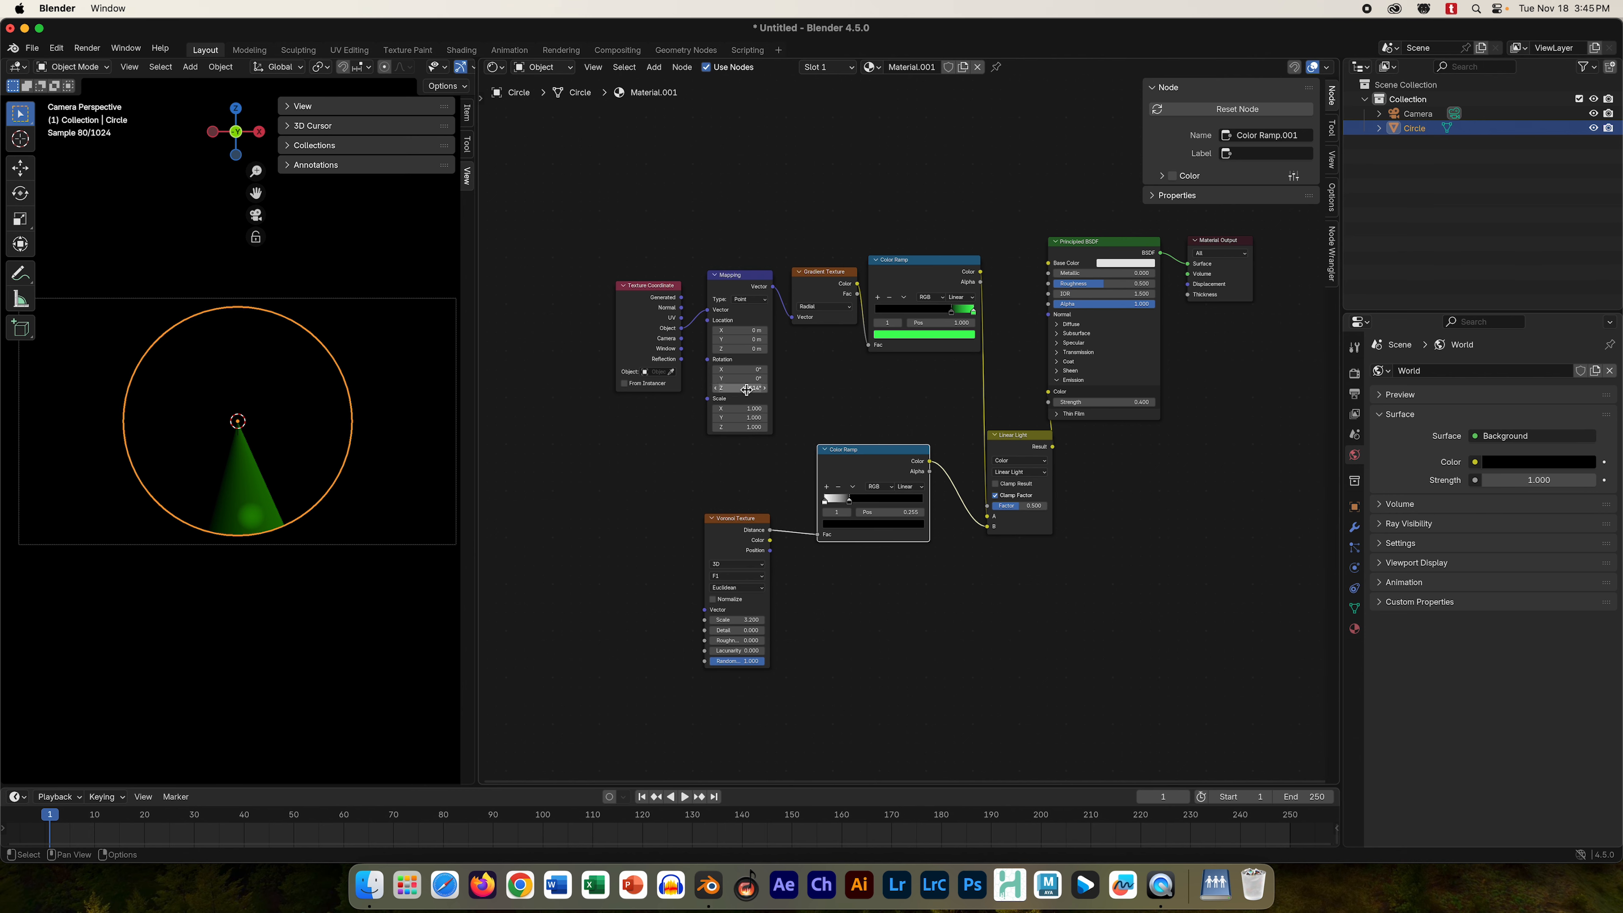
- Rotate the gradient's Mapping Z to another part of the circle, and try a light gray for the Voronoi Color Ramp's white stop
drag(742, 388, 2, 387)
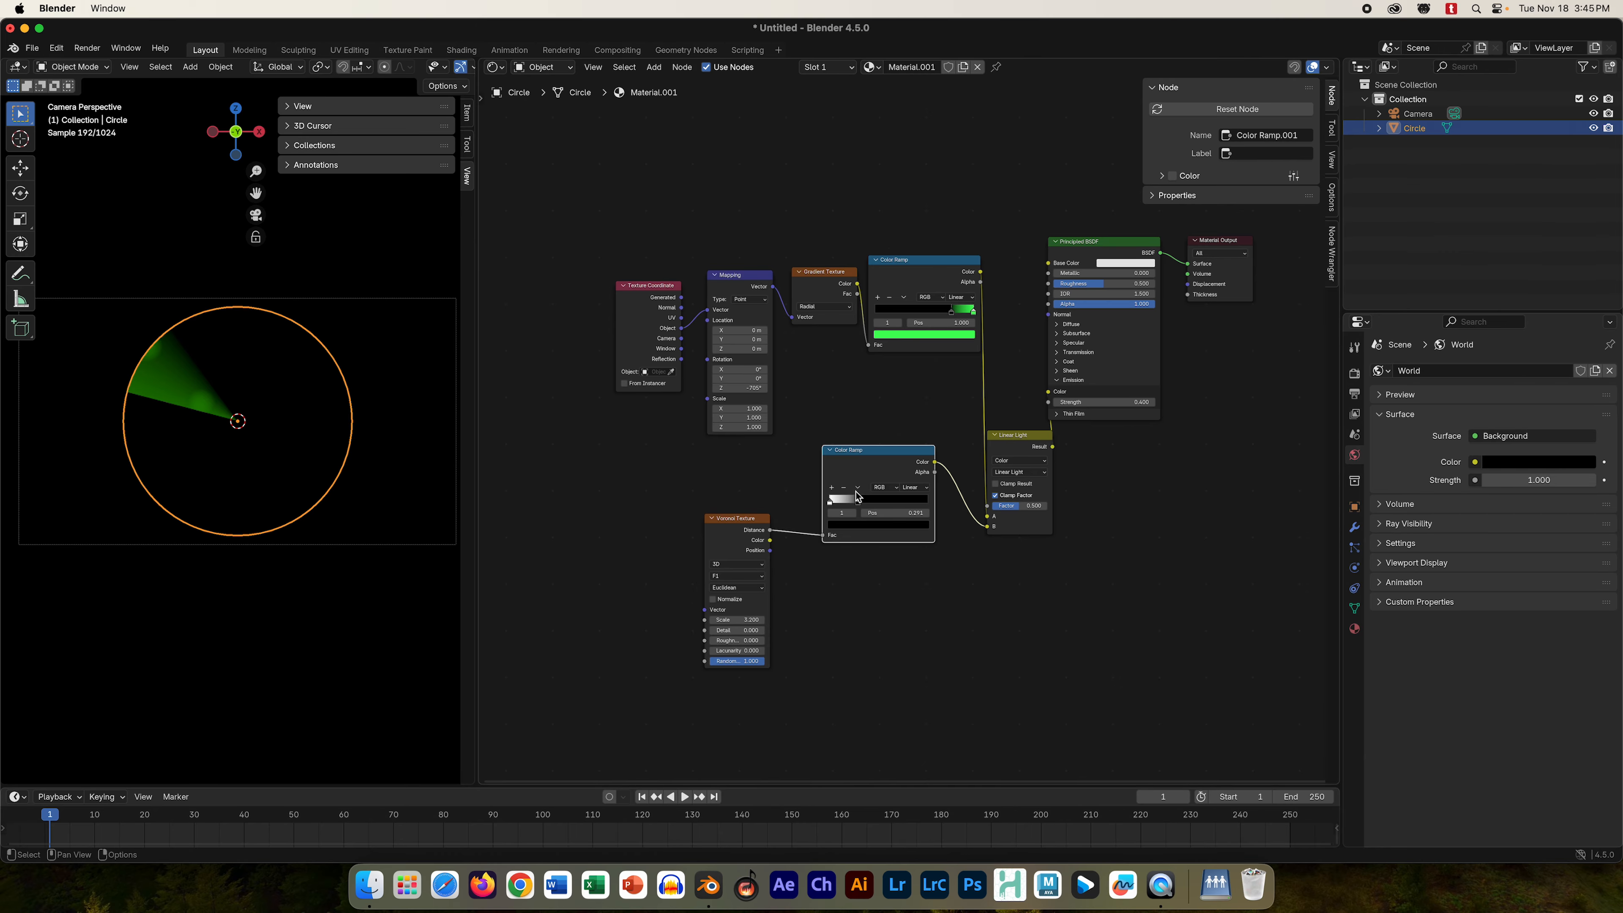
click(829, 502)
click(837, 526)
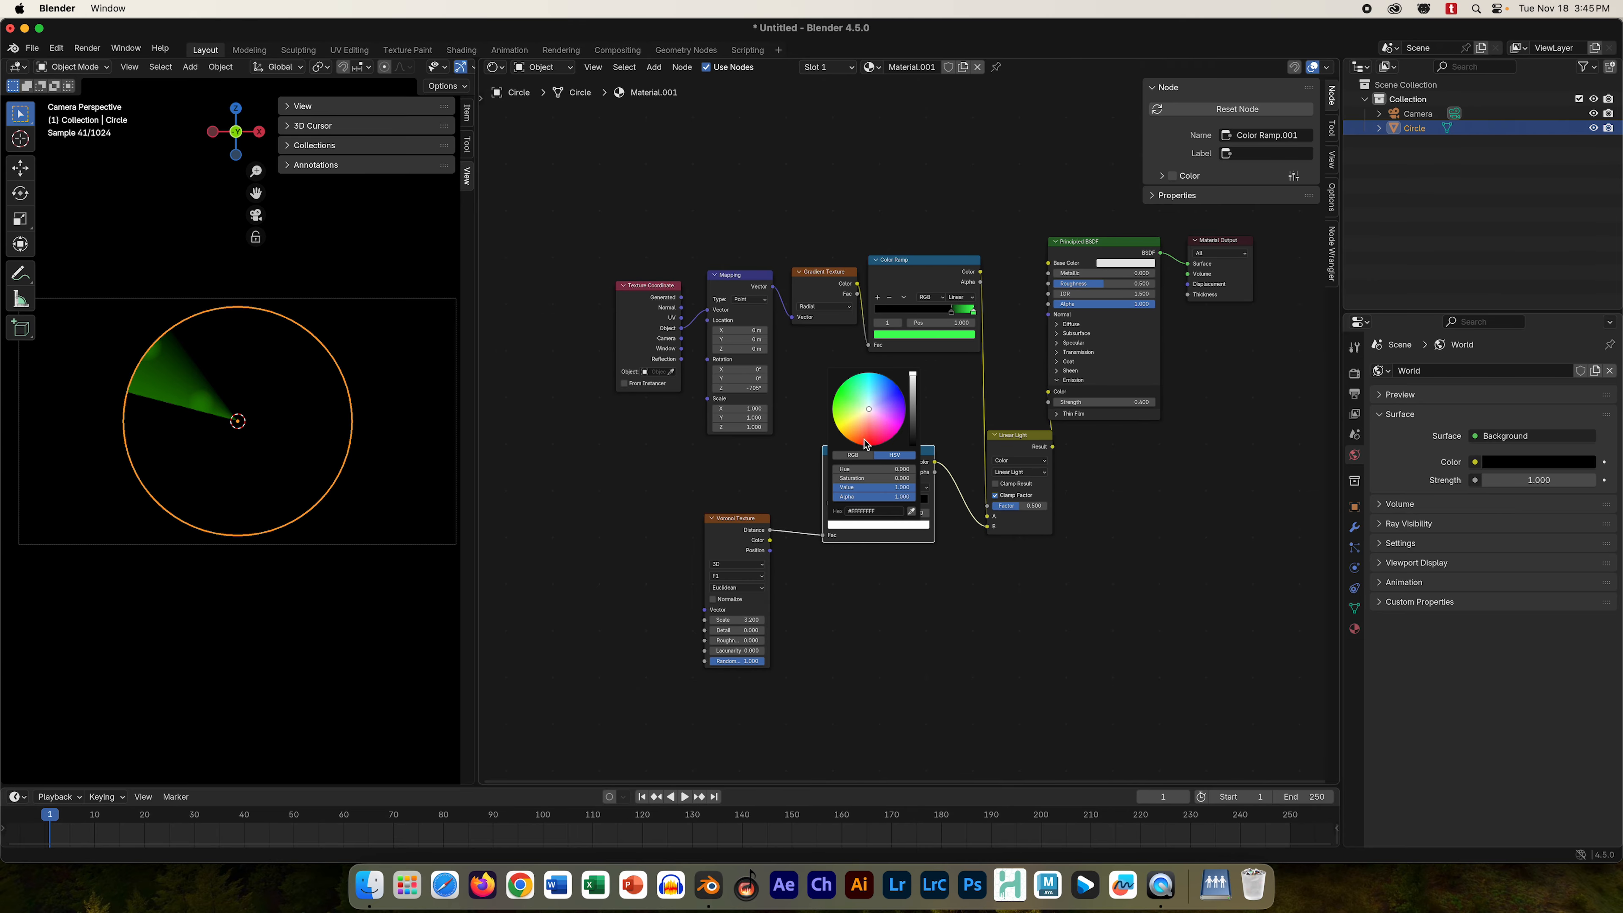
drag(917, 382, 912, 386)
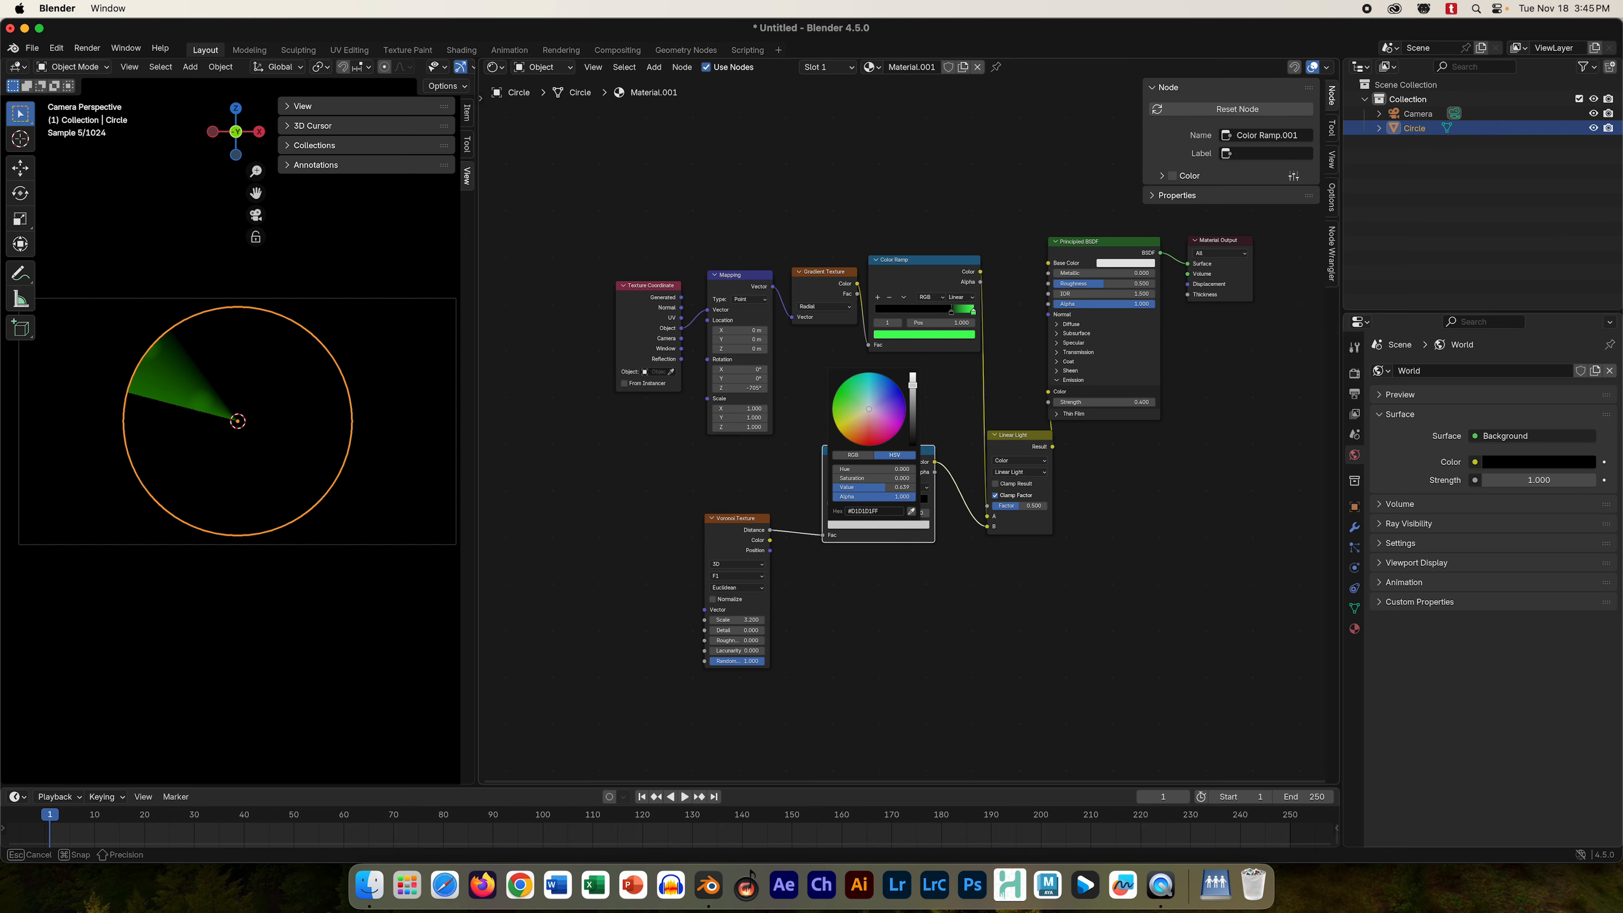
click(836, 525)
drag(918, 390, 915, 373)
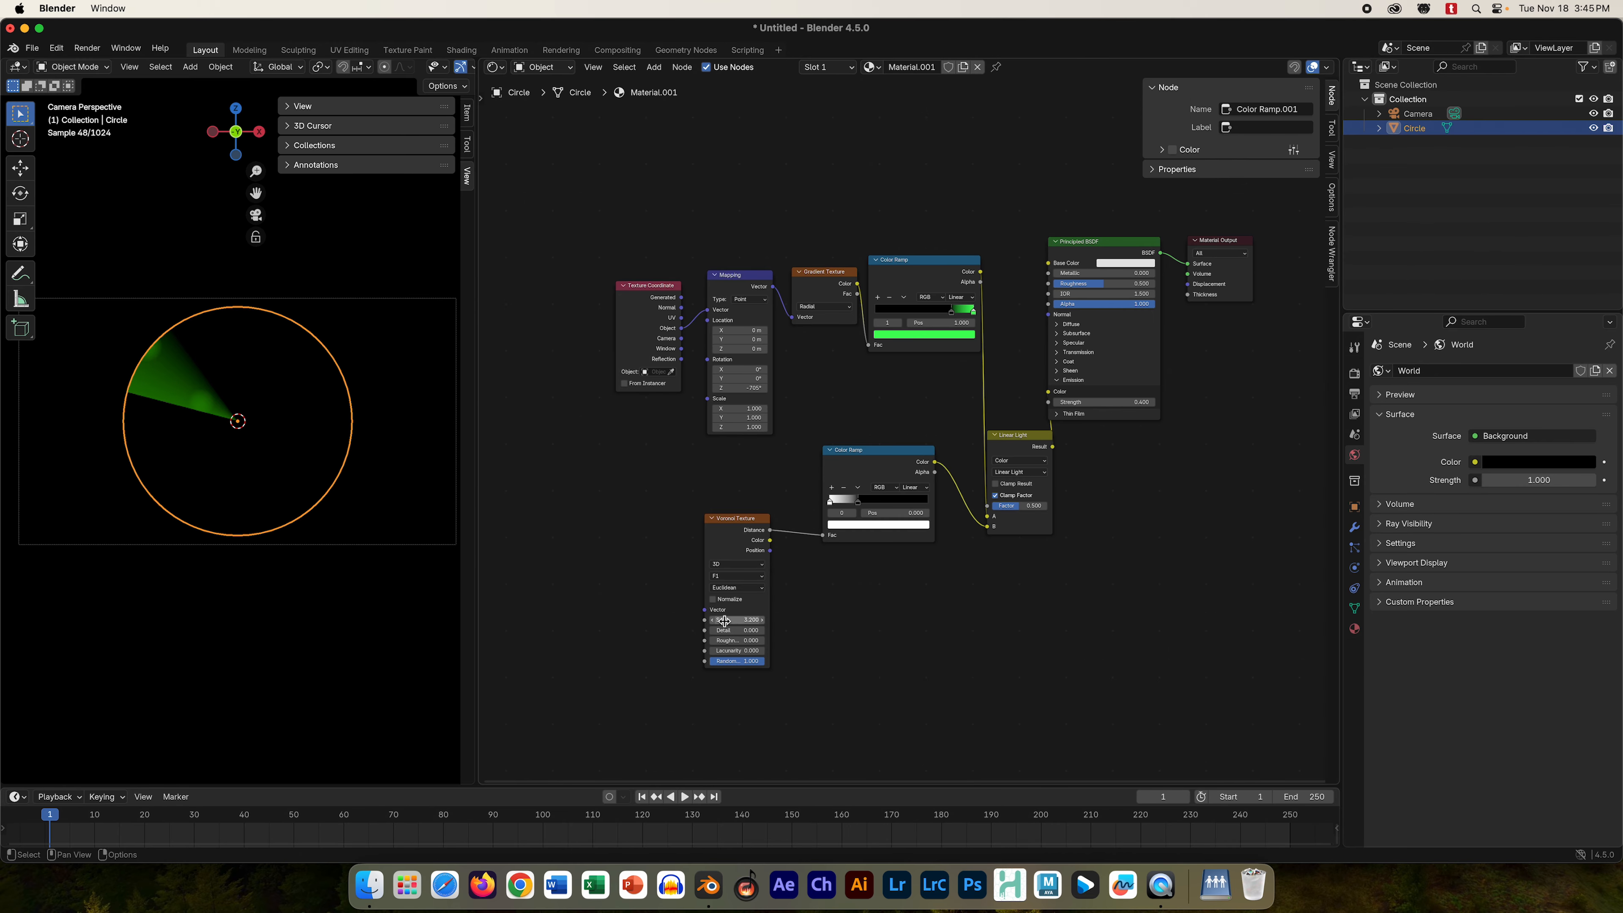
- Raise the Voronoi Texture's Scale to 4 and move its Color Ramp's black stop inward to about 0.177
drag(728, 620, 776, 620)
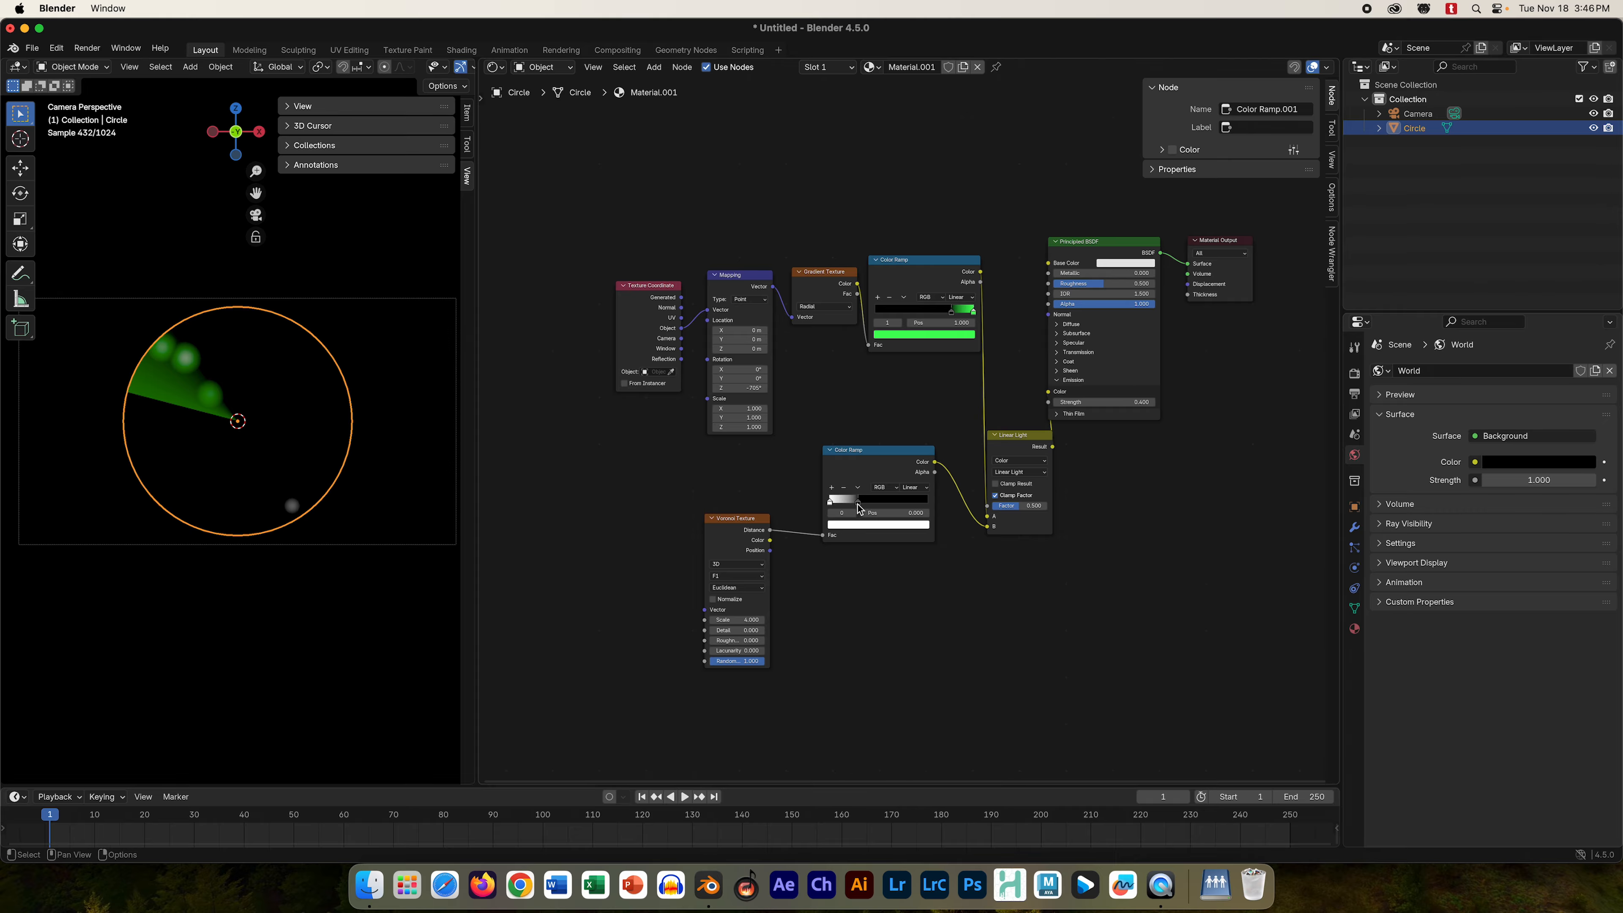
drag(858, 503, 845, 502)
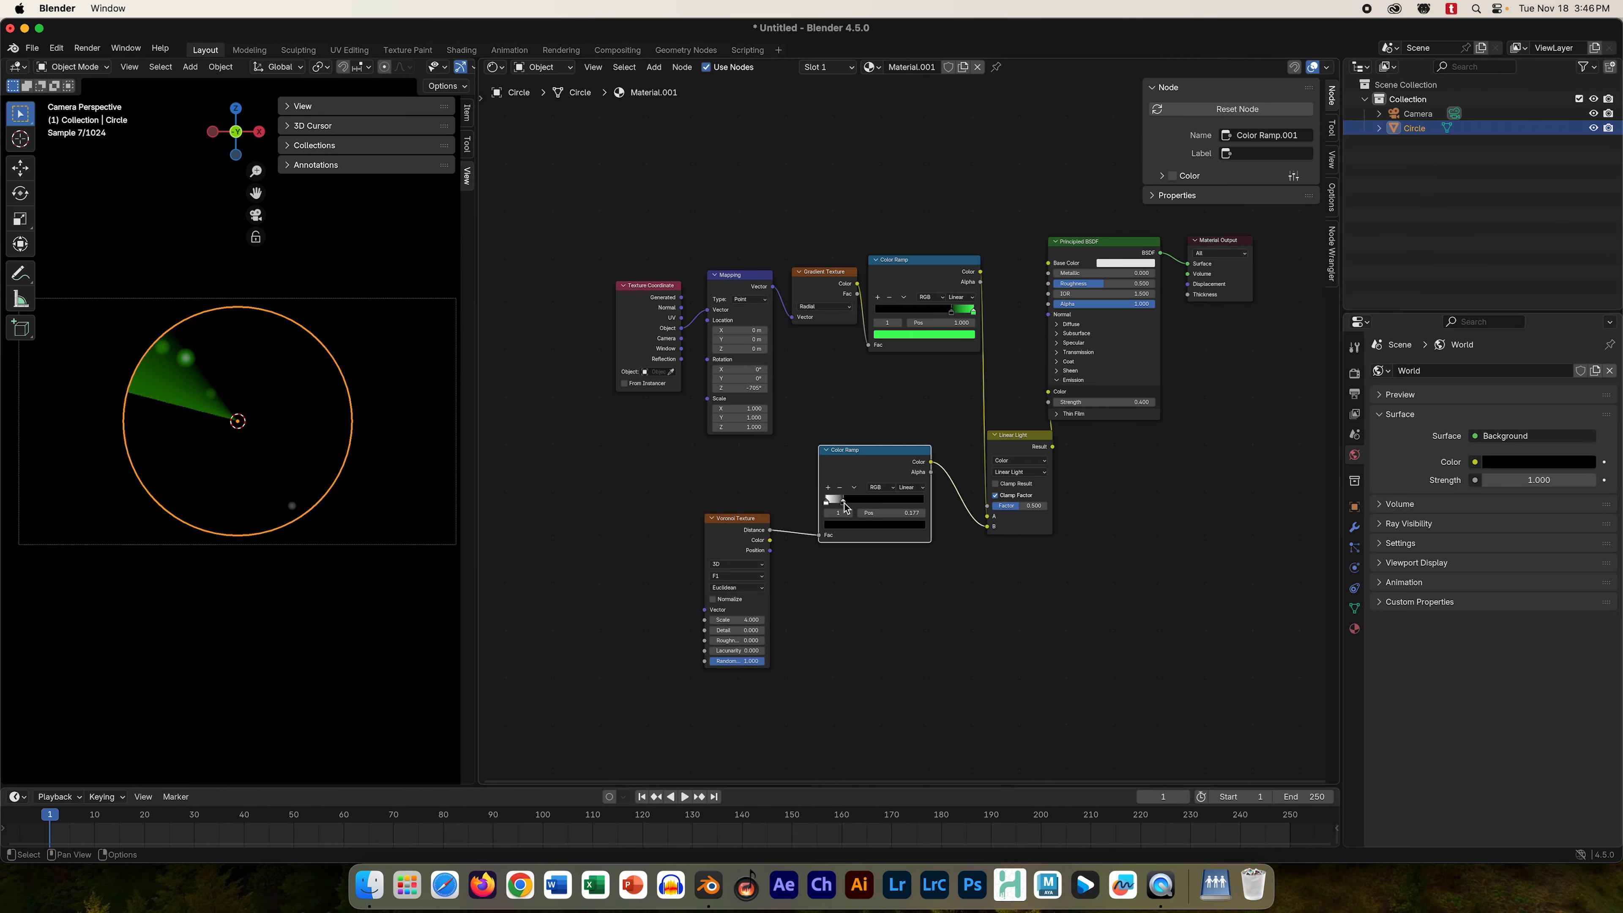
- Darken the white stop of the Voronoi Color Ramp to a light gray
click(826, 505)
click(845, 527)
click(858, 525)
drag(908, 376, 908, 388)
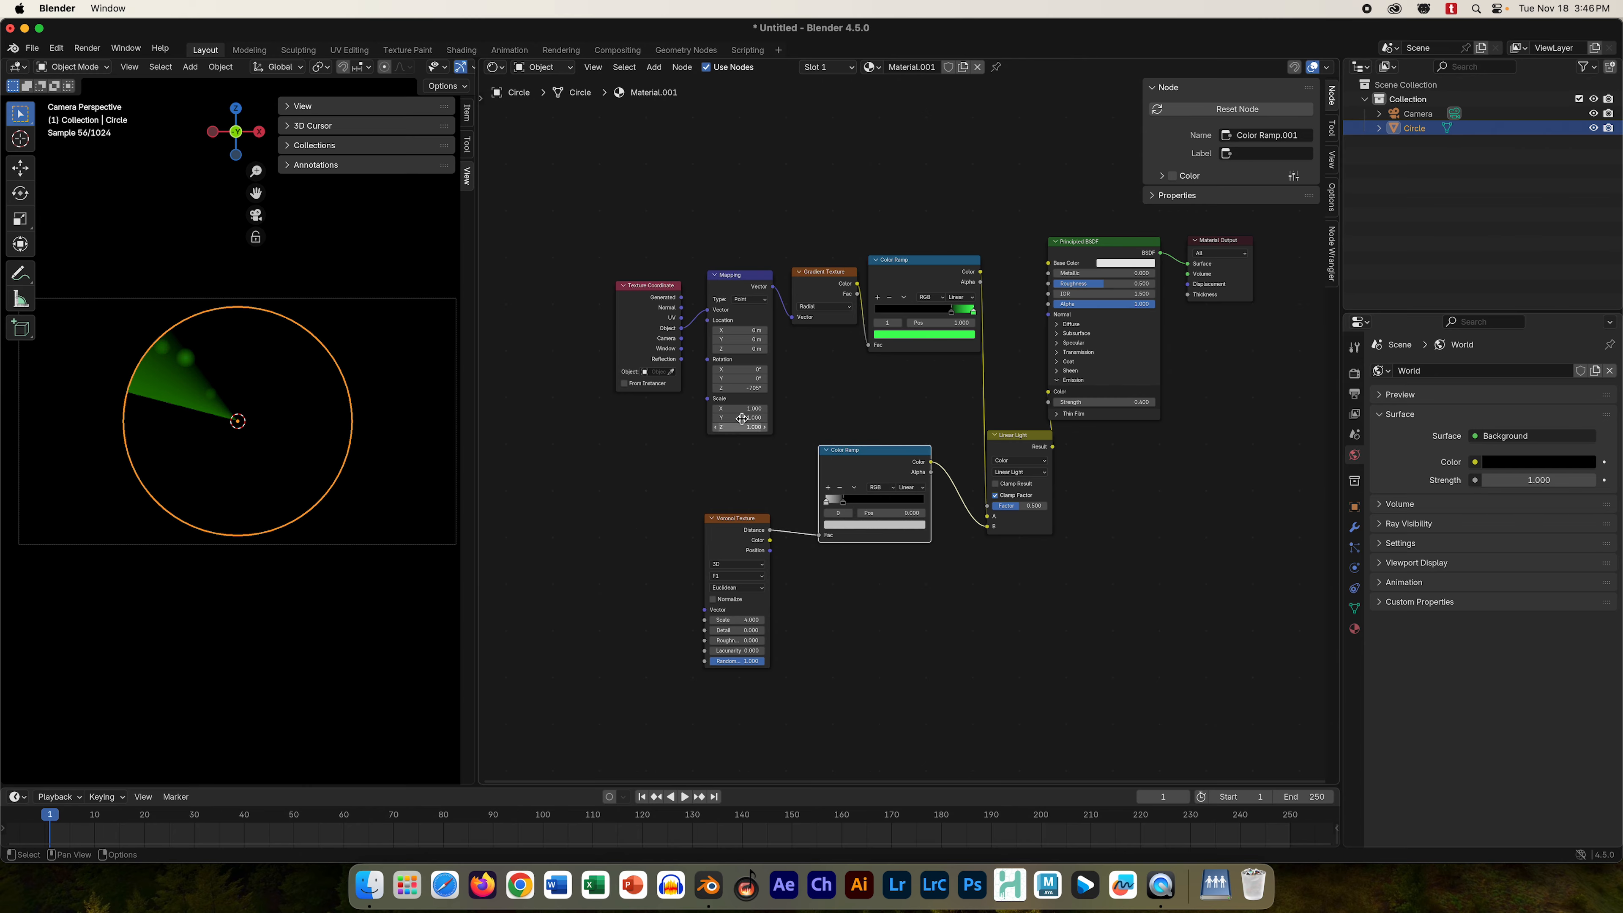
- Sweep the gradient over the dots with its Mapping node's Z rotation, and reset that rotation to 0°
drag(740, 388, 601, 387)
click(747, 388)
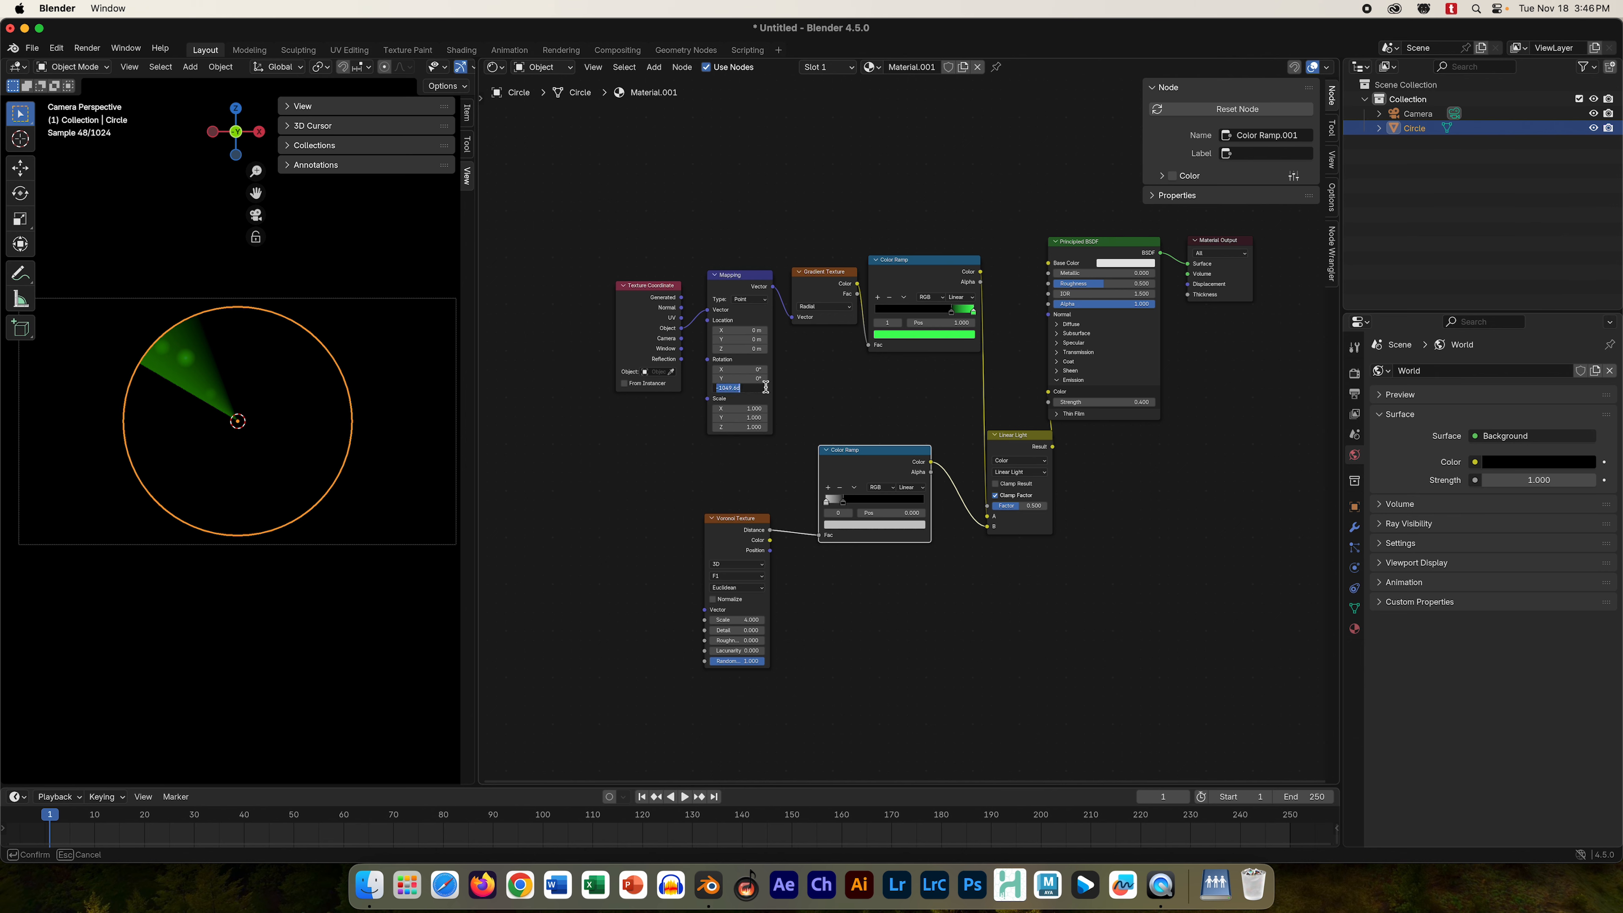
text(0)
key(Return)
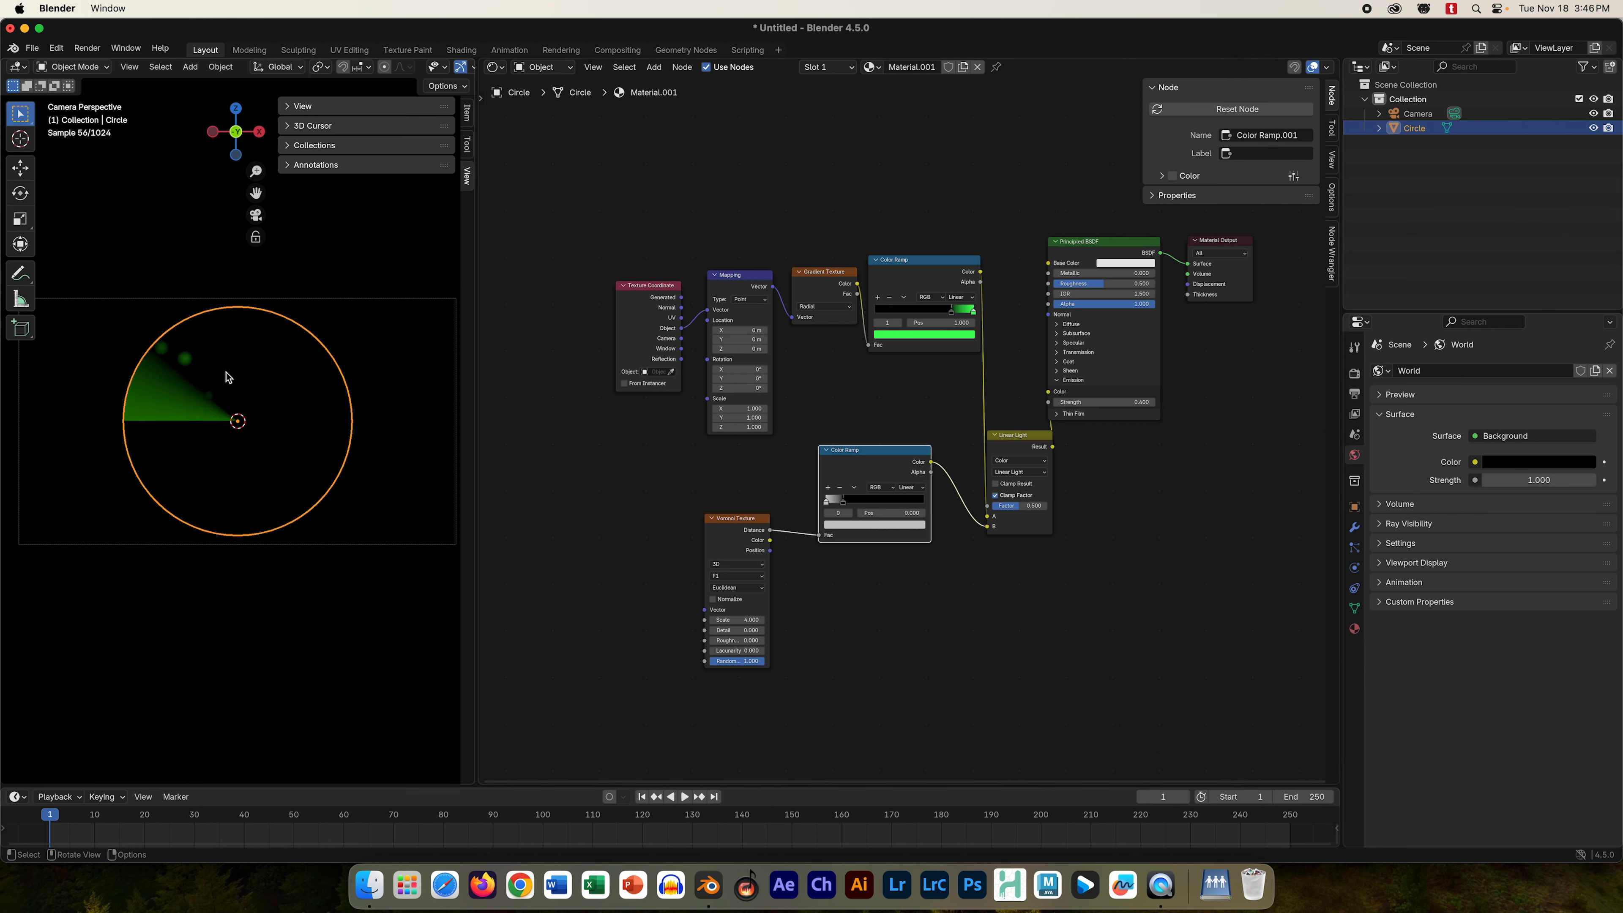
- Nudge the black stop of the gradient Color Ramp outward and adjust the hue and saturation of its green stop
mouse_move(952, 316)
mouse_down()
mouse_move(926, 316)
mouse_move(949, 316)
mouse_up()
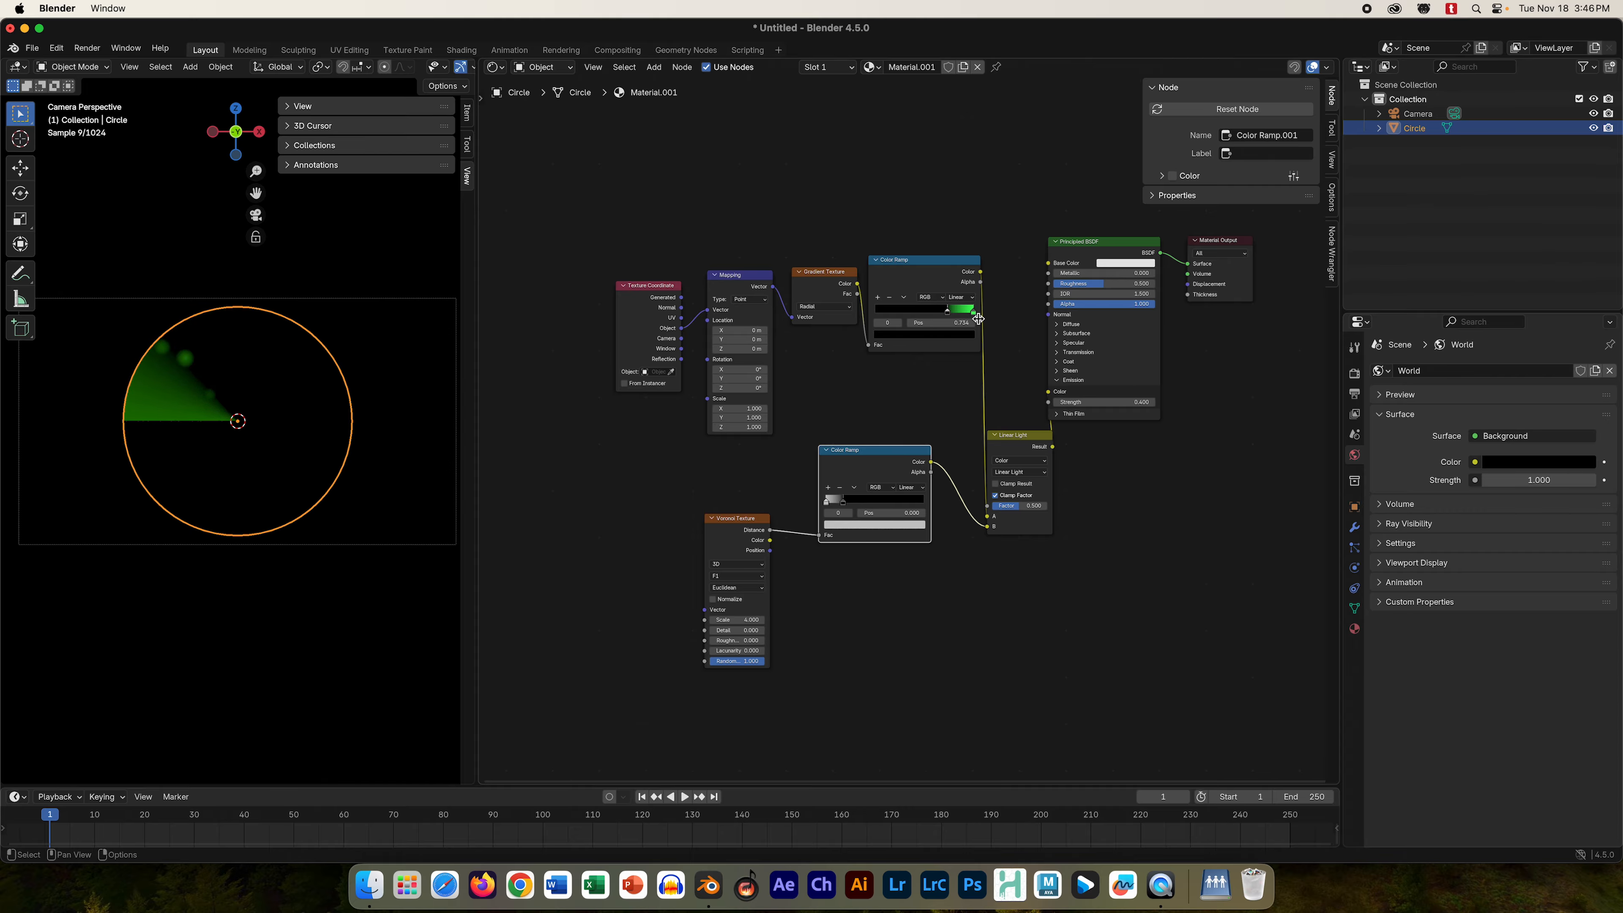
click(975, 319)
click(973, 312)
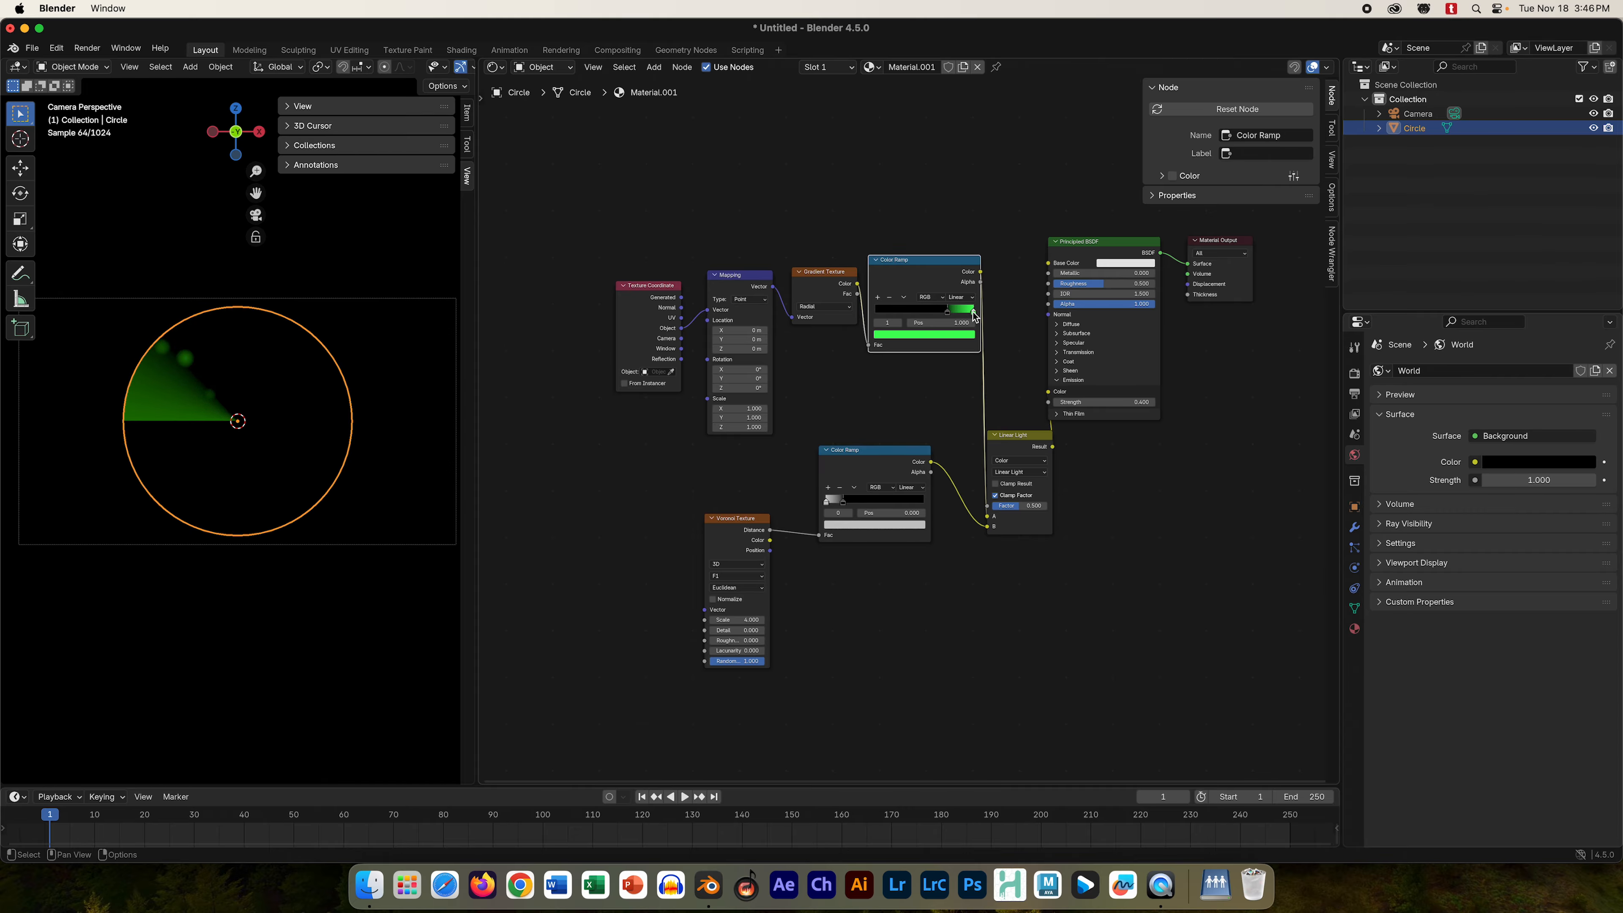
click(960, 336)
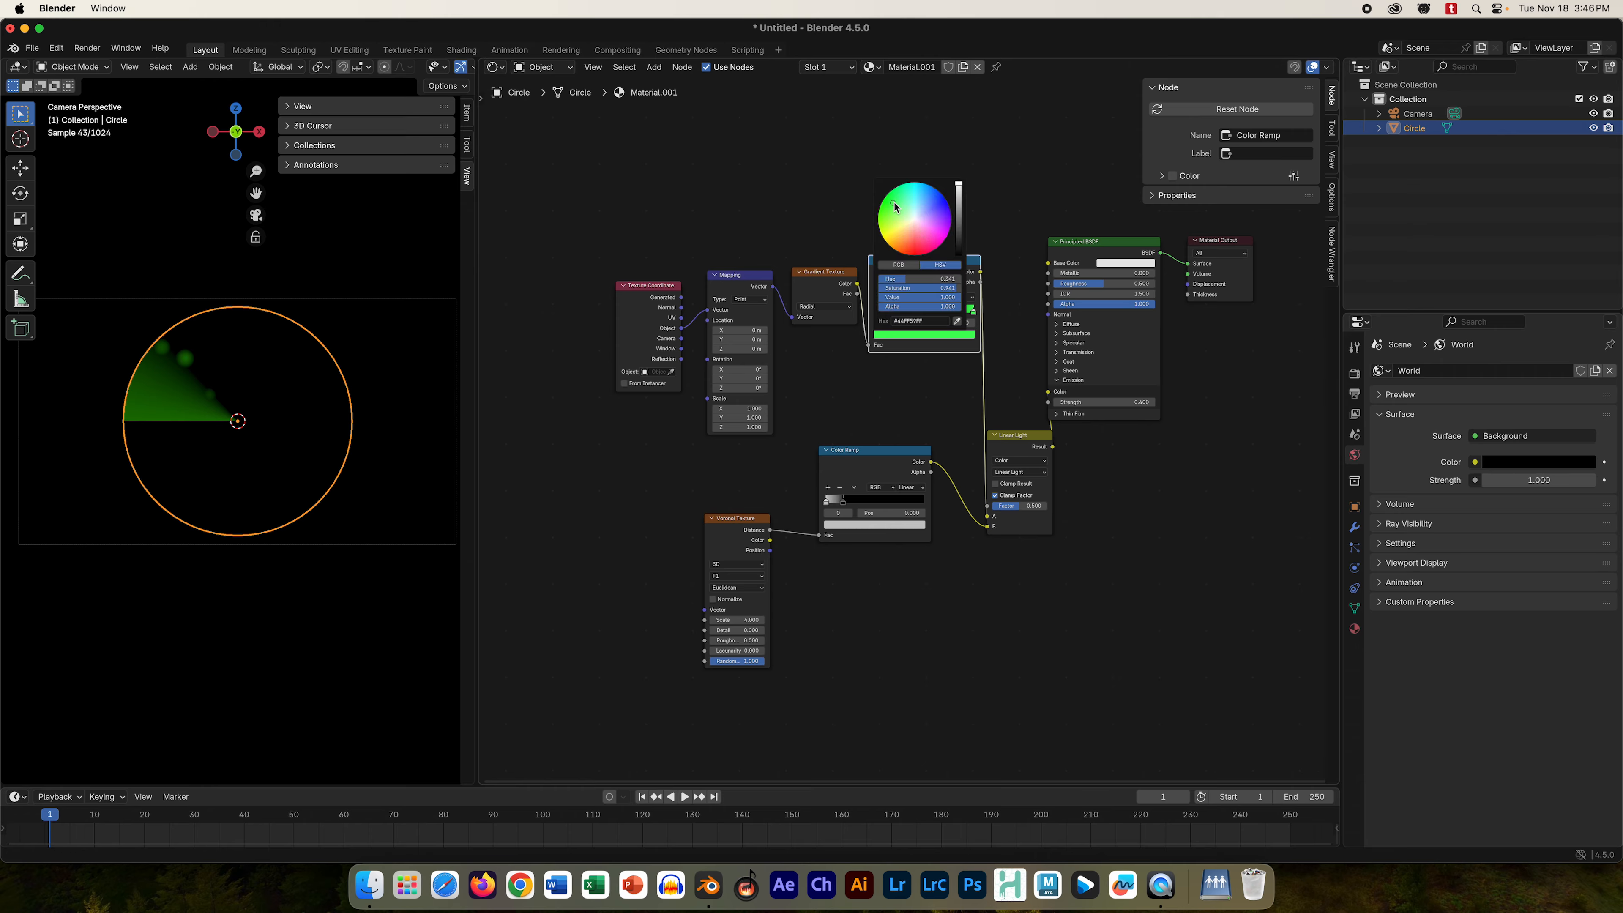
drag(896, 207, 885, 210)
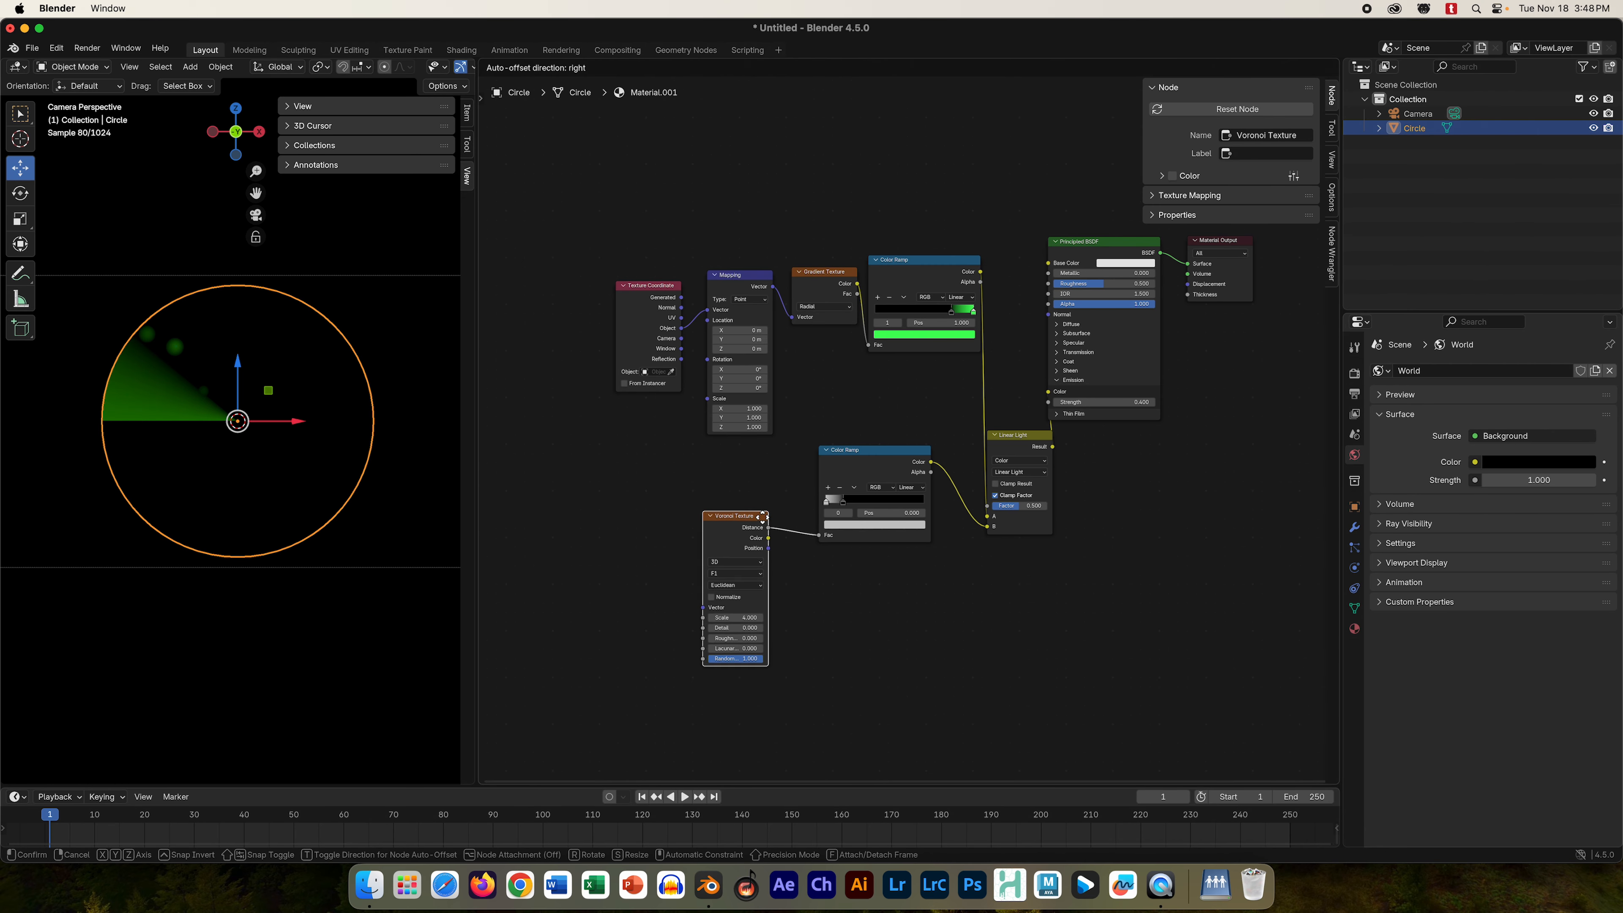
- Shift the Voronoi Texture node closer to its Color Ramp and attach new Mapping and Texture Coordinate nodes to it
drag(755, 530, 757, 526)
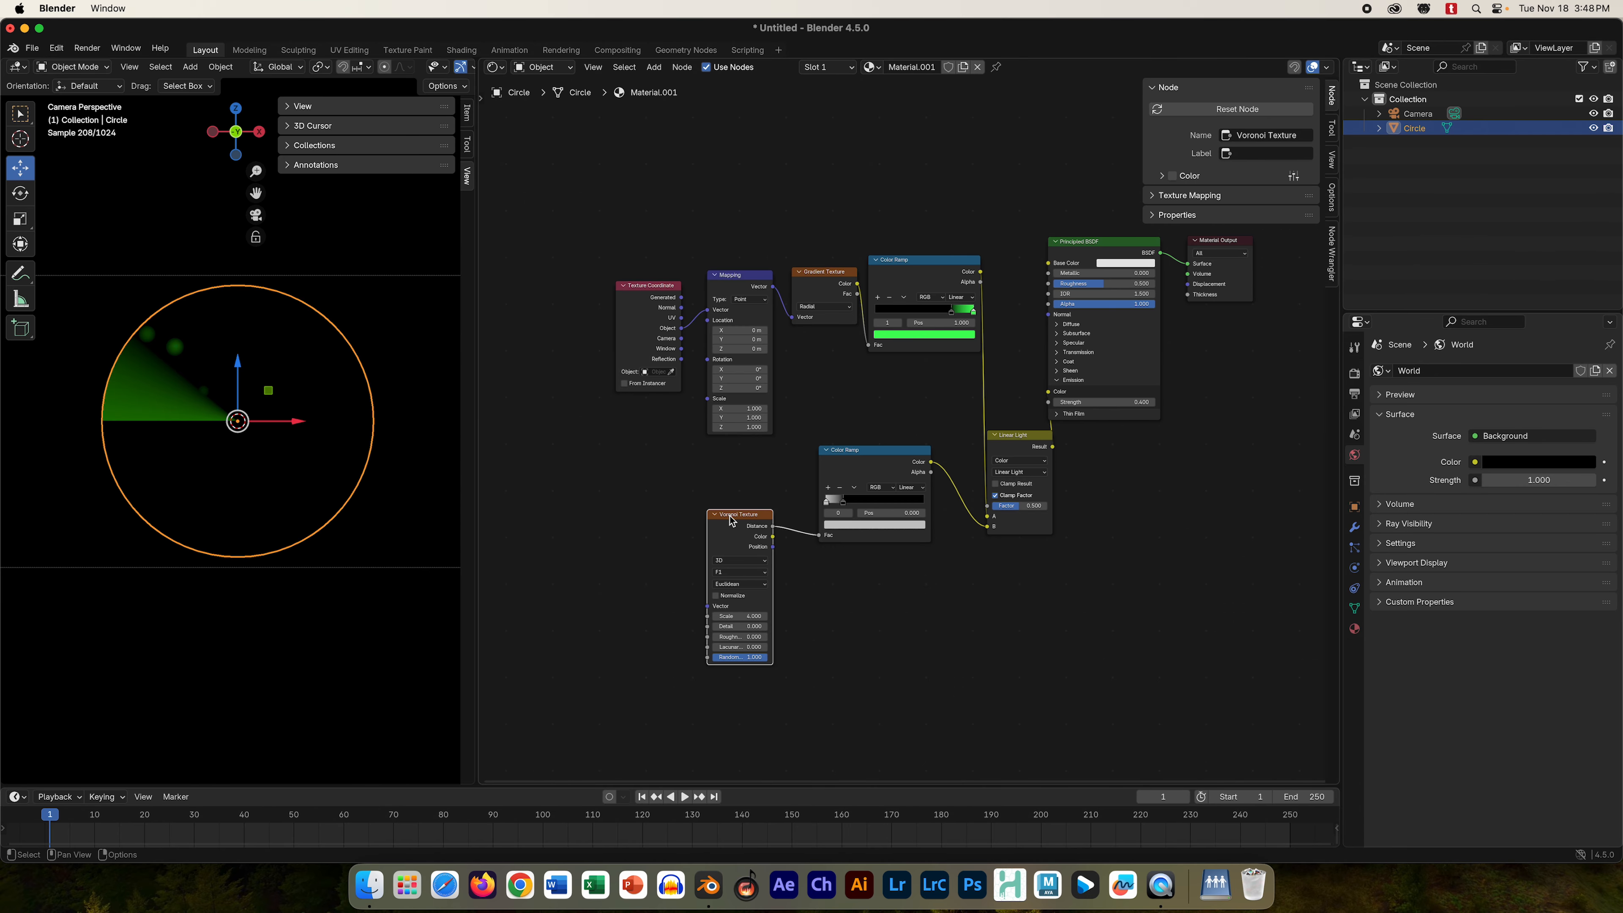
drag(731, 521, 752, 515)
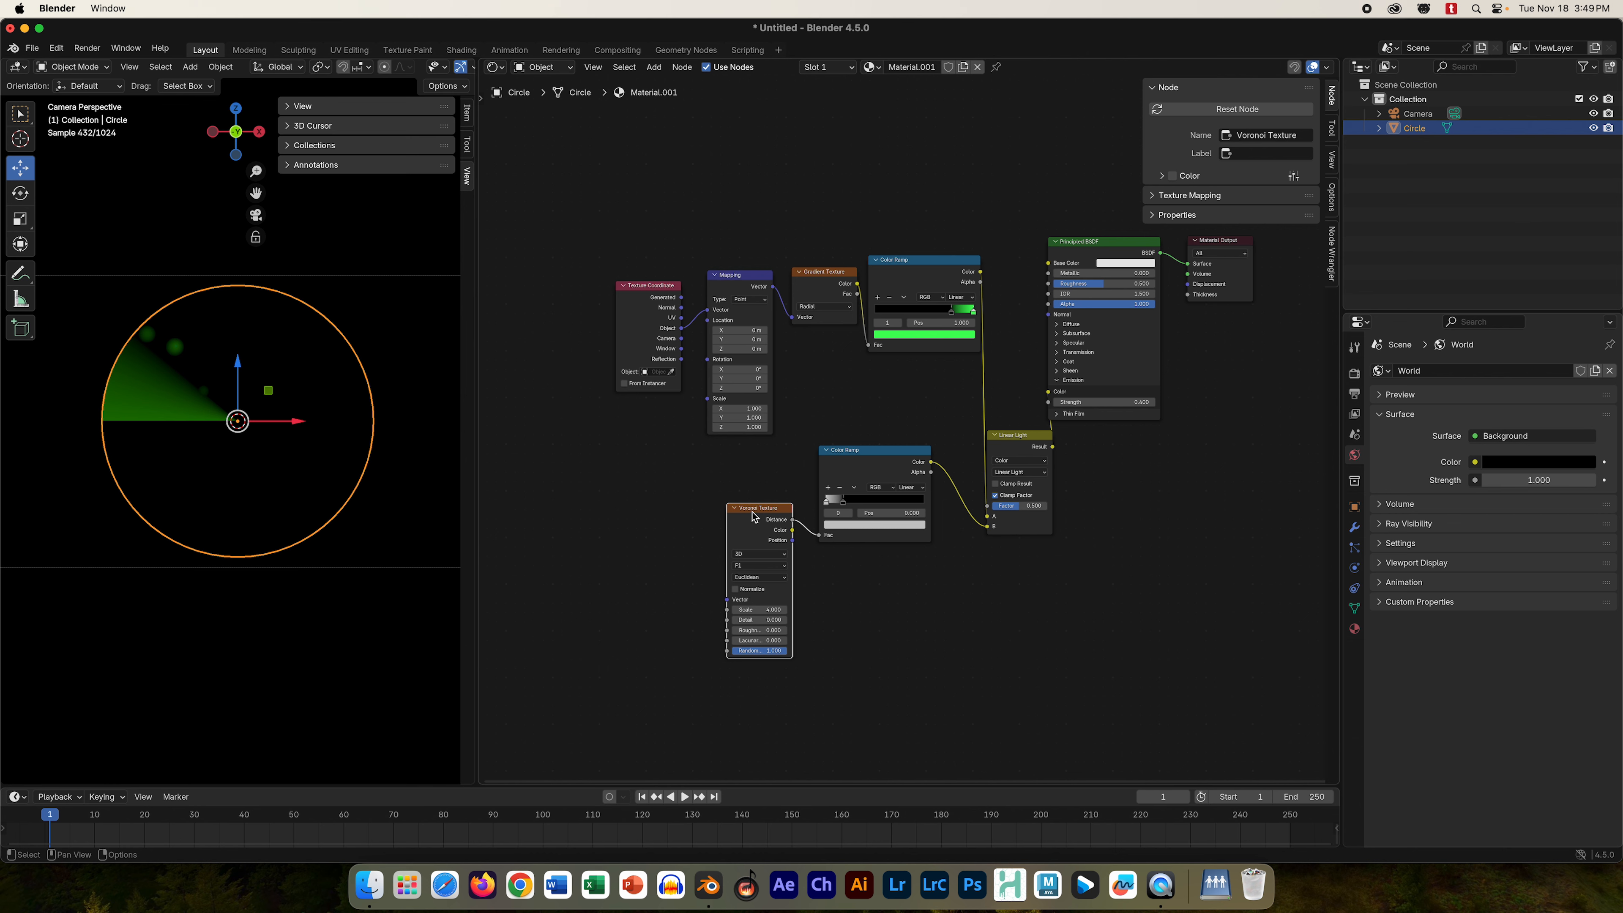
drag(753, 513, 749, 518)
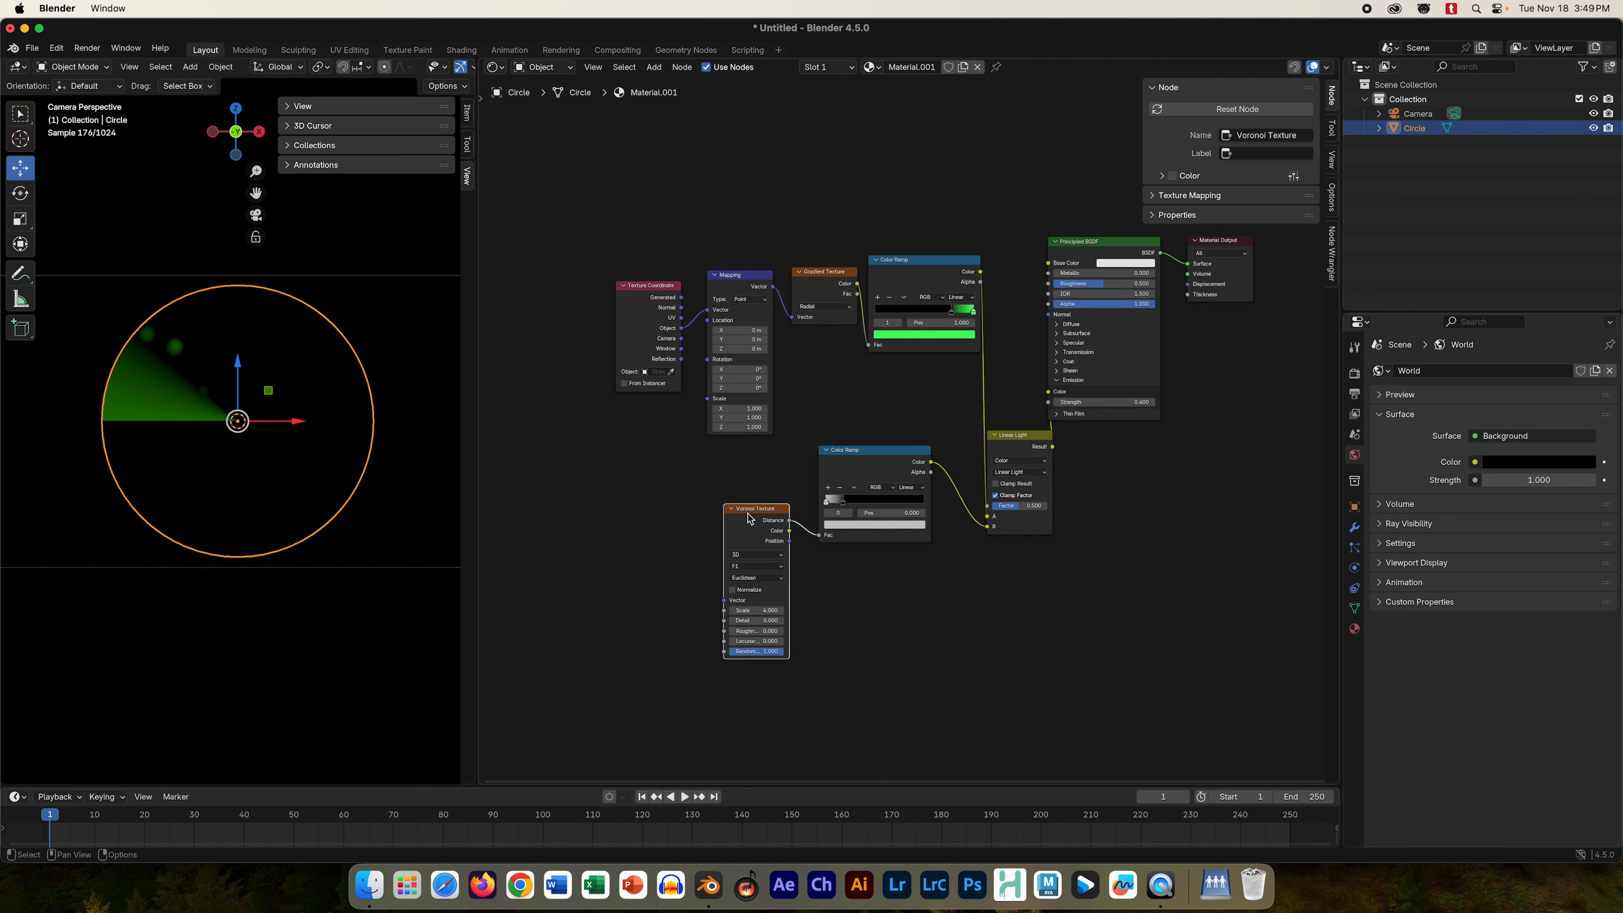
key(ctrl+t)
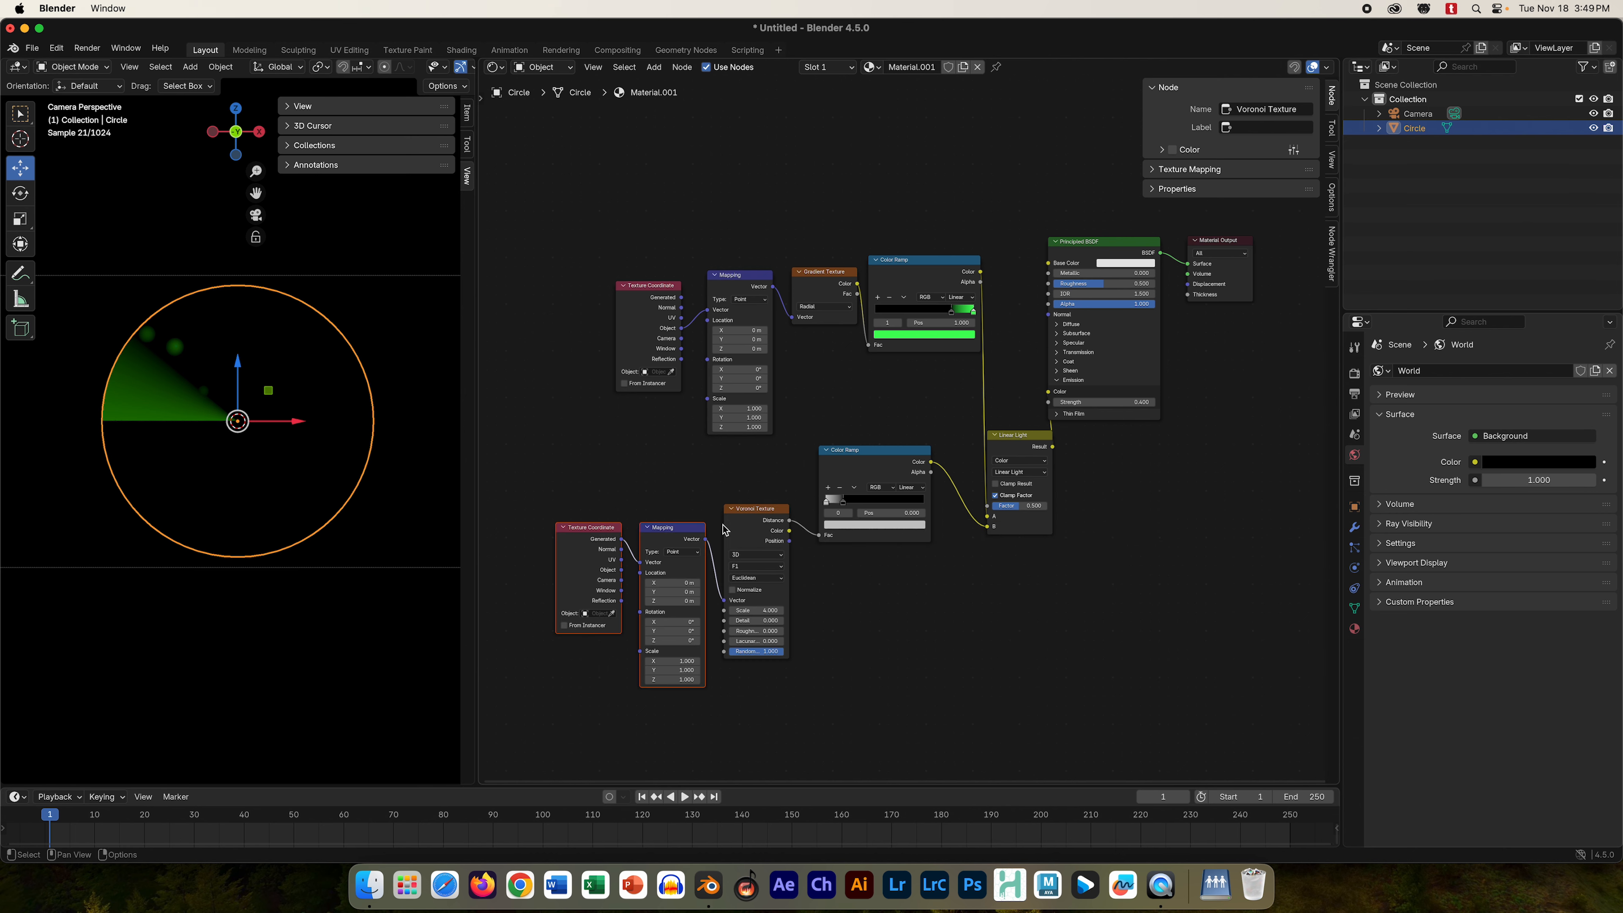
- Space out the new Voronoi mapping nodes and connect the Texture Coordinate's Object output to the Mapping Vector
drag(744, 515, 669, 523)
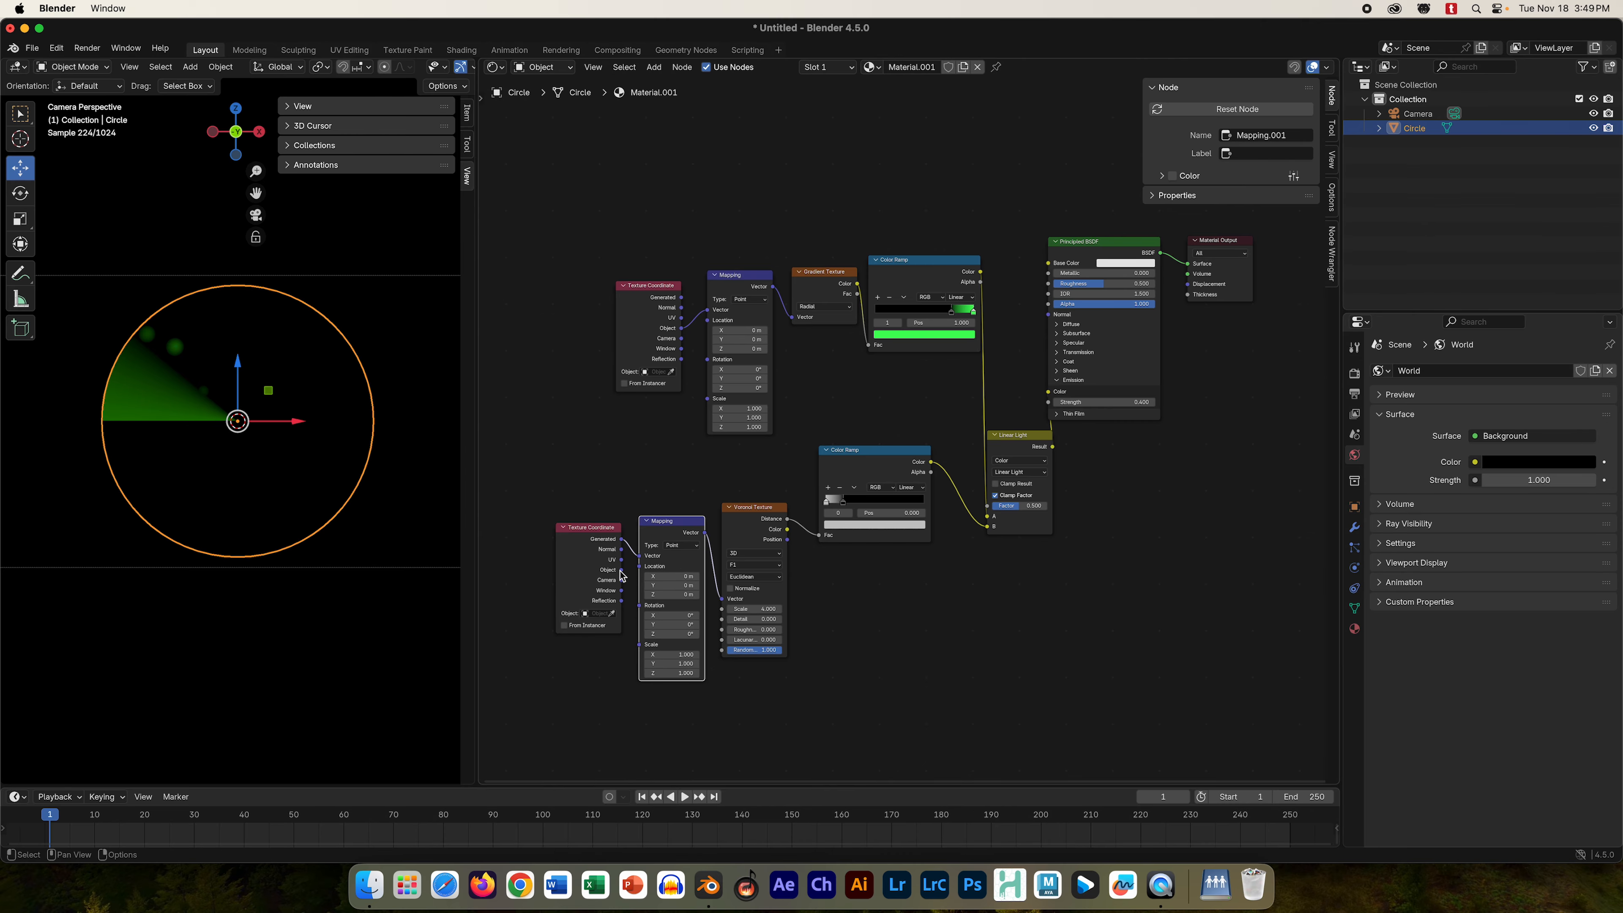
drag(621, 570, 638, 560)
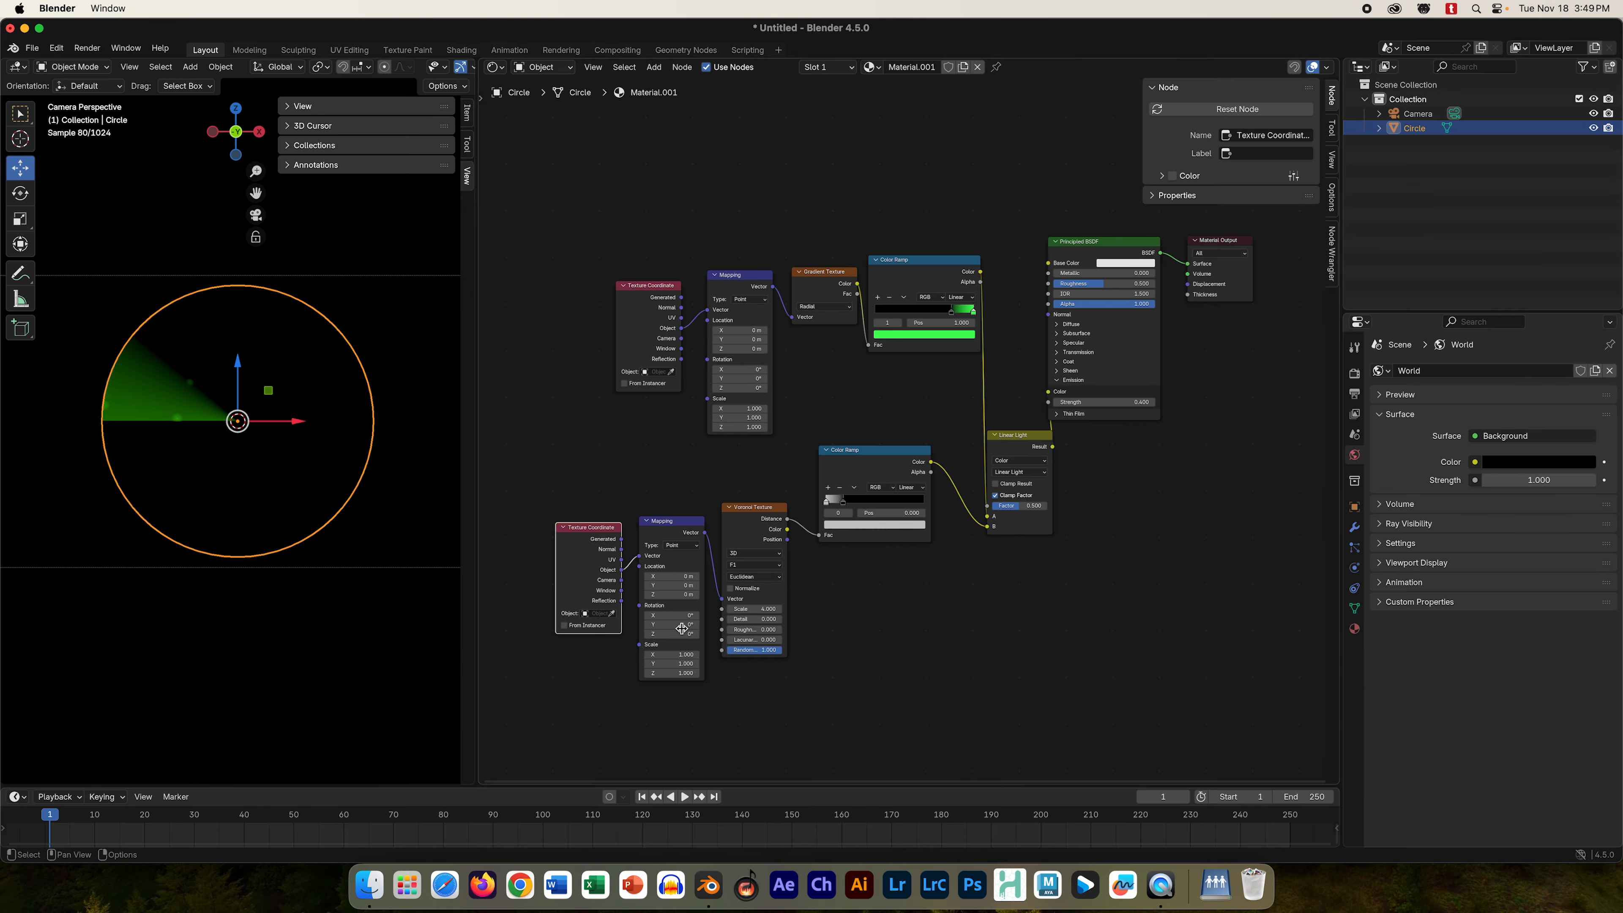
mouse_move(666, 579)
mouse_down()
mouse_move(702, 579)
mouse_move(657, 576)
mouse_up()
key(ctrl+z)
drag(592, 533, 587, 530)
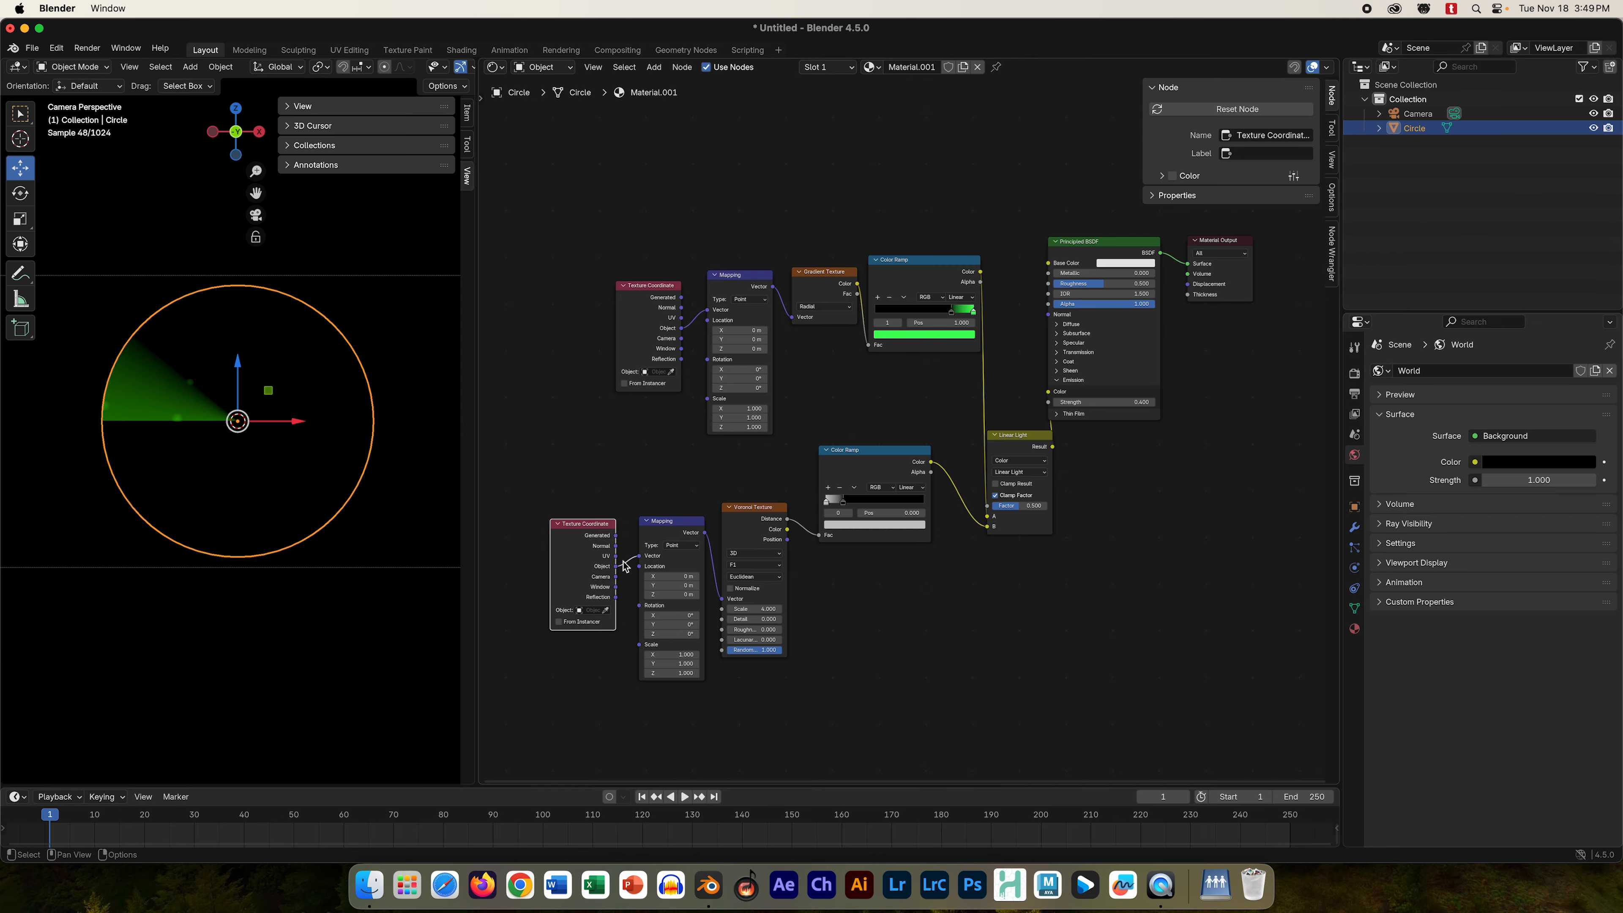
- Try shifting the Voronoi dots with a Mapping X location of 0.5 m and a Y offset, and rotate the gradient's Z over them
click(684, 578)
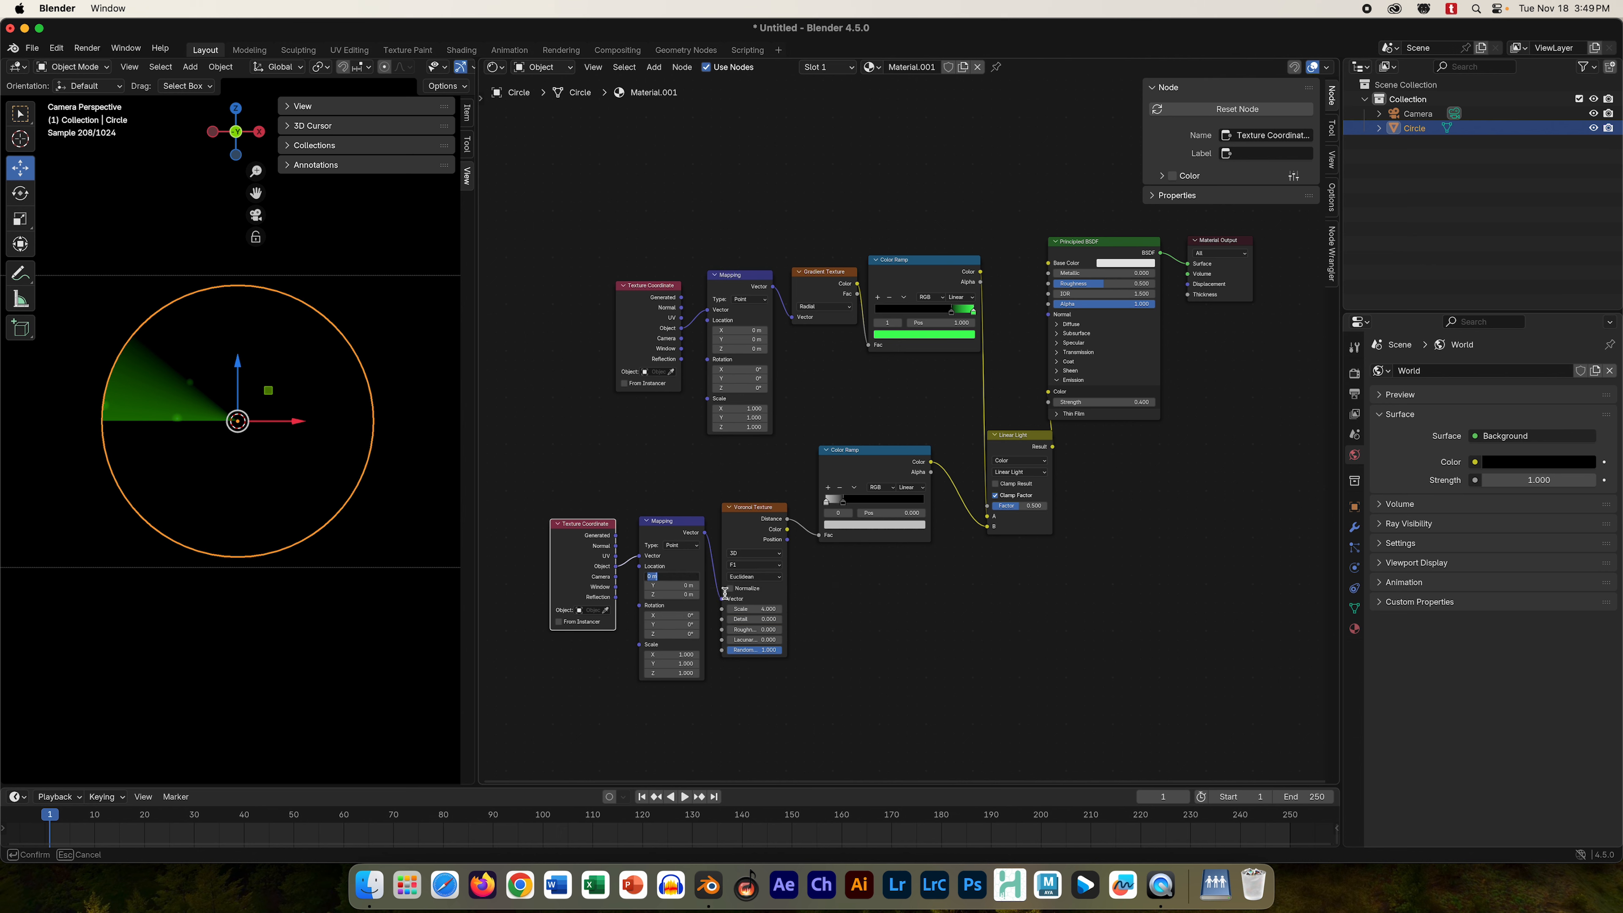
text(0.5)
key(Return)
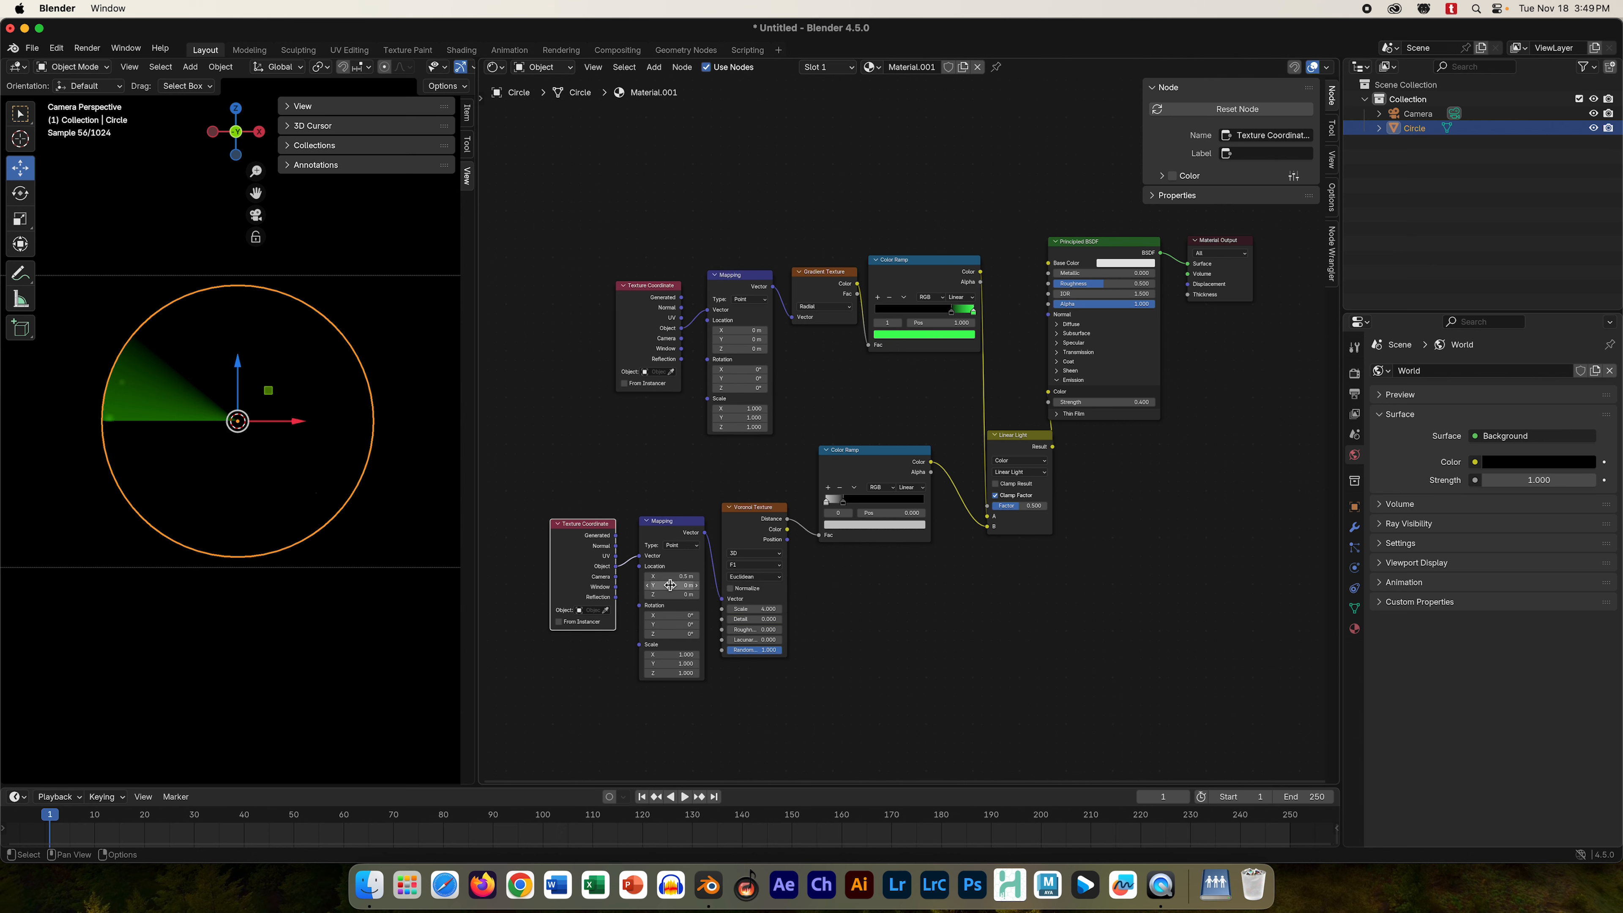
drag(671, 585, 685, 584)
drag(741, 388, 540, 388)
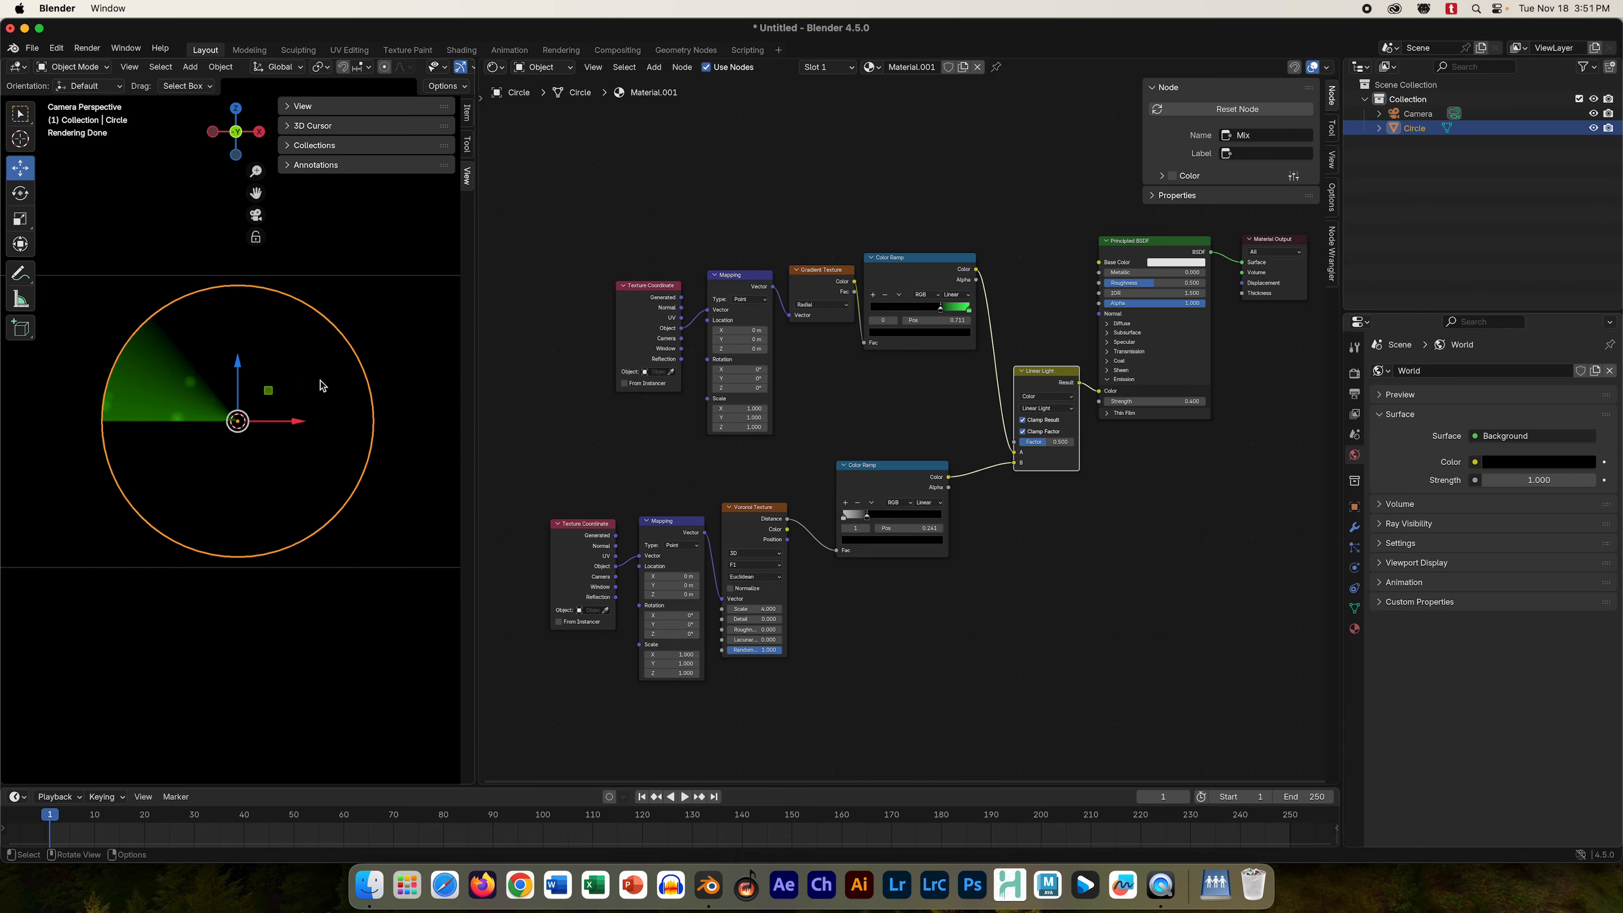
- Add a second Voronoi Texture node and place it below the Voronoi Color Ramp
click(654, 68)
mouse_move(663, 83)
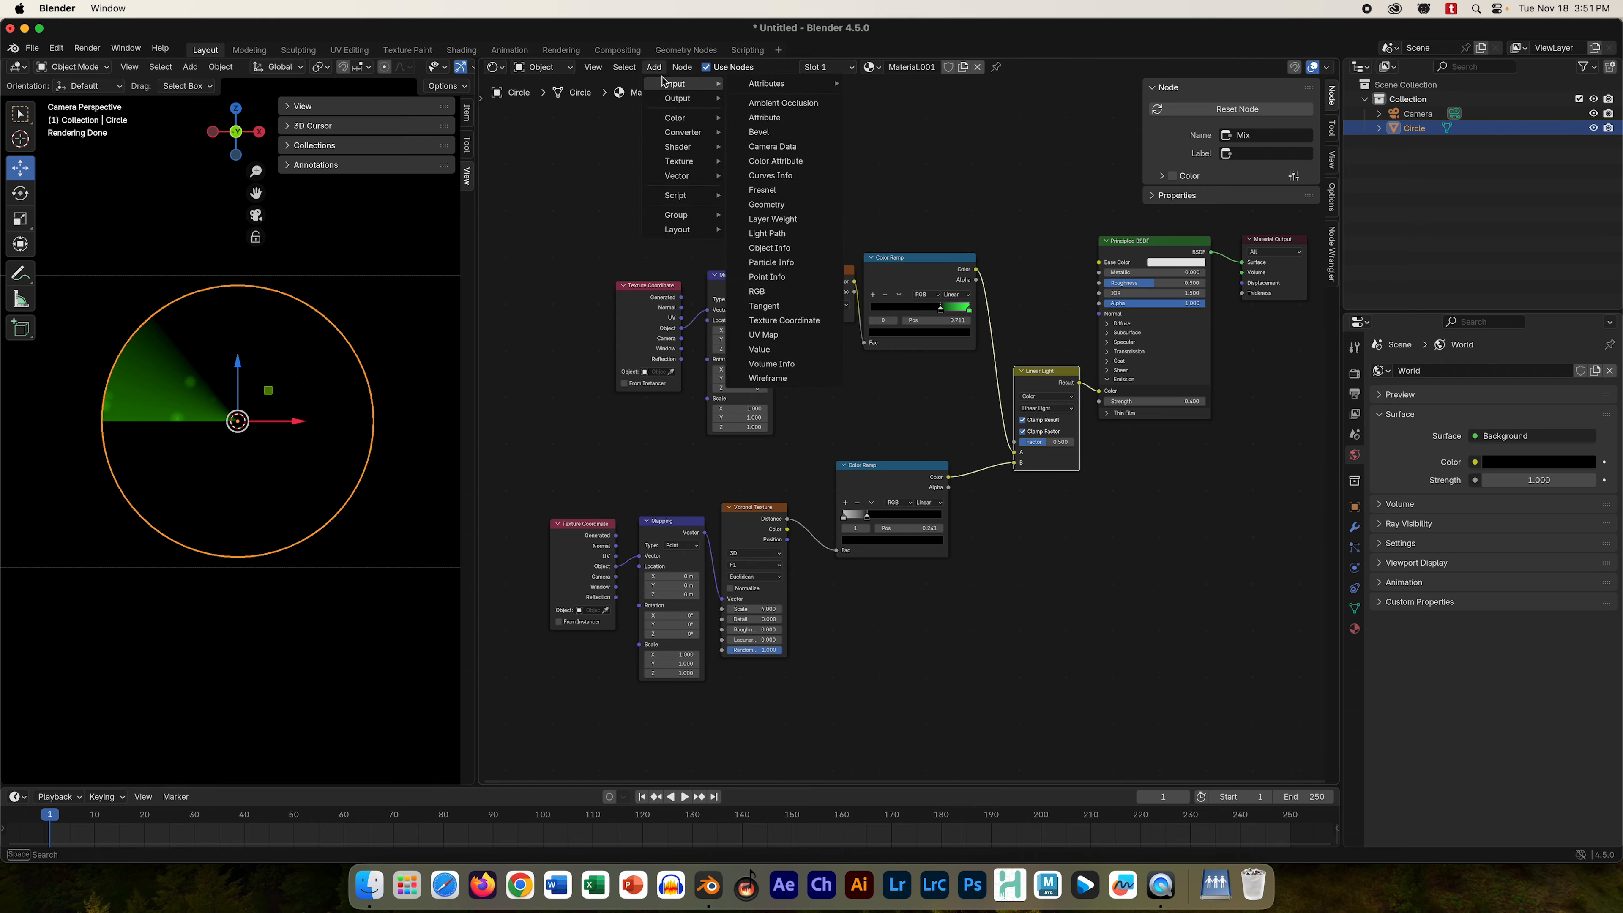
text(vor)
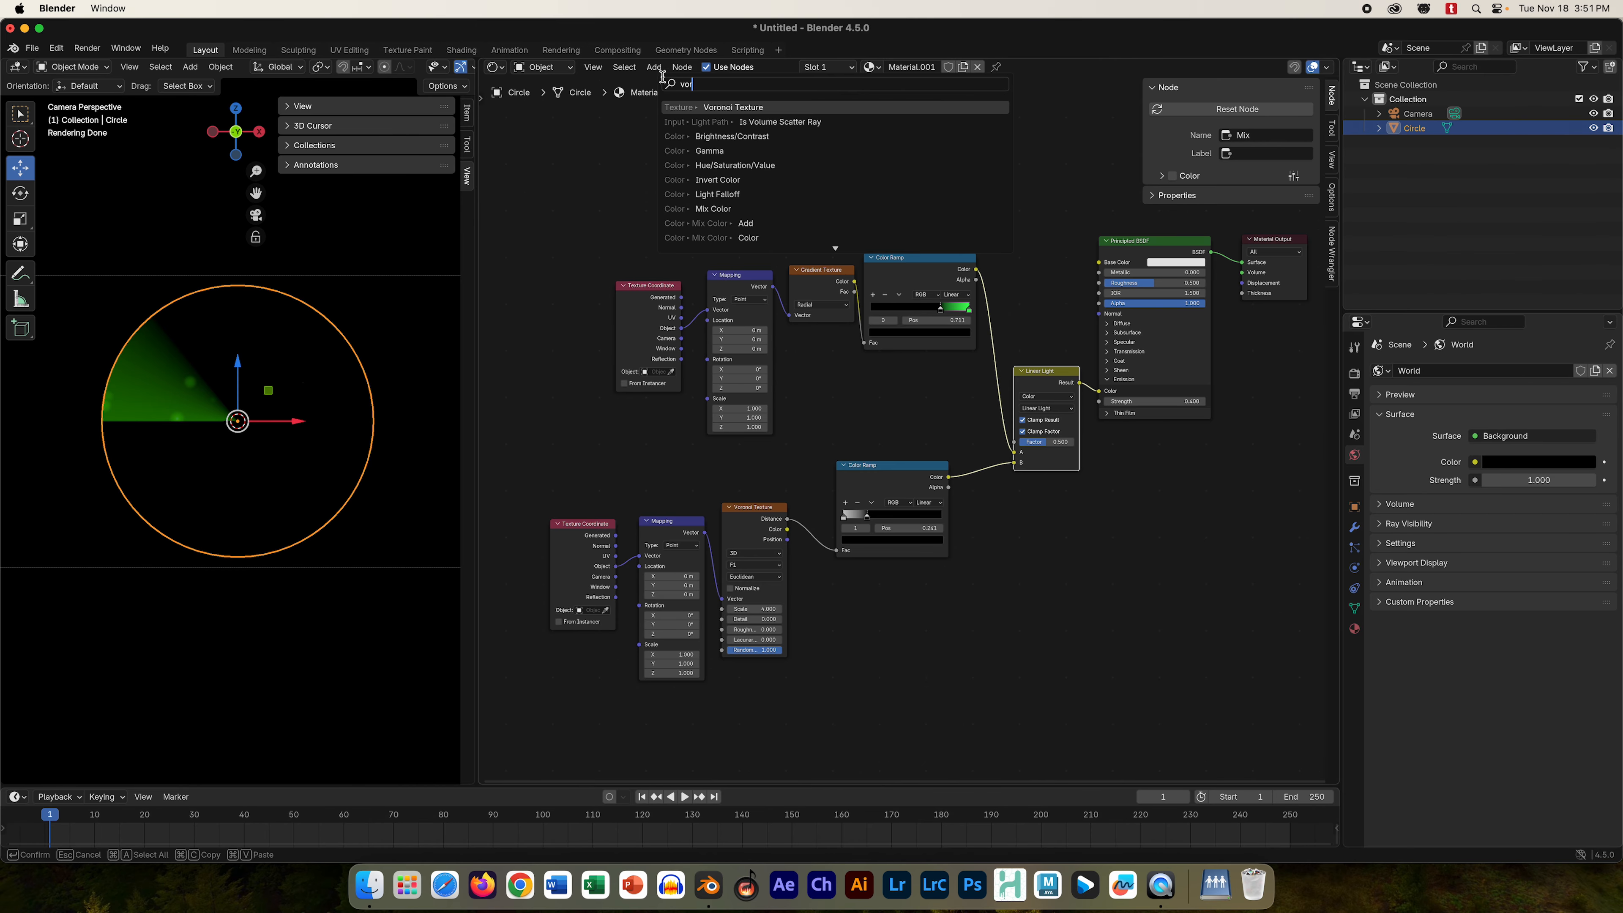
click(733, 109)
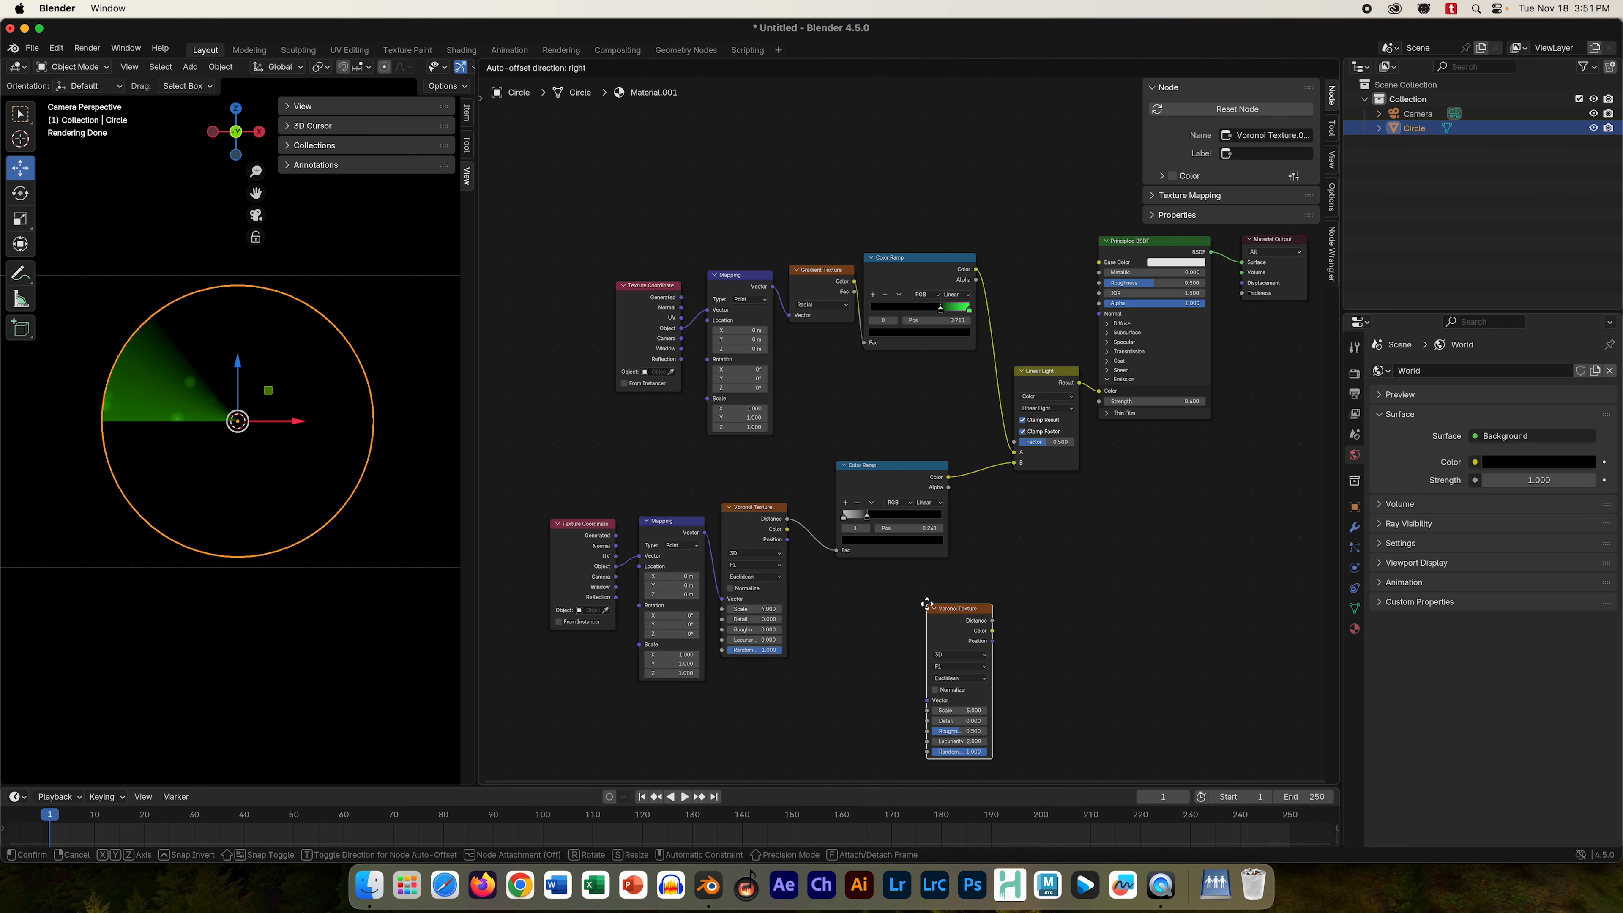
click(937, 616)
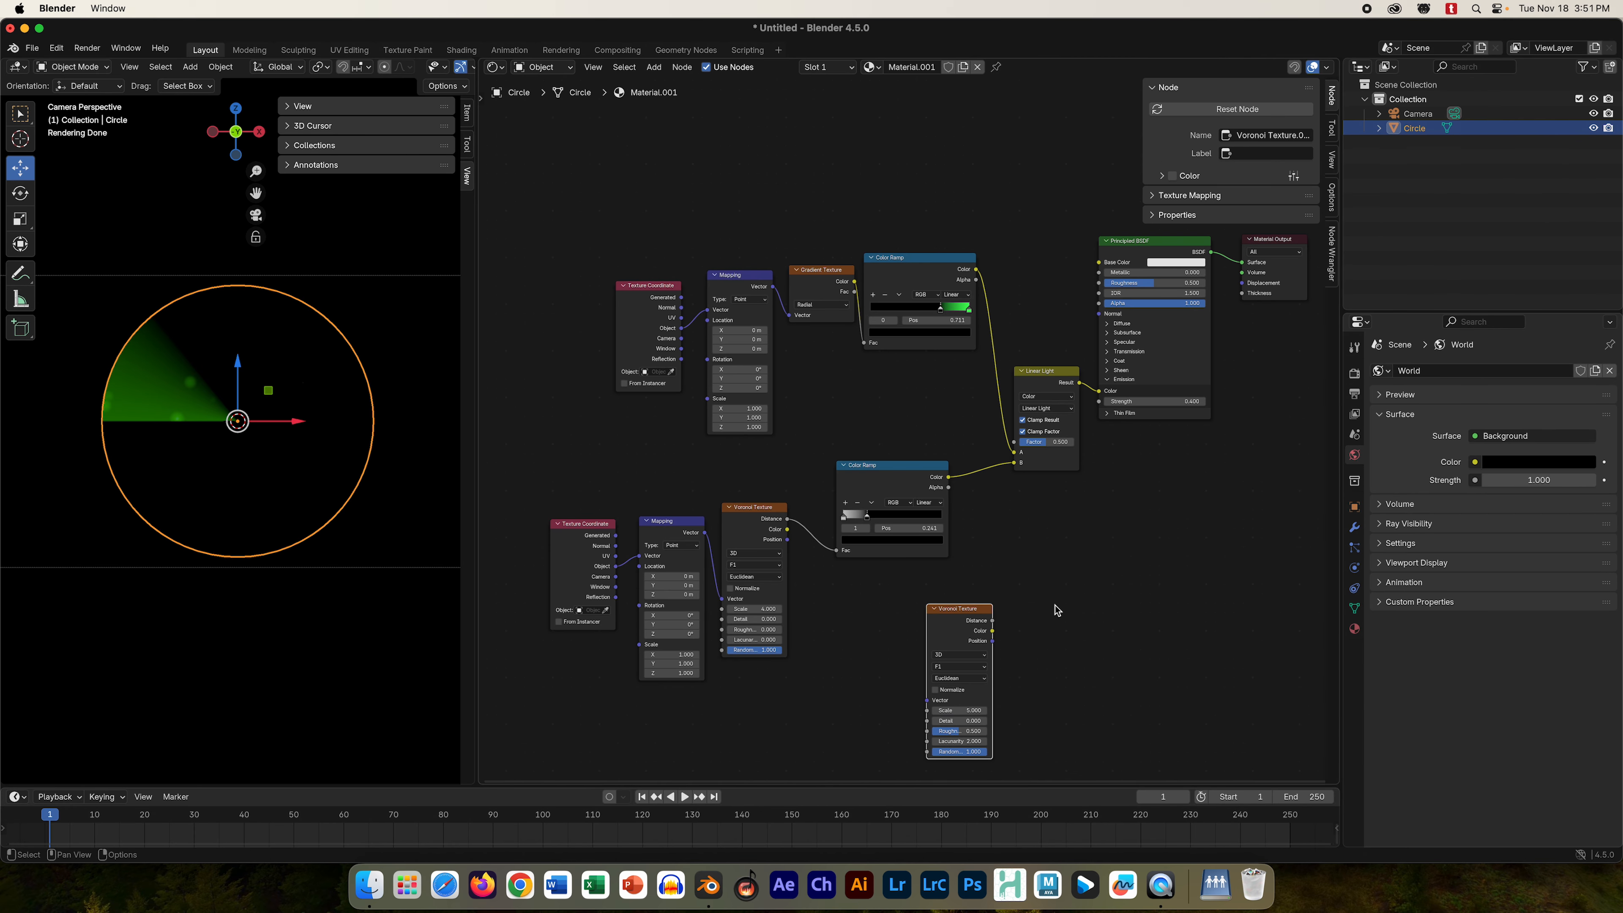
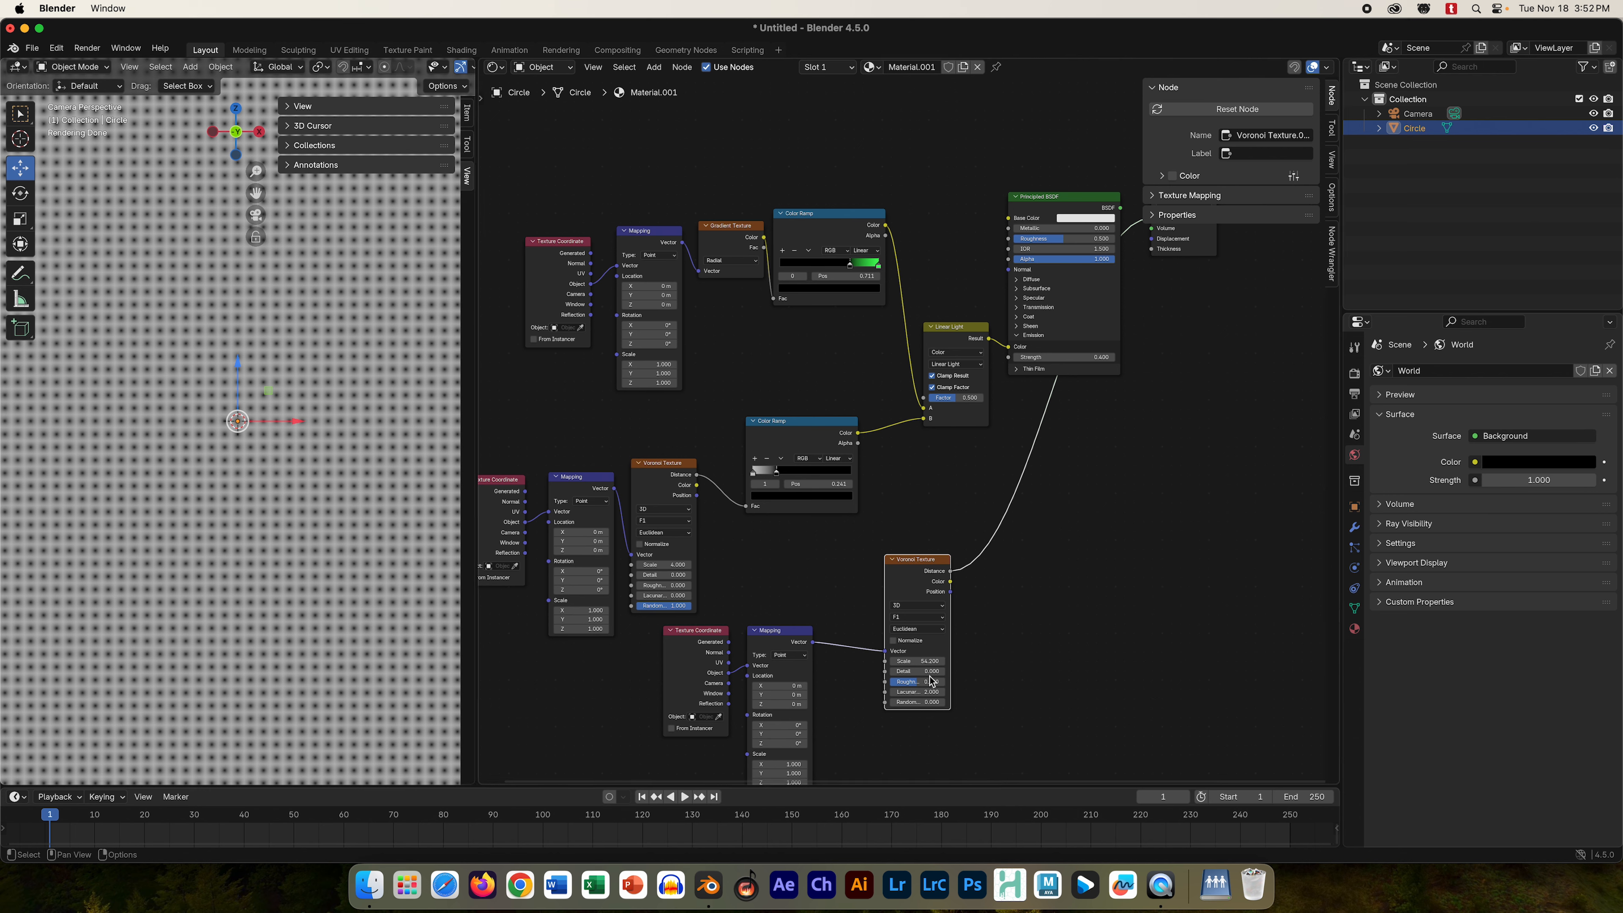
- Set the second Voronoi Texture's Roughness to 0 and insert a new Color Ramp node on its Distance output
drag(930, 681, 895, 692)
click(654, 68)
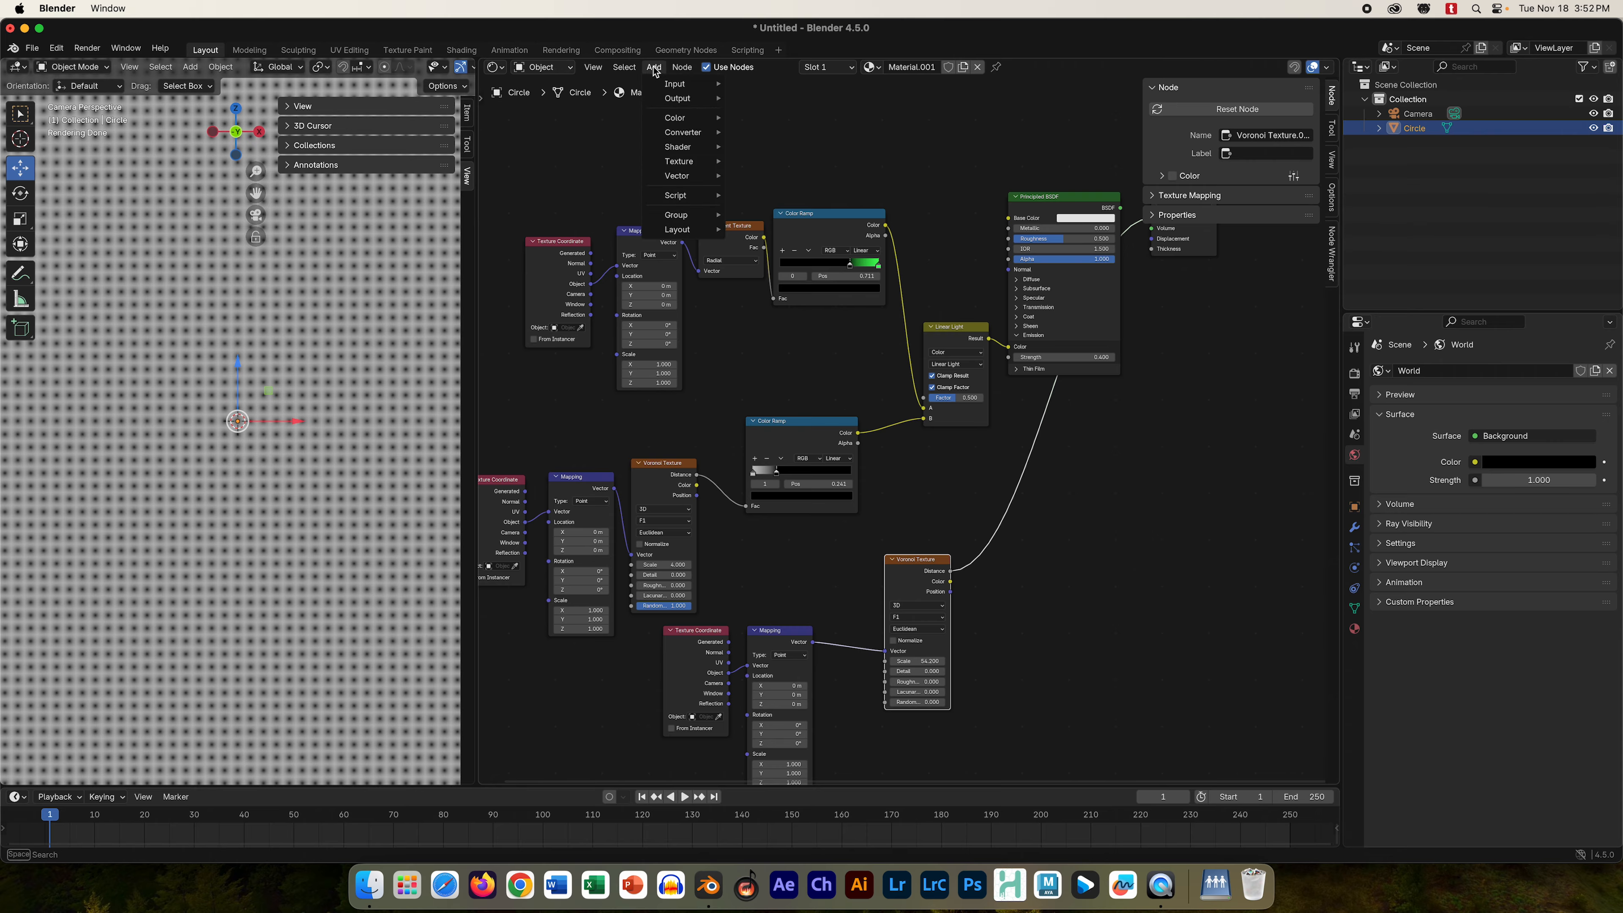
text(ramp)
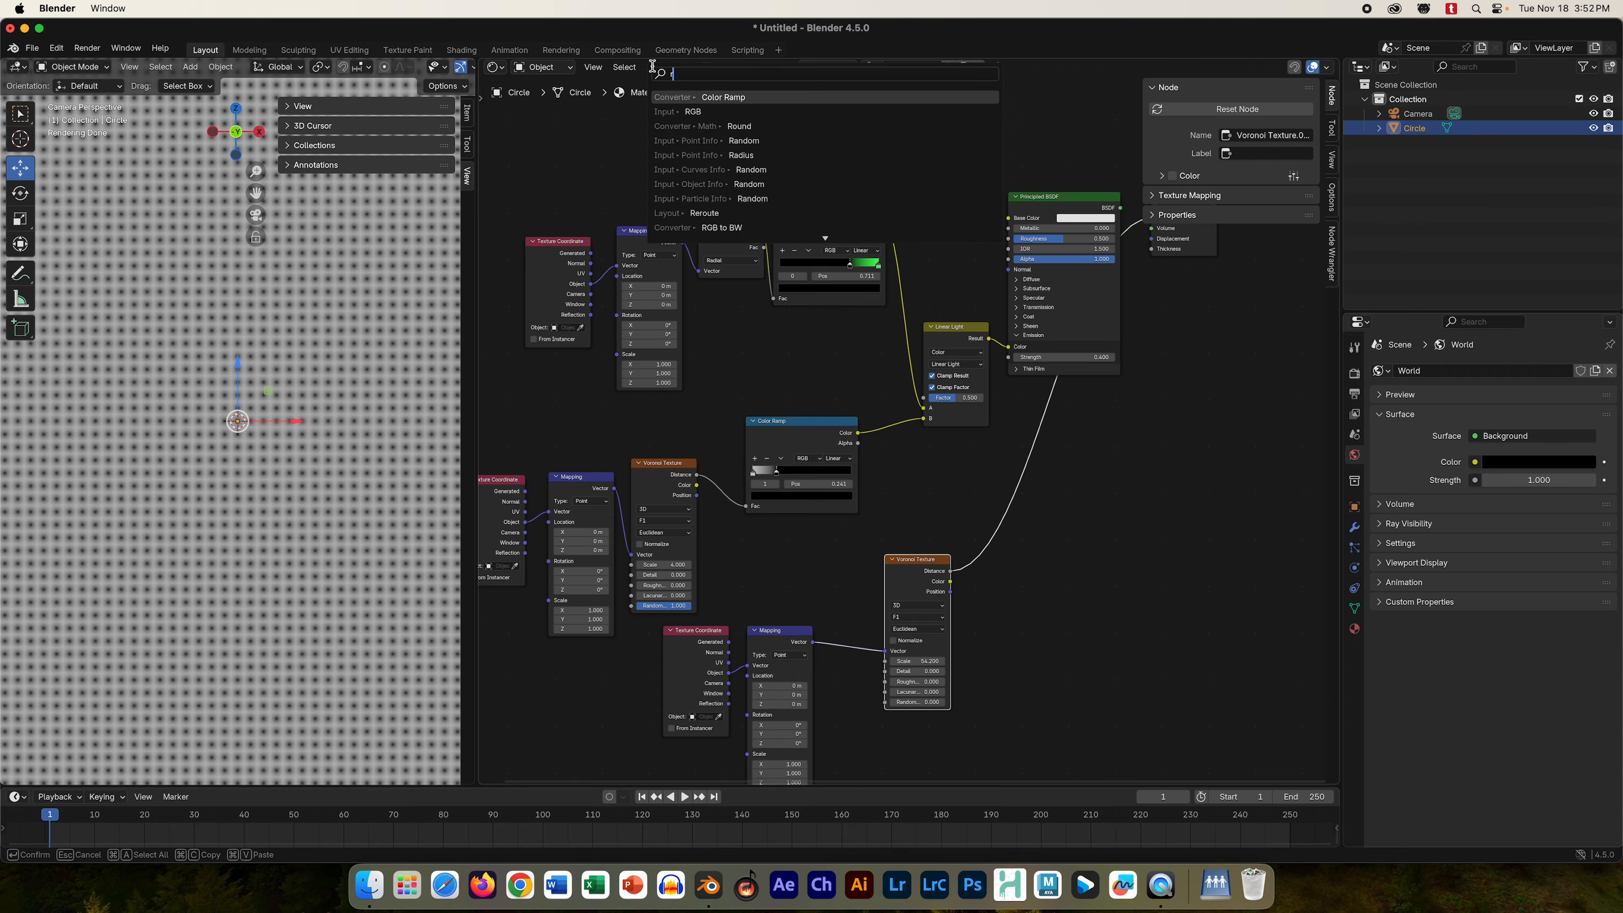
click(691, 97)
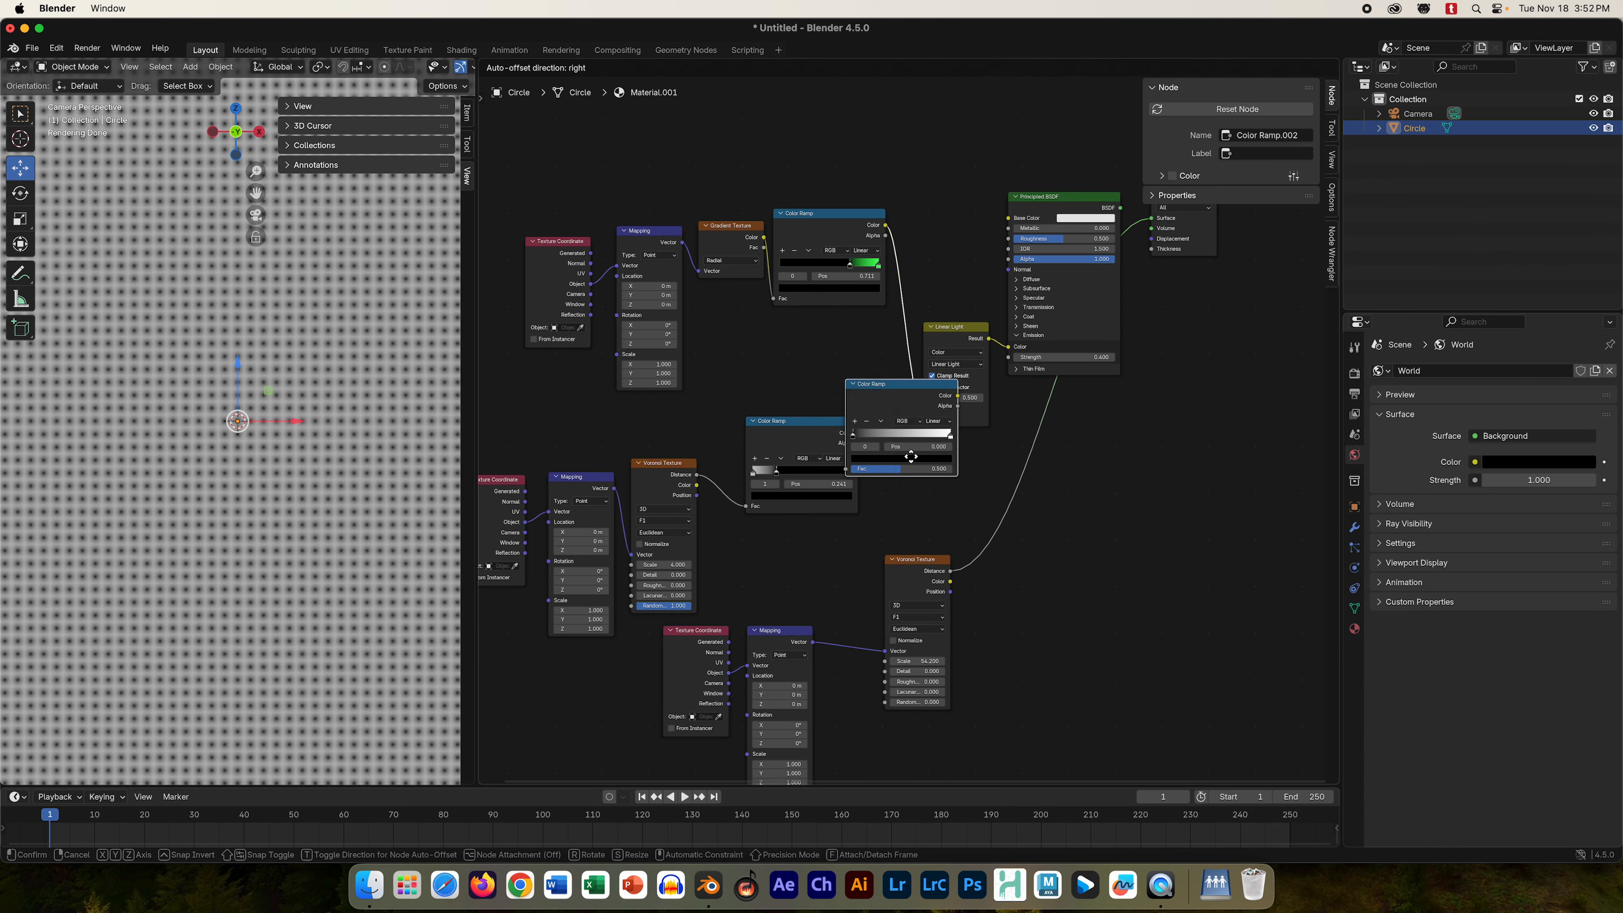
click(1072, 507)
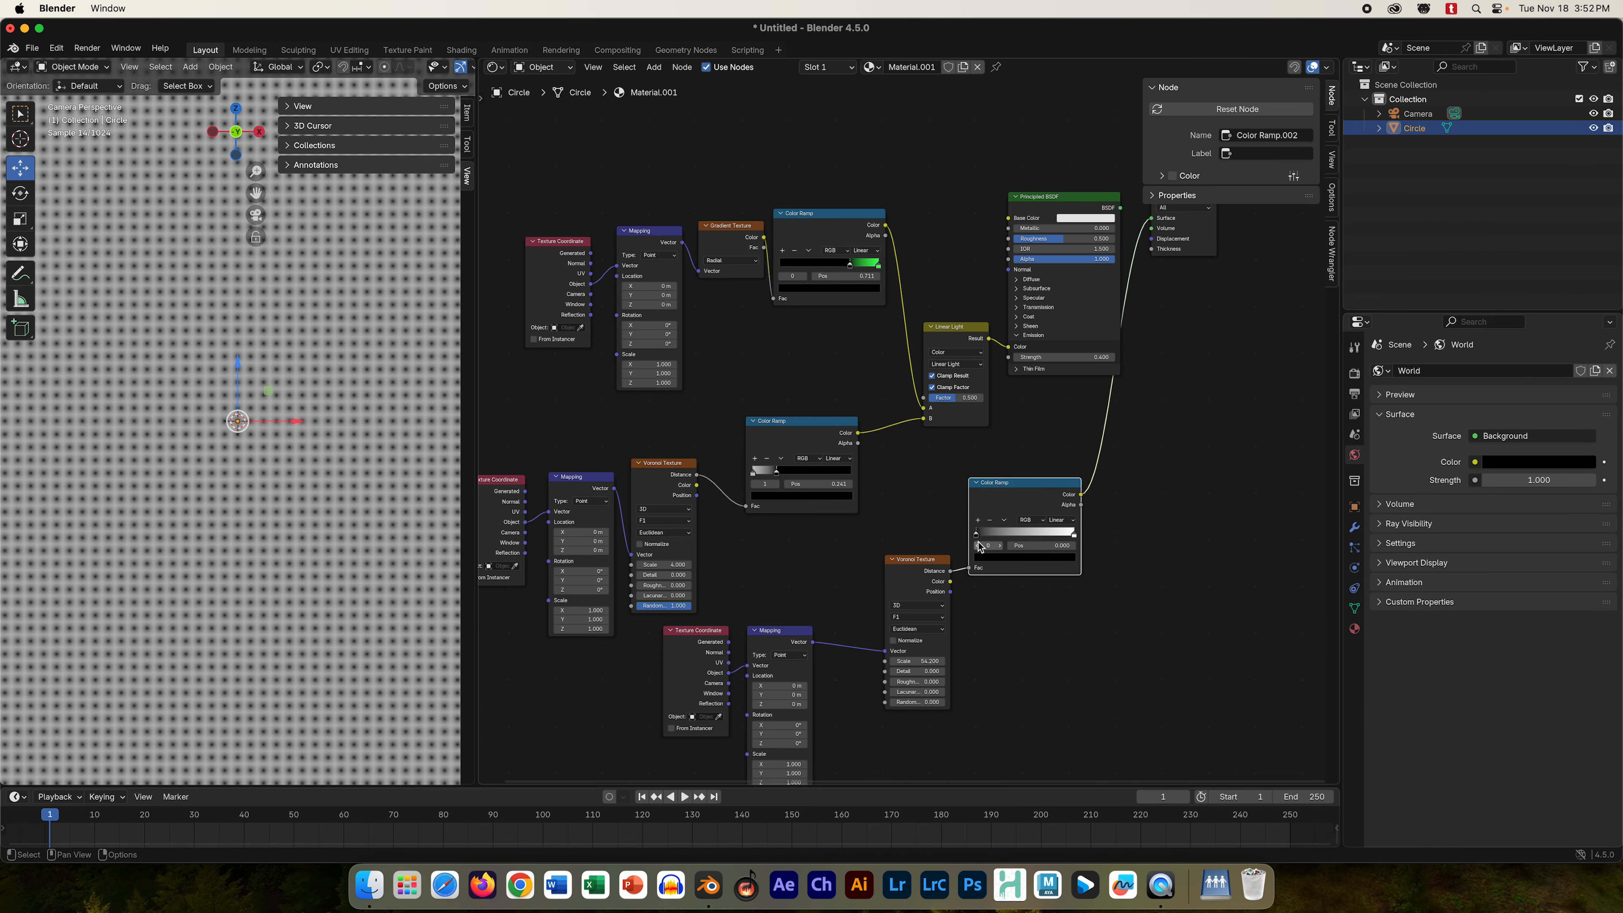
- Reverse the new Color Ramp so white sits near the start and black past the middle, and raise the second Voronoi Texture's Scale
drag(976, 534, 1010, 544)
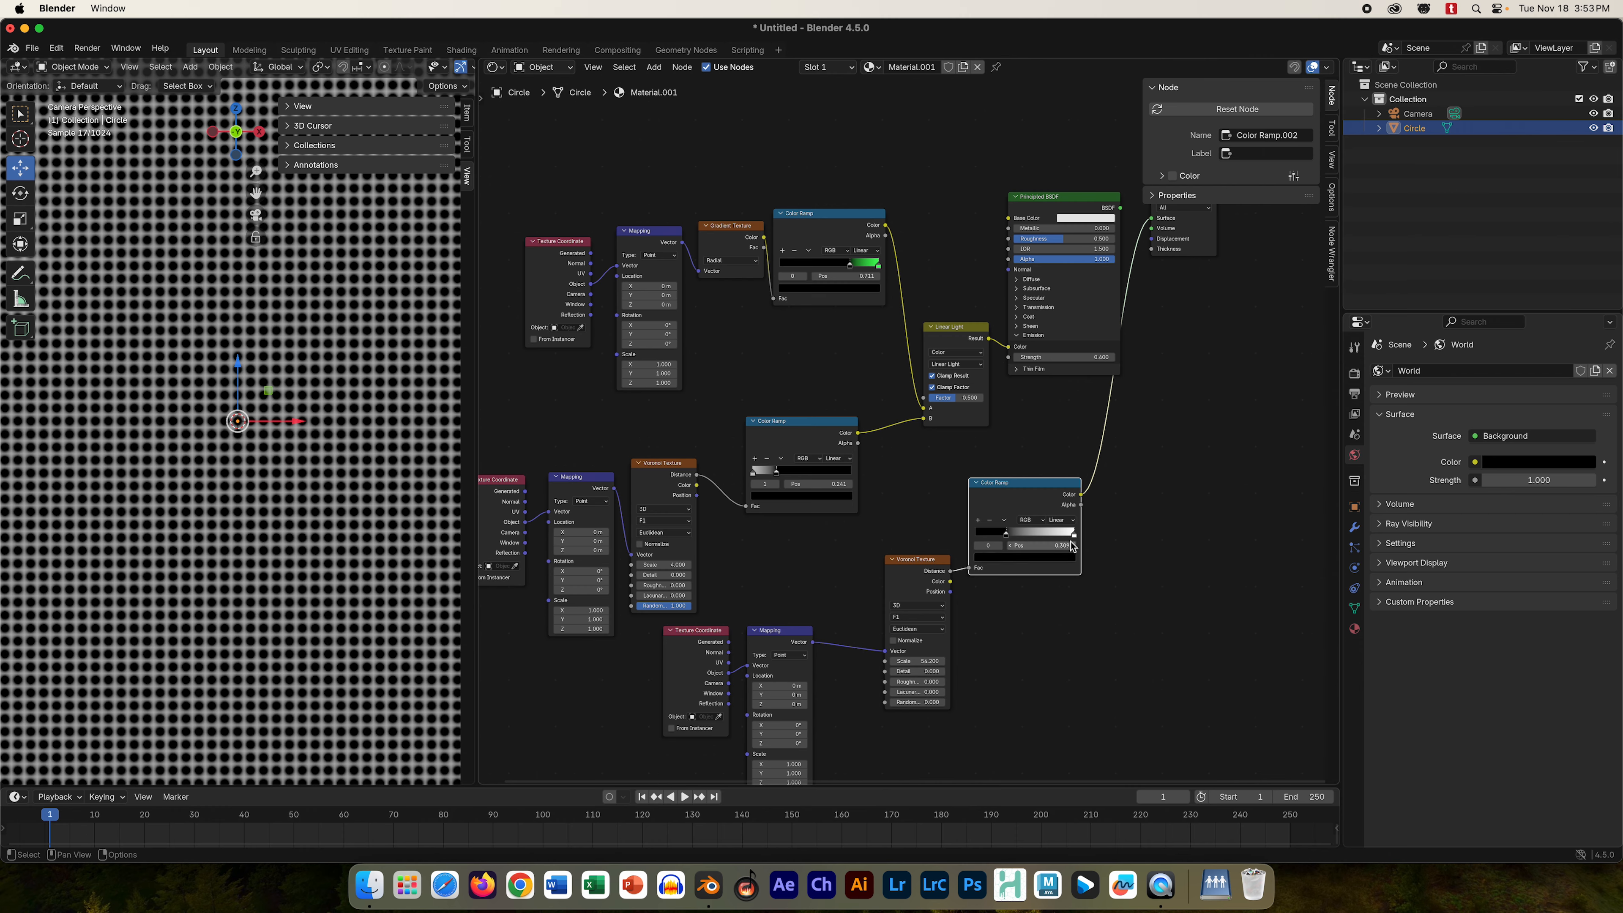
key(g)
click(1092, 539)
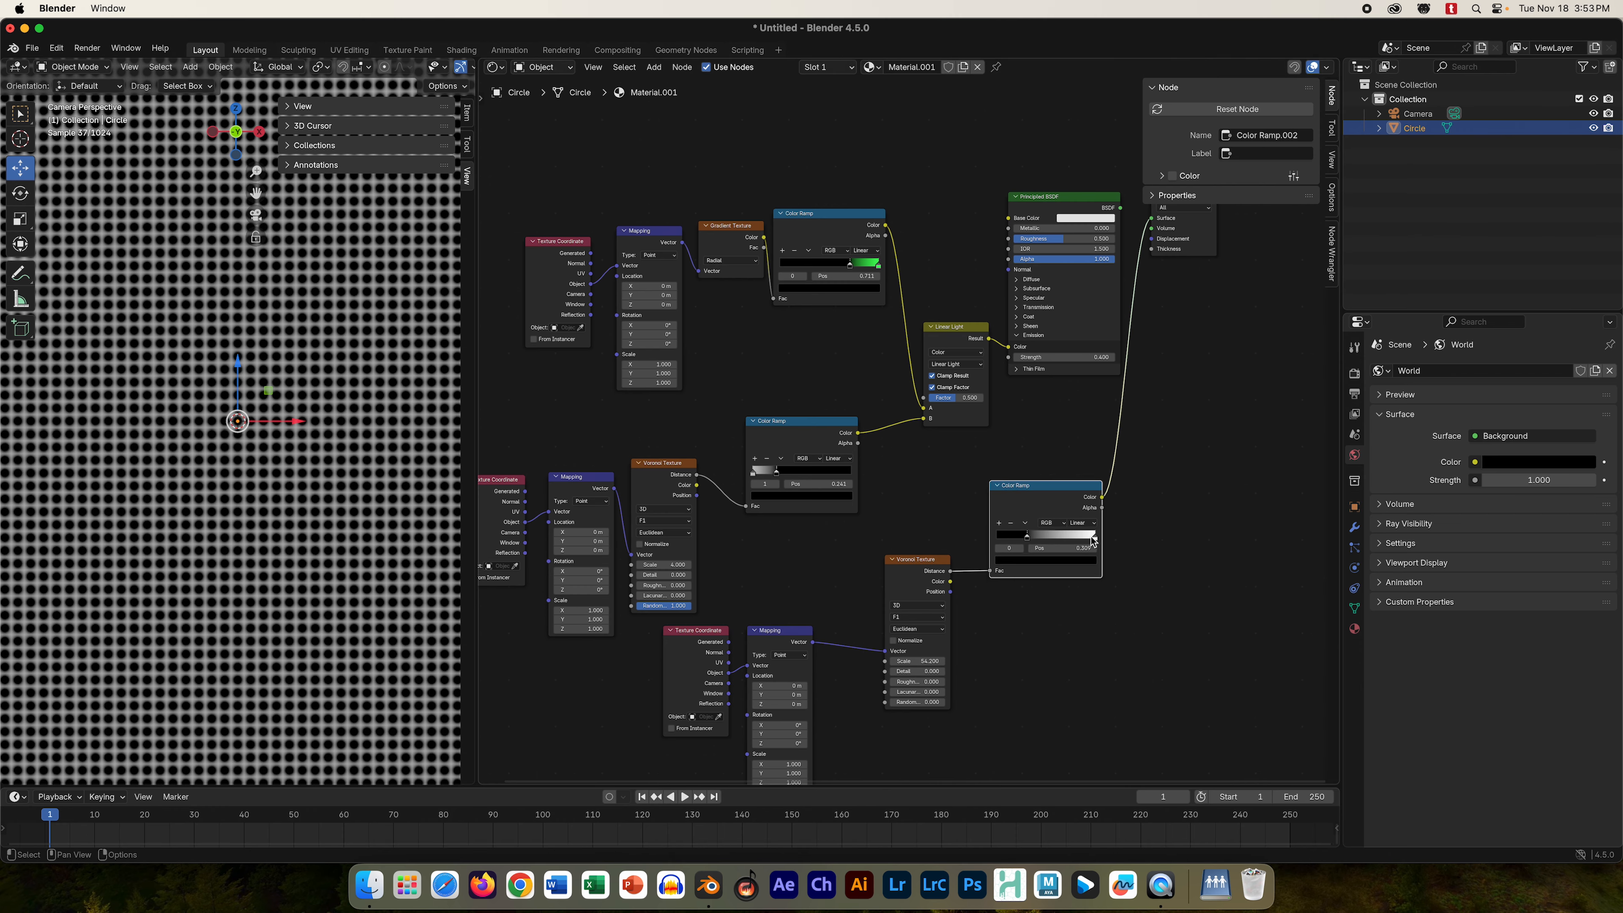
drag(1093, 536, 996, 536)
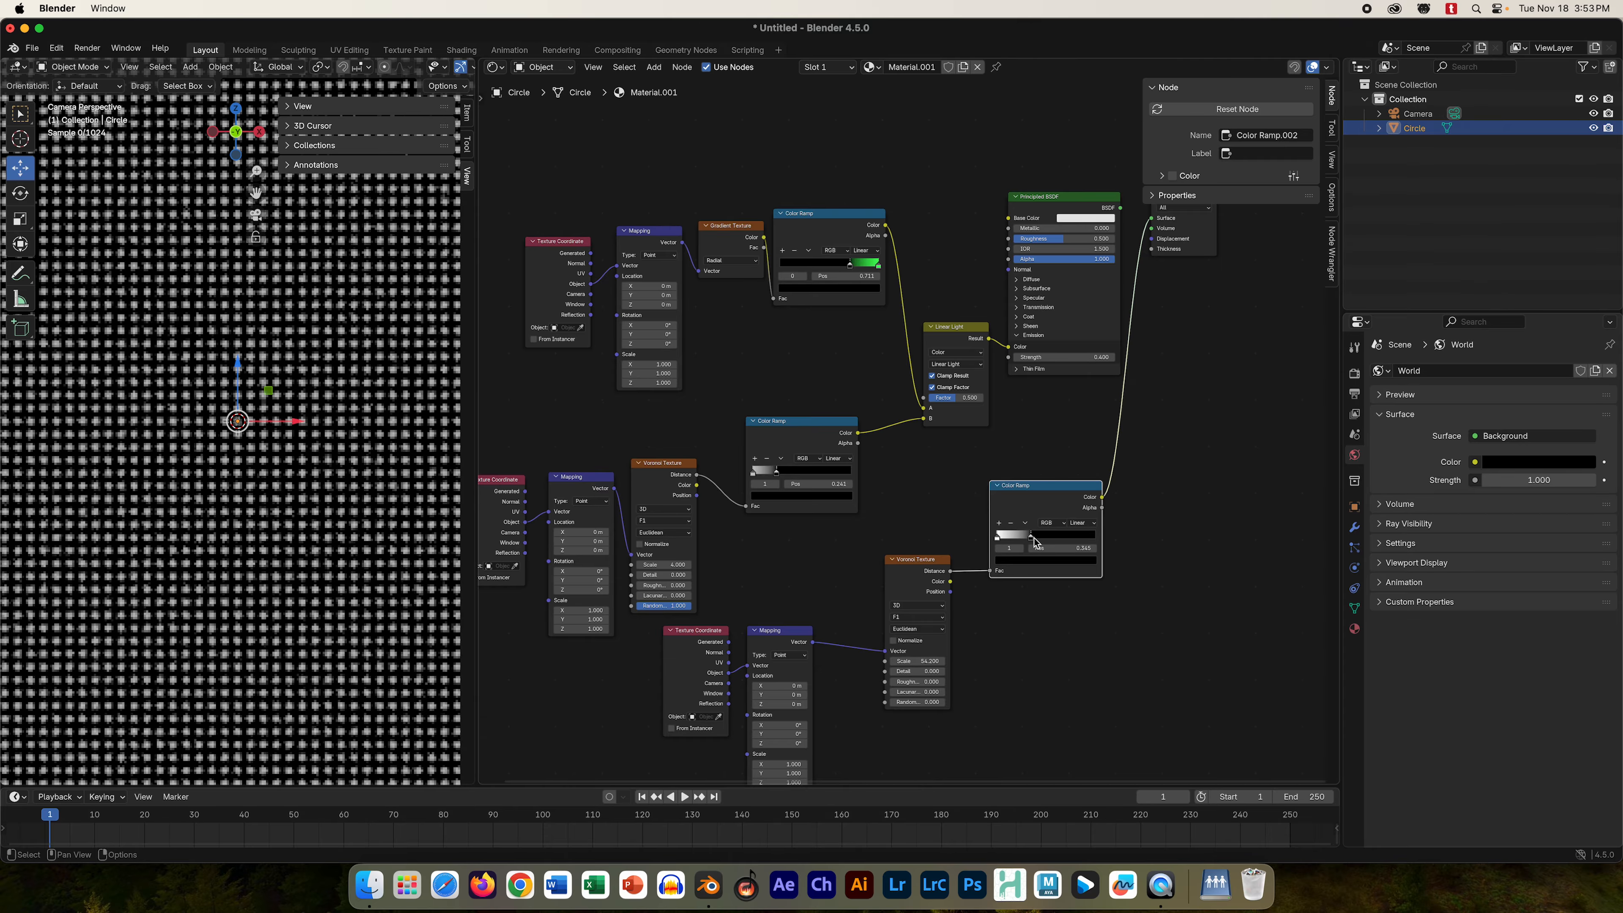
drag(1027, 536, 1062, 543)
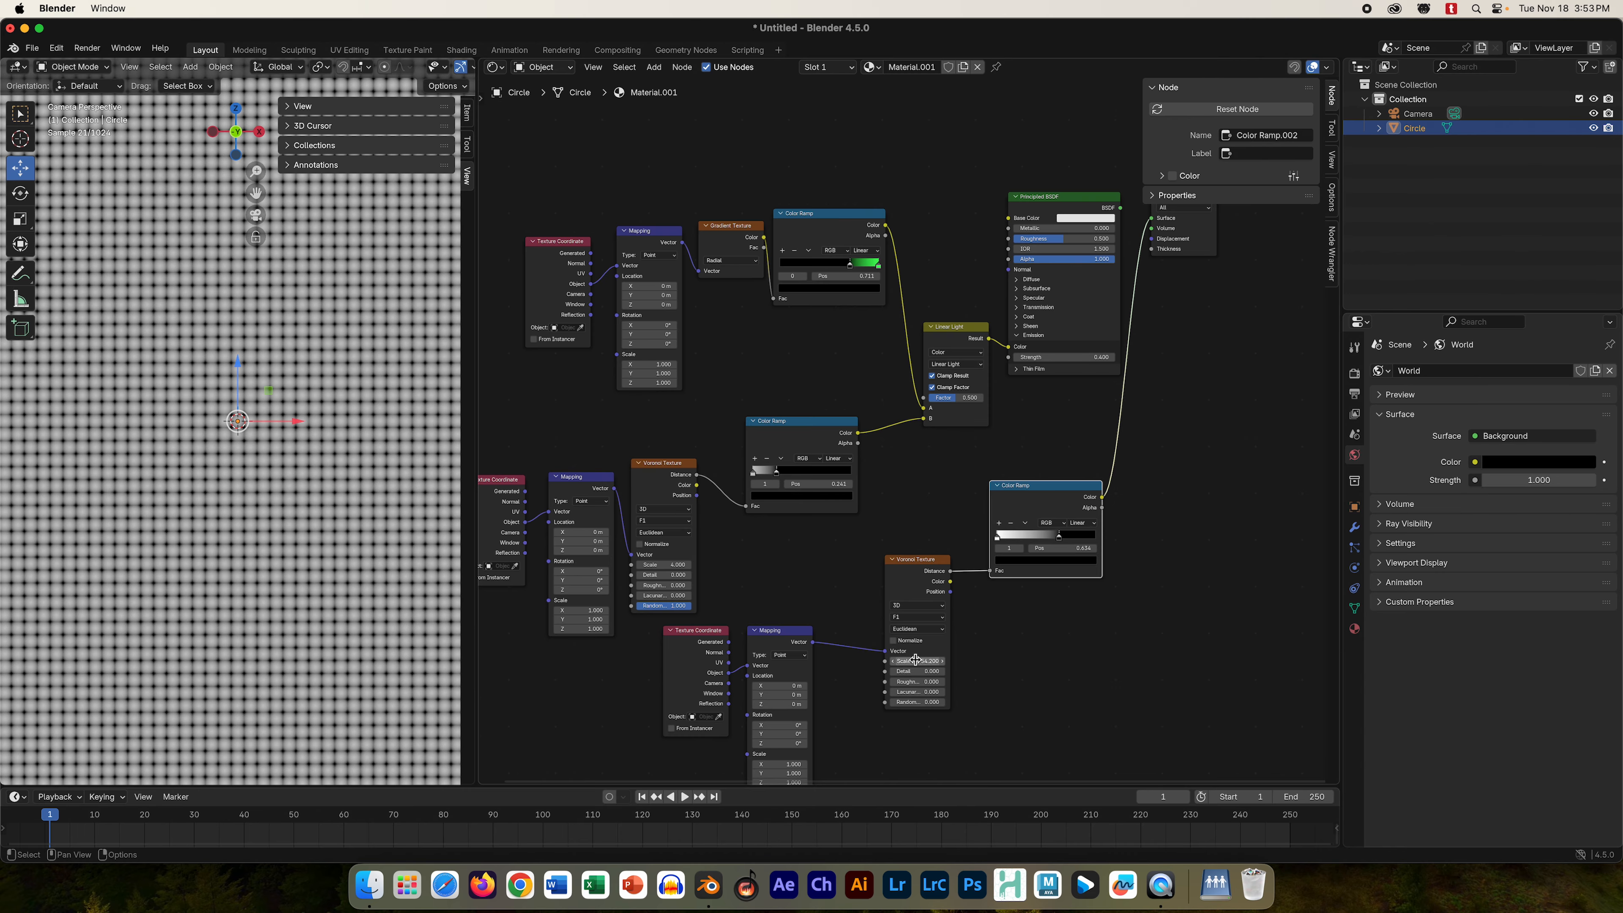
drag(916, 660, 1016, 661)
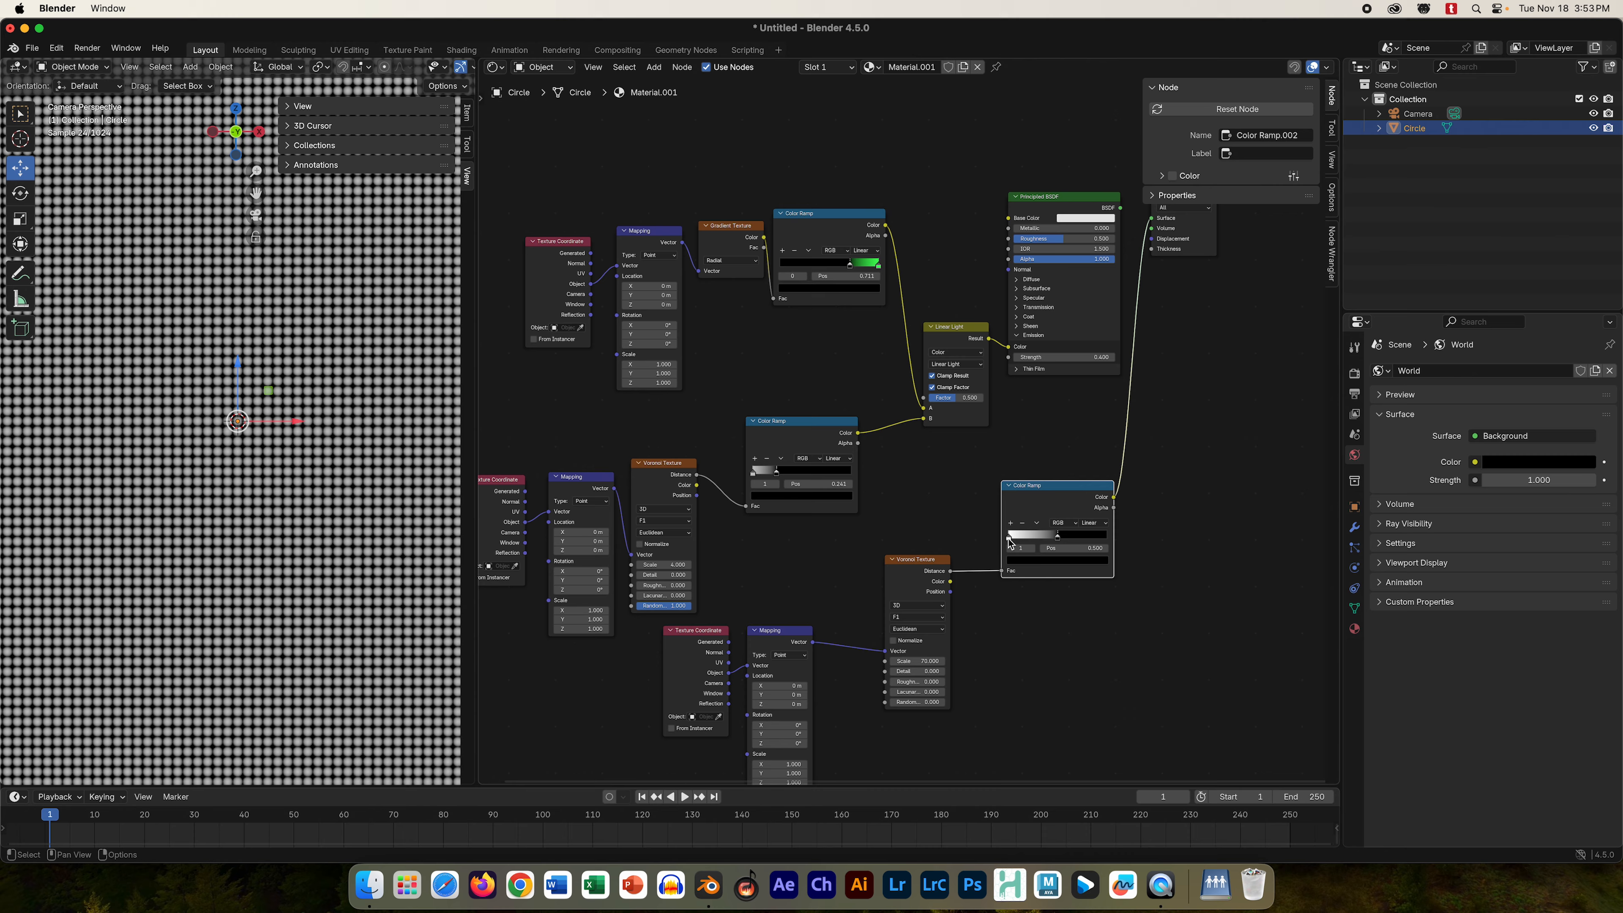
drag(1008, 539, 1079, 531)
- Try the F2 and Smooth F1 feature outputs and Normalize on the second Voronoi Texture, returning it to F1
click(907, 618)
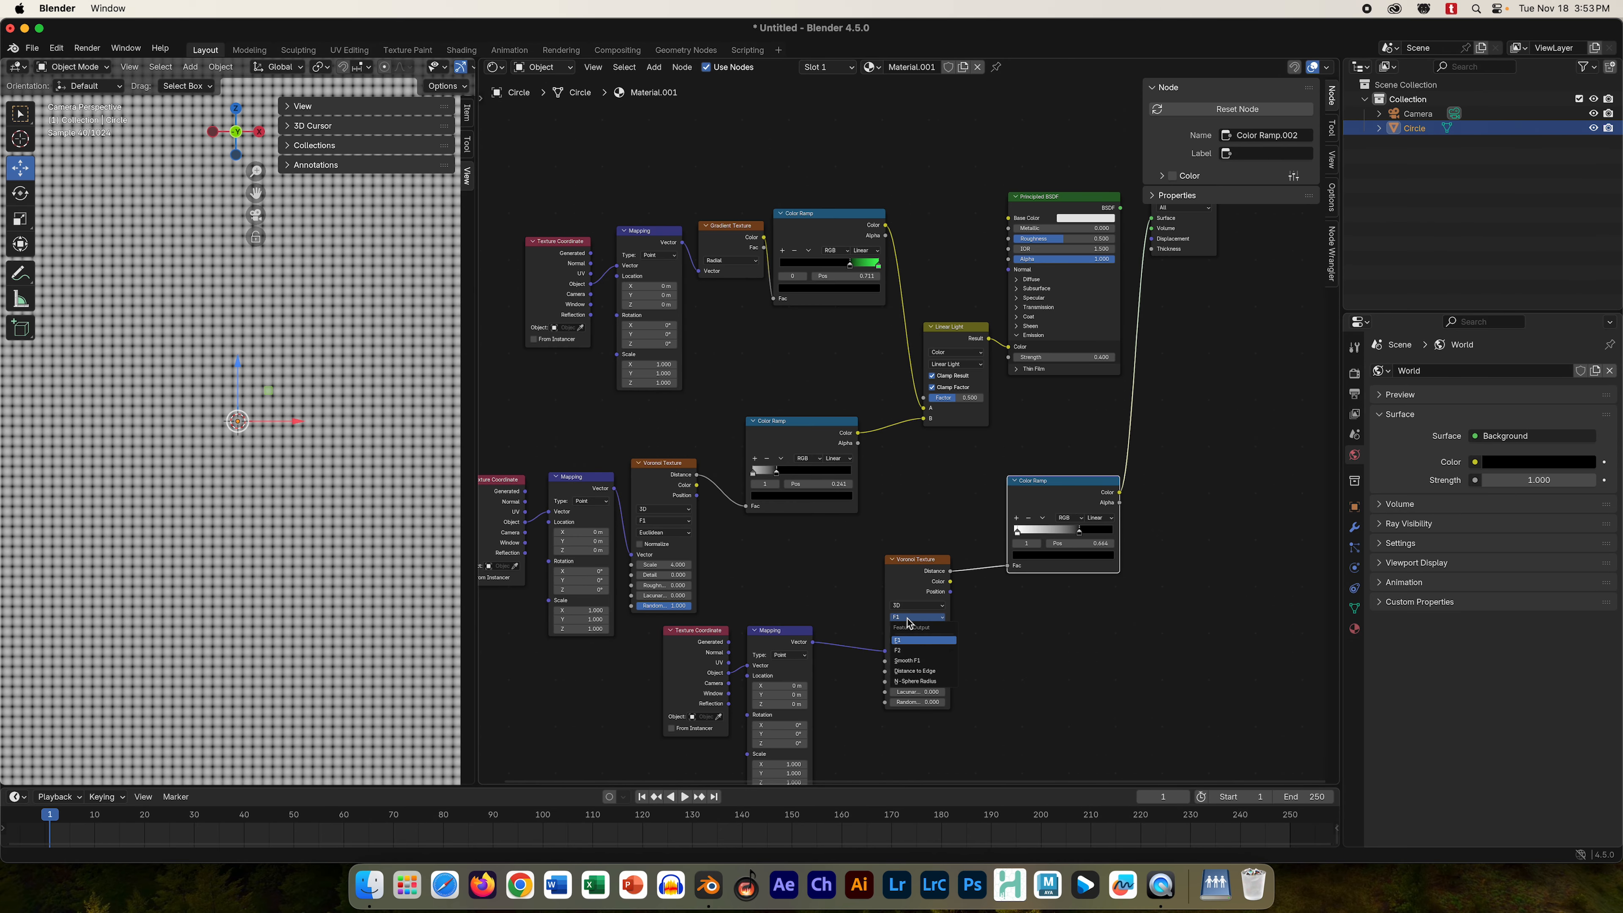
click(908, 650)
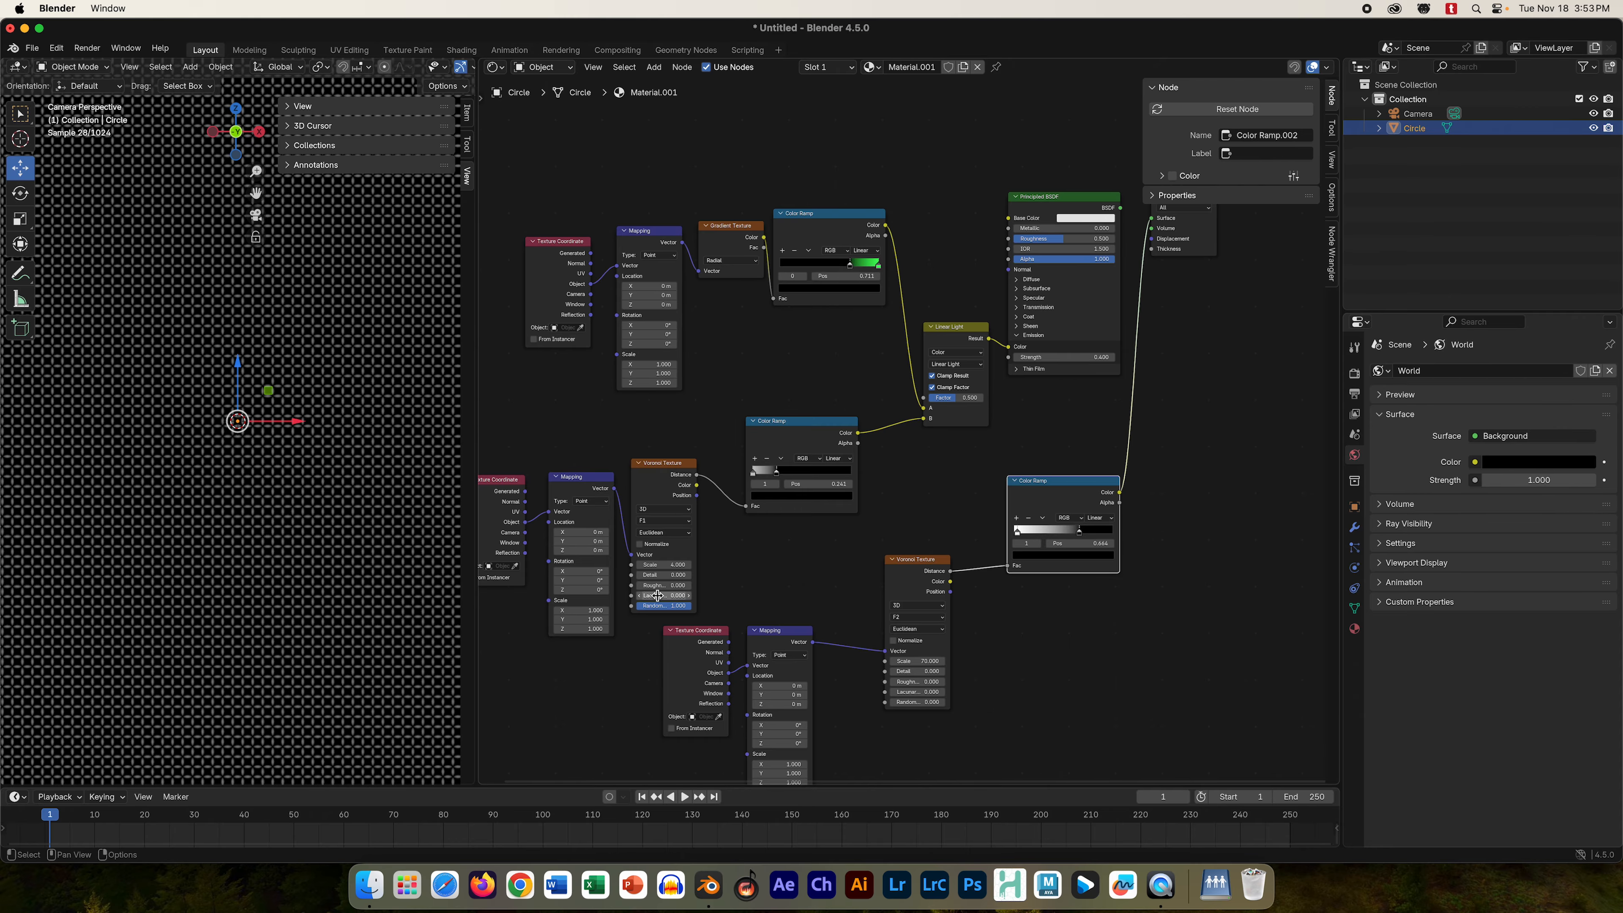
click(914, 617)
click(917, 660)
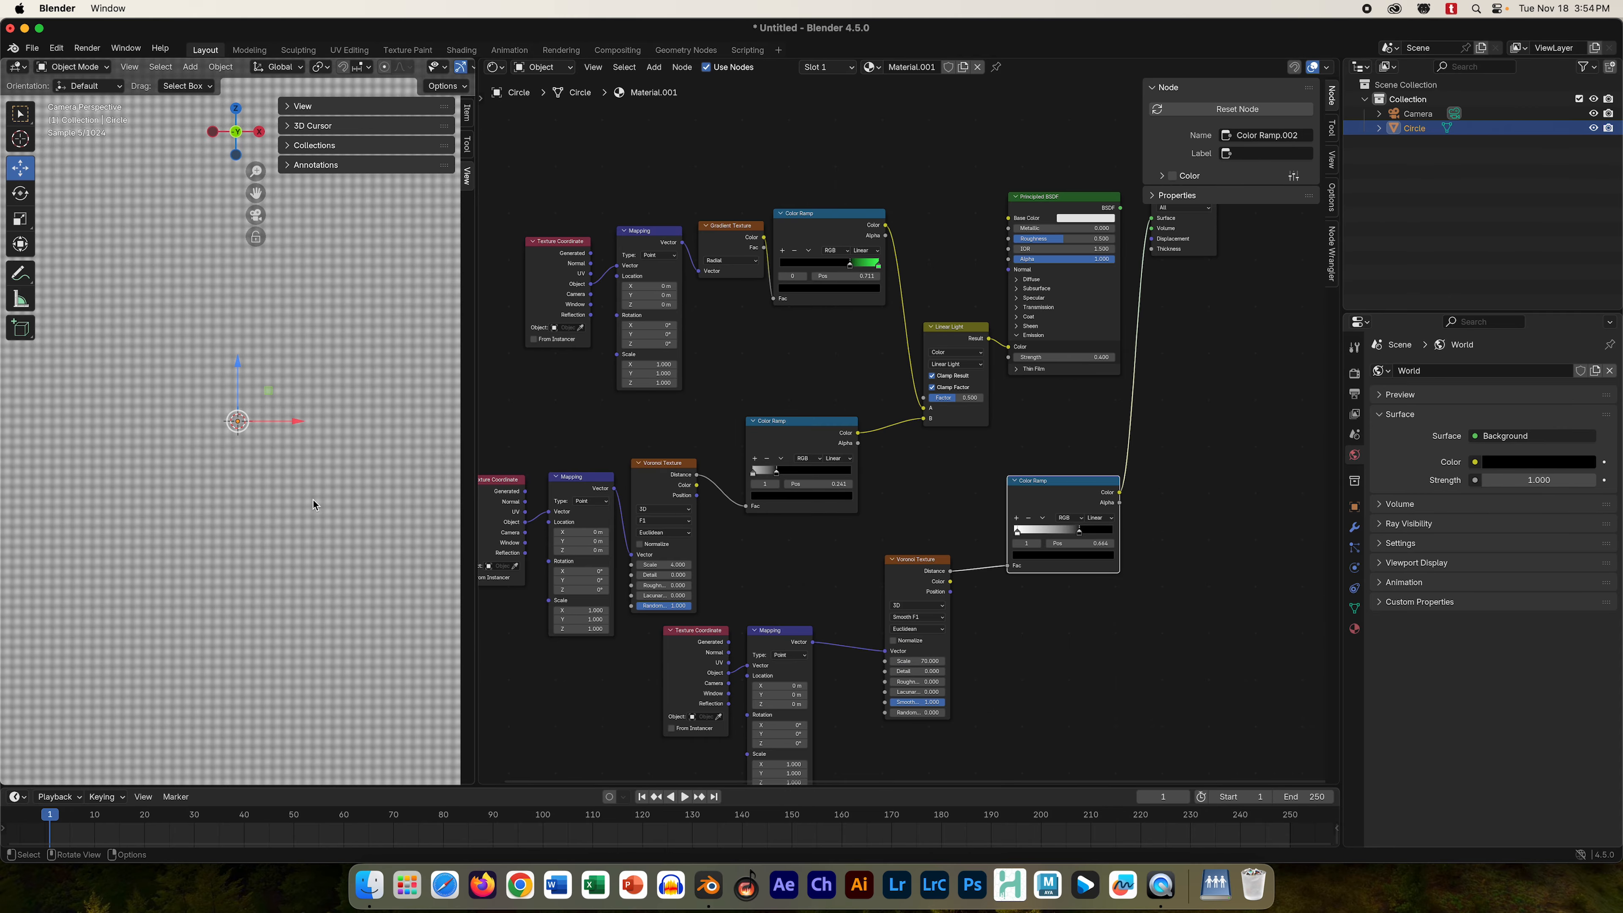
click(894, 641)
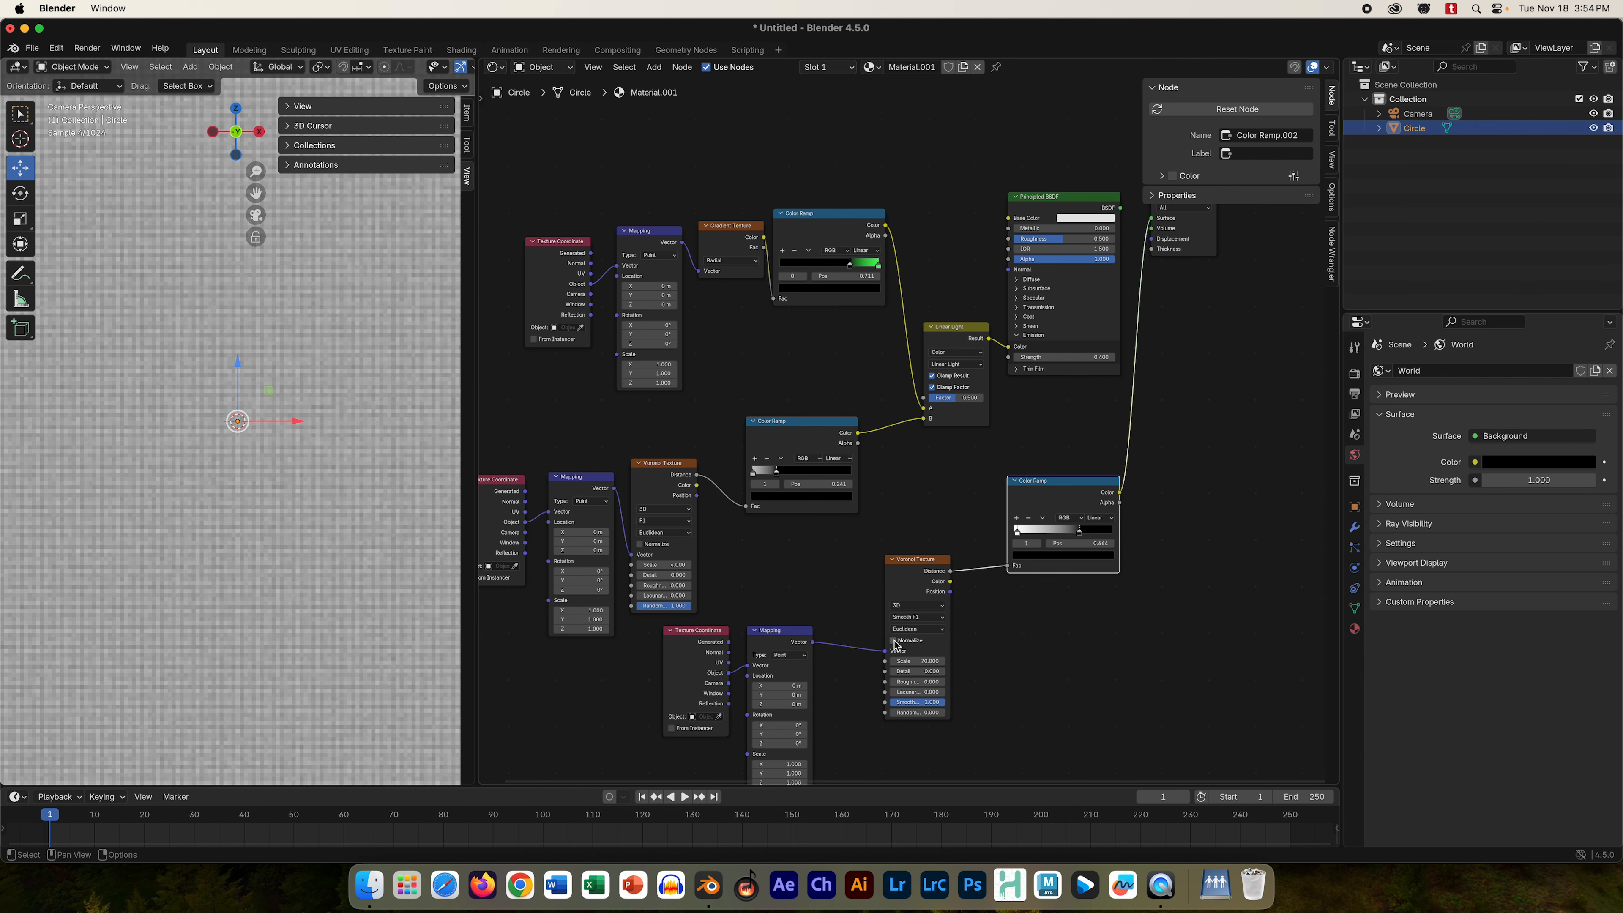
click(929, 620)
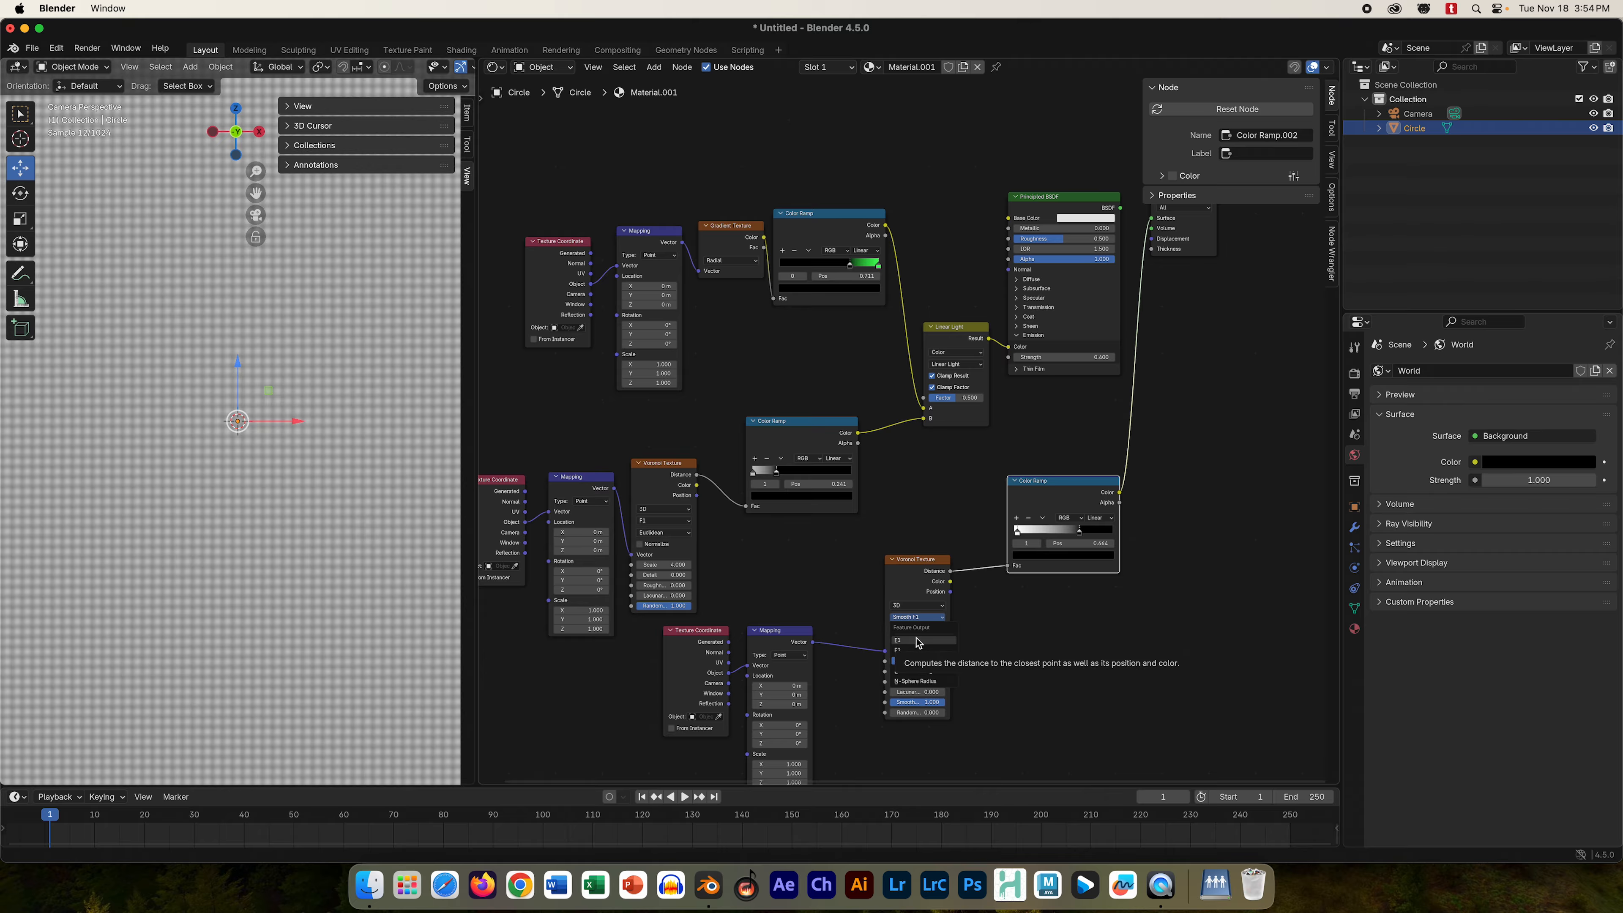
click(918, 641)
- Compare the Manhattan and Chebychev distance metrics on the second Voronoi Texture, keep Chebychev and inspect the pattern on the disc
click(920, 630)
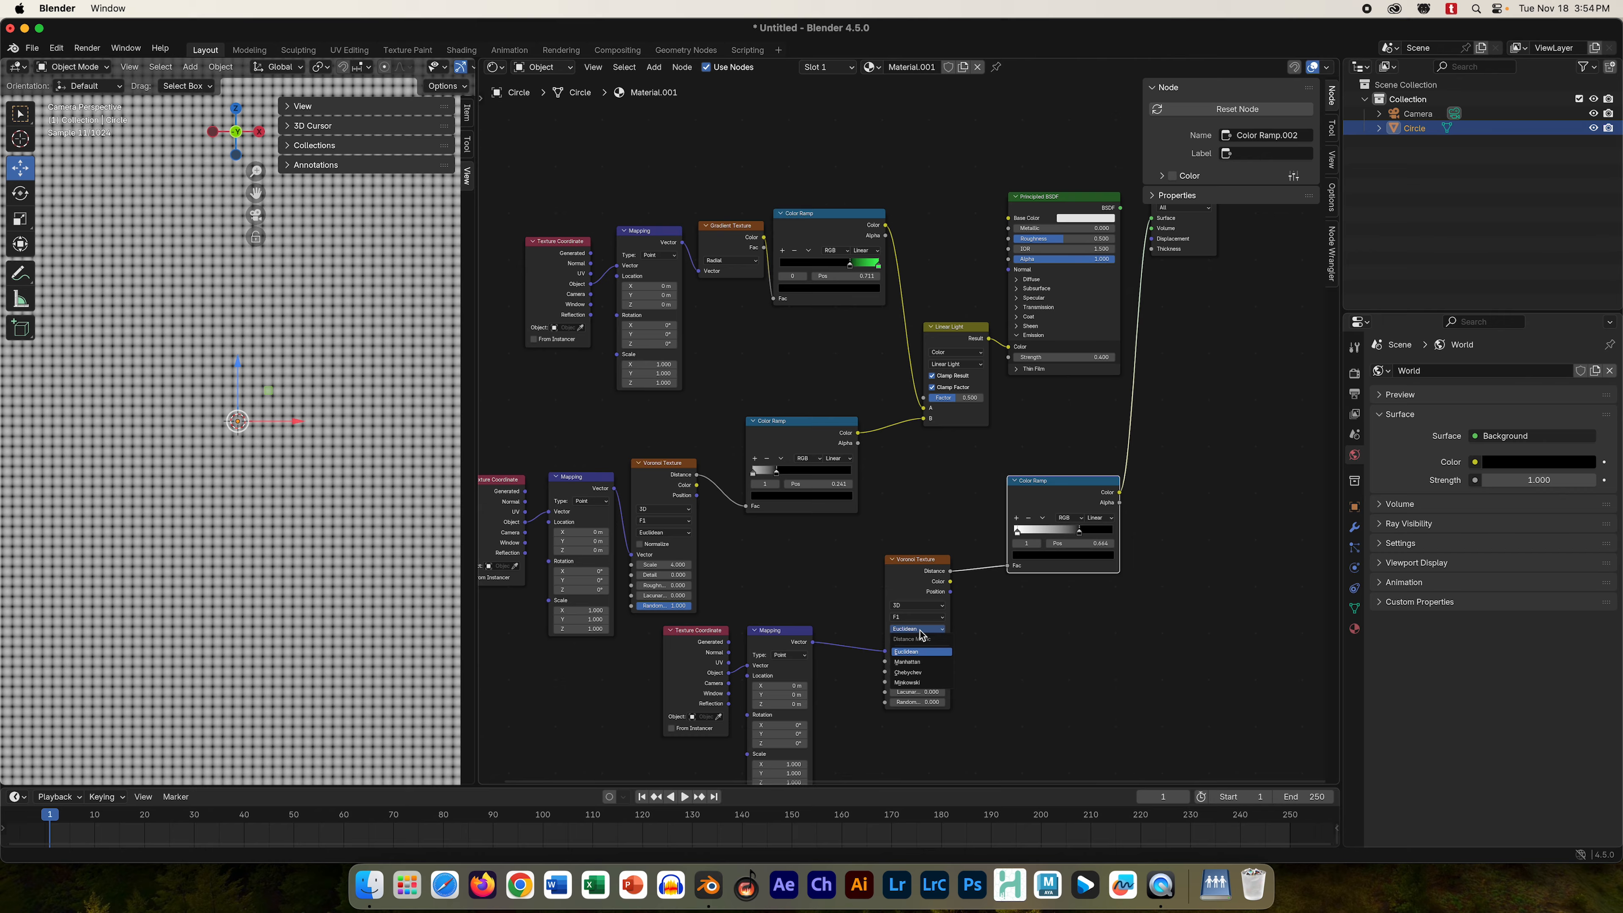
click(920, 663)
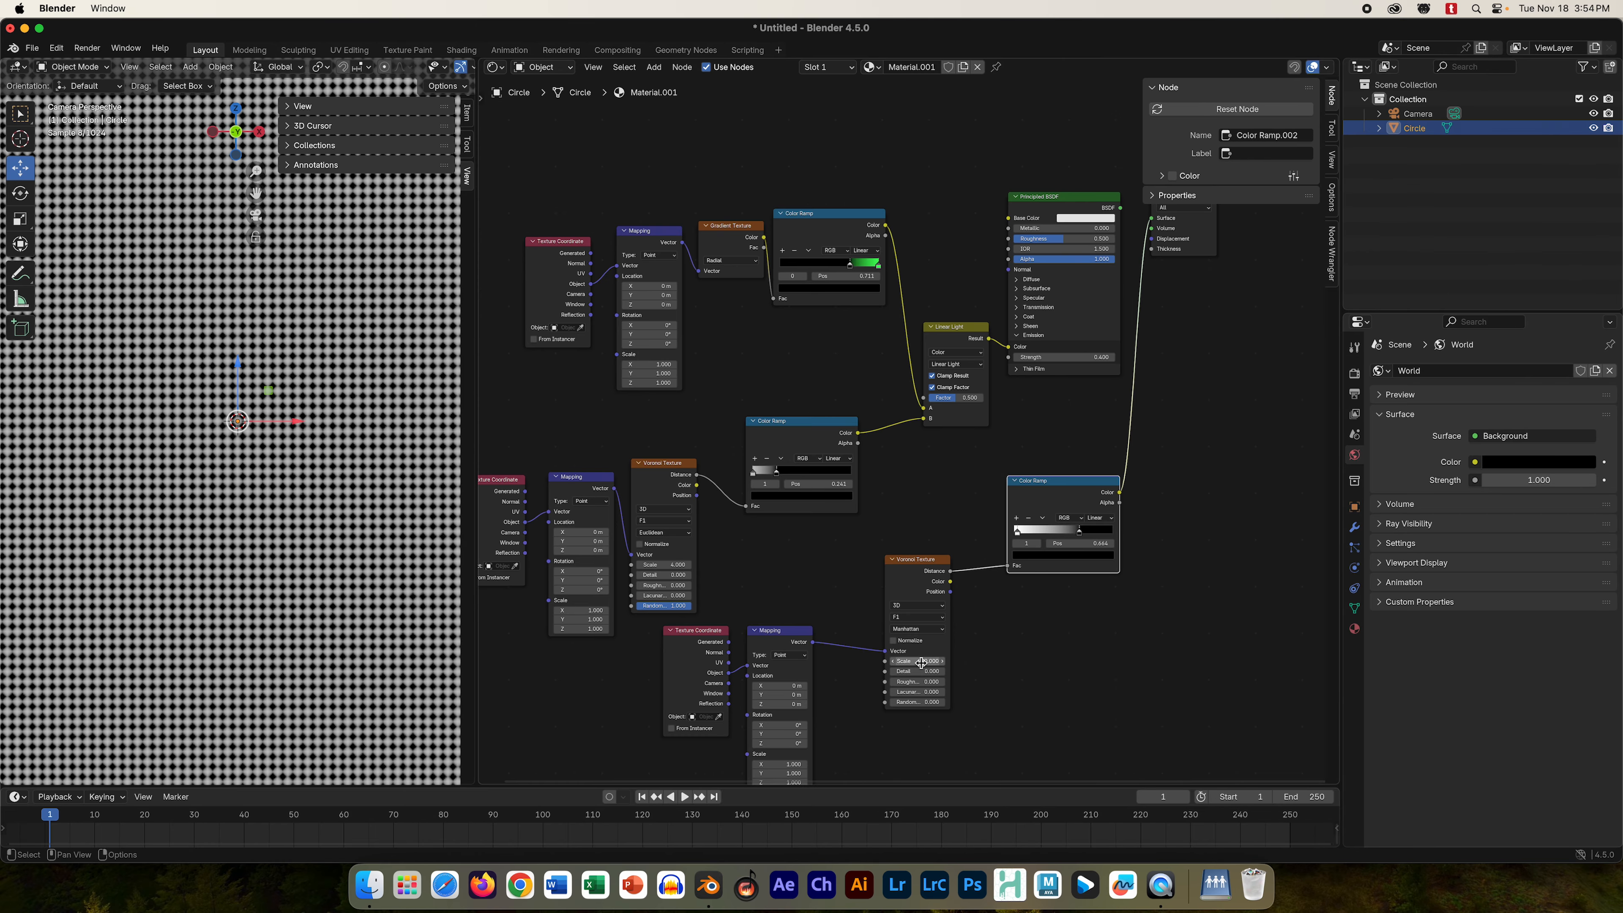
click(916, 630)
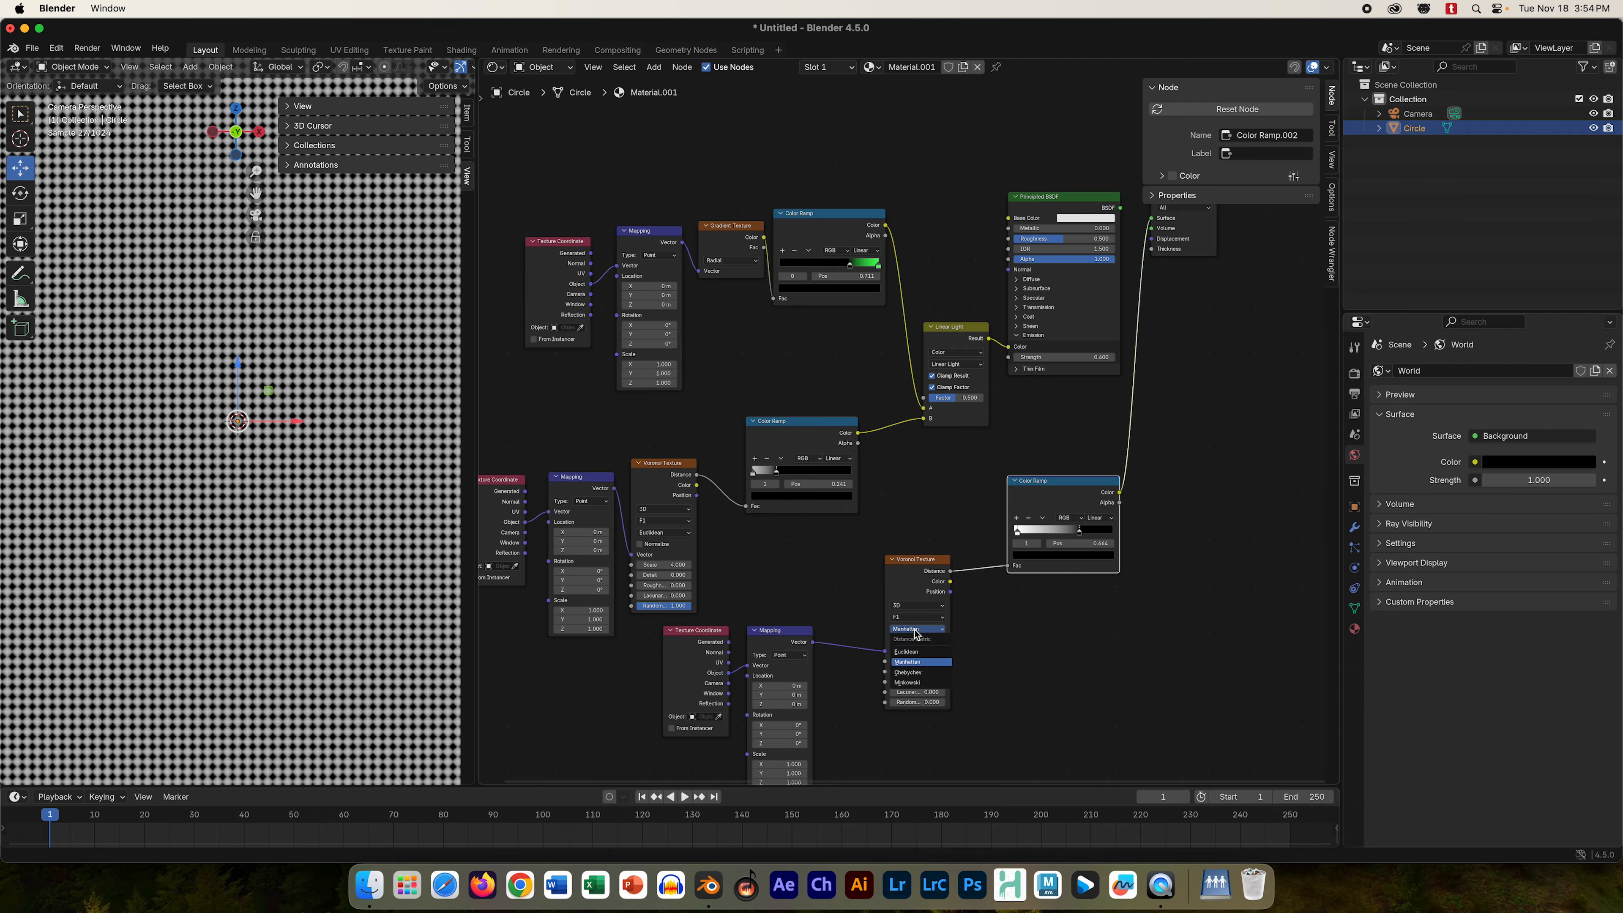
click(923, 672)
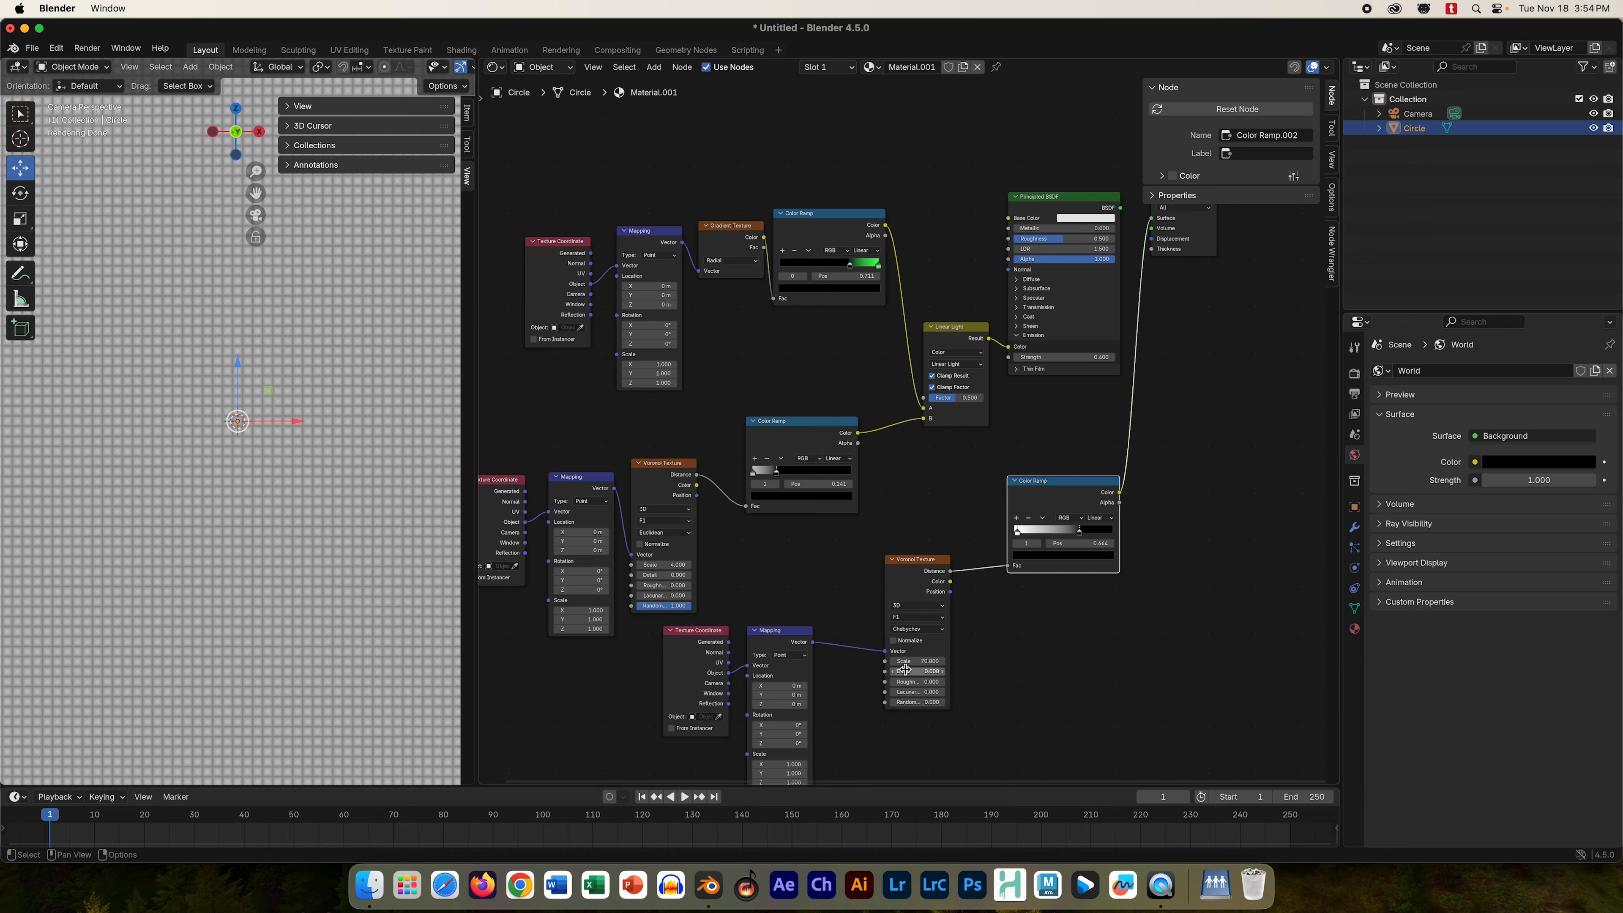
scroll(307, 490, up, 3)
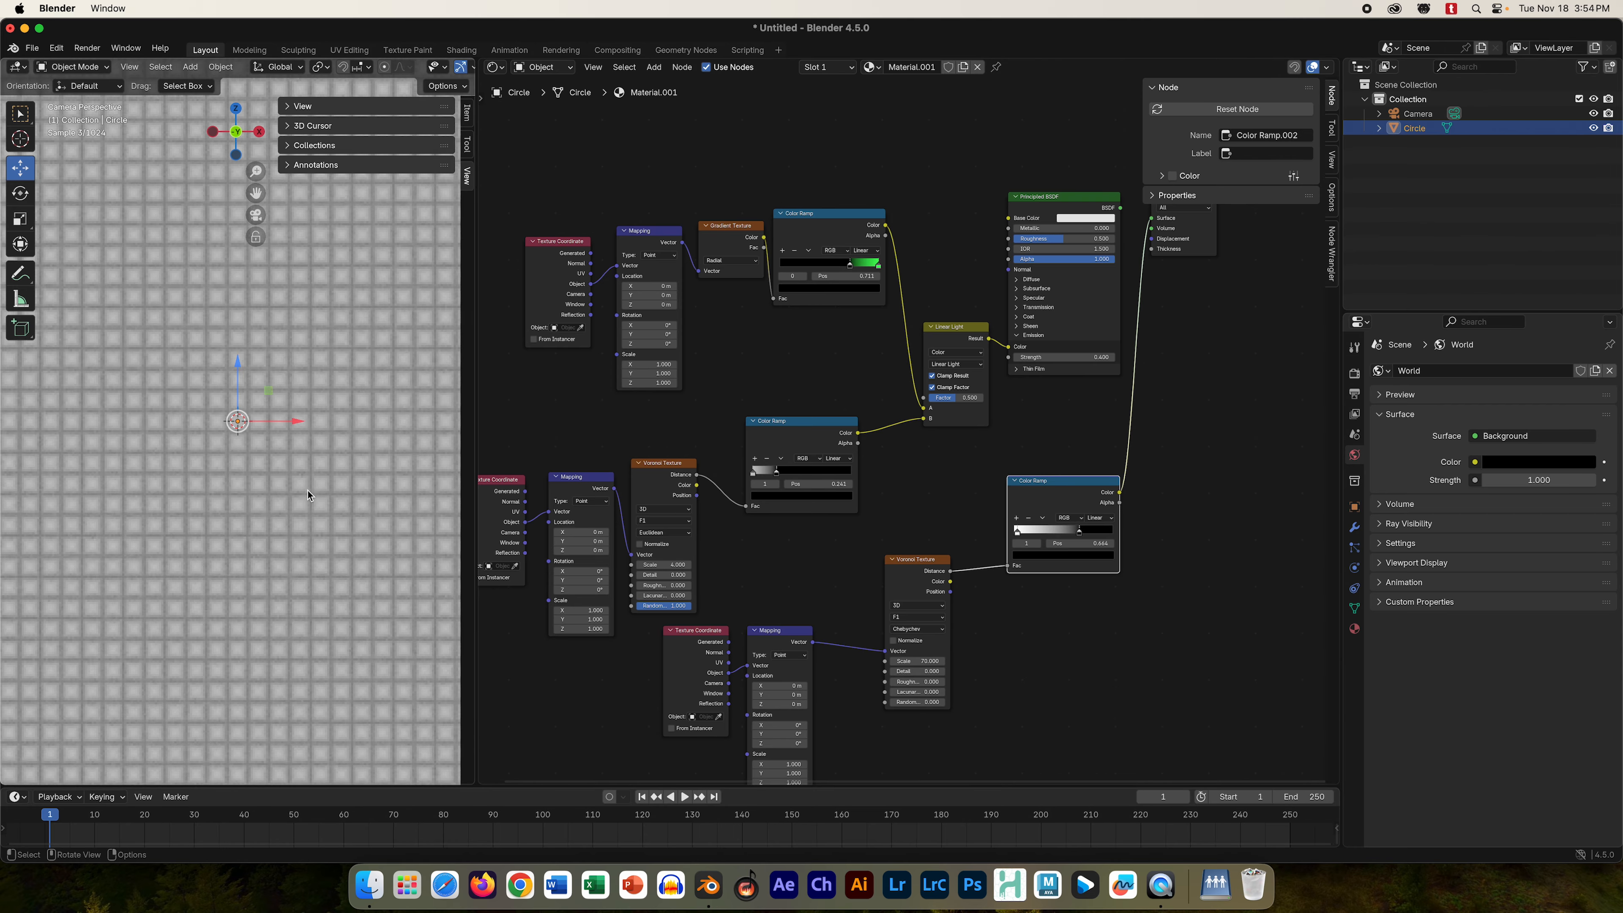
scroll(307, 490, down, 5)
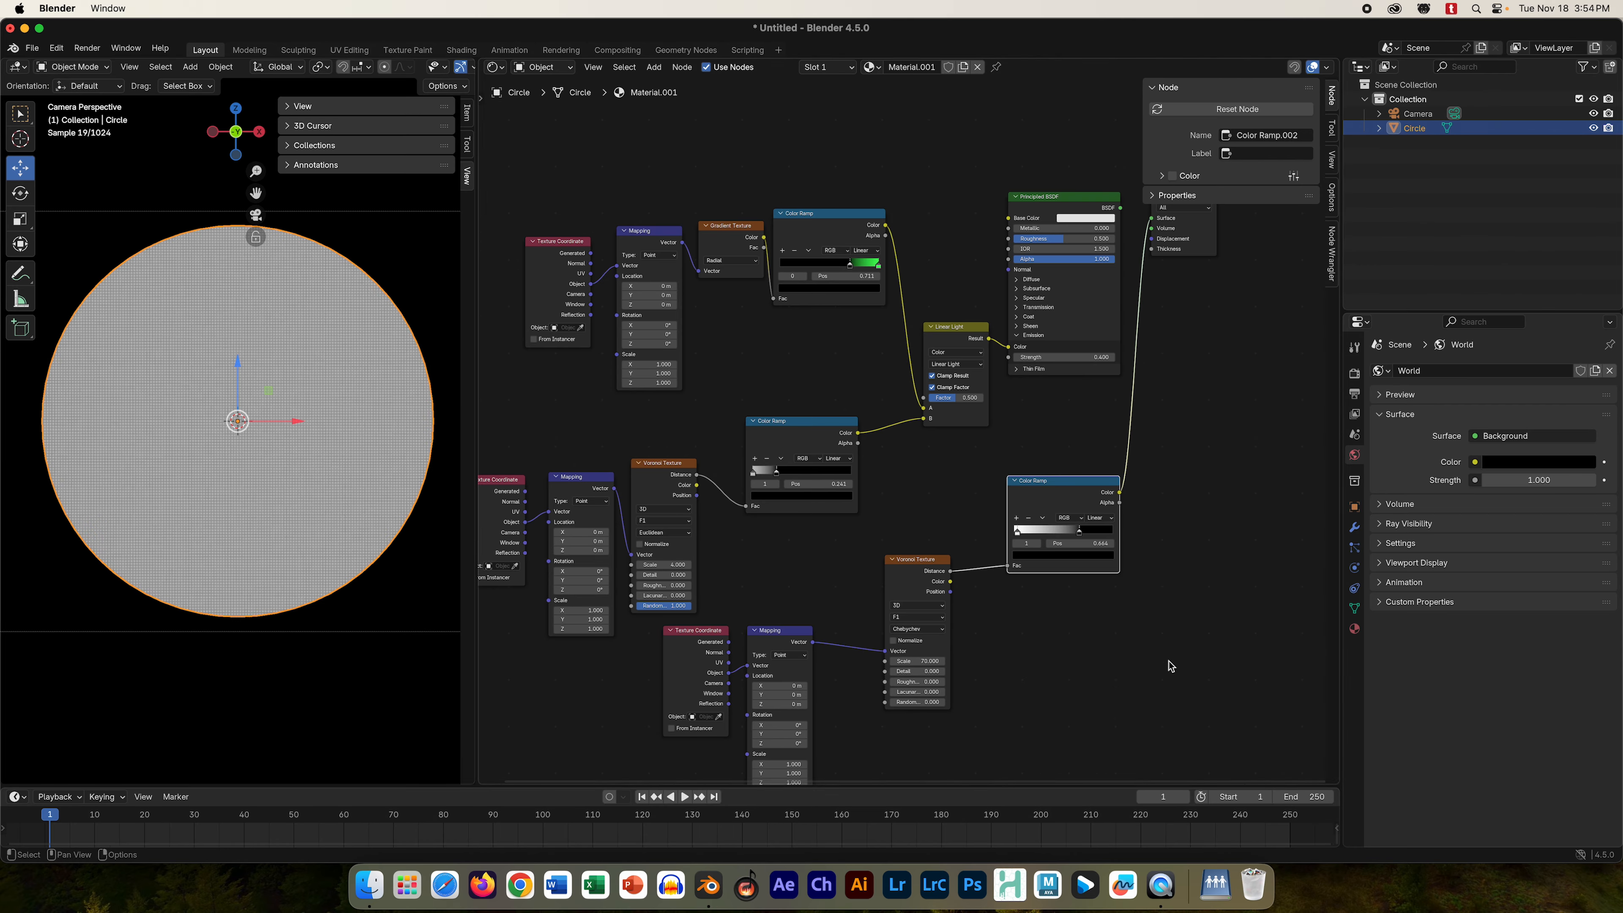
- Change the white stop of the second Voronoi's Color Ramp to bright green
drag(1054, 481, 1051, 486)
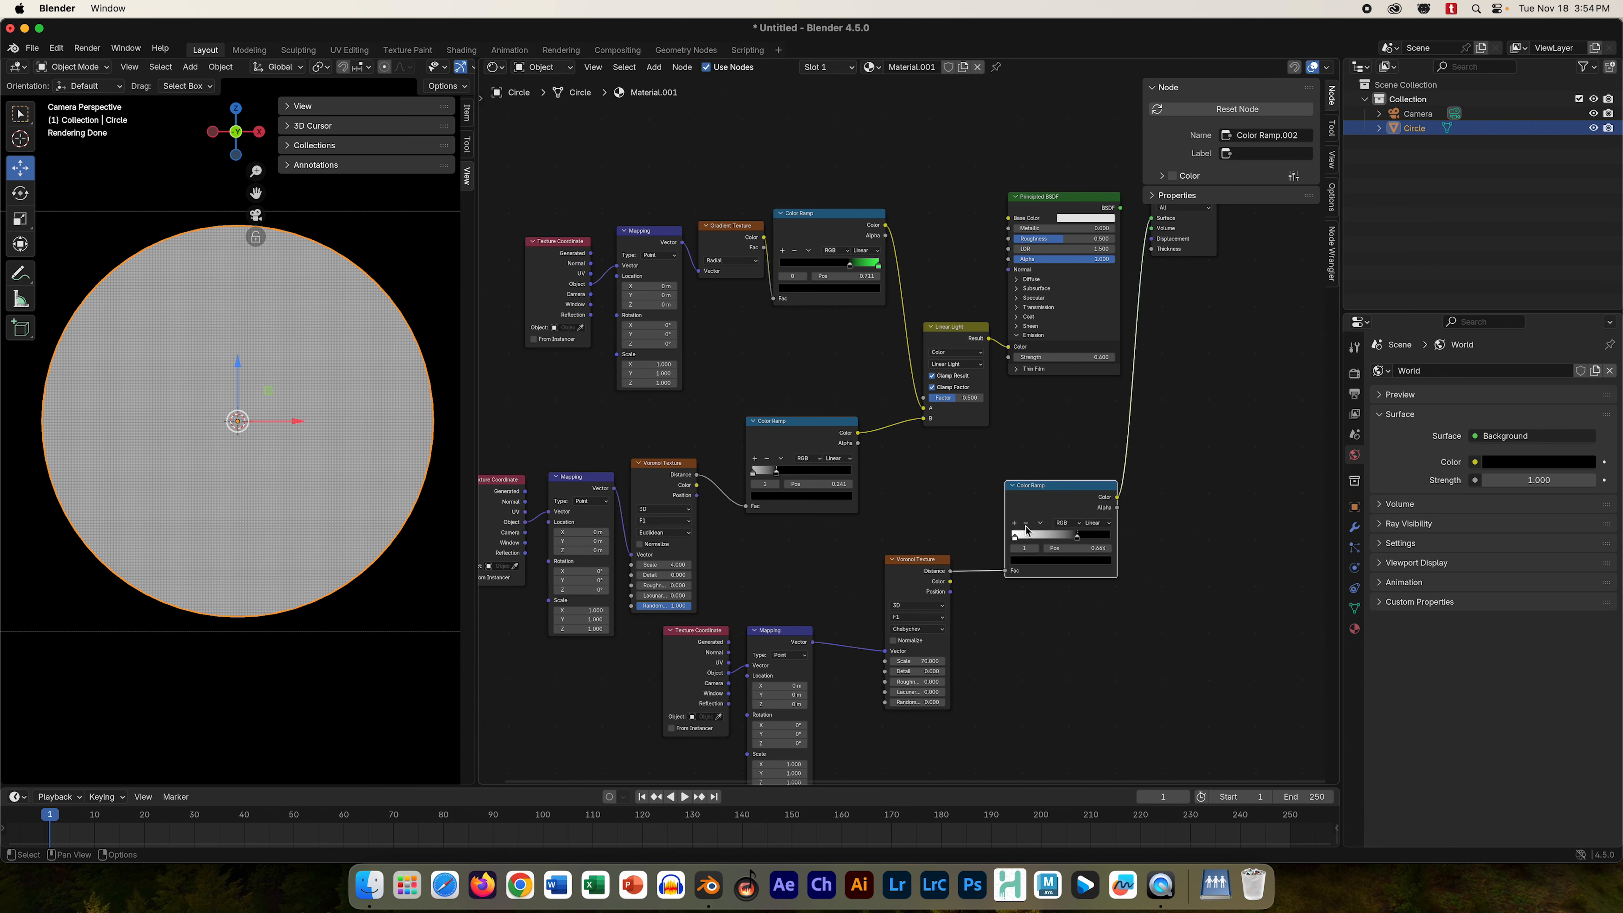
click(1015, 536)
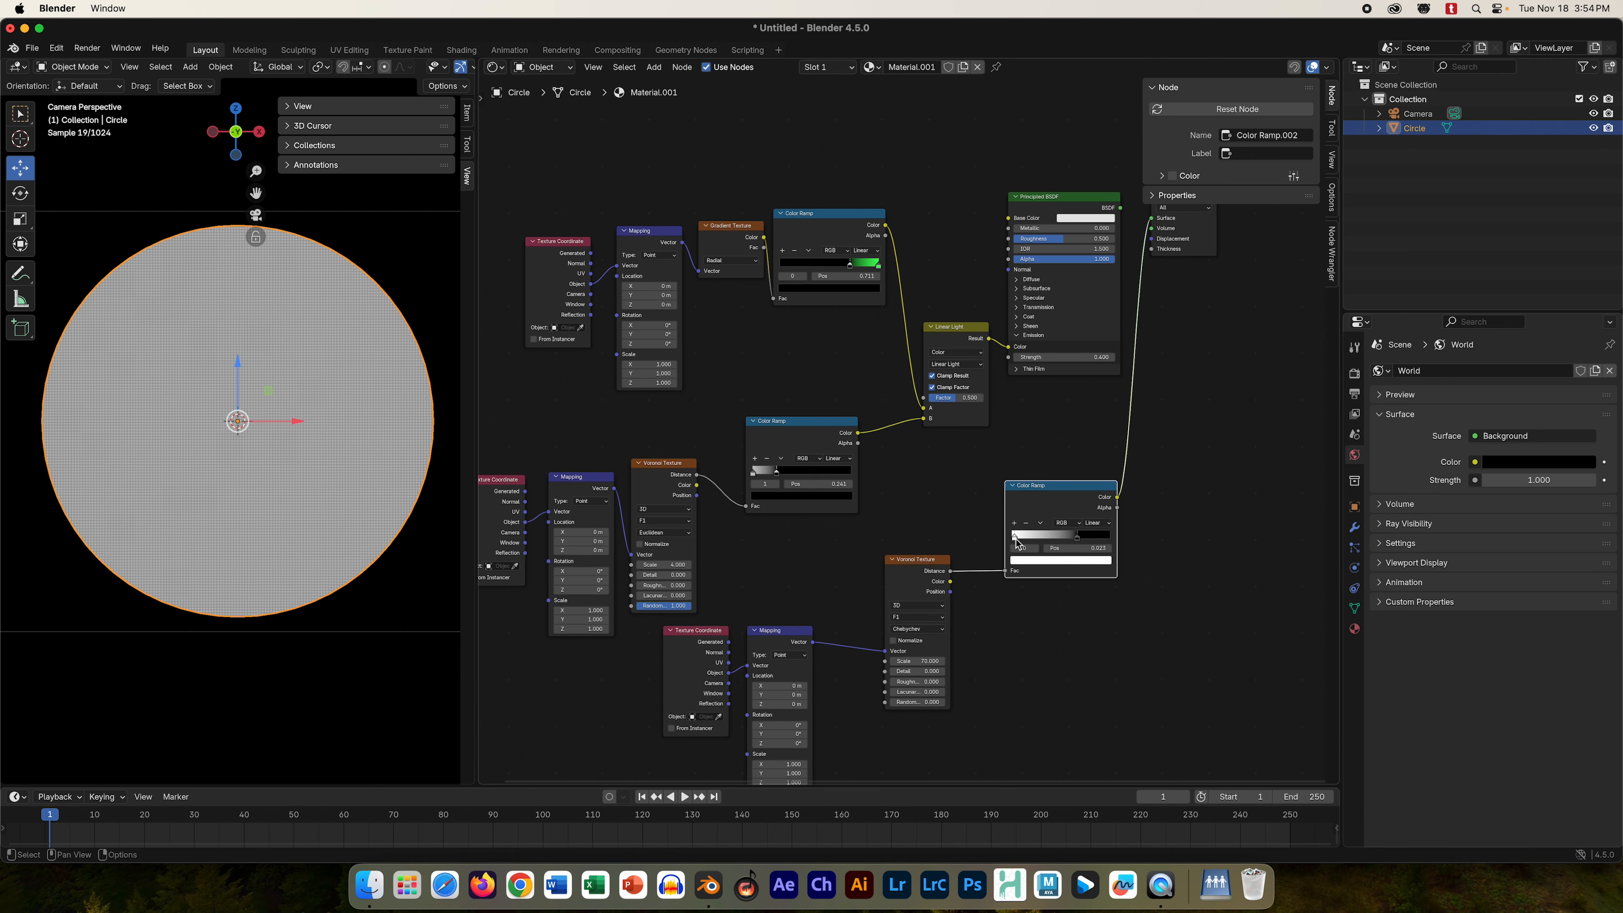
click(1025, 561)
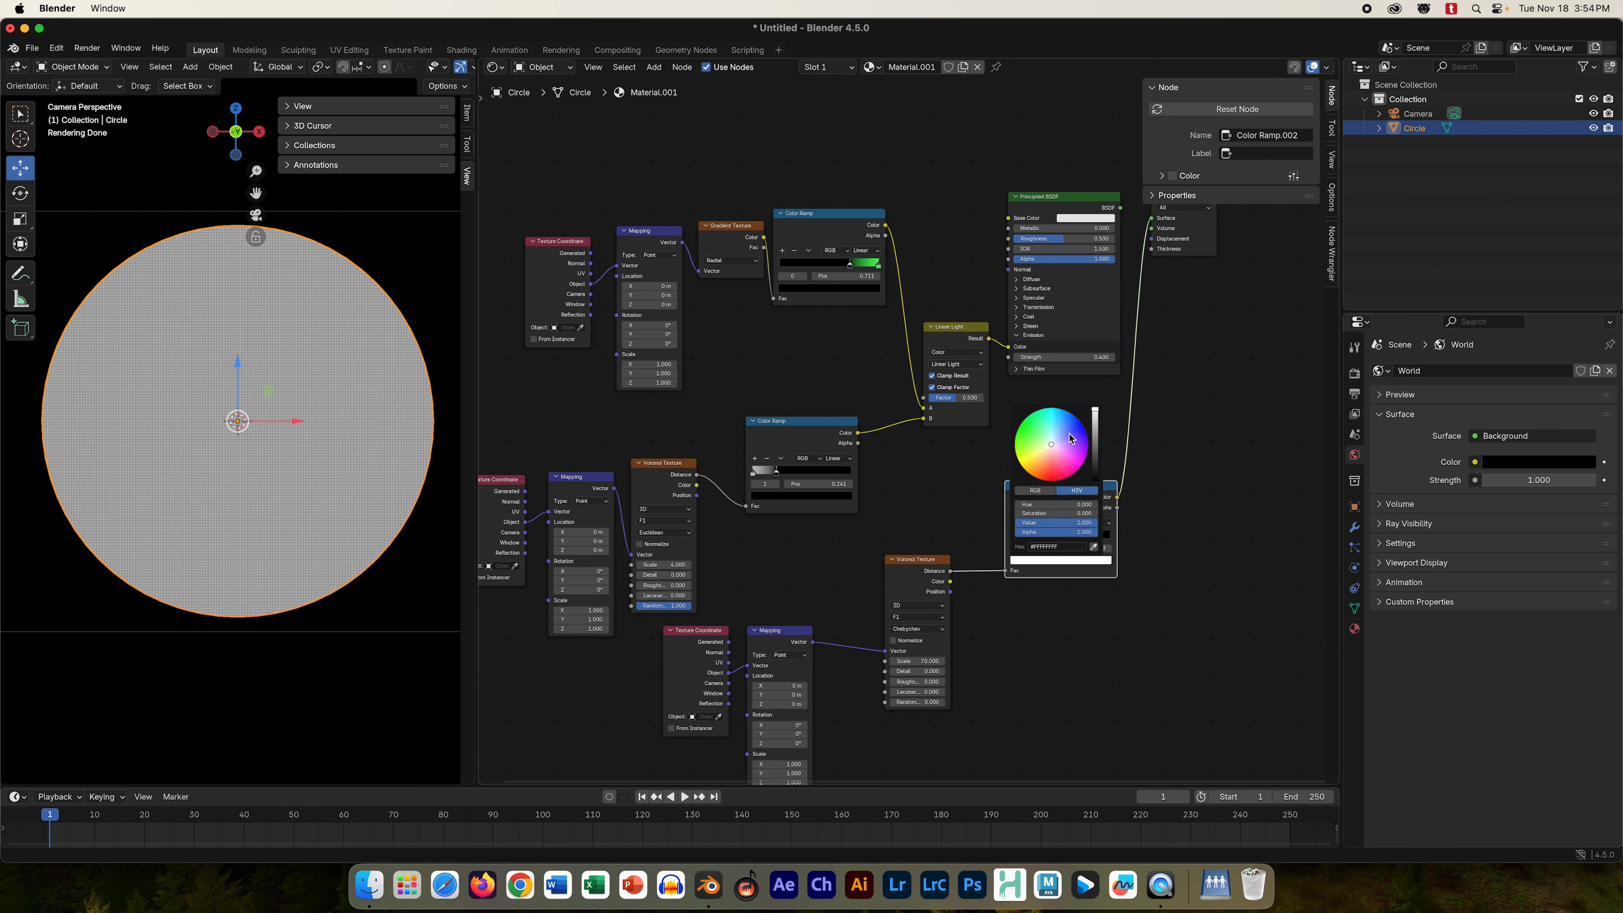
drag(1071, 439, 1025, 421)
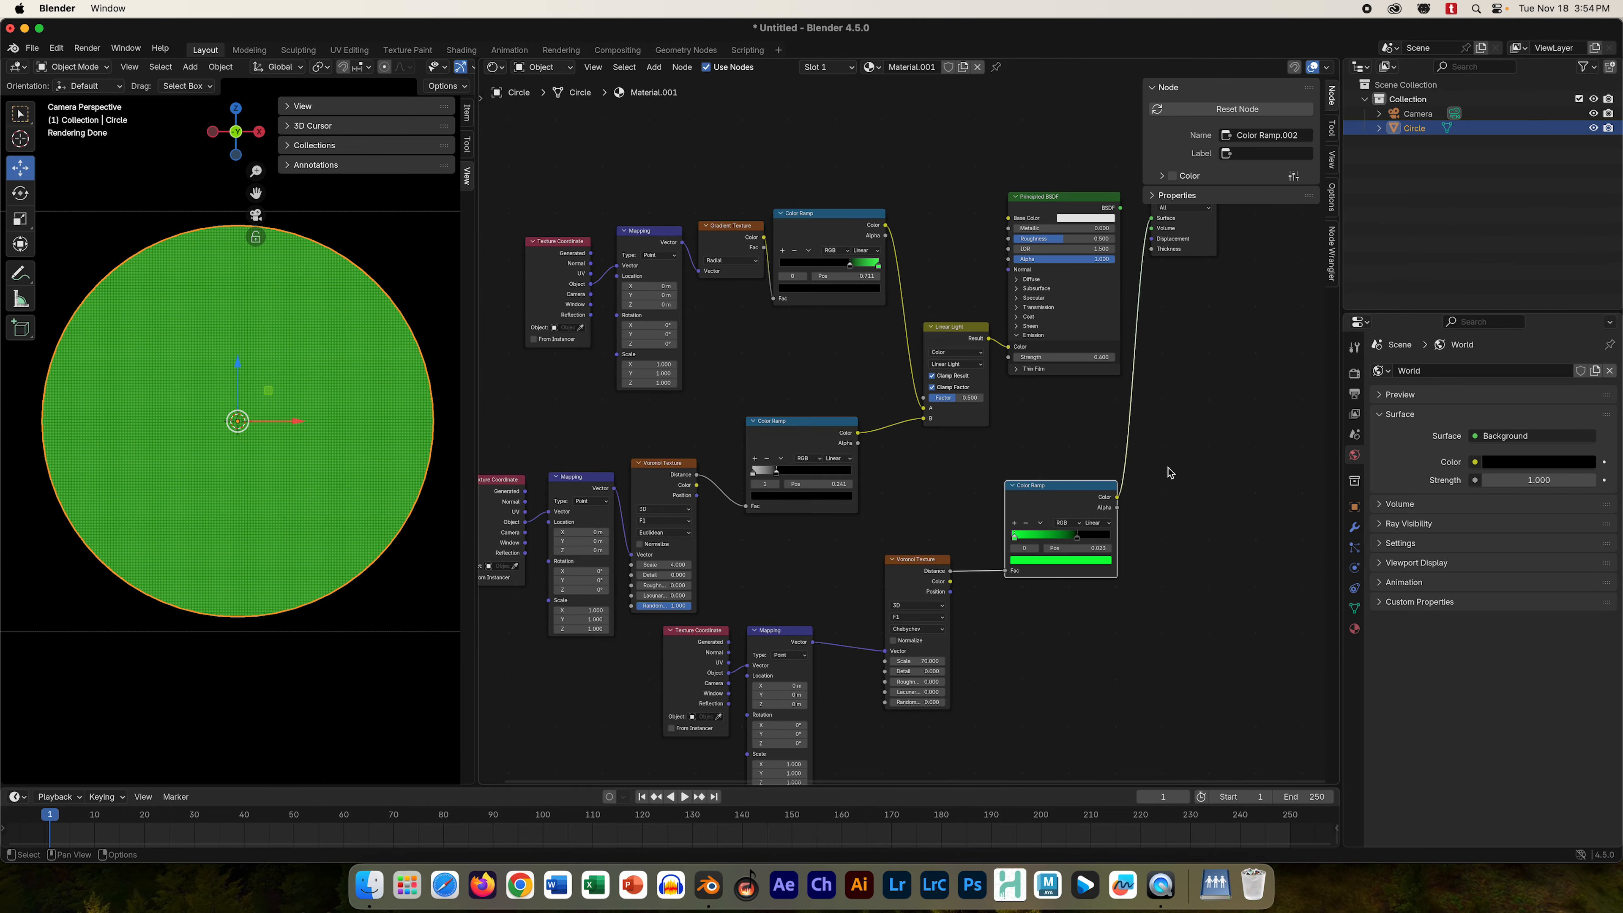
- Connect the Principled BSDF back to the Material Output's Surface and move the green Voronoi Color Ramp slightly closer to its texture
scroll(1221, 493, up, 4)
scroll(1221, 493, down, 7)
middle_drag(1217, 498, 1136, 629)
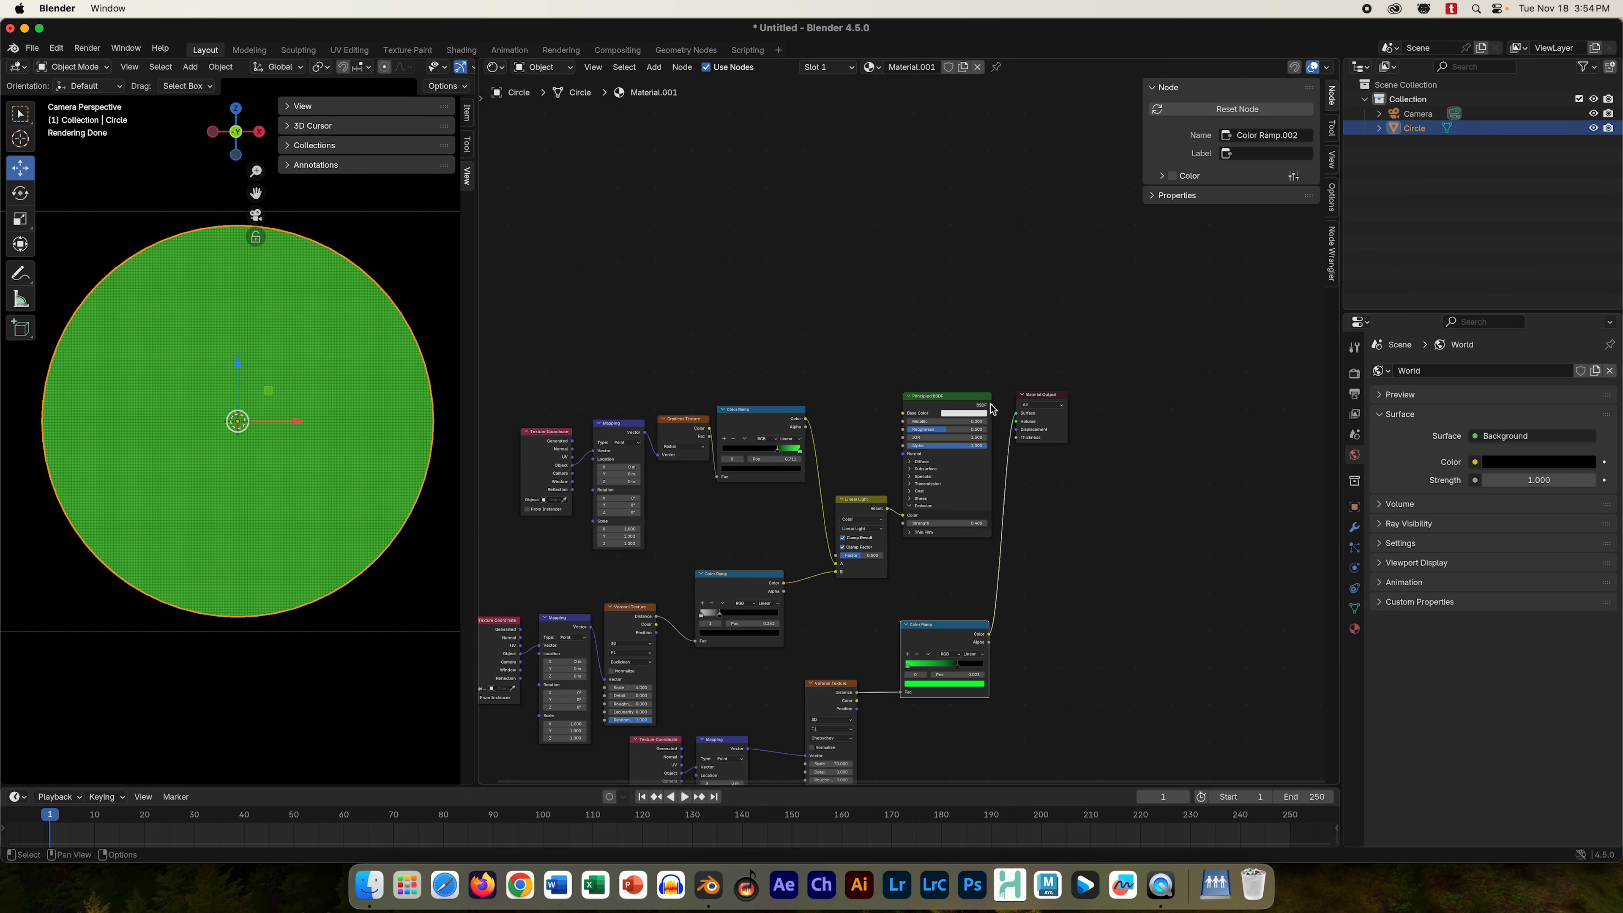
drag(993, 406, 1016, 413)
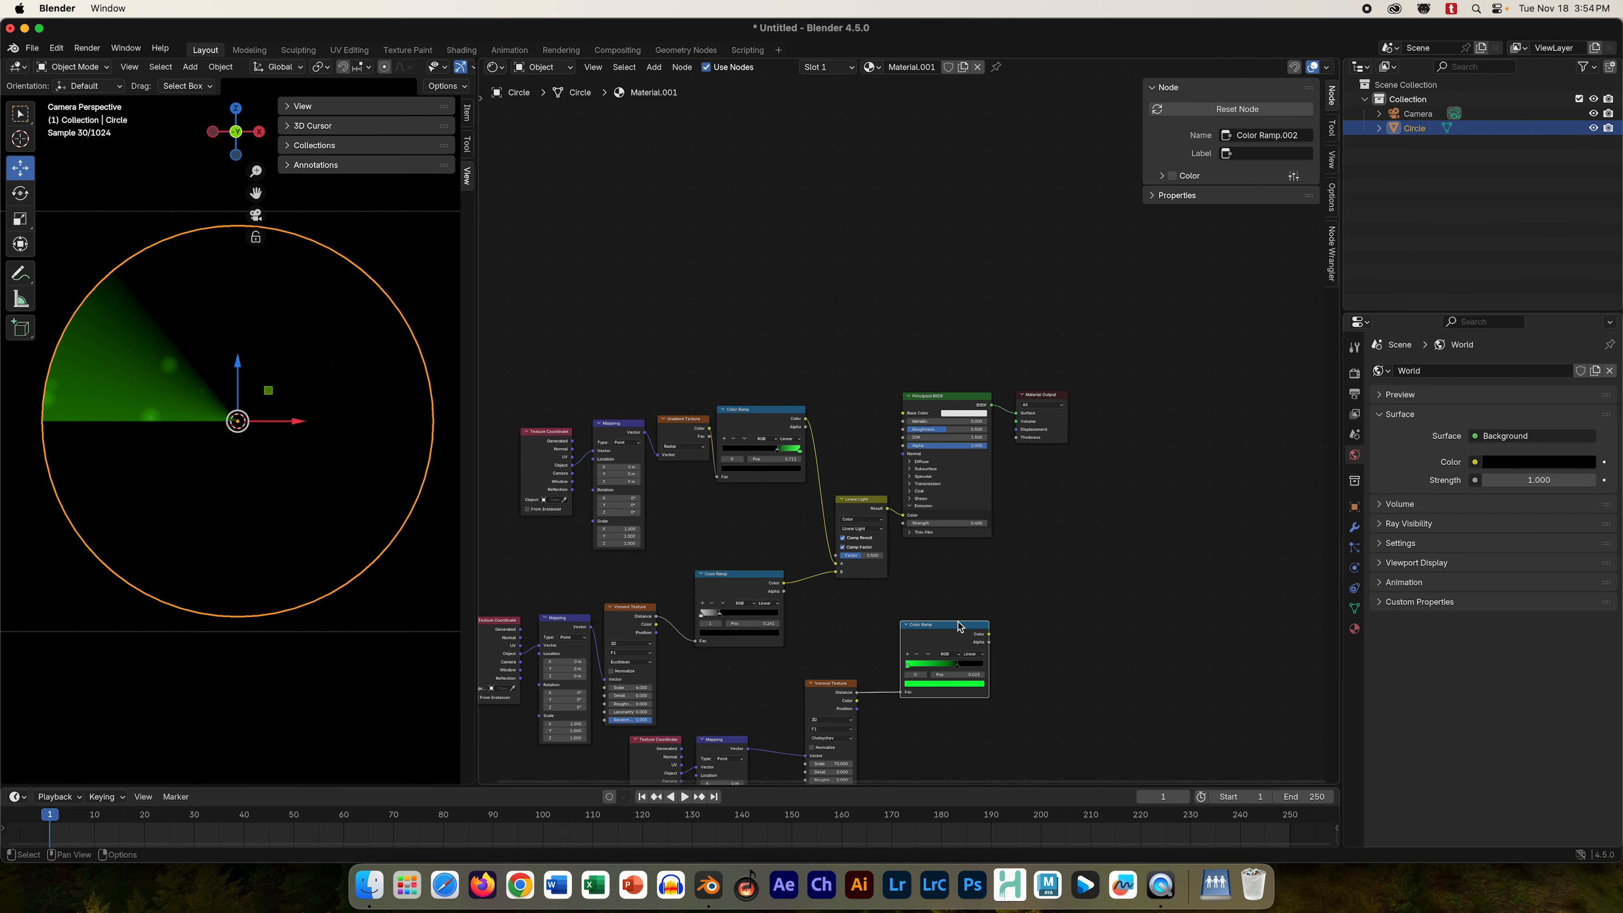
drag(953, 626, 932, 635)
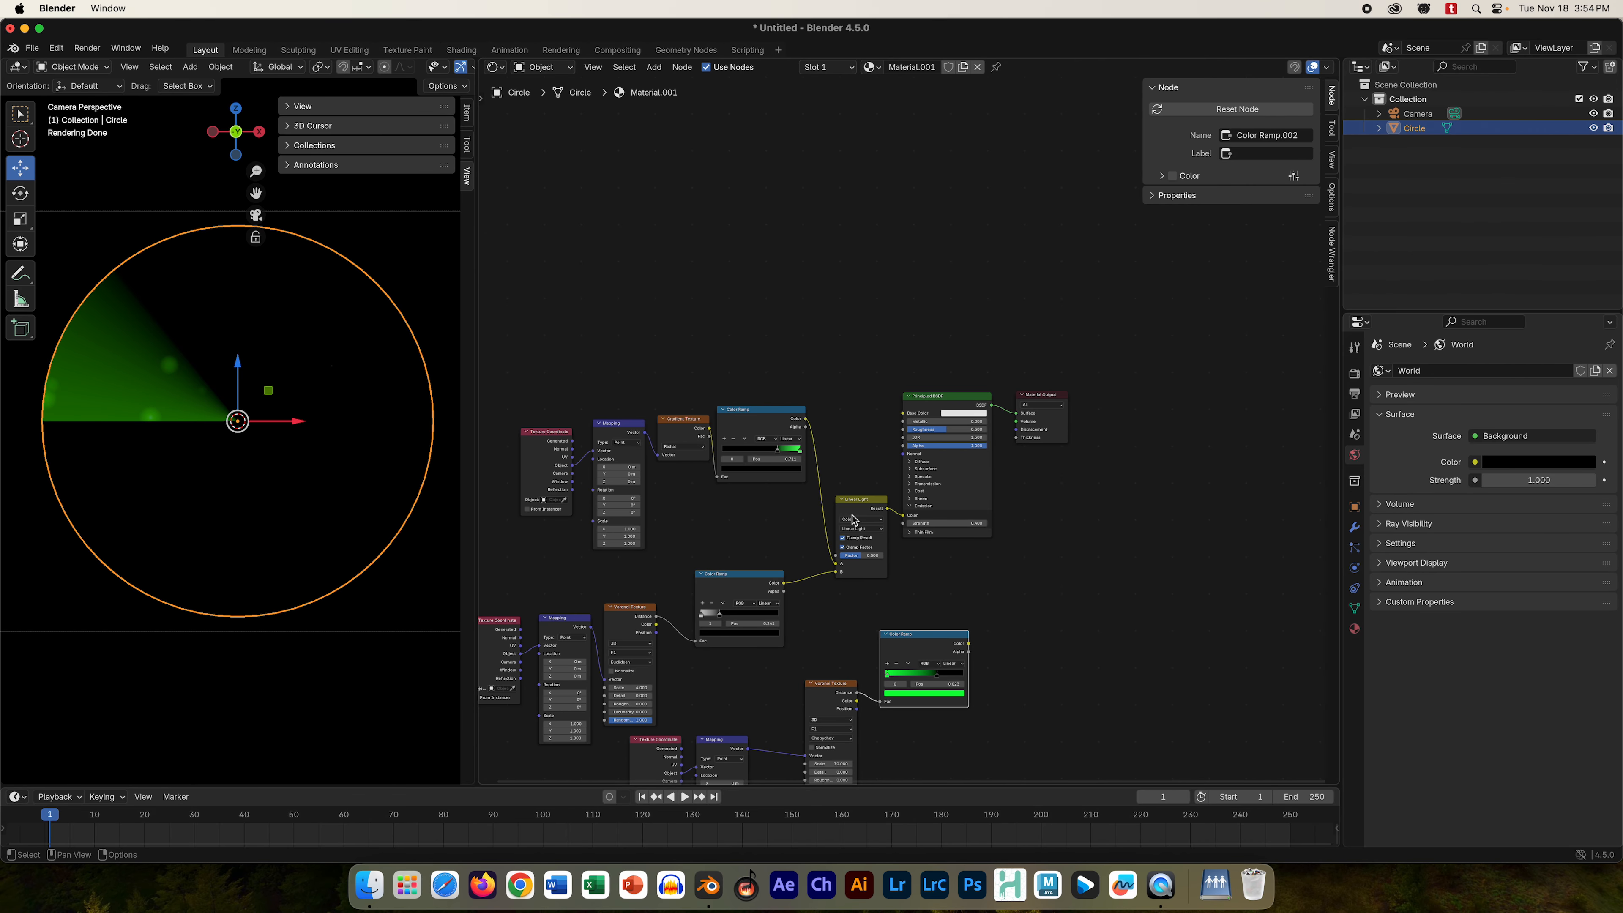
- Add a Mix Color node and place it beside the second Voronoi's green Color Ramp
click(653, 67)
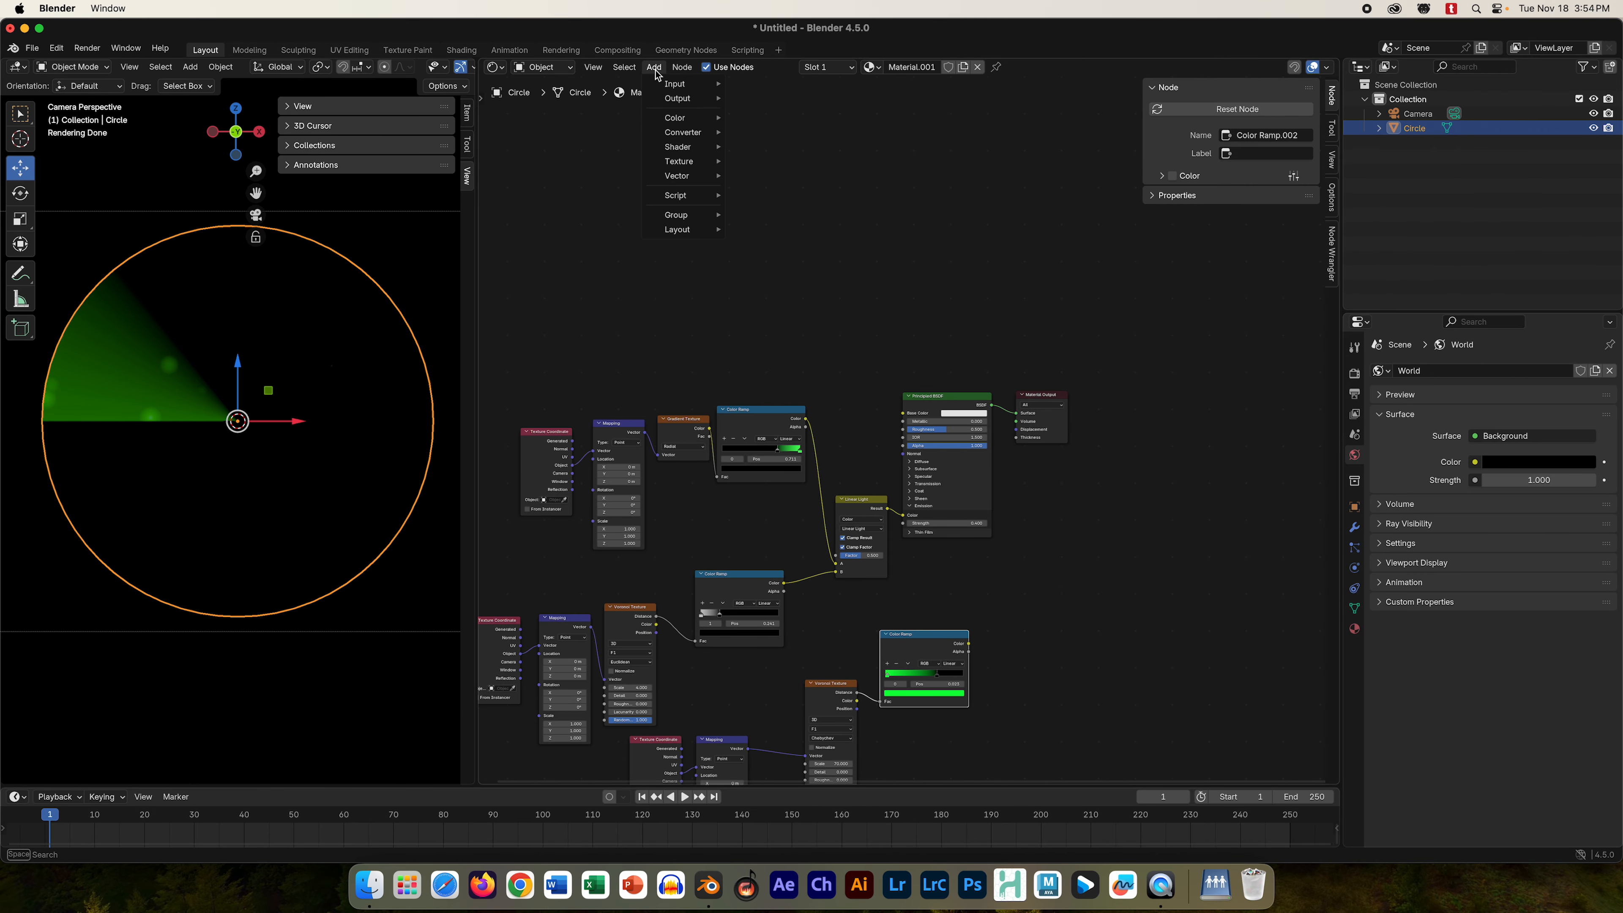
text(mix)
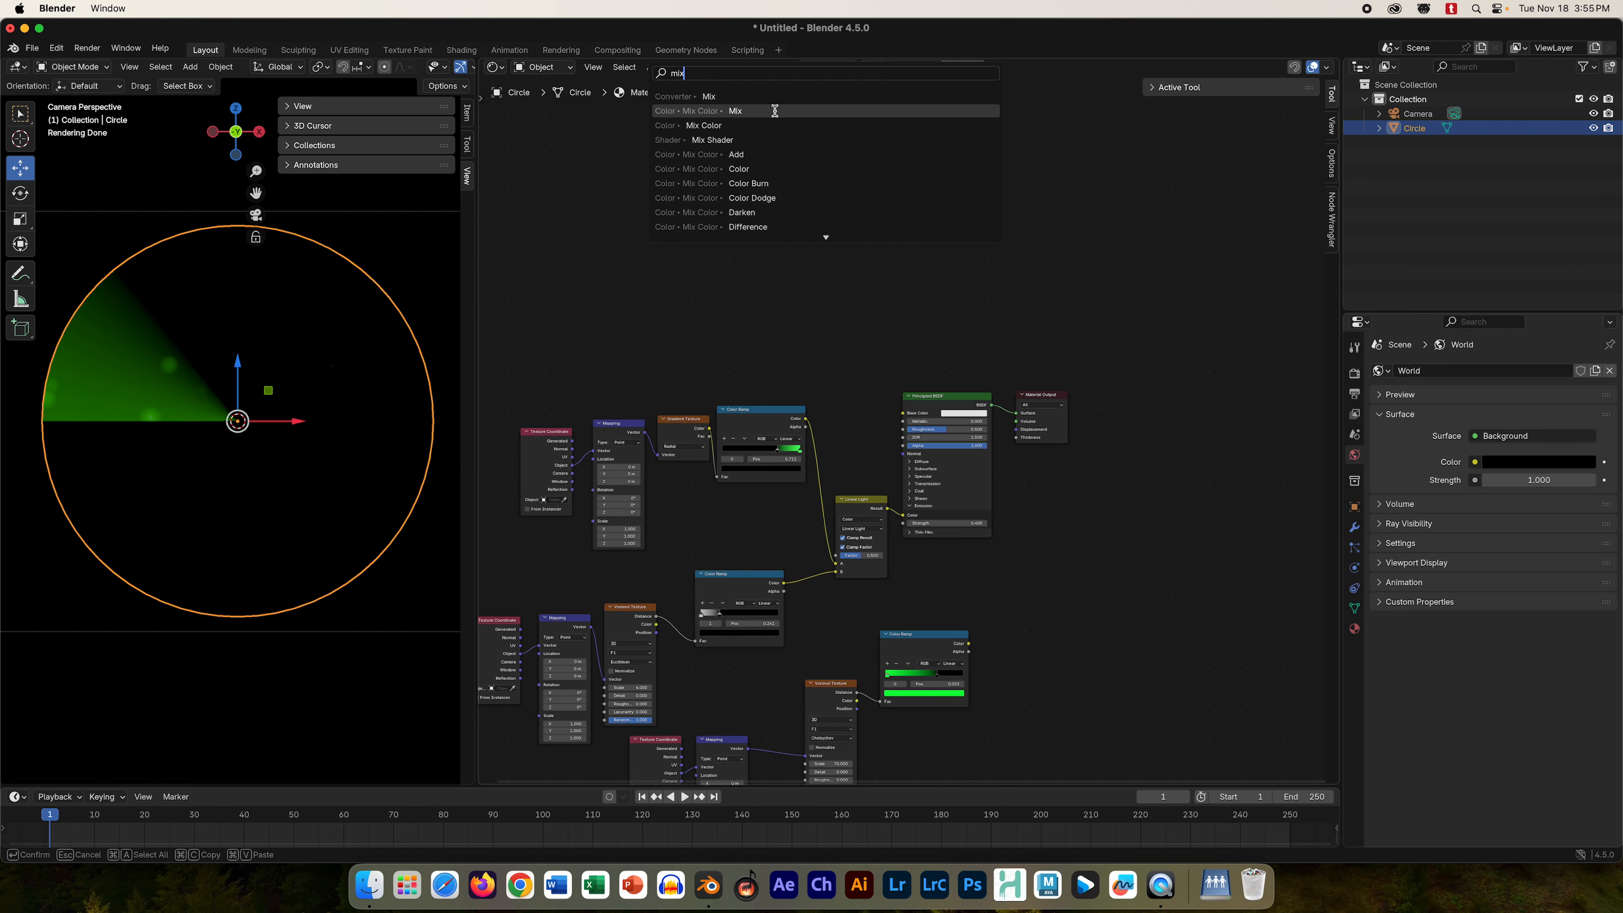
click(774, 111)
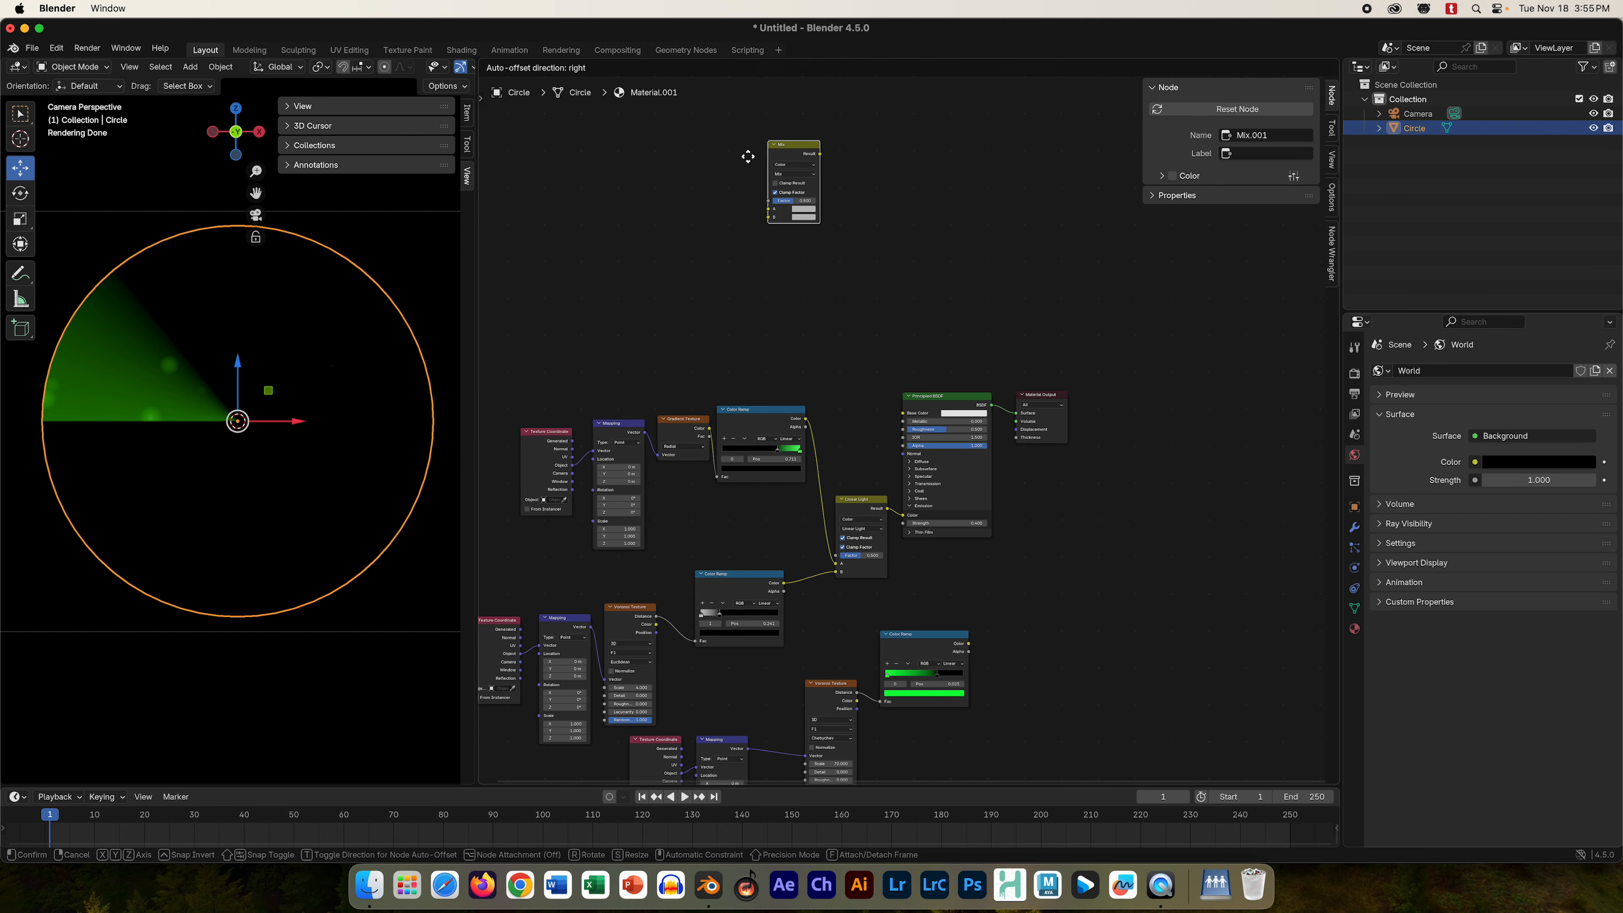
click(1000, 556)
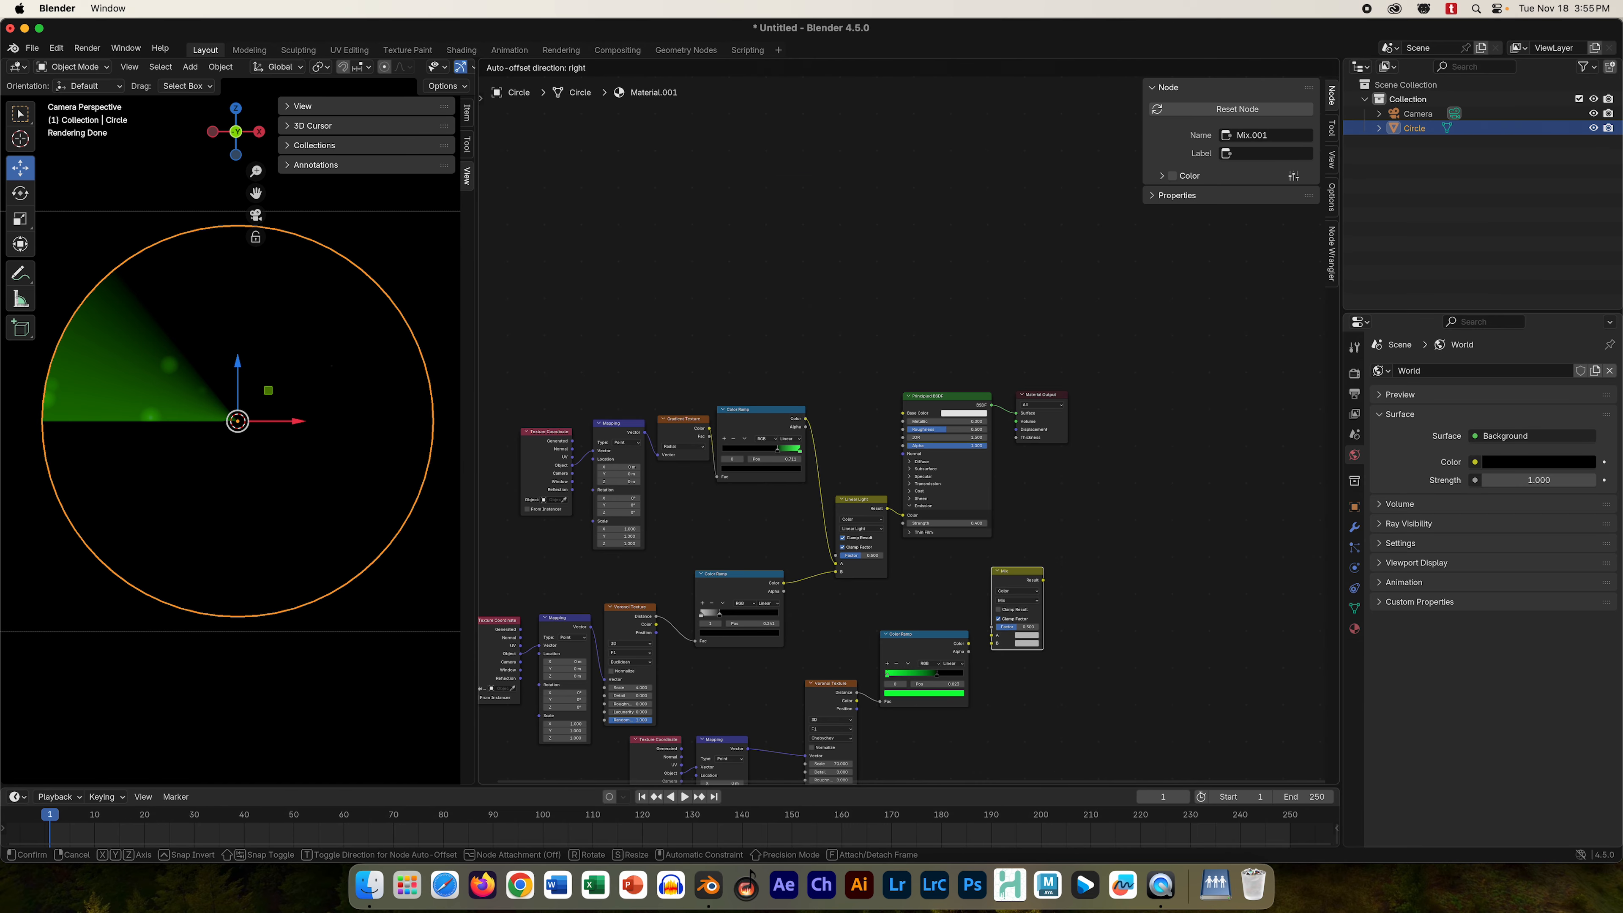
- Move the Material Output and Principled BSDF up and away from the Mix node, and nudge the green Voronoi Color Ramp aside
drag(1048, 393, 1112, 330)
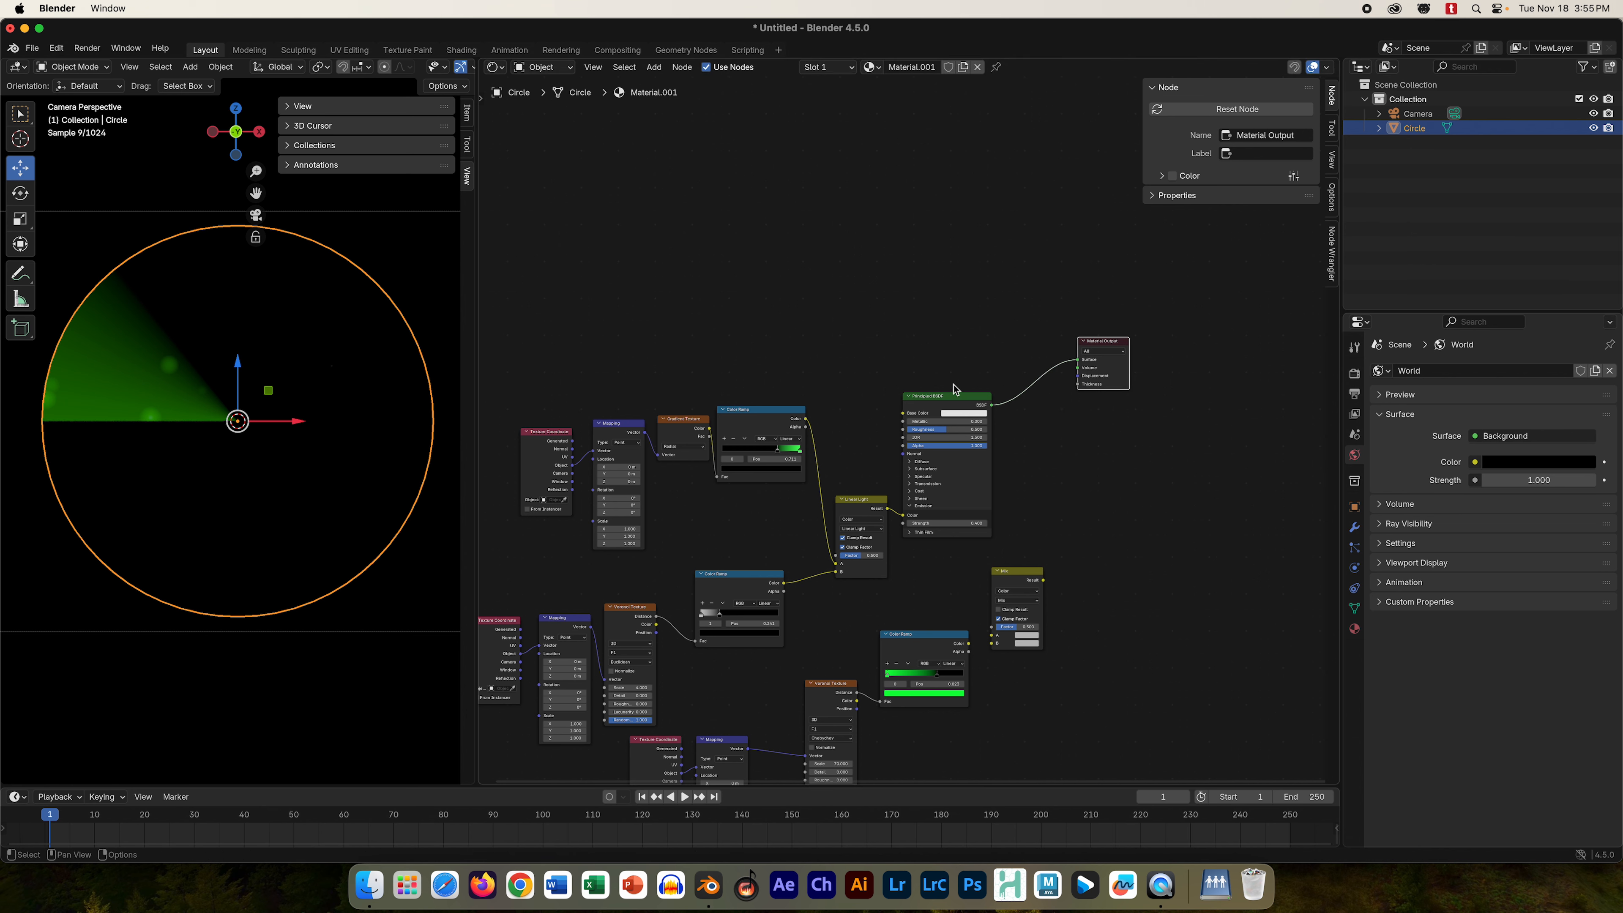
drag(955, 395, 1028, 329)
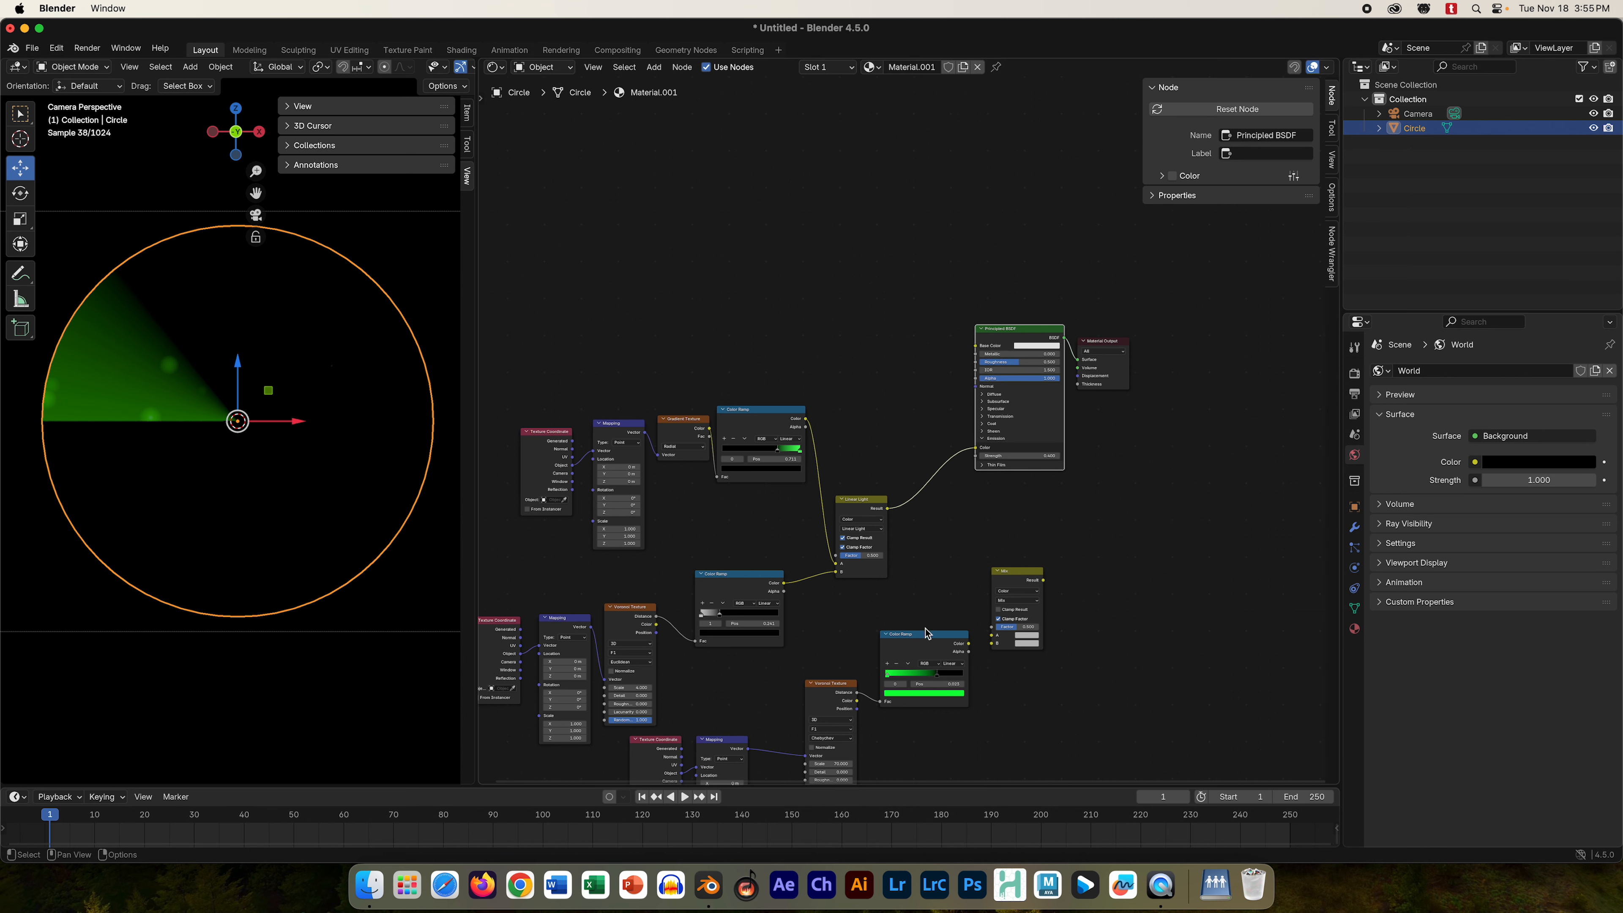
drag(921, 634, 915, 636)
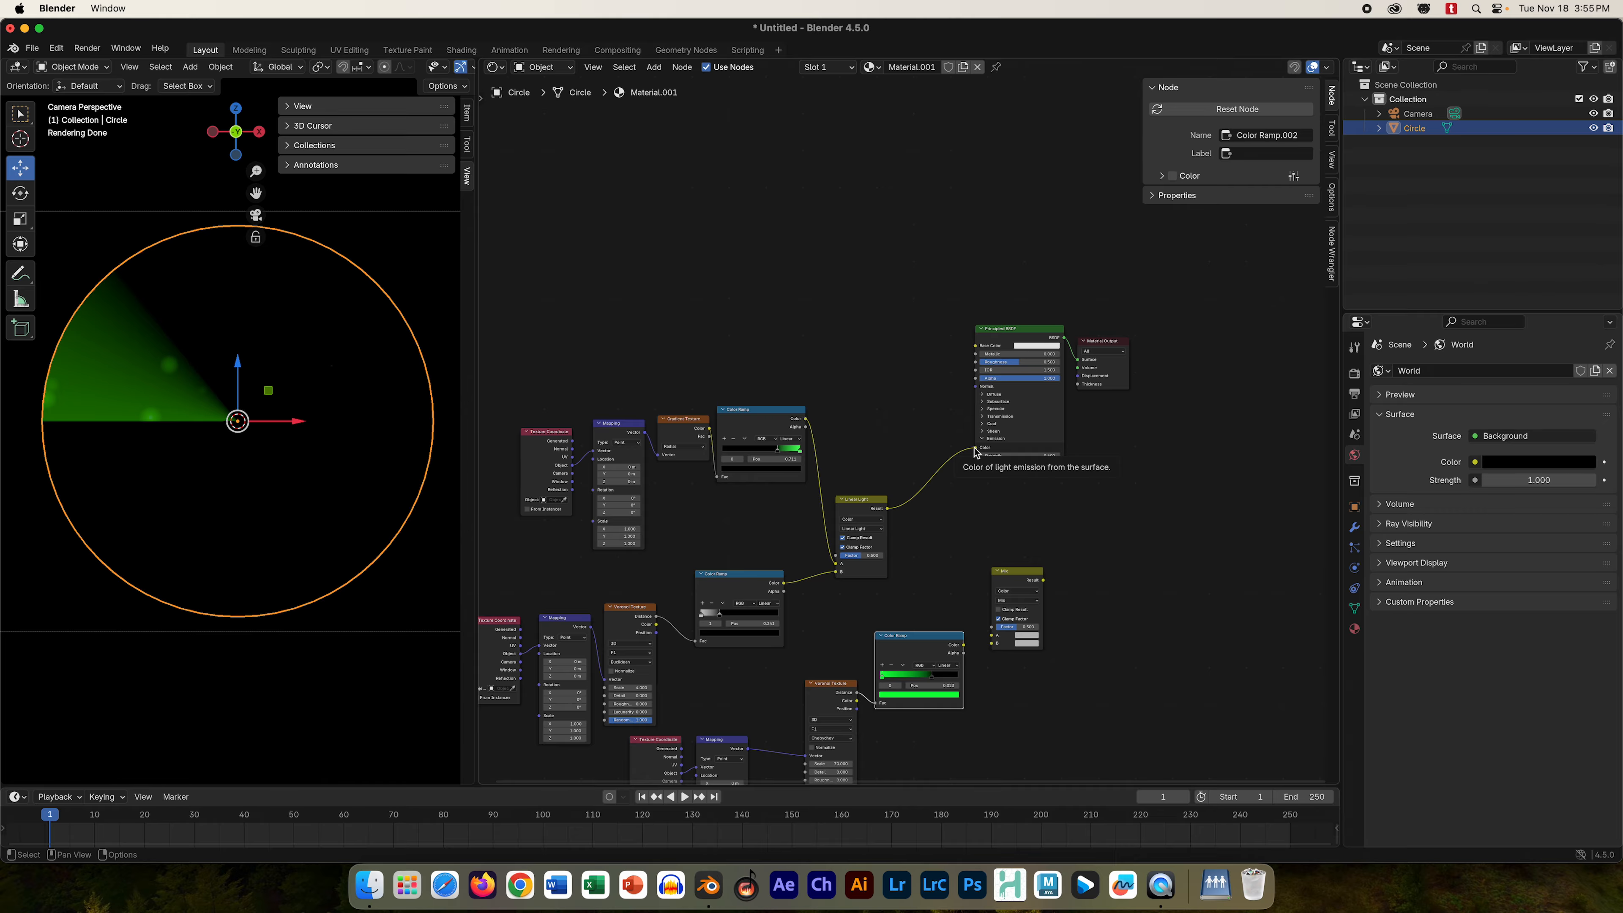
- Wire the Linear Light result and green Voronoi Color Ramp through the Mix node into Emission Color, and set its blending mode to Soft Light
drag(976, 450, 1001, 643)
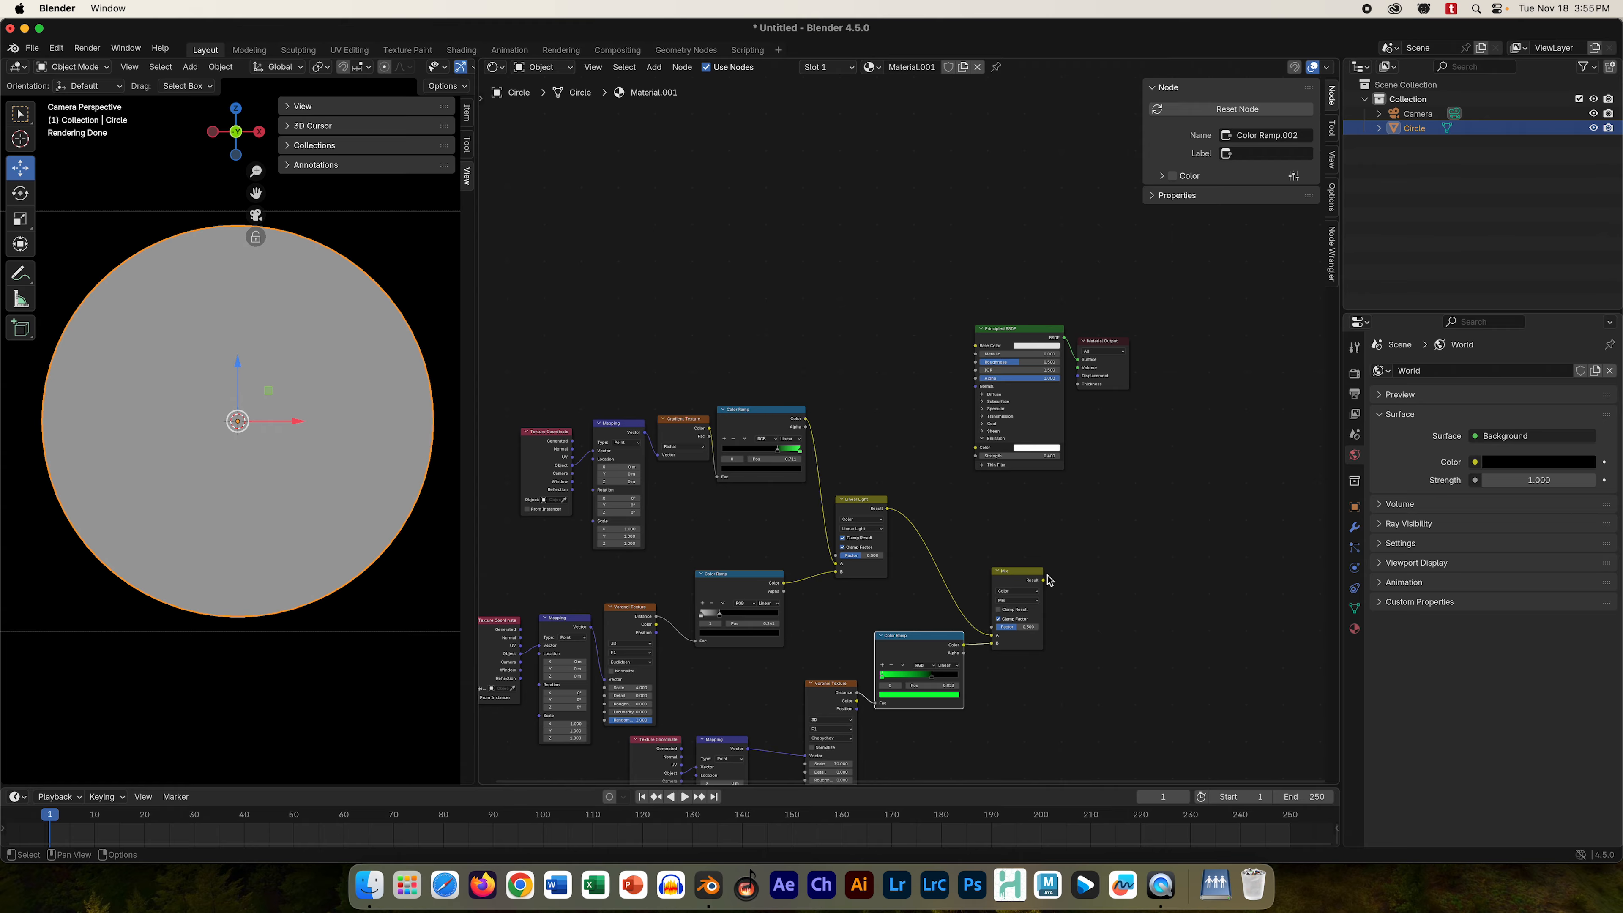
drag(1045, 580, 976, 449)
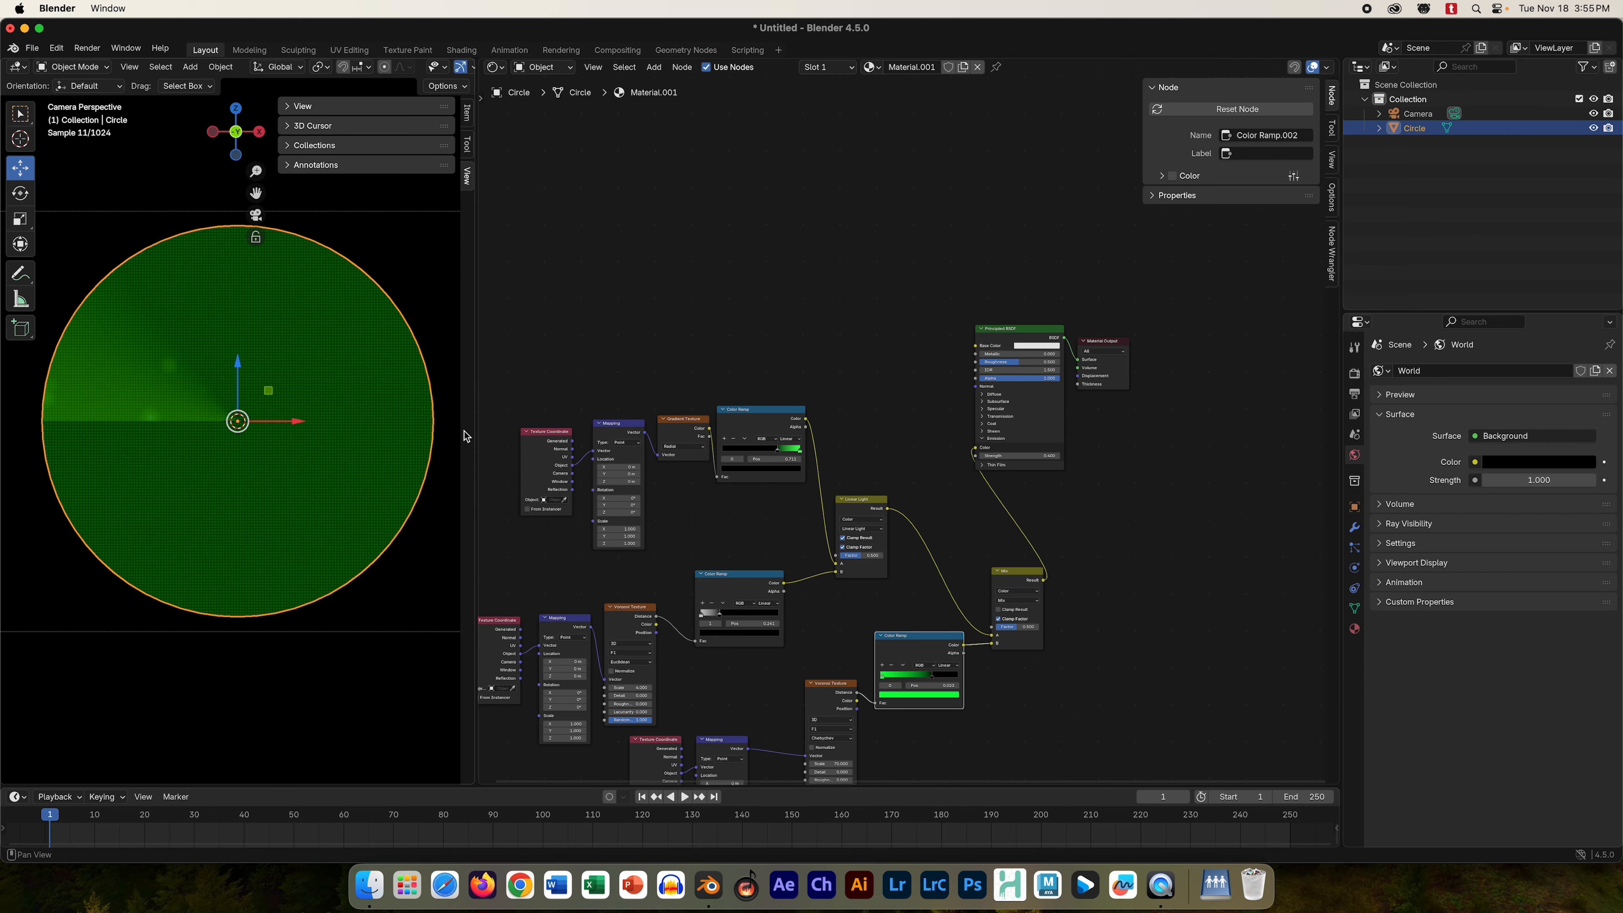
drag(1007, 575, 997, 557)
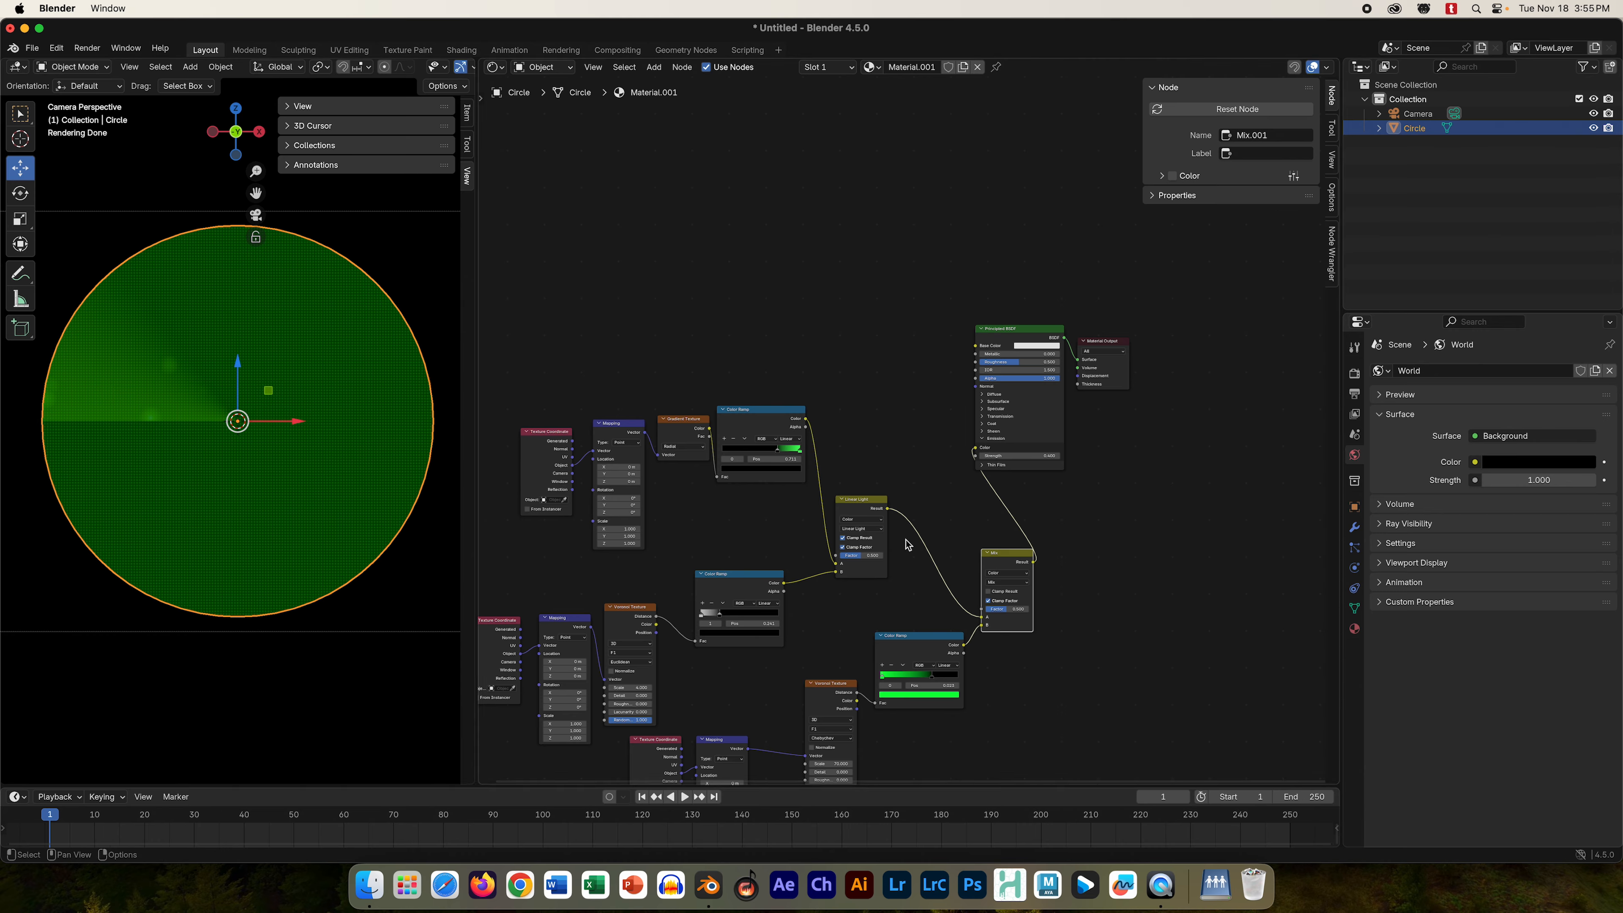
click(1012, 582)
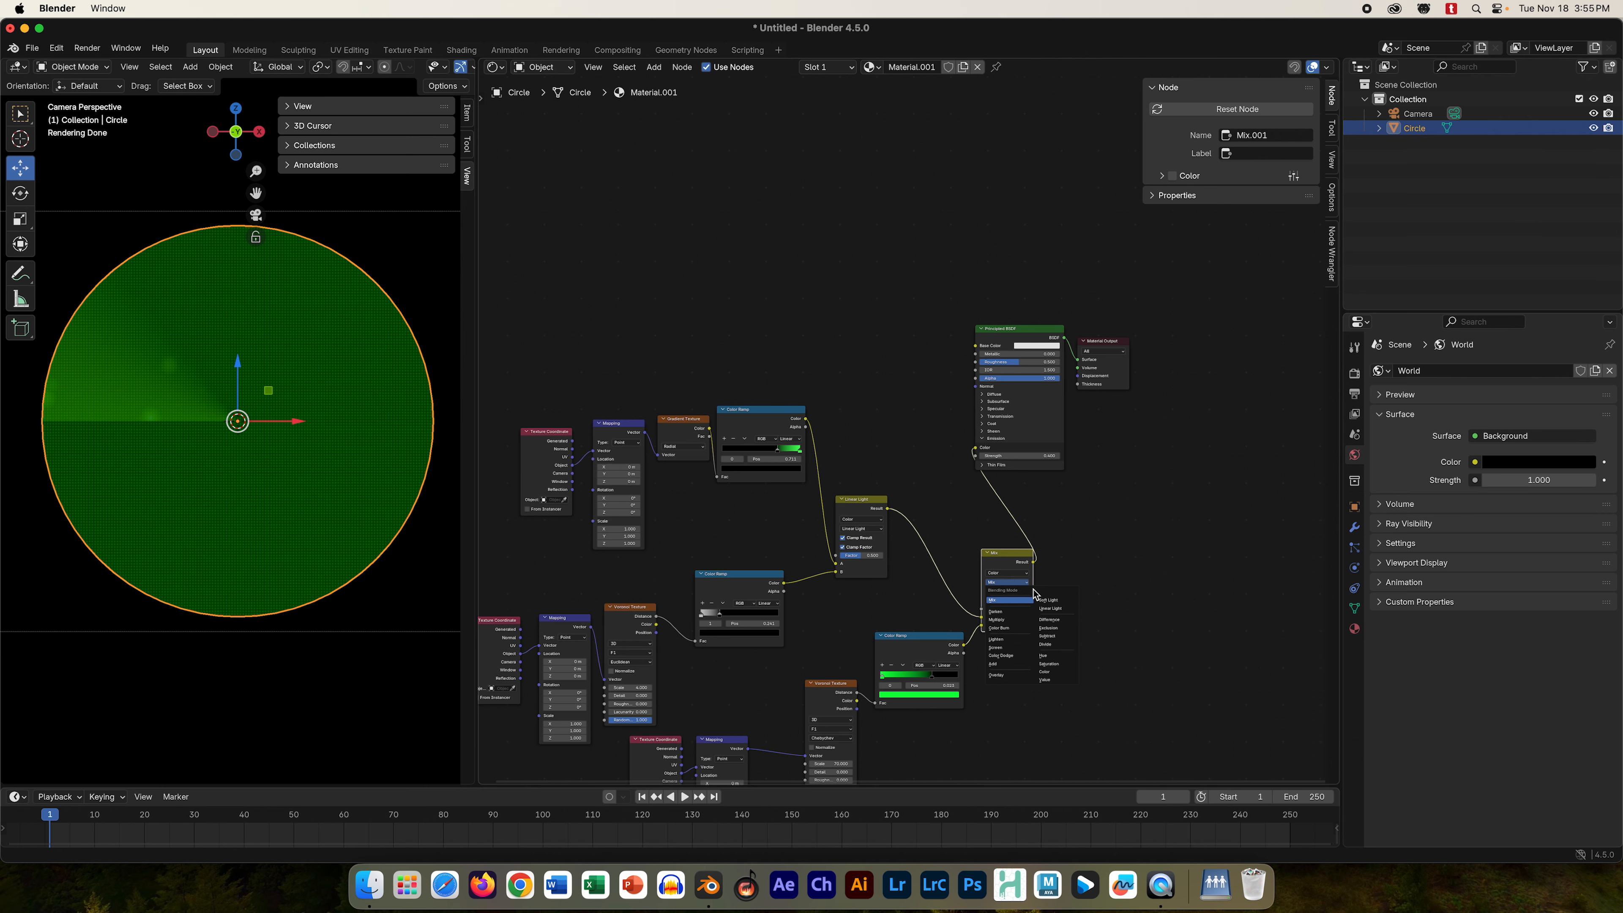
click(1048, 600)
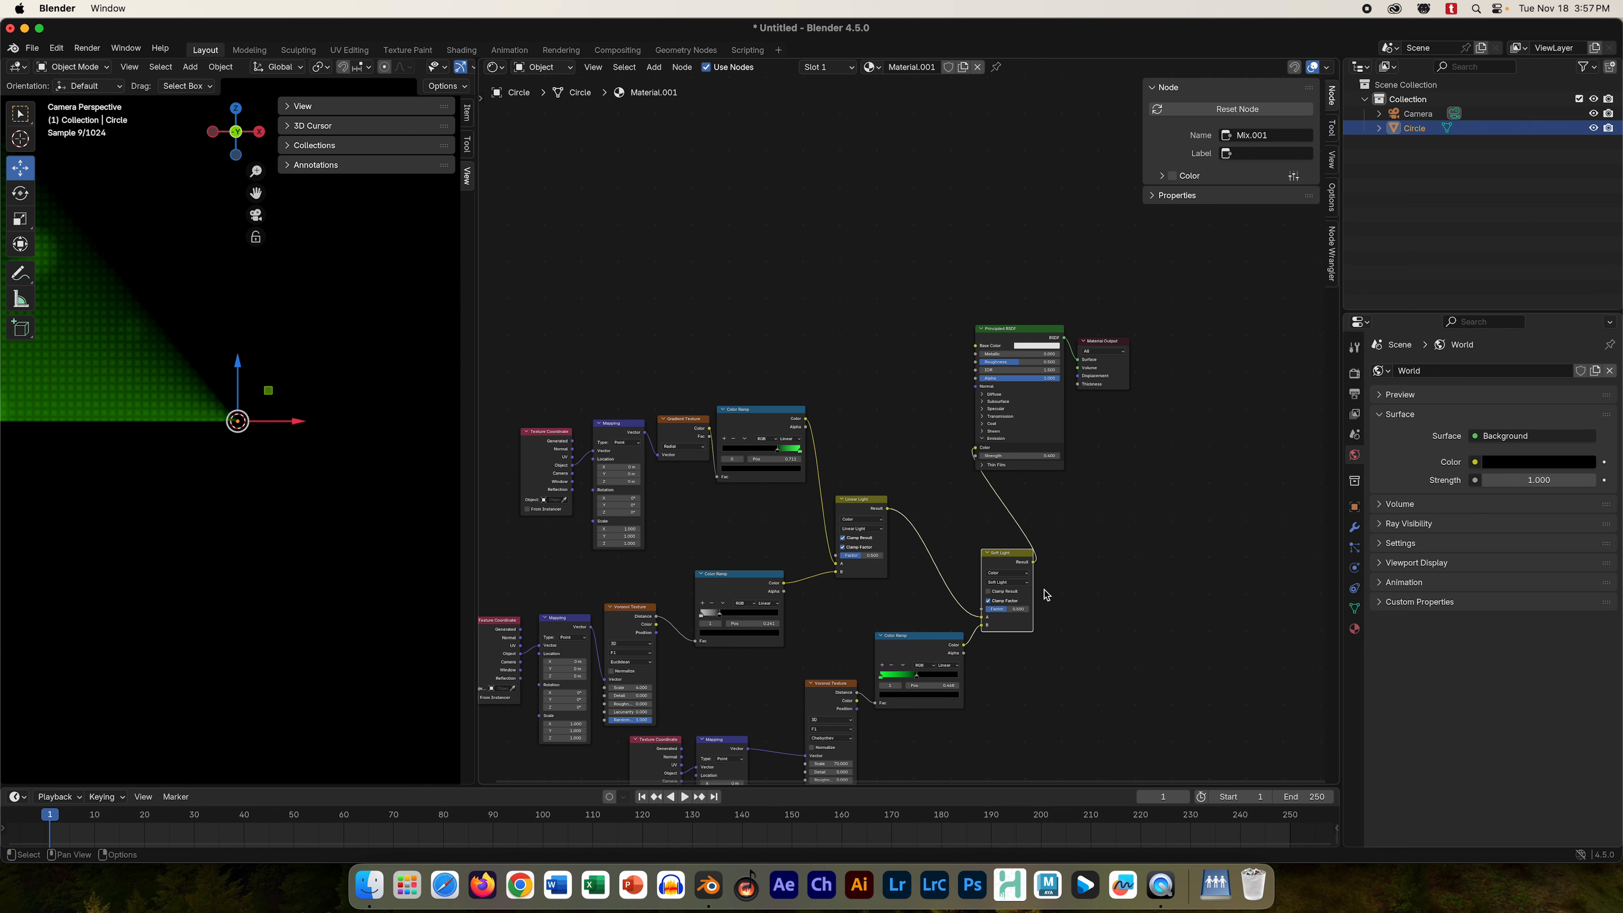
- Set the last Mix Color node's blend mode to Color Dodge and move the black stop of the green Color Ramp feeding it further along
click(1019, 583)
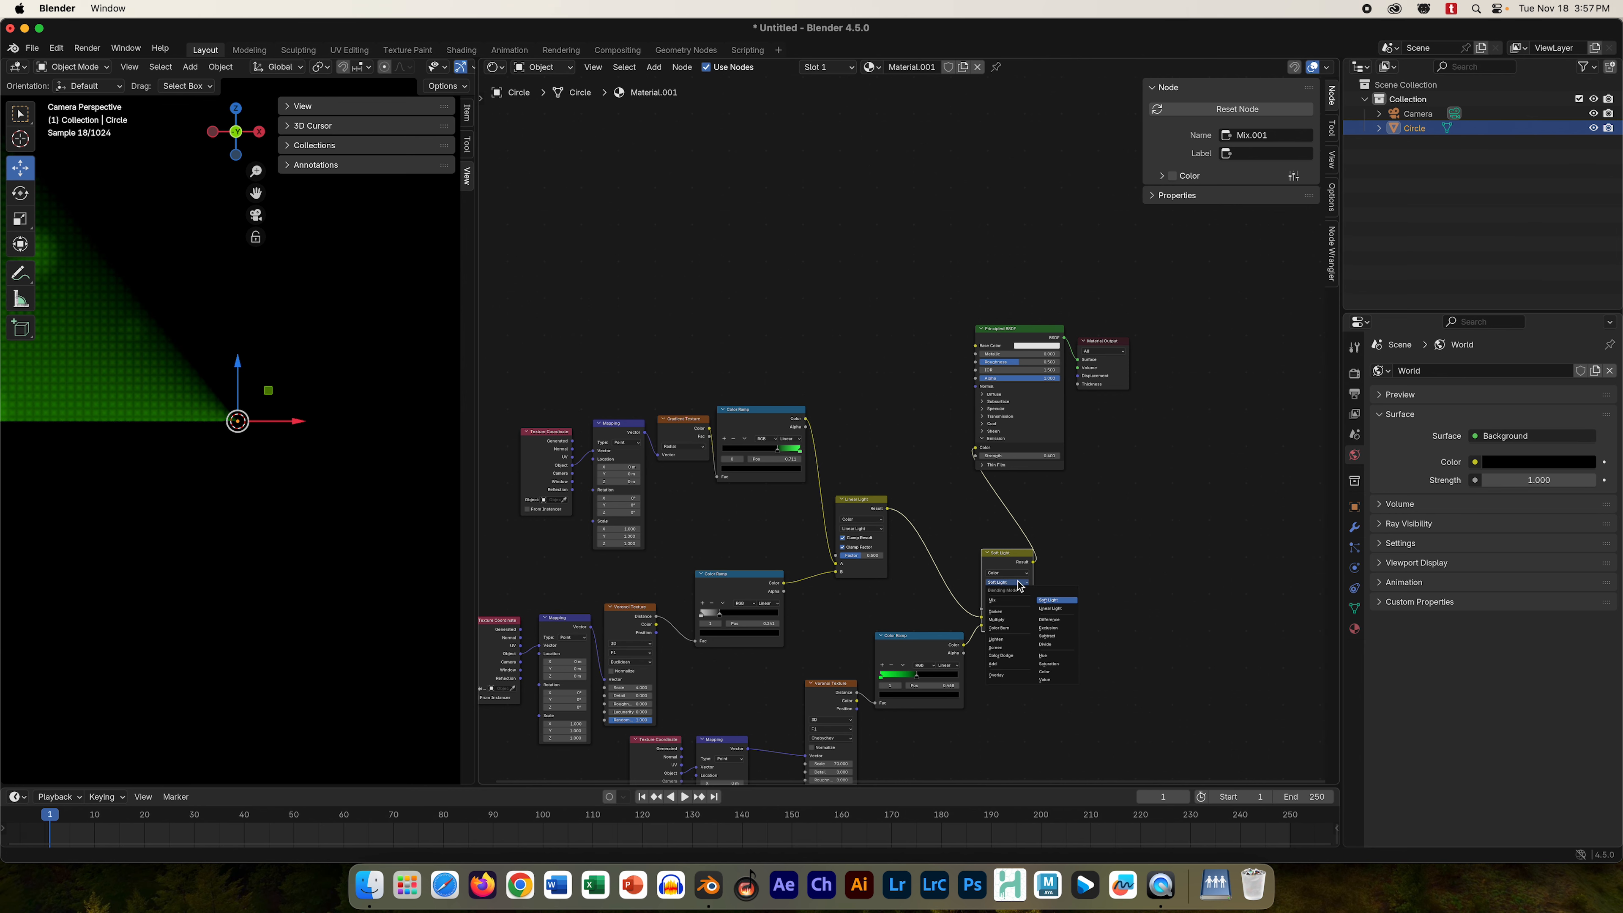
click(1017, 656)
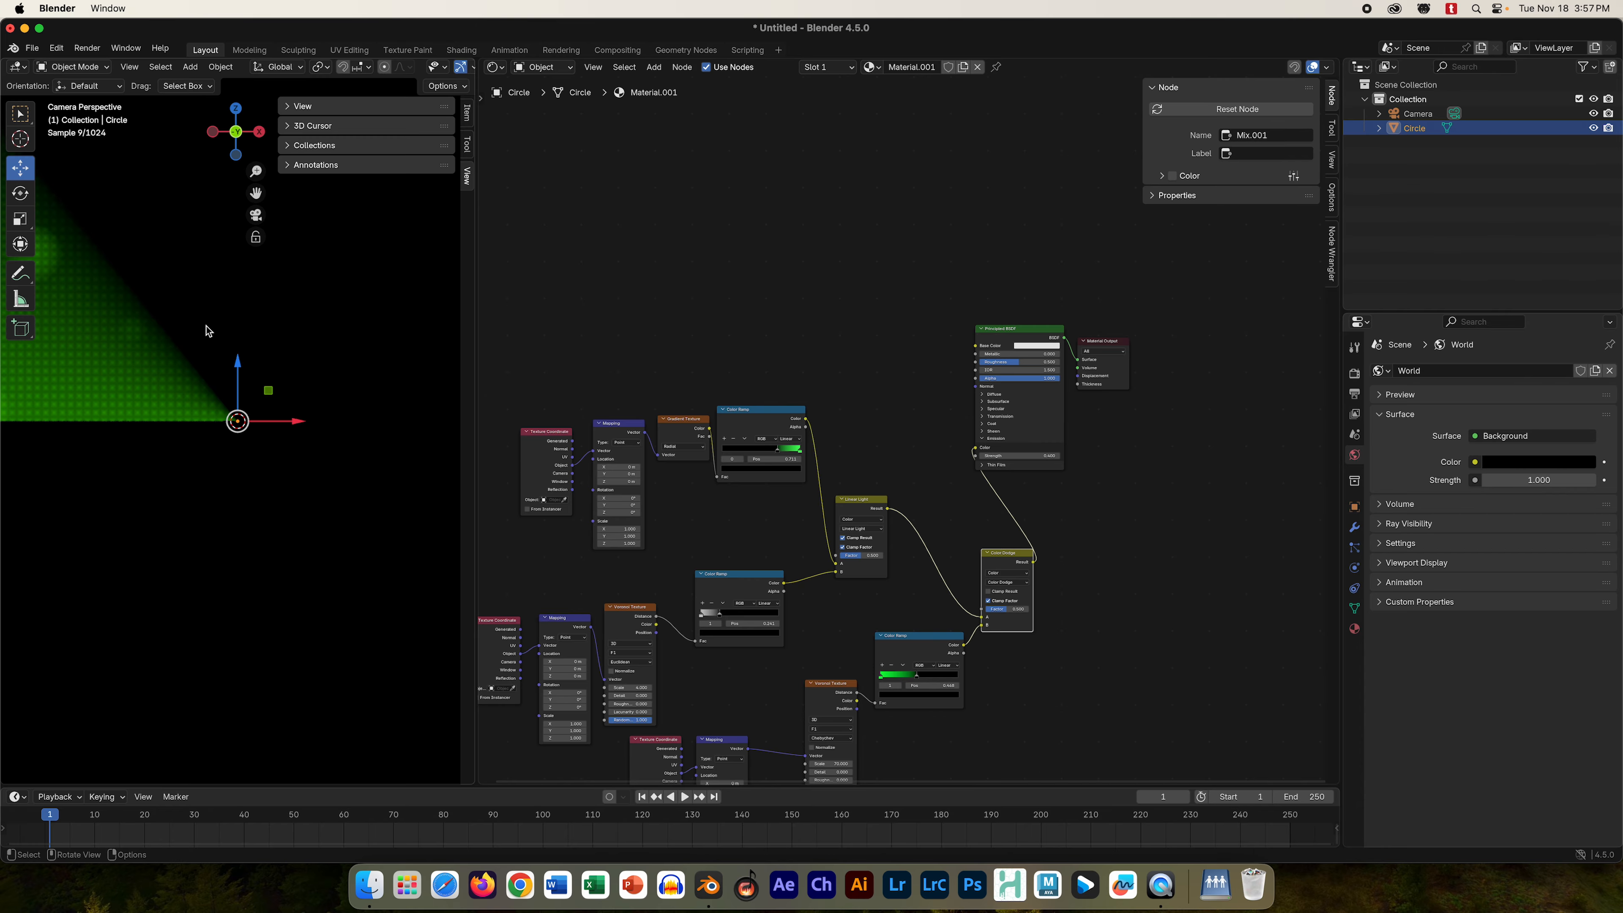
mouse_move(916, 675)
mouse_down()
mouse_move(895, 678)
mouse_move(952, 676)
mouse_move(869, 671)
mouse_move(948, 677)
mouse_up()
key(super+z)
key(super+z)
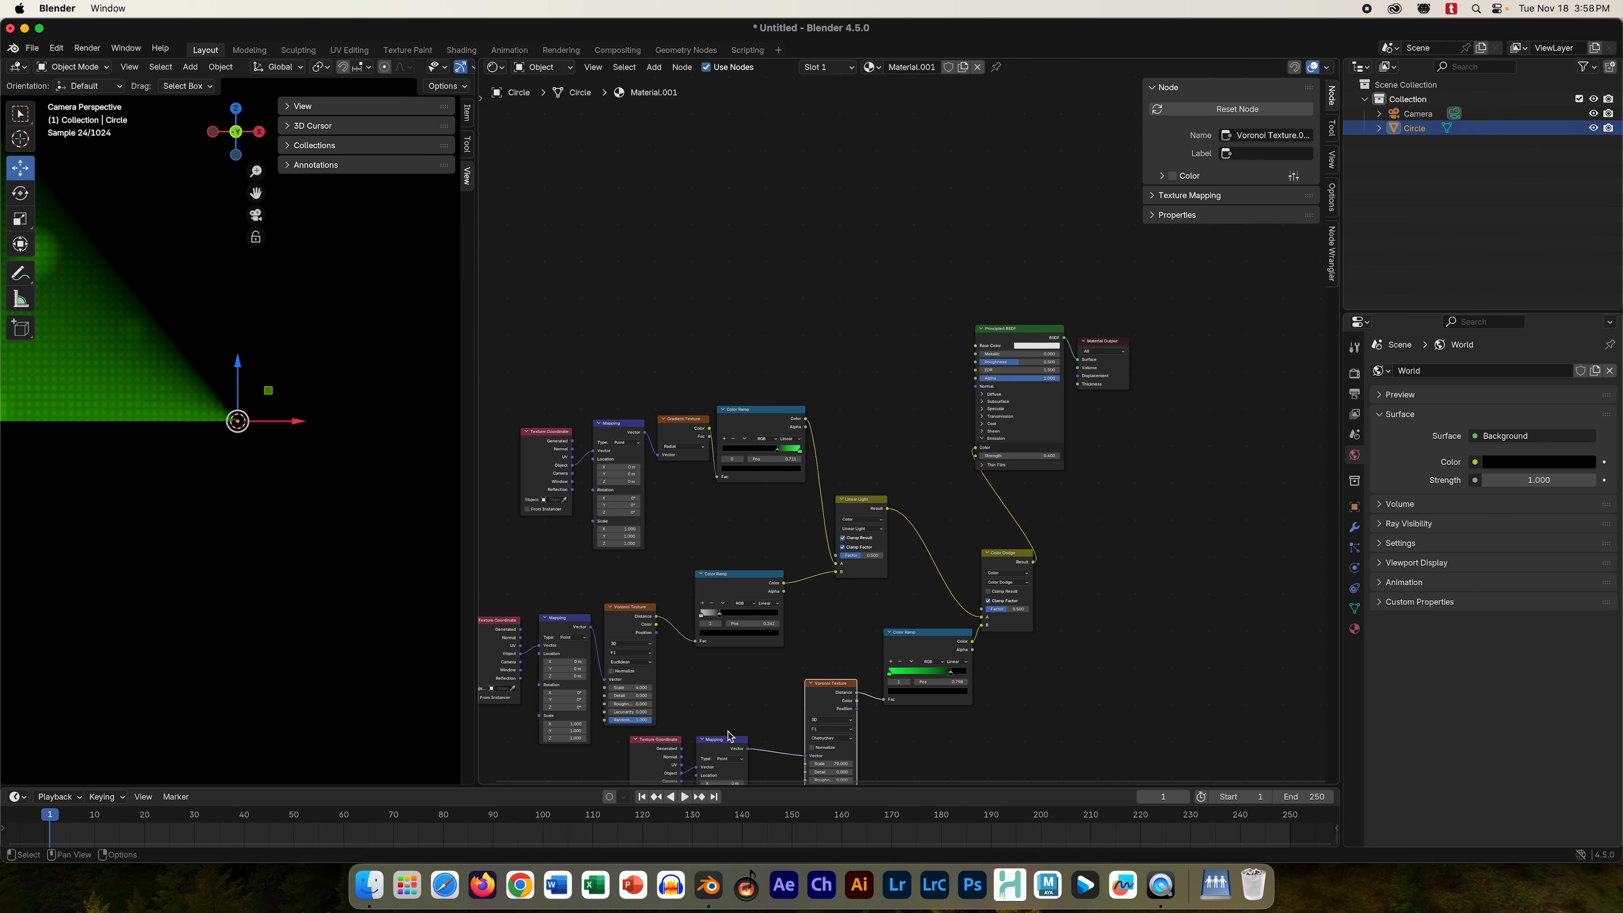
- Enable Normalize on the Chebychev Voronoi Texture node and set its Scale to about 224.8
middle_drag(728, 735, 780, 548)
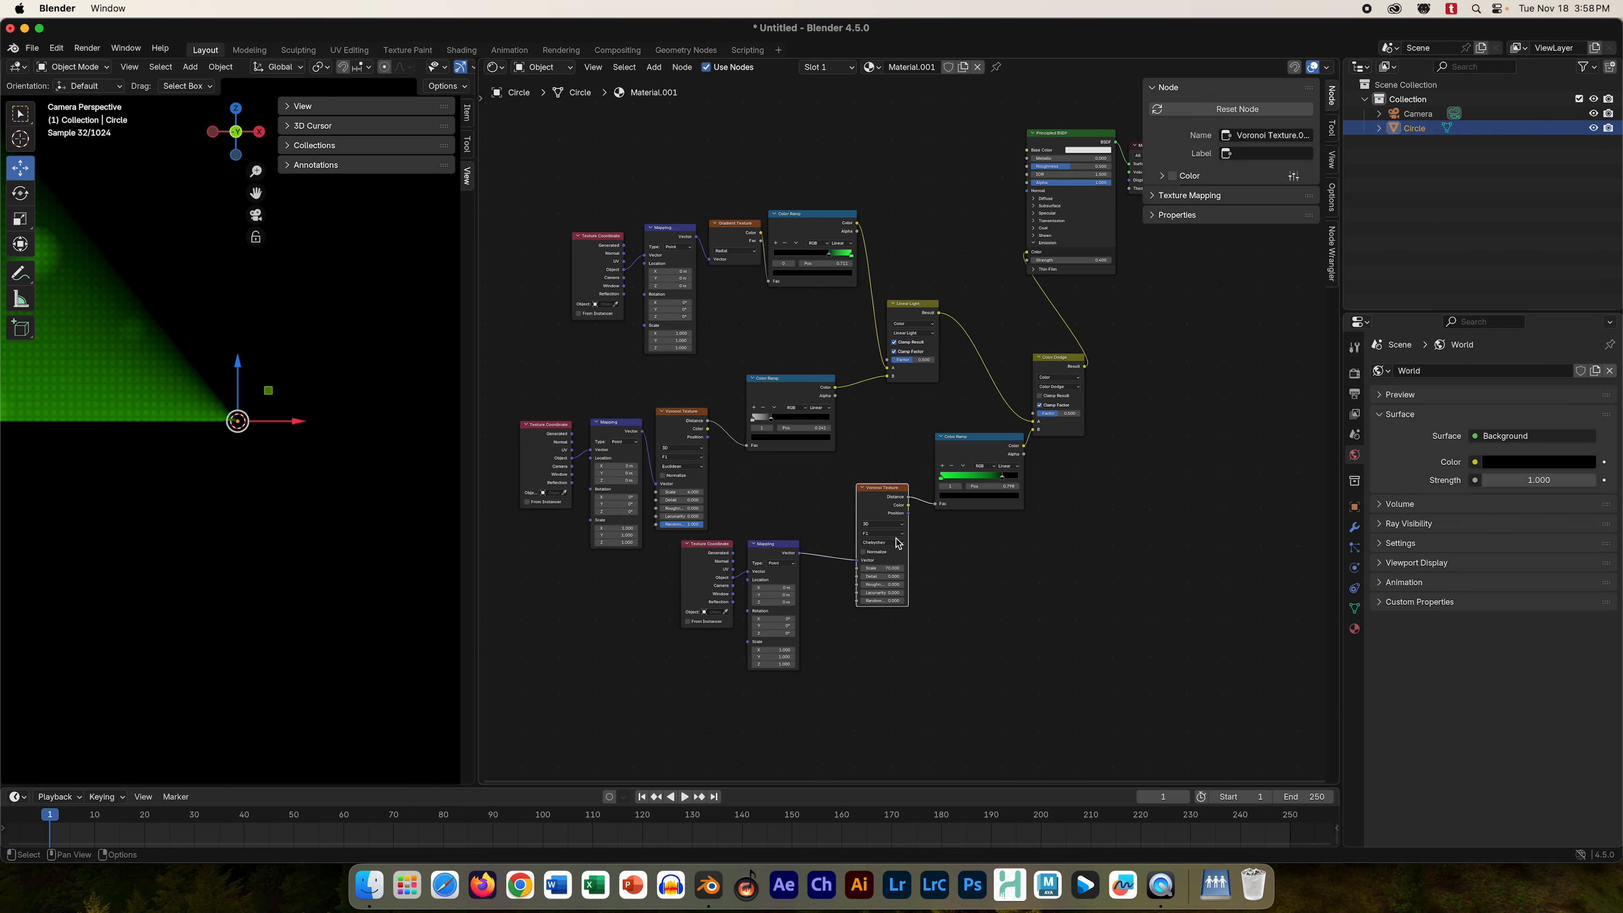
click(876, 552)
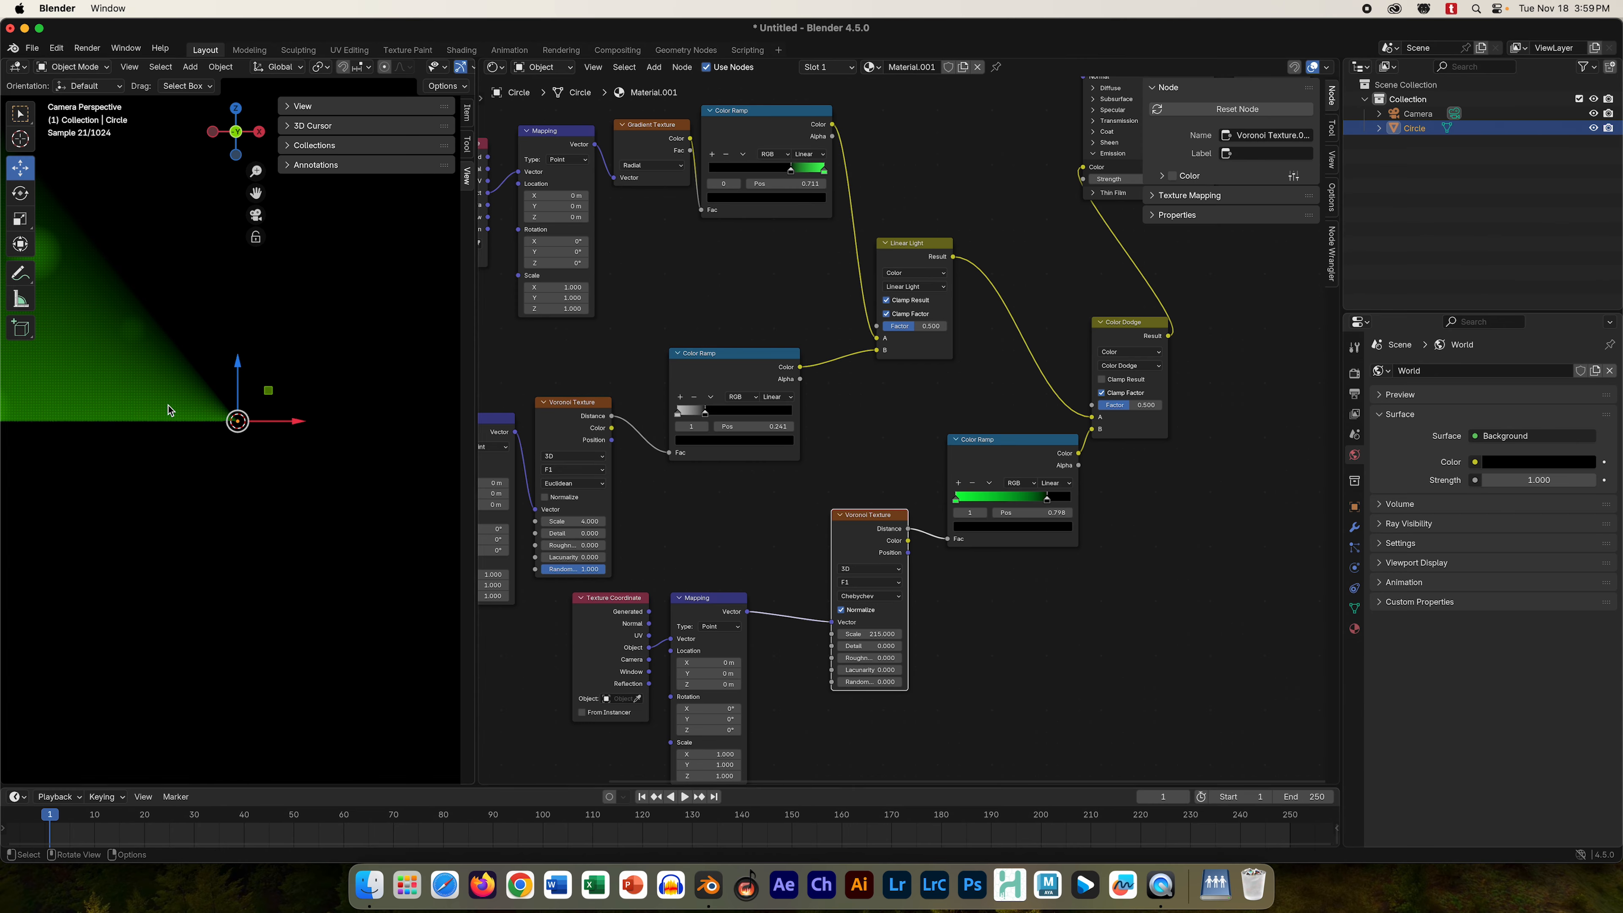
click(860, 633)
drag(860, 634, 870, 634)
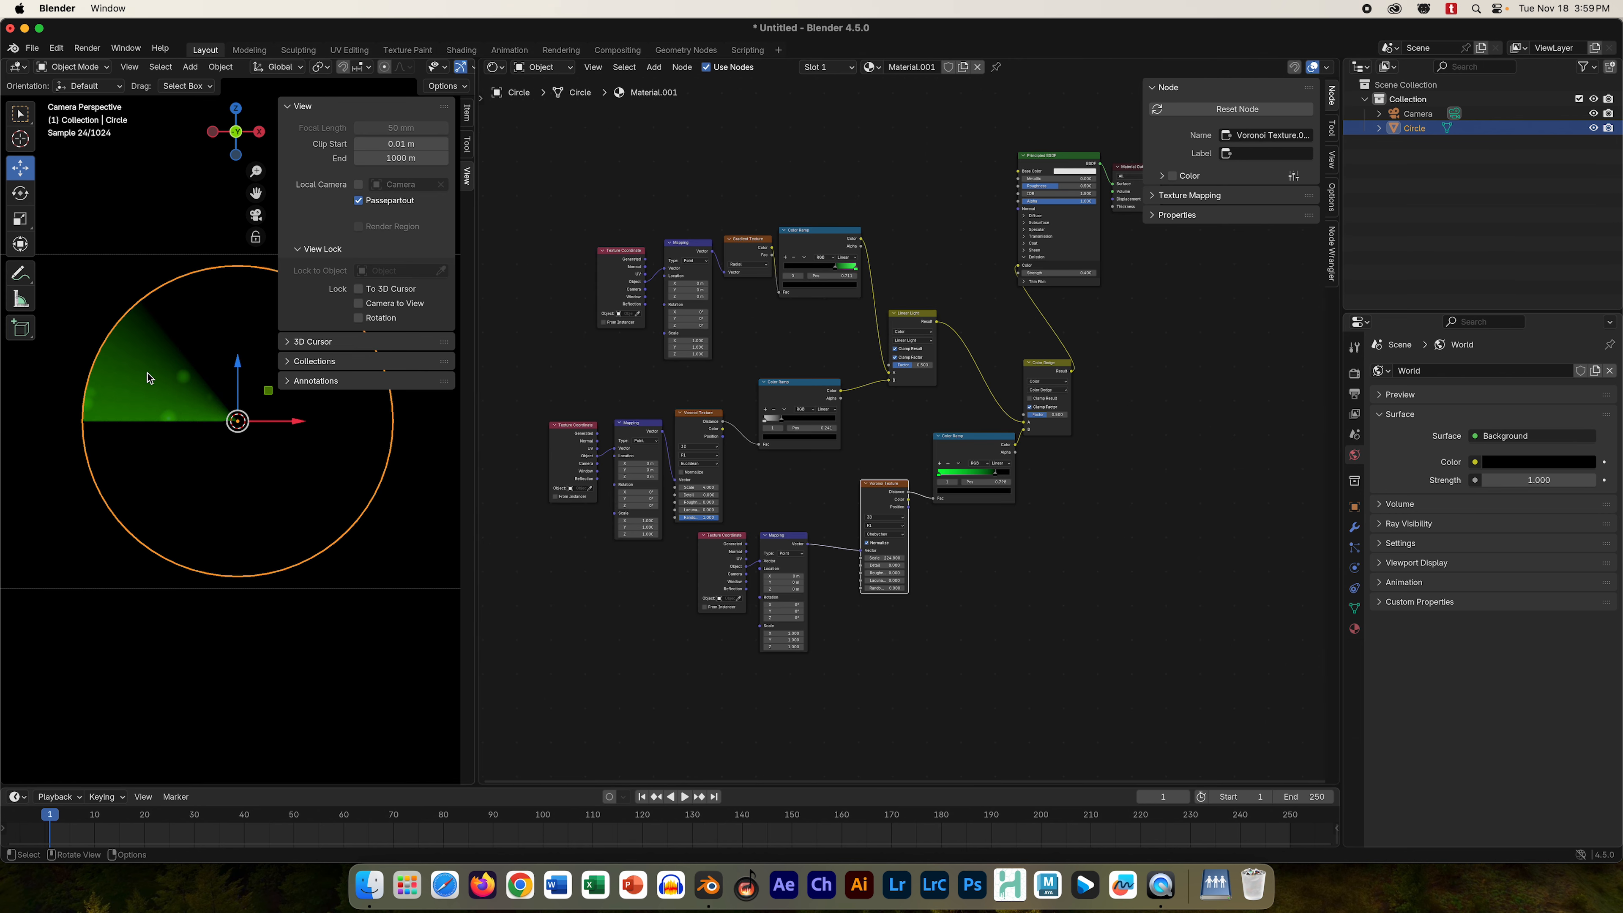
- Examine the dot grid and glowing spots on the radar sweep in the rendered viewport at different zoom levels
click(287, 114)
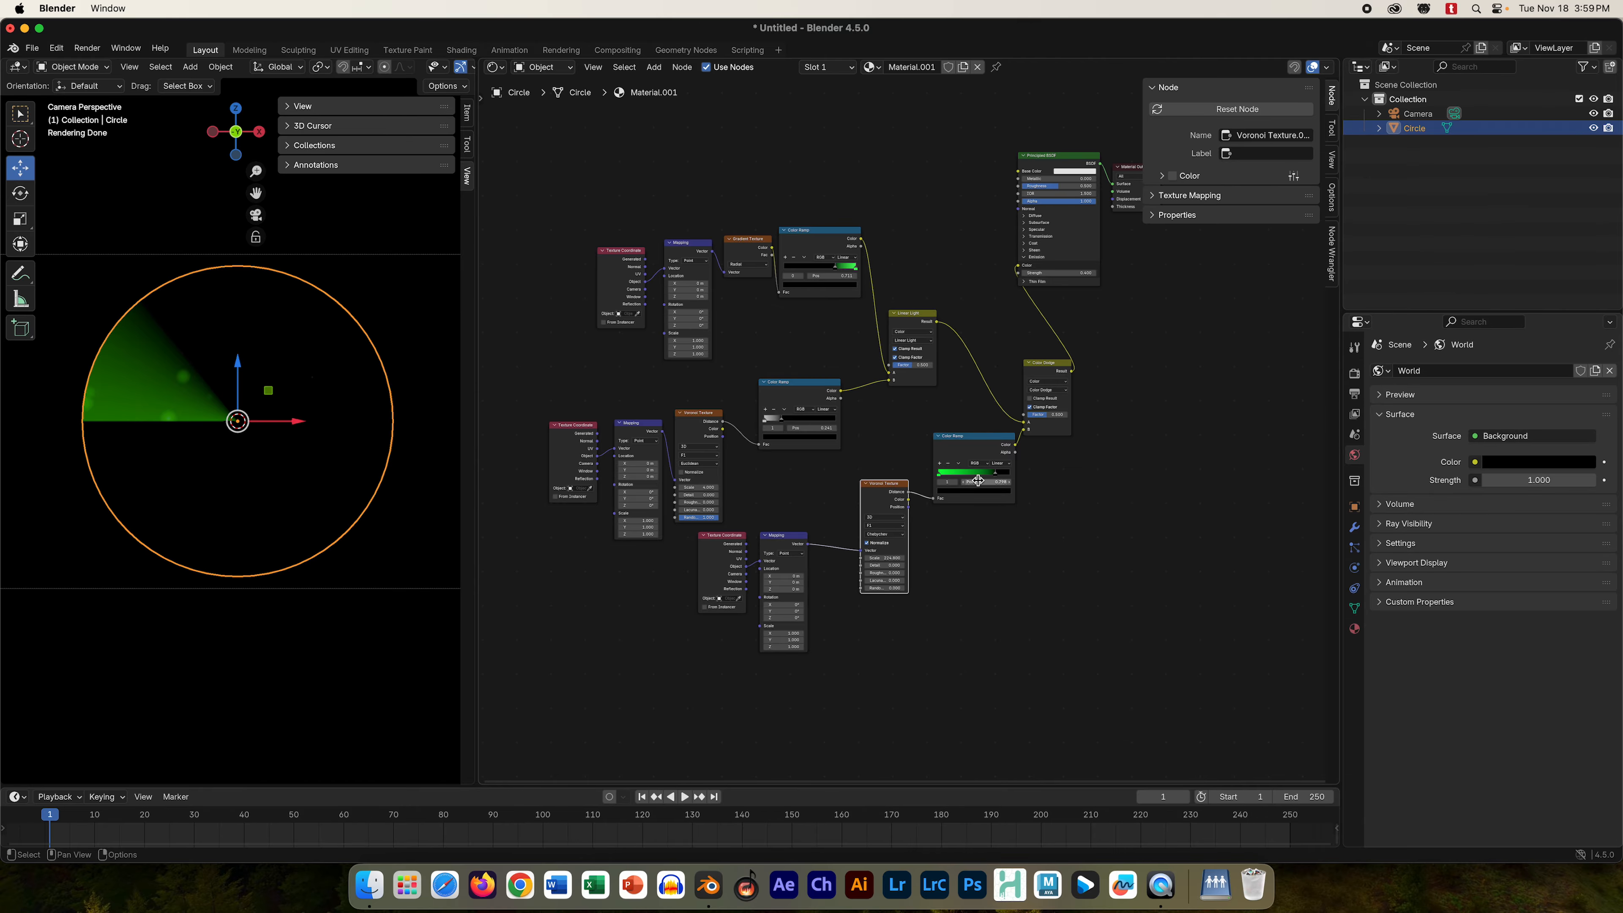
scroll(180, 405, down, 4)
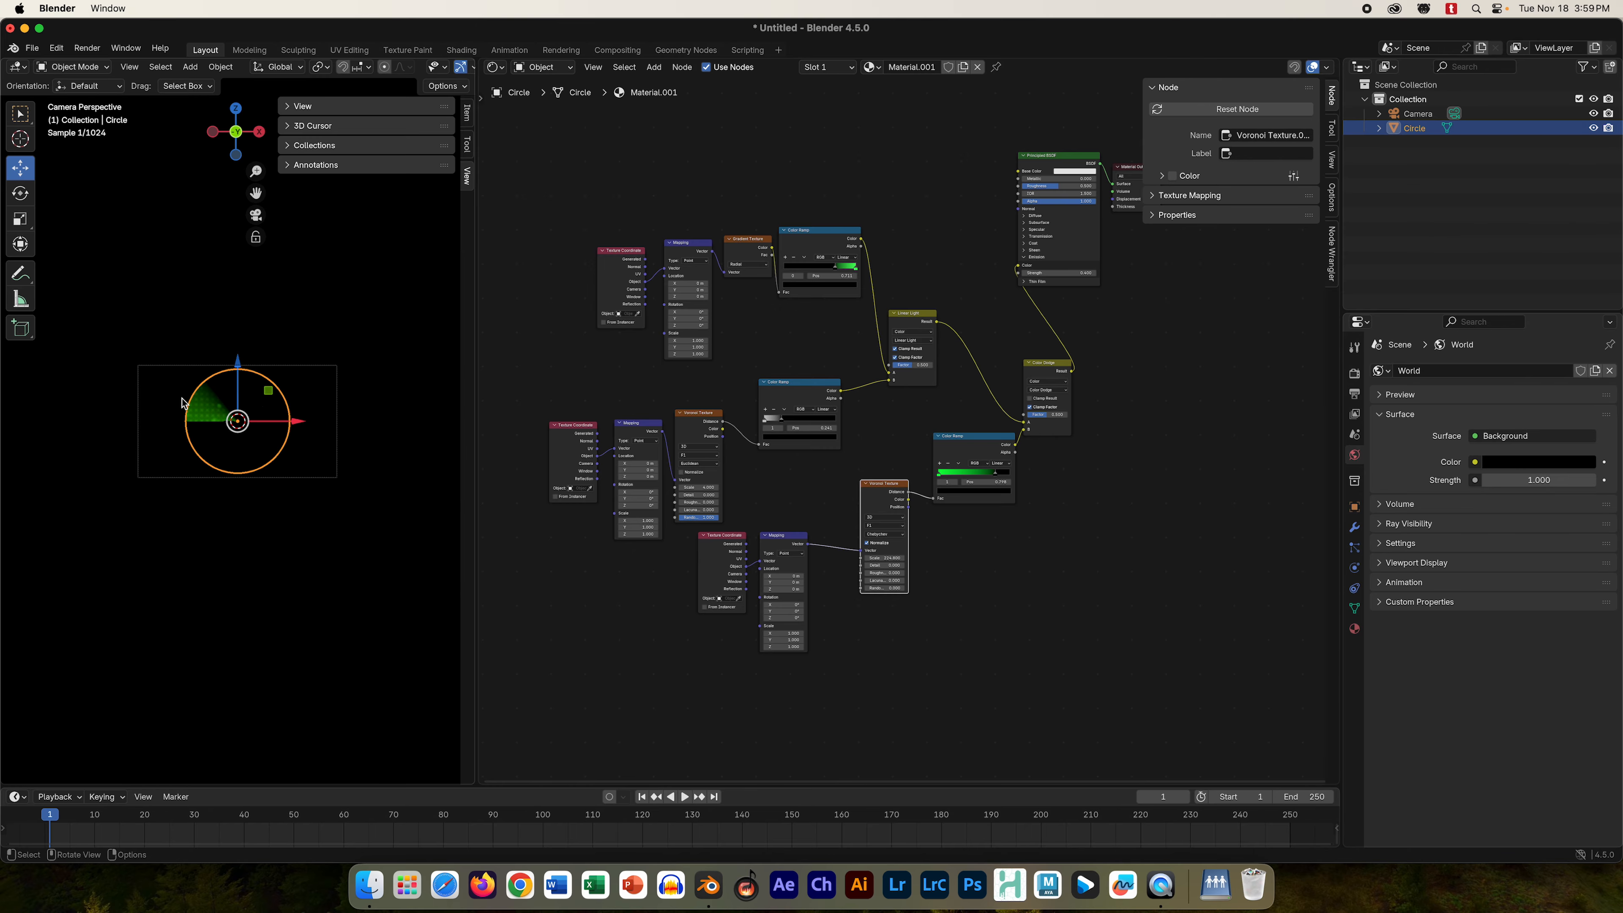
scroll(180, 404, up, 12)
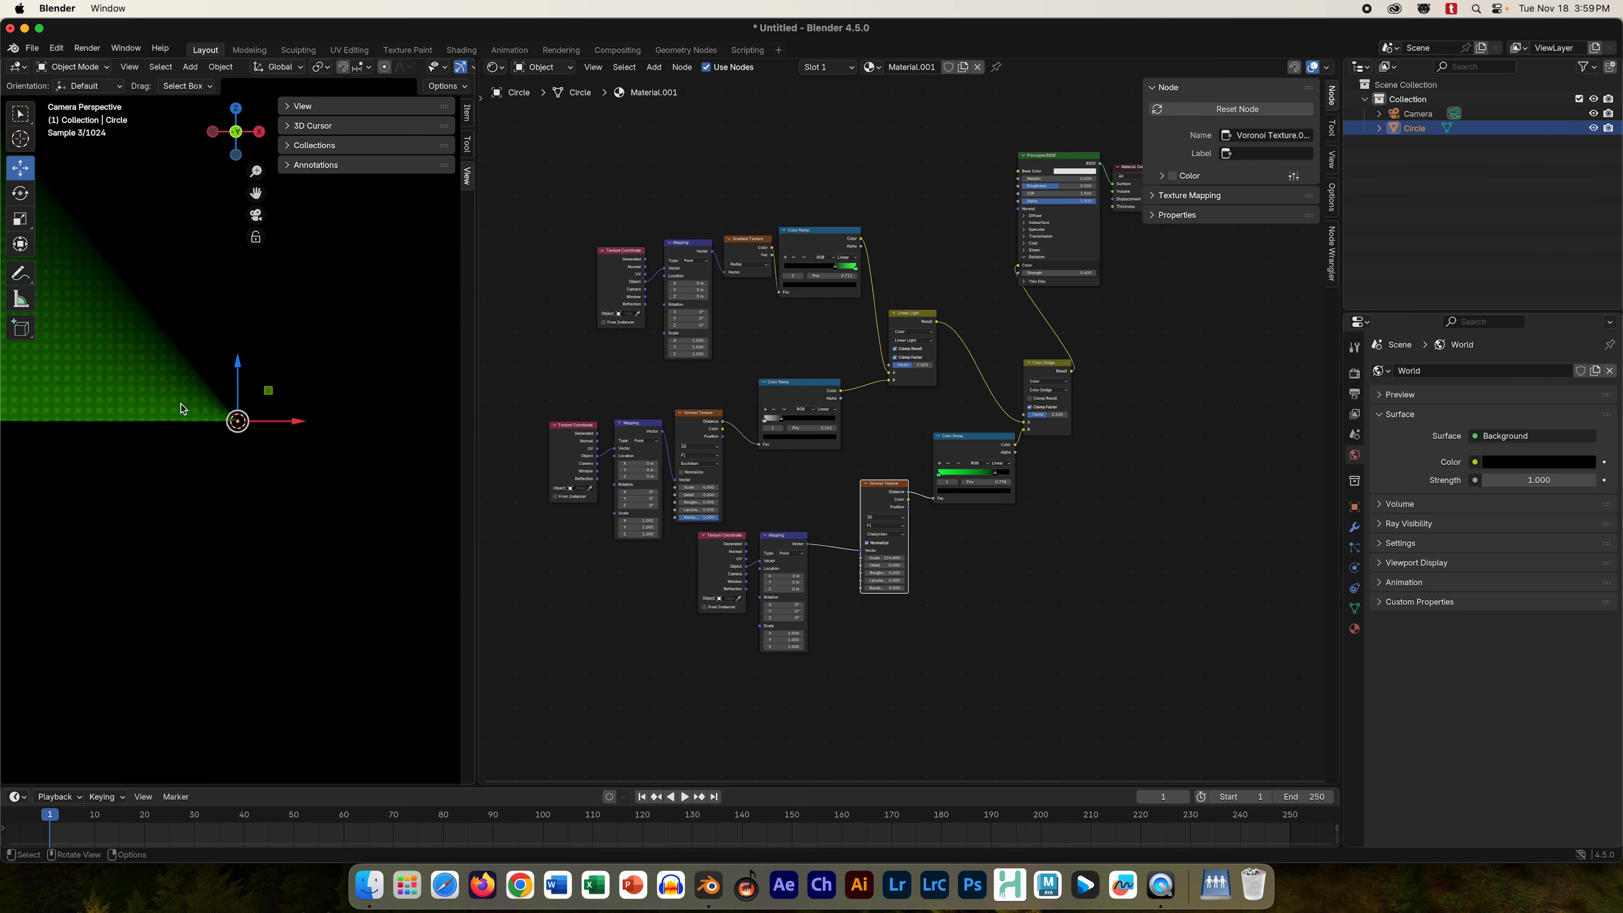
scroll(180, 404, down, 8)
scroll(180, 405, up, 3)
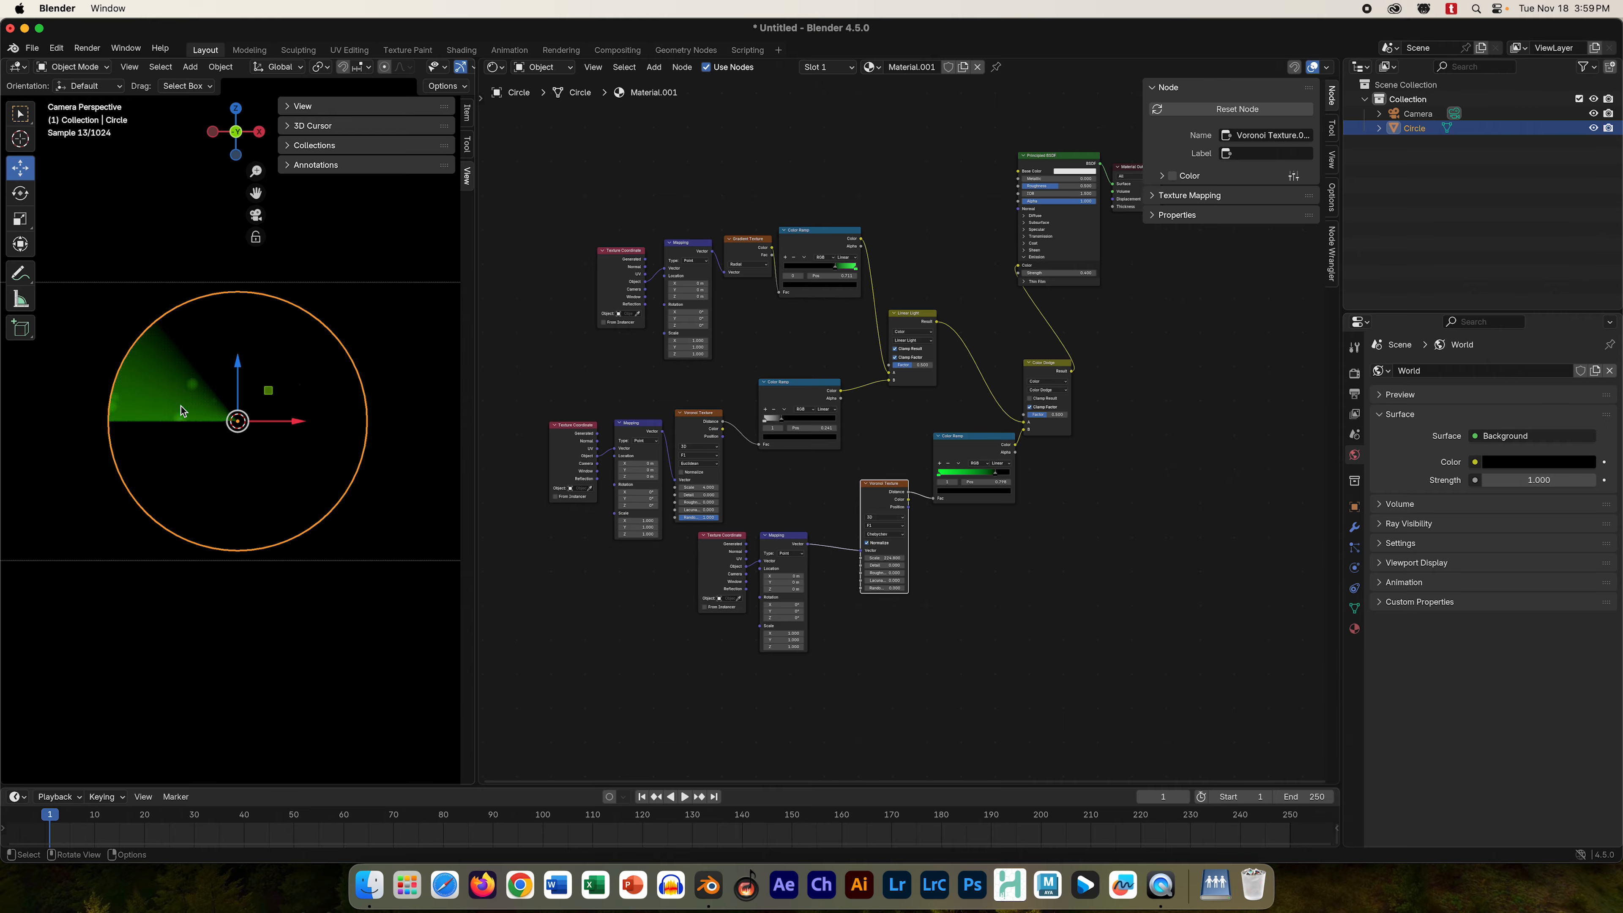
scroll(181, 406, up, 2)
scroll(182, 406, down, 3)
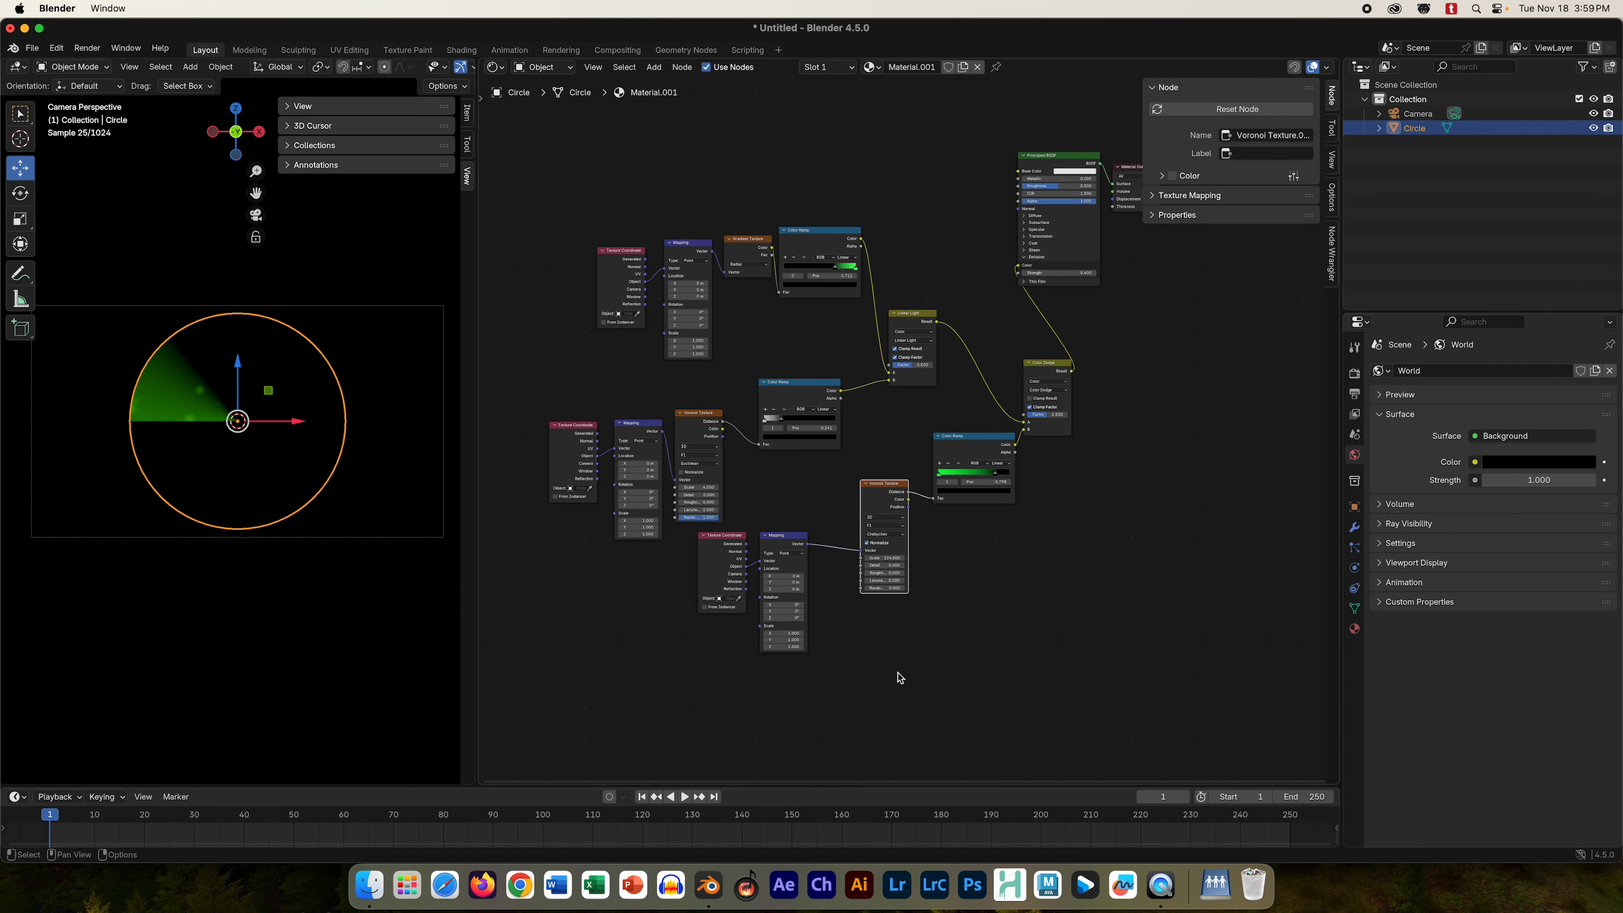
- Set the Principled BSDF's Emission Strength to 3.8
scroll(881, 652, down, 2)
scroll(852, 664, down, 1)
scroll(853, 664, up, 5)
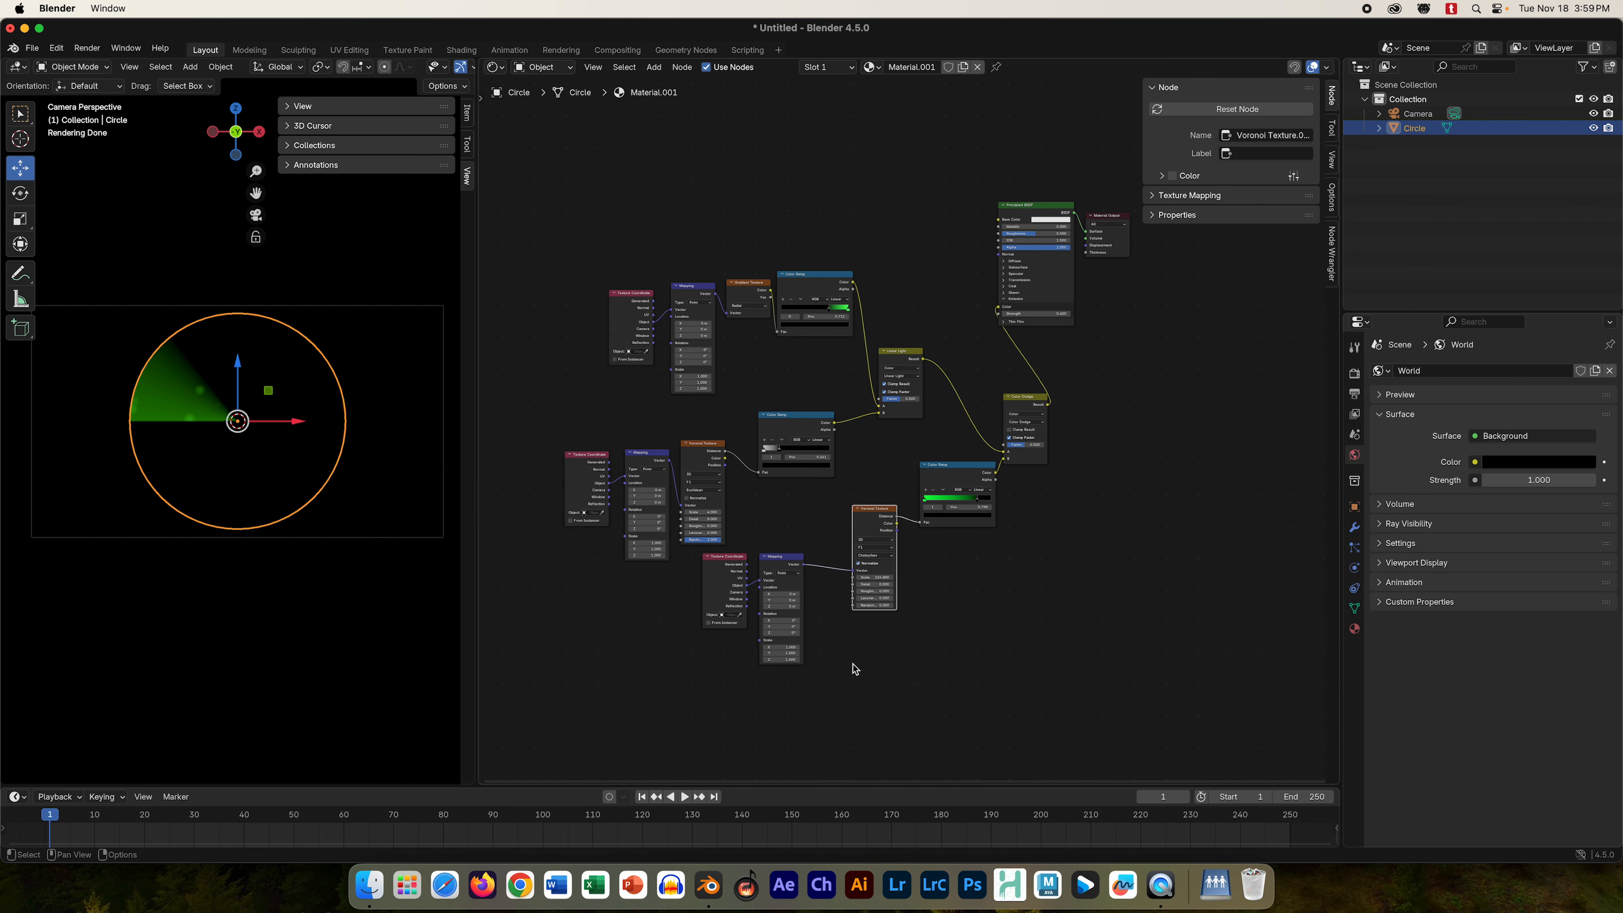
scroll(981, 658, up, 3)
middle_drag(1131, 617, 1000, 722)
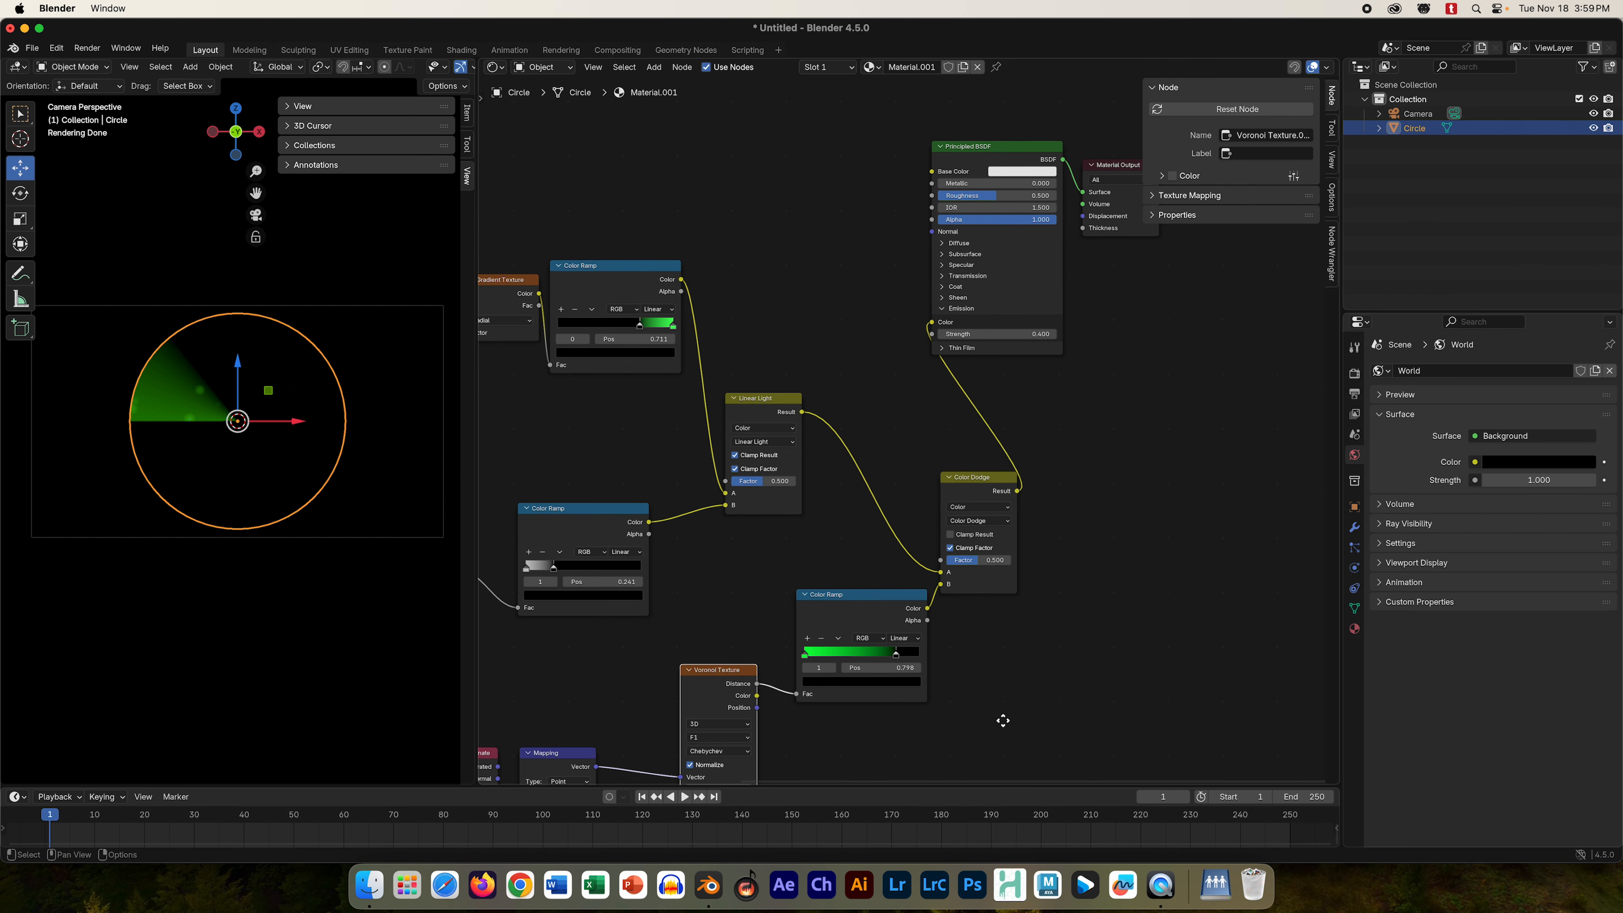
drag(1014, 334, 1014, 334)
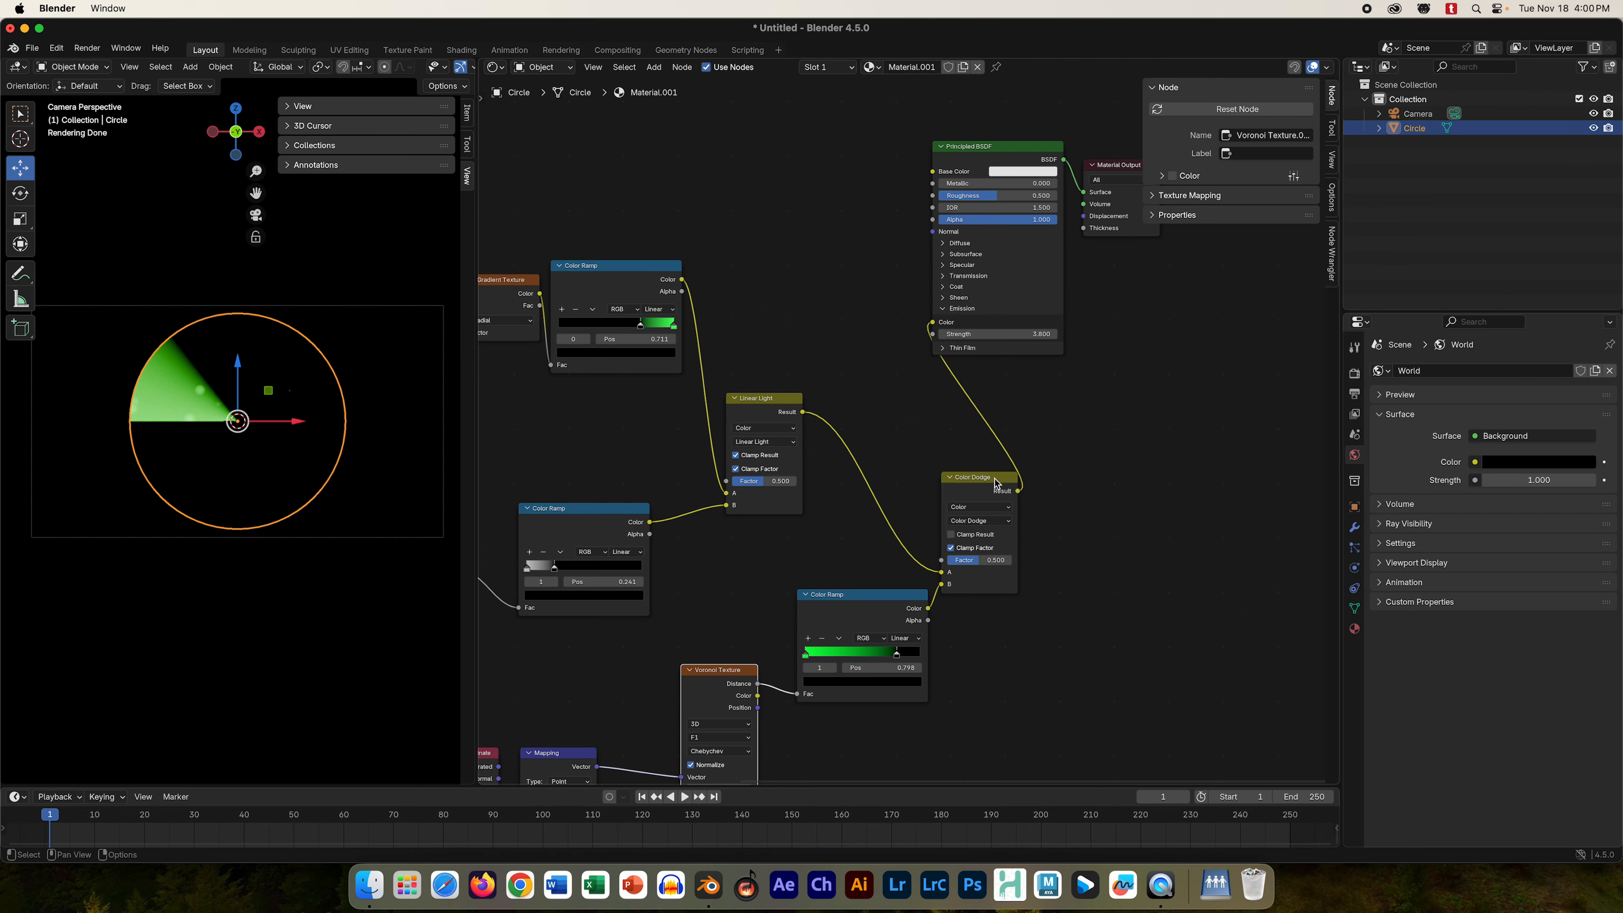
- Move the Color Dodge node closer to the Linear Light node and try toggling its Clamp Result and Clamp Factor options
drag(996, 484, 966, 445)
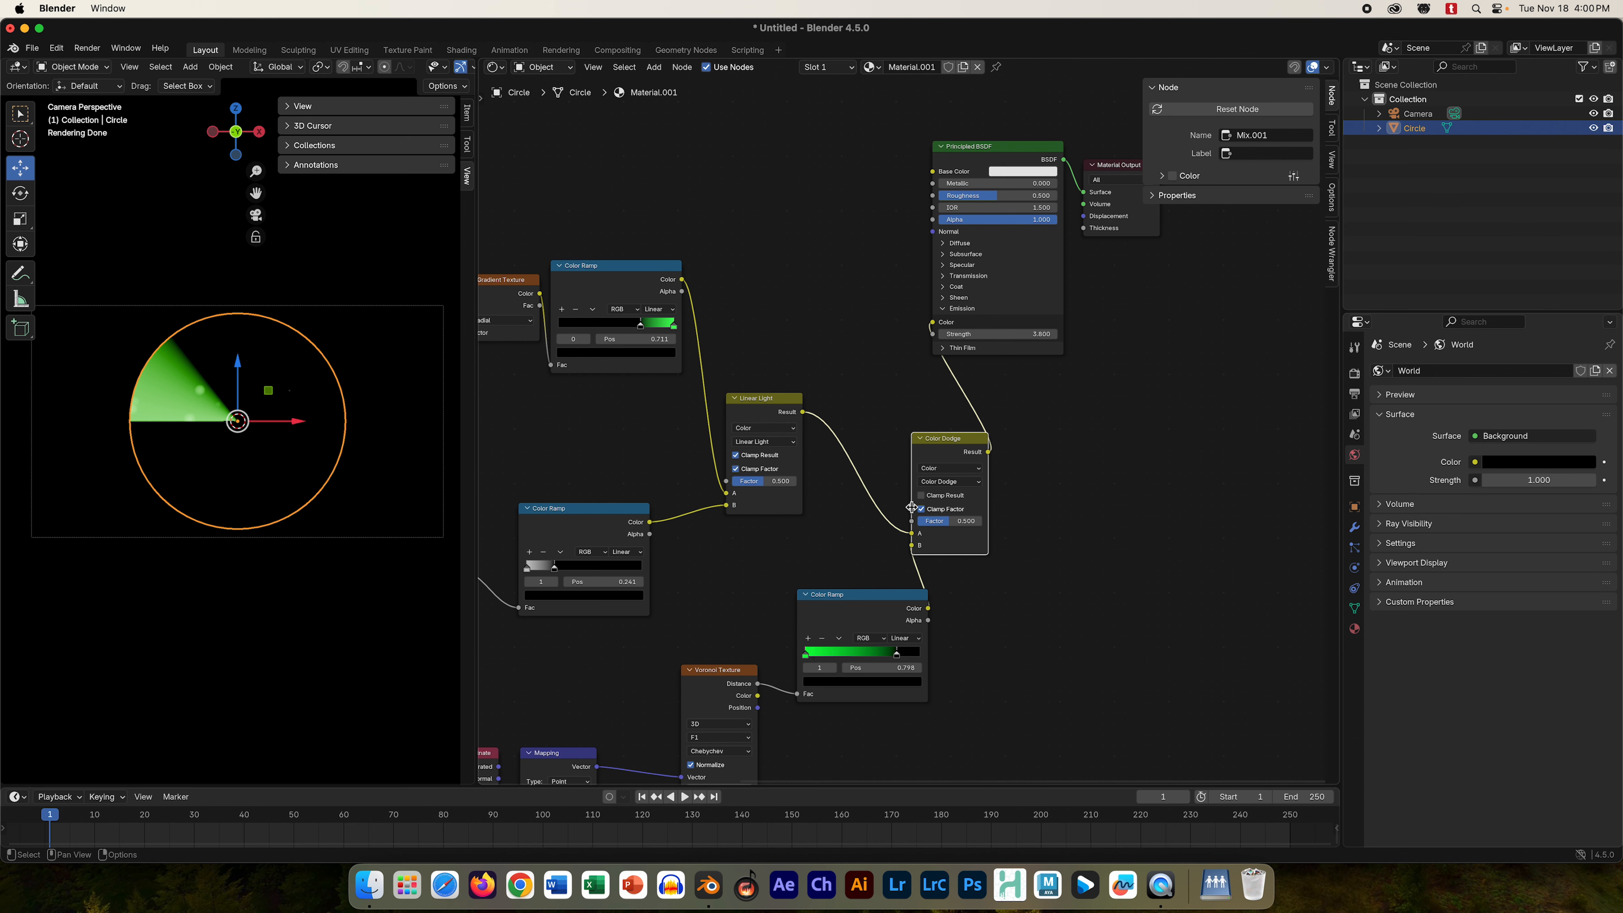
click(921, 496)
click(921, 496)
click(922, 510)
- Reposition the Color Ramp nodes of the two Voronoi chains to tidy the node layout
drag(875, 594, 850, 579)
scroll(1142, 532, up, 1)
scroll(1141, 533, down, 5)
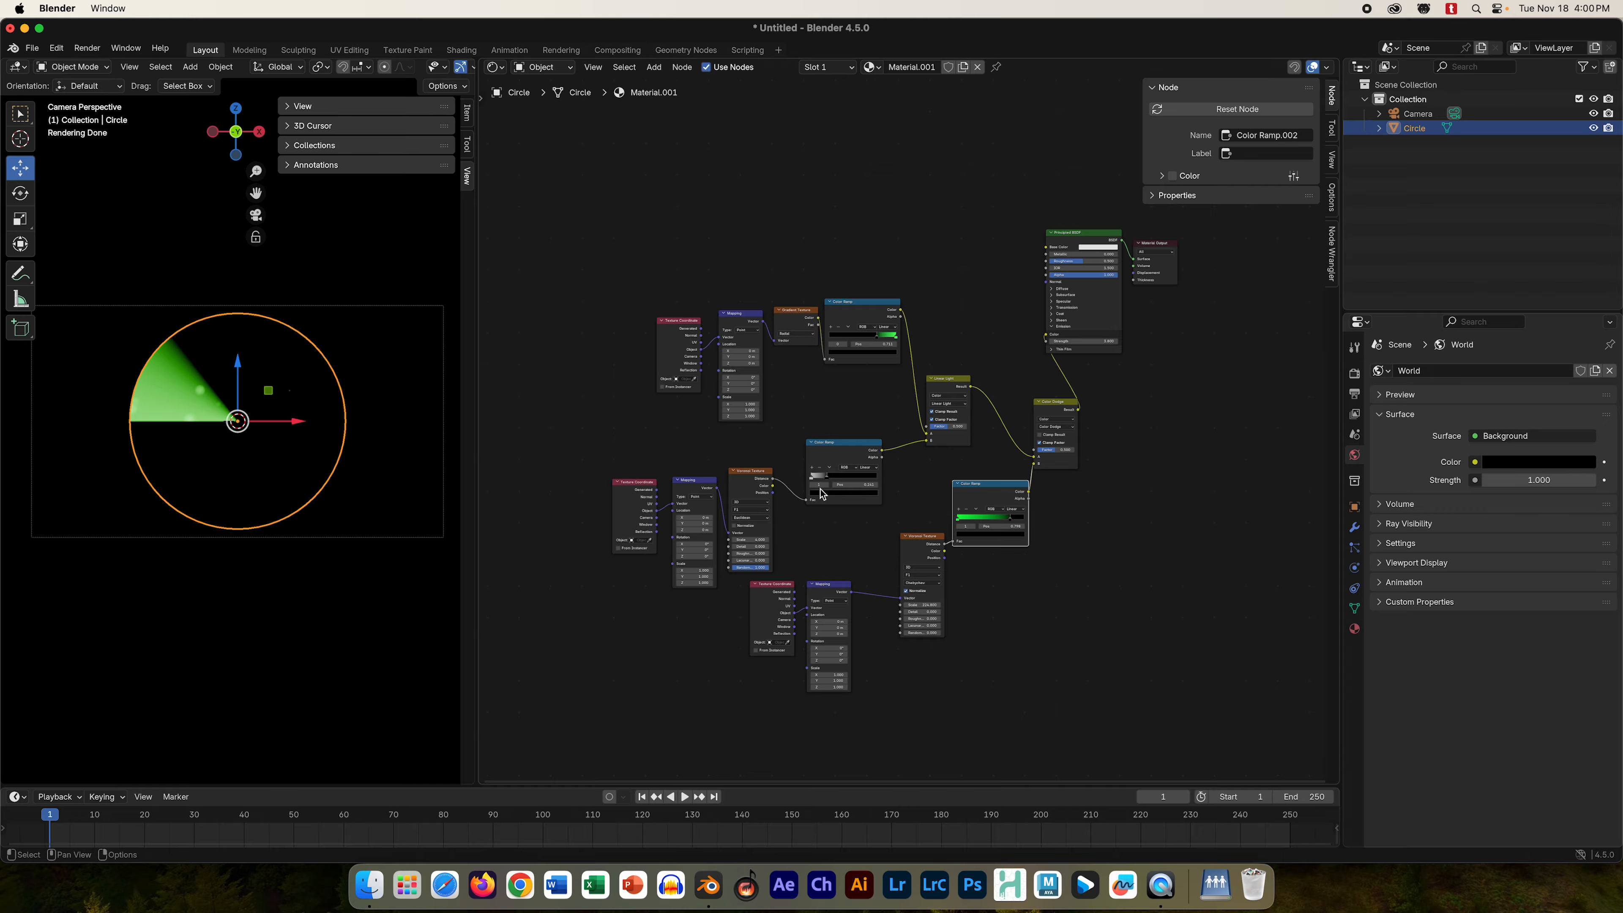
drag(835, 449, 832, 454)
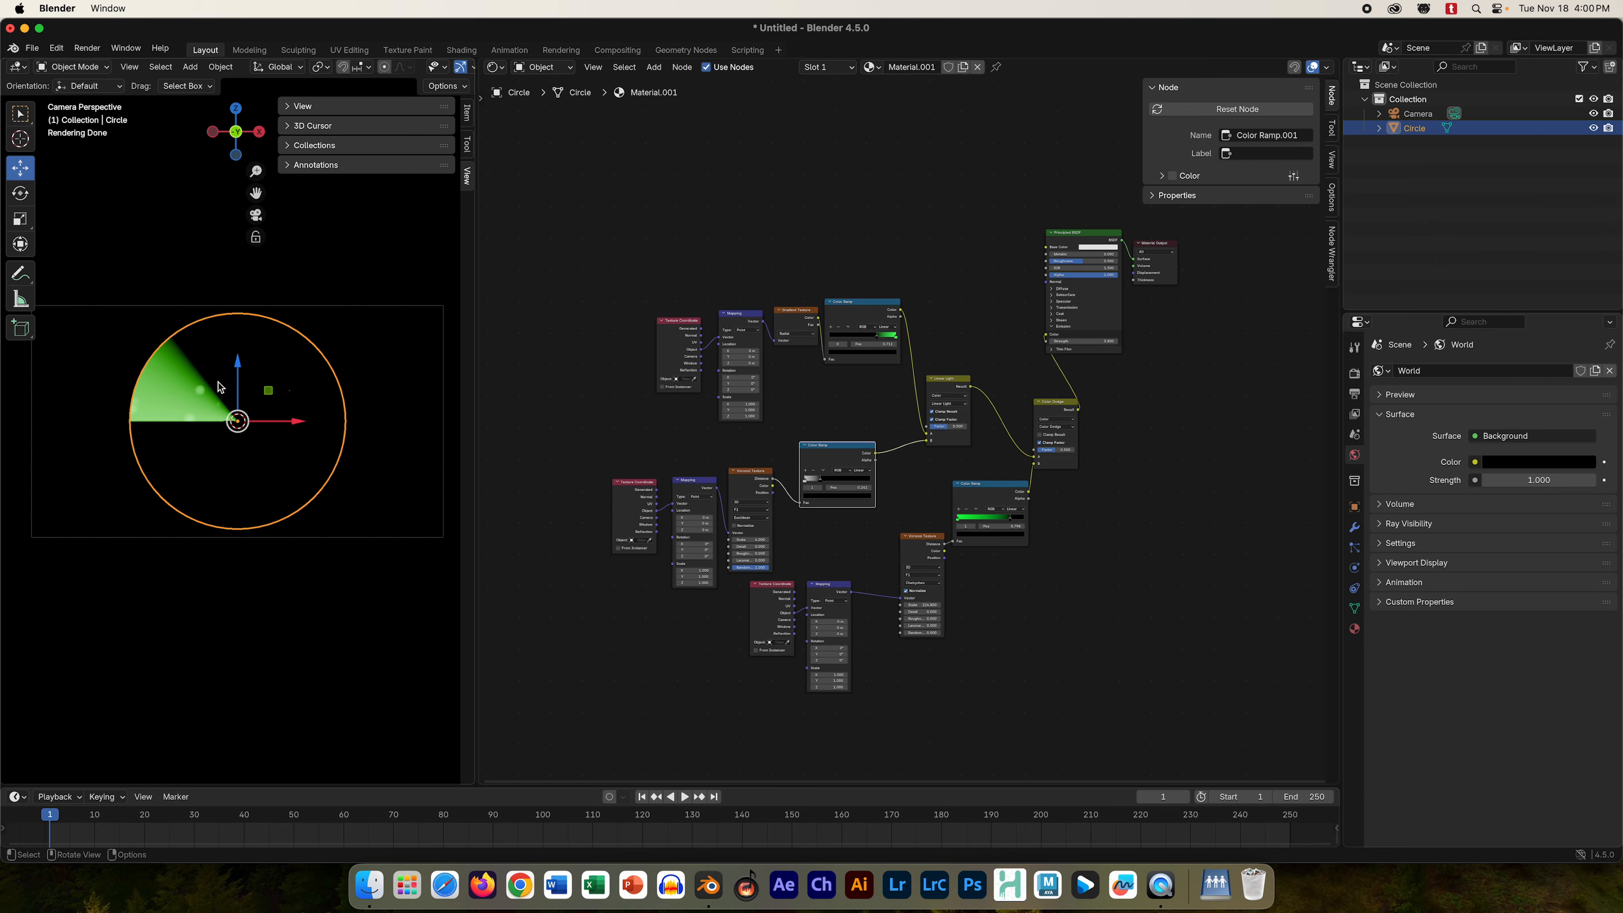
- Zoom in on the radar circle and widen the 3D viewport by shifting its border with the Shader Editor
scroll(67, 391, up, 3)
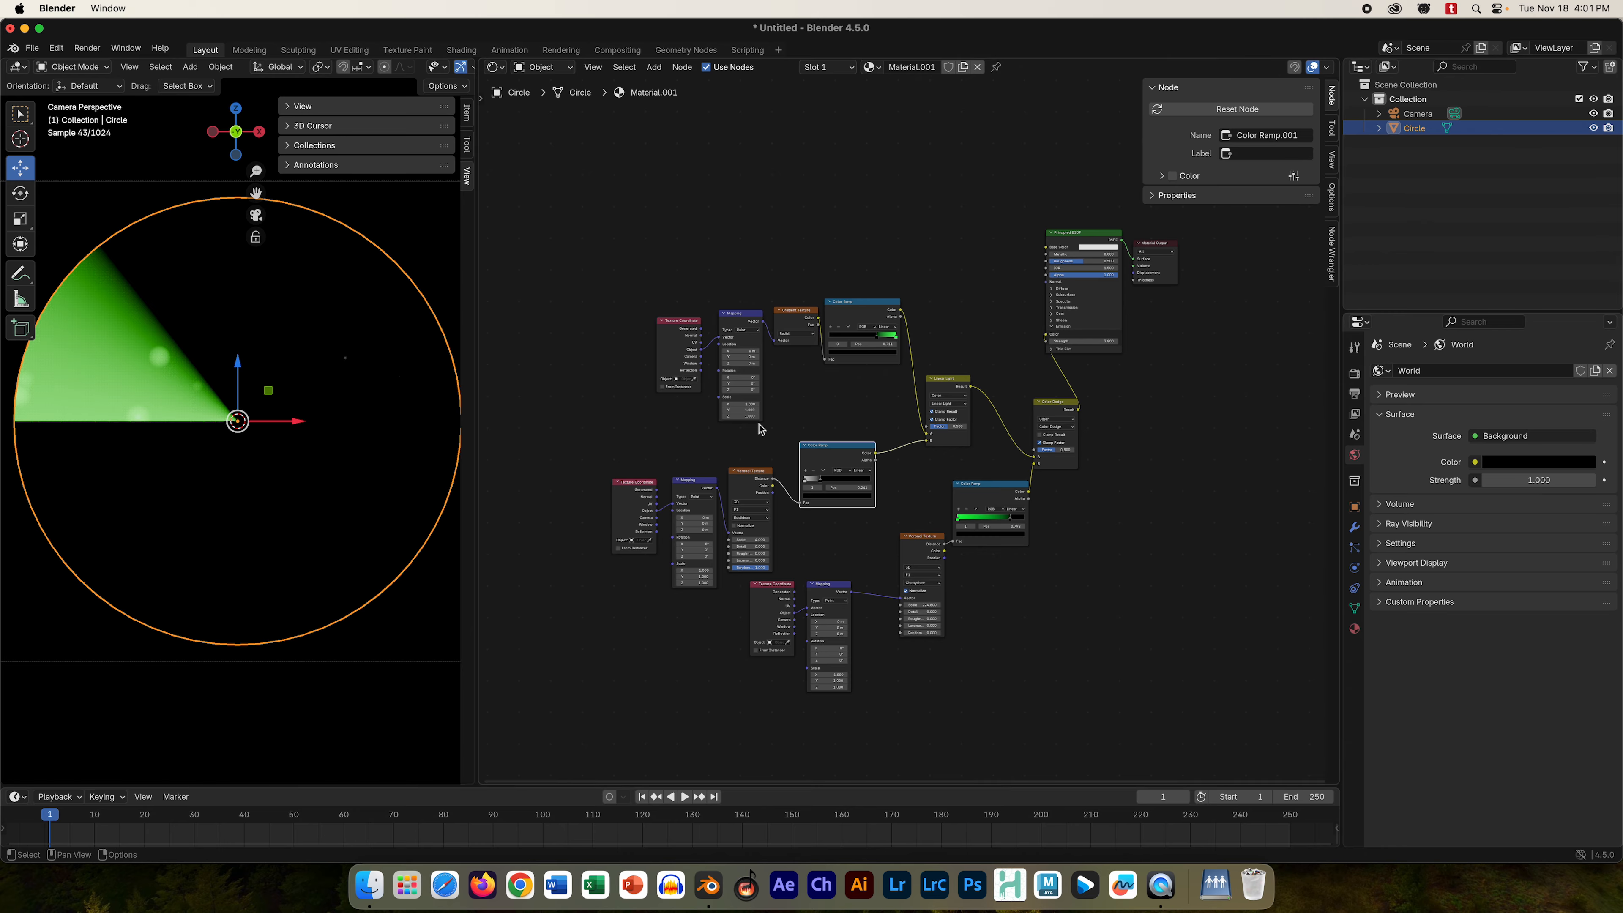
drag(741, 390, 523, 389)
drag(479, 461, 724, 452)
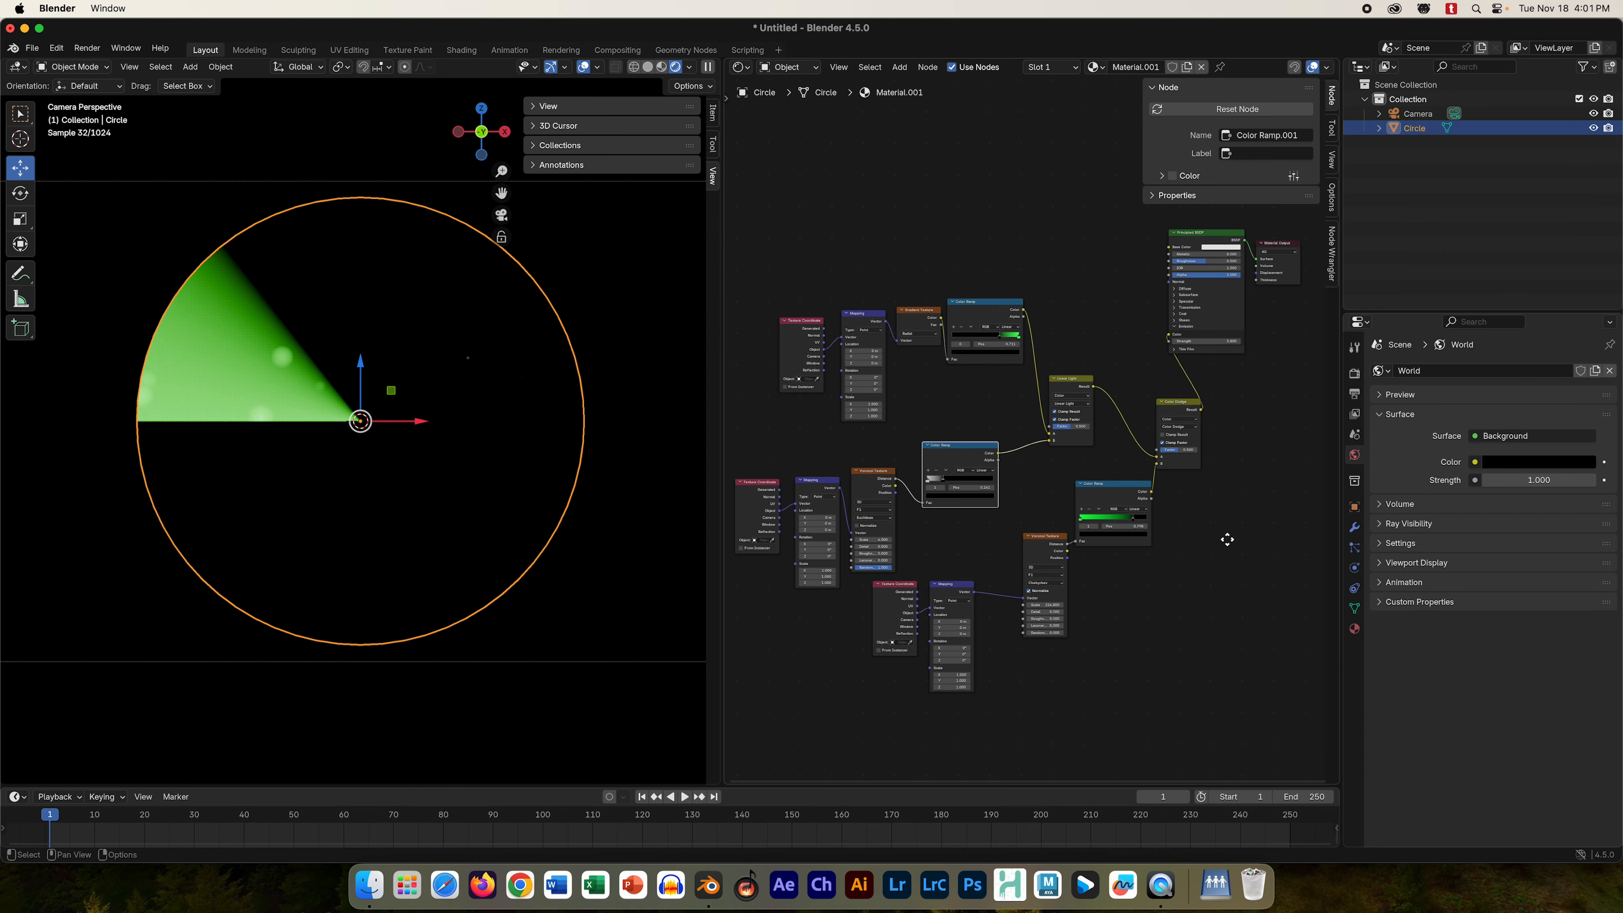
middle_drag(1227, 539, 1235, 577)
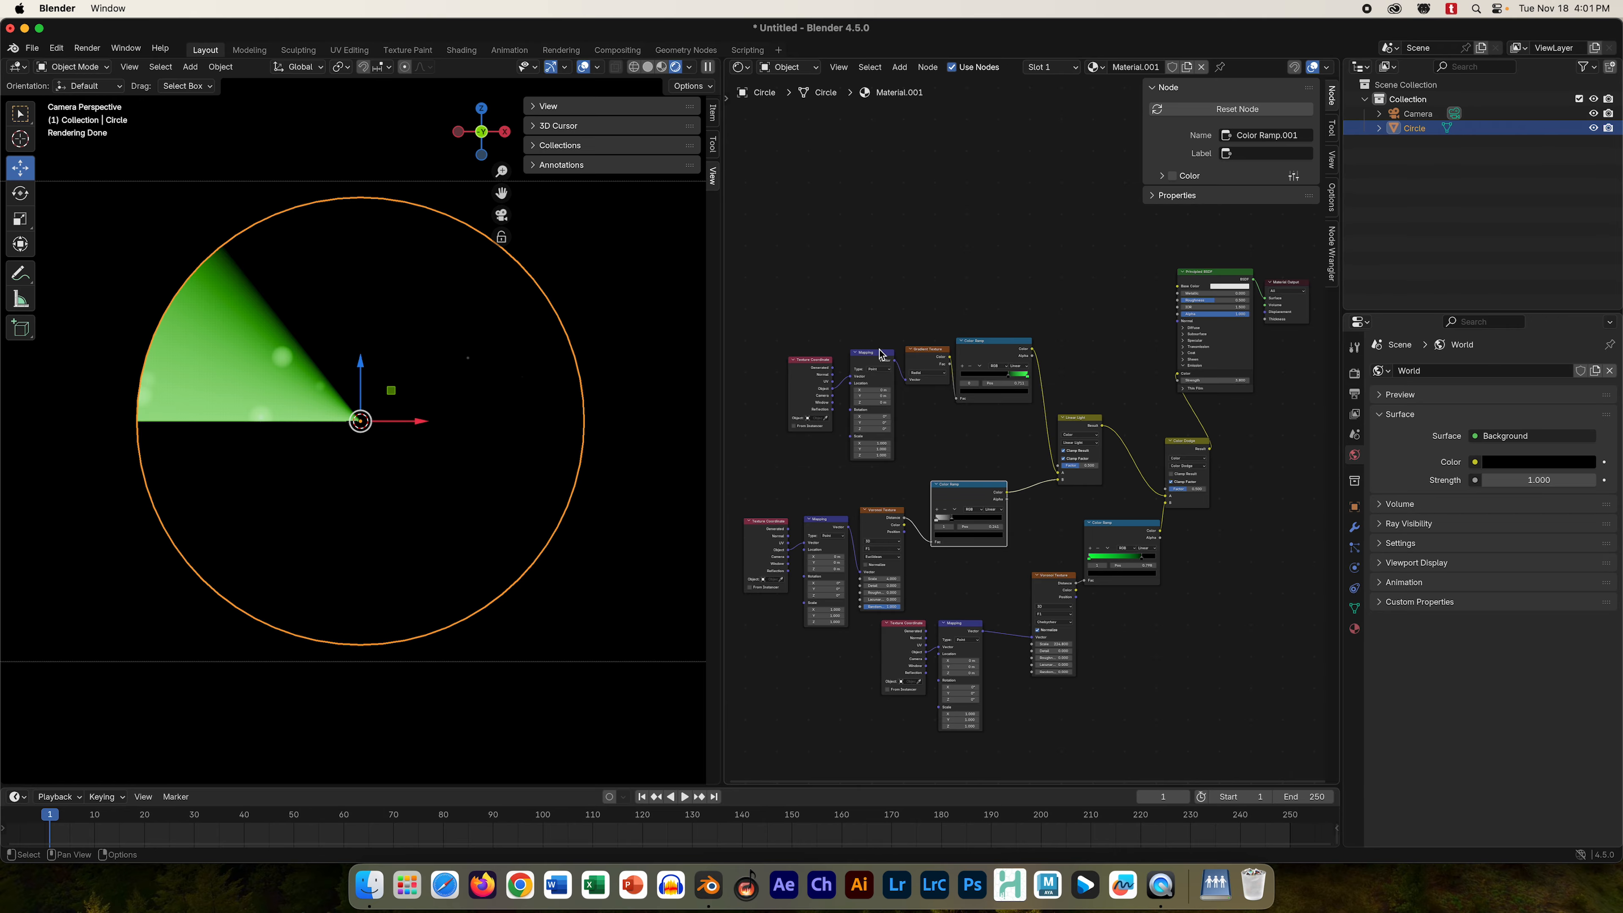
- Nudge the Mapping nodes of the gradient chain and the Euclidean Voronoi chain into place
drag(880, 354, 875, 348)
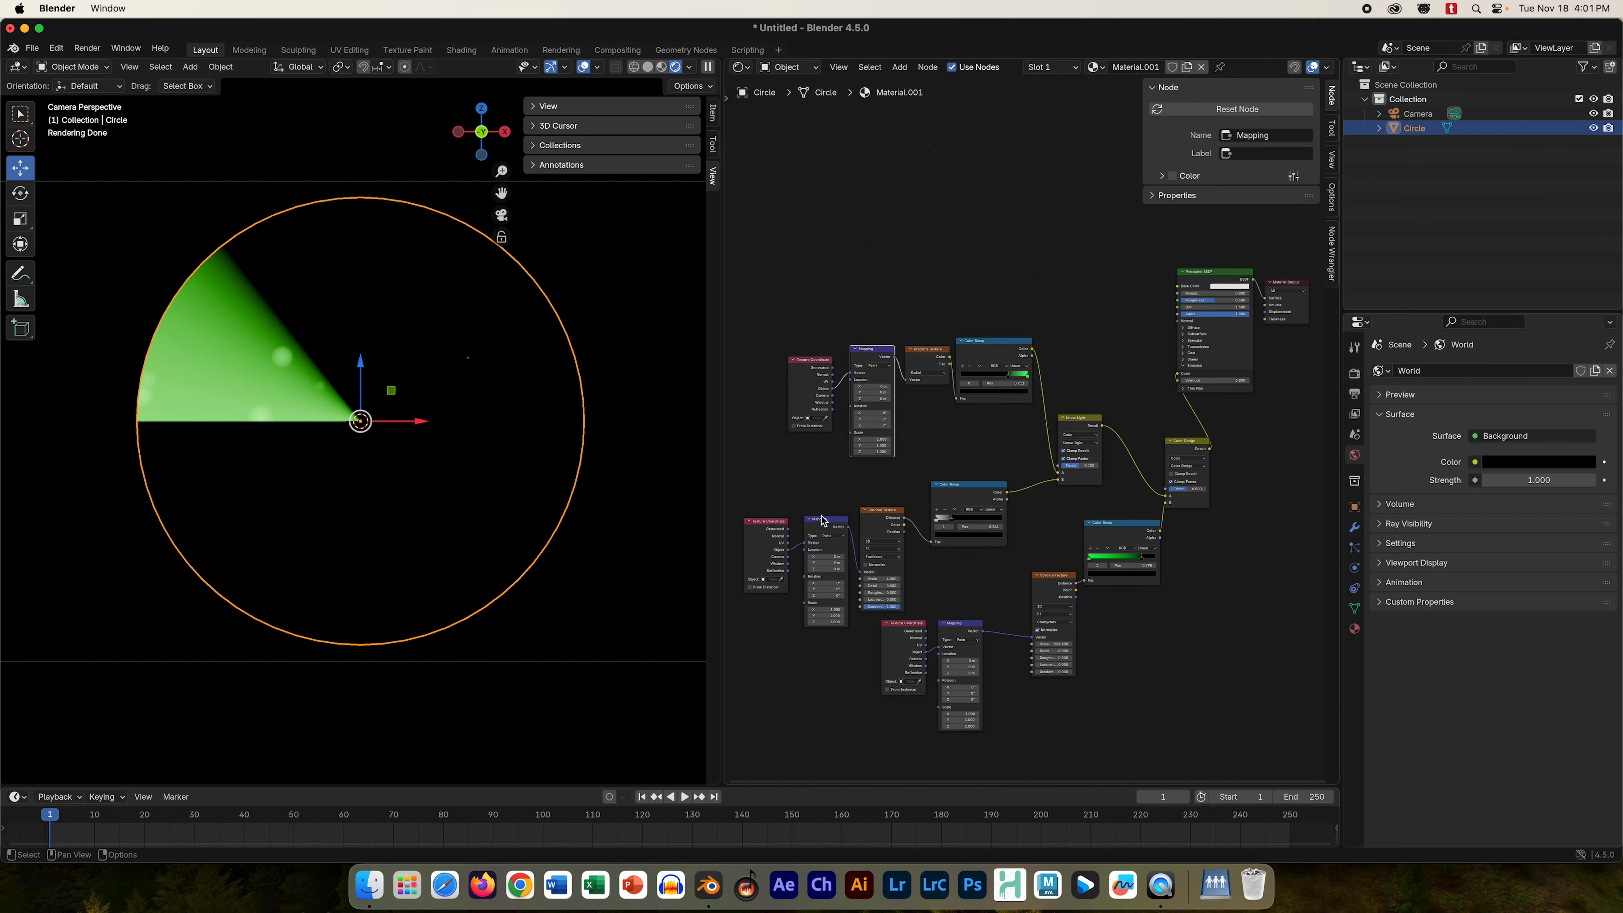
drag(822, 520, 821, 510)
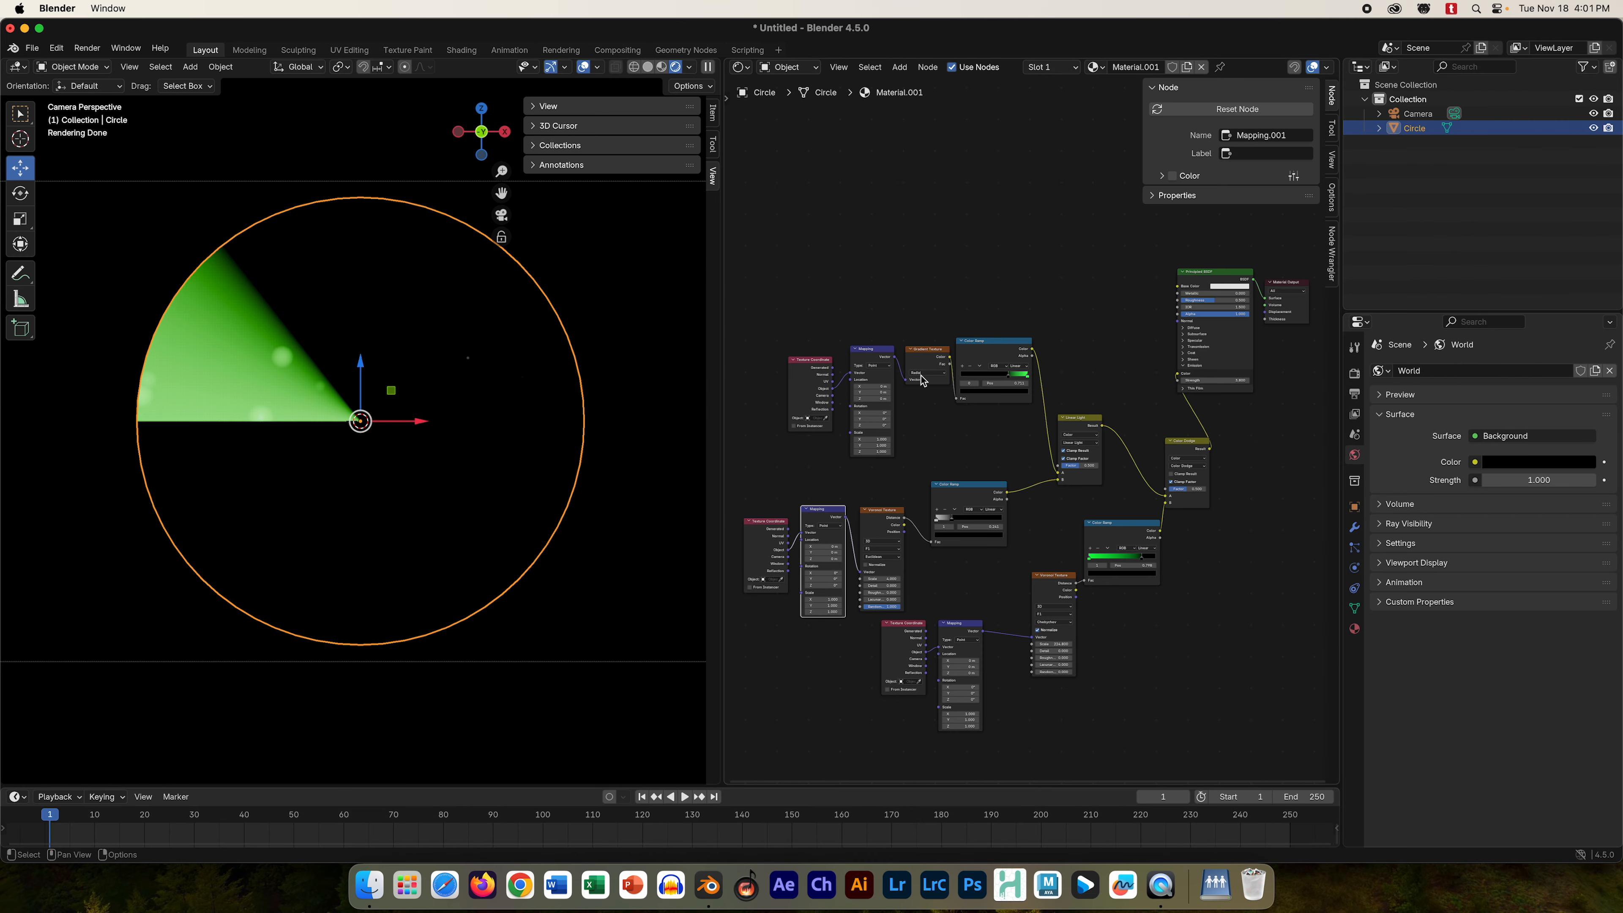
drag(869, 357, 868, 358)
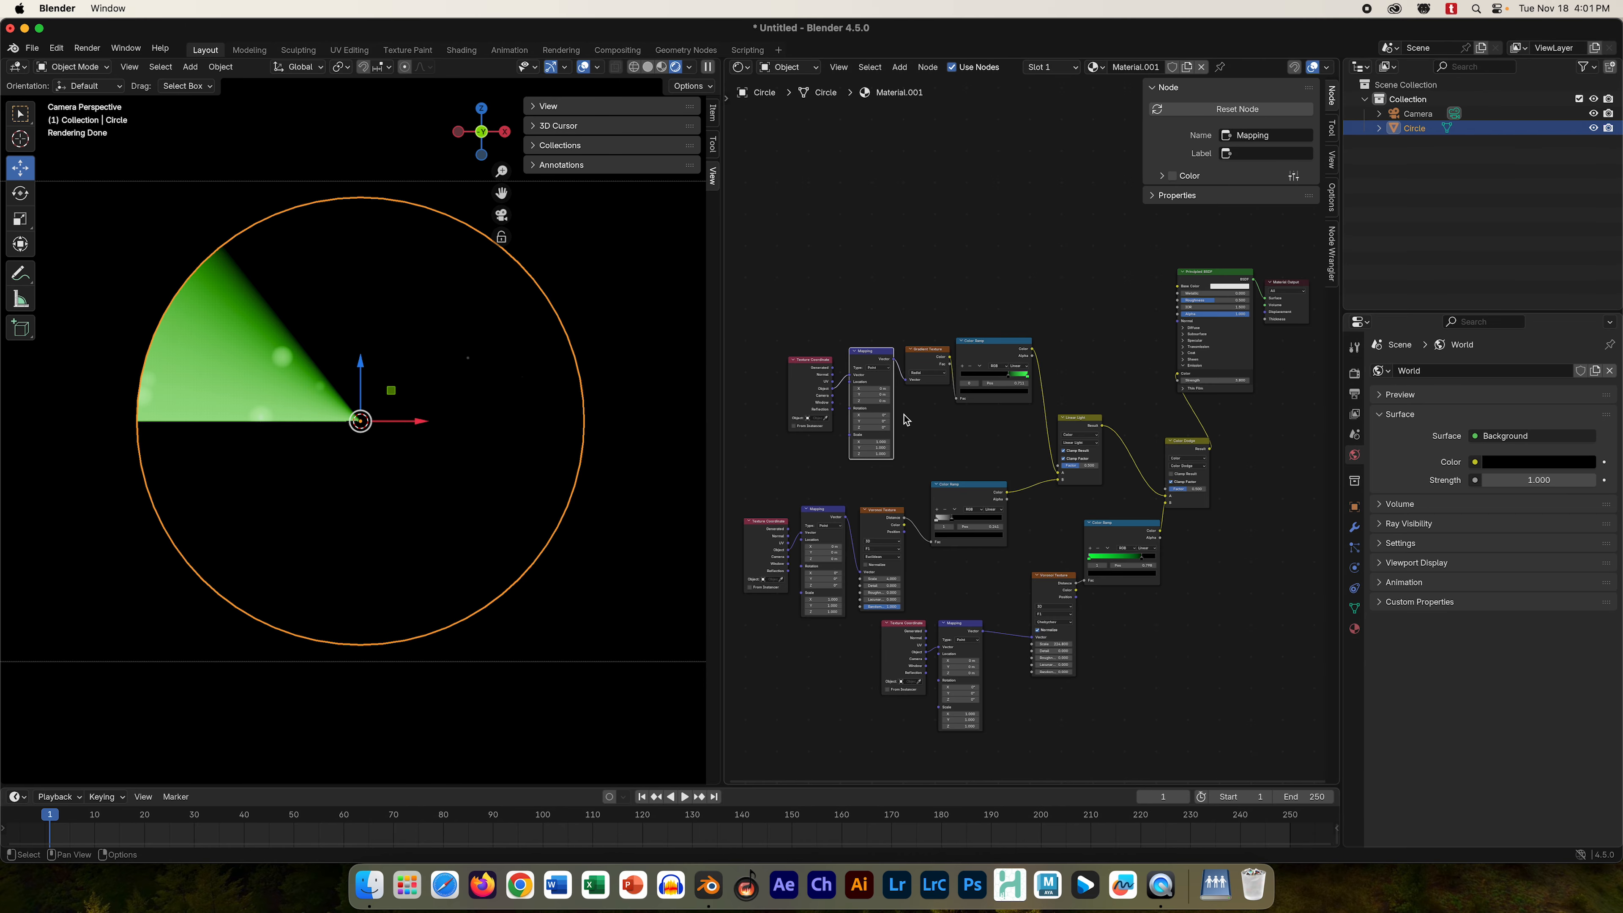
scroll(880, 457, down, 3)
scroll(884, 460, up, 8)
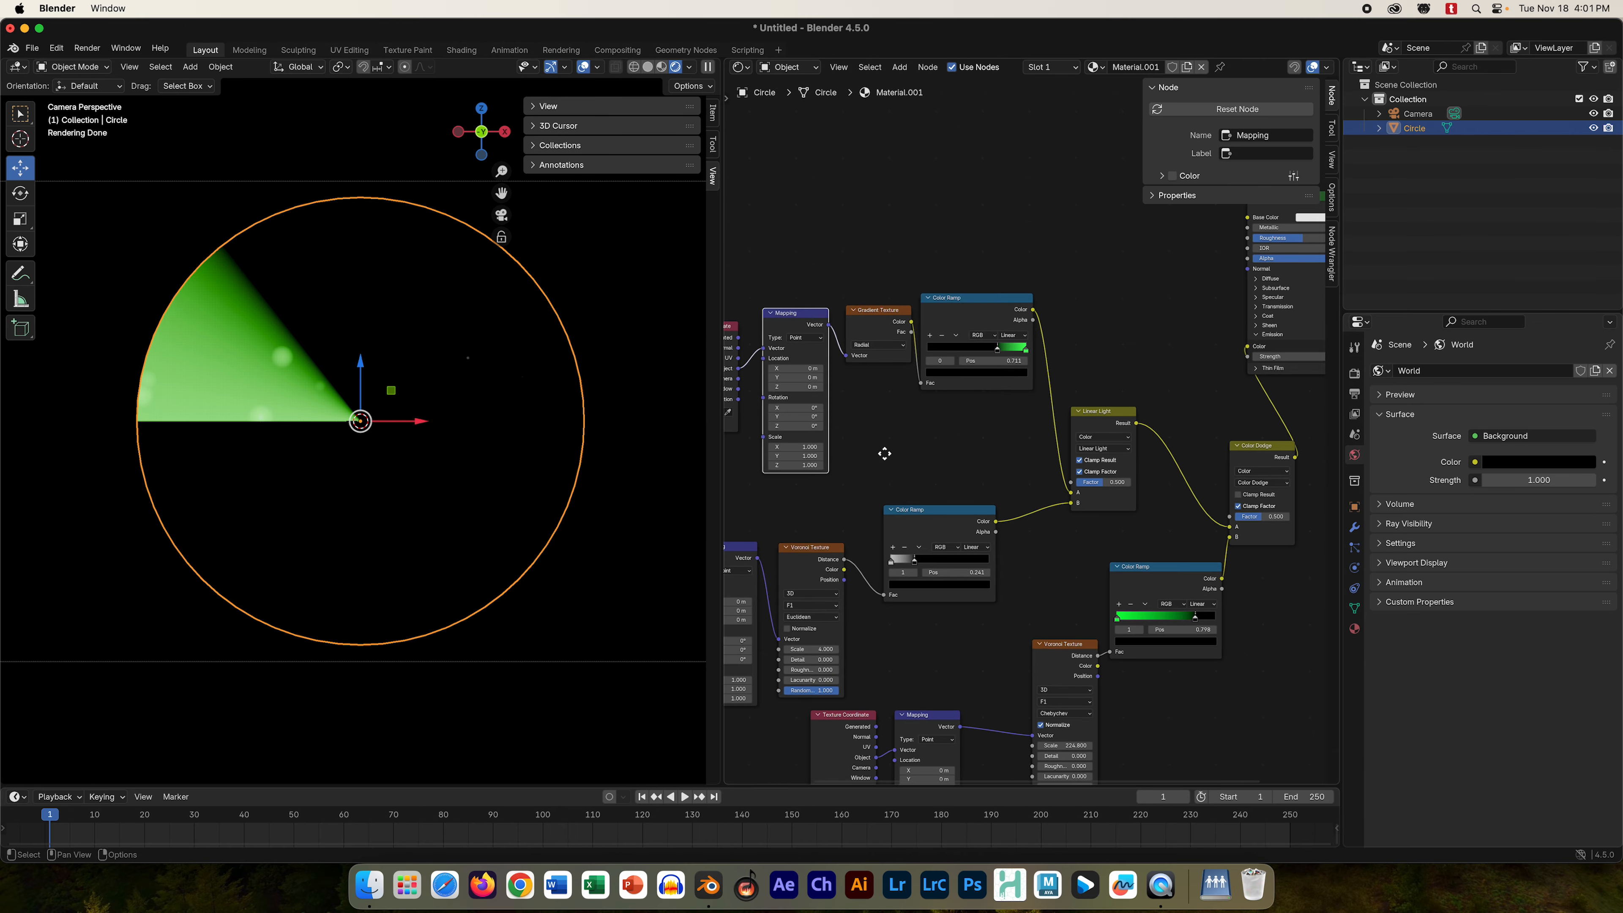
middle_drag(884, 453, 1064, 446)
mouse_move(978, 318)
mouse_down()
mouse_move(971, 296)
mouse_move(969, 311)
mouse_up()
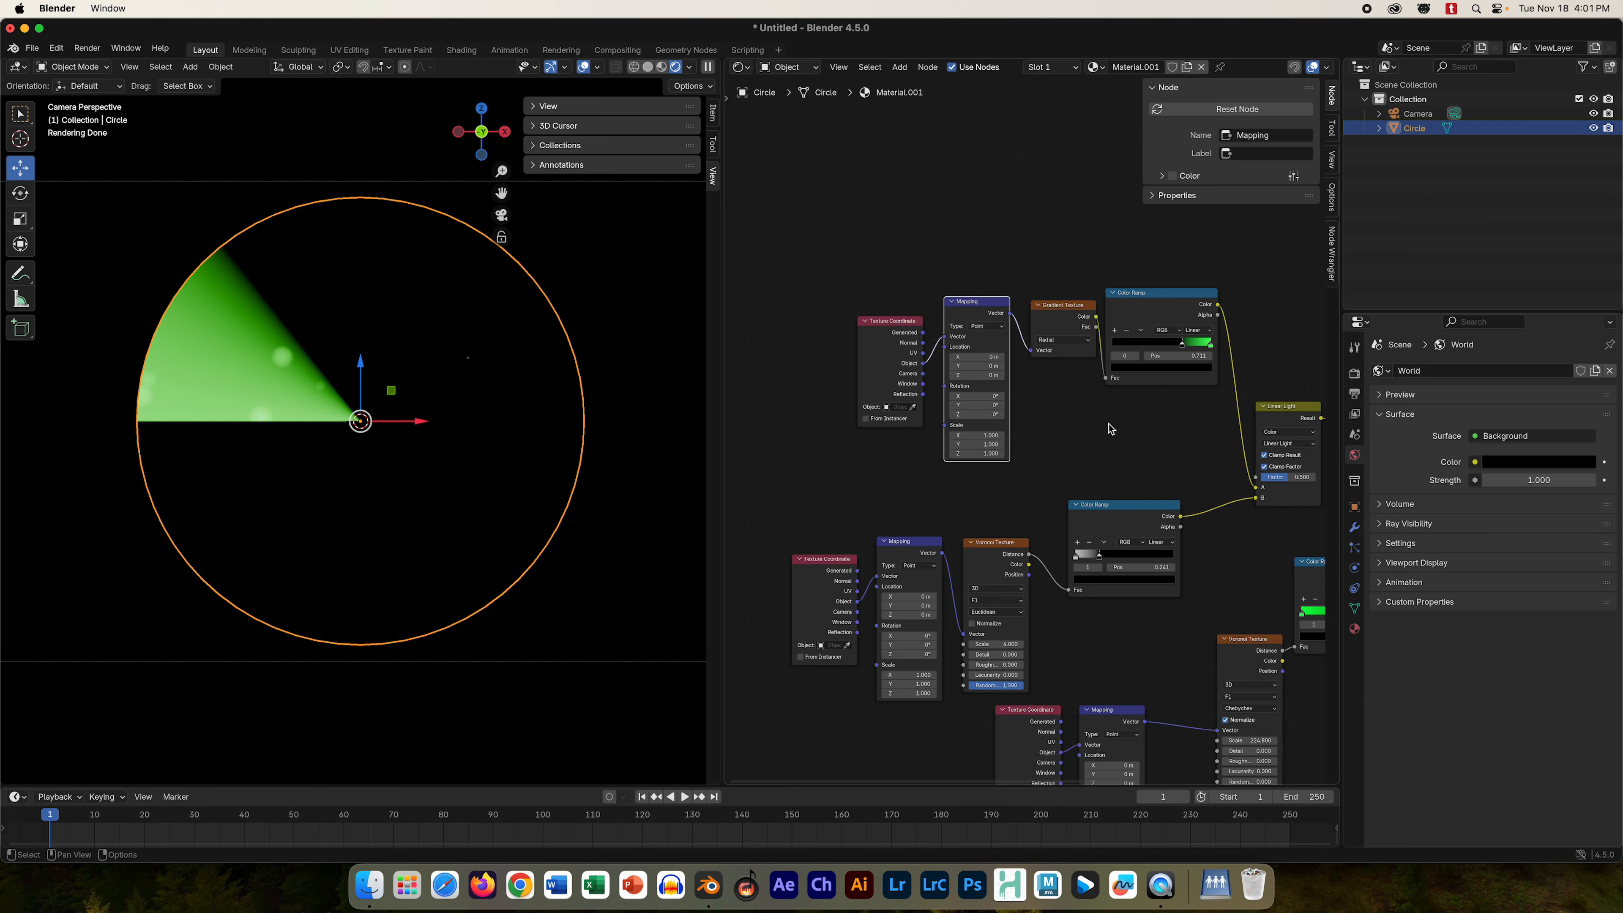
- Turn on Auto Keying and keyframe the gradient Mapping node's Rotation at 0° on frame 1
middle_drag(1156, 420, 1112, 438)
middle_drag(919, 436, 974, 393)
middle_drag(1129, 390, 1076, 413)
middle_drag(859, 445, 872, 434)
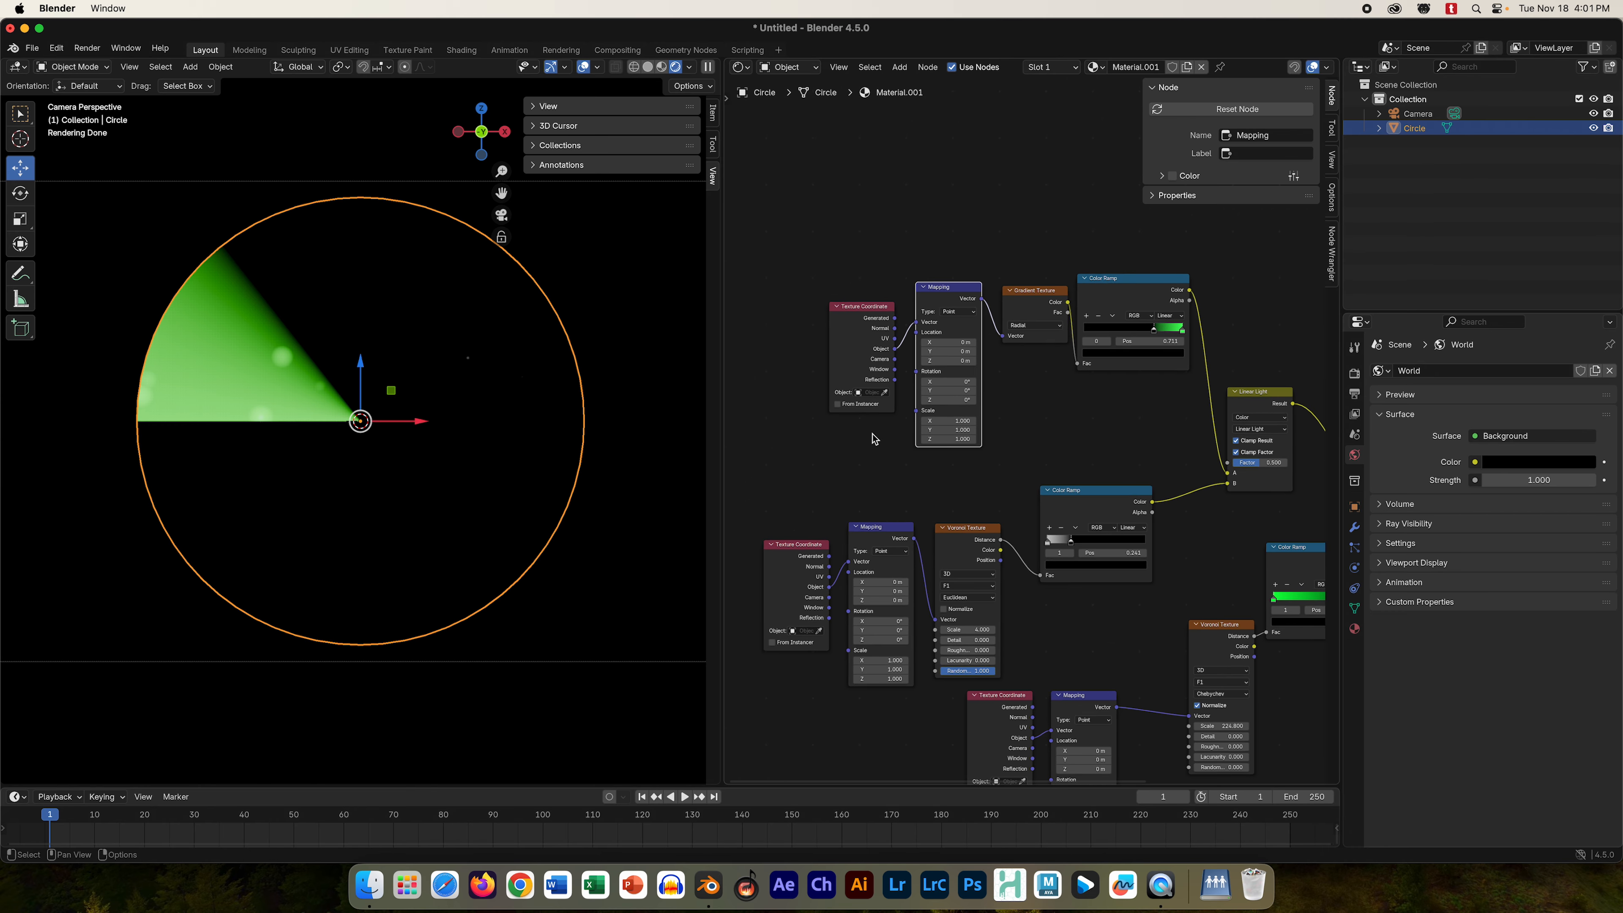
scroll(952, 409, up, 3)
scroll(952, 411, down, 5)
scroll(954, 413, up, 4)
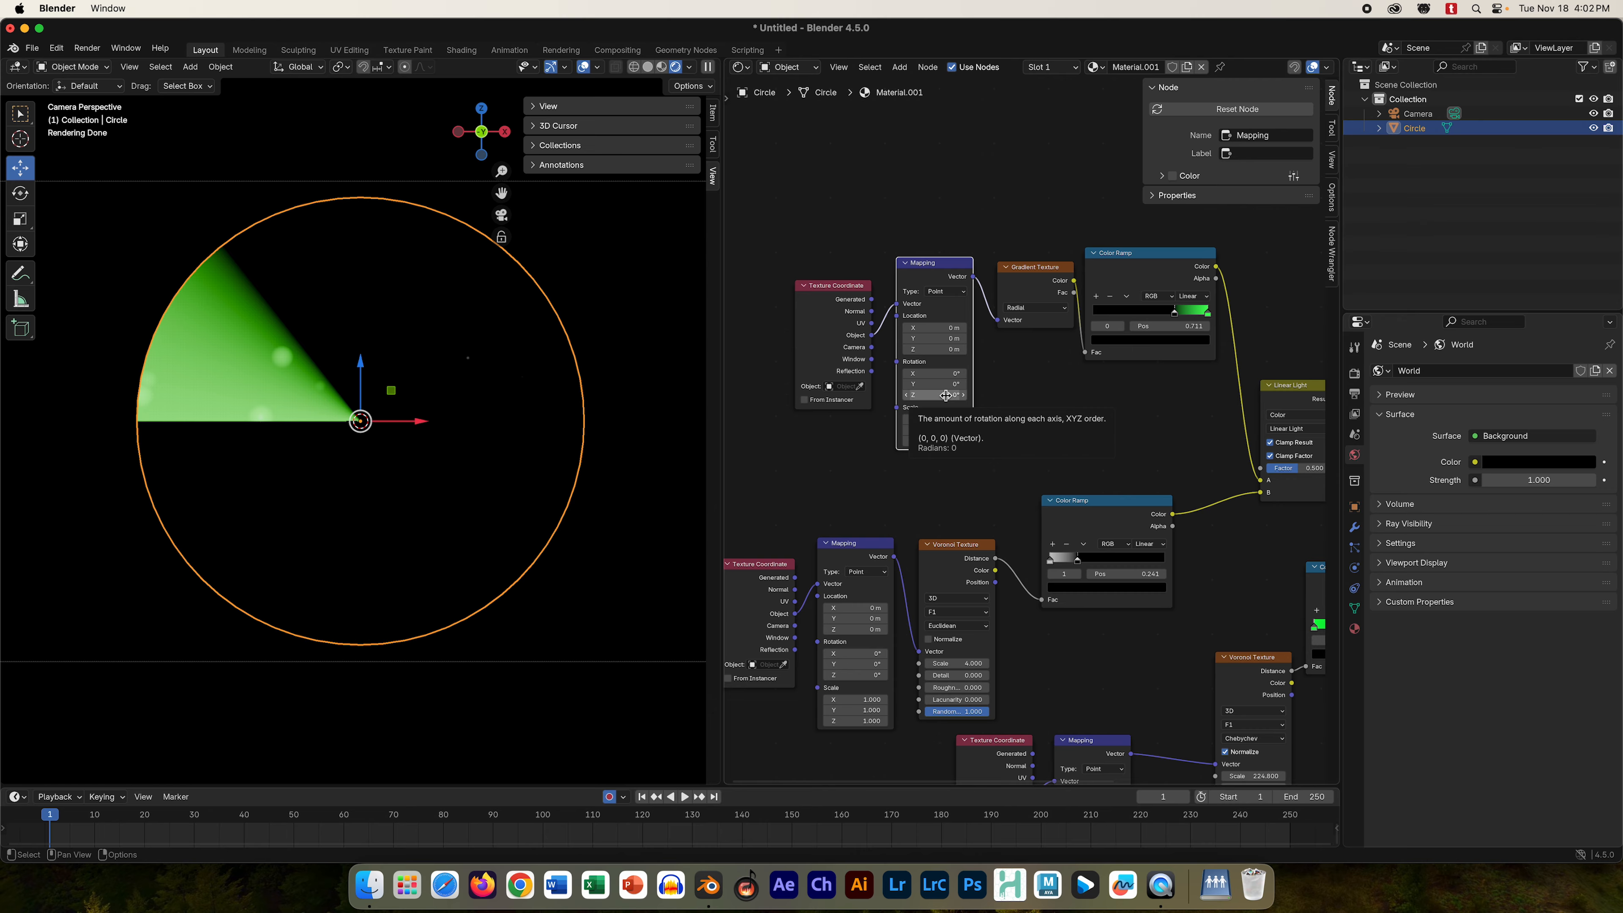
key(i)
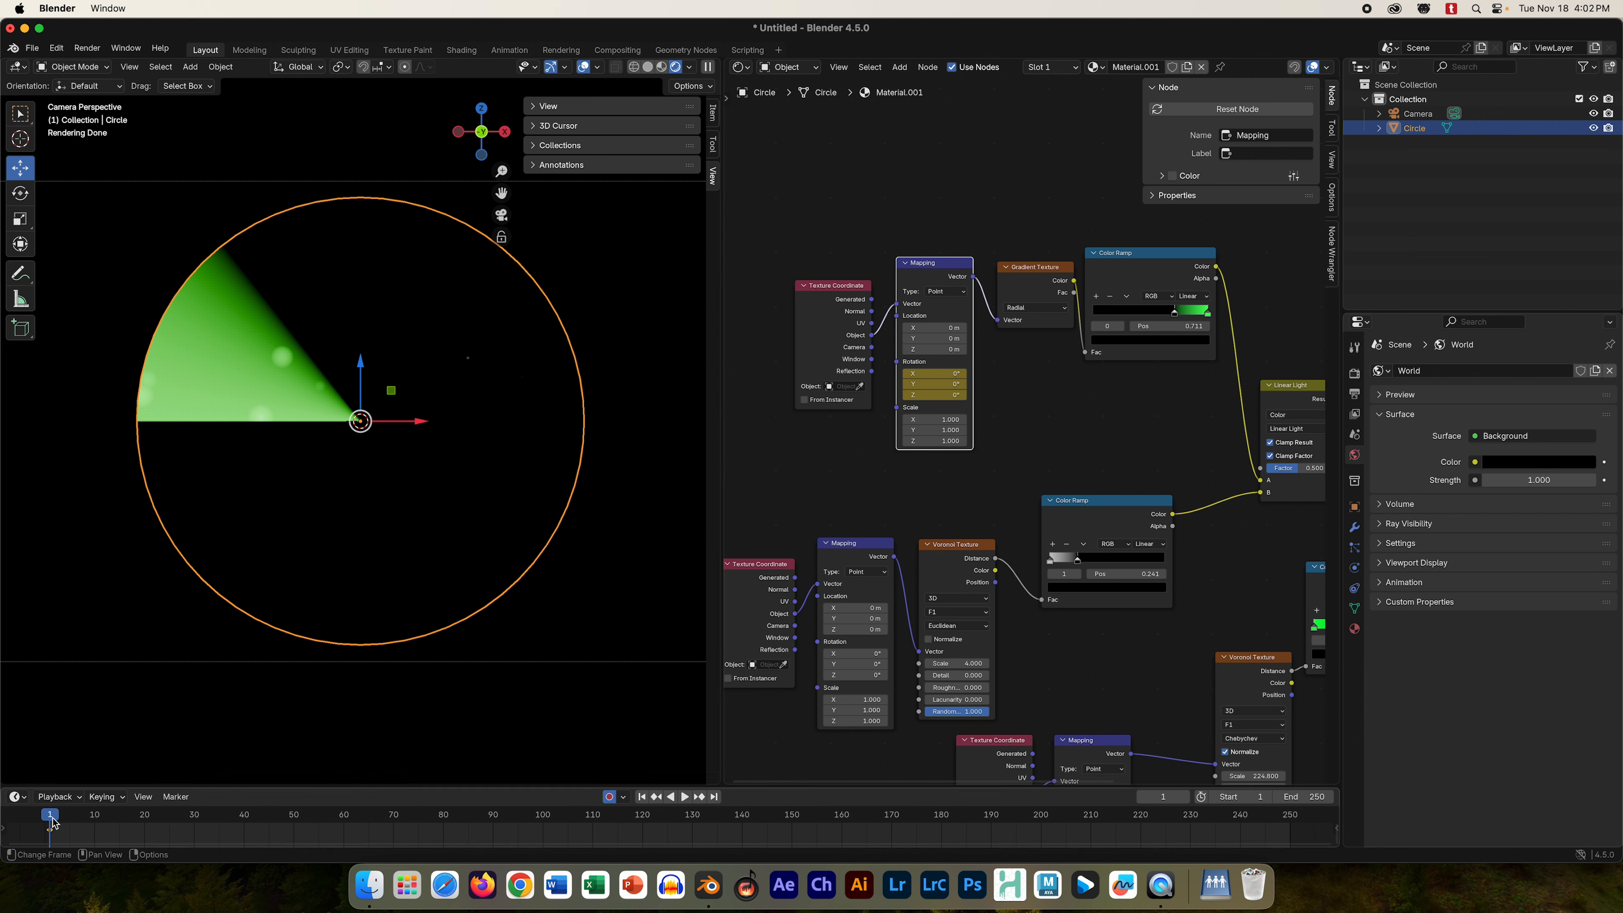
- Go to frame 48 and set the gradient Mapping node's Z rotation to -359°
drag(50, 822, 290, 830)
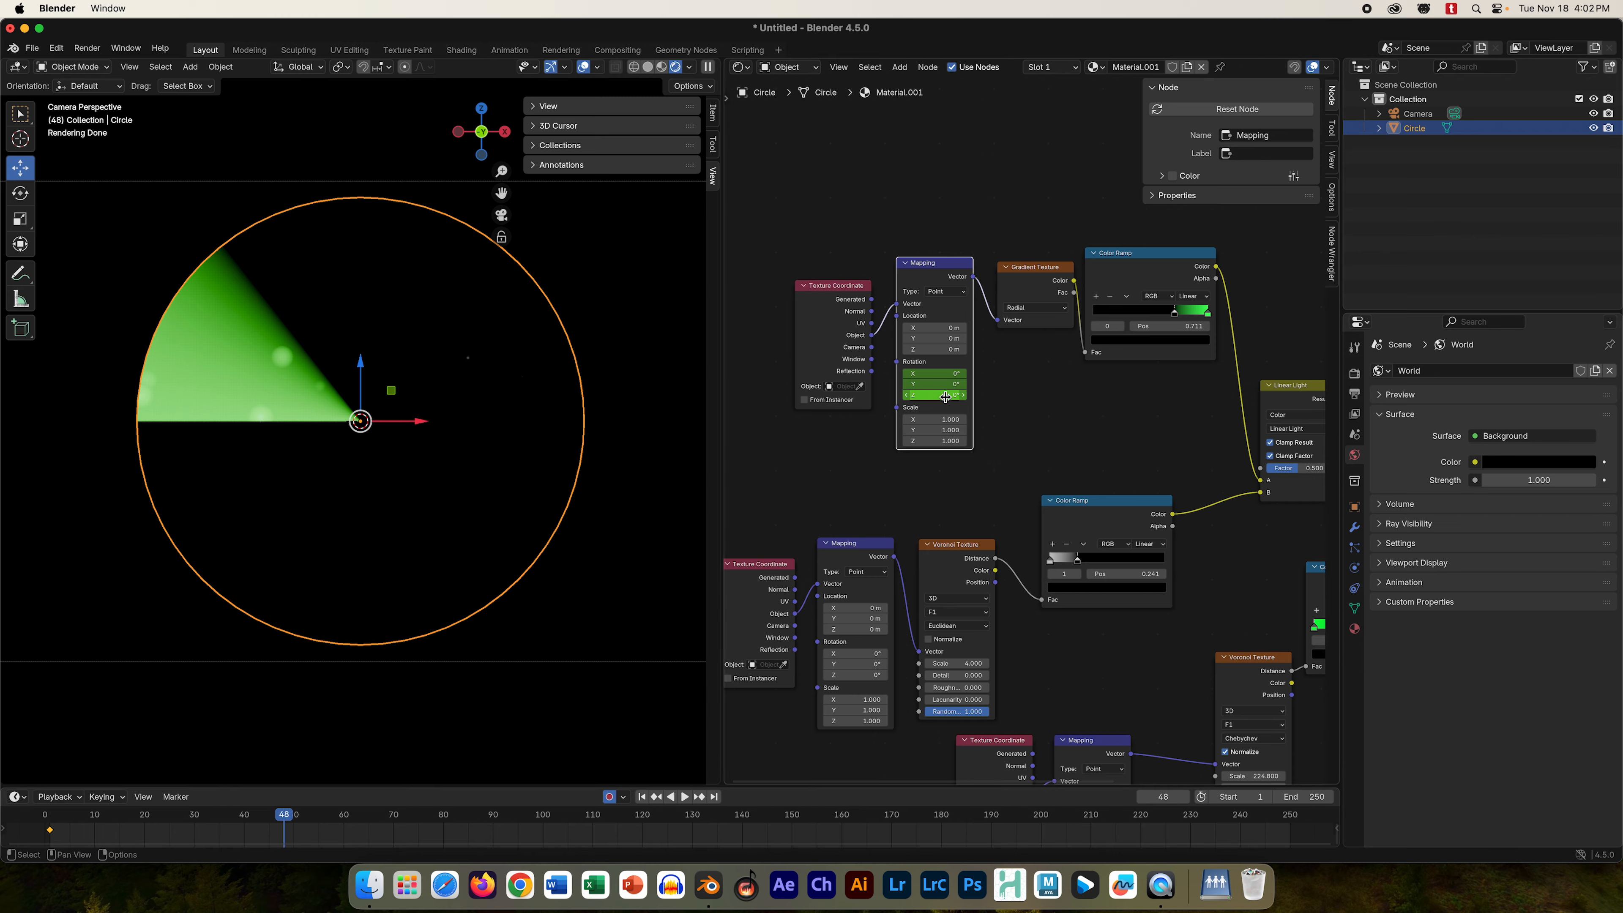
click(945, 394)
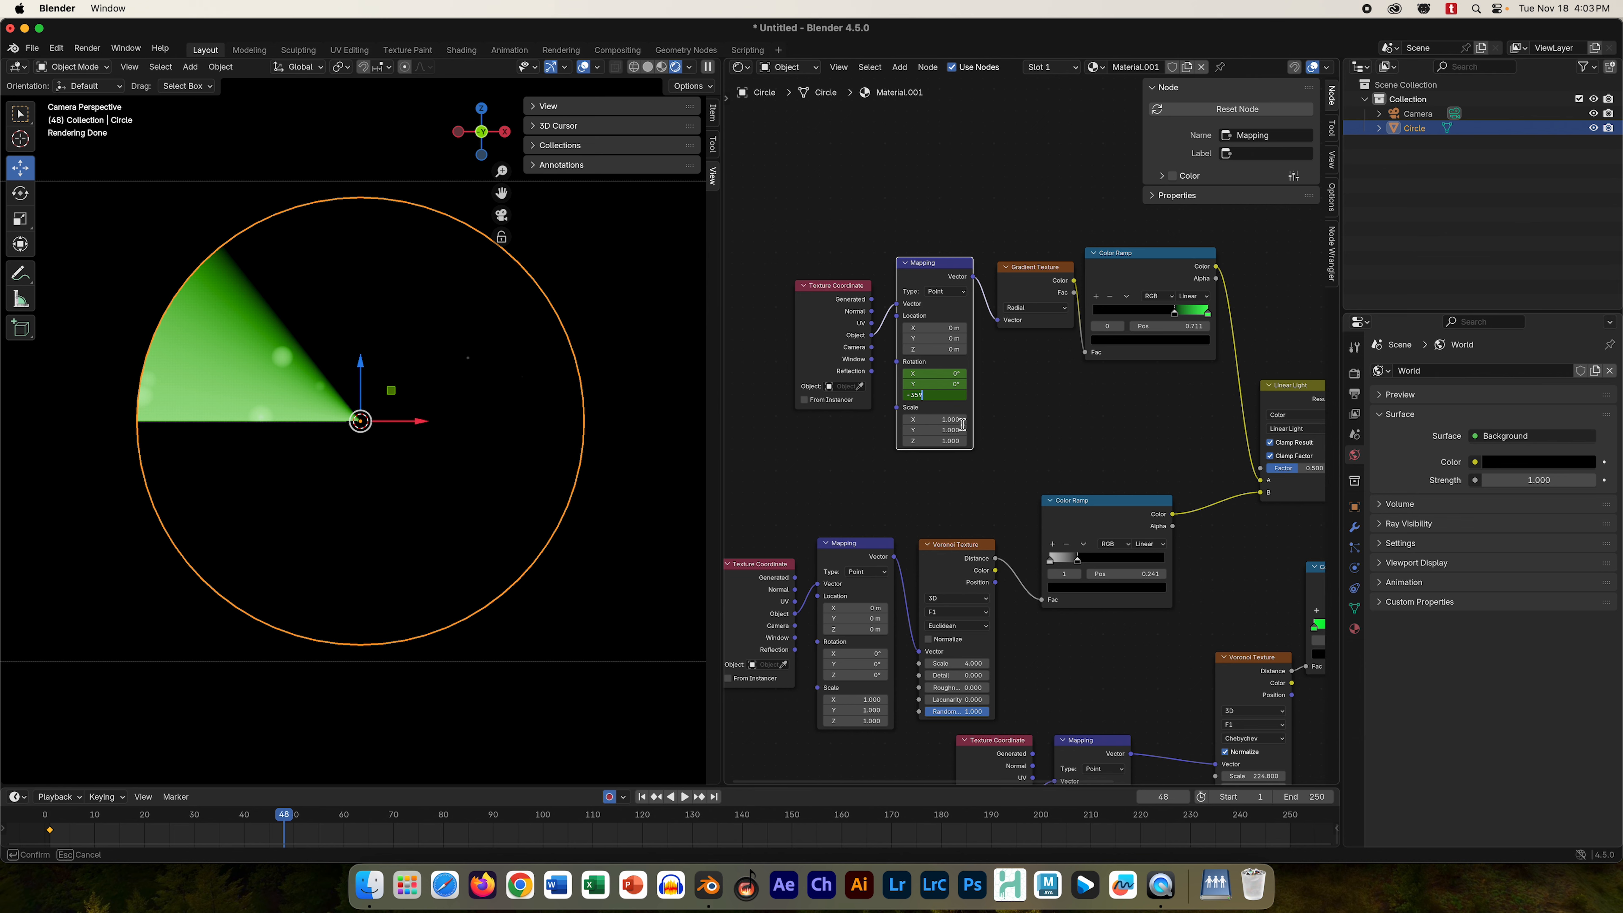
key(Return)
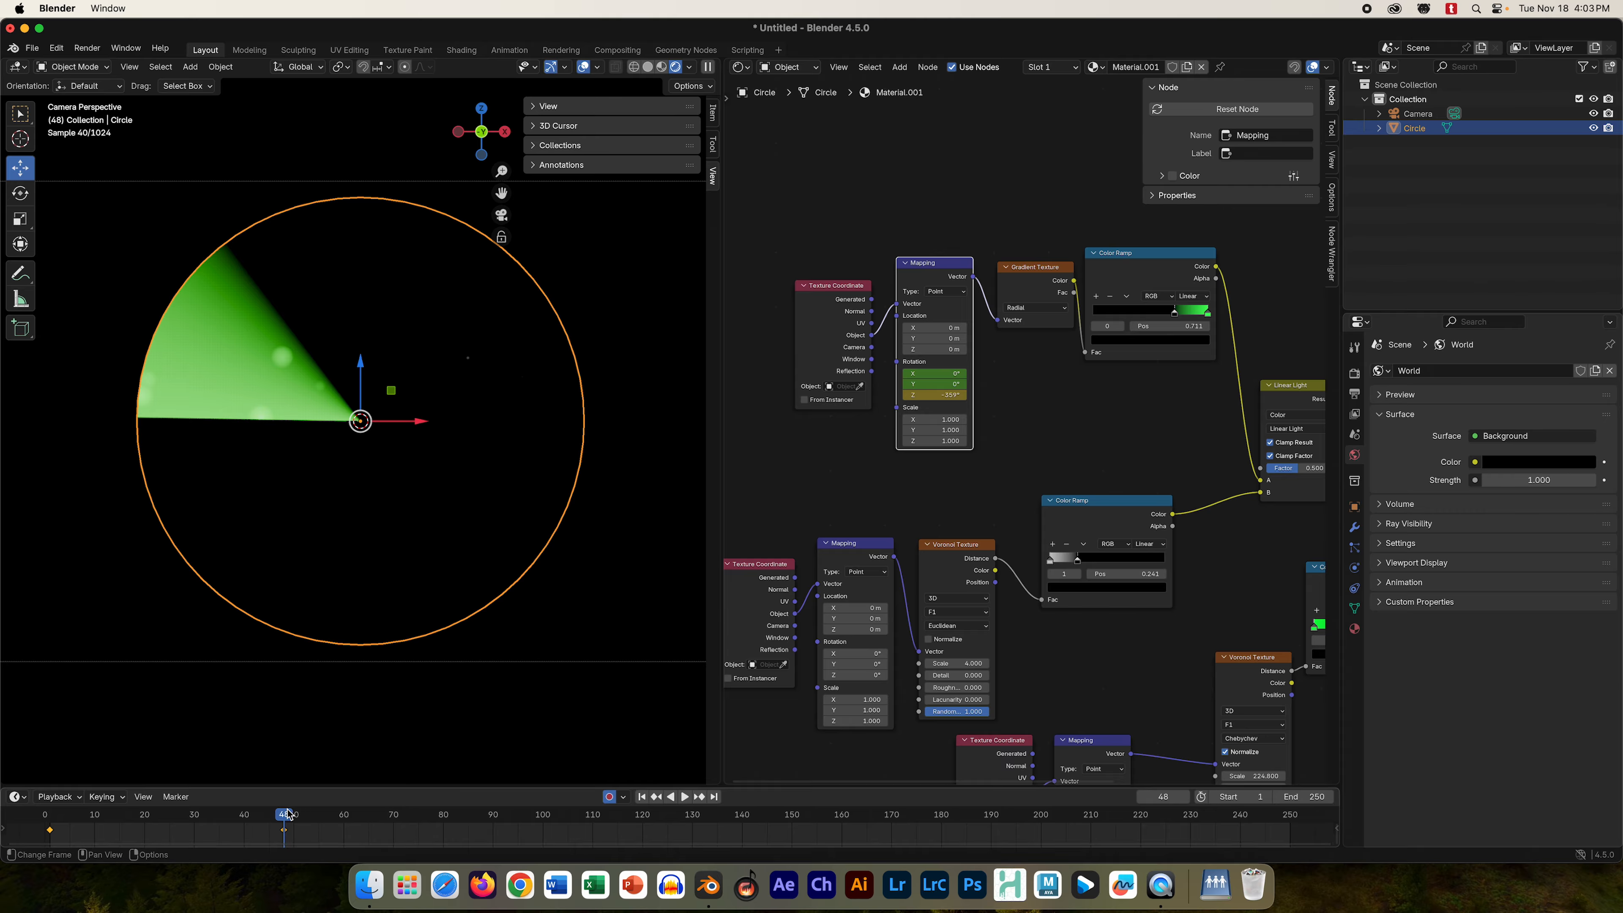
- Scrub through the timeline to preview the rotating sweep and return to frame 1
drag(285, 816, 2, 822)
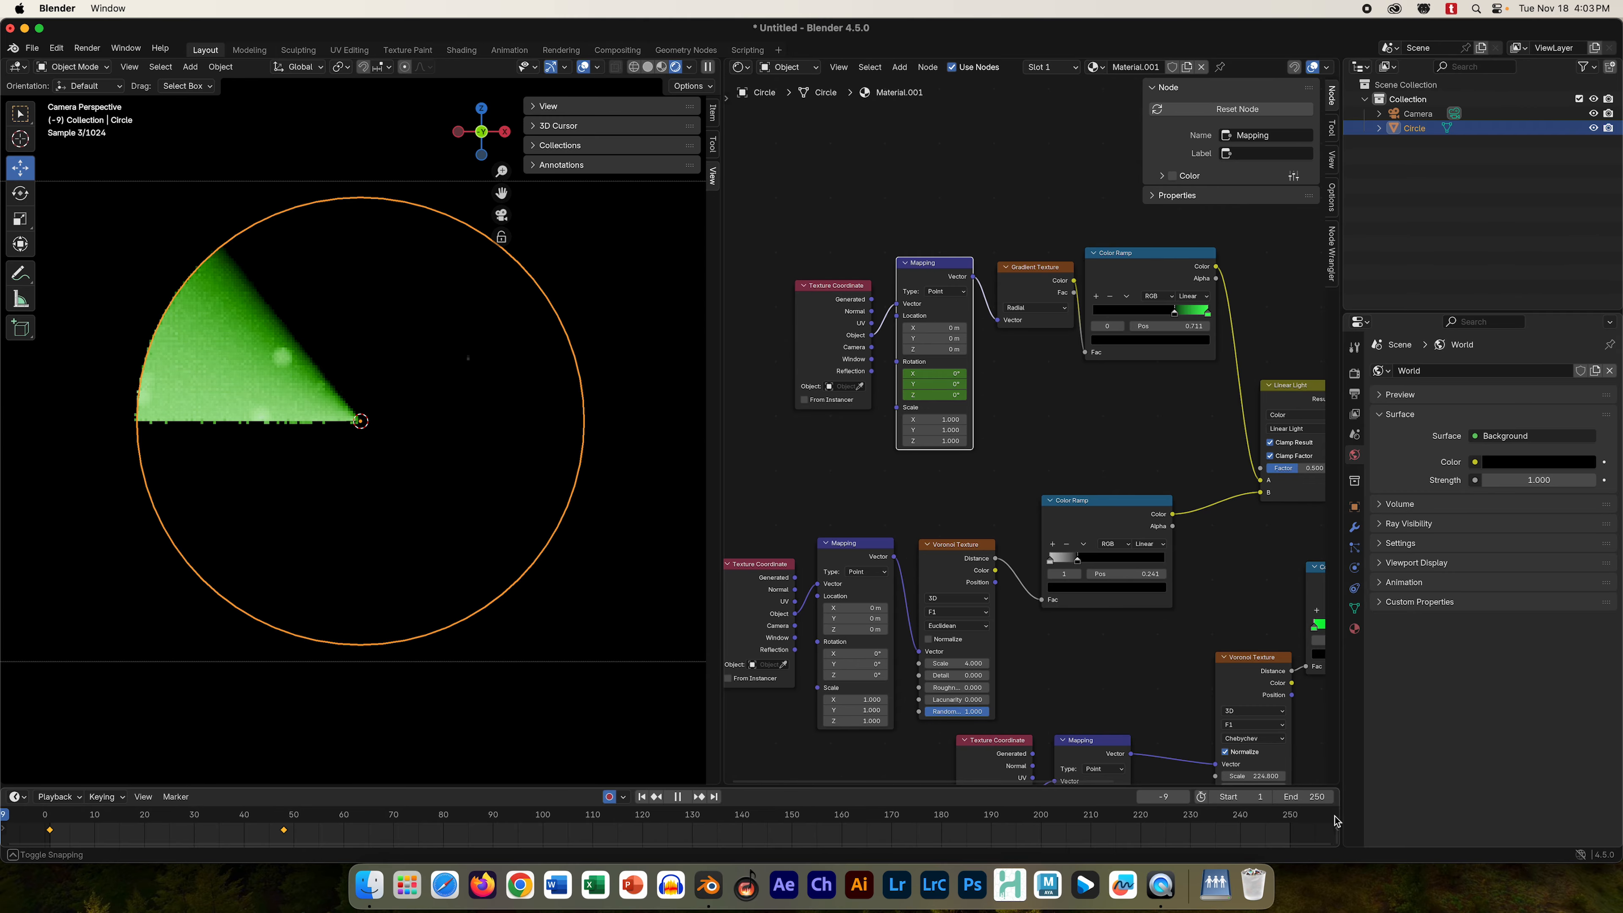
drag(1336, 821, 136, 856)
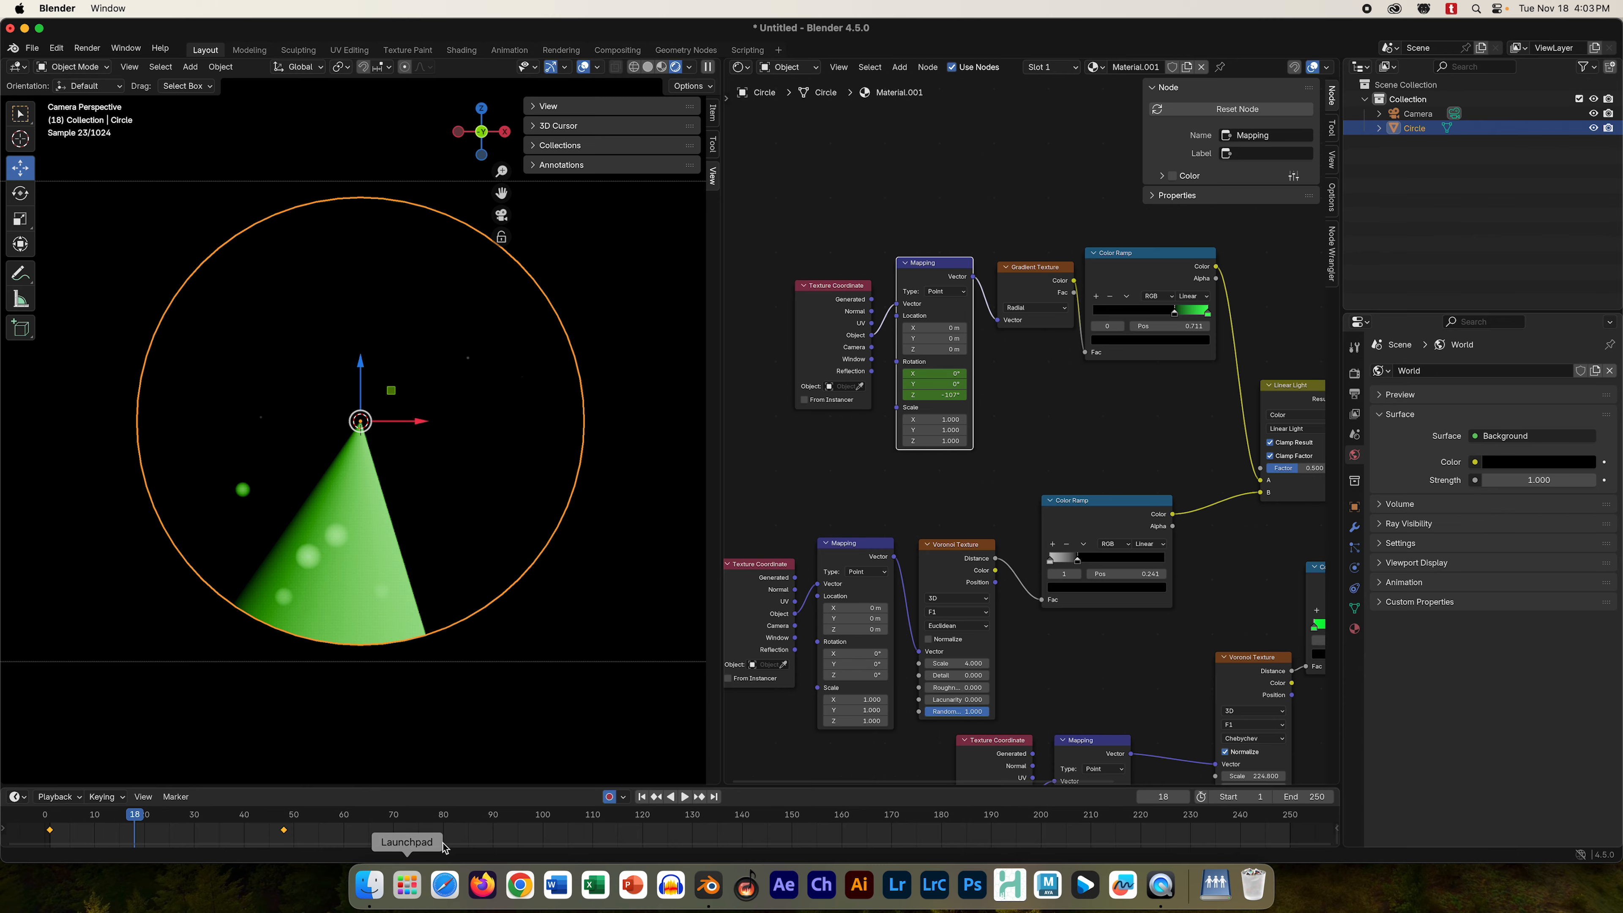
click(642, 797)
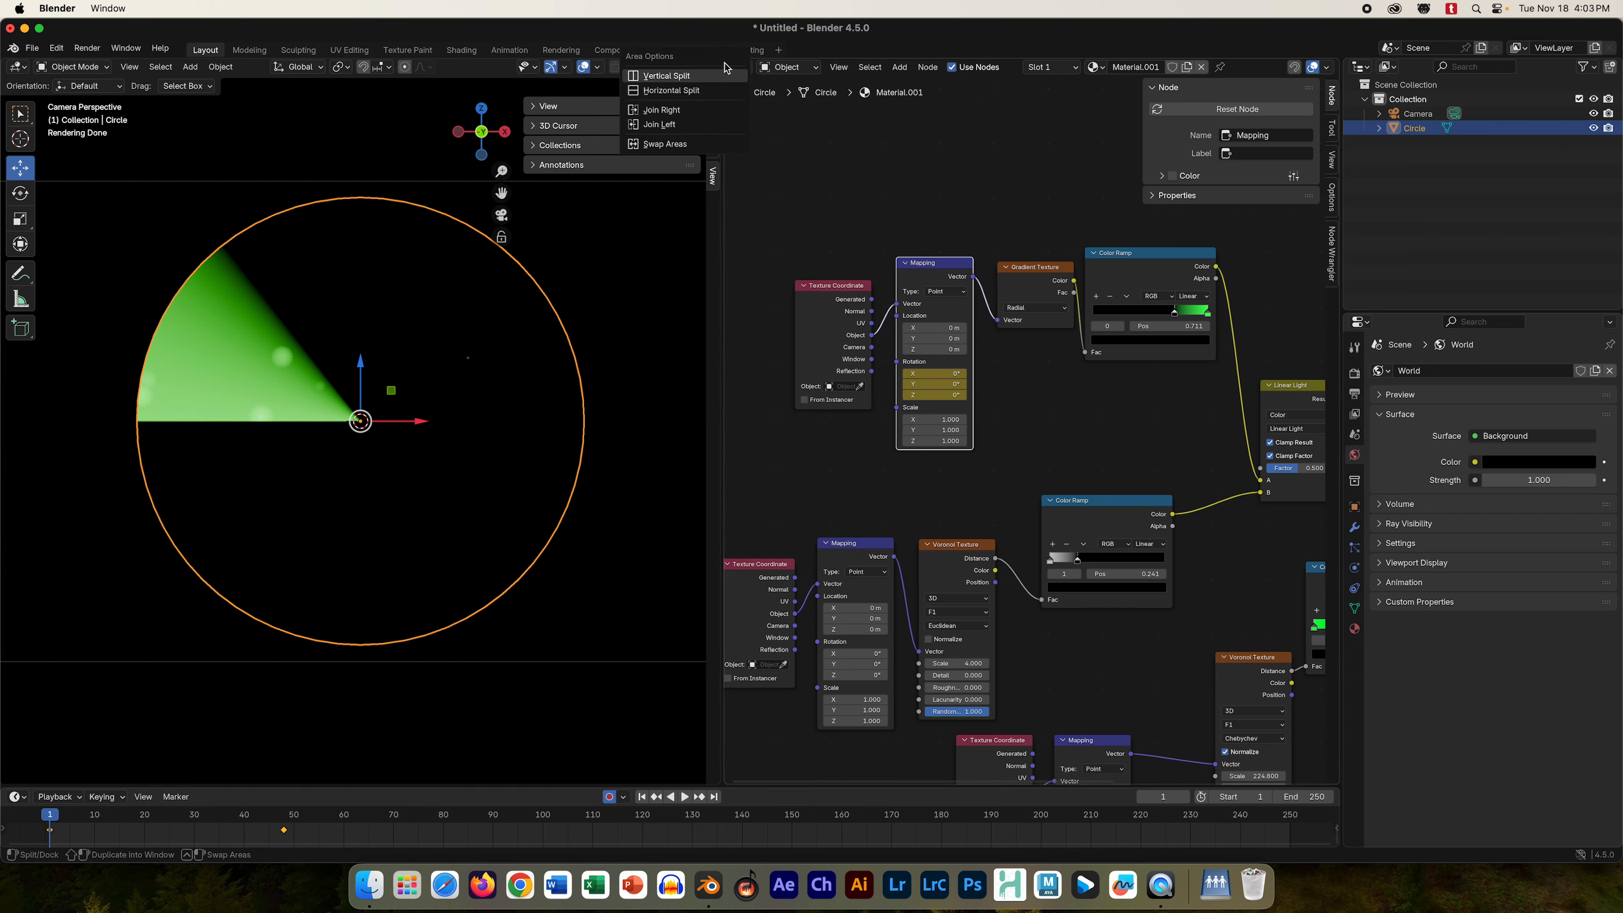
- Join the Shader Editor area into the 3D viewport so that the viewport fills the space
right_click(725, 63)
click(713, 115)
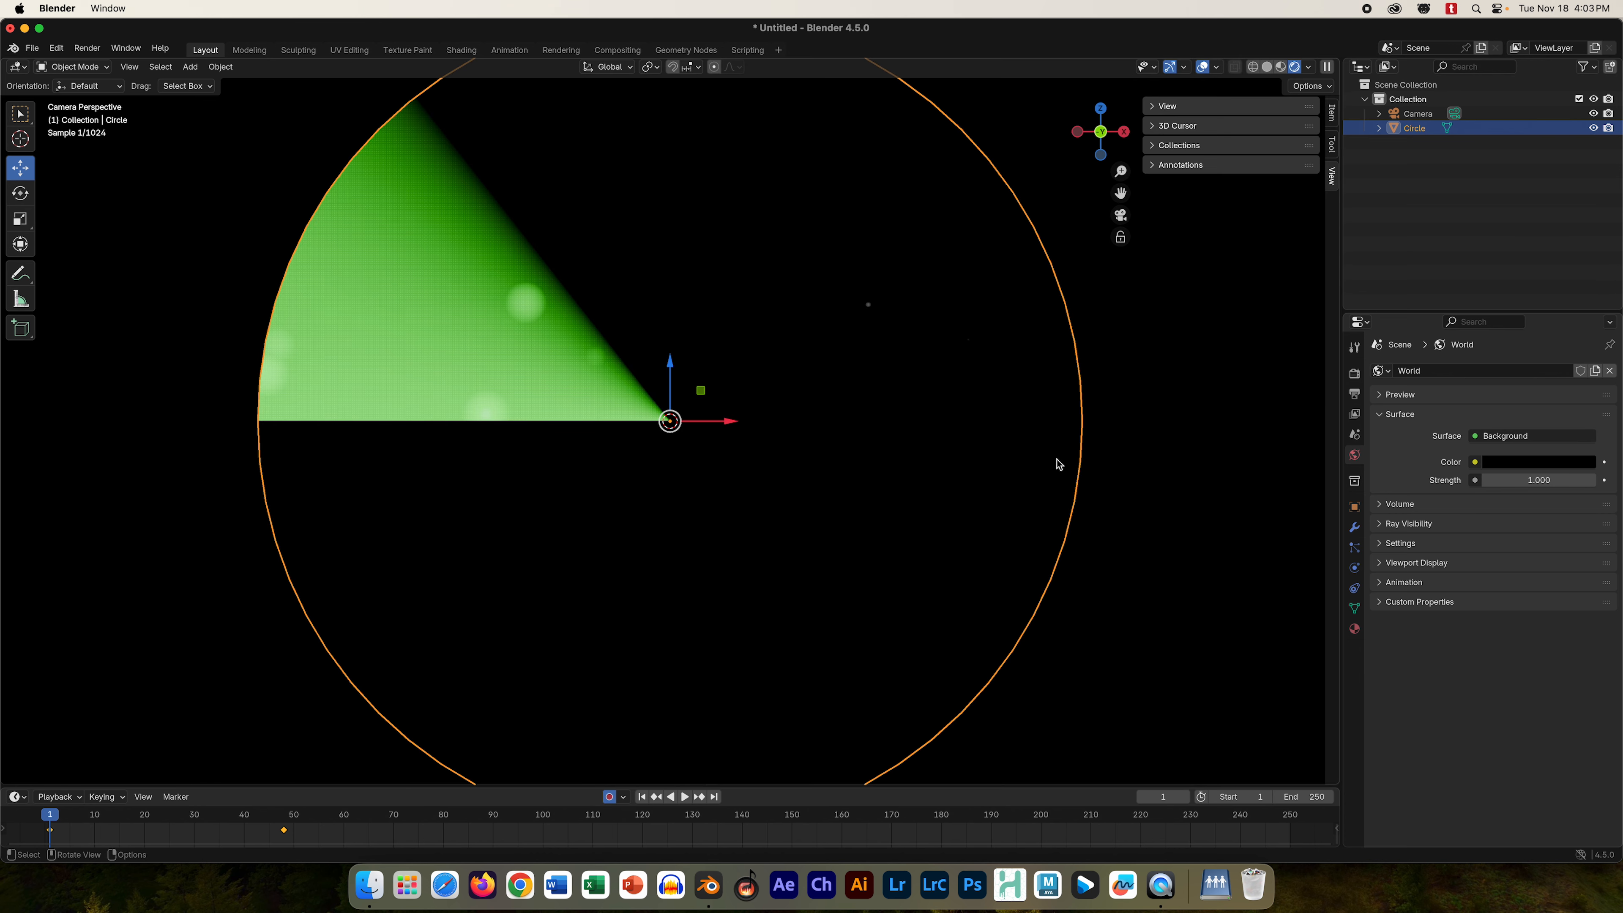
- Change the timeline area into a Graph Editor and enlarge it to about half the window height
scroll(910, 522, down, 4)
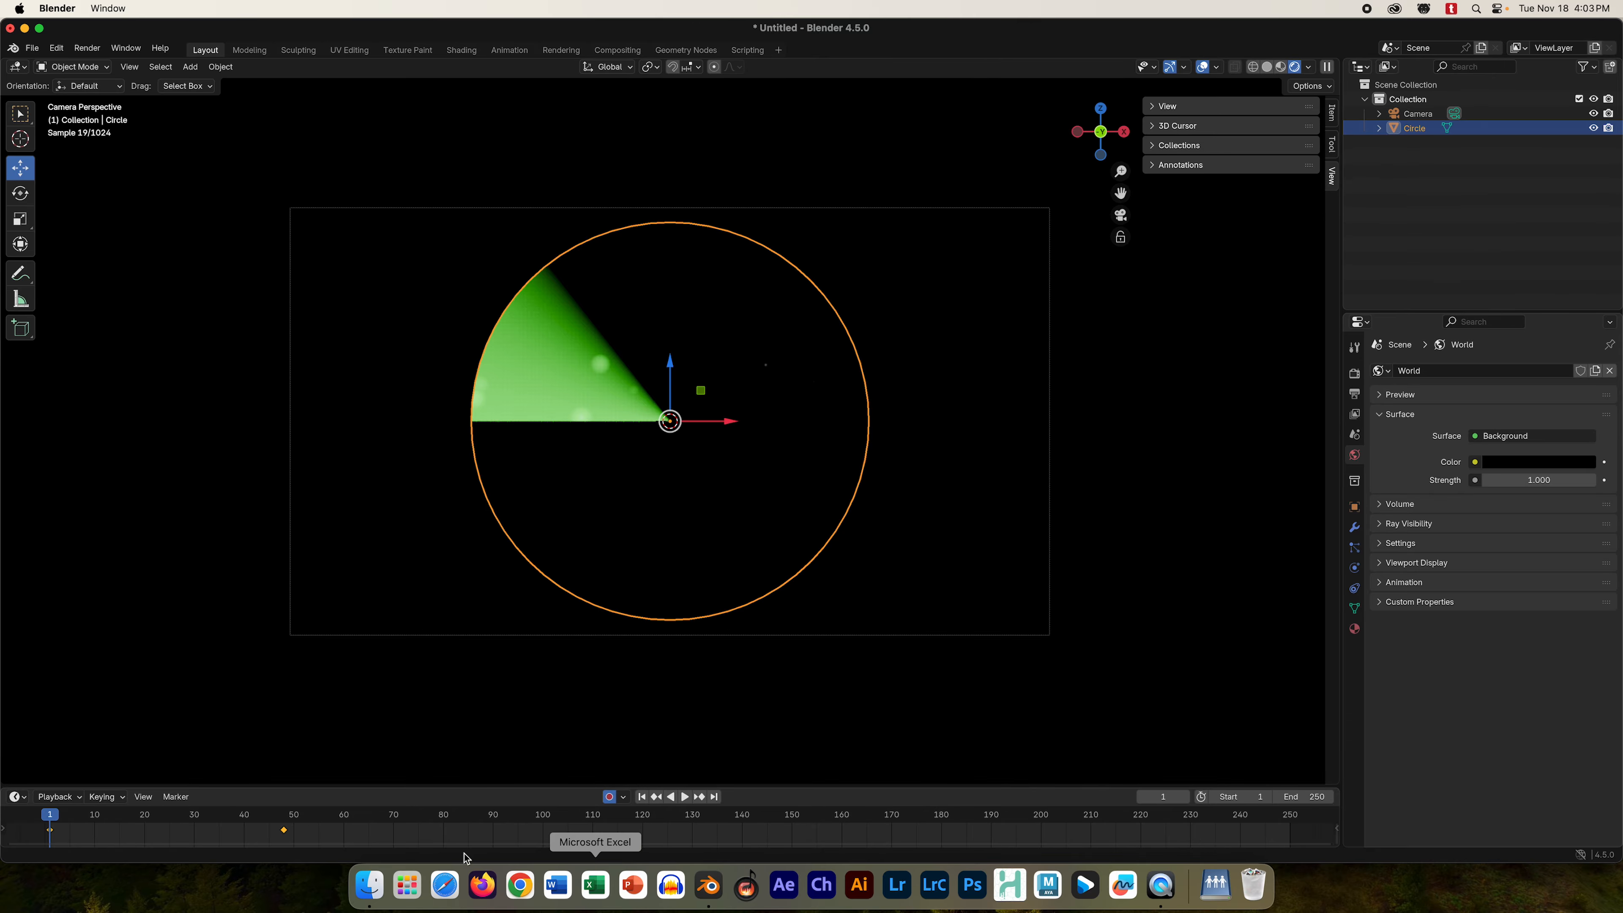
click(51, 798)
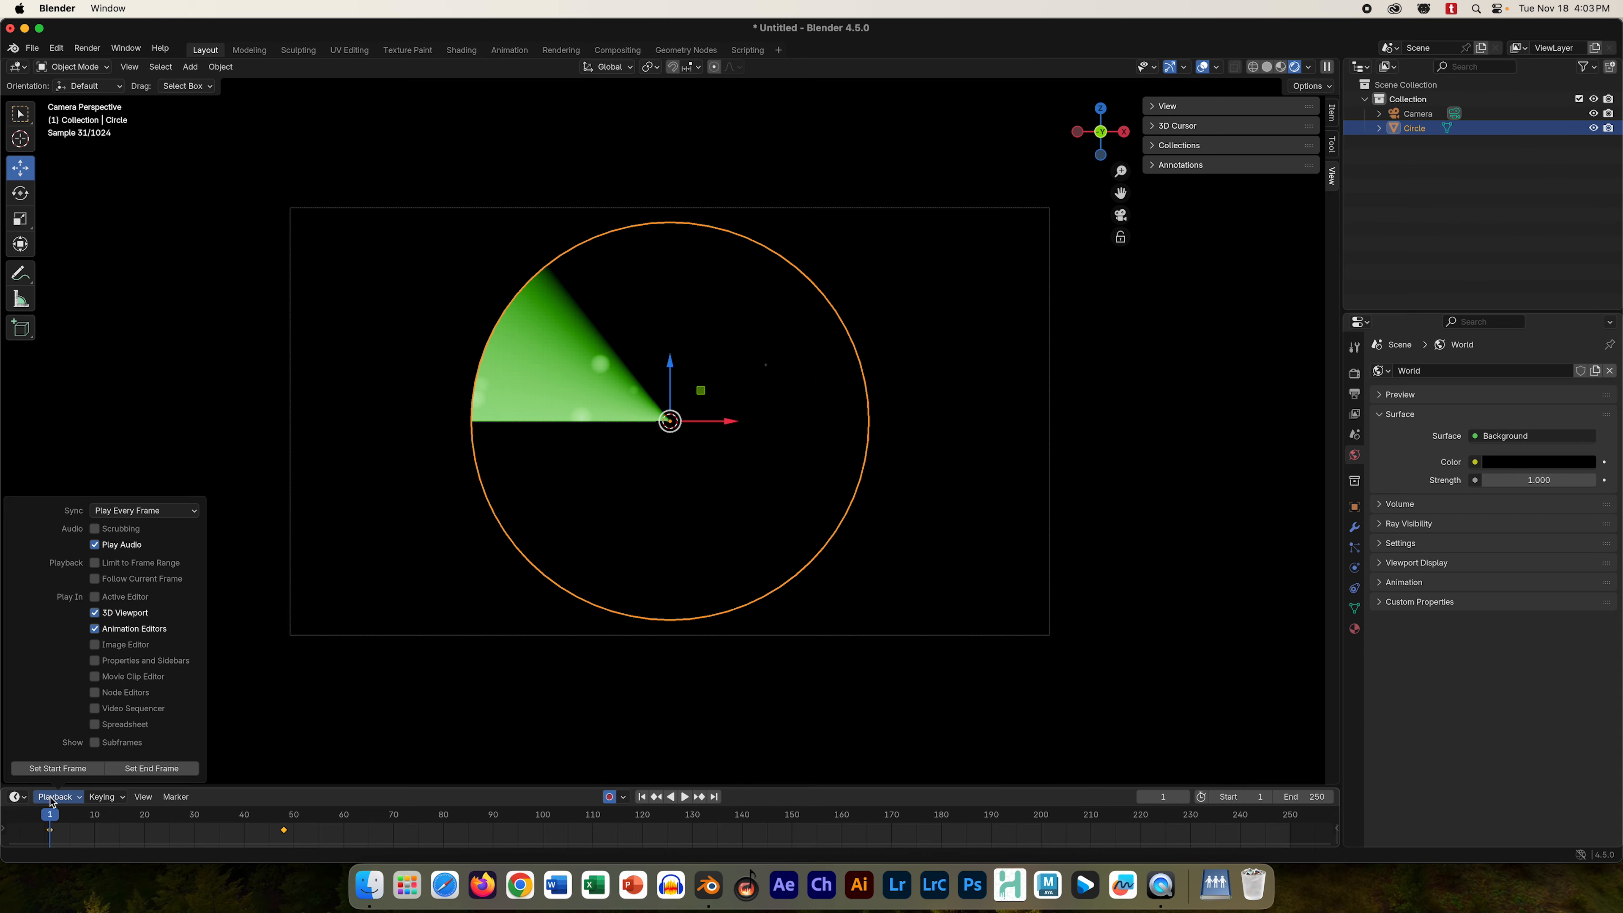
click(51, 798)
click(15, 796)
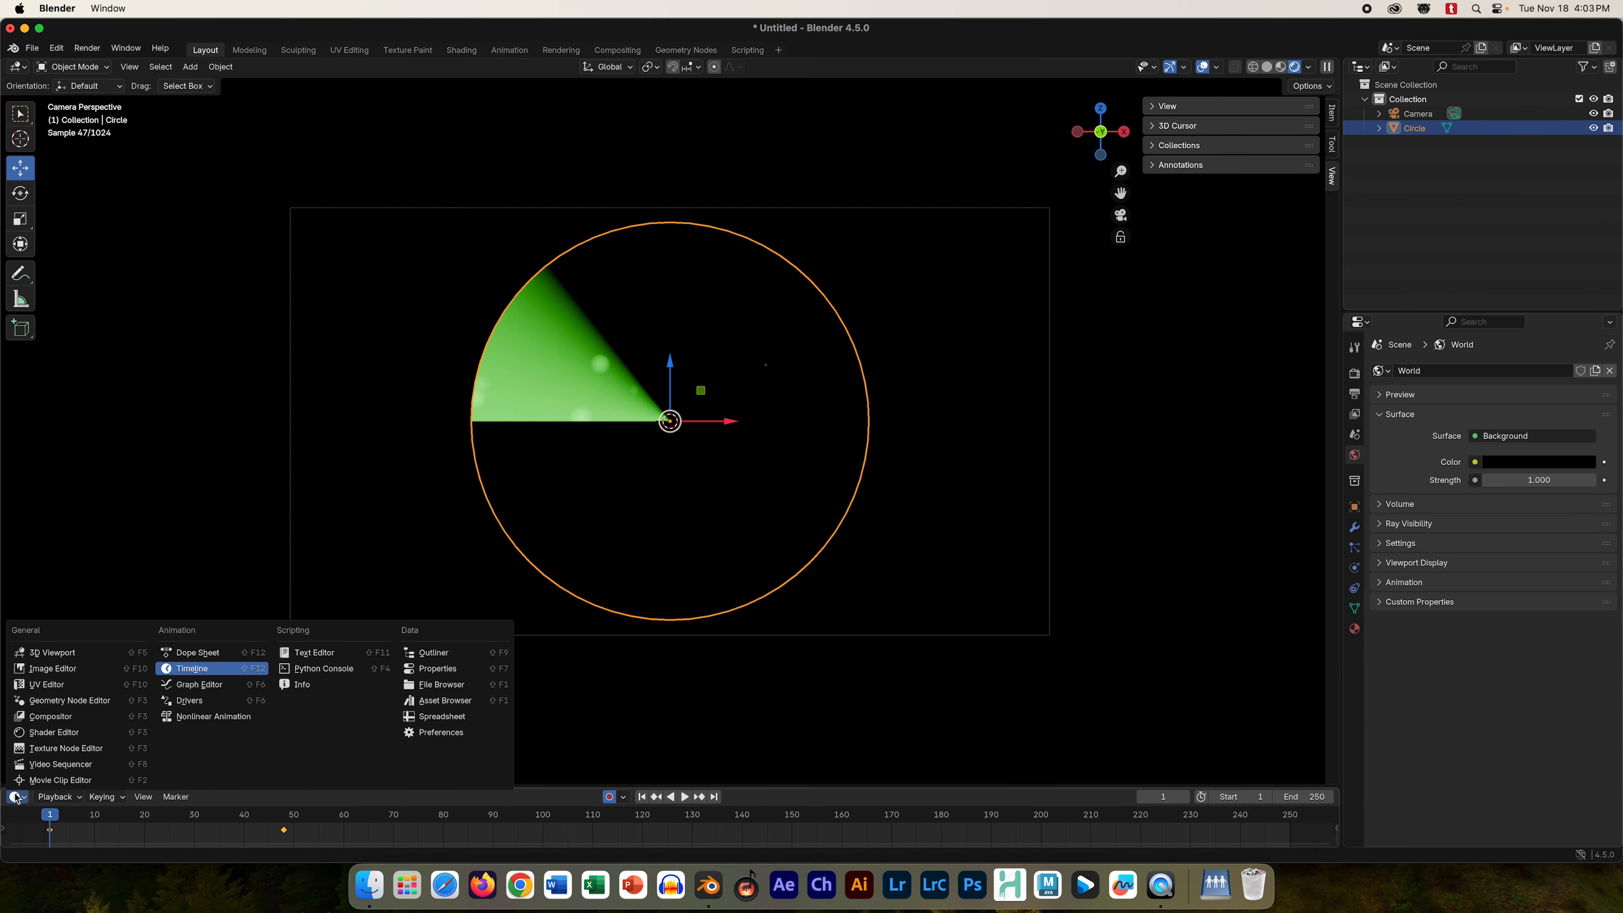
click(199, 685)
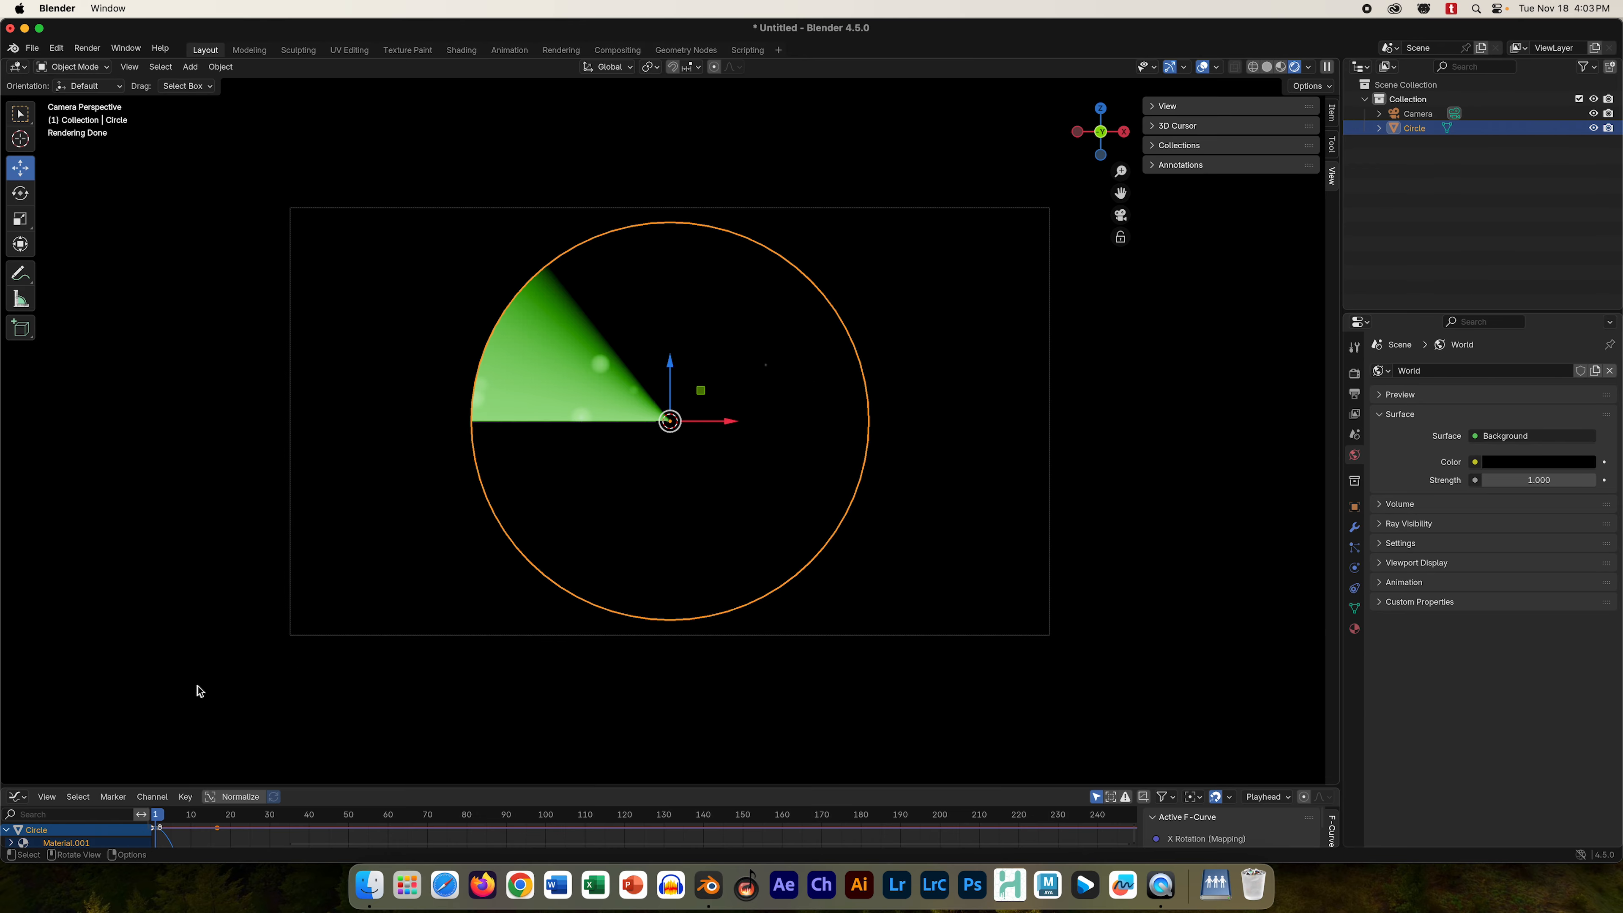
drag(326, 786, 414, 422)
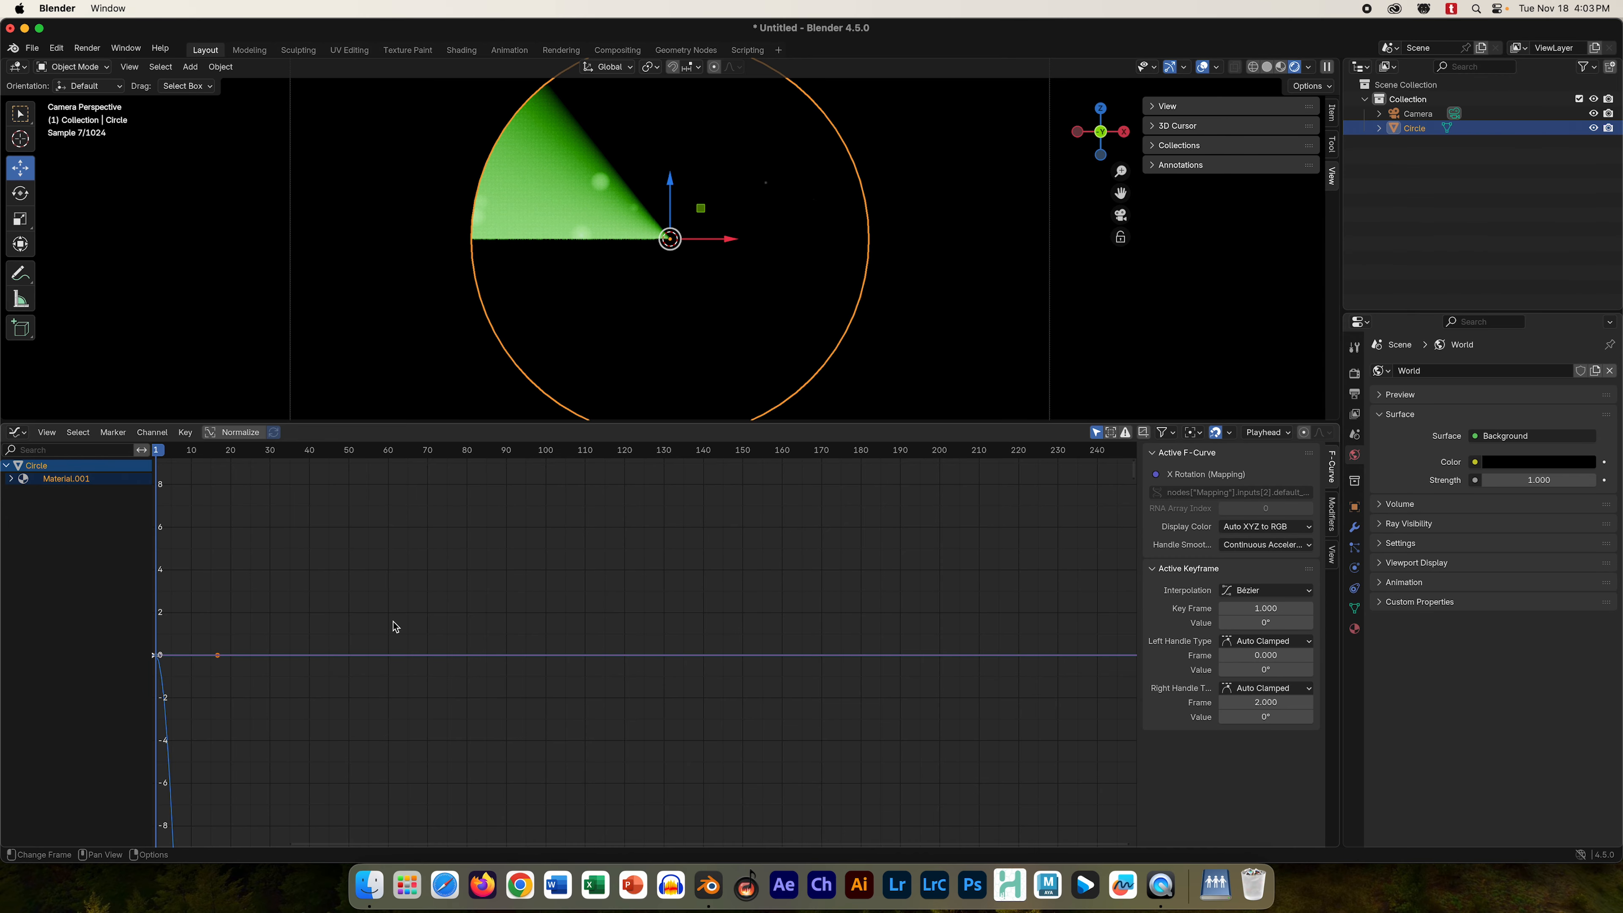
- Expand the circle's material and shader node tree channels in the Graph Editor and select the Mapping Z Rotation curve
key(Home)
scroll(392, 672, down, 10)
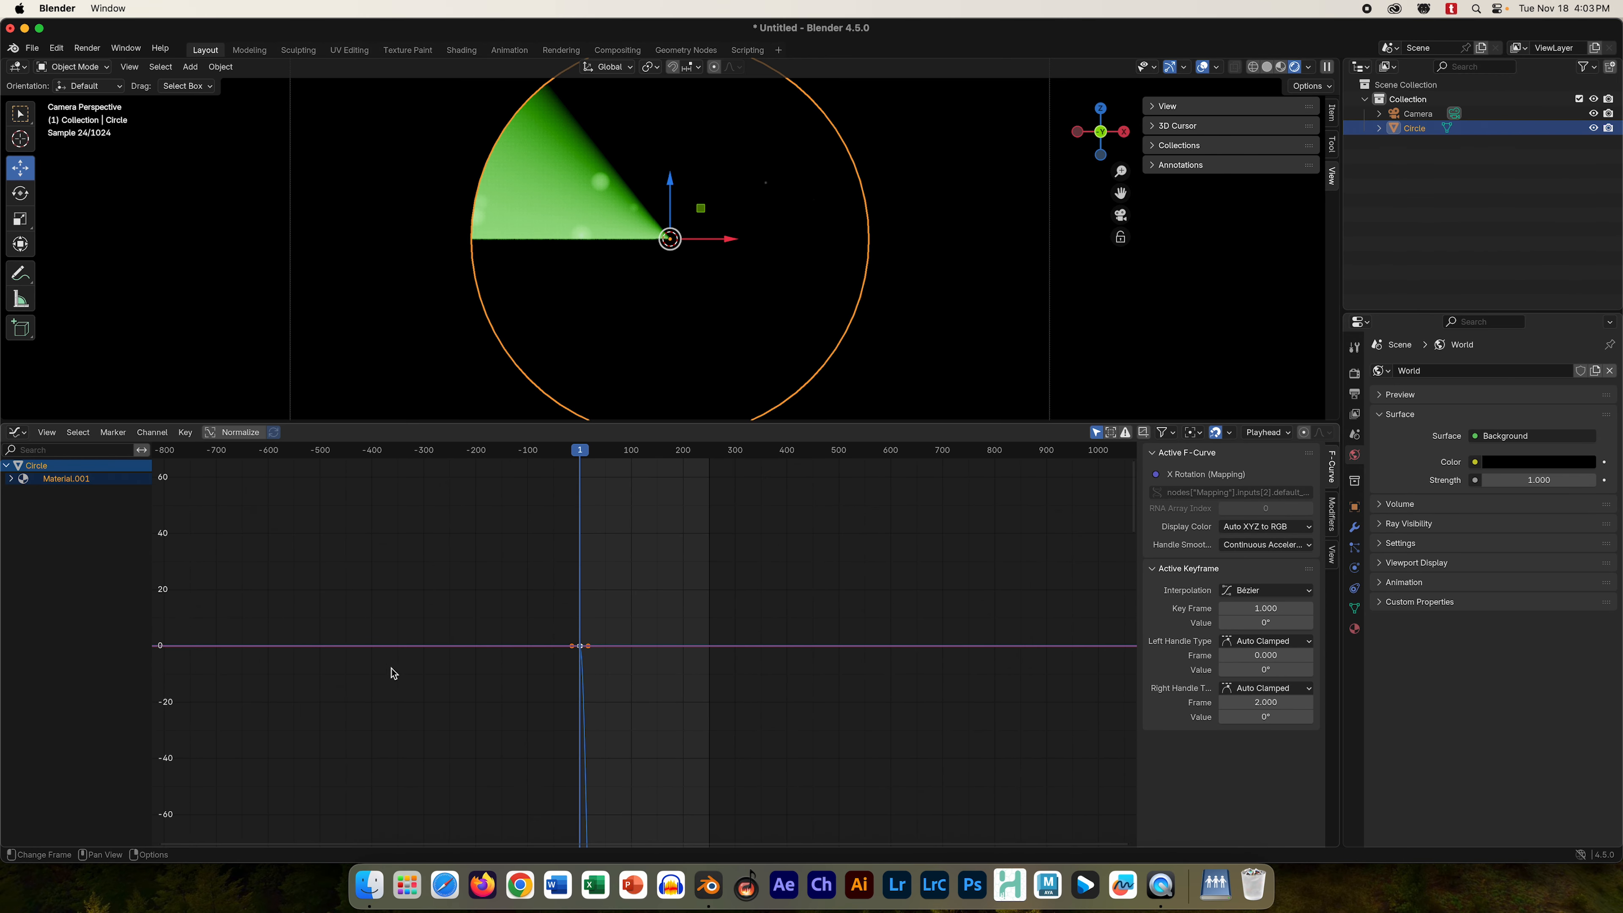
scroll(613, 729, up, 12)
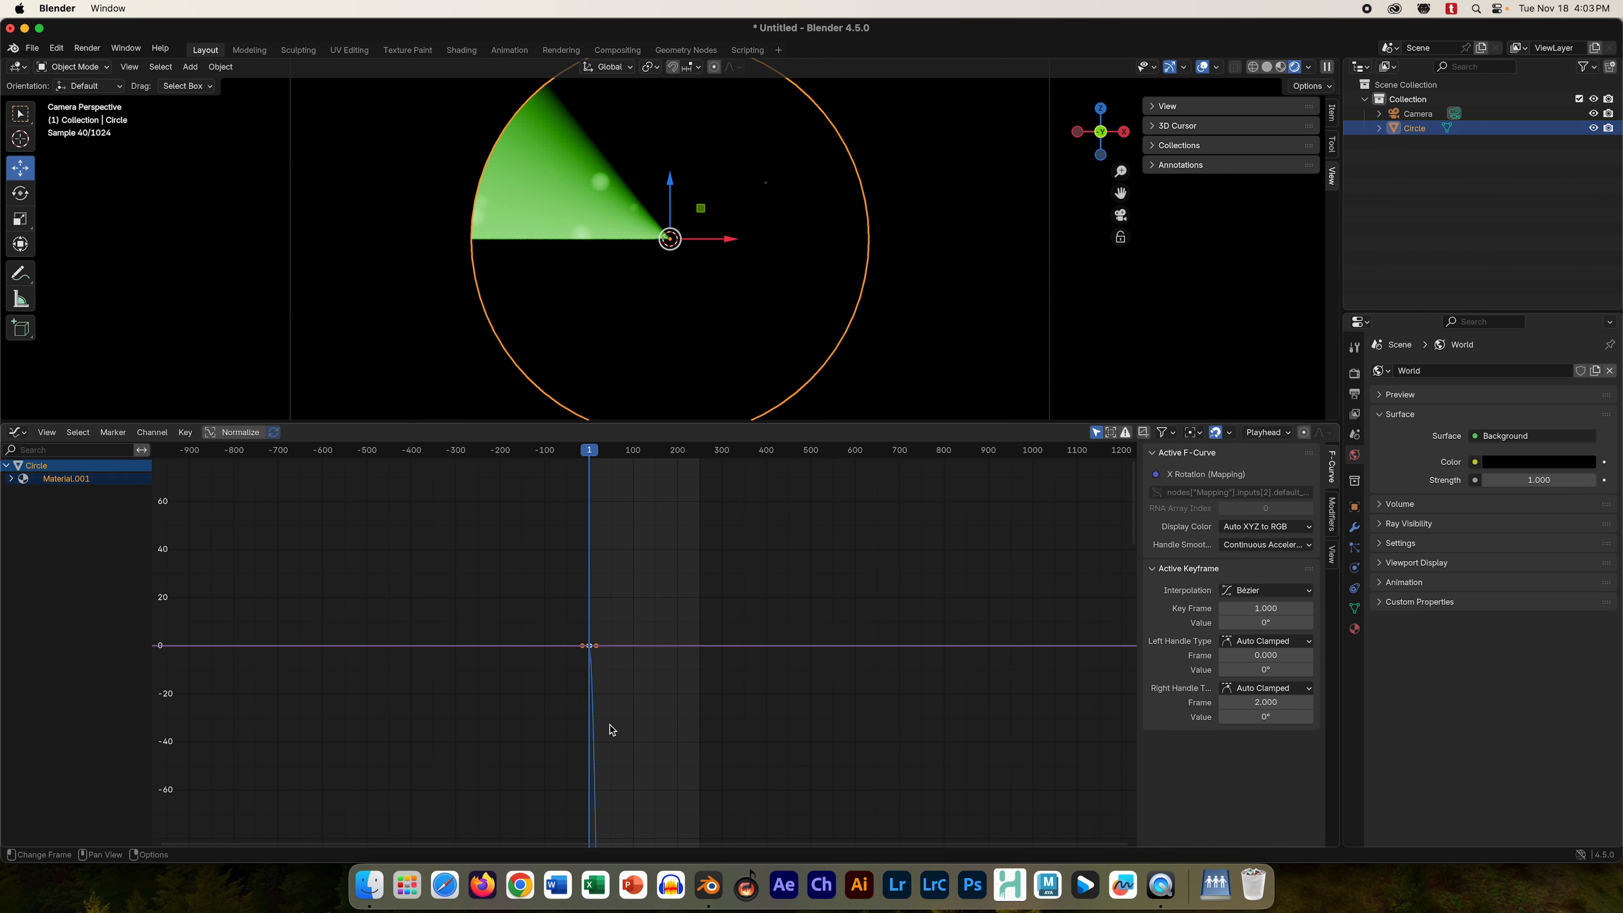
scroll(490, 712, down, 2)
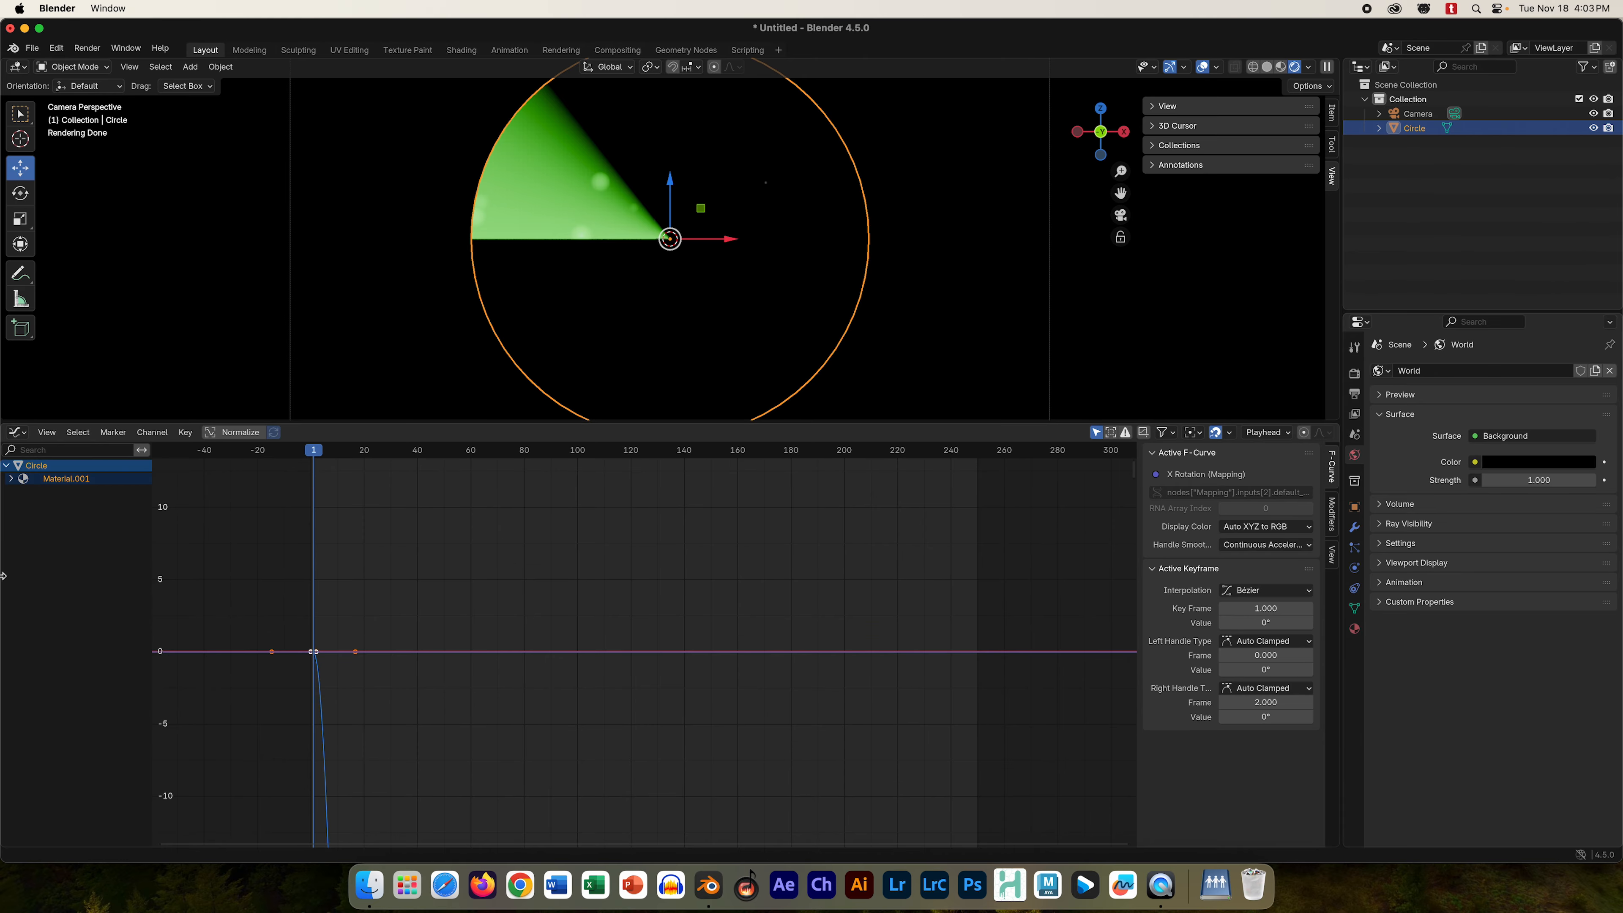
click(9, 479)
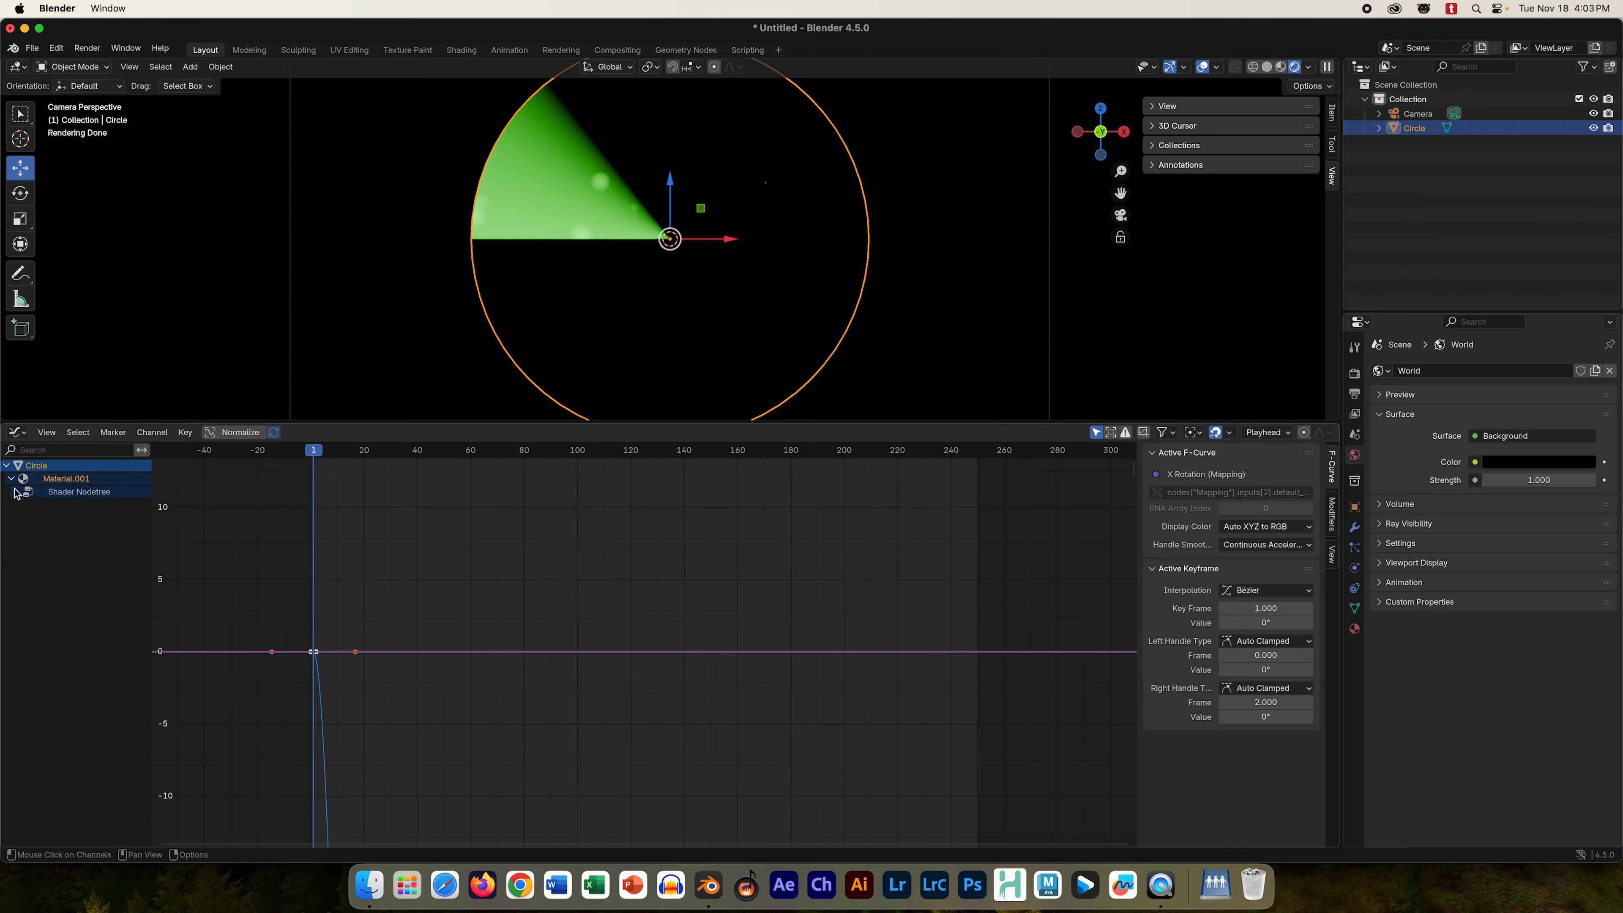
click(68, 495)
click(15, 492)
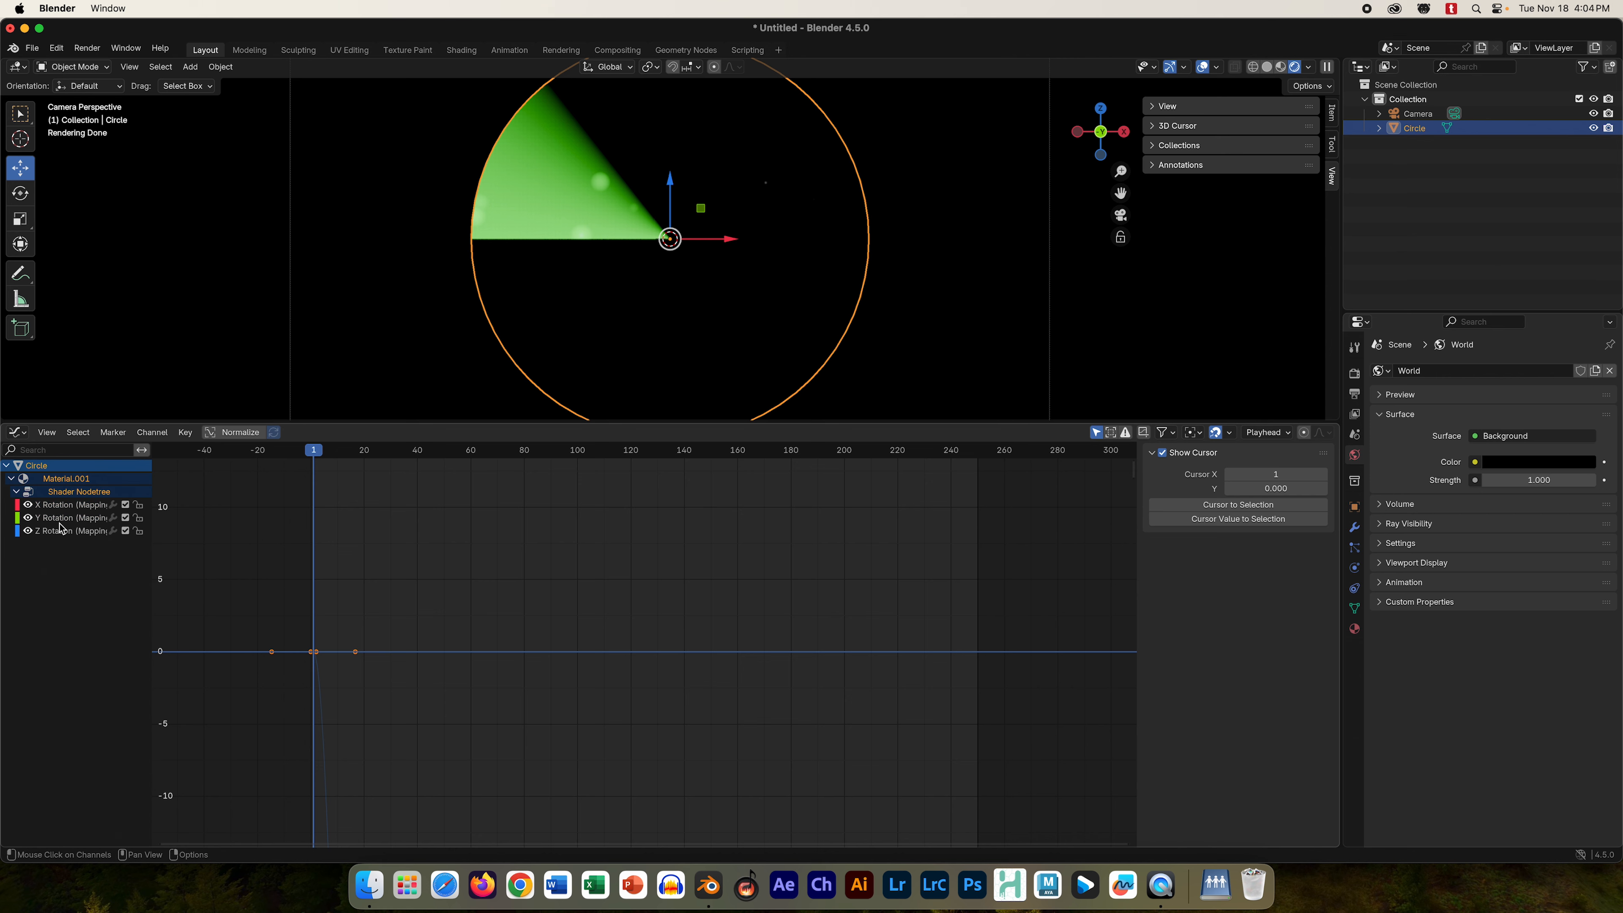
click(73, 533)
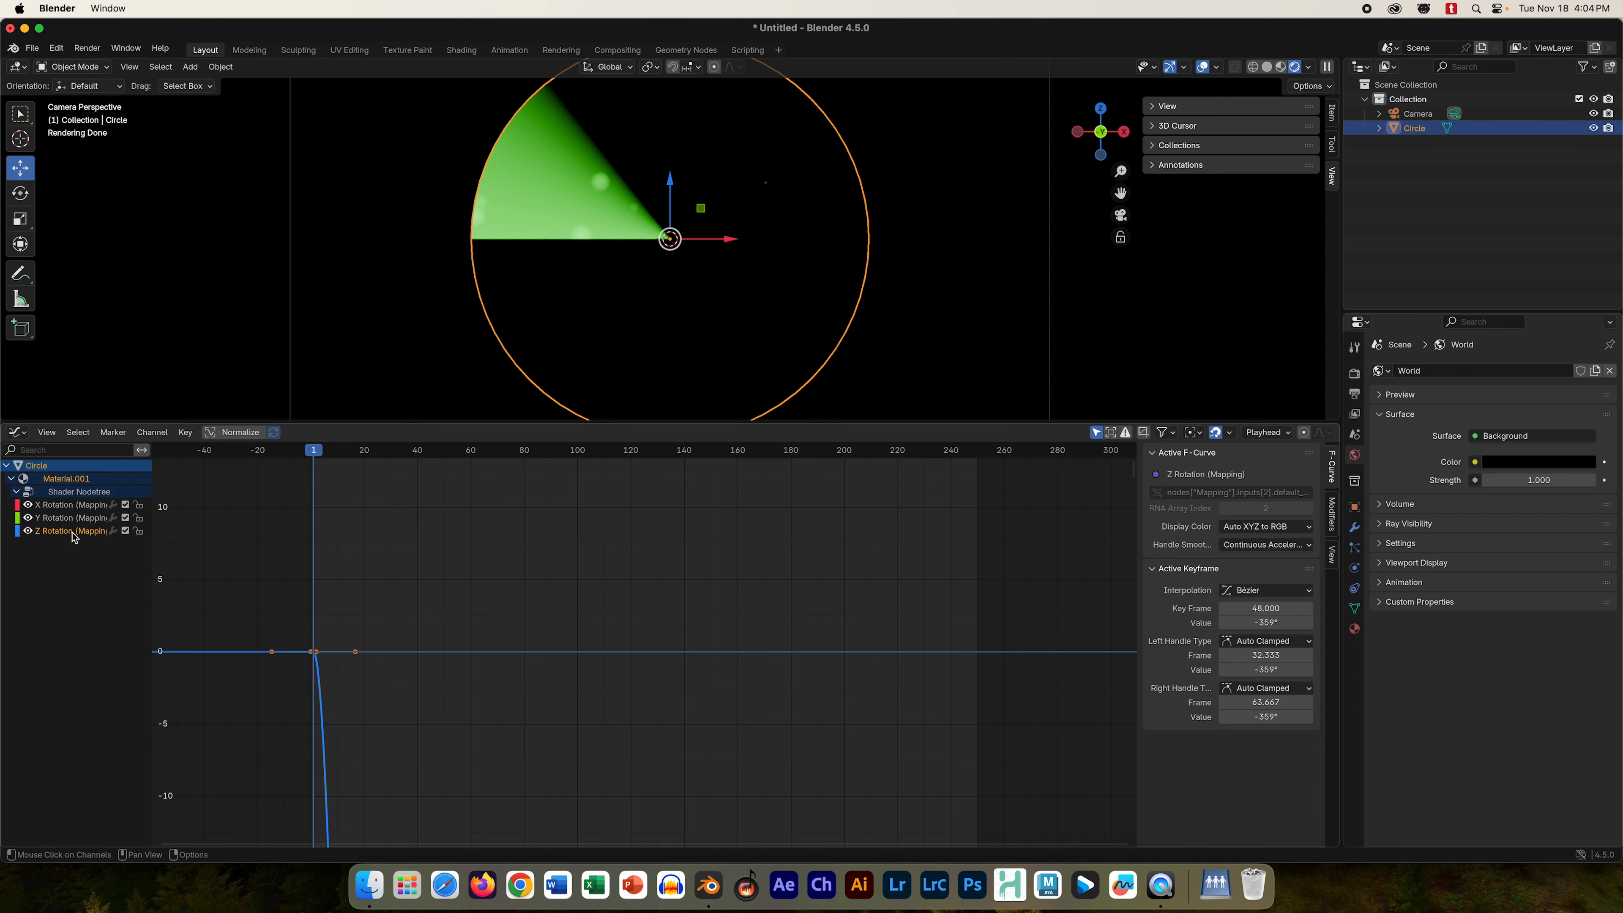
scroll(412, 709, down, 8)
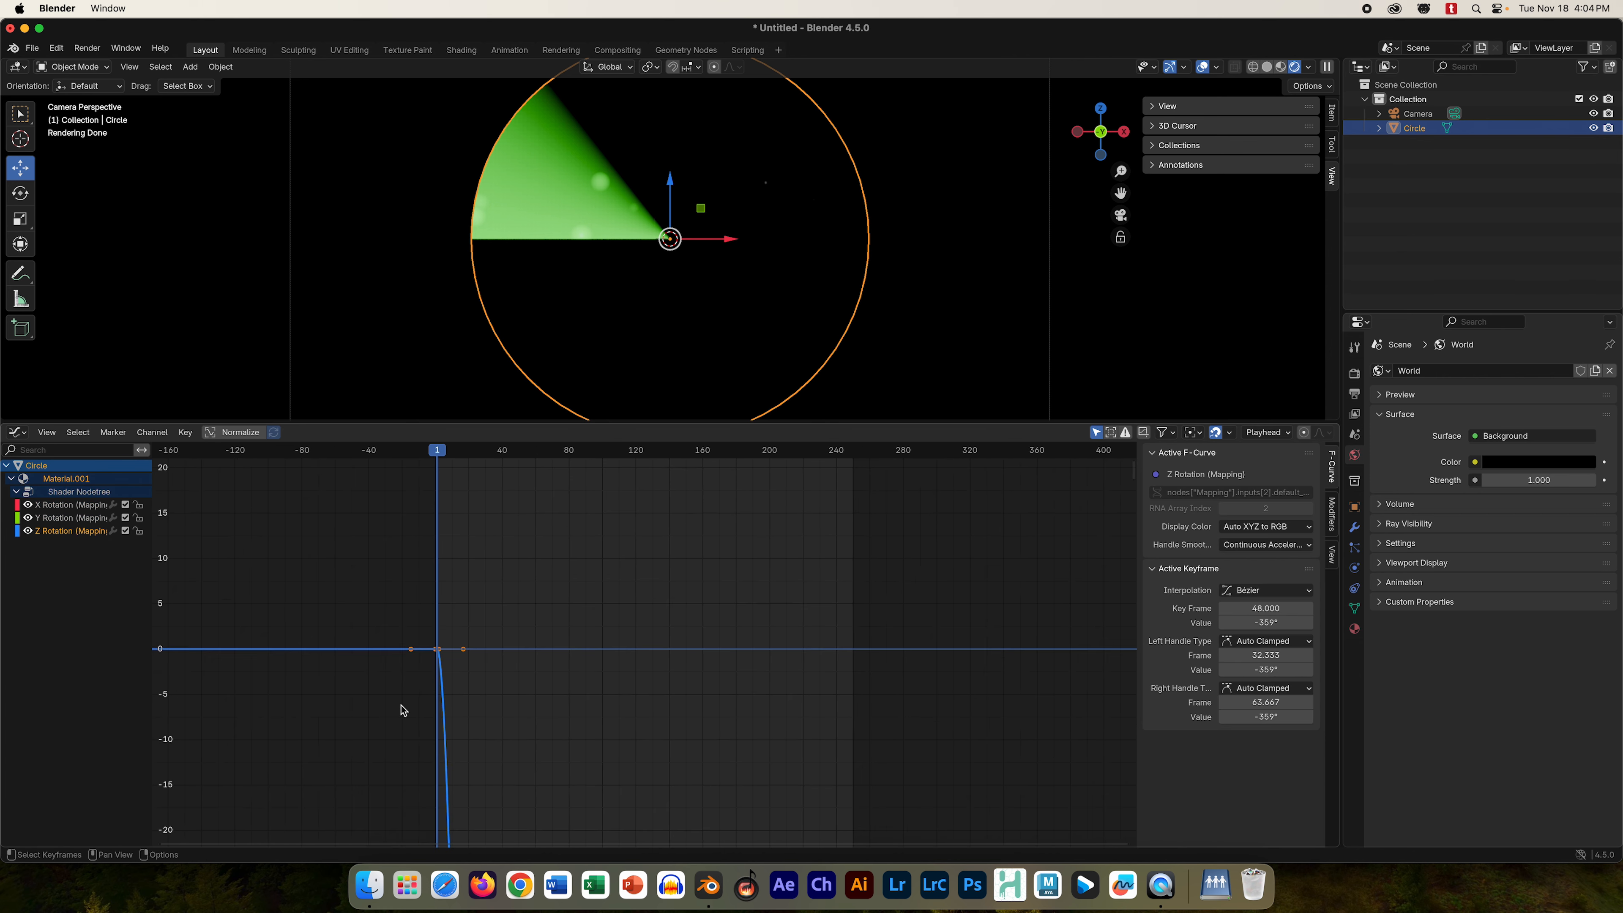
scroll(577, 720, up, 2)
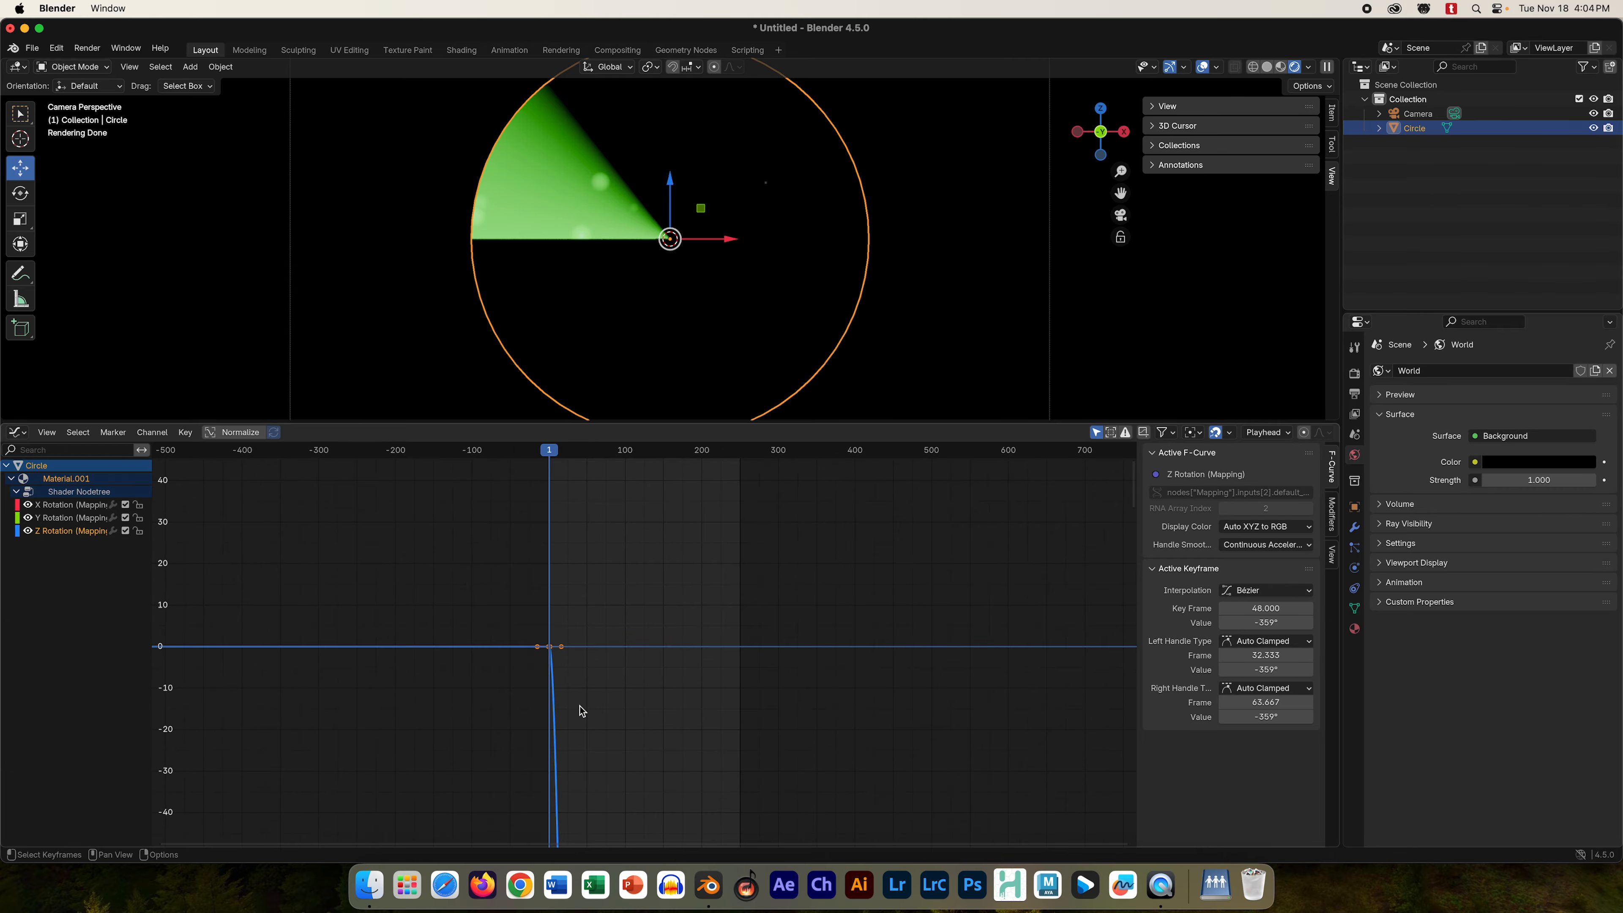
- Select the Mapping X, Y and Z Rotation curves, apply Make Cyclic extrapolation, and scrub to frame 66 to check the loop
drag(547, 449, 558, 456)
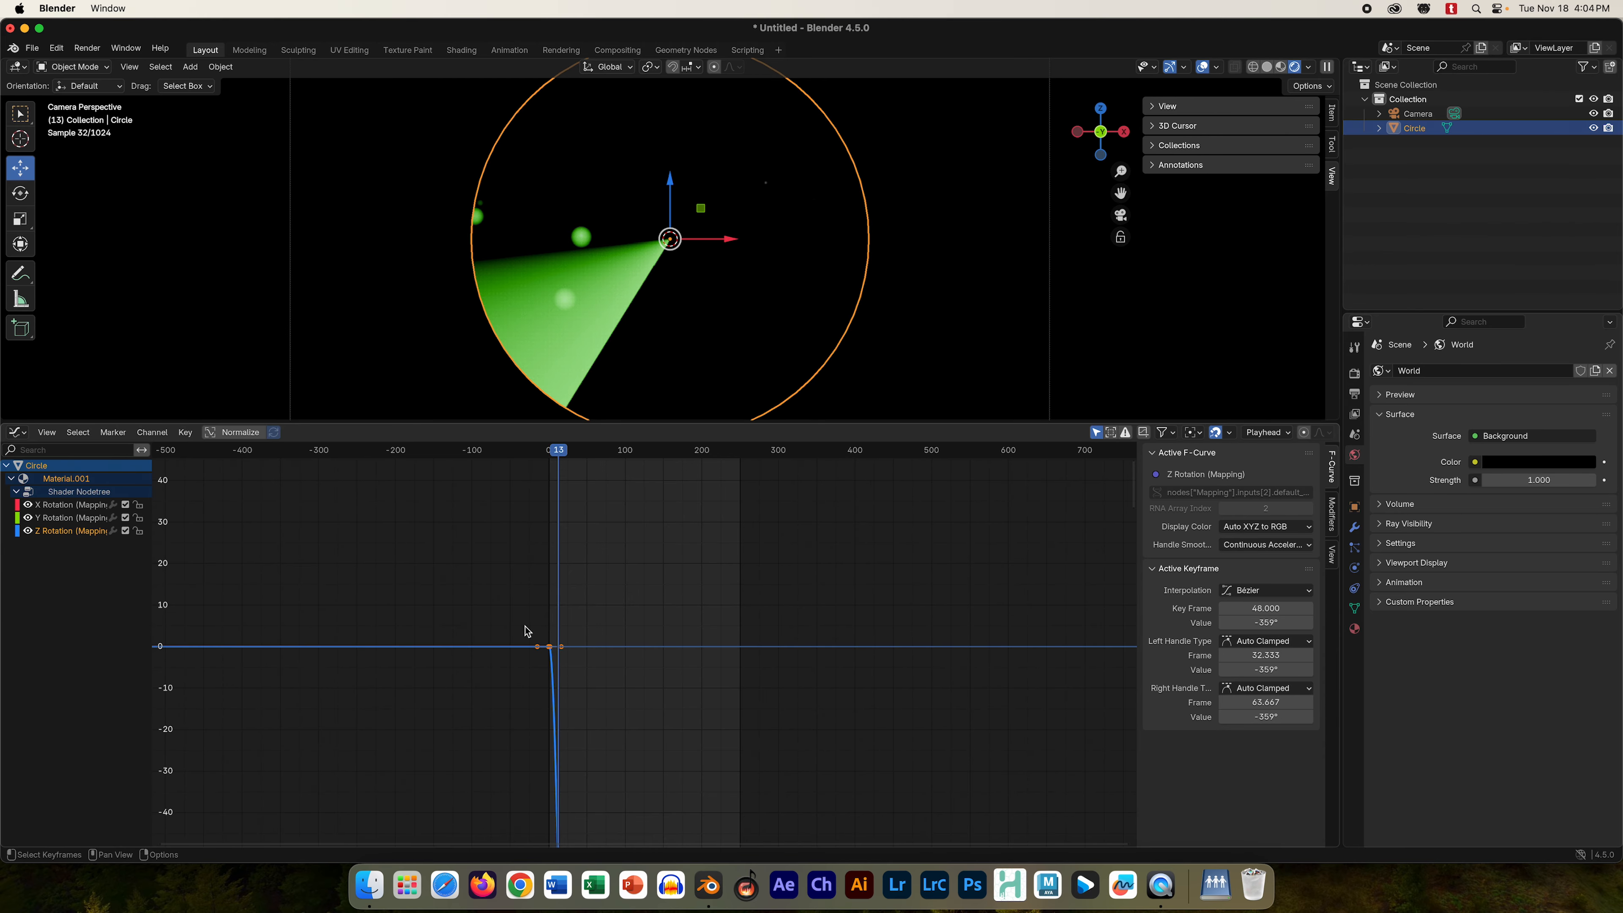
drag(487, 598, 604, 713)
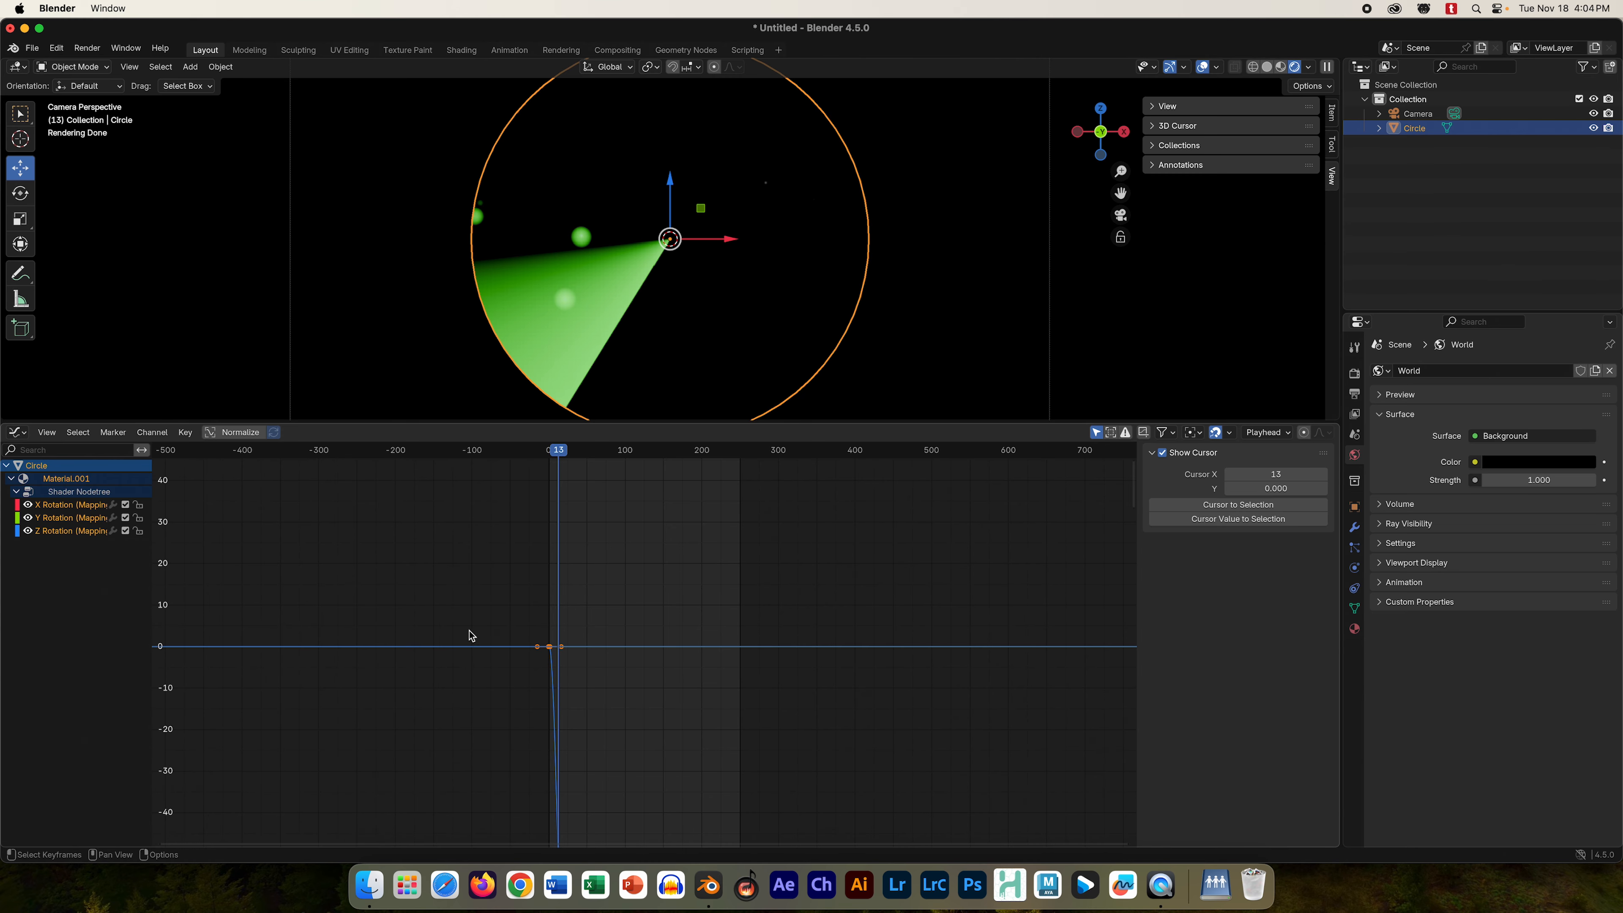
click(491, 586)
drag(508, 598, 639, 703)
key(shift+e)
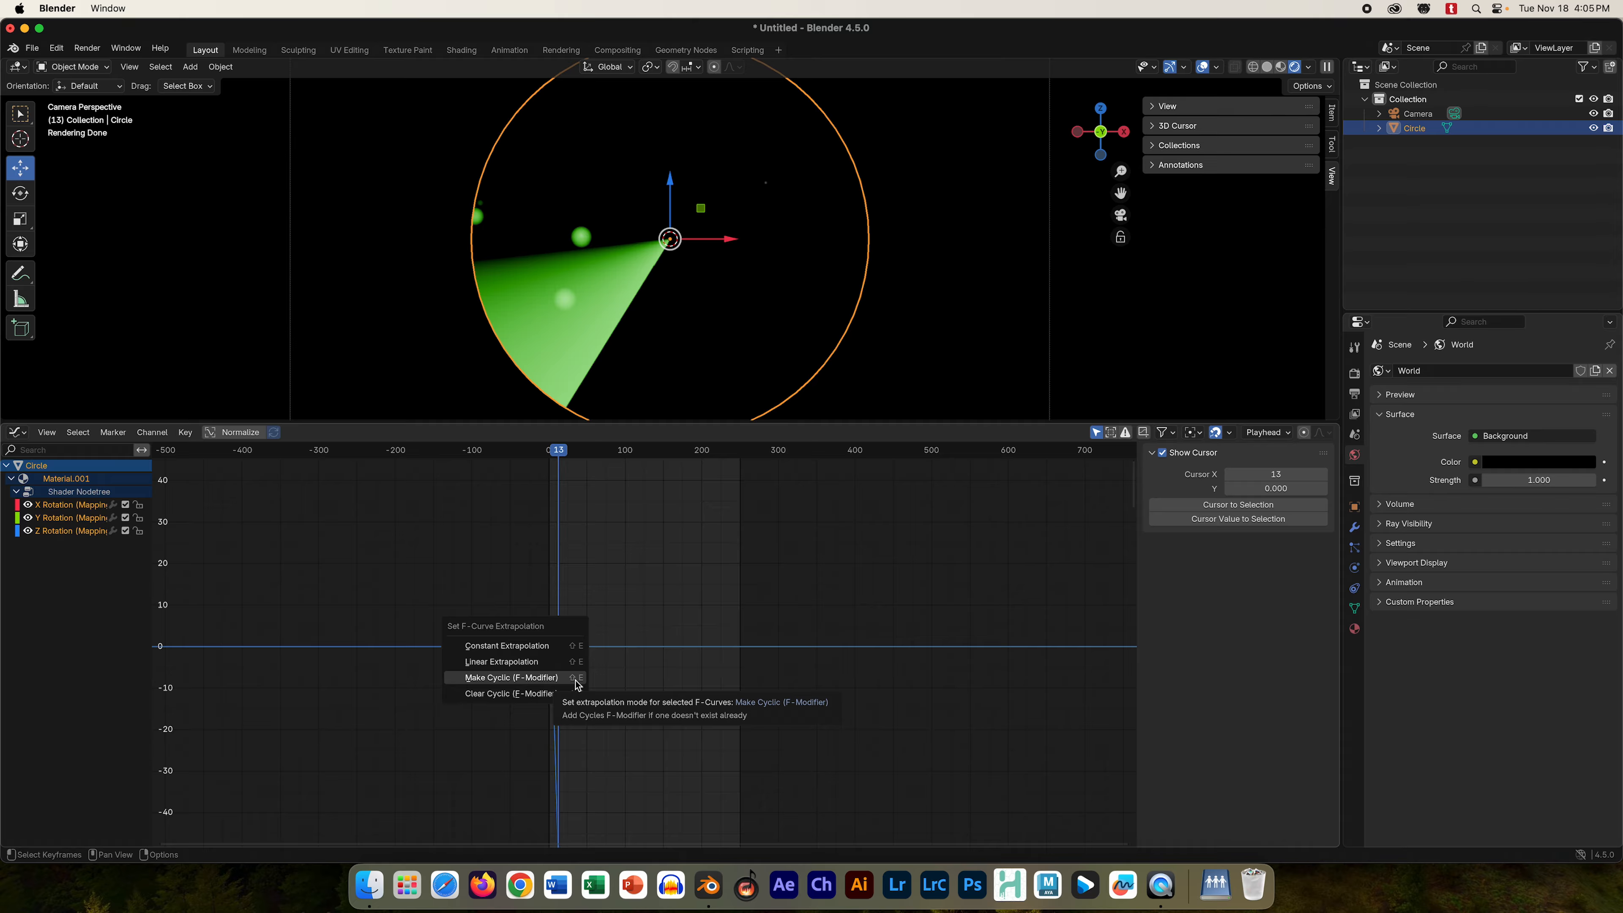
click(511, 677)
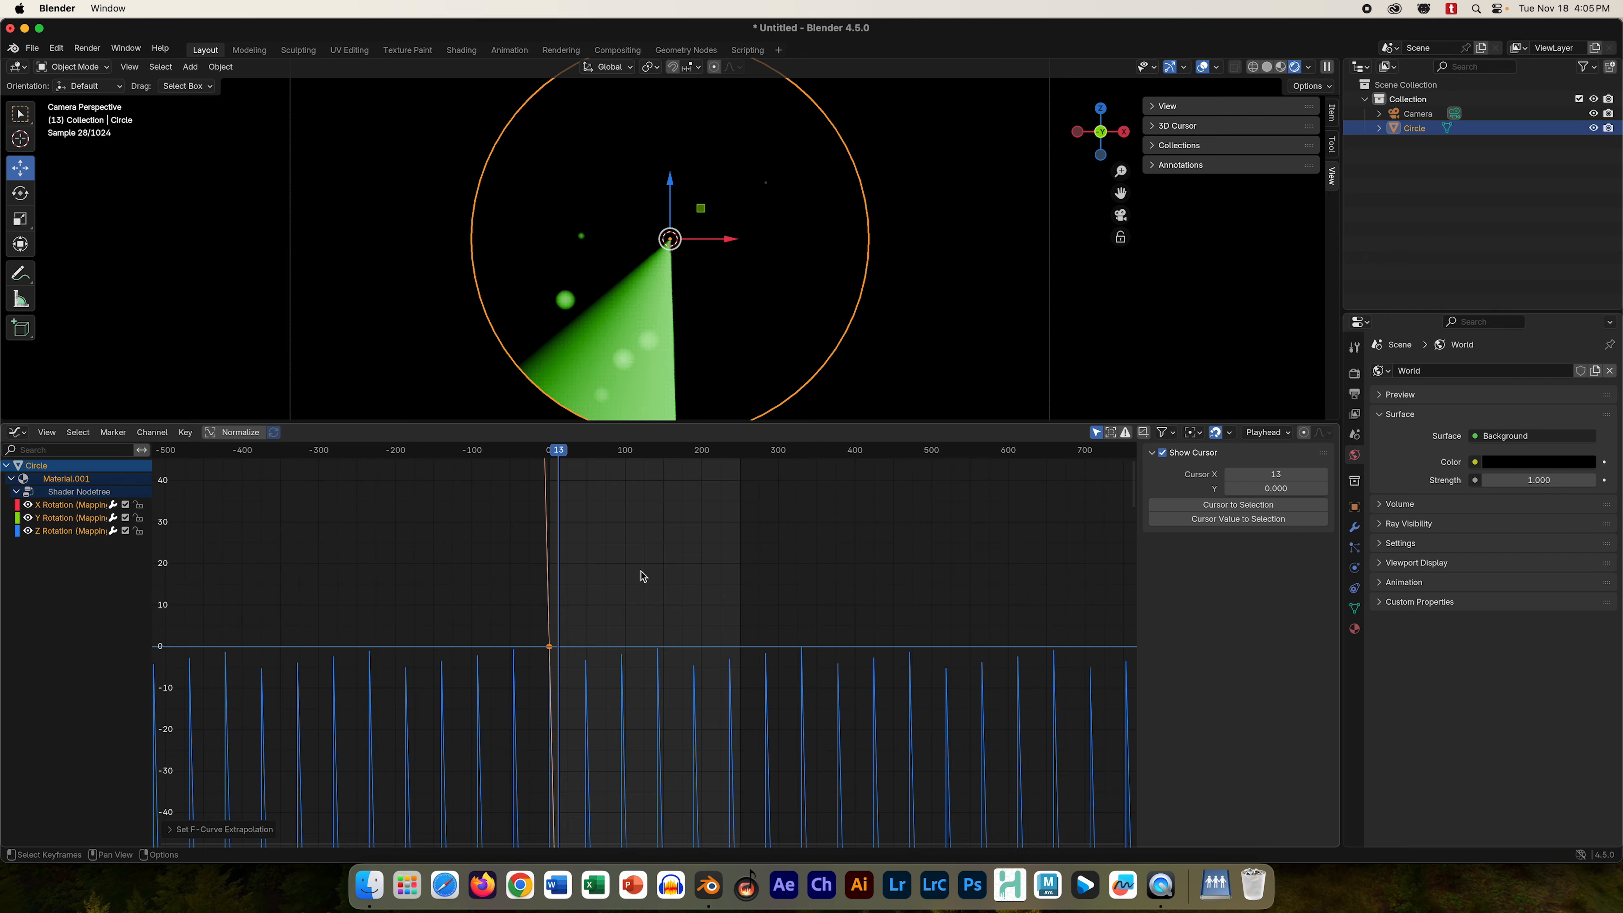
drag(570, 452, 599, 527)
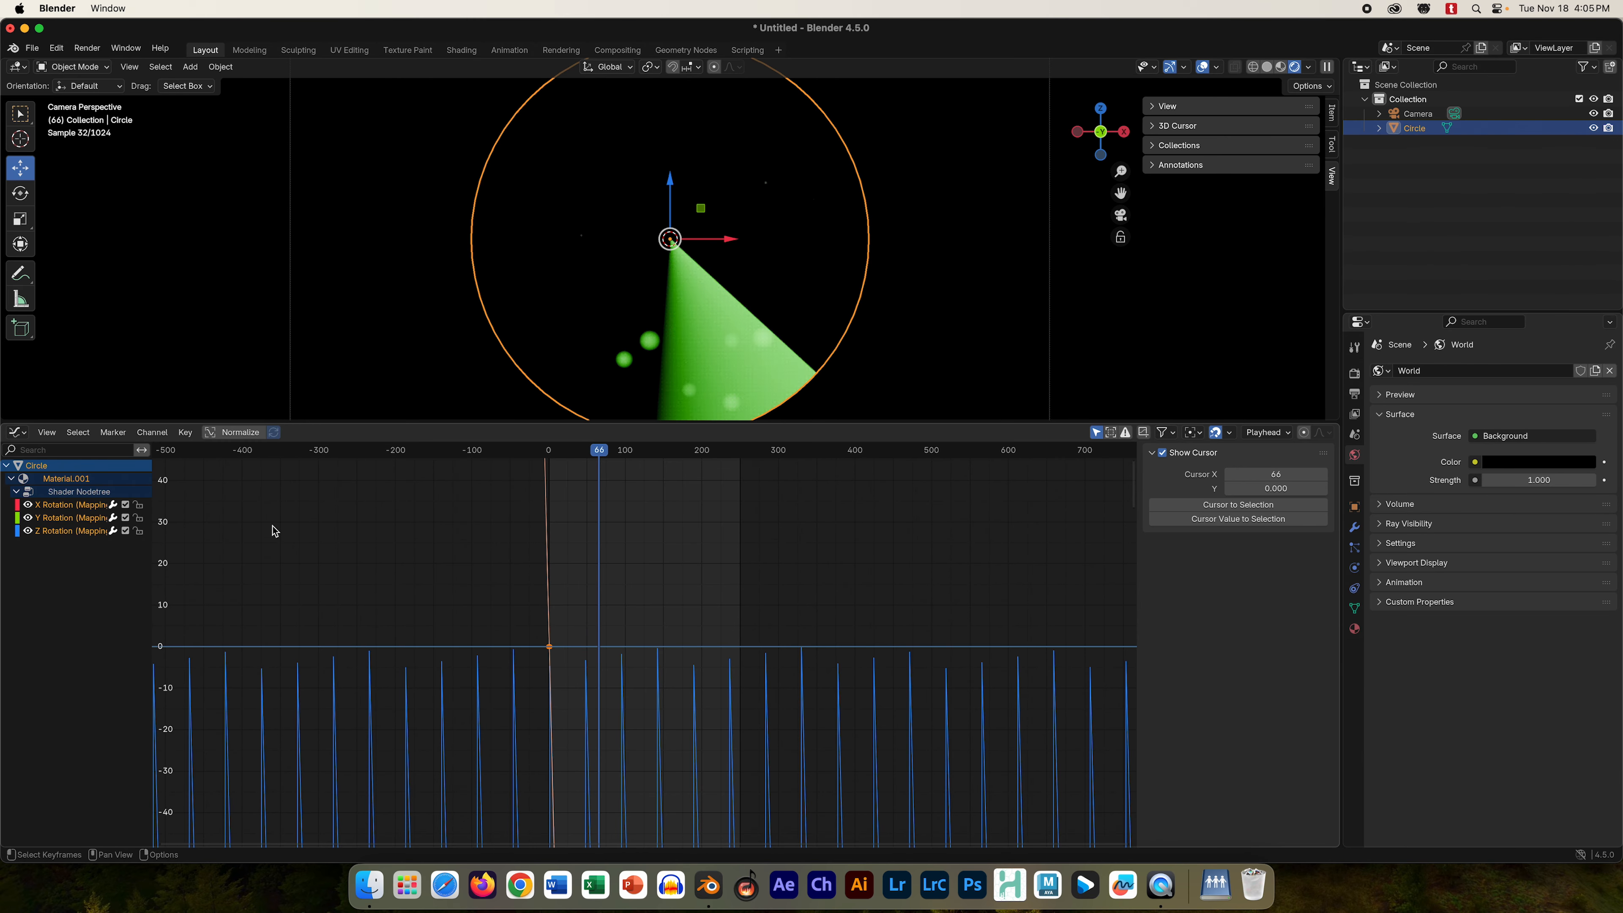
- Switch the Graph Editor area back to the Timeline, reduce its height and return to frame 1
click(17, 433)
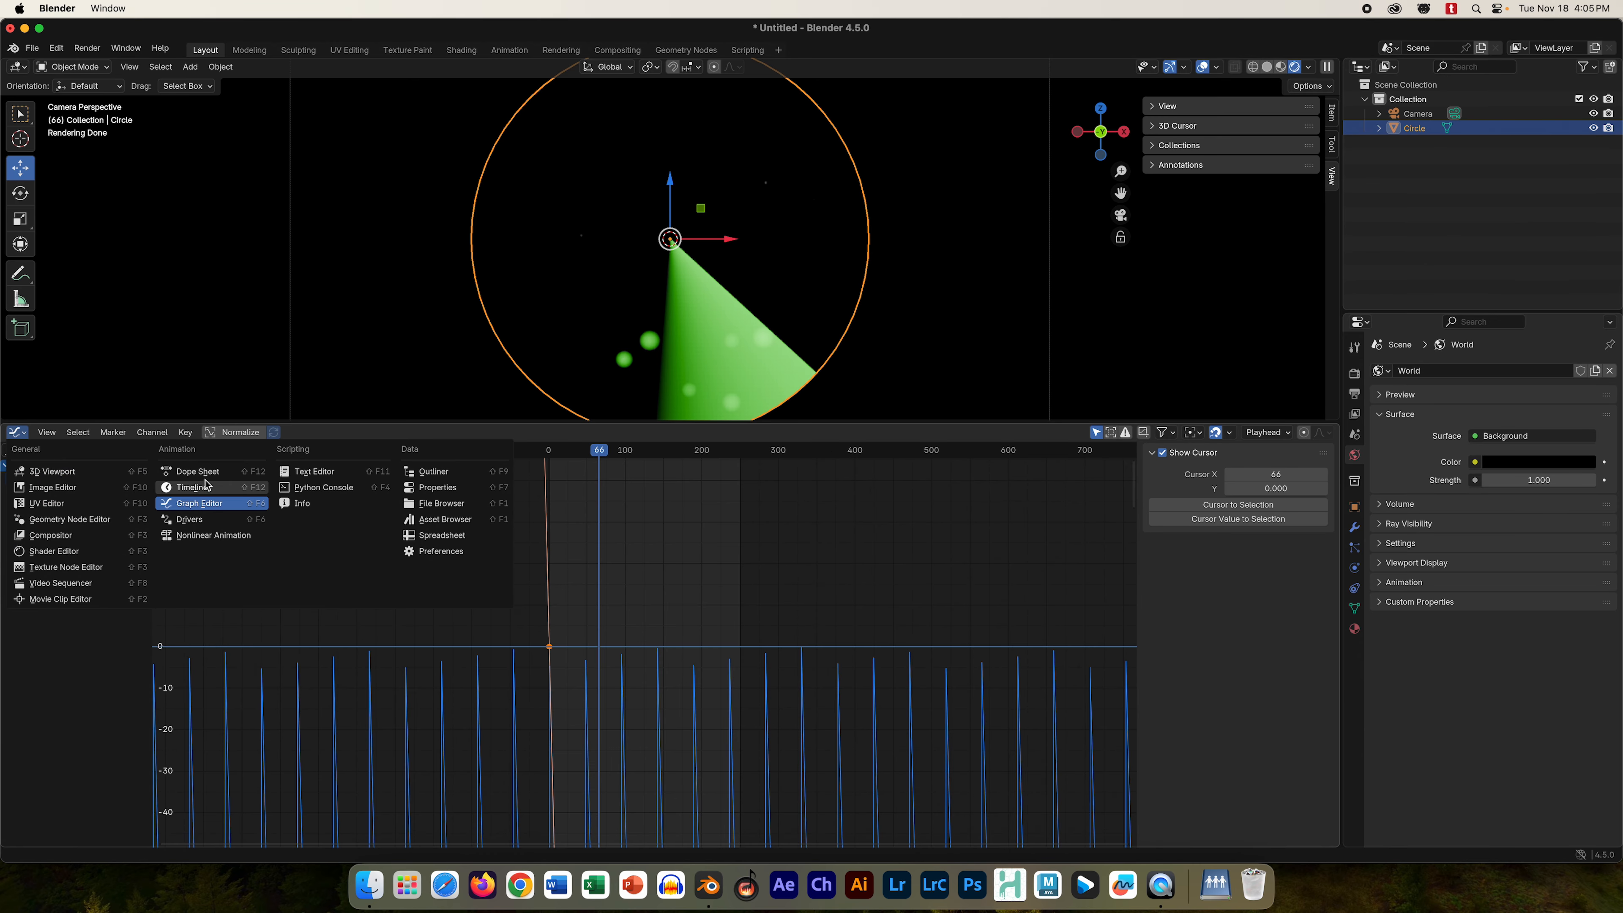
click(195, 489)
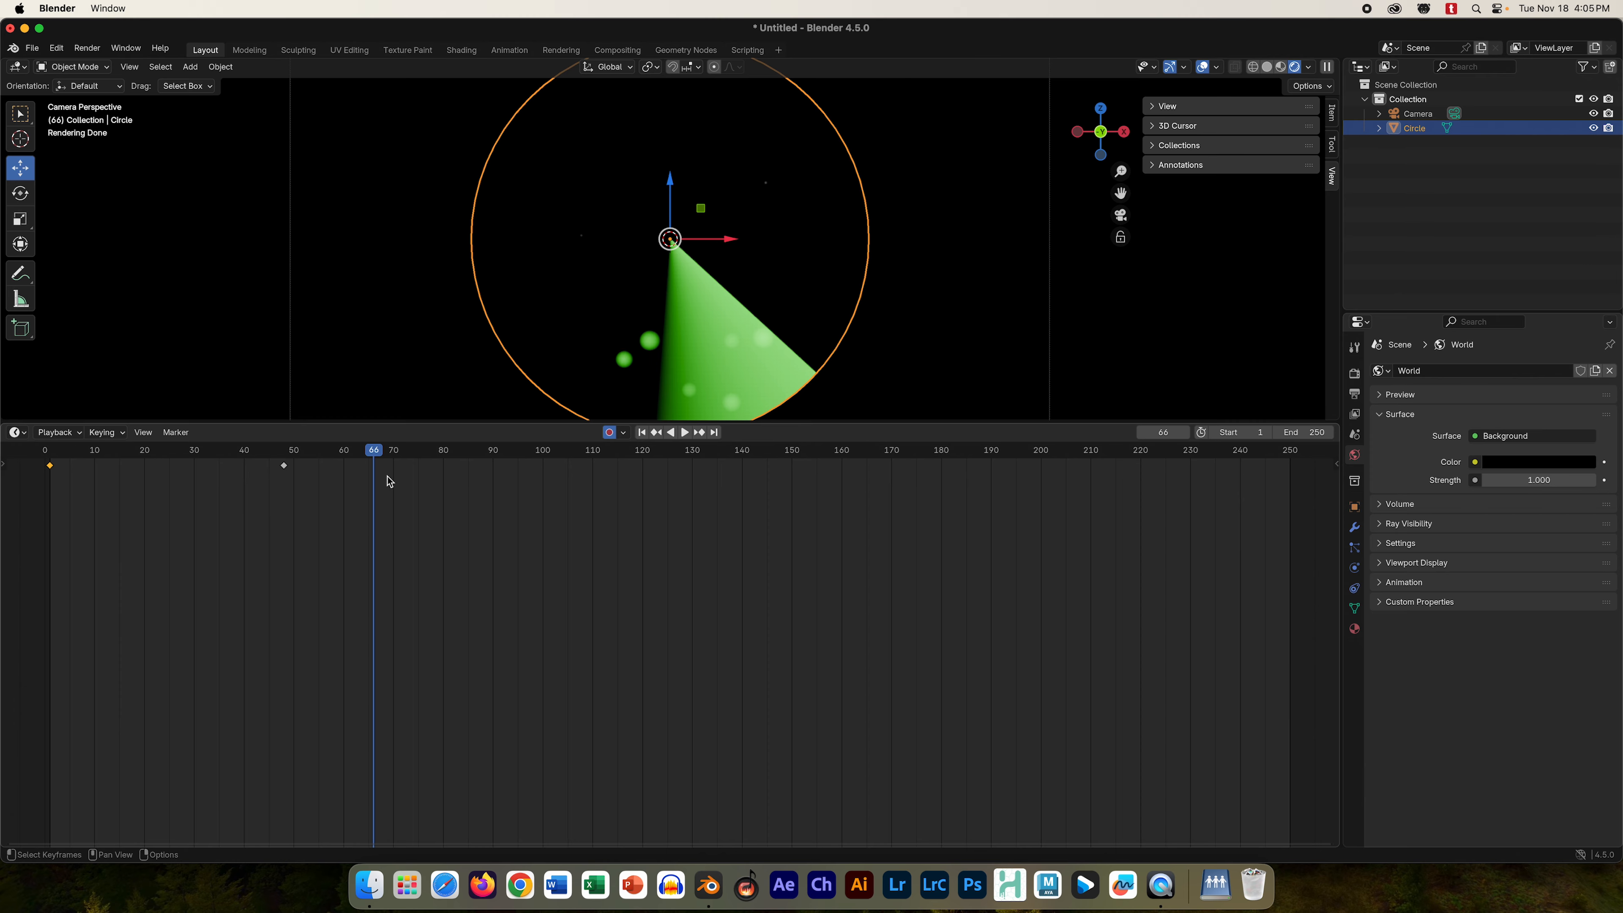
drag(307, 422, 55, 694)
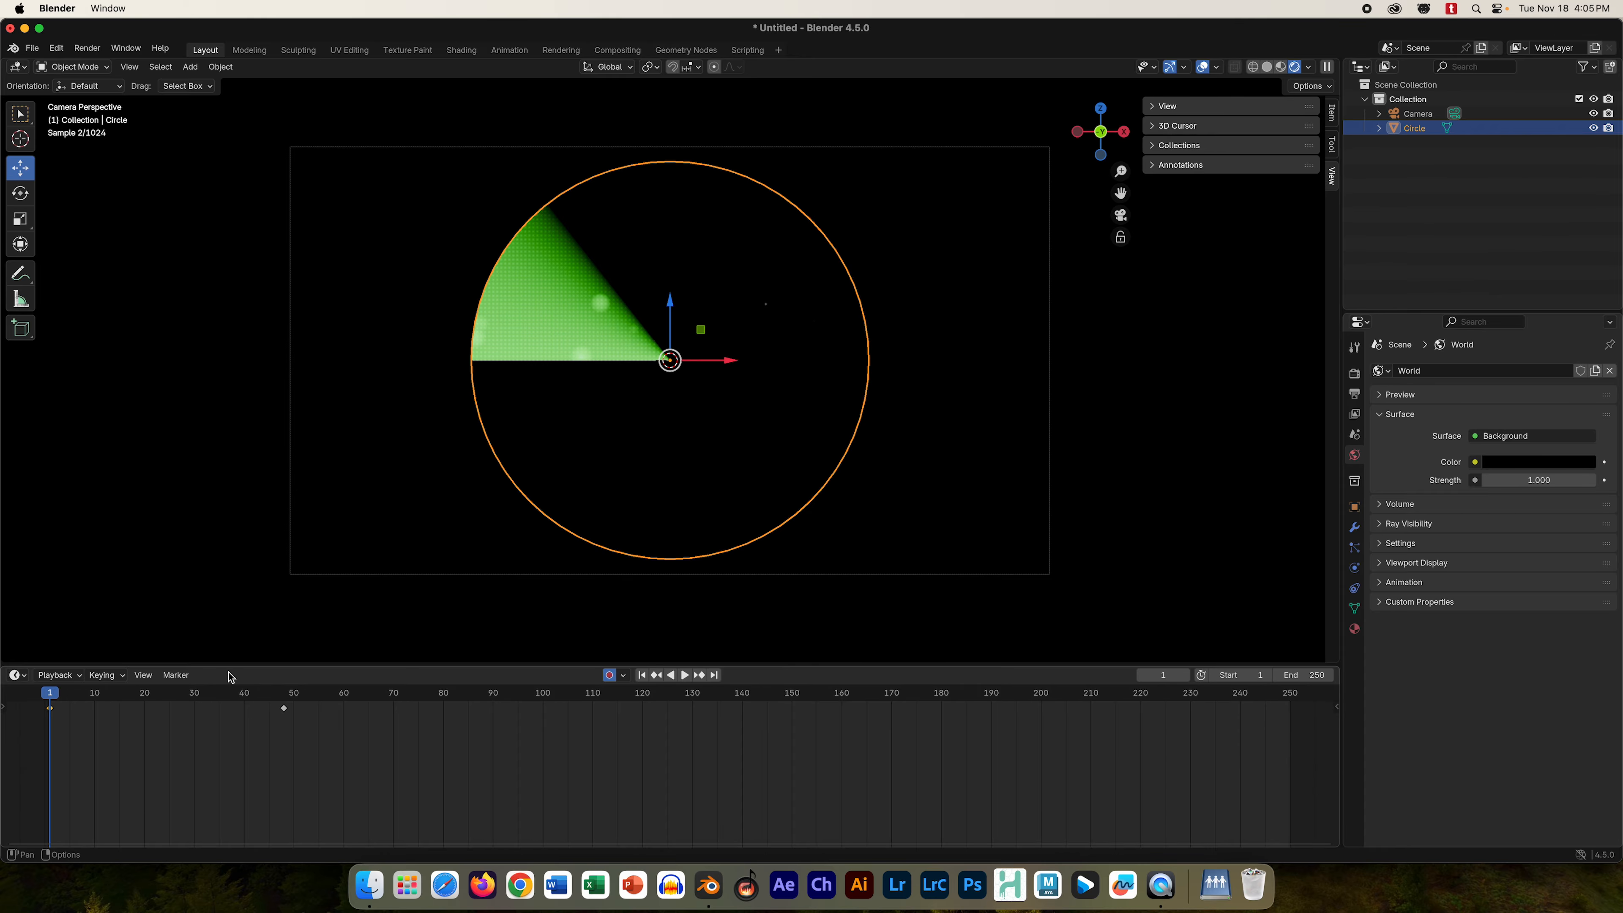
- Play and scrub the animation to compare the sweep's position at frames 1, 48 and 49, ending on frame 48
key(space)
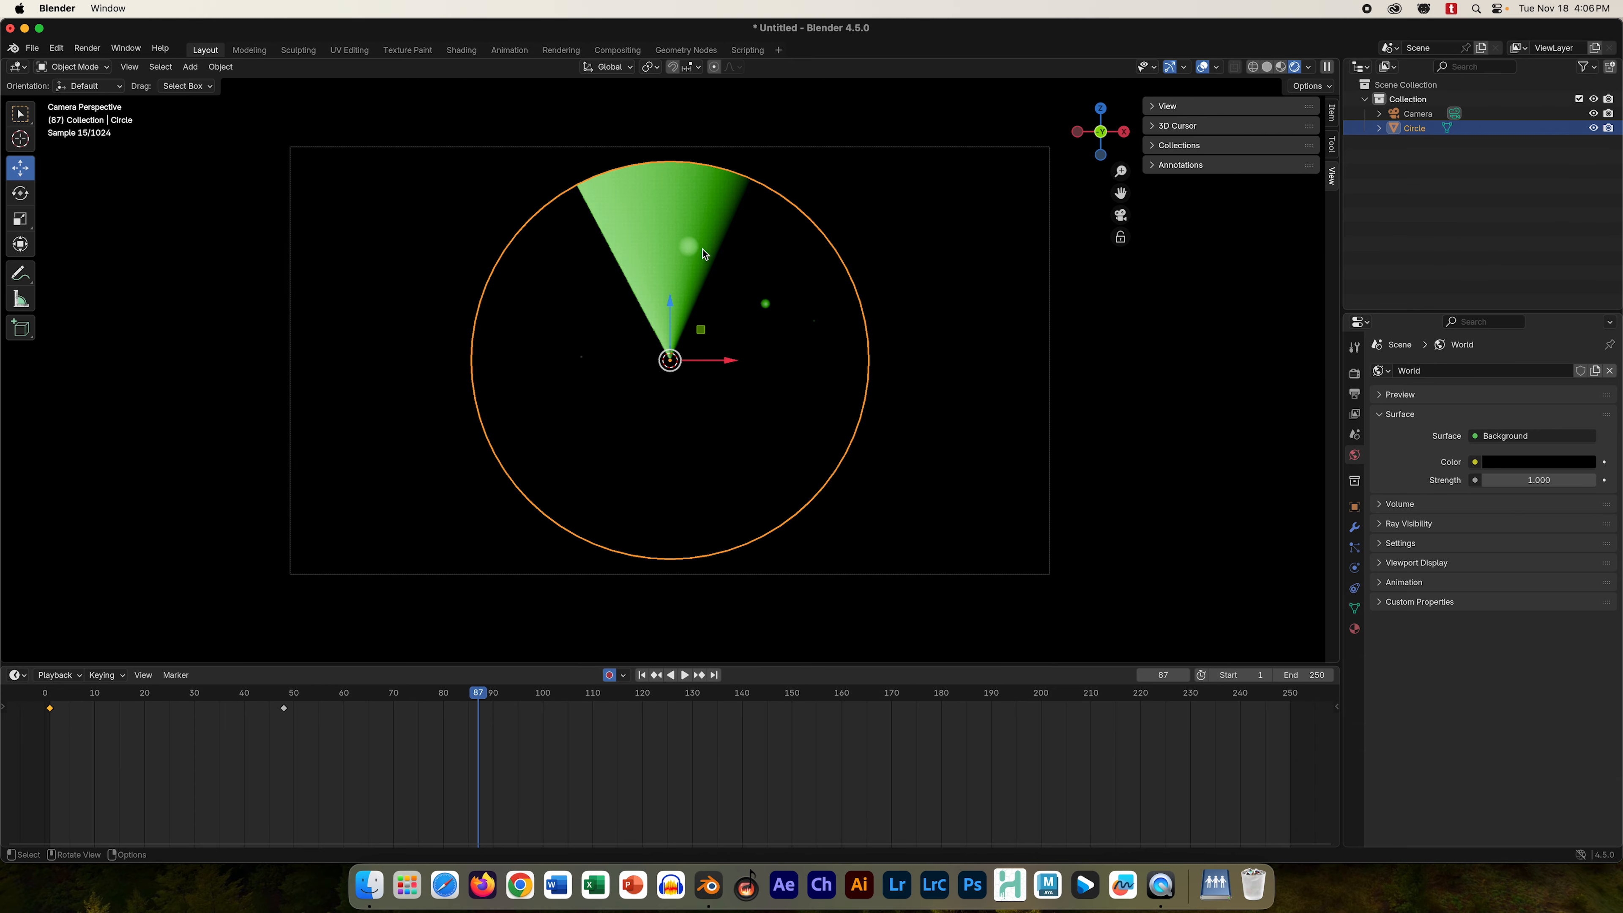
drag(473, 684, 49, 709)
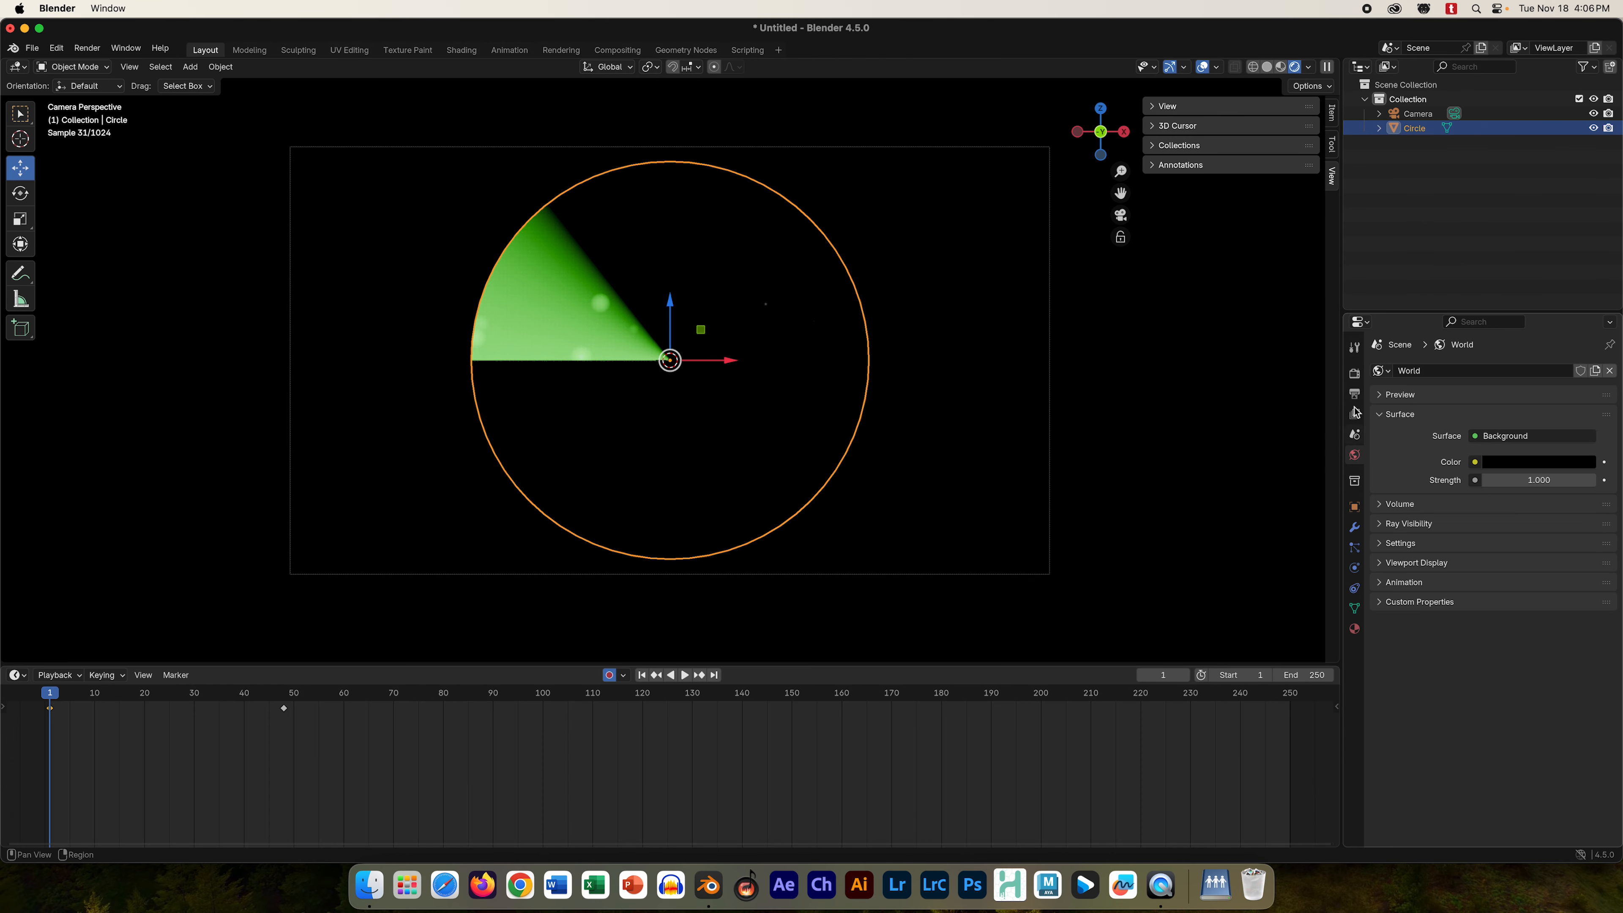
click(1354, 374)
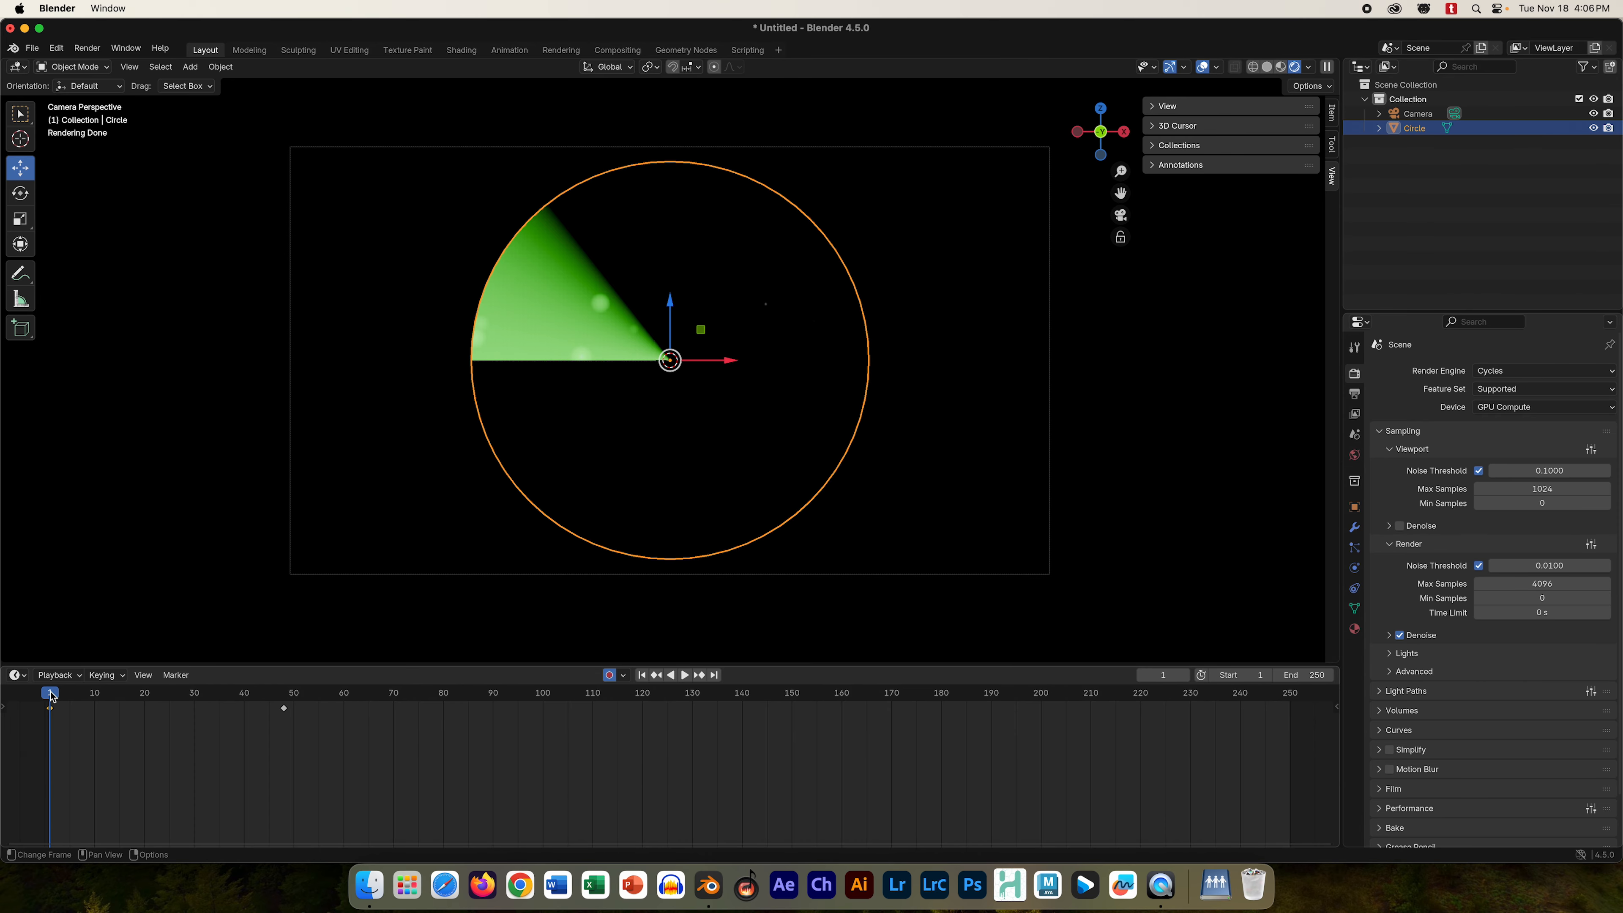
drag(52, 696, 283, 716)
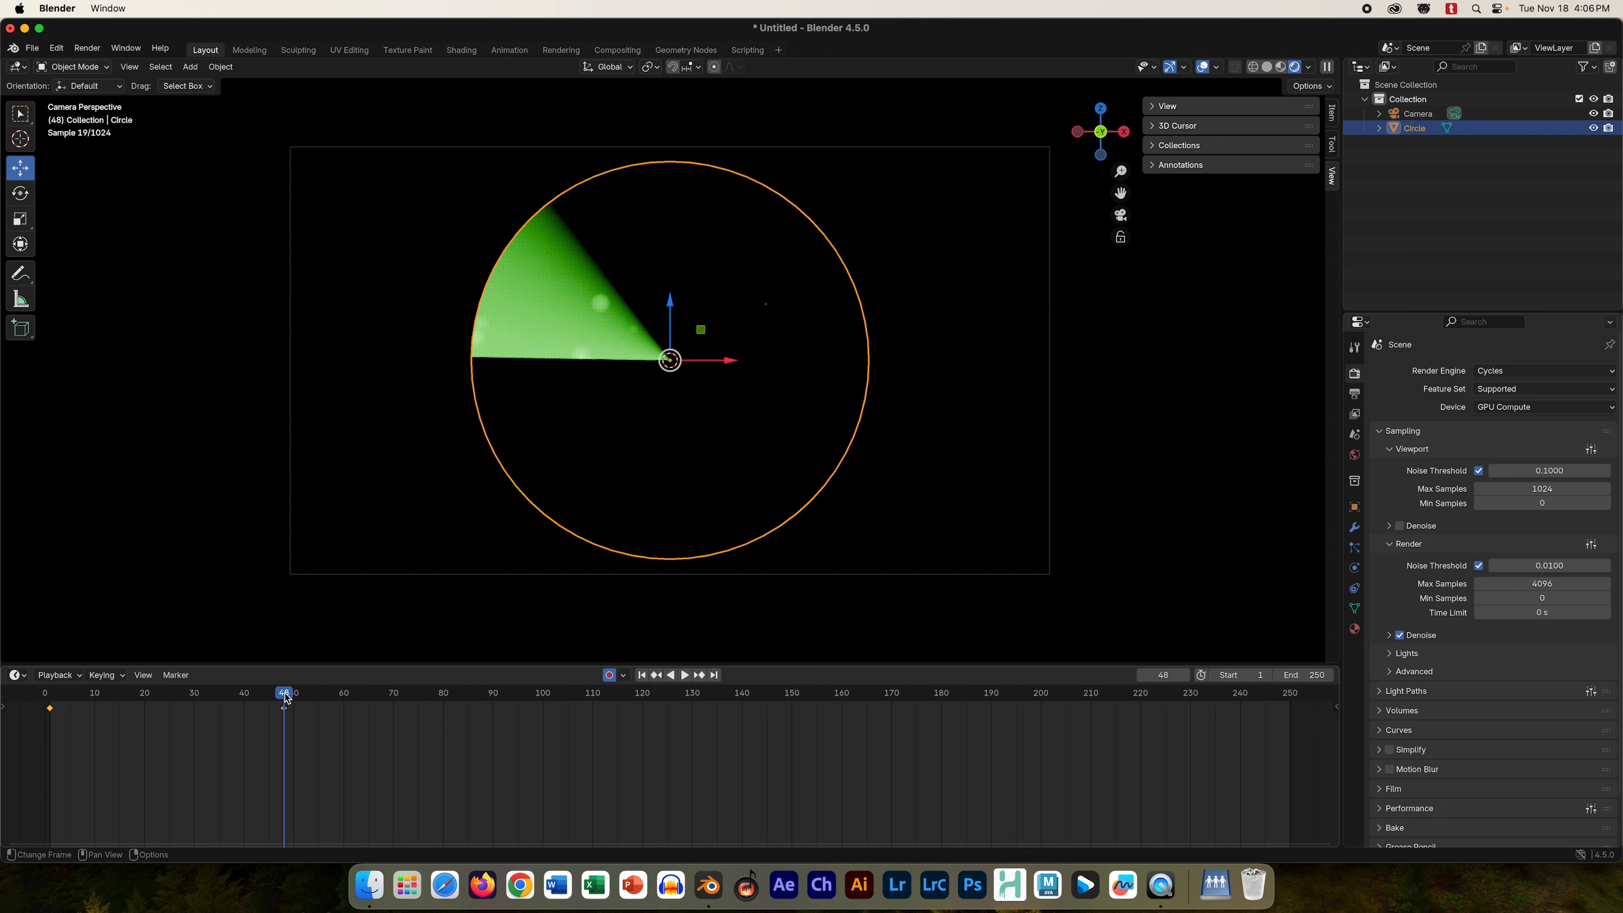
drag(286, 697, 52, 700)
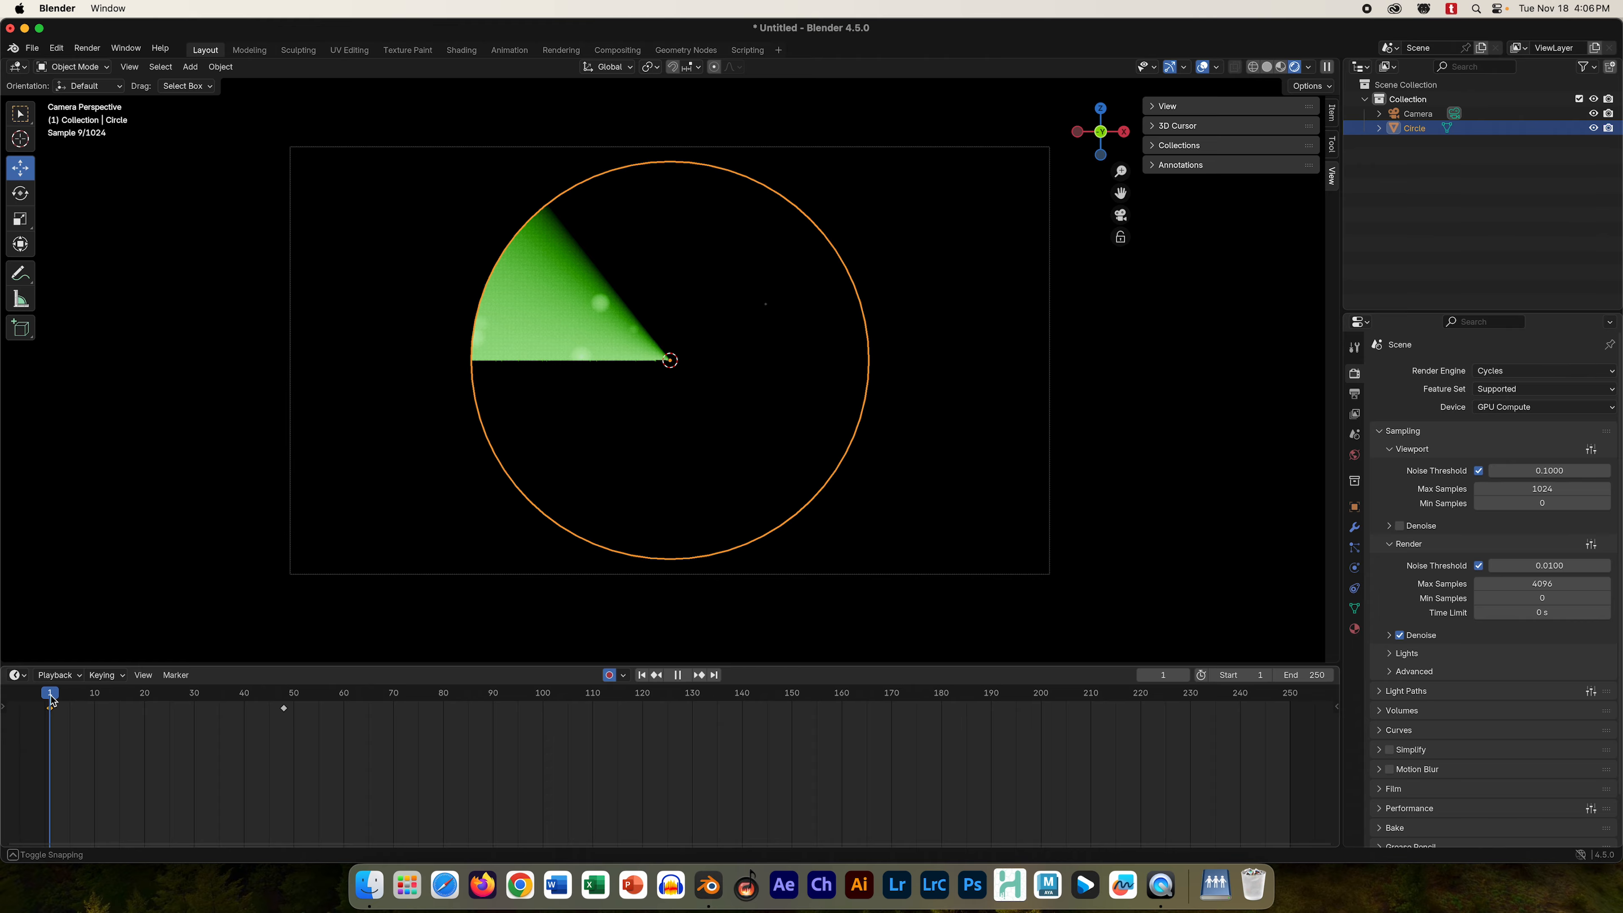
drag(53, 700, 289, 719)
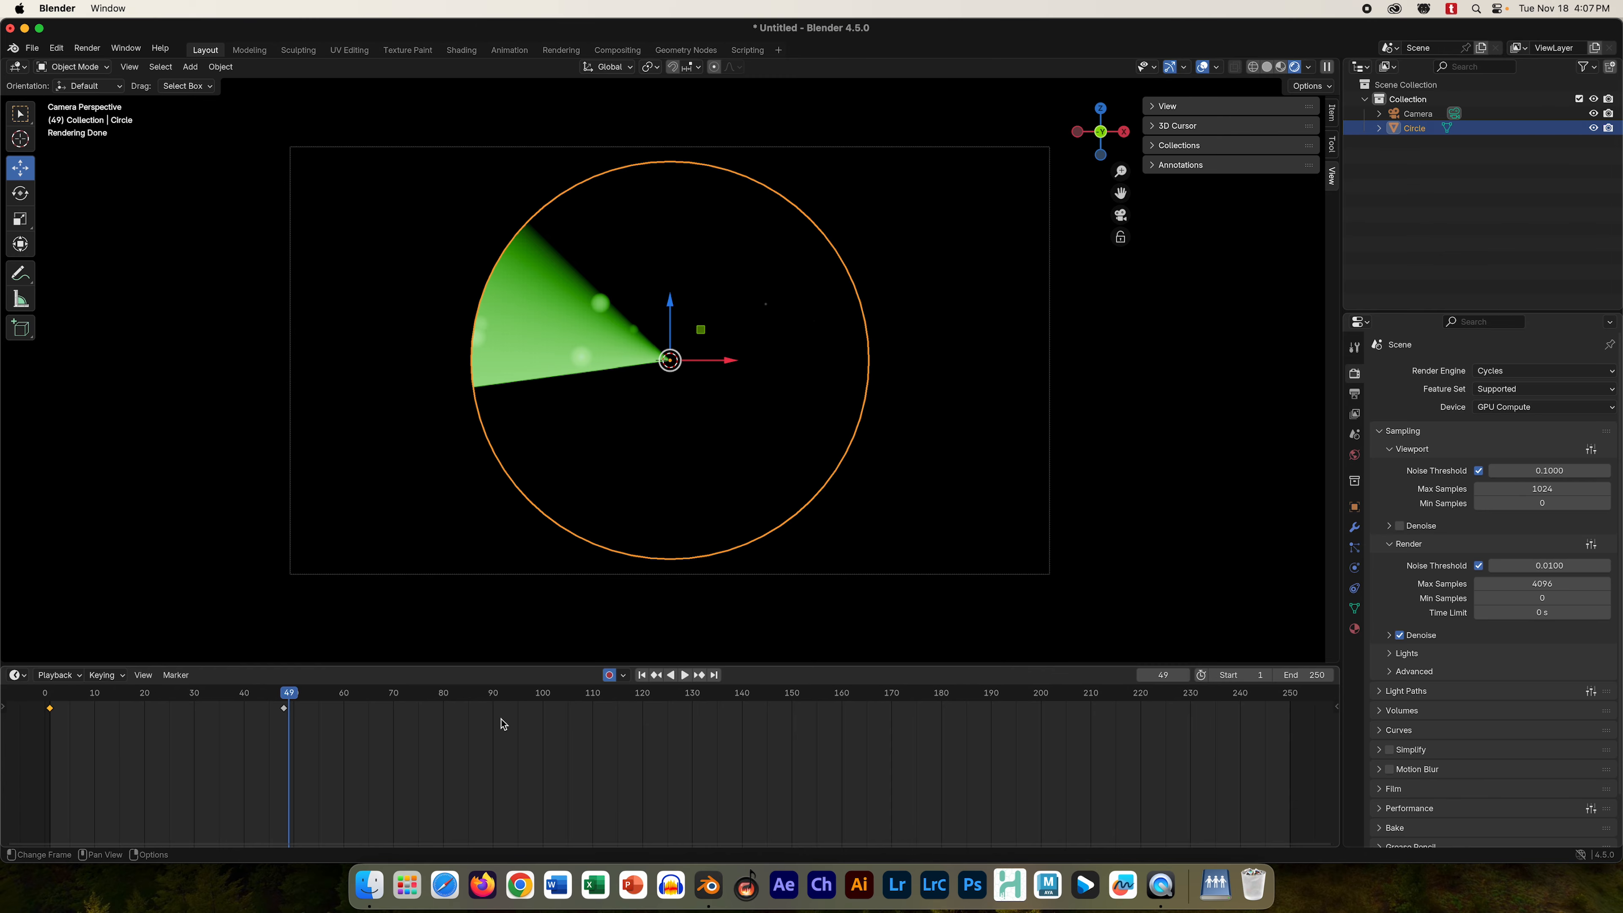
mouse_move(292, 697)
mouse_down()
mouse_move(45, 697)
mouse_move(286, 702)
mouse_up()
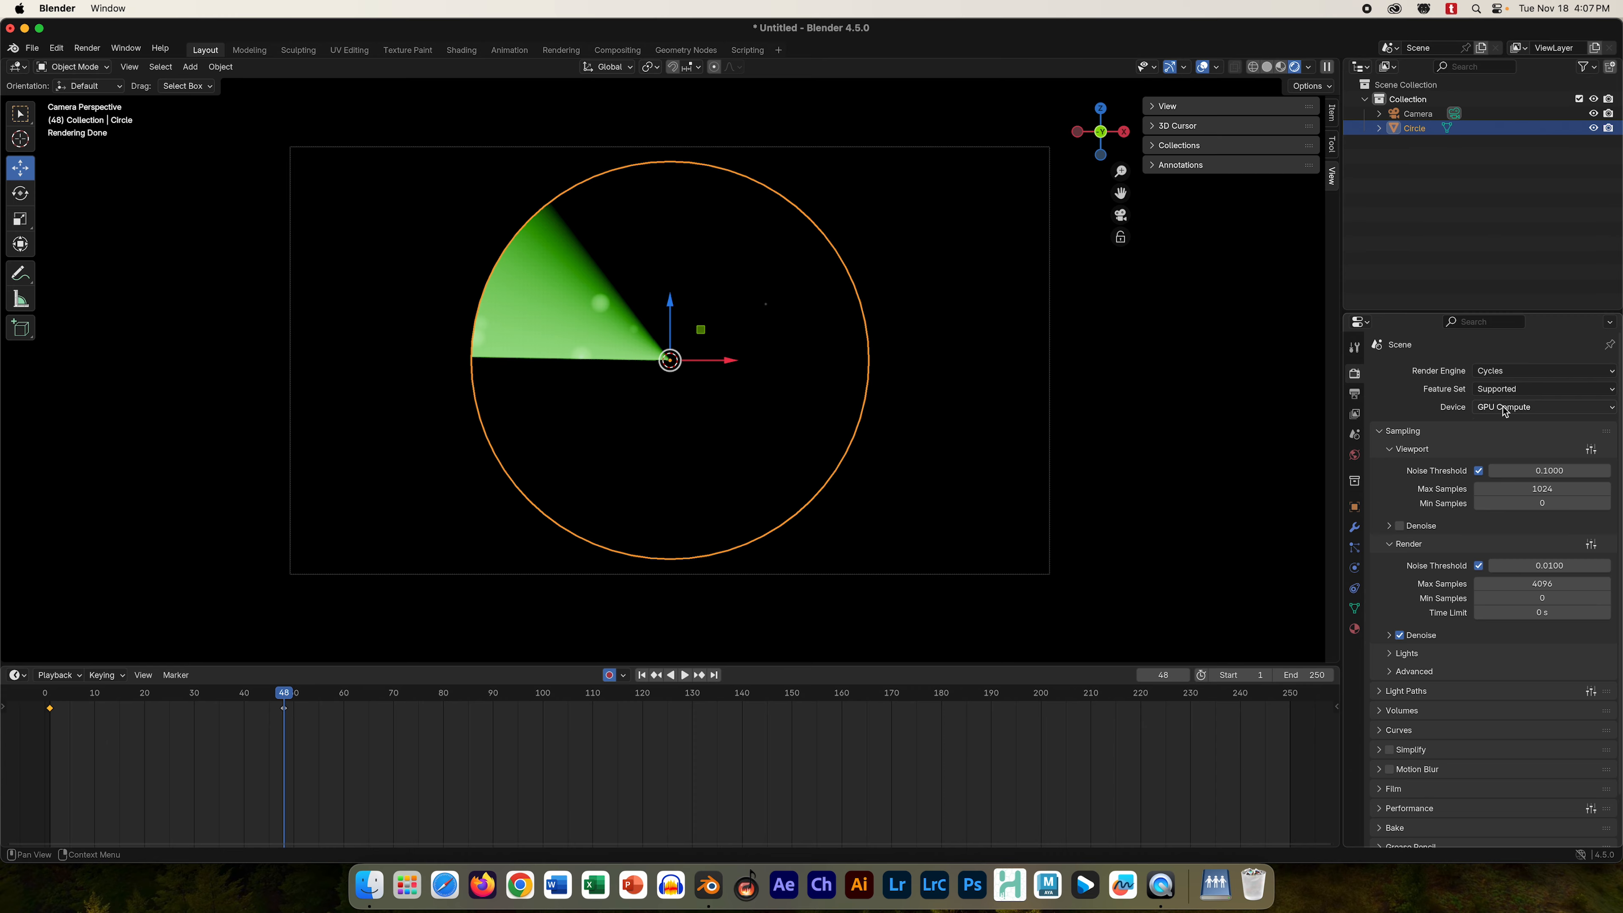
- Set the end of the output frame range to 48
click(1355, 394)
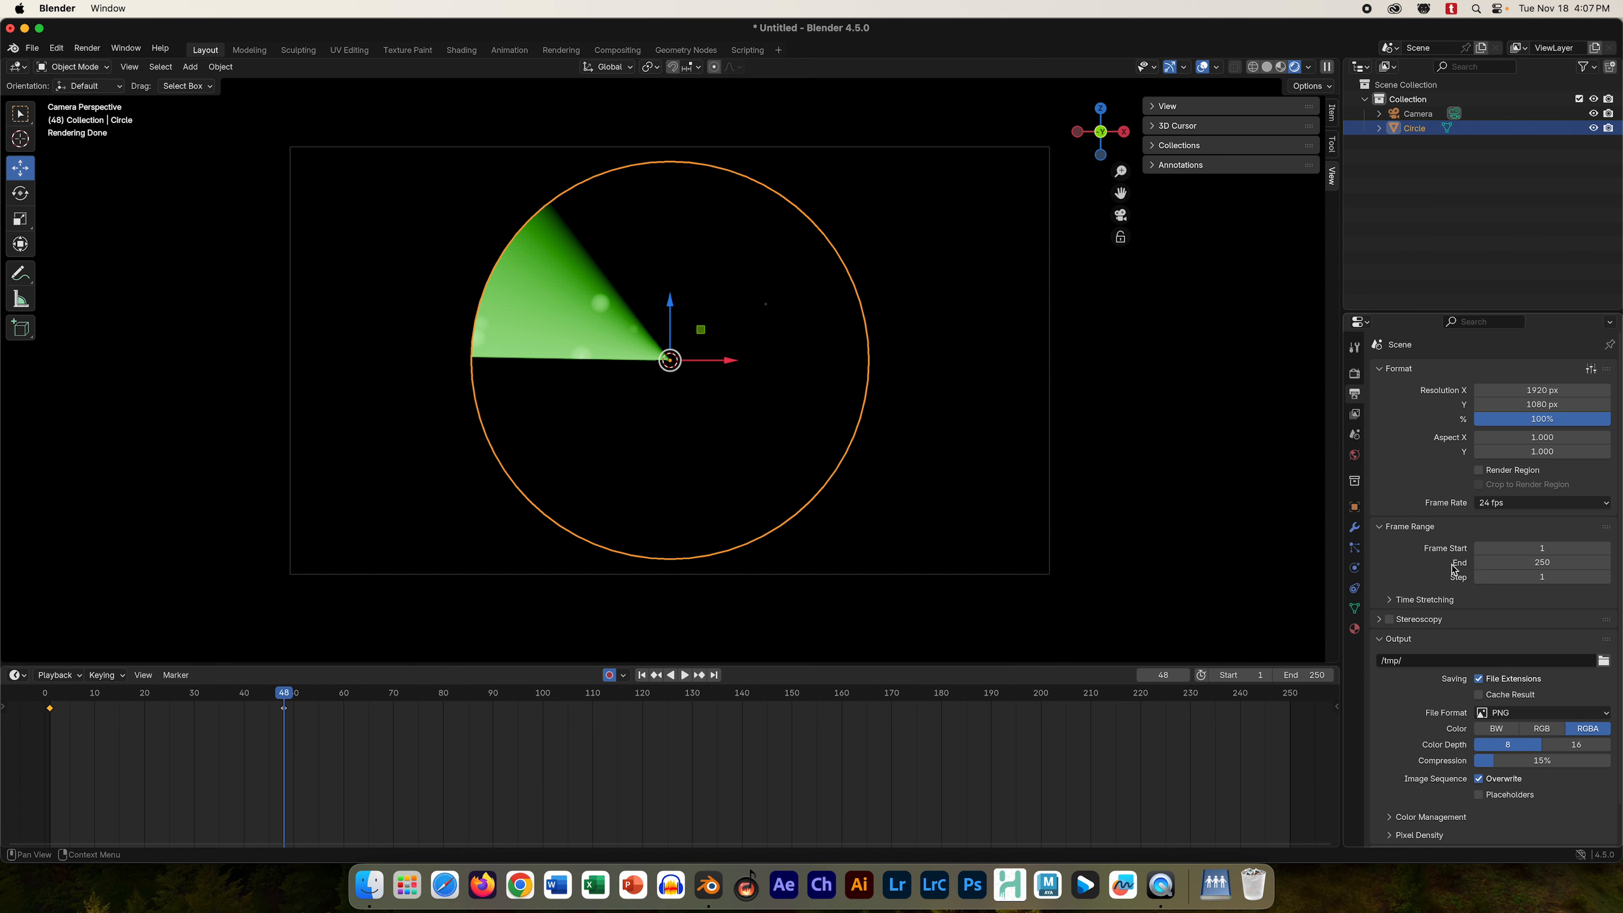
click(1551, 565)
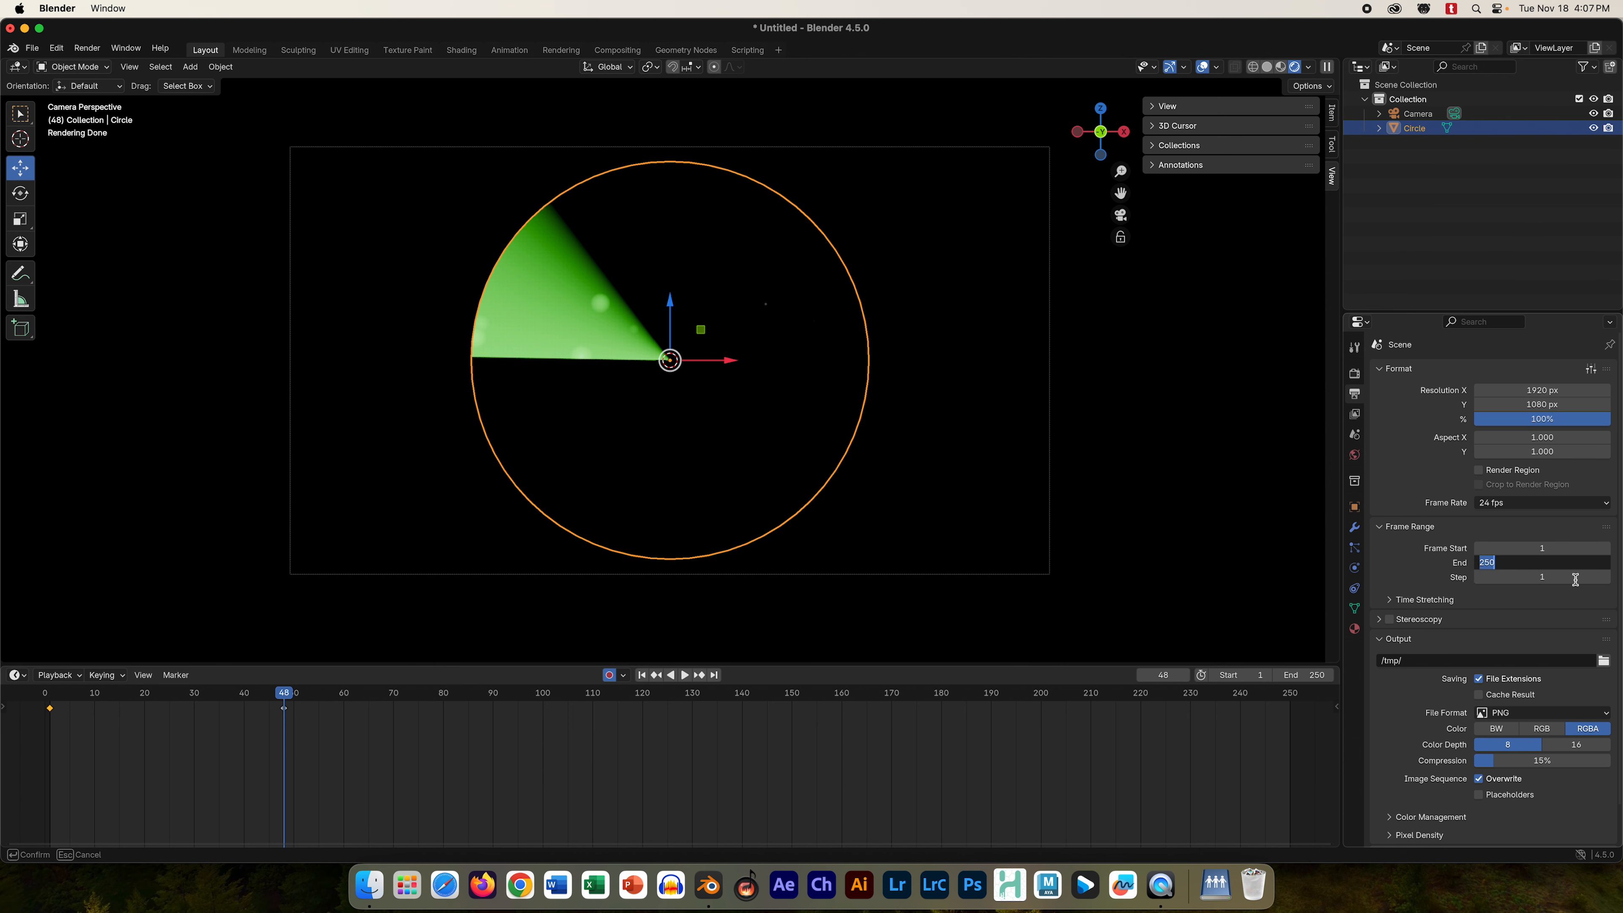
text(48)
key(Return)
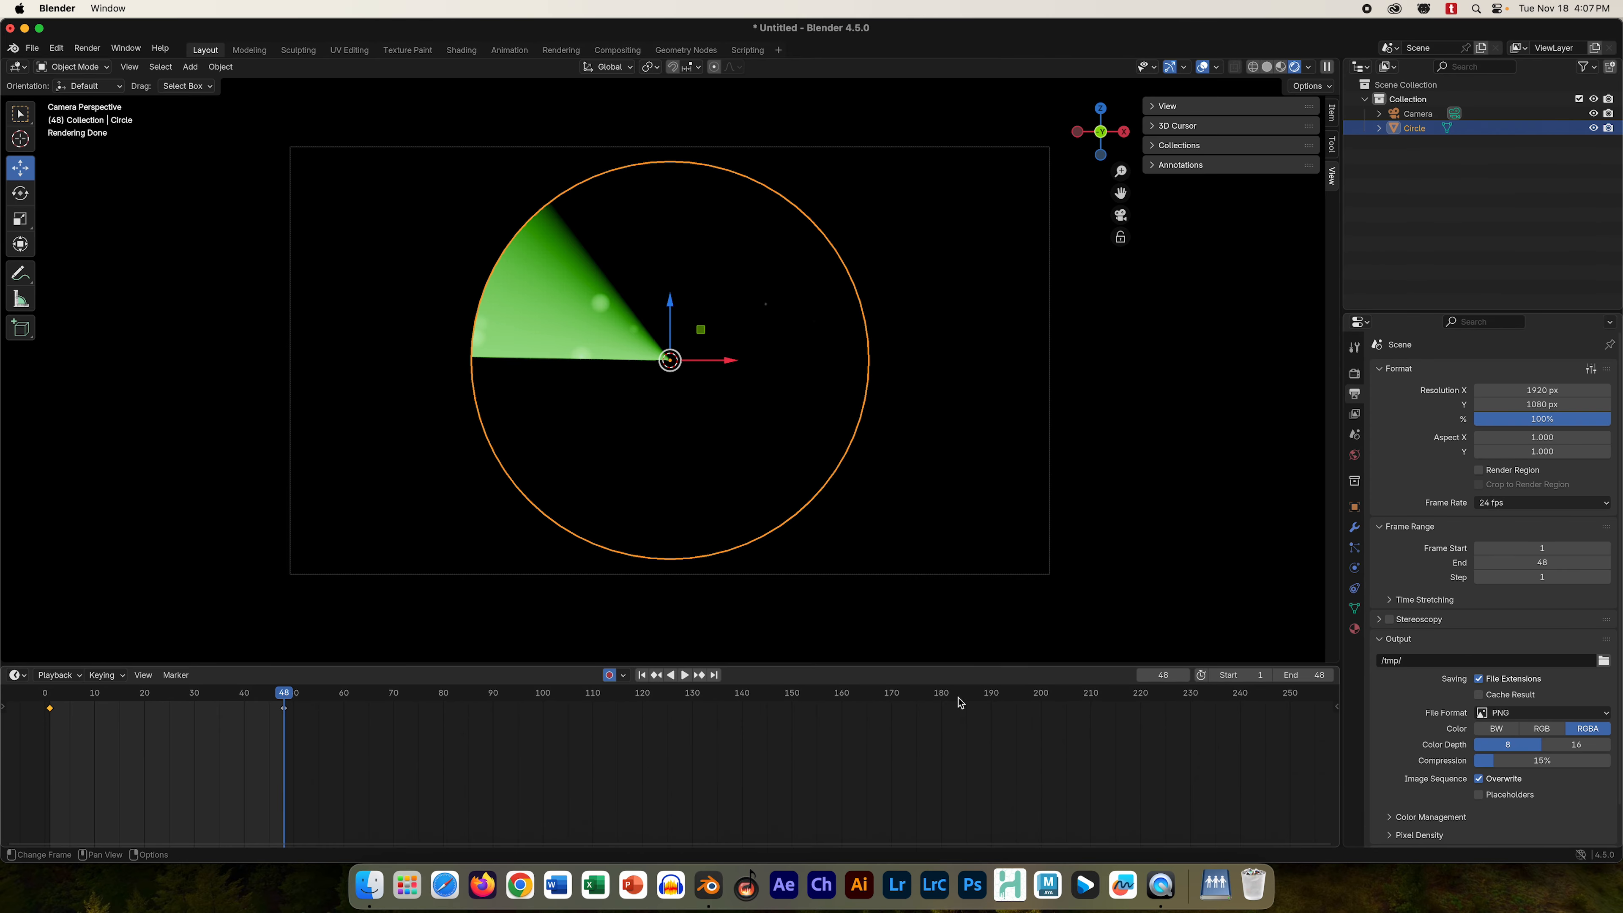
- Play the 48-frame radar loop, stop it and return to the first frame
click(683, 674)
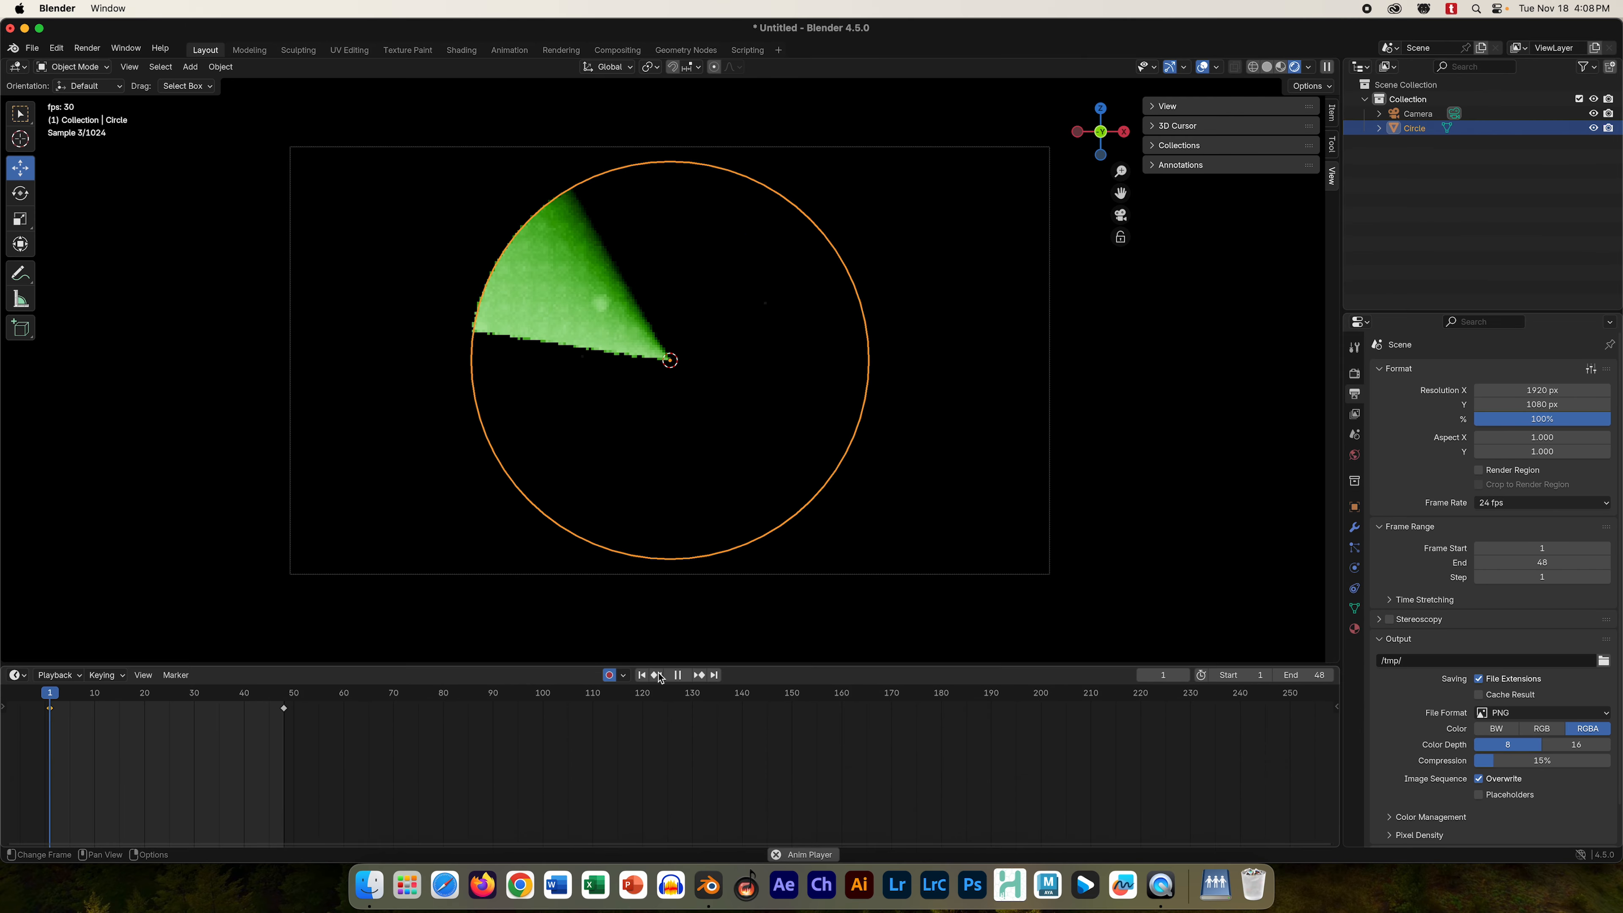
click(679, 675)
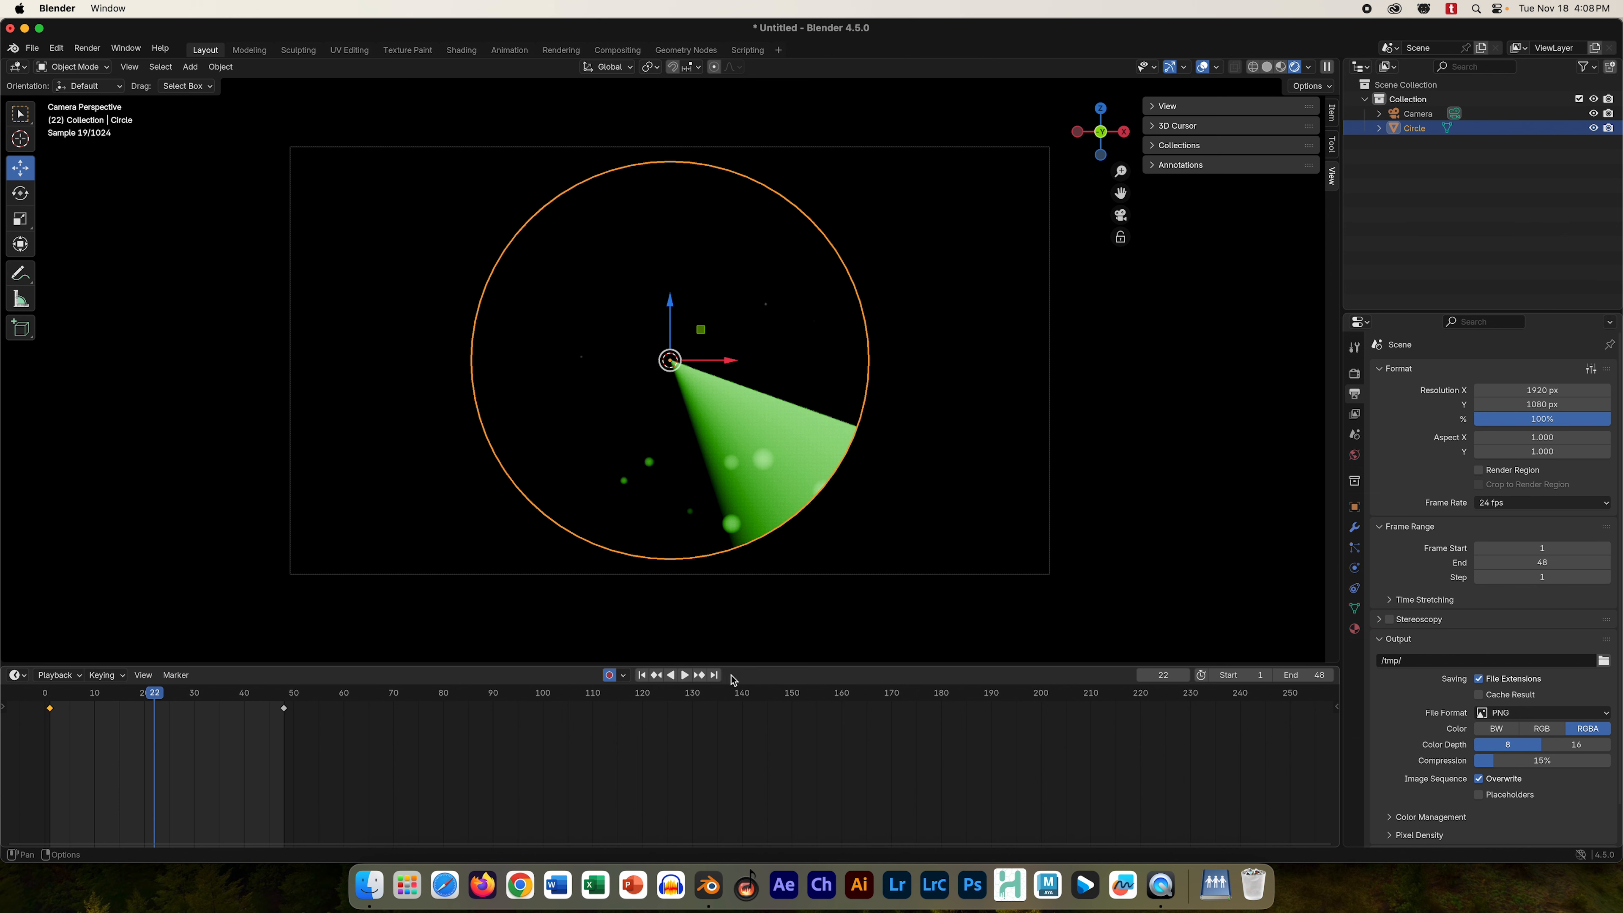
click(641, 676)
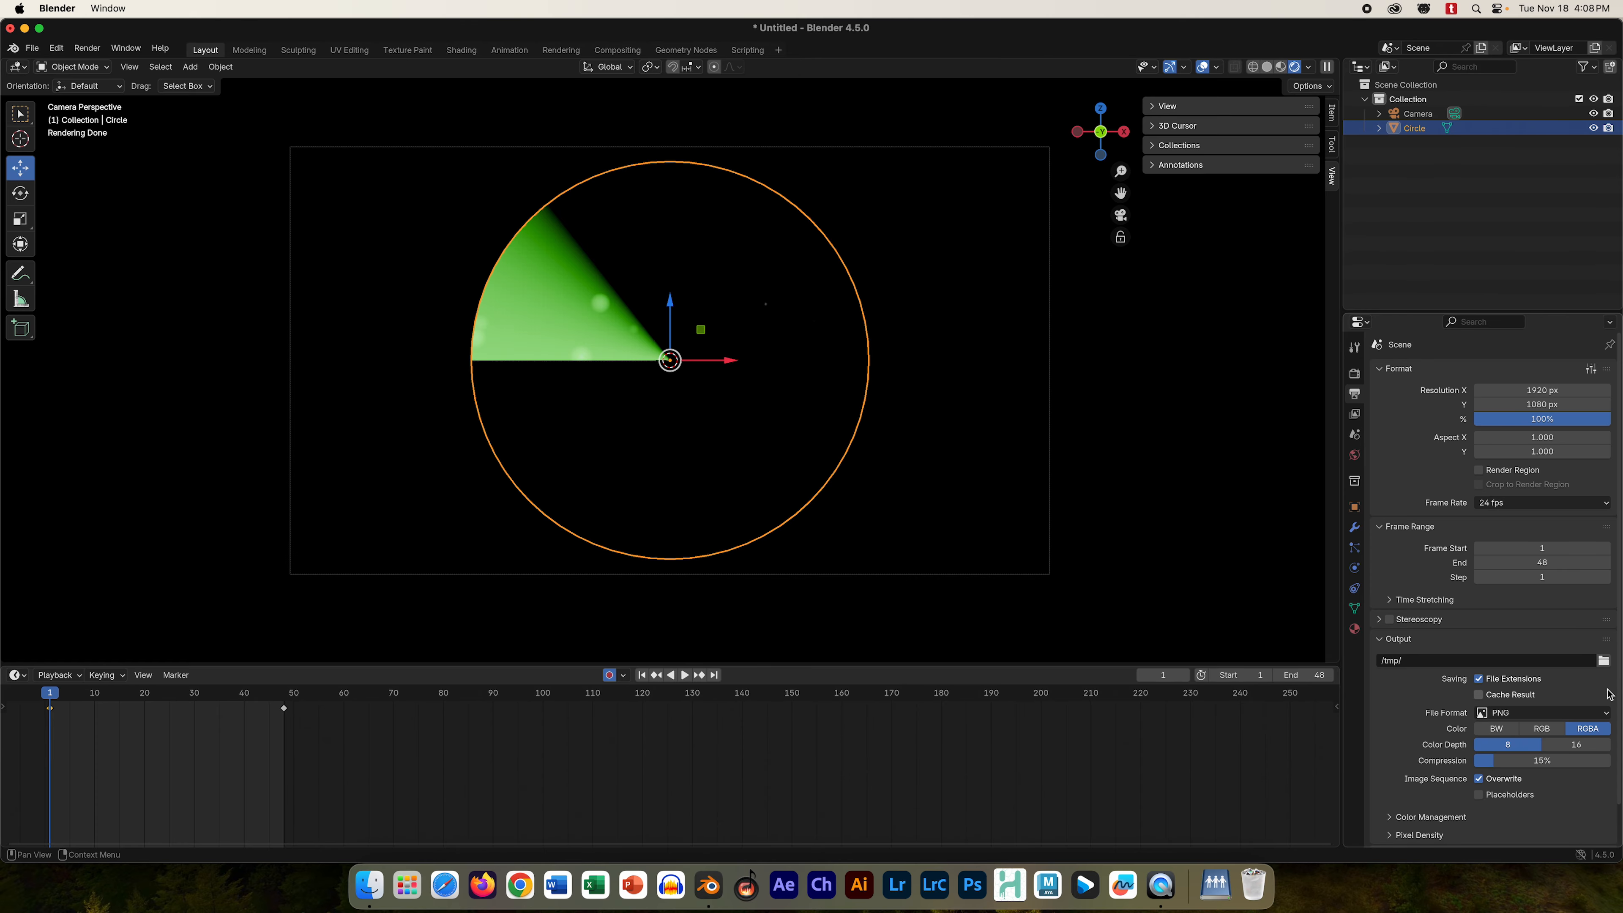
- Browse for the render output path and create a folder named Renders on the Desktop
click(1604, 662)
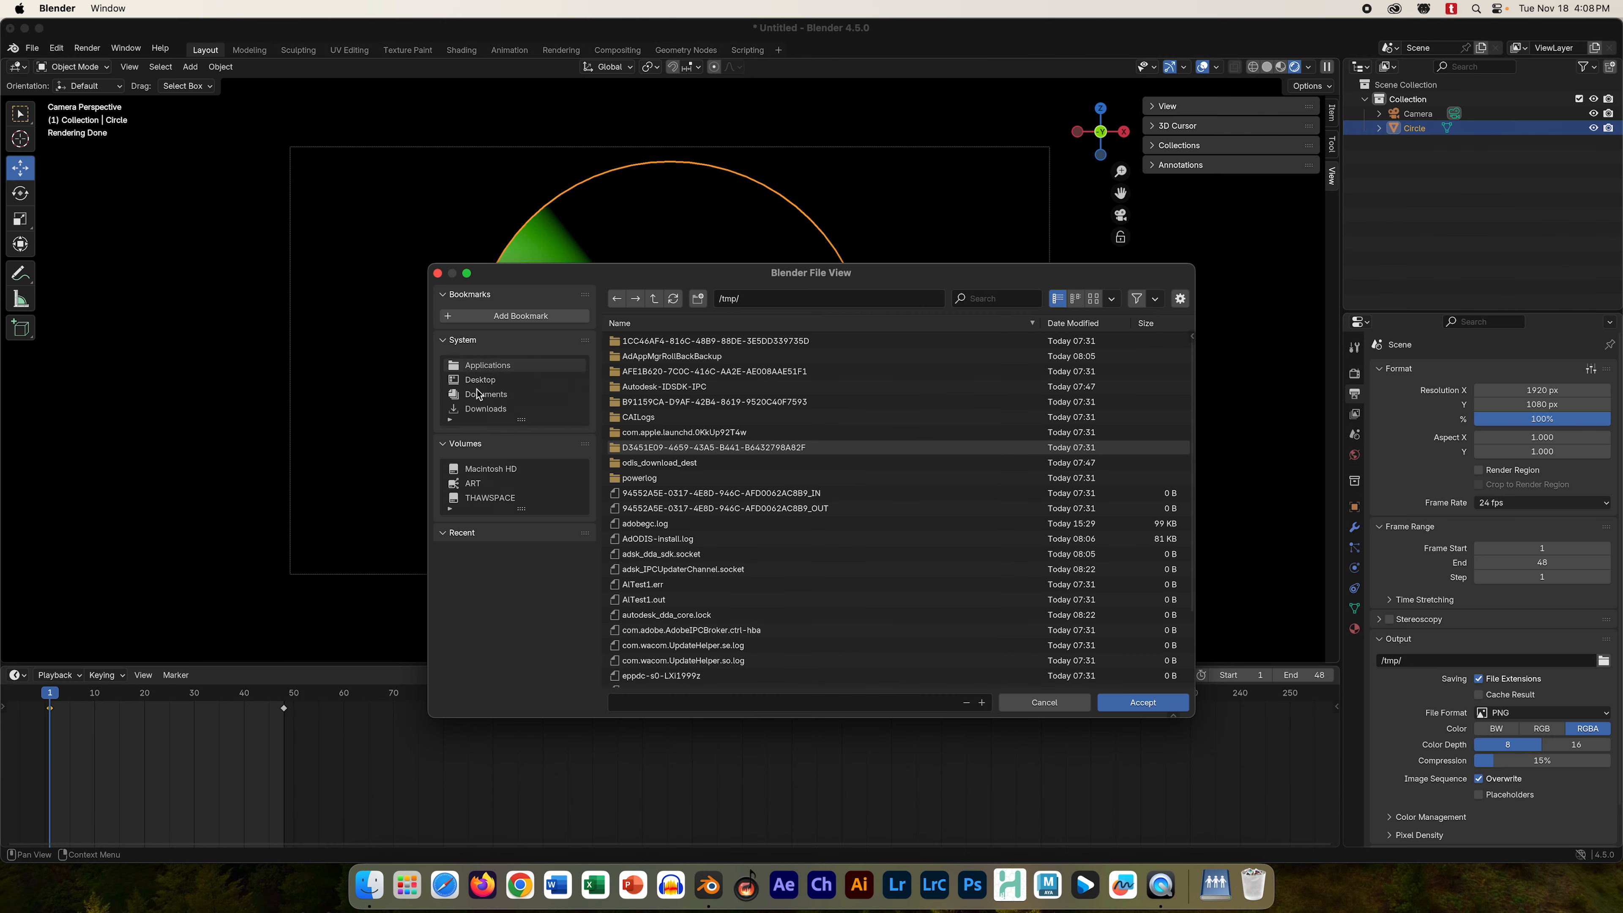
click(481, 380)
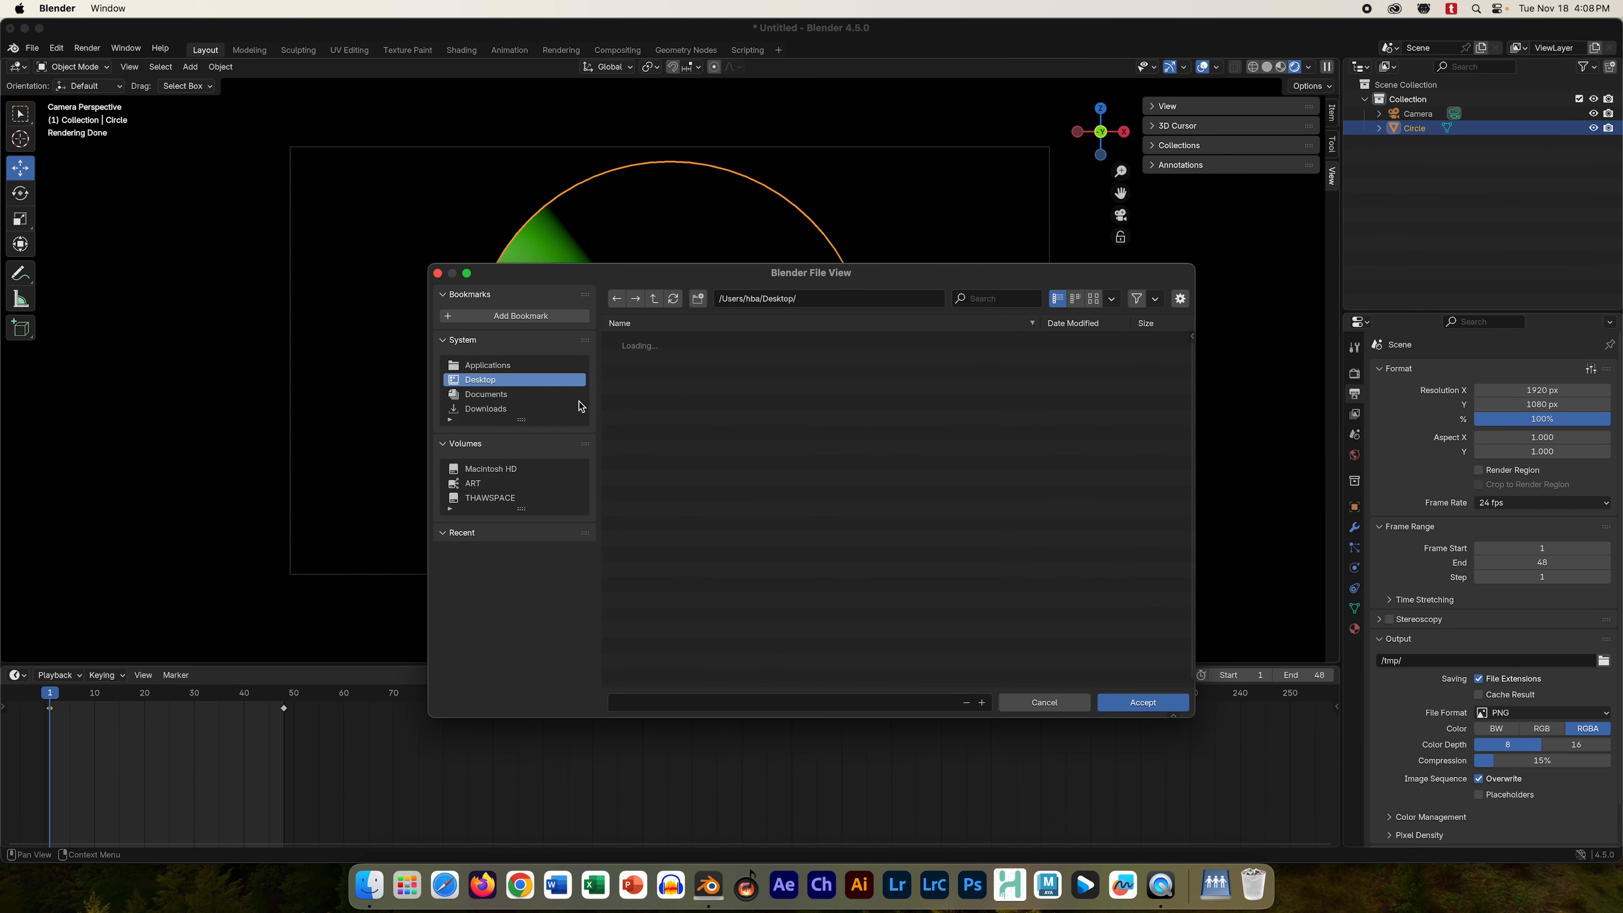
click(859, 282)
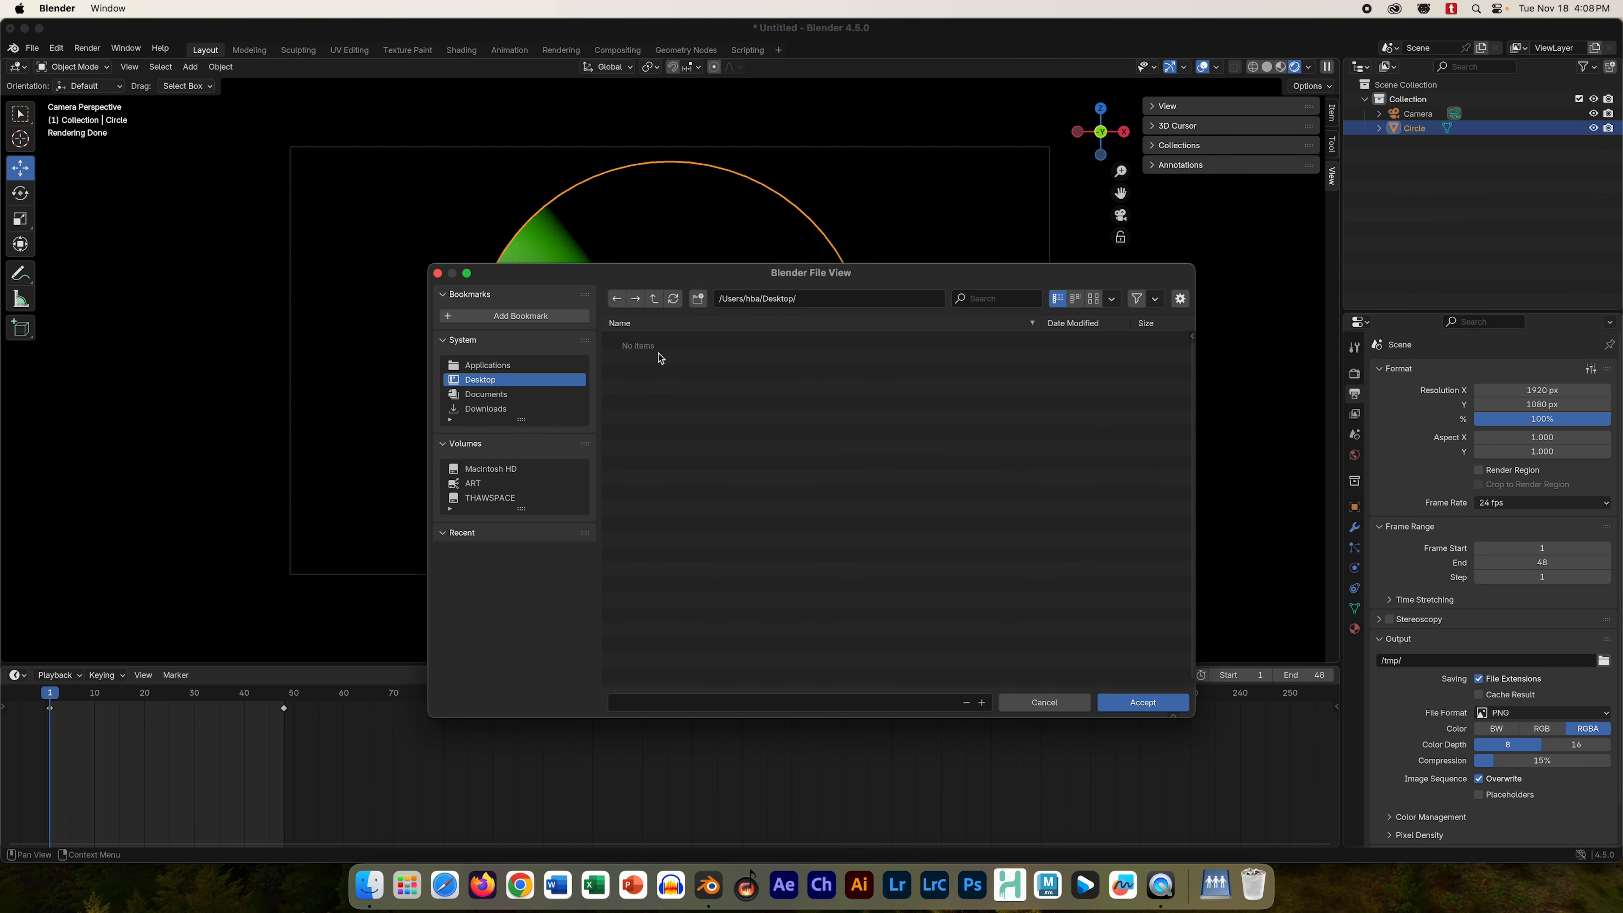
drag(600, 270, 613, 243)
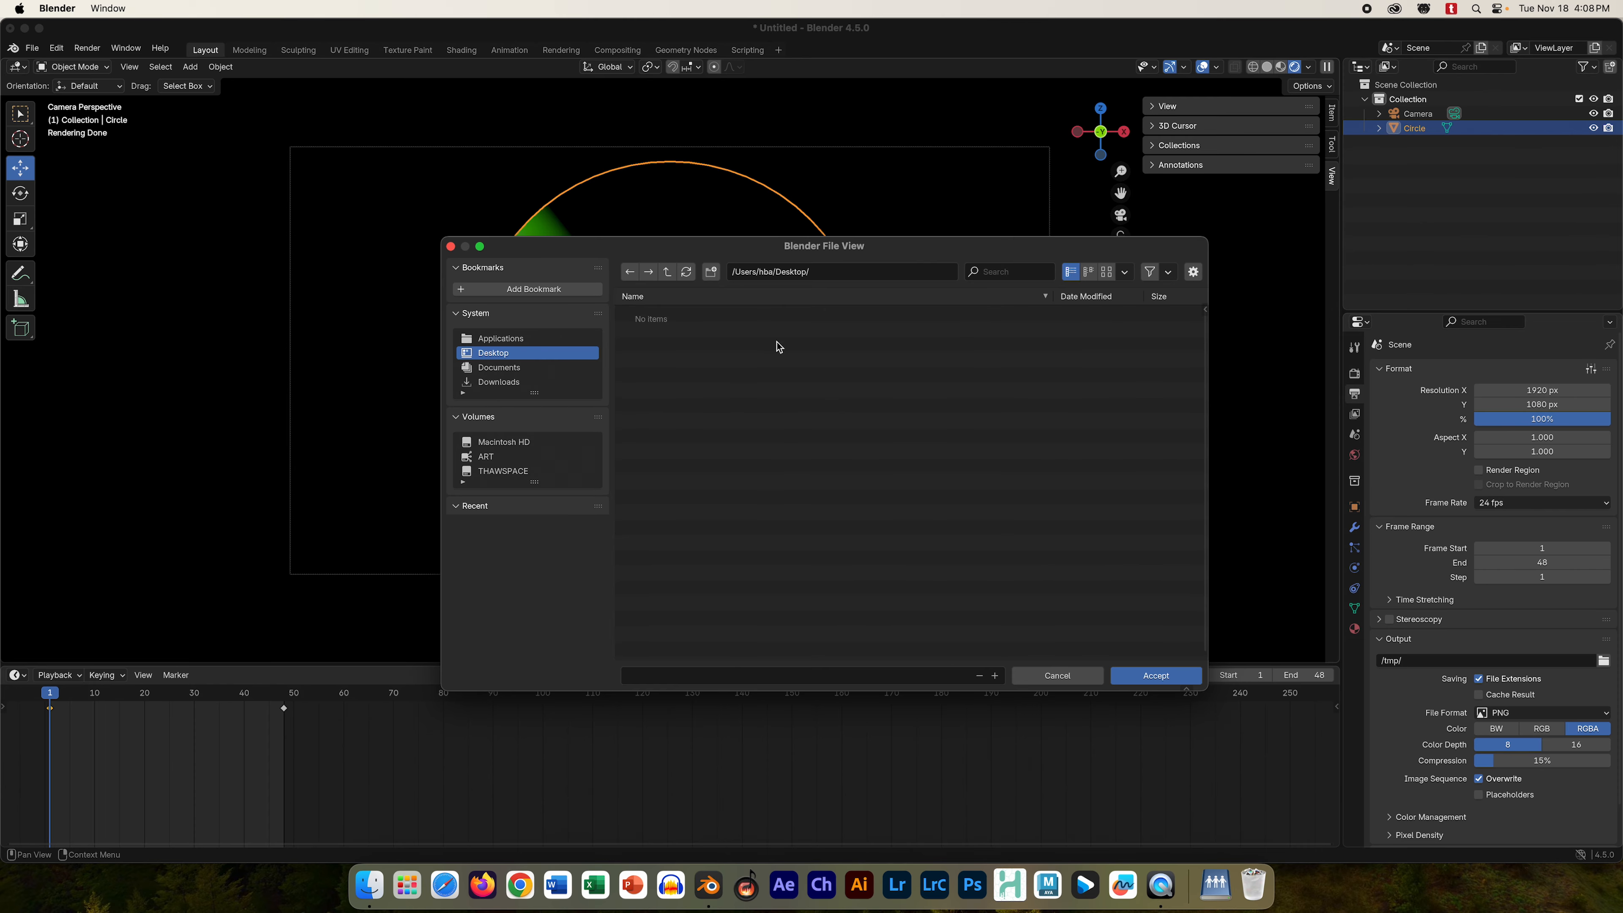
right_click(778, 361)
right_click(806, 380)
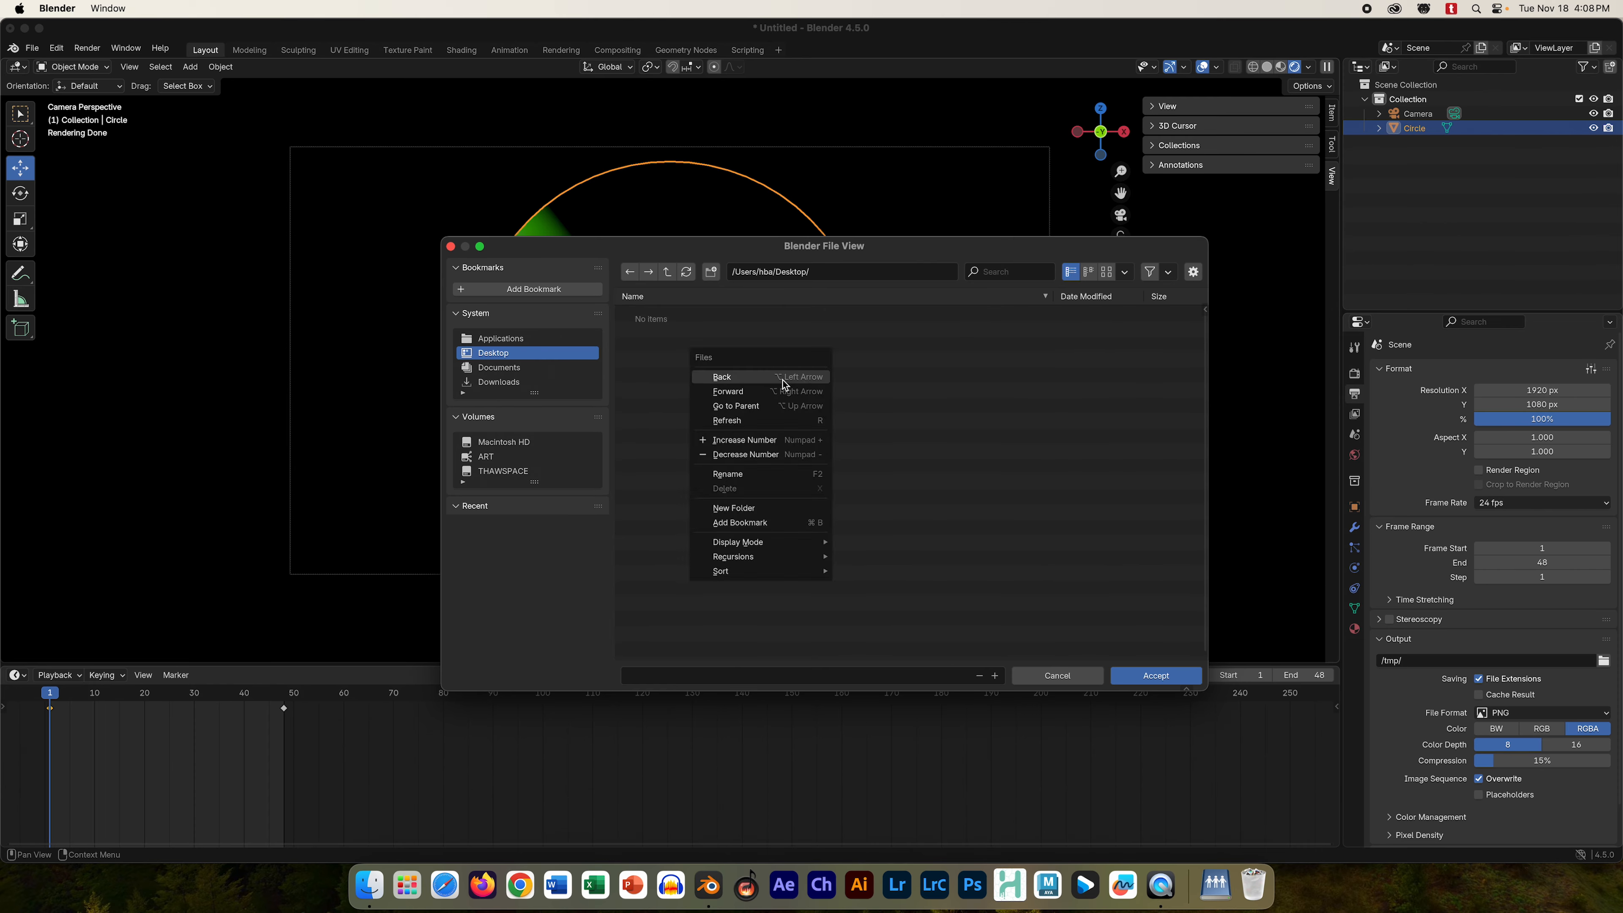
click(746, 510)
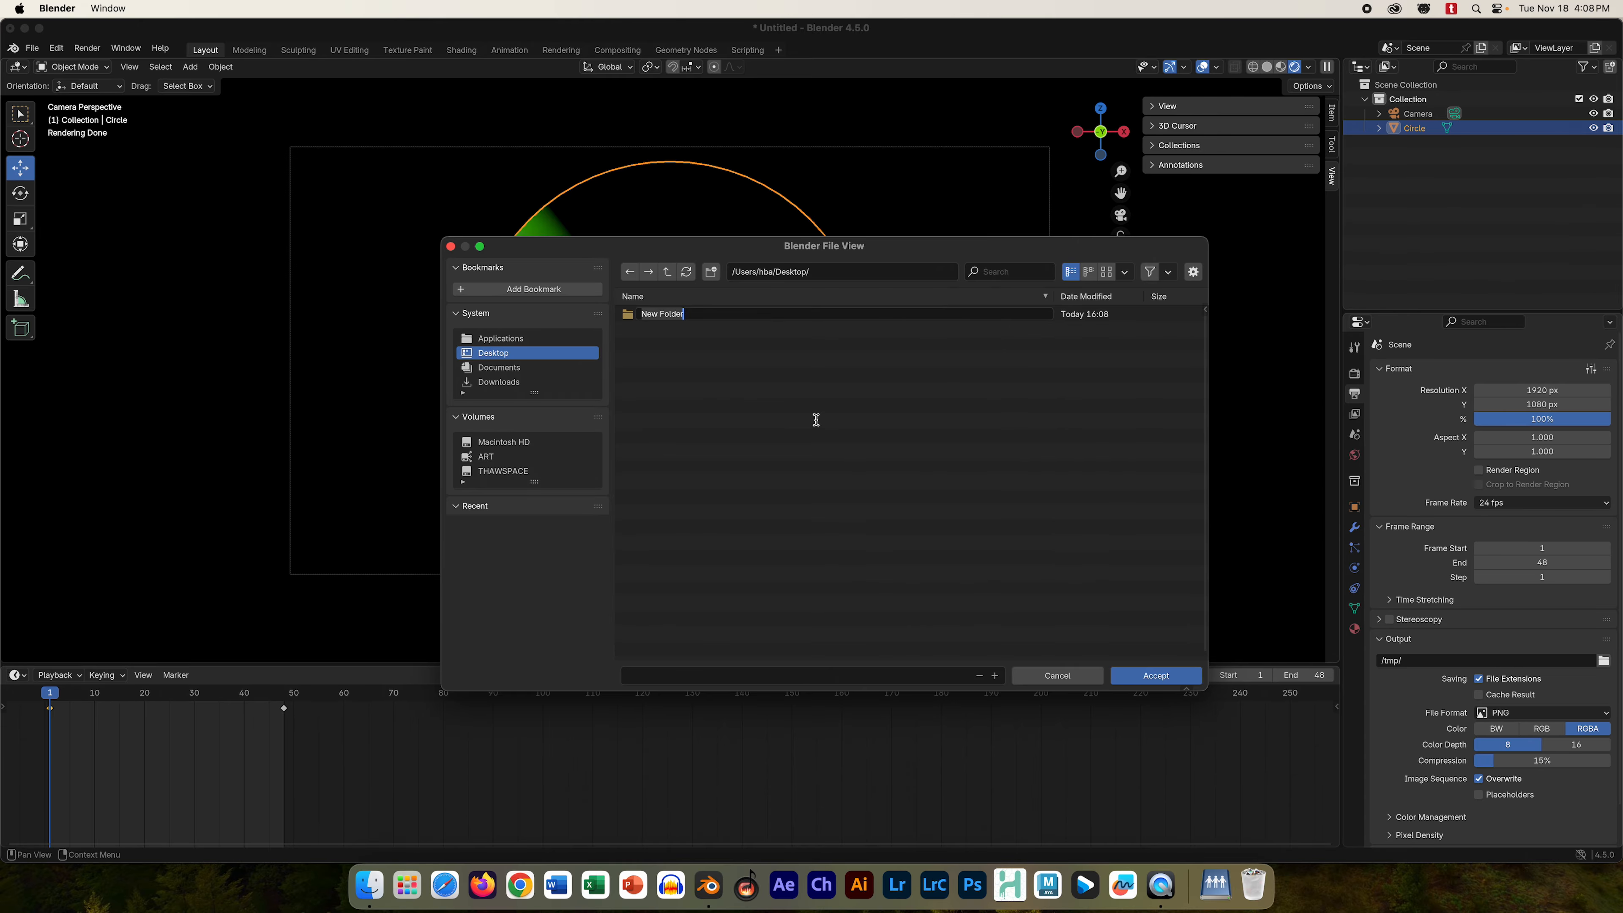
text(Renders)
key(Return)
- Open the Renders folder and accept it as the render output location
click(645, 315)
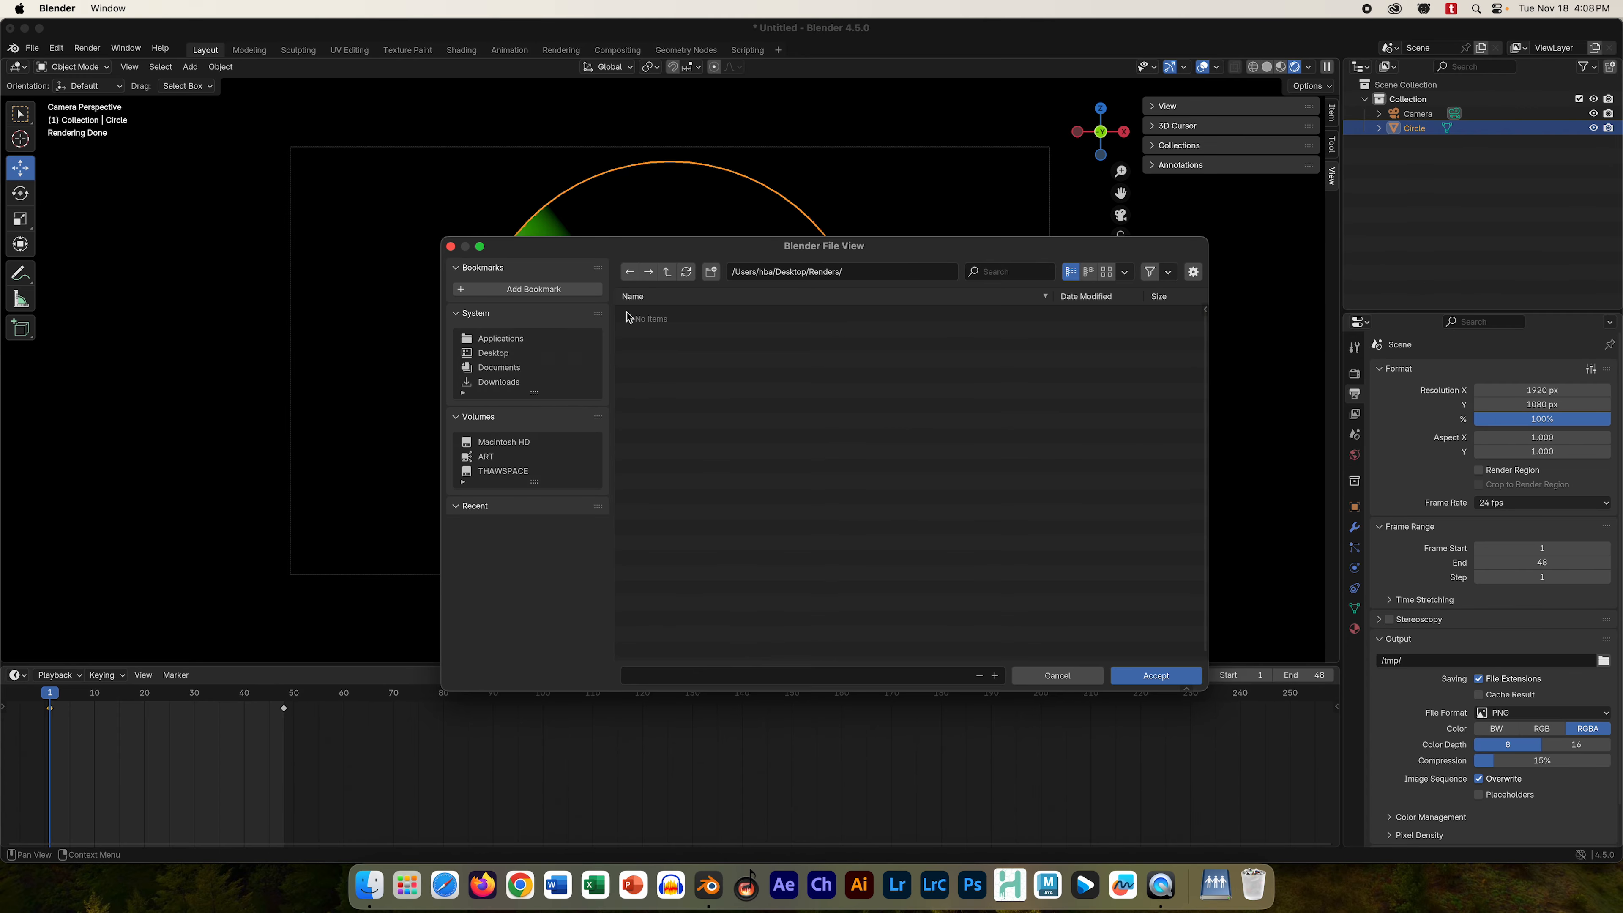
drag(688, 249, 683, 271)
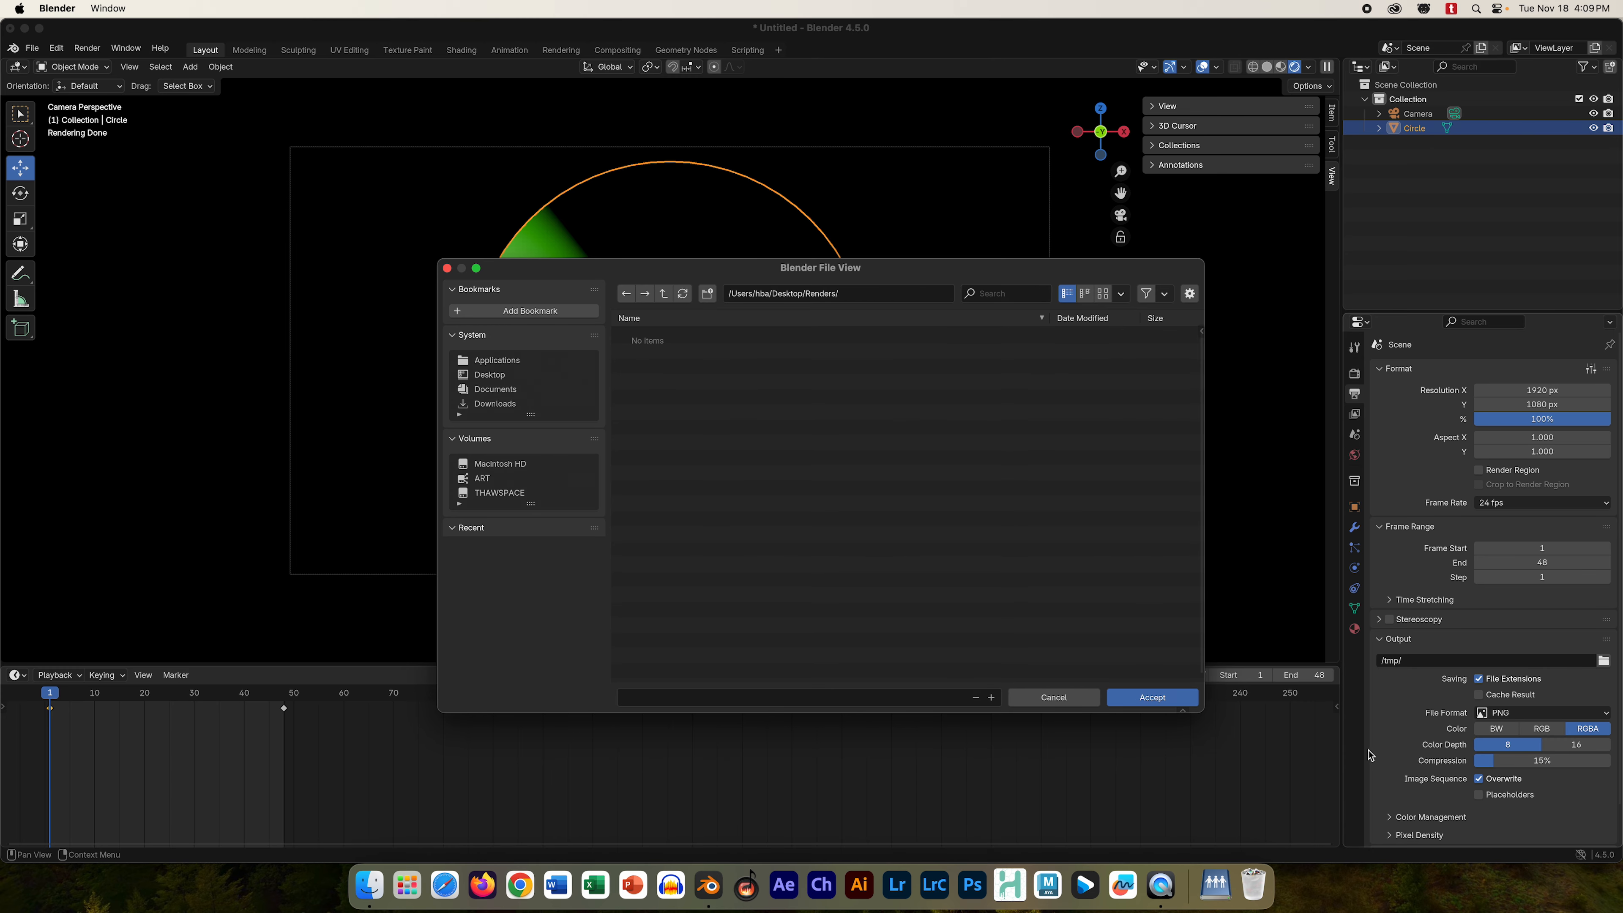
click(1174, 701)
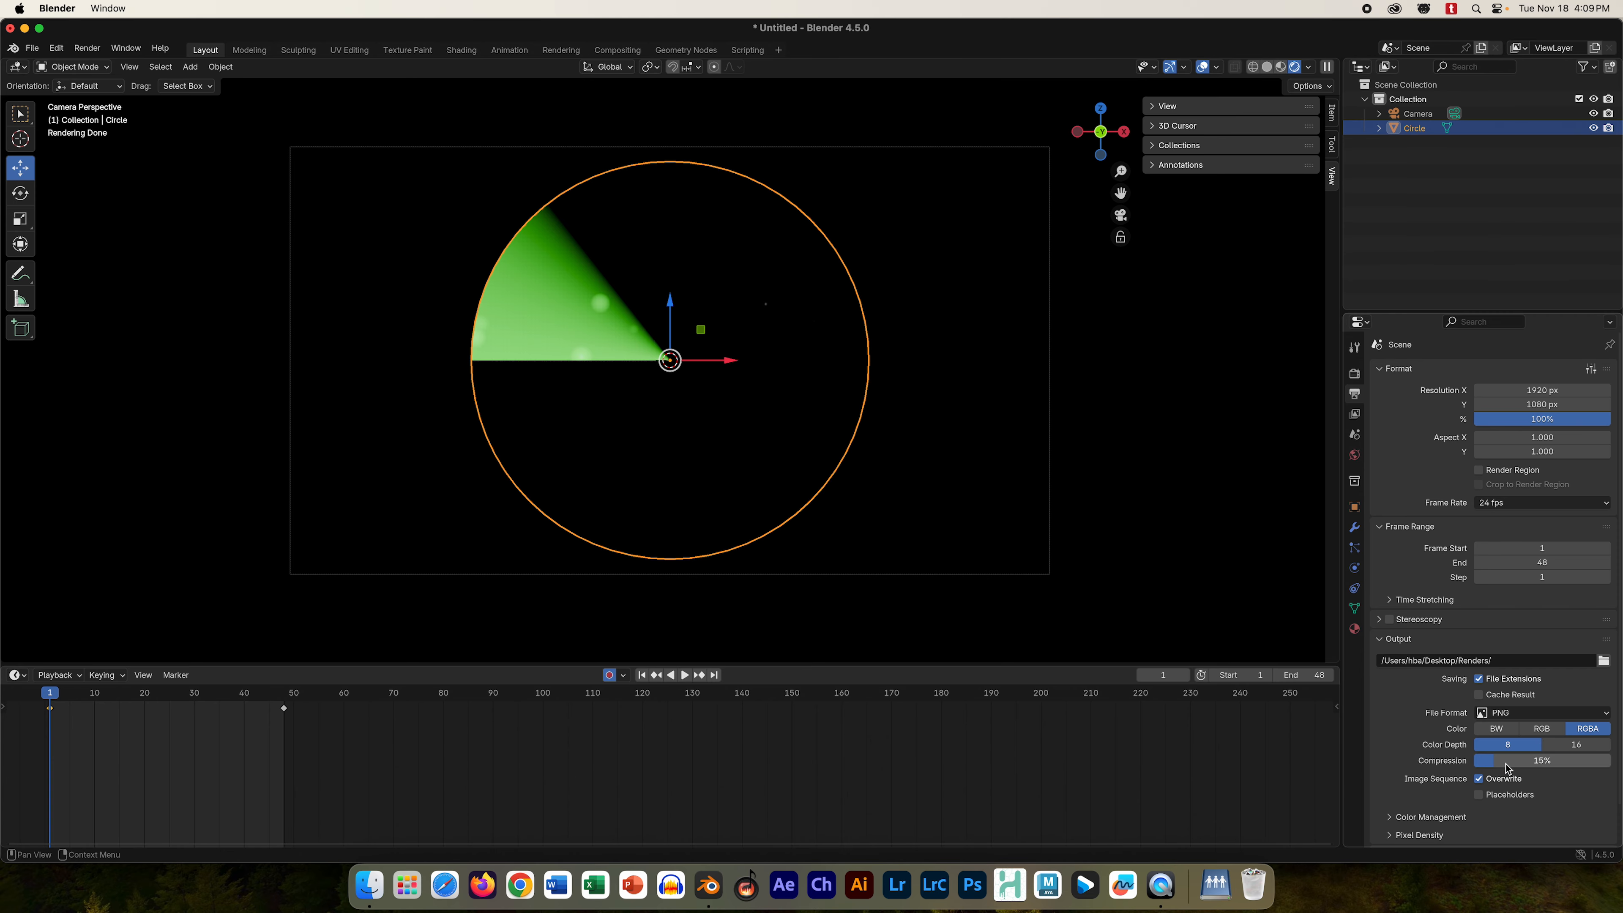
- Set the PNG compression to 0% and the Cycles render Max Samples to 40
drag(1507, 767, 1481, 767)
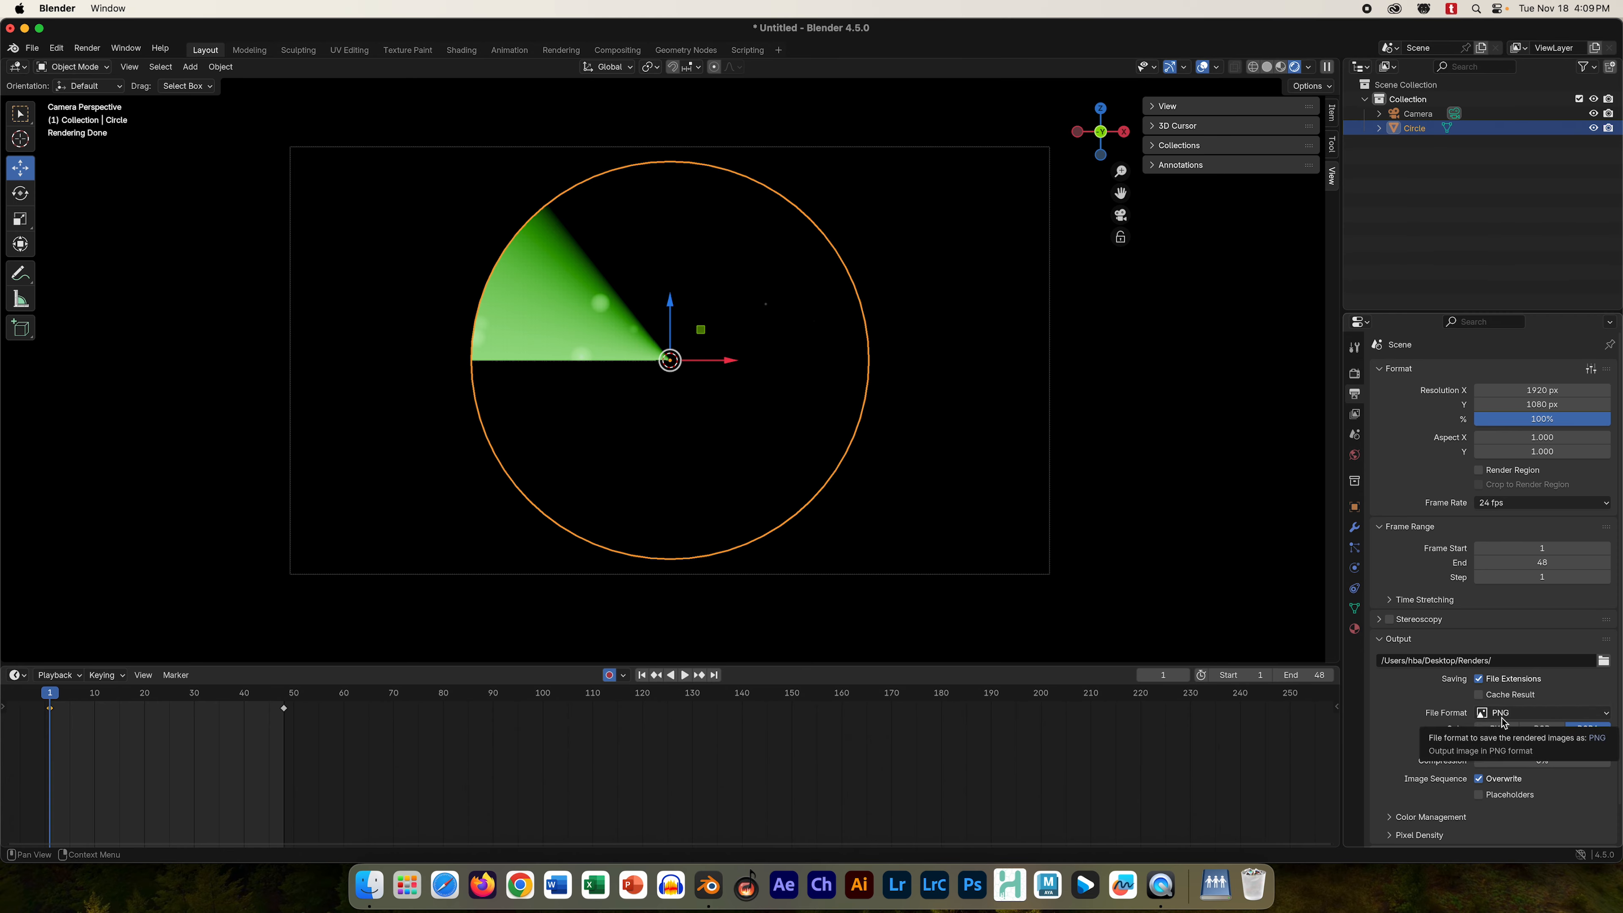
scroll(1401, 828, down, 2)
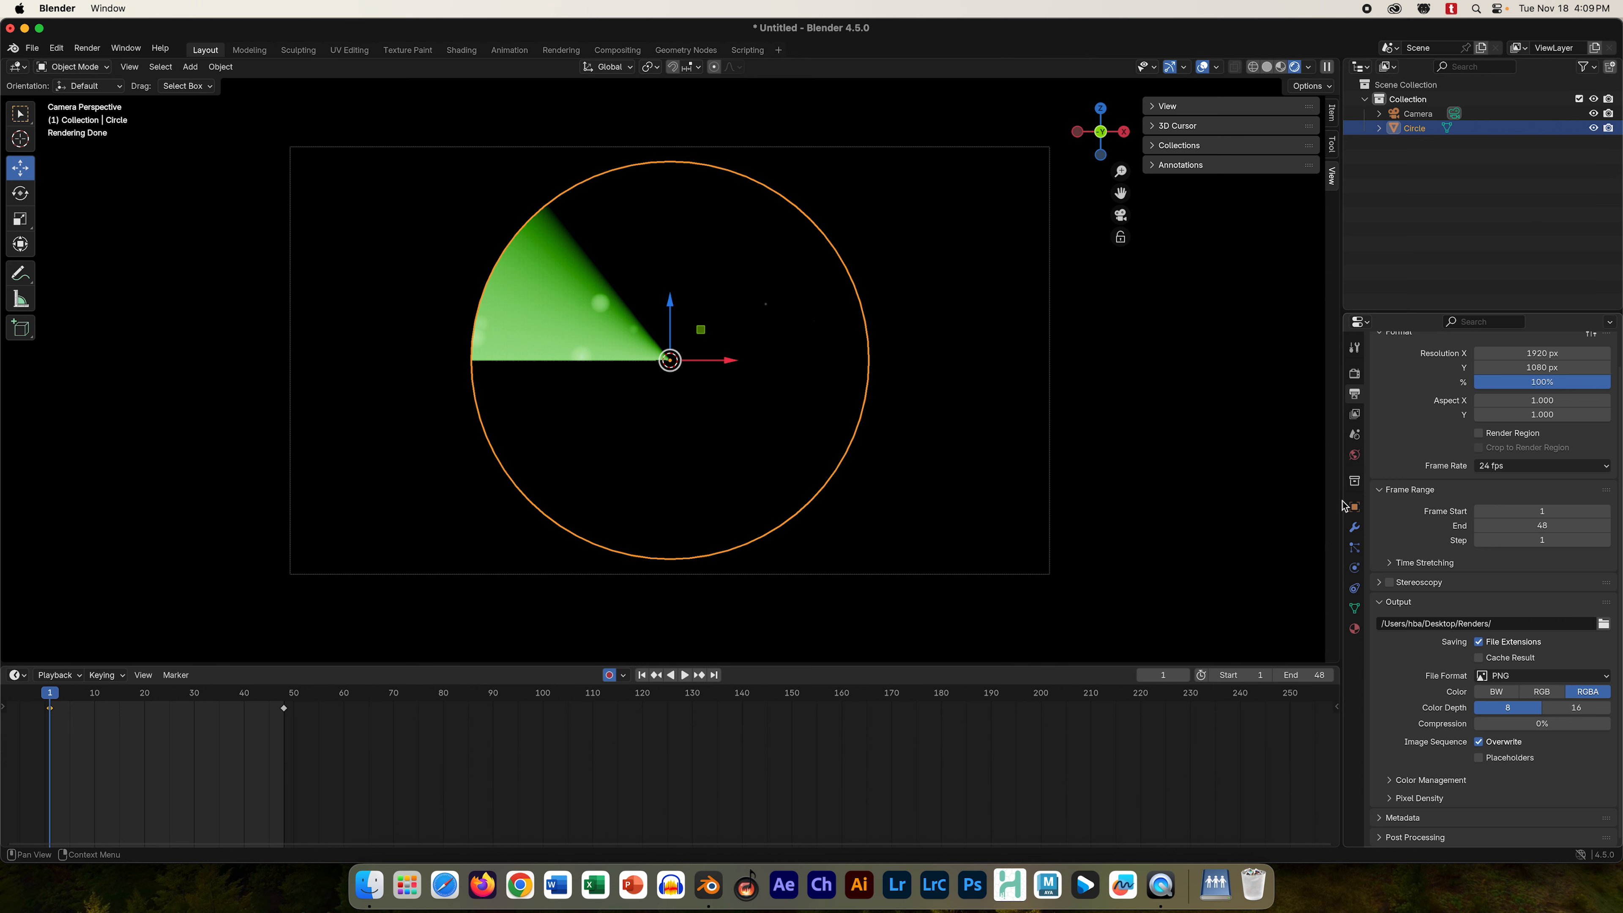
click(1354, 373)
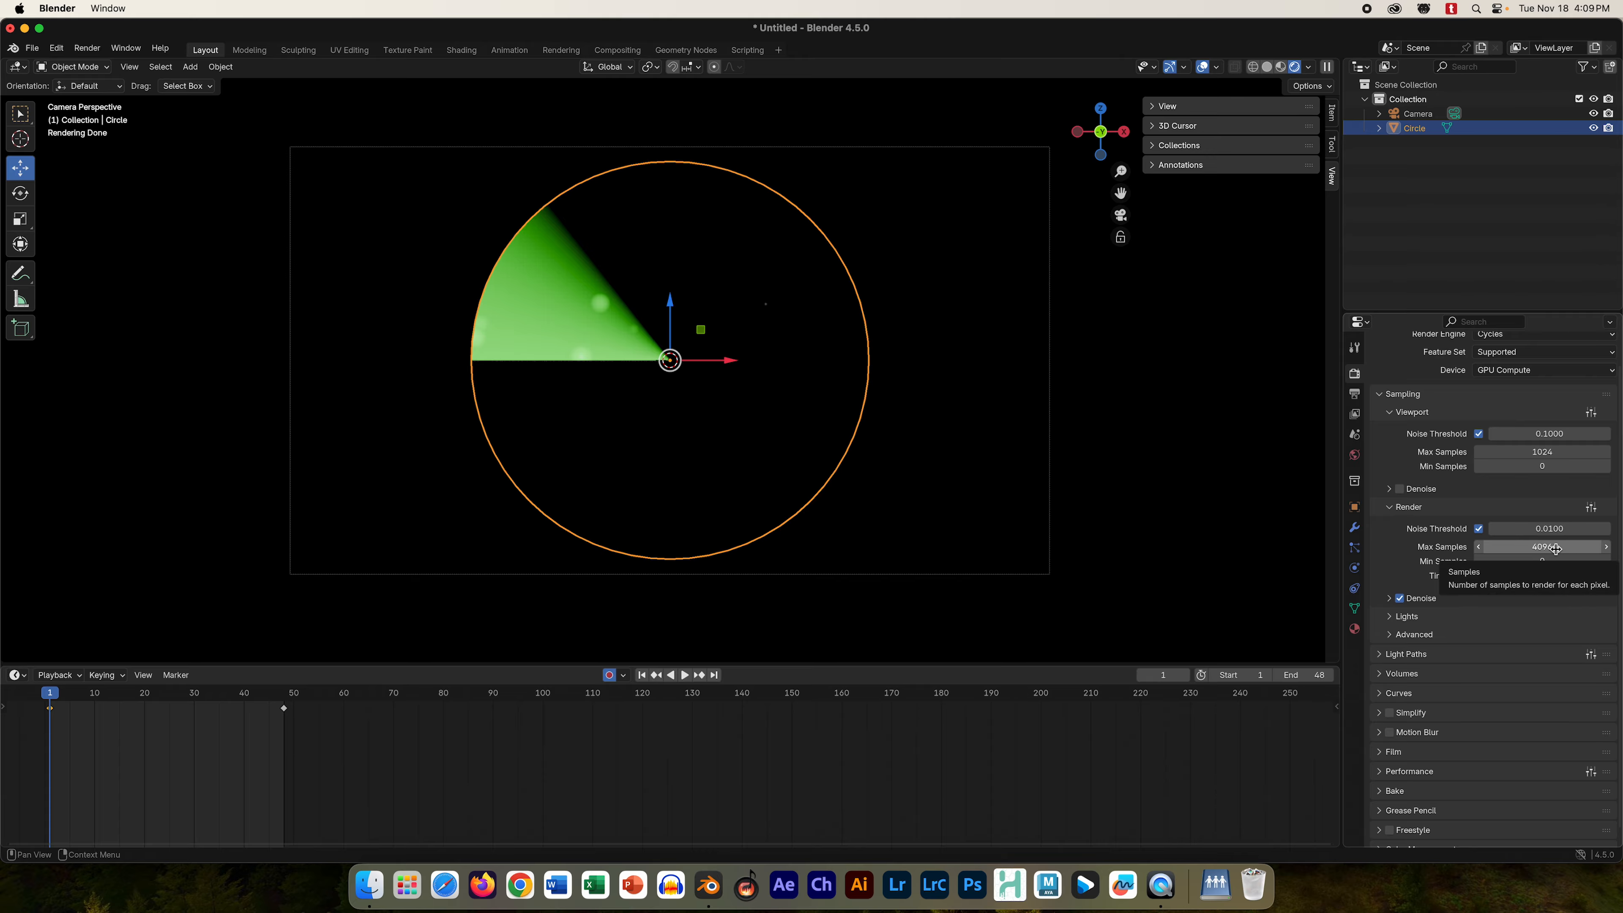
click(1577, 550)
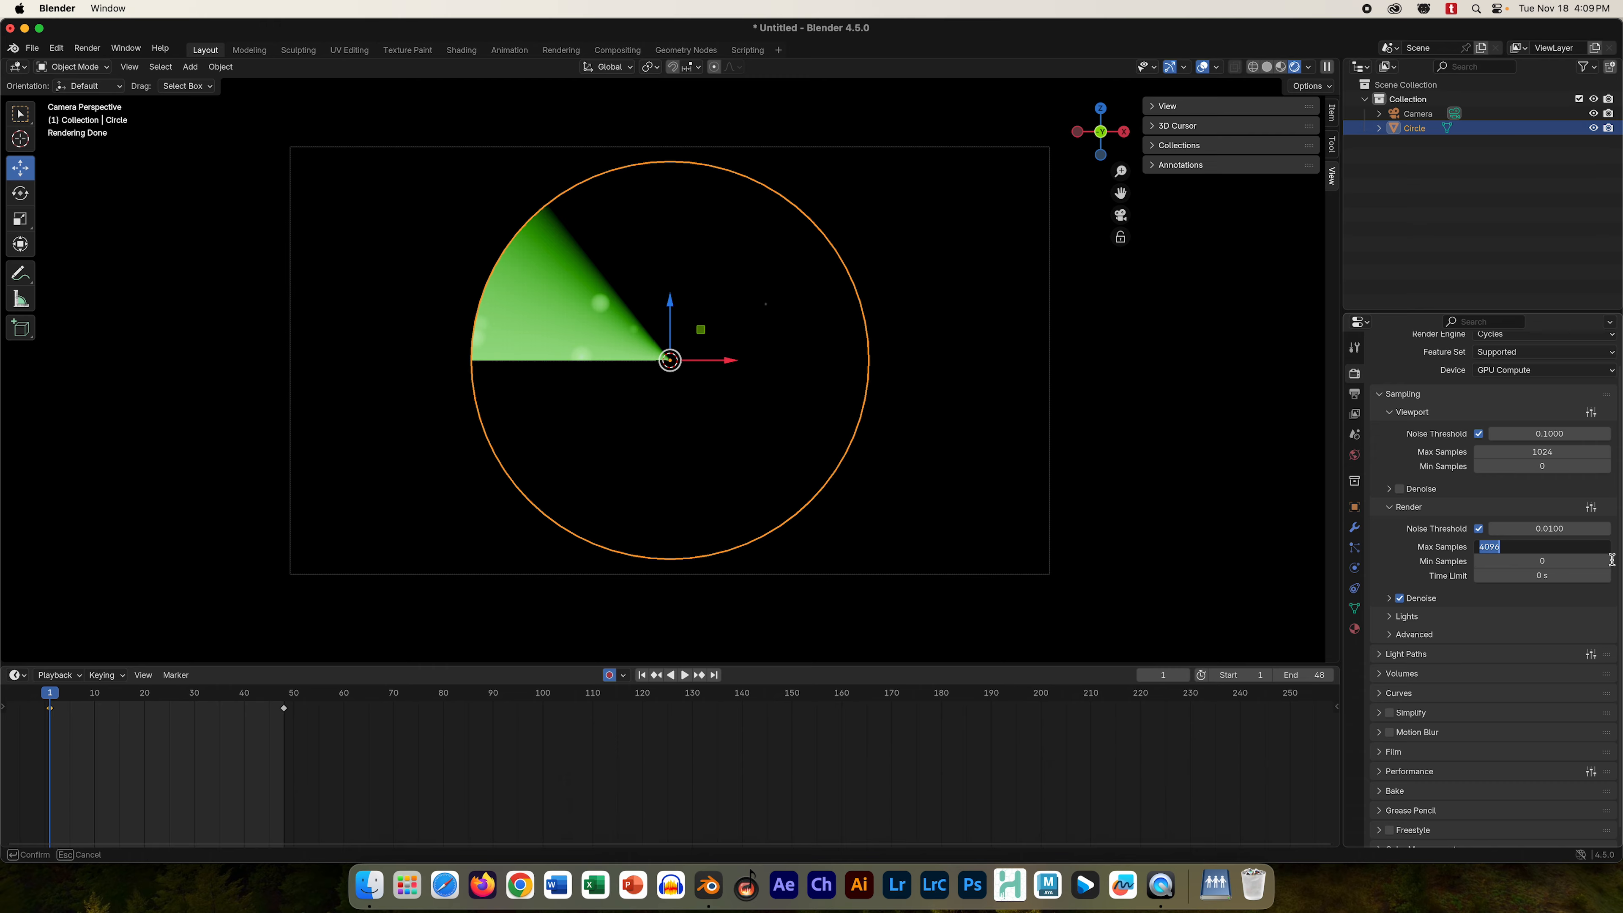
text(40)
key(Return)
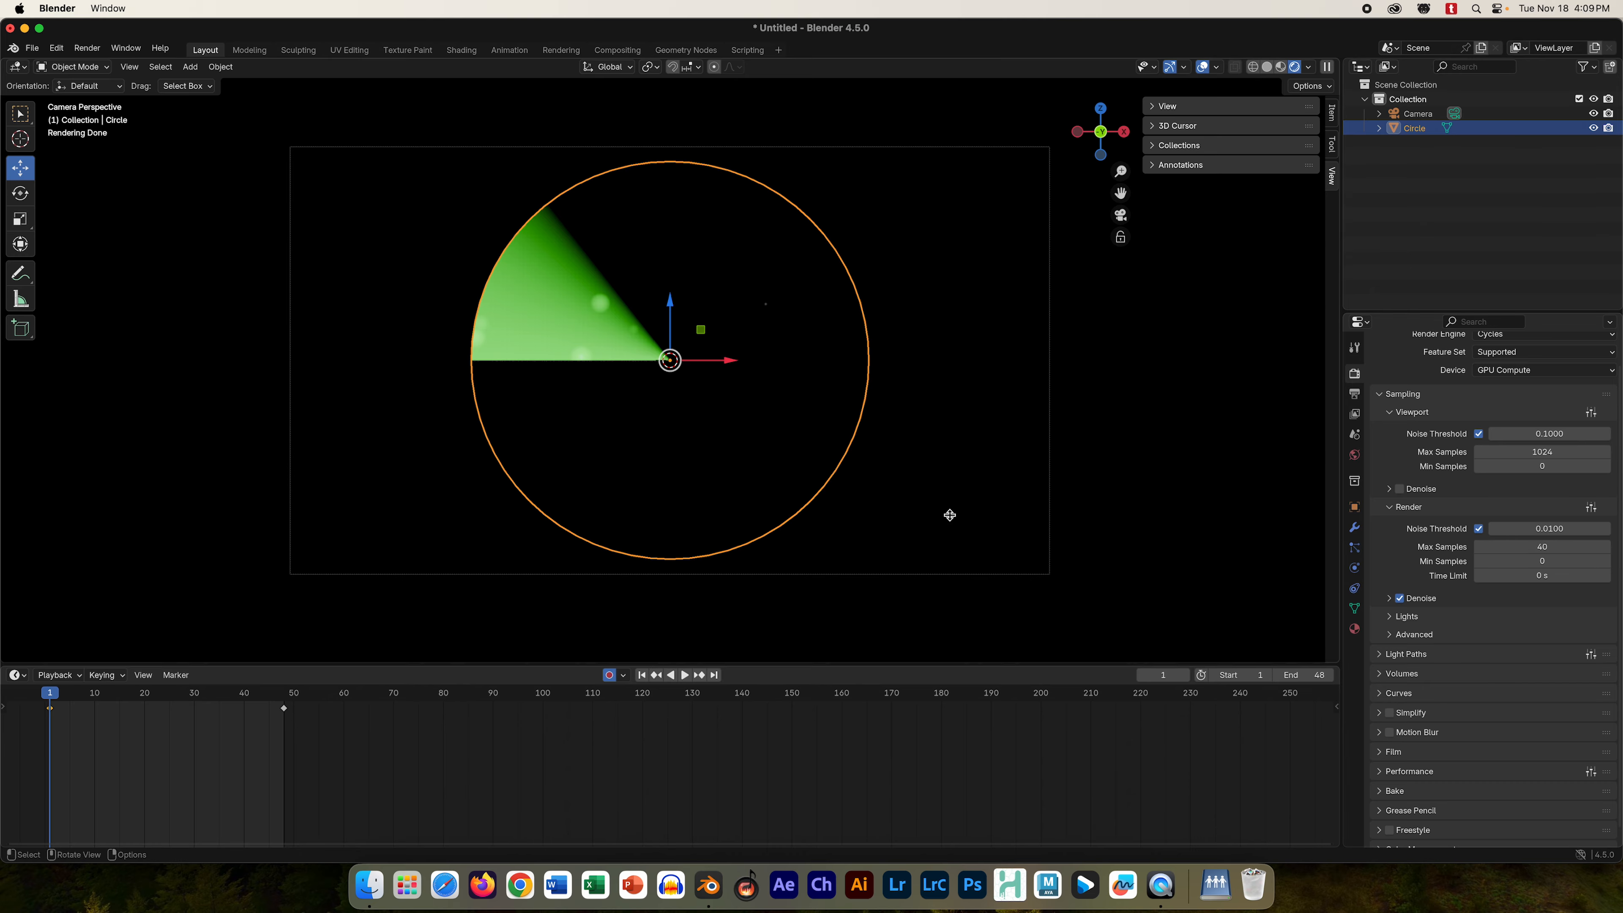
- Switch to the Compositing workspace and enable nodes for the scene
drag(1336, 58, 1335, 58)
click(618, 51)
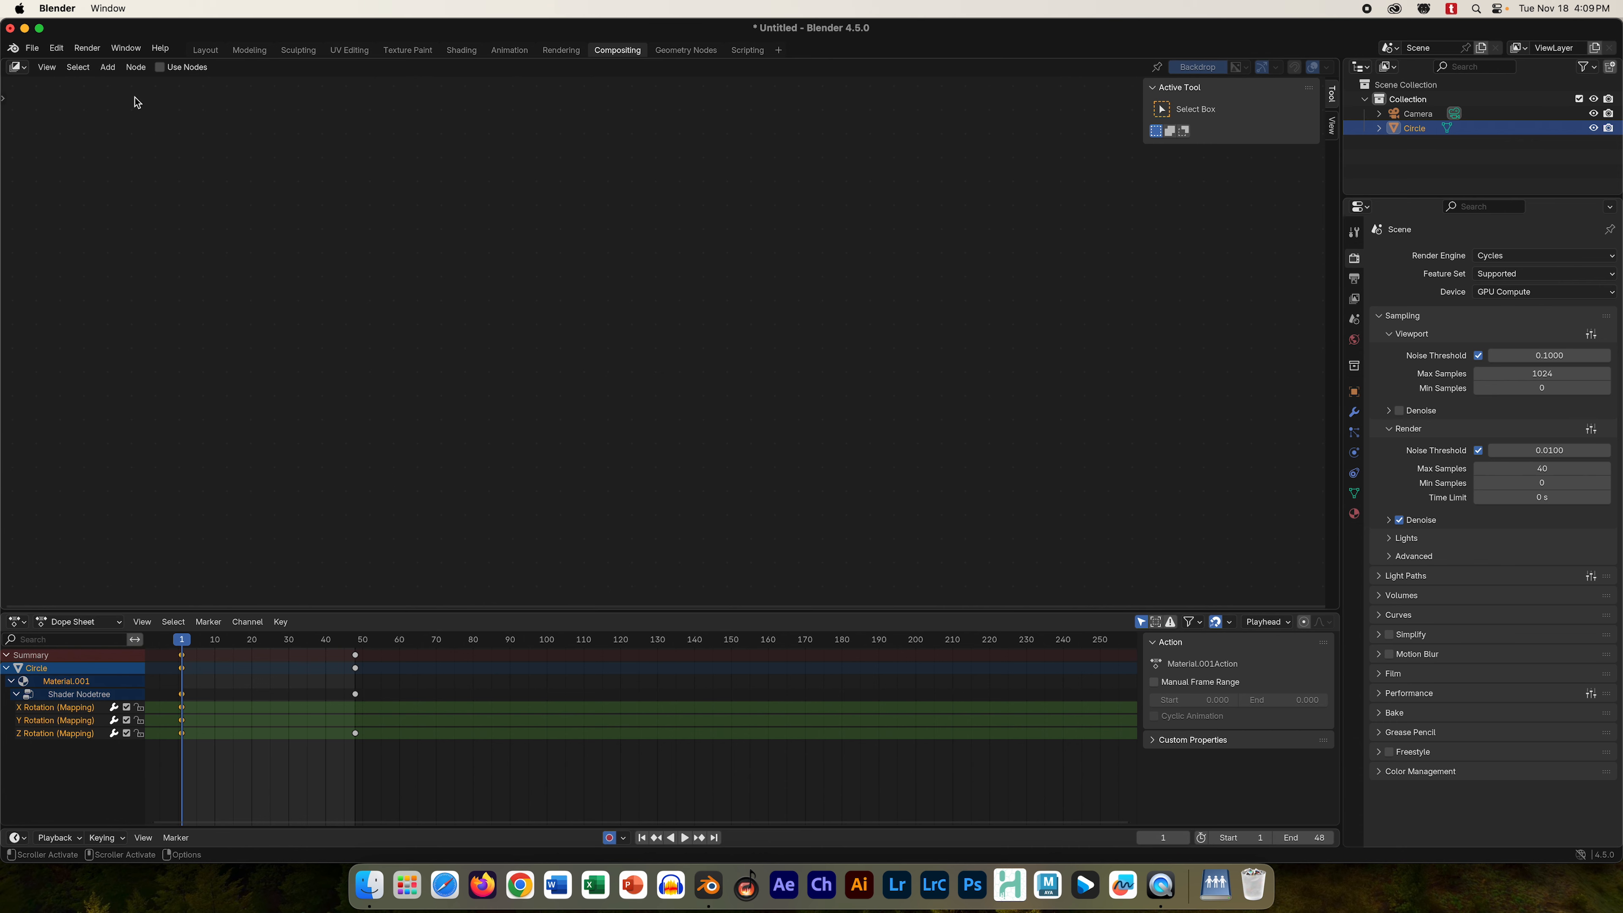
click(159, 67)
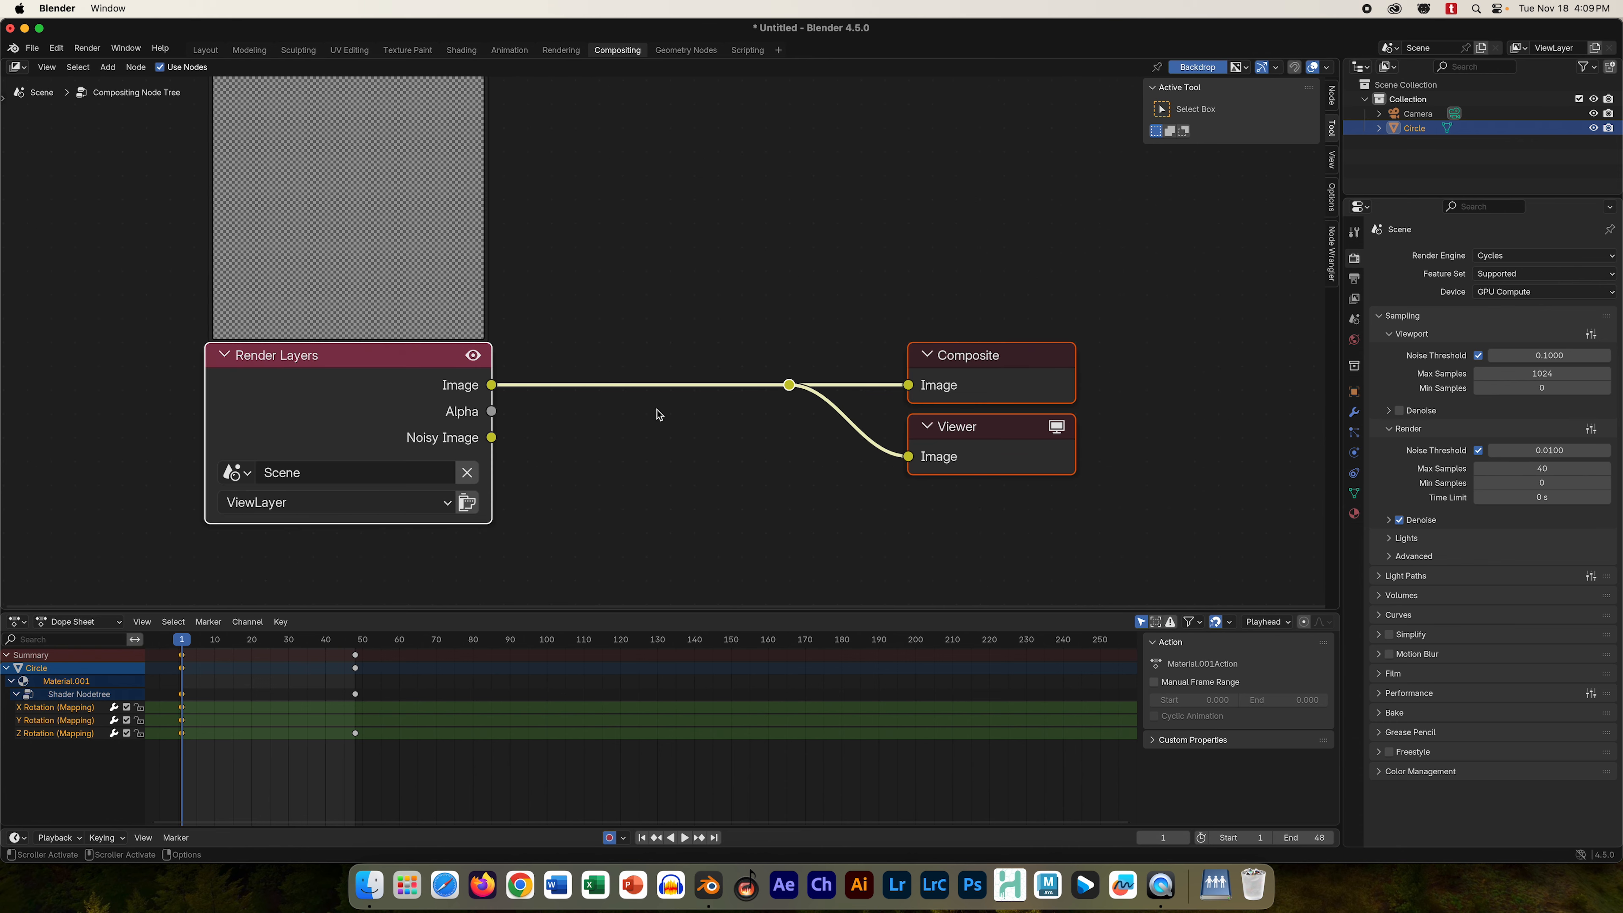
scroll(648, 459, down, 3)
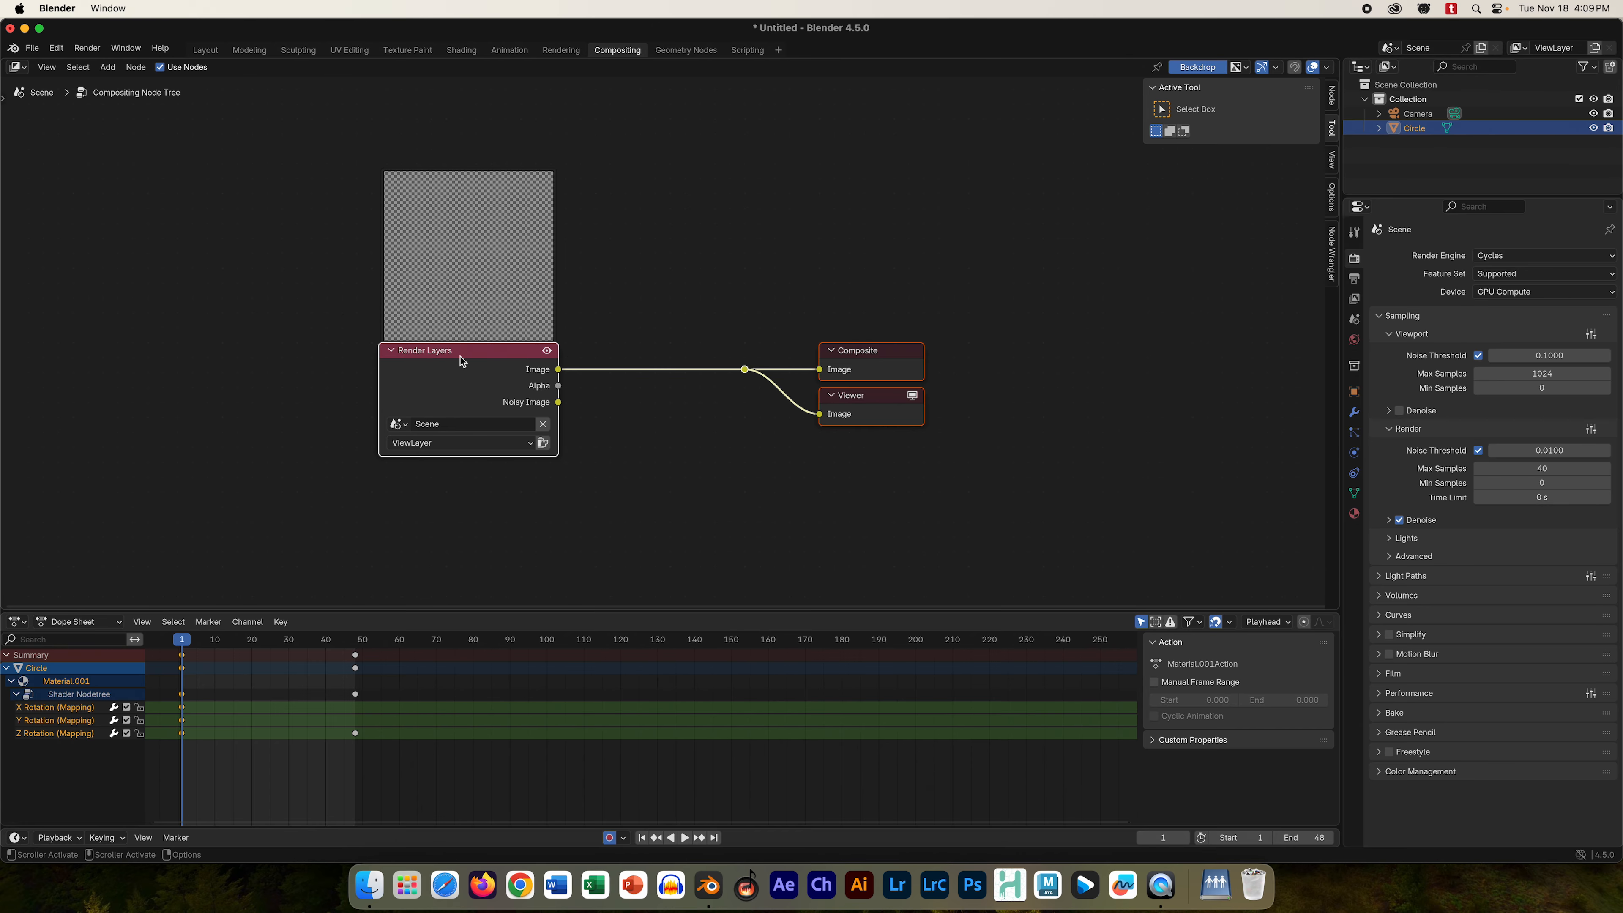
- Render the current frame as an image and move the render window clear of the compositor nodes
click(87, 48)
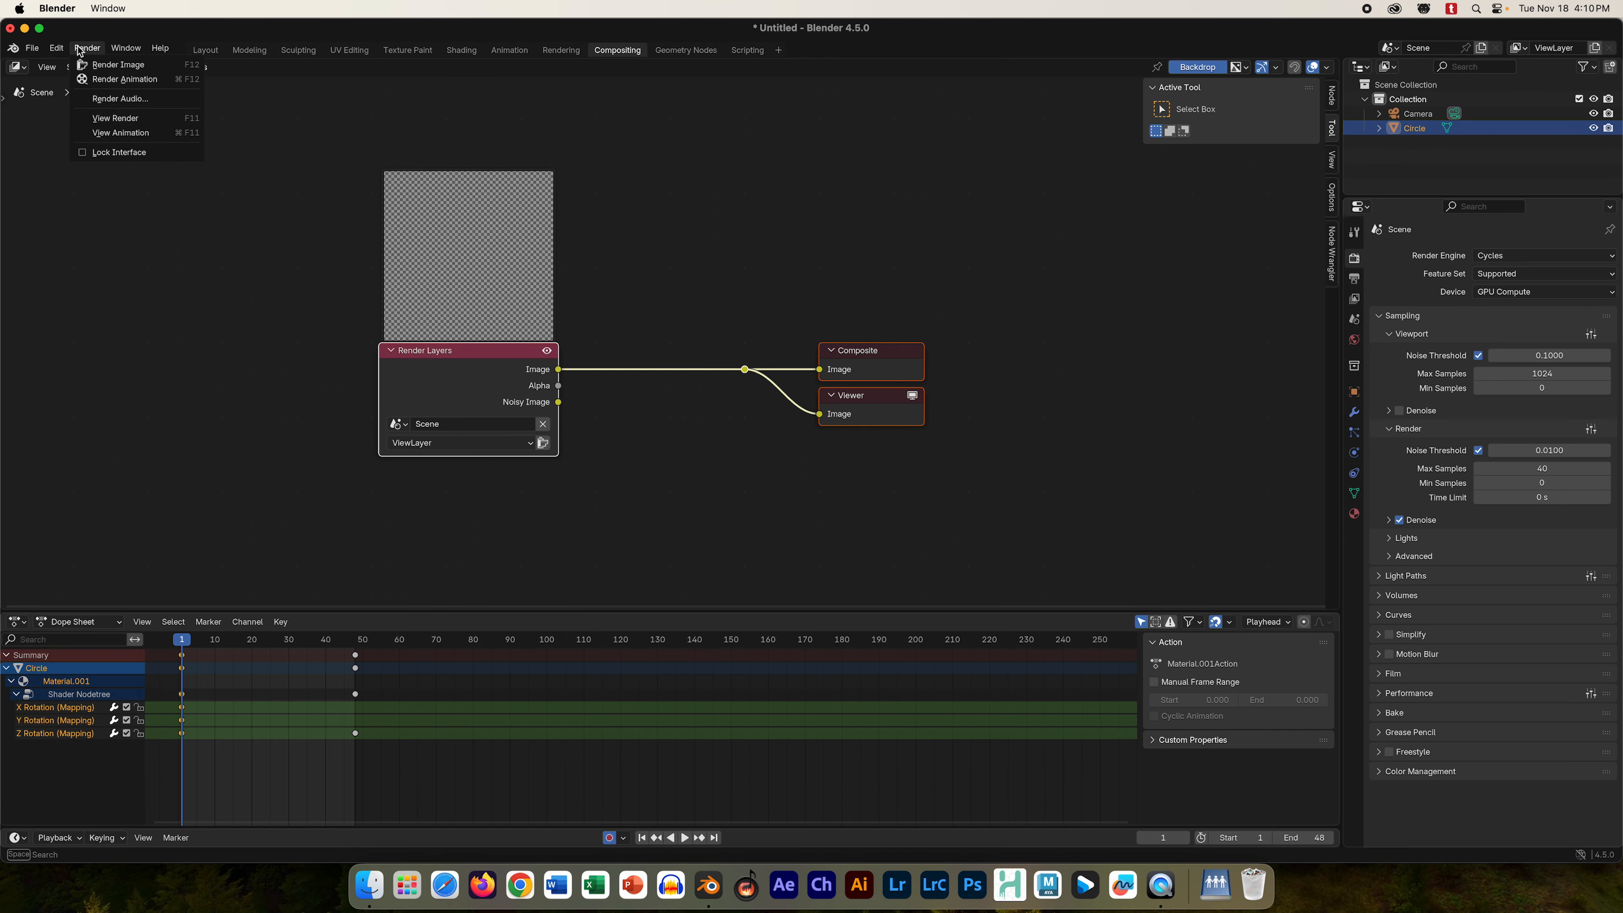
click(101, 64)
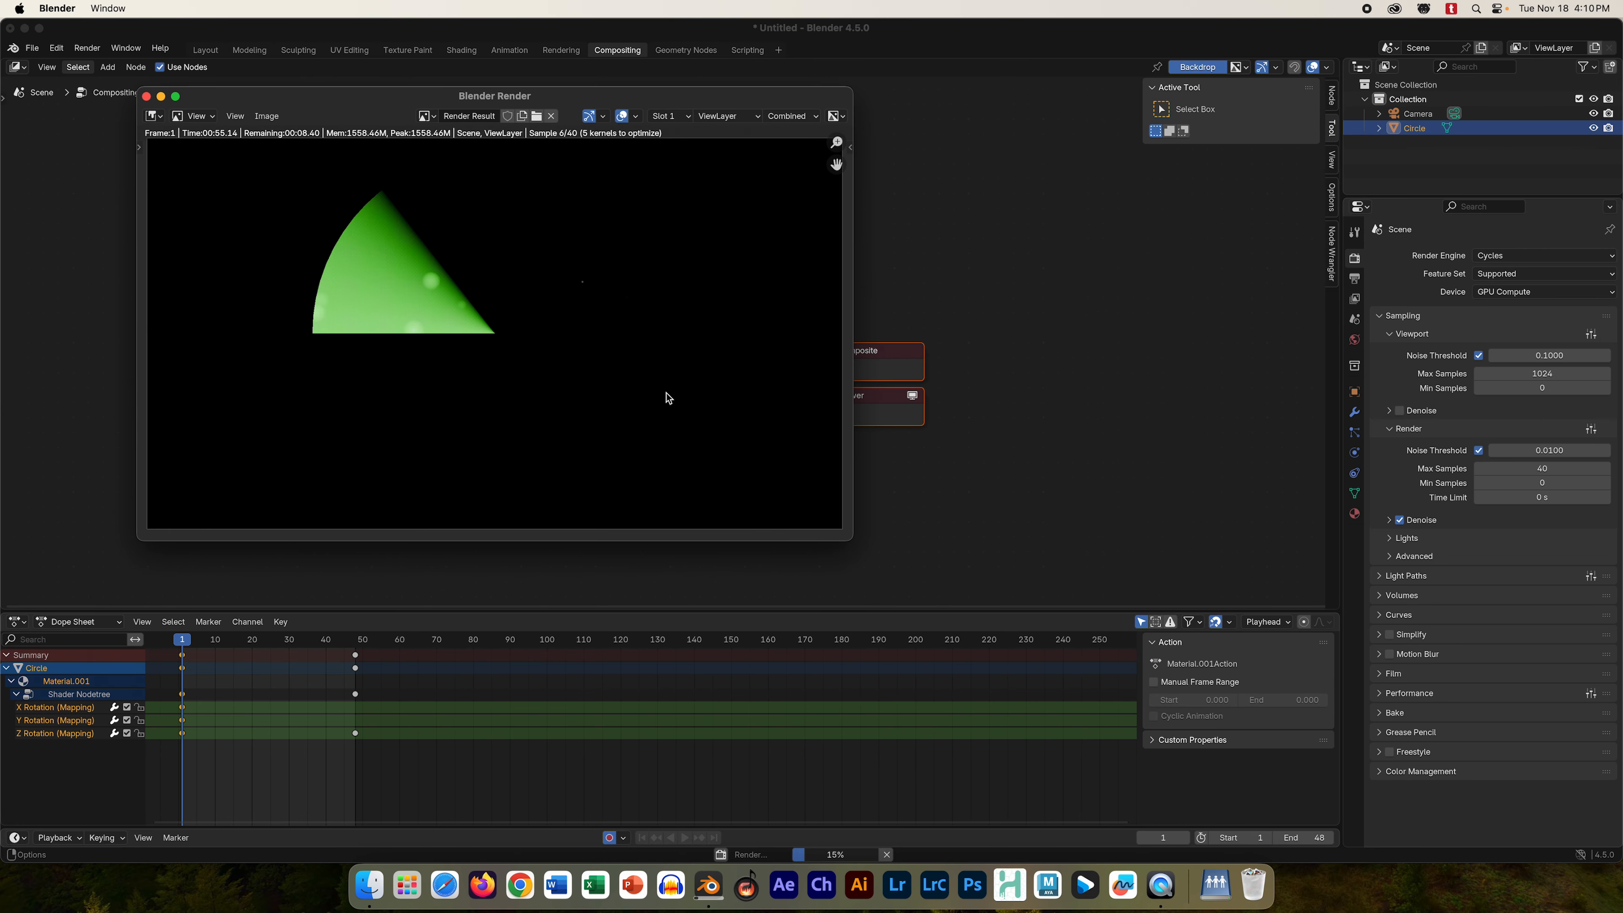
scroll(450, 304, up, 3)
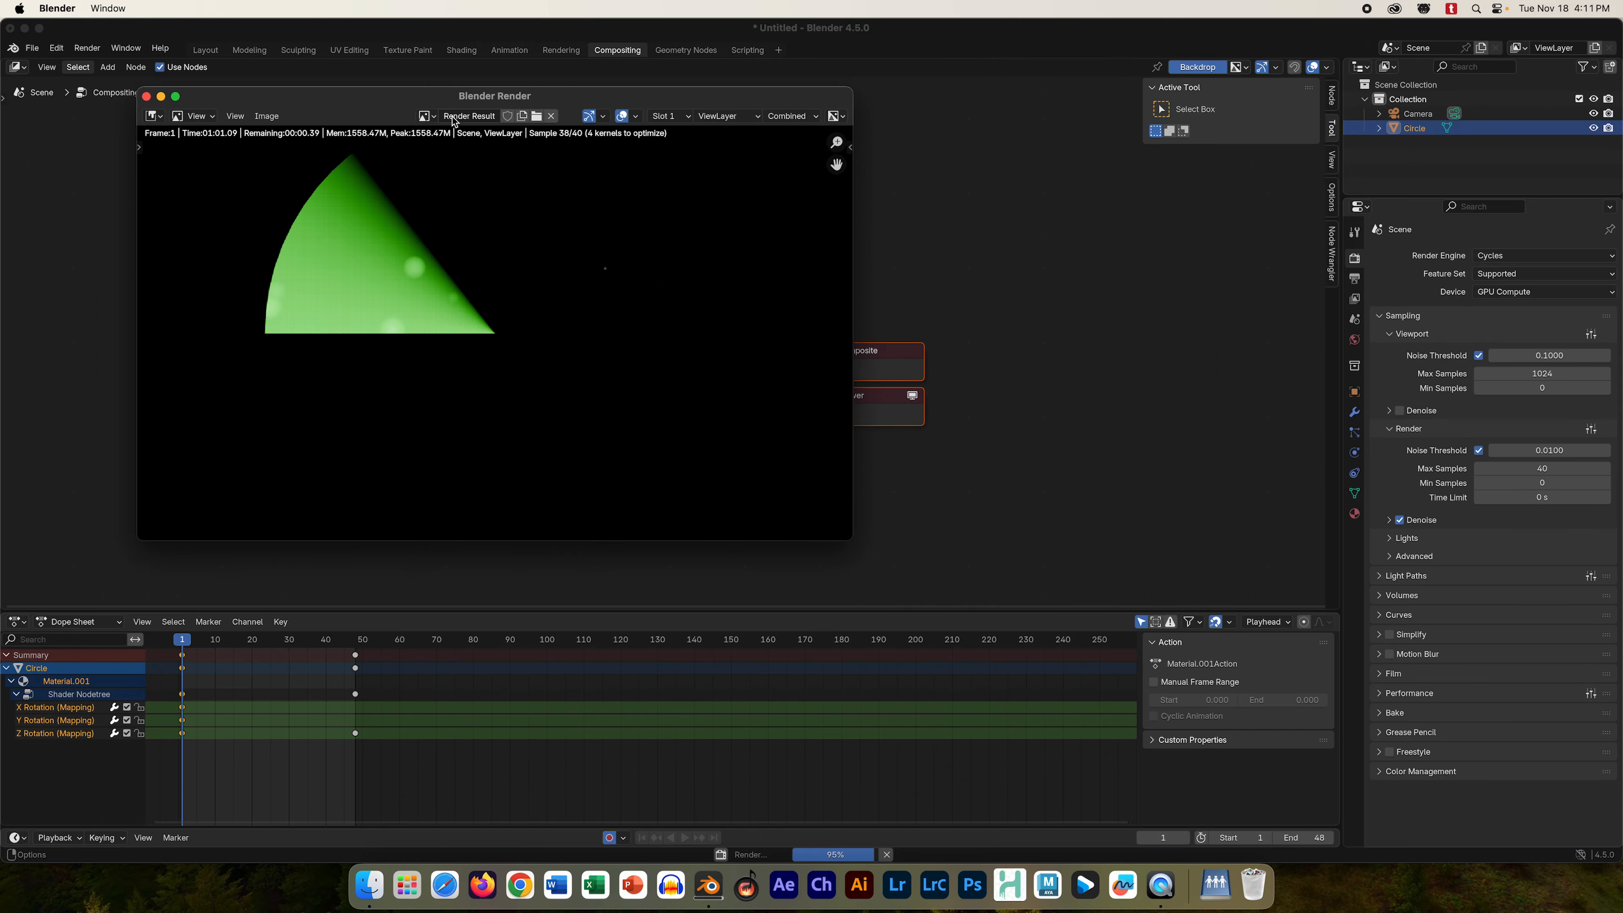
drag(343, 97, 977, 628)
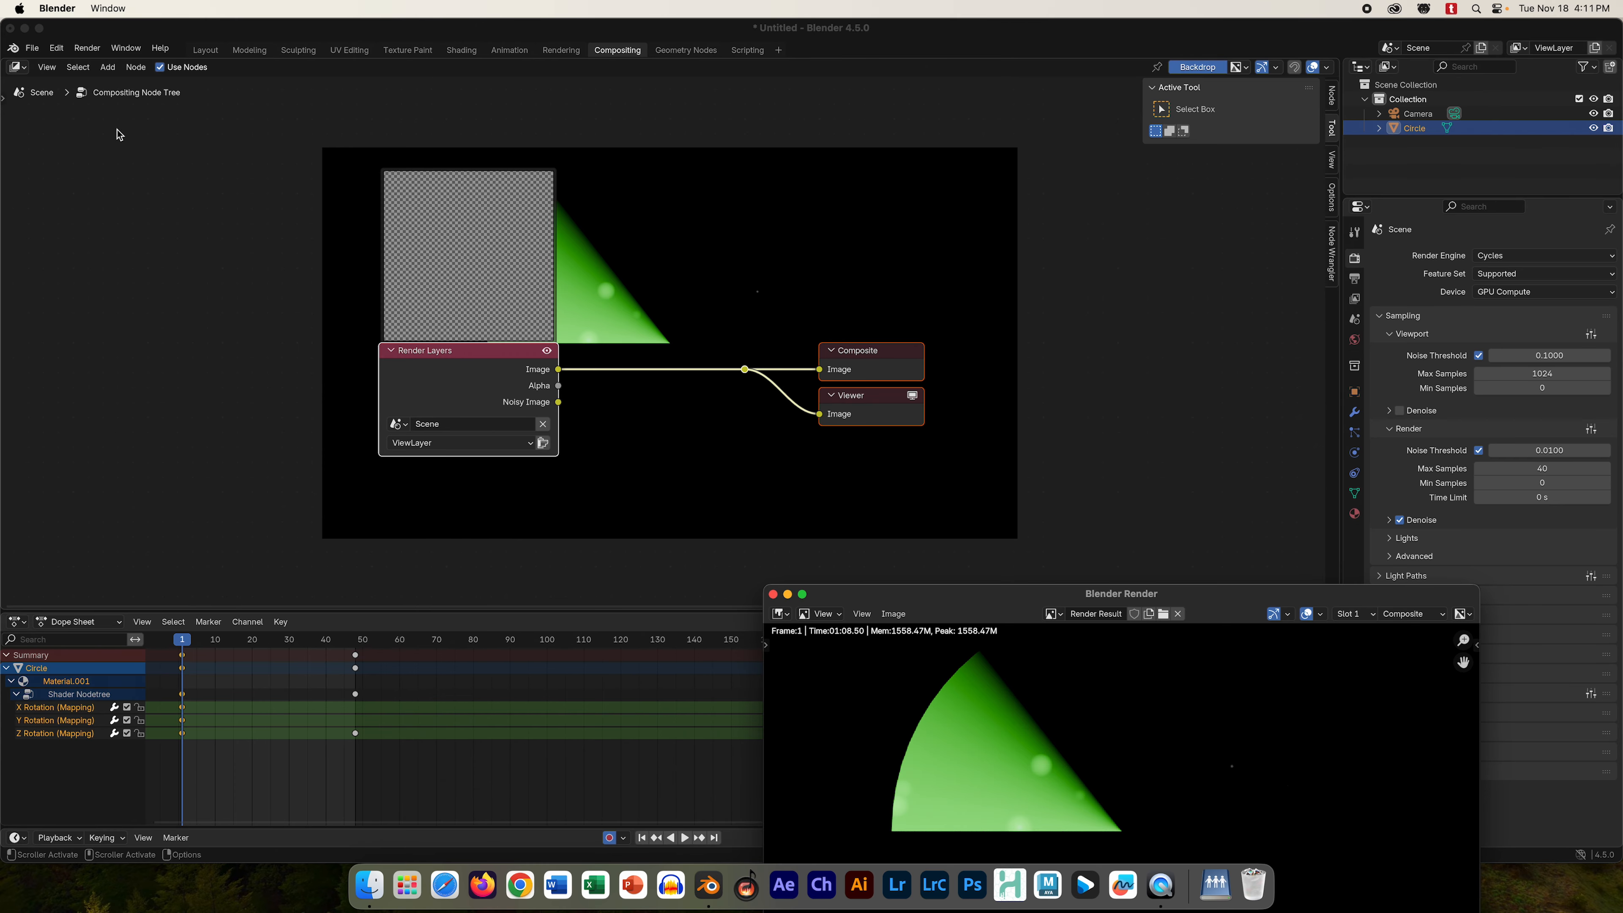
- Insert a Bloom Glare node between Render Layers and the outputs, and space the nodes apart so the backdrop is clear
click(107, 68)
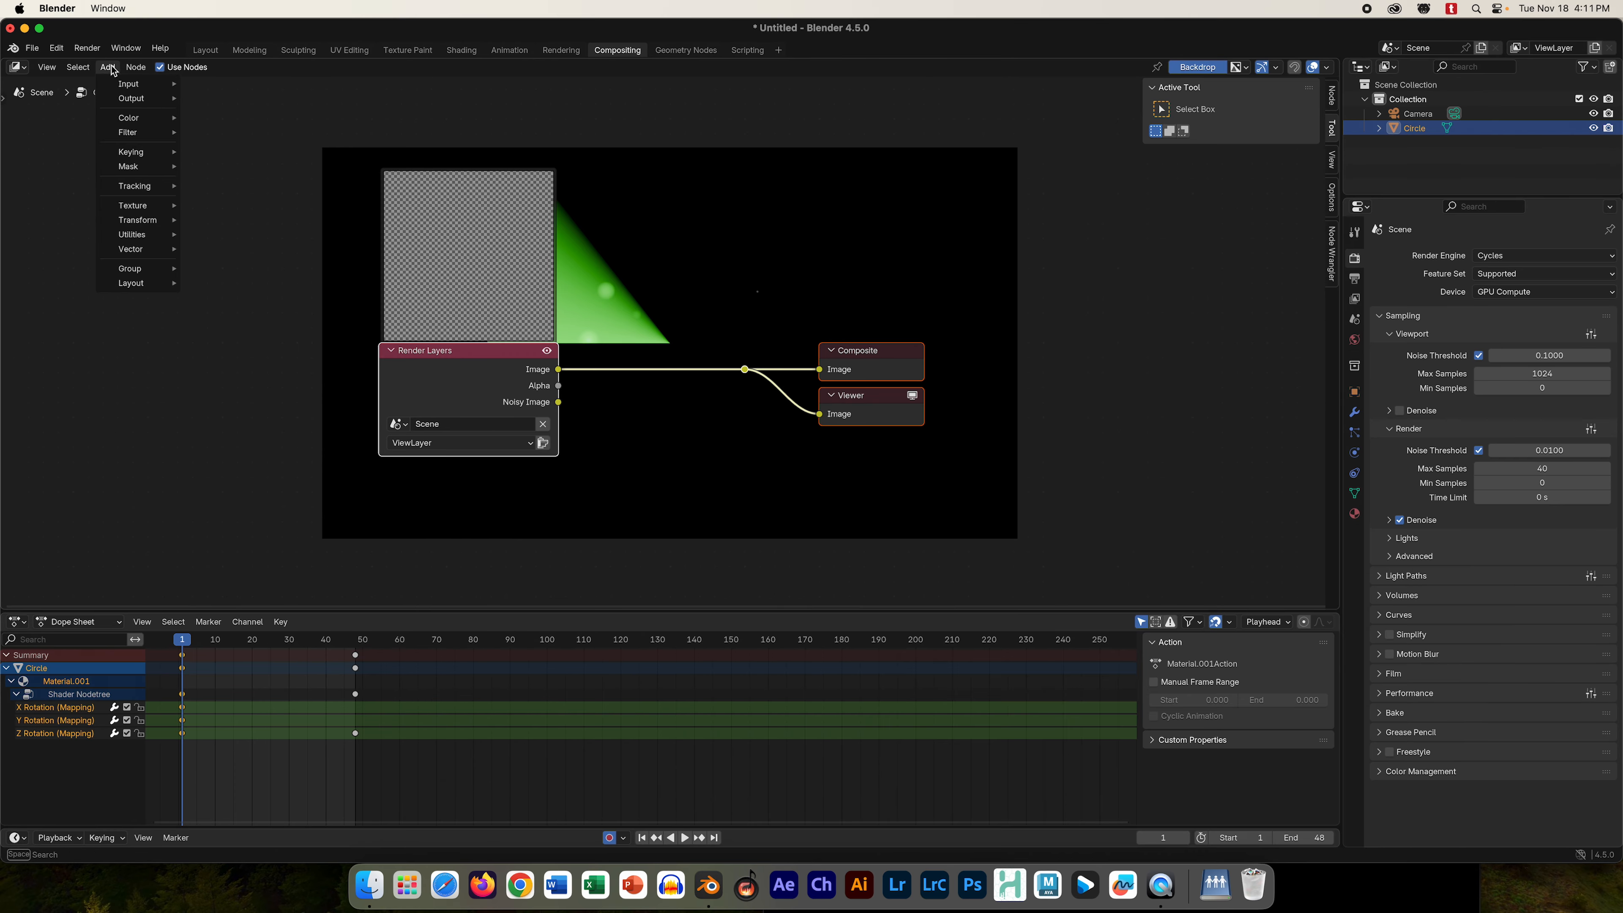
text(glar)
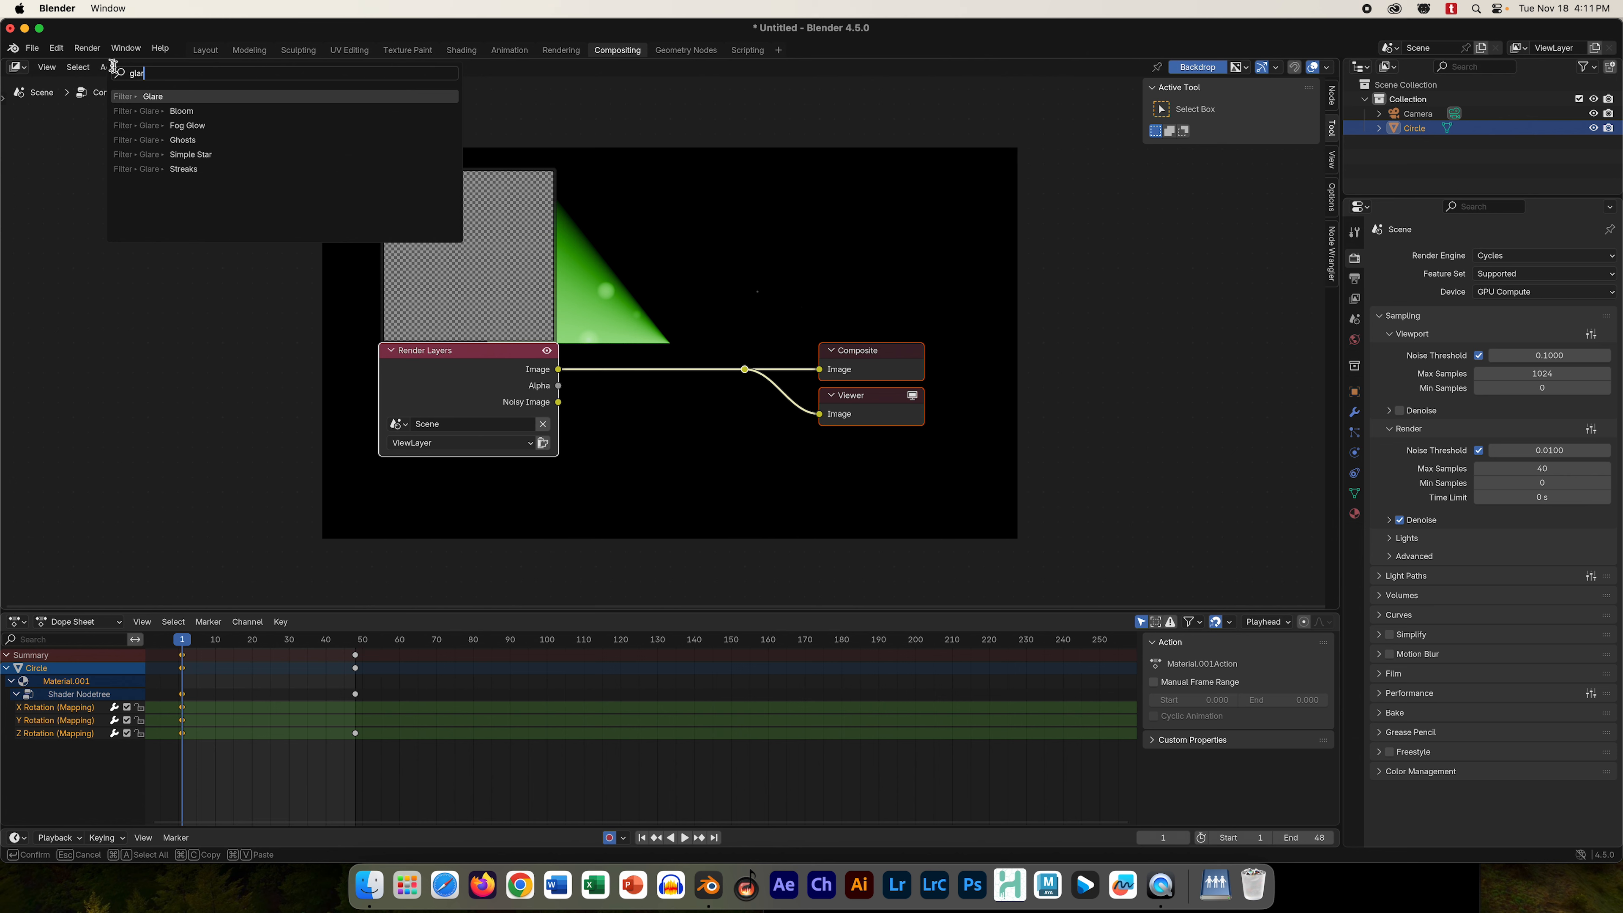
click(217, 112)
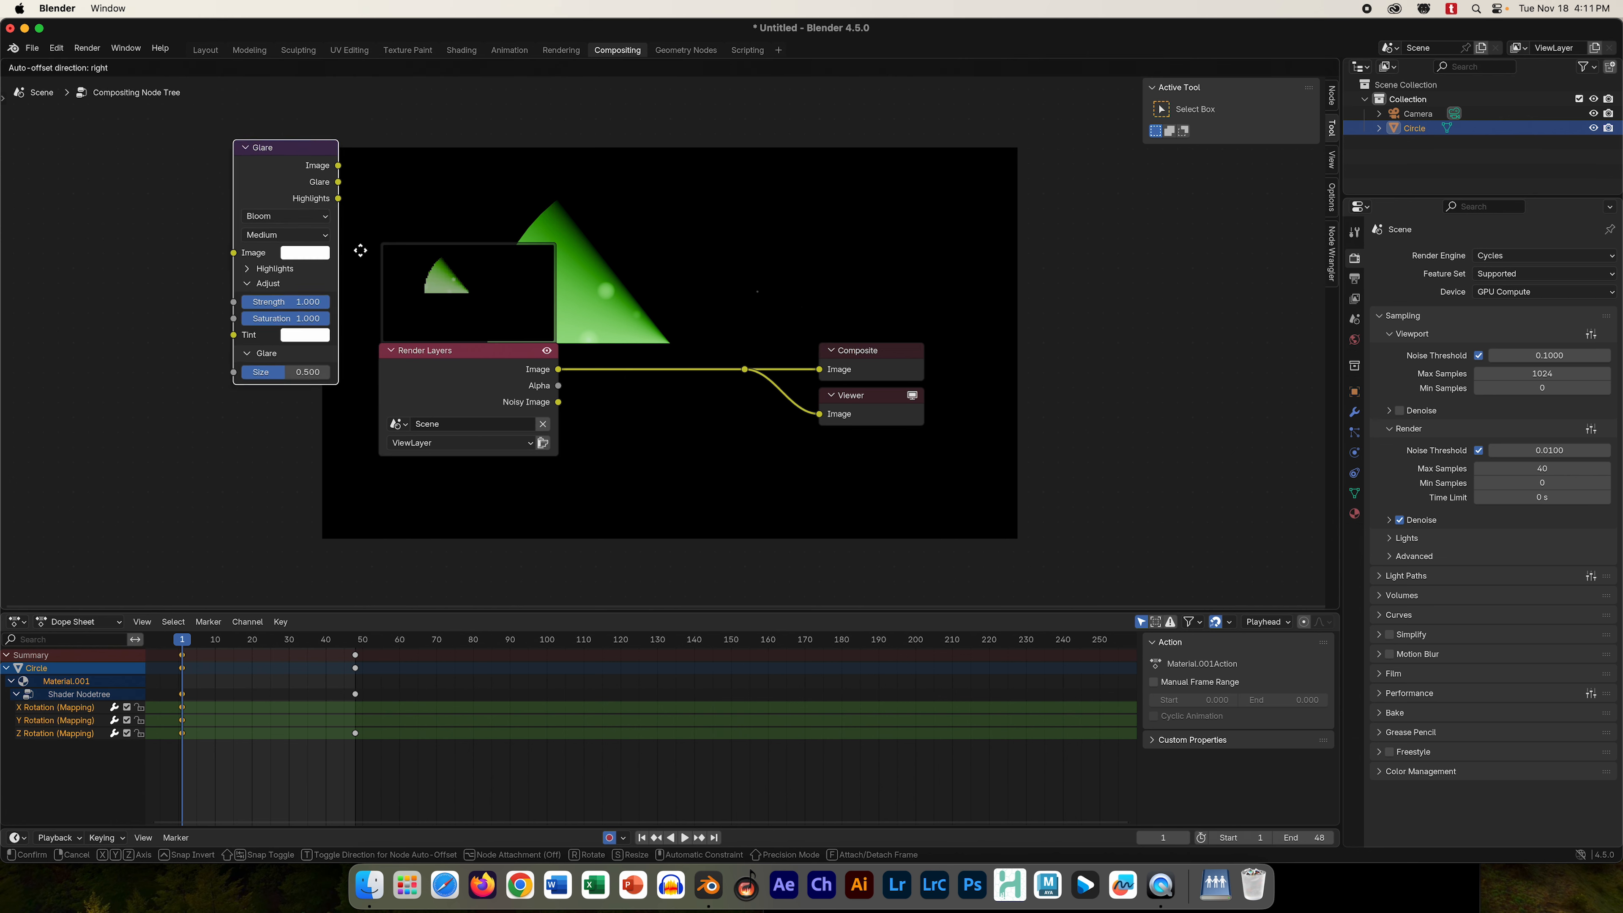
click(599, 257)
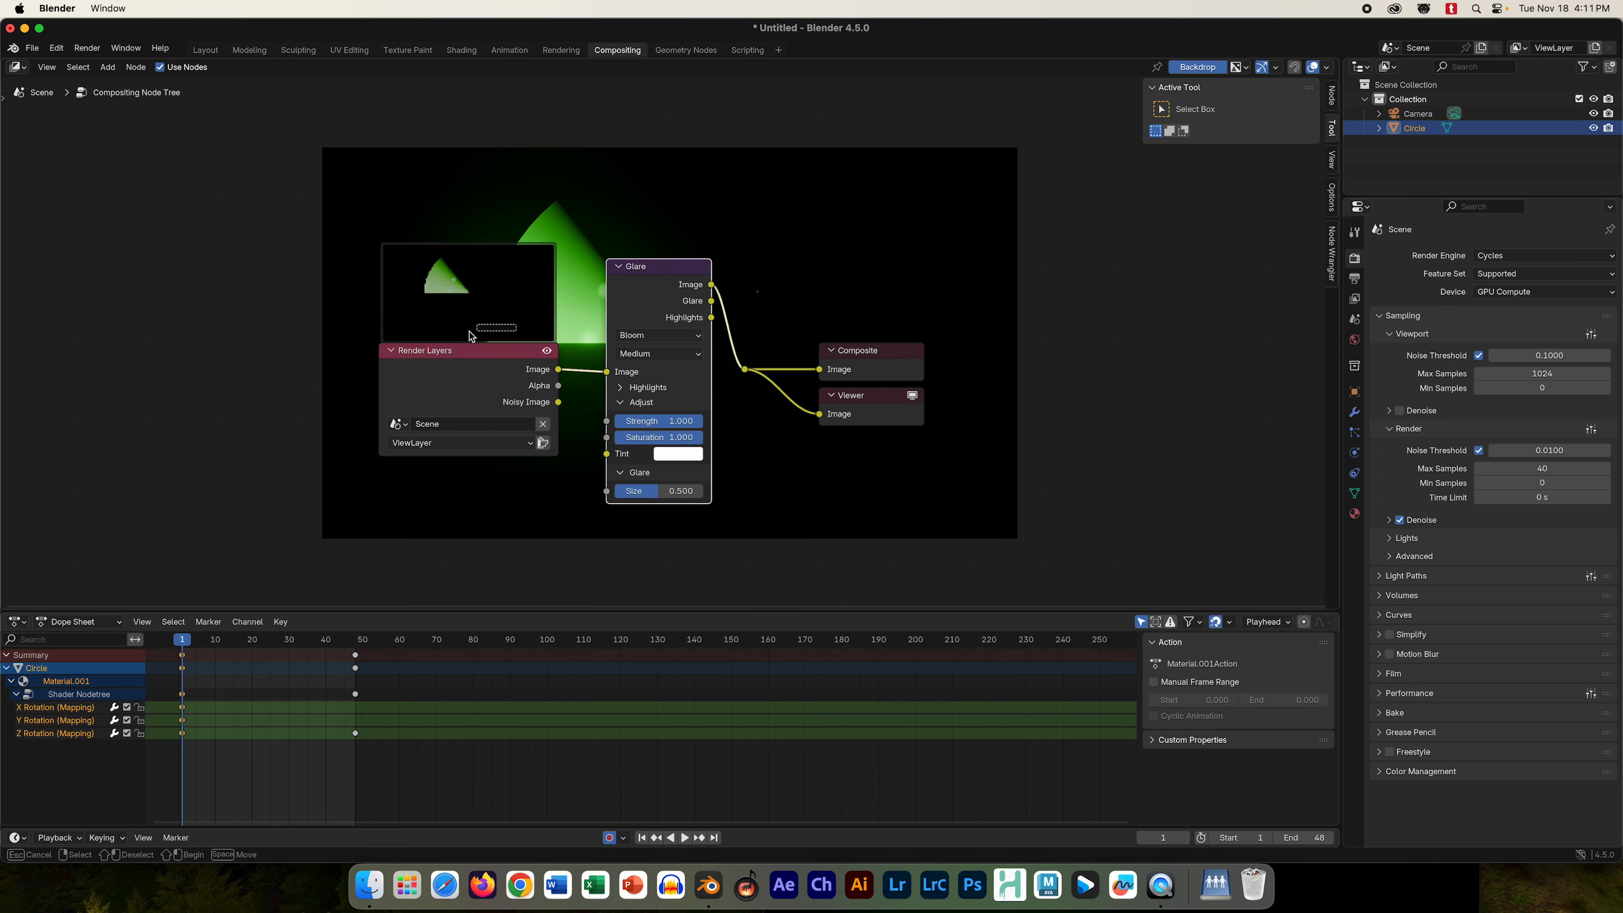
drag(473, 352, 293, 354)
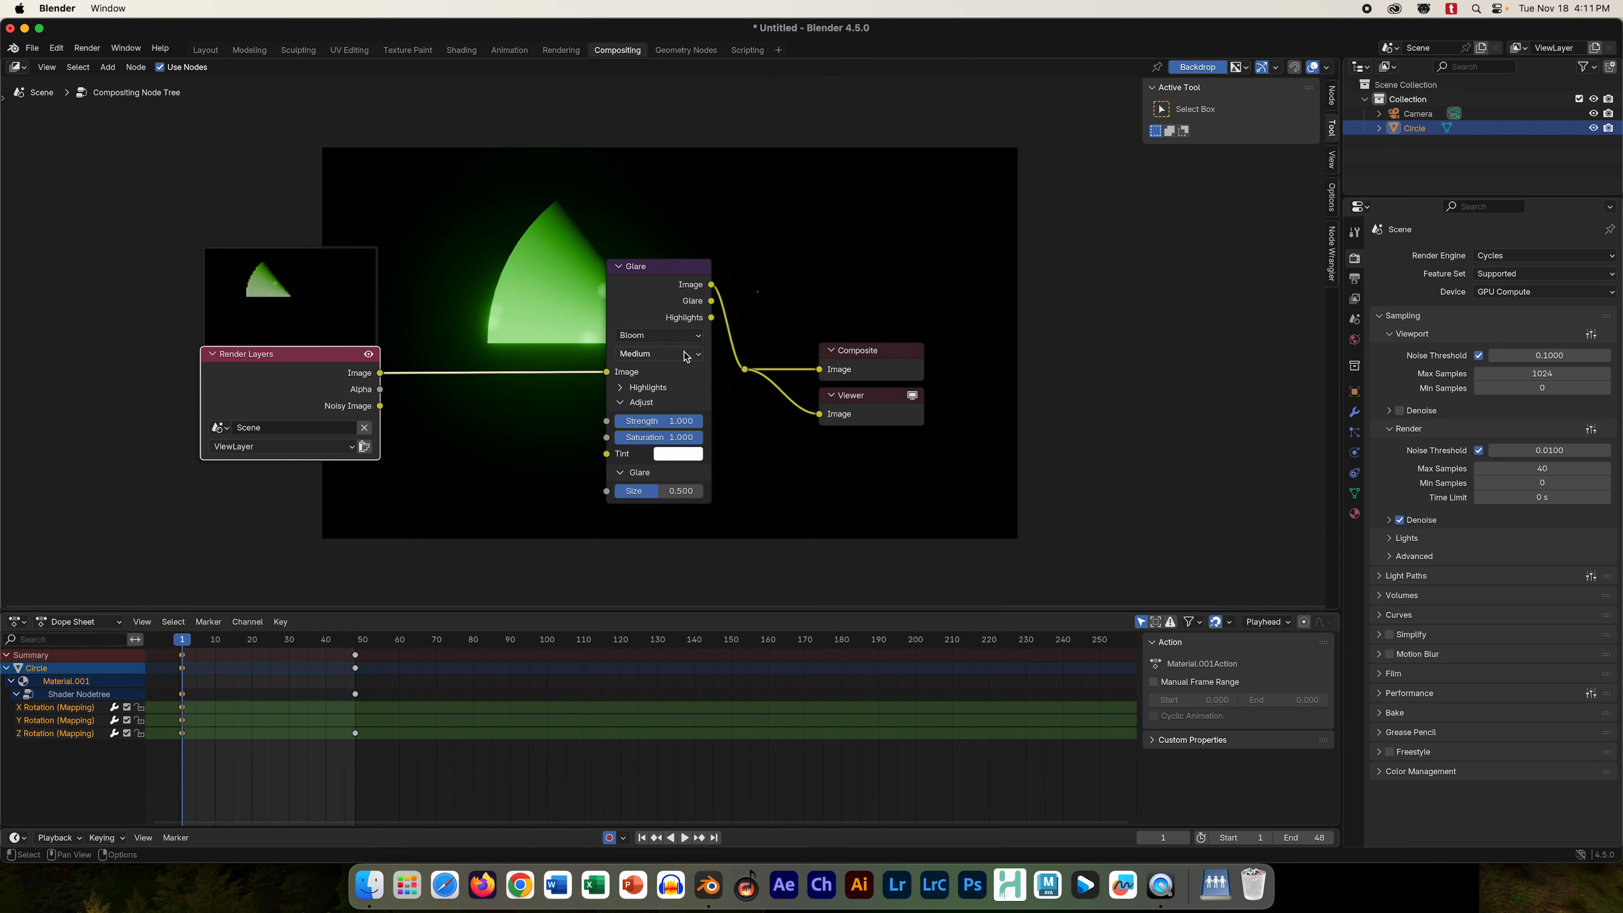
drag(657, 293, 586, 373)
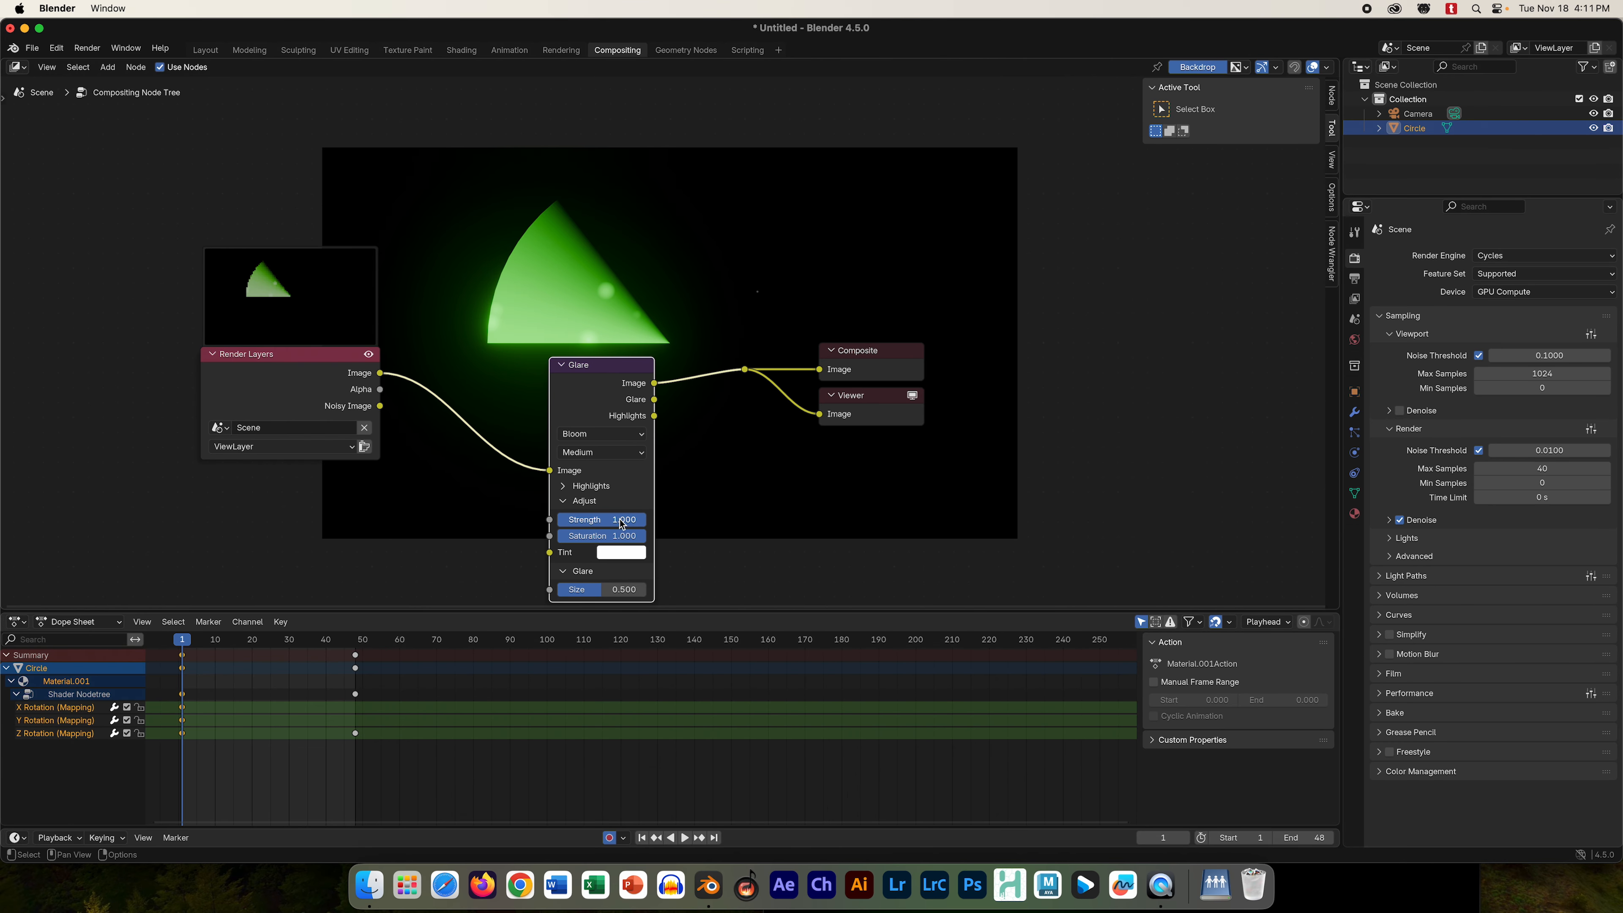
- Set the Glare node's bloom Strength to 0.5
mouse_move(604, 519)
mouse_down()
mouse_move(562, 519)
mouse_move(576, 519)
mouse_up()
click(606, 521)
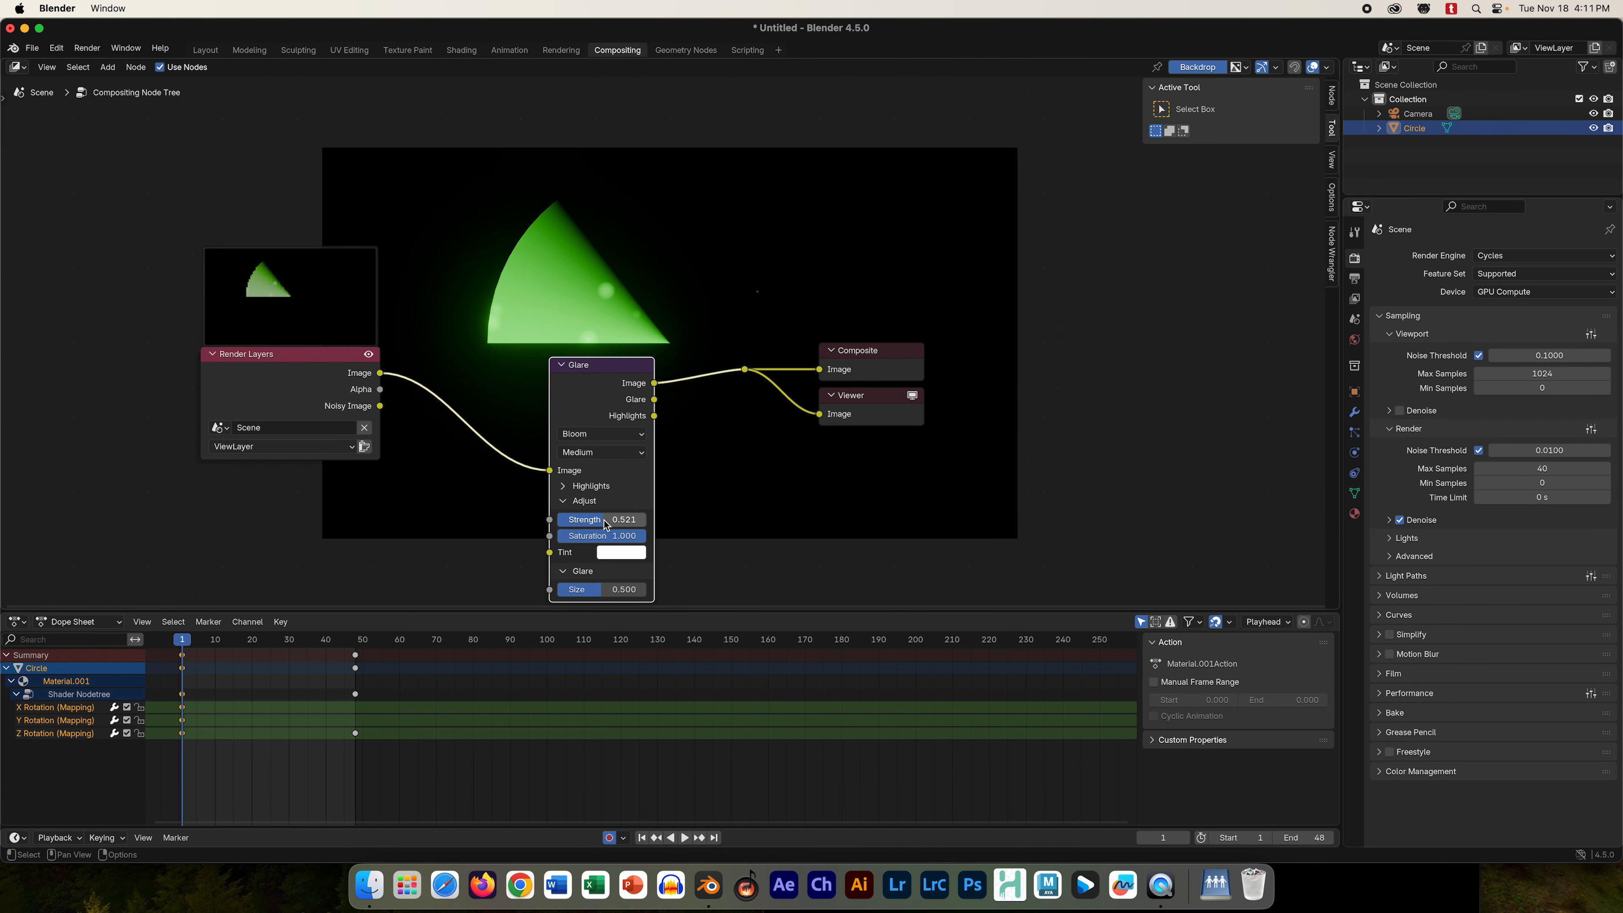
key(BackSpace)
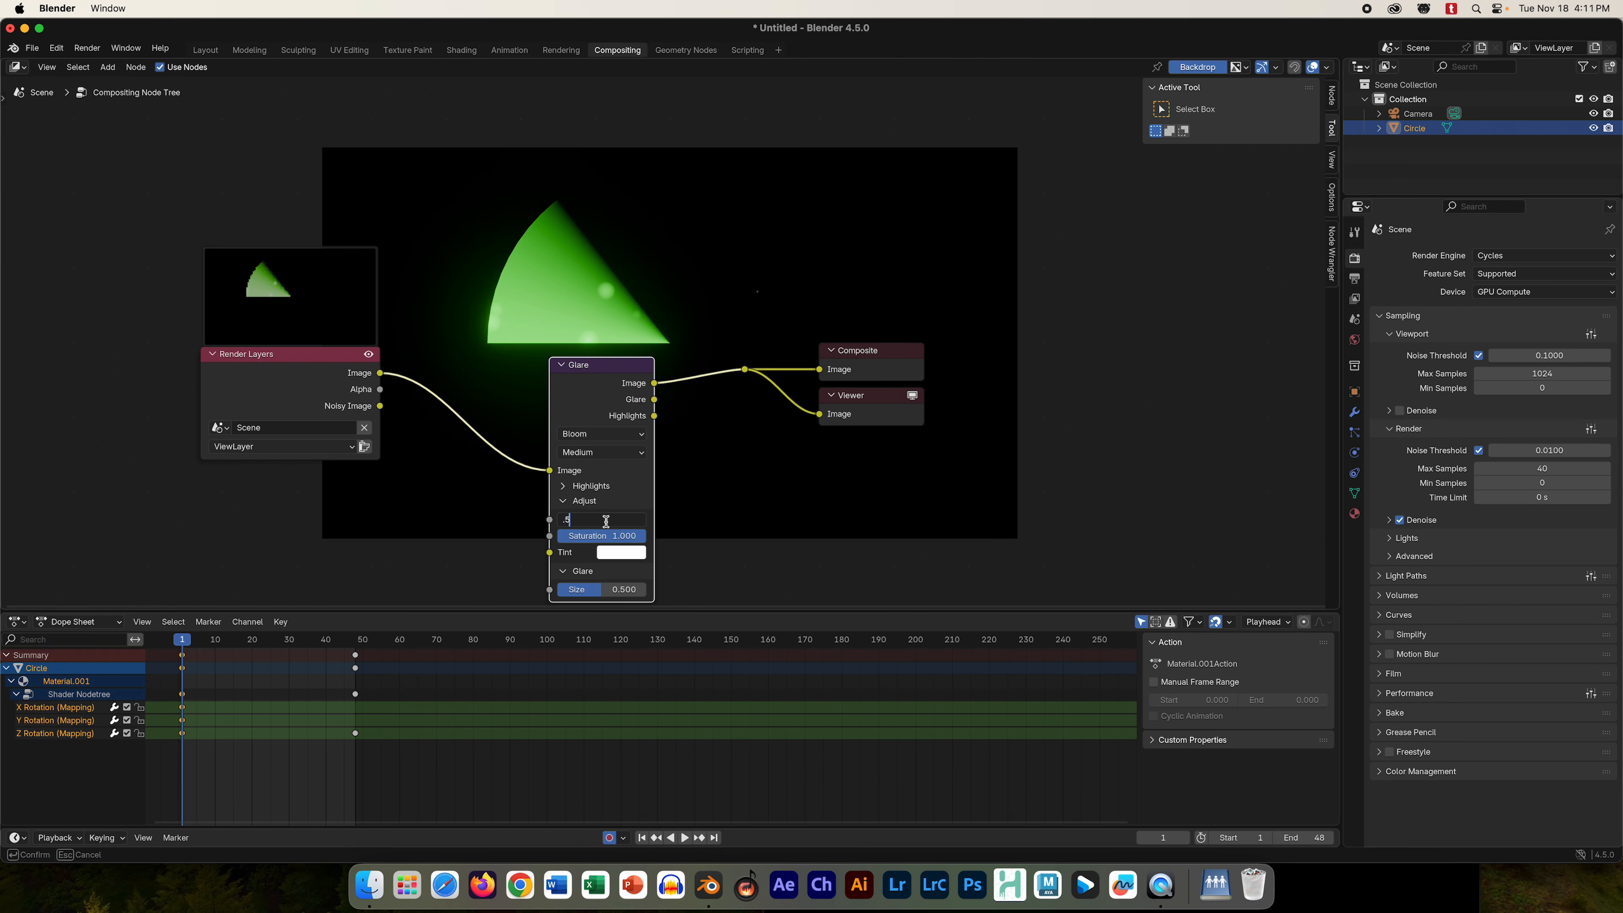
text(.5)
key(Return)
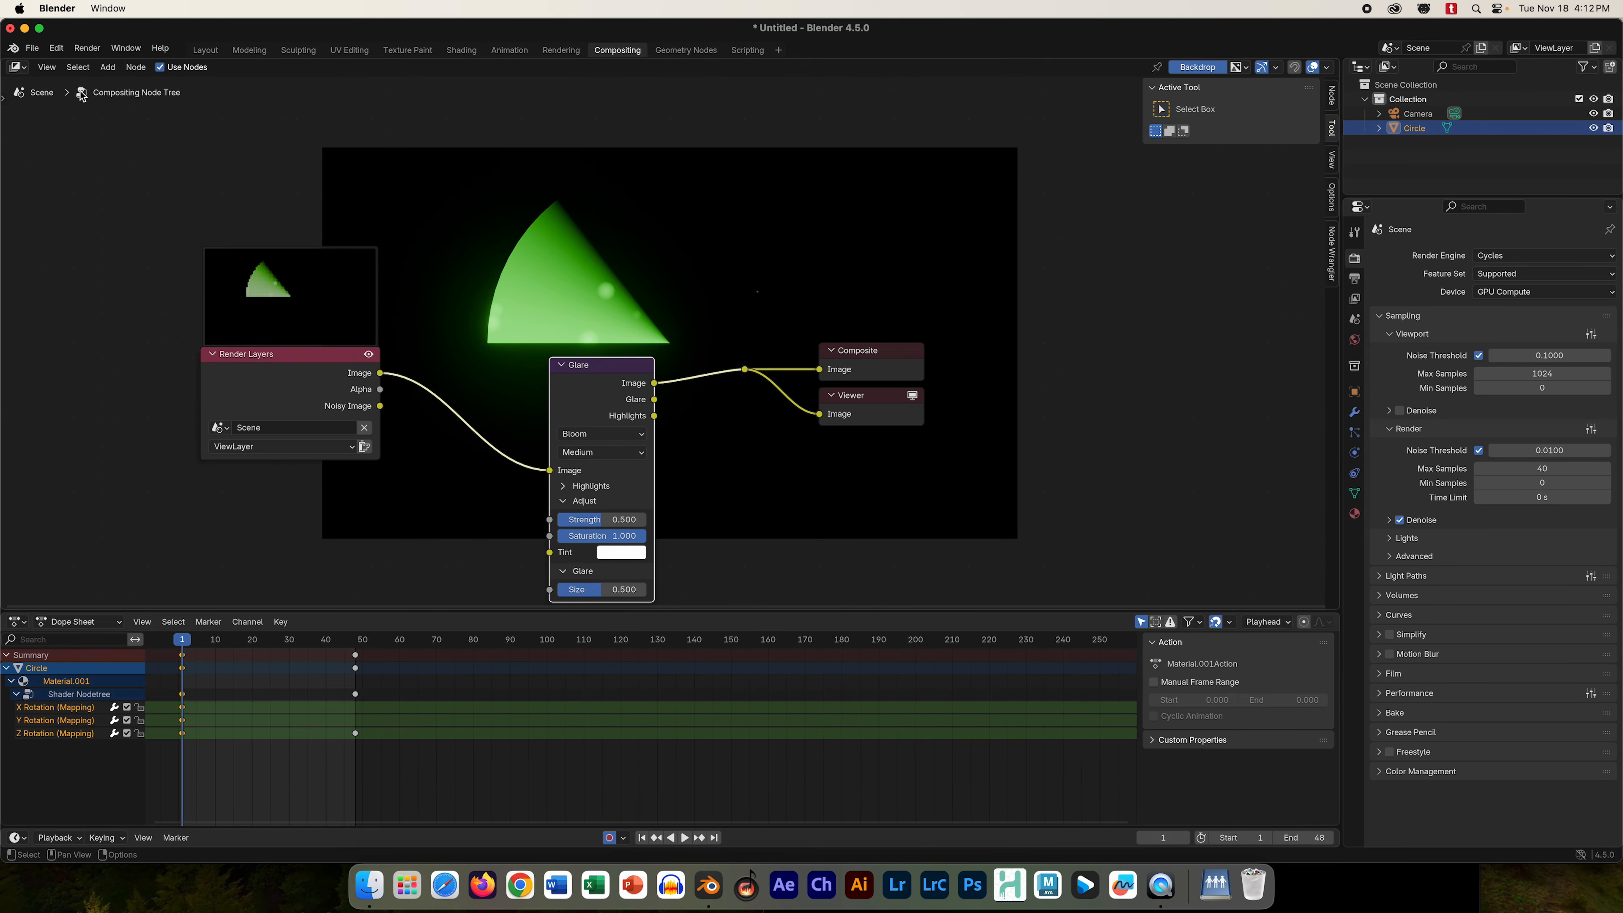
- Save the project in the home folder under the file name Radar
click(33, 49)
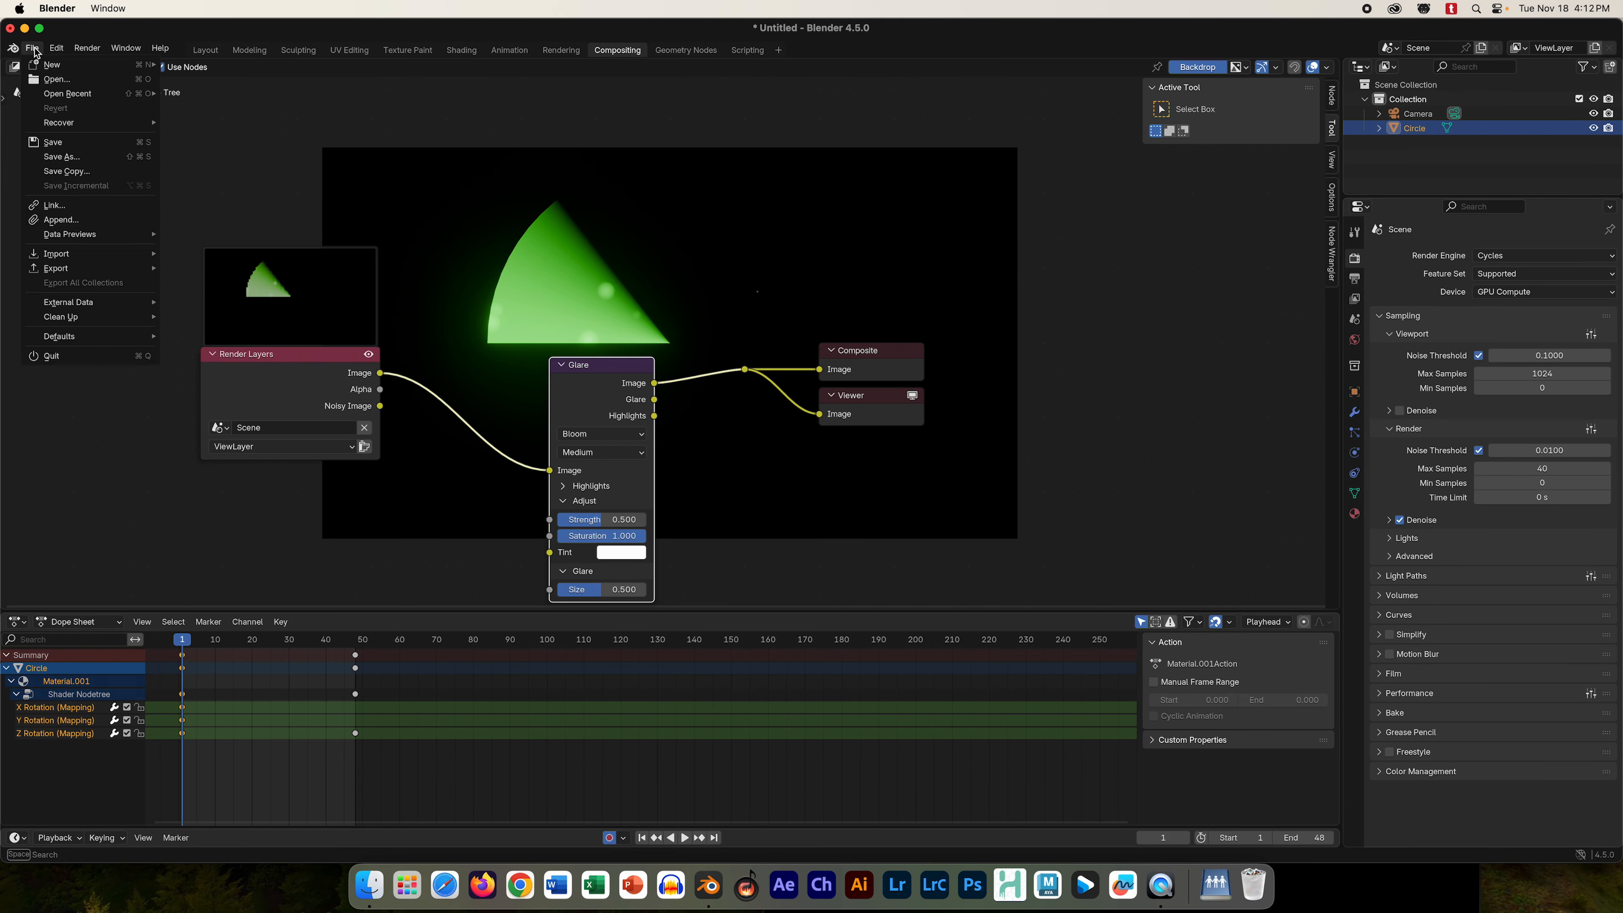
click(109, 157)
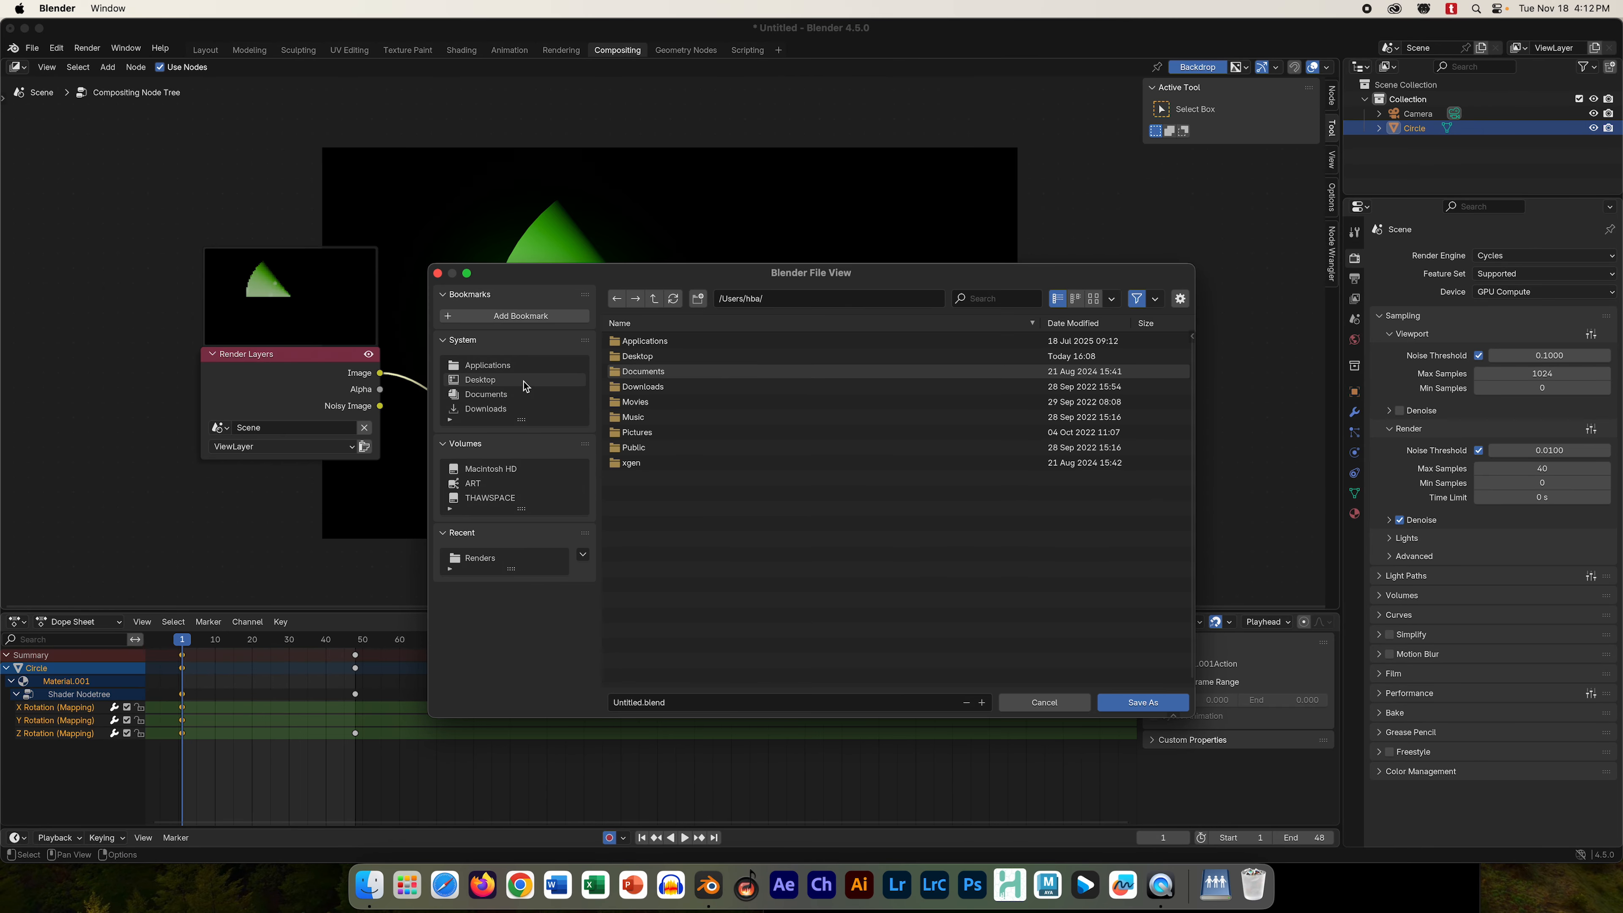
click(677, 700)
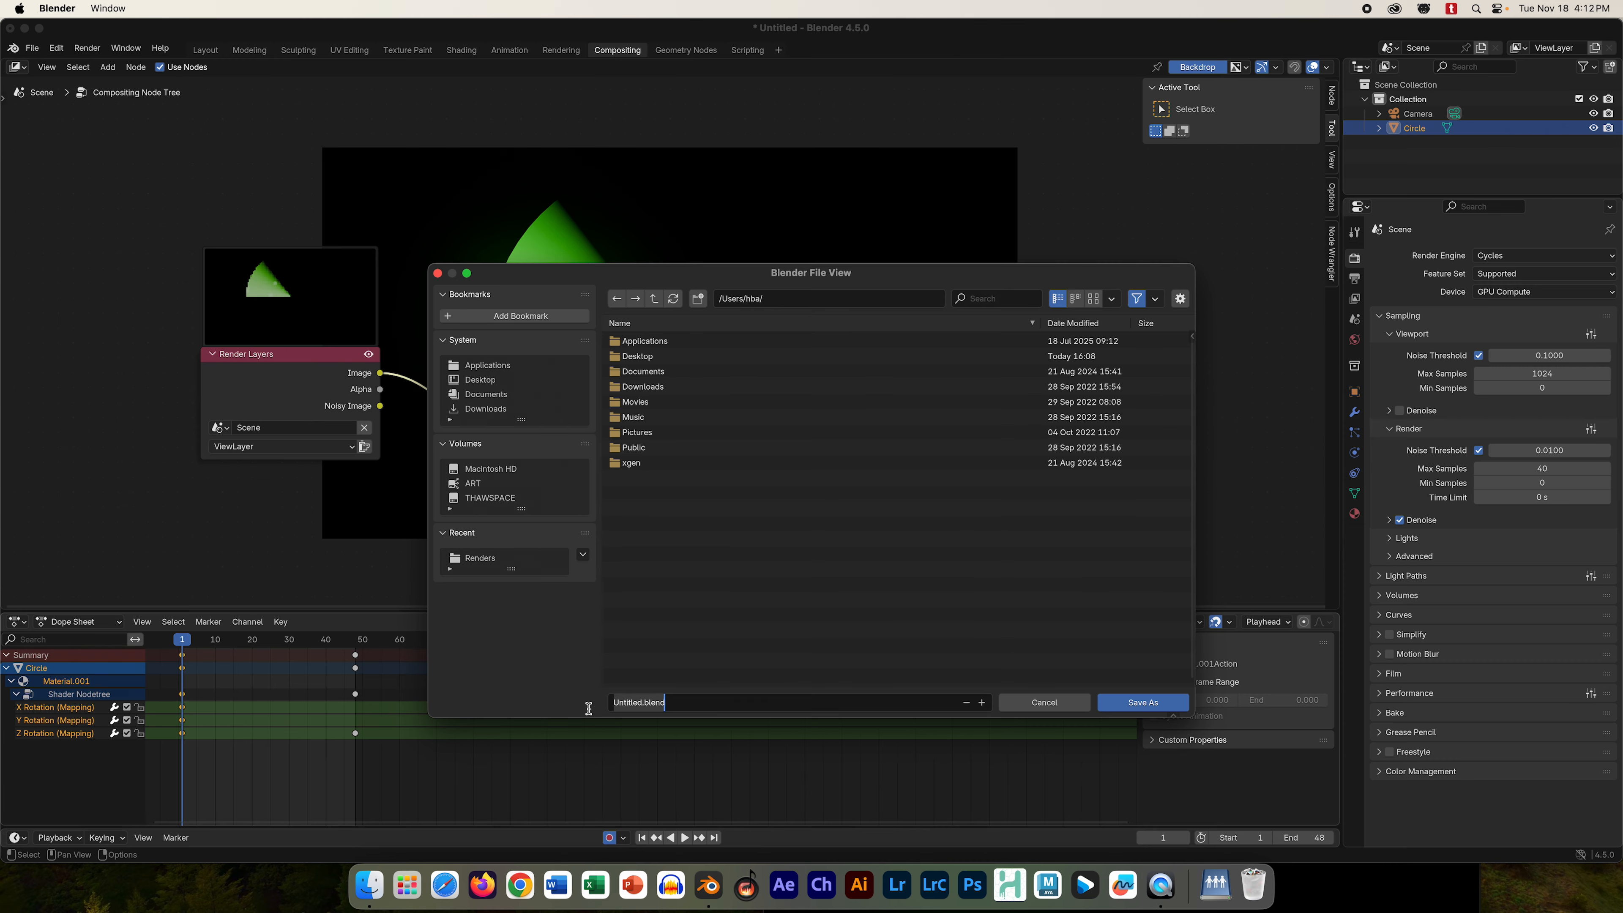
text(Radar)
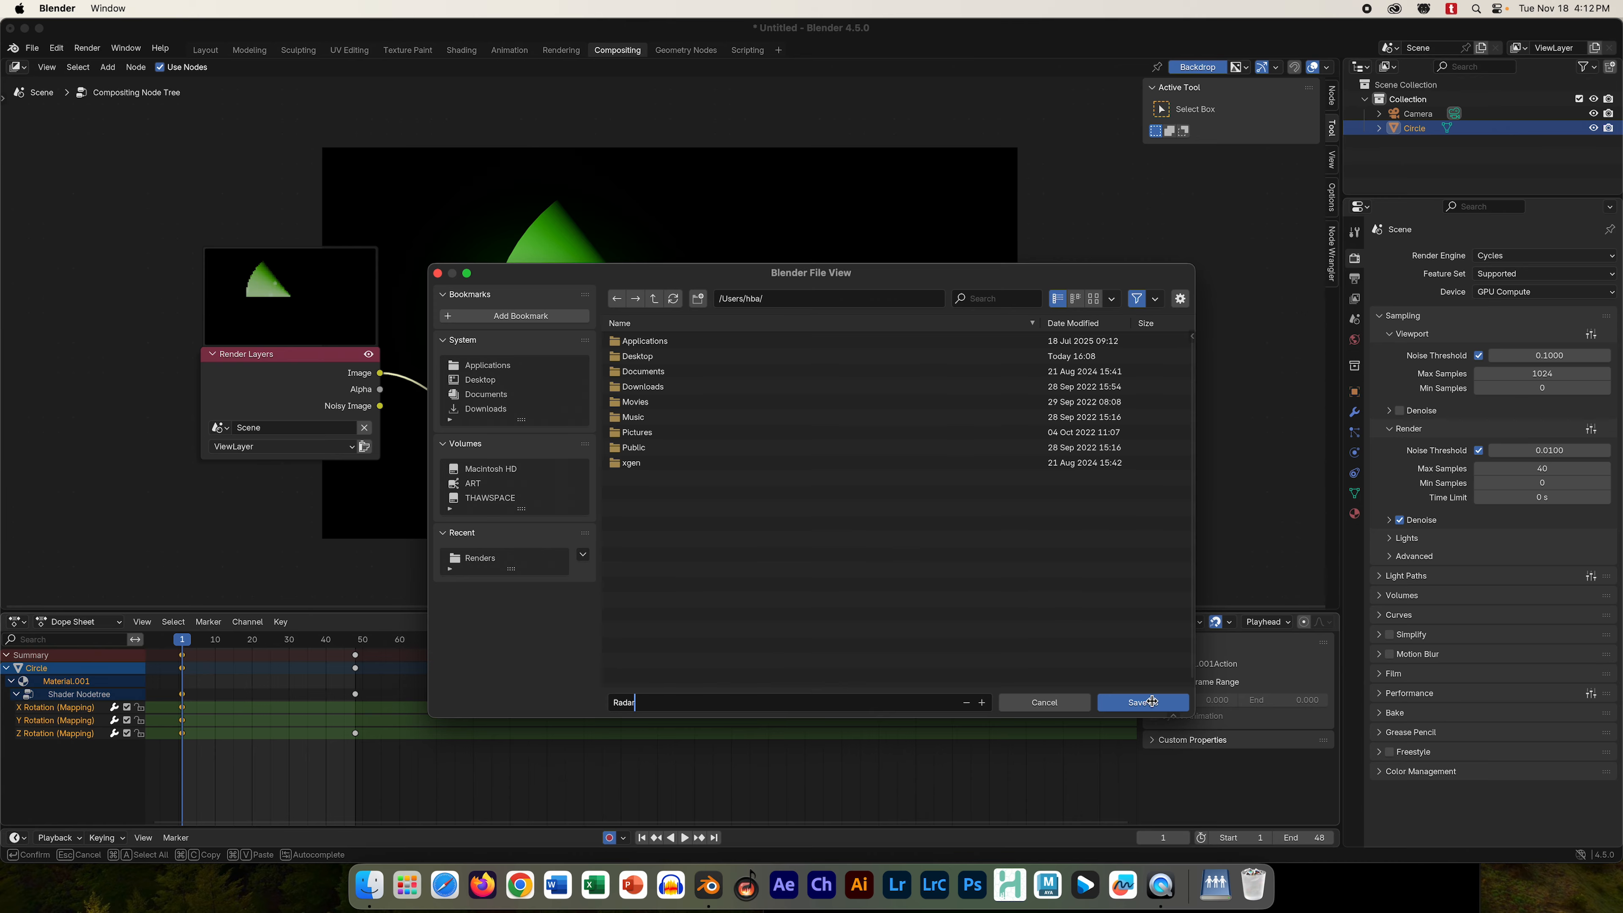
click(1152, 704)
click(1128, 696)
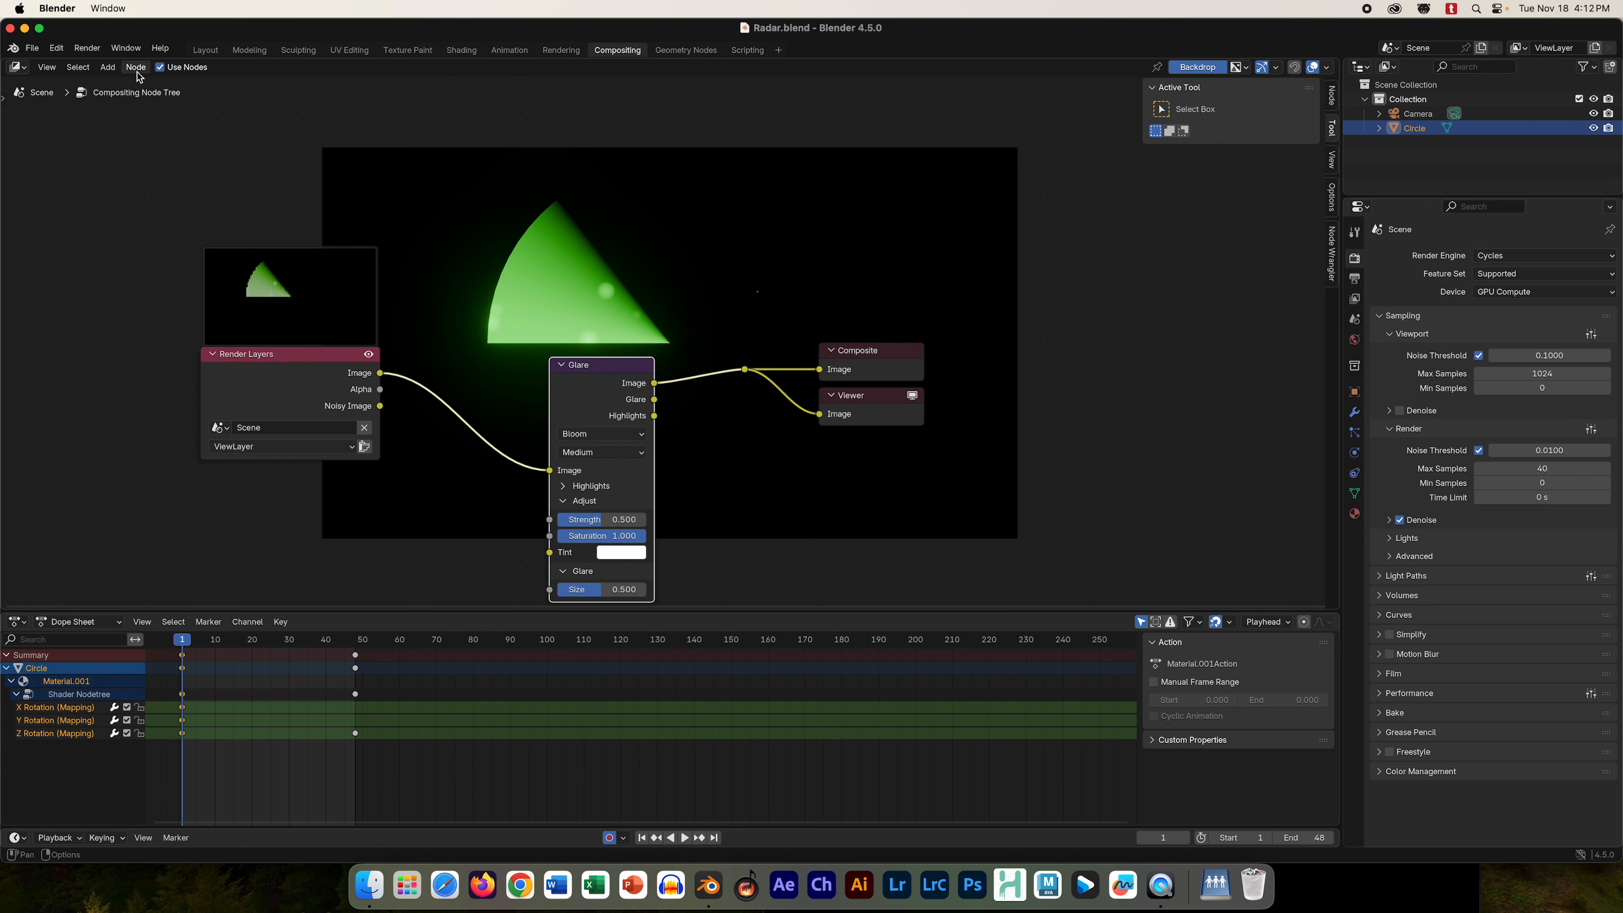
- Render the full animation and move the render window up over the compositor
click(89, 49)
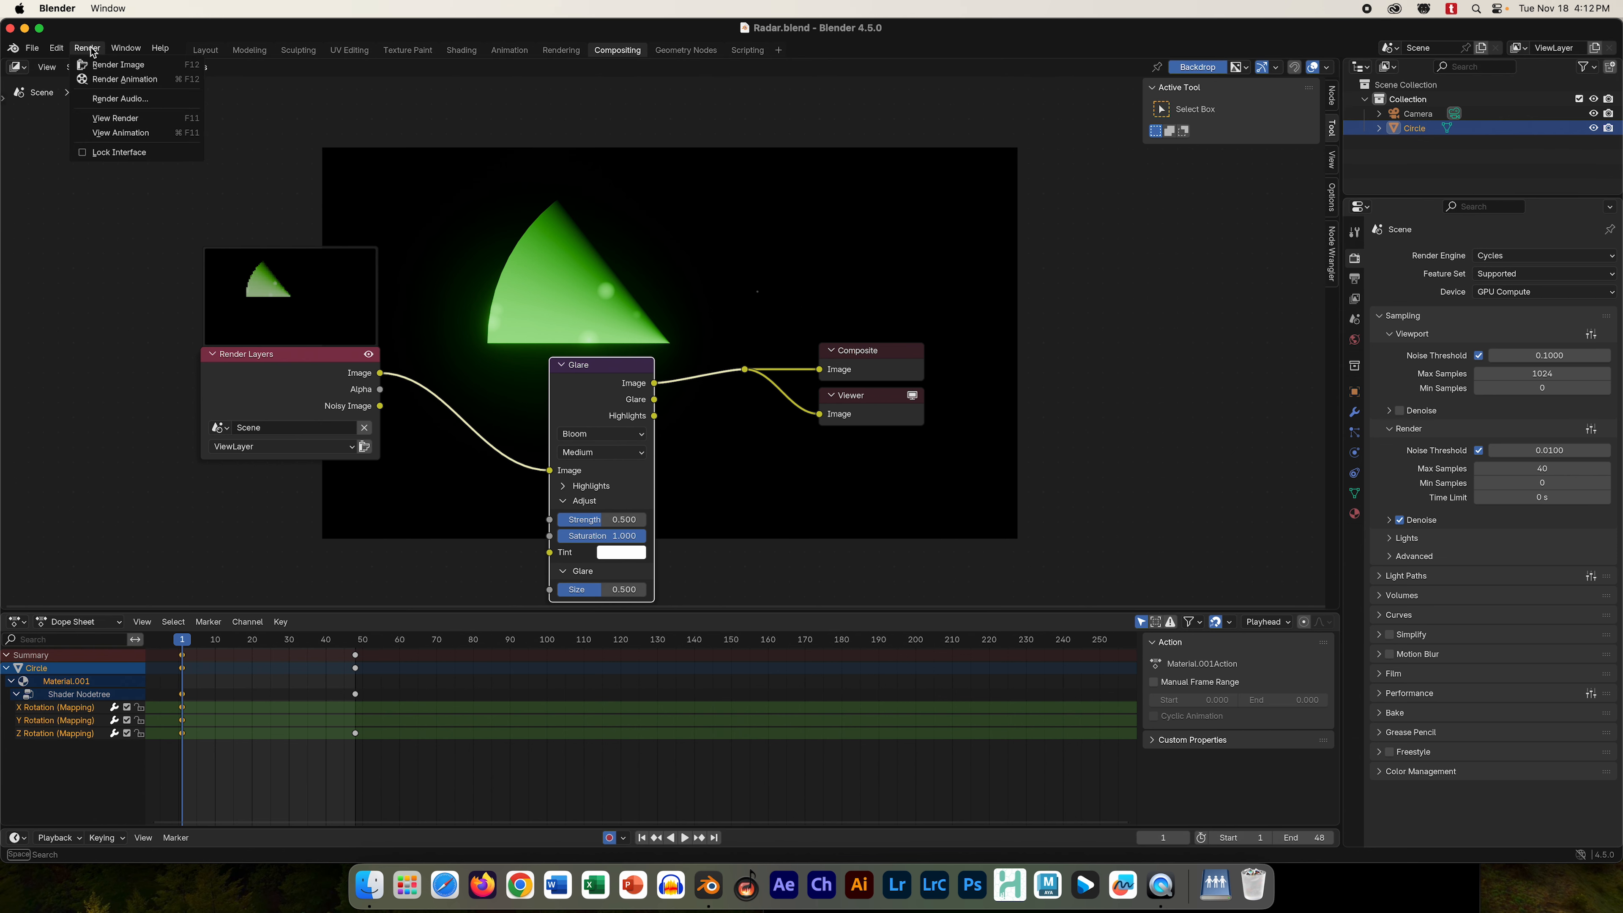
click(102, 81)
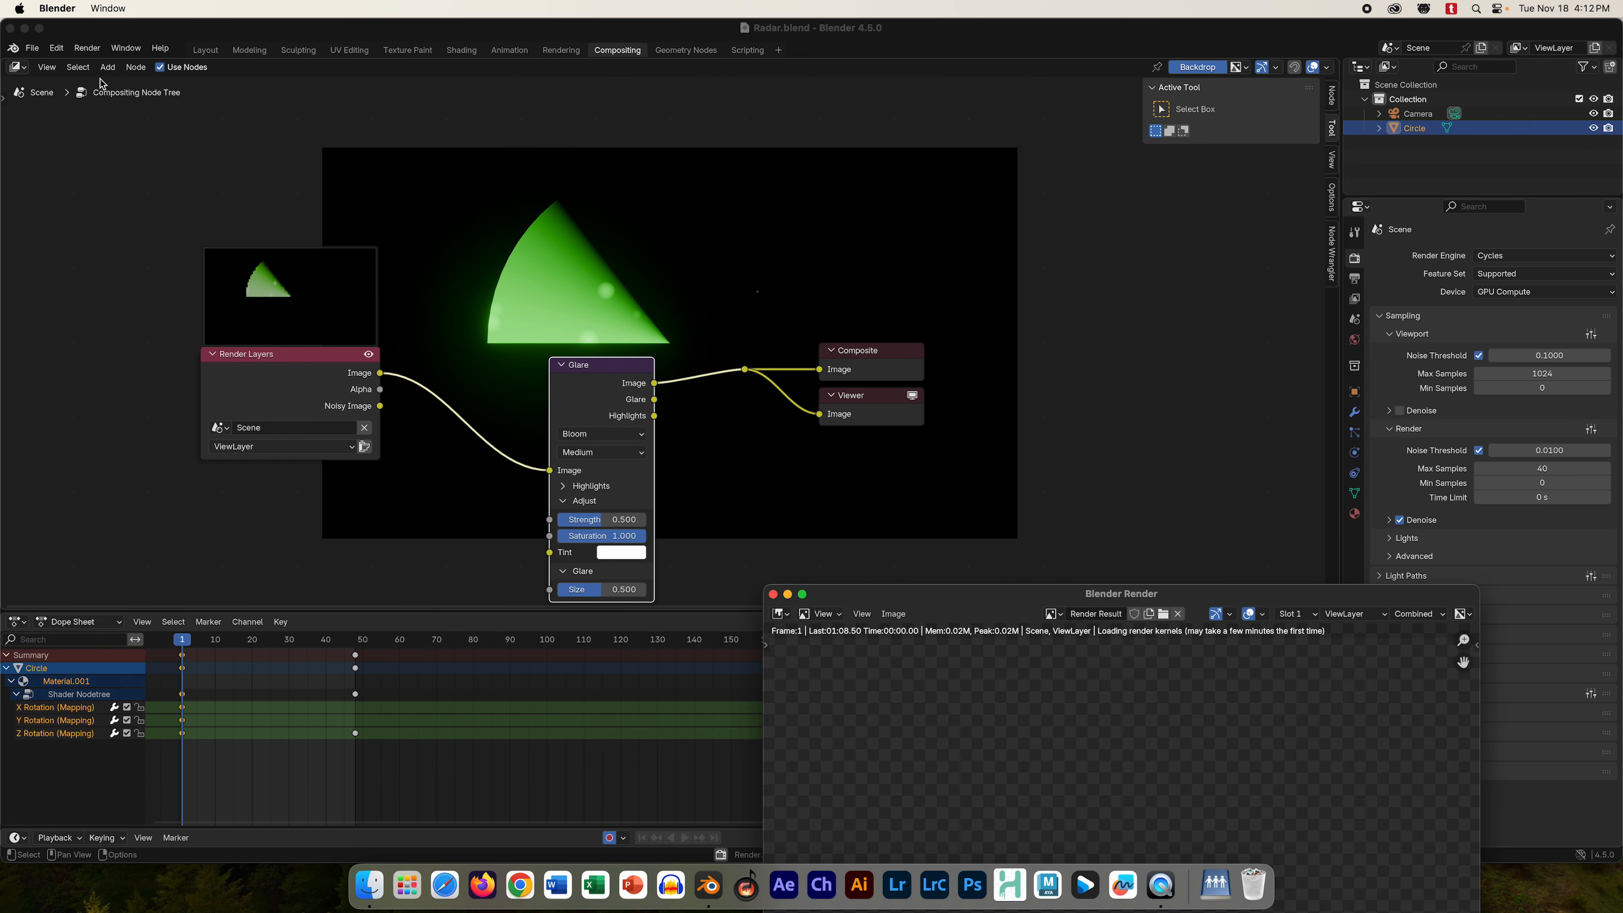
drag(929, 607, 750, 318)
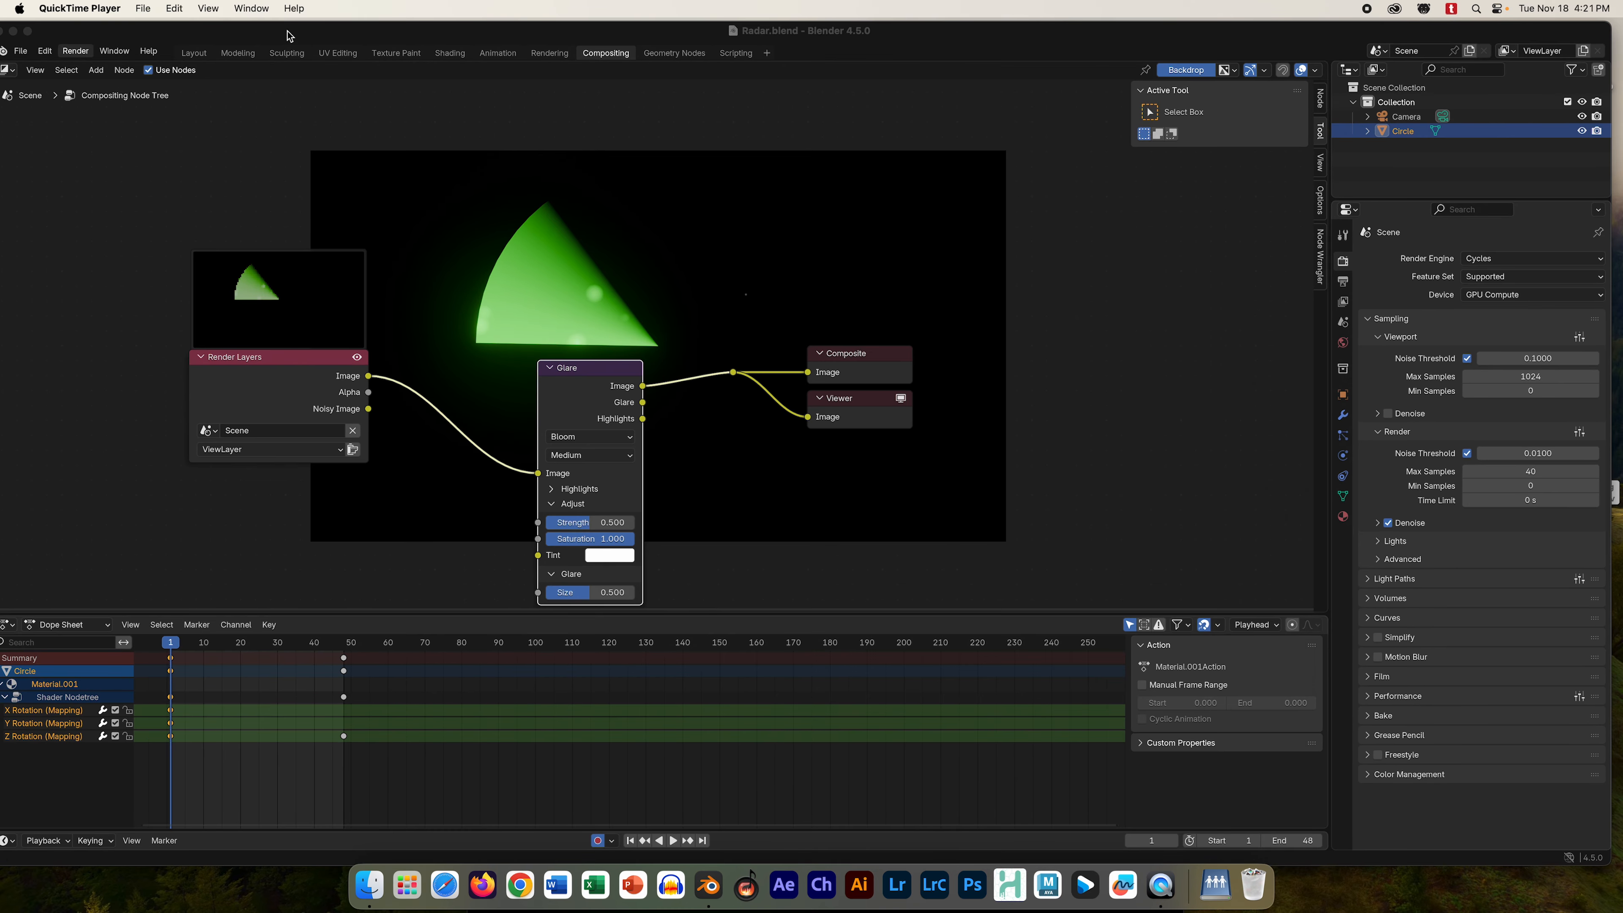
- Bring the Blender window back to the front and quit Blender
mouse_move(363, 37)
mouse_down()
mouse_move(400, 38)
mouse_move(385, 36)
mouse_up()
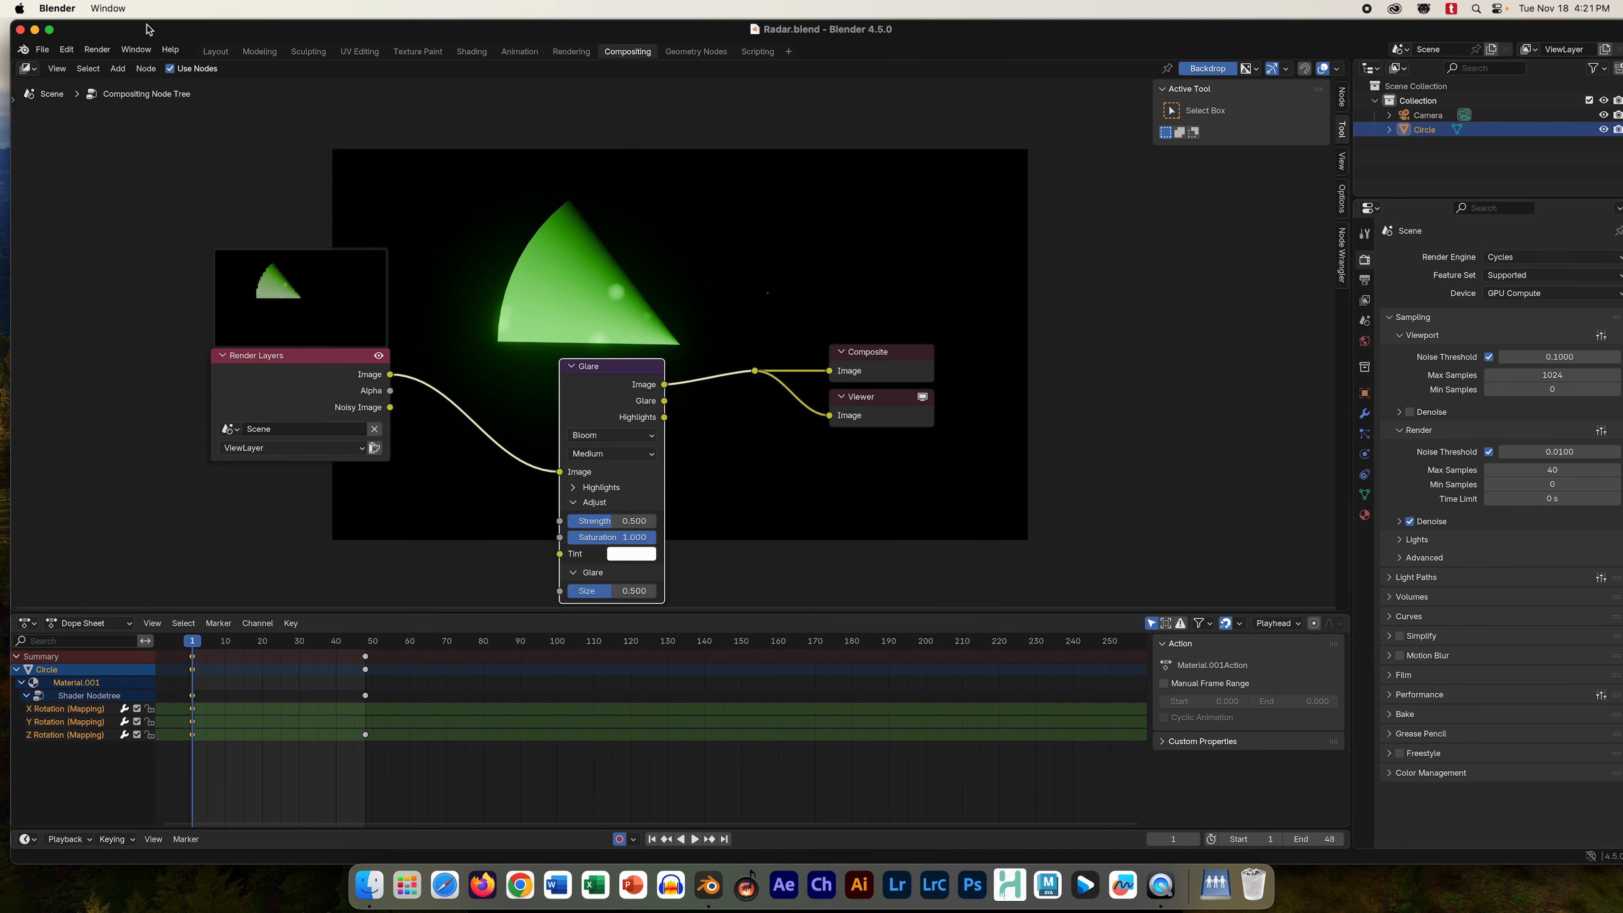
click(52, 9)
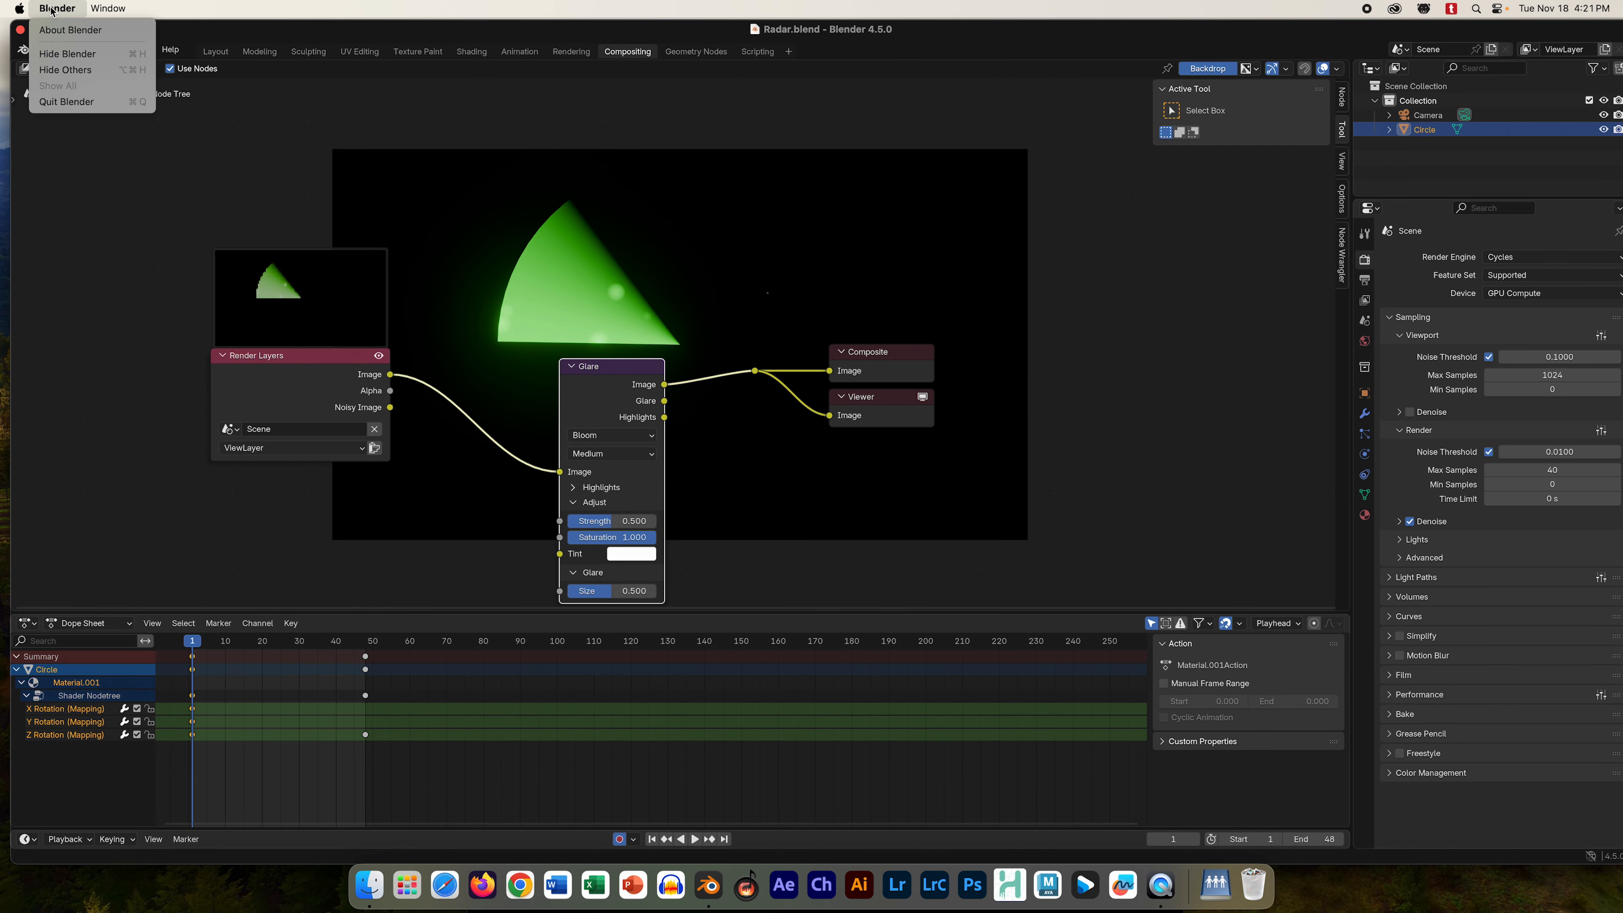
click(67, 102)
- Check the rendered frames in the desktop Renders folder by viewing the first image, 0001.png, and the last, 0048.png
mouse_move(1574, 453)
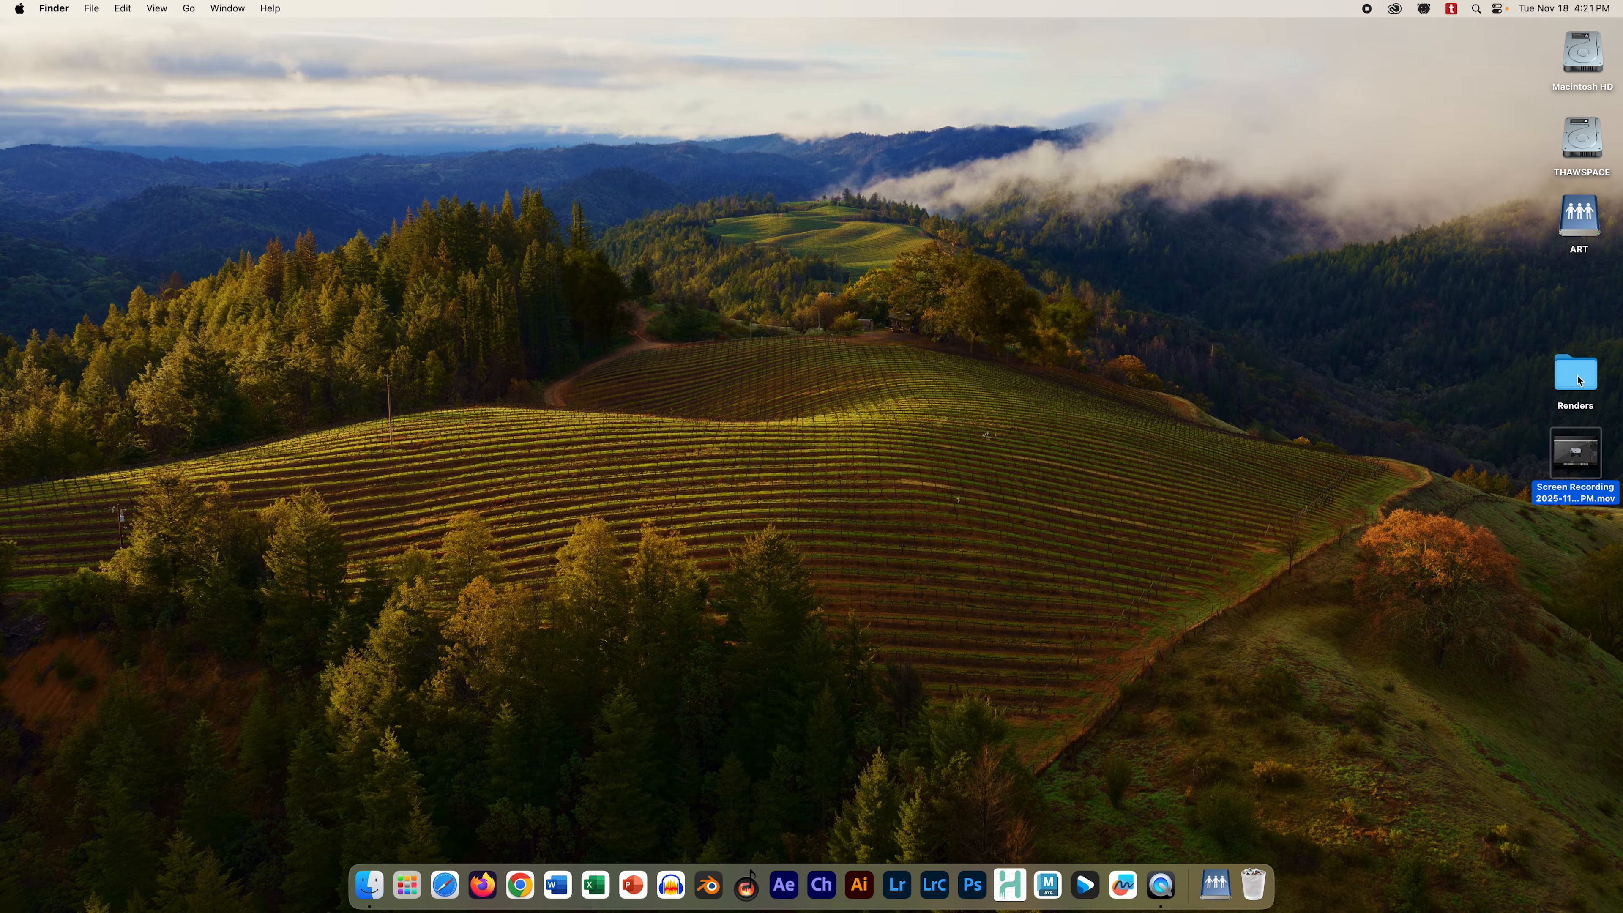
drag(1574, 373, 1568, 337)
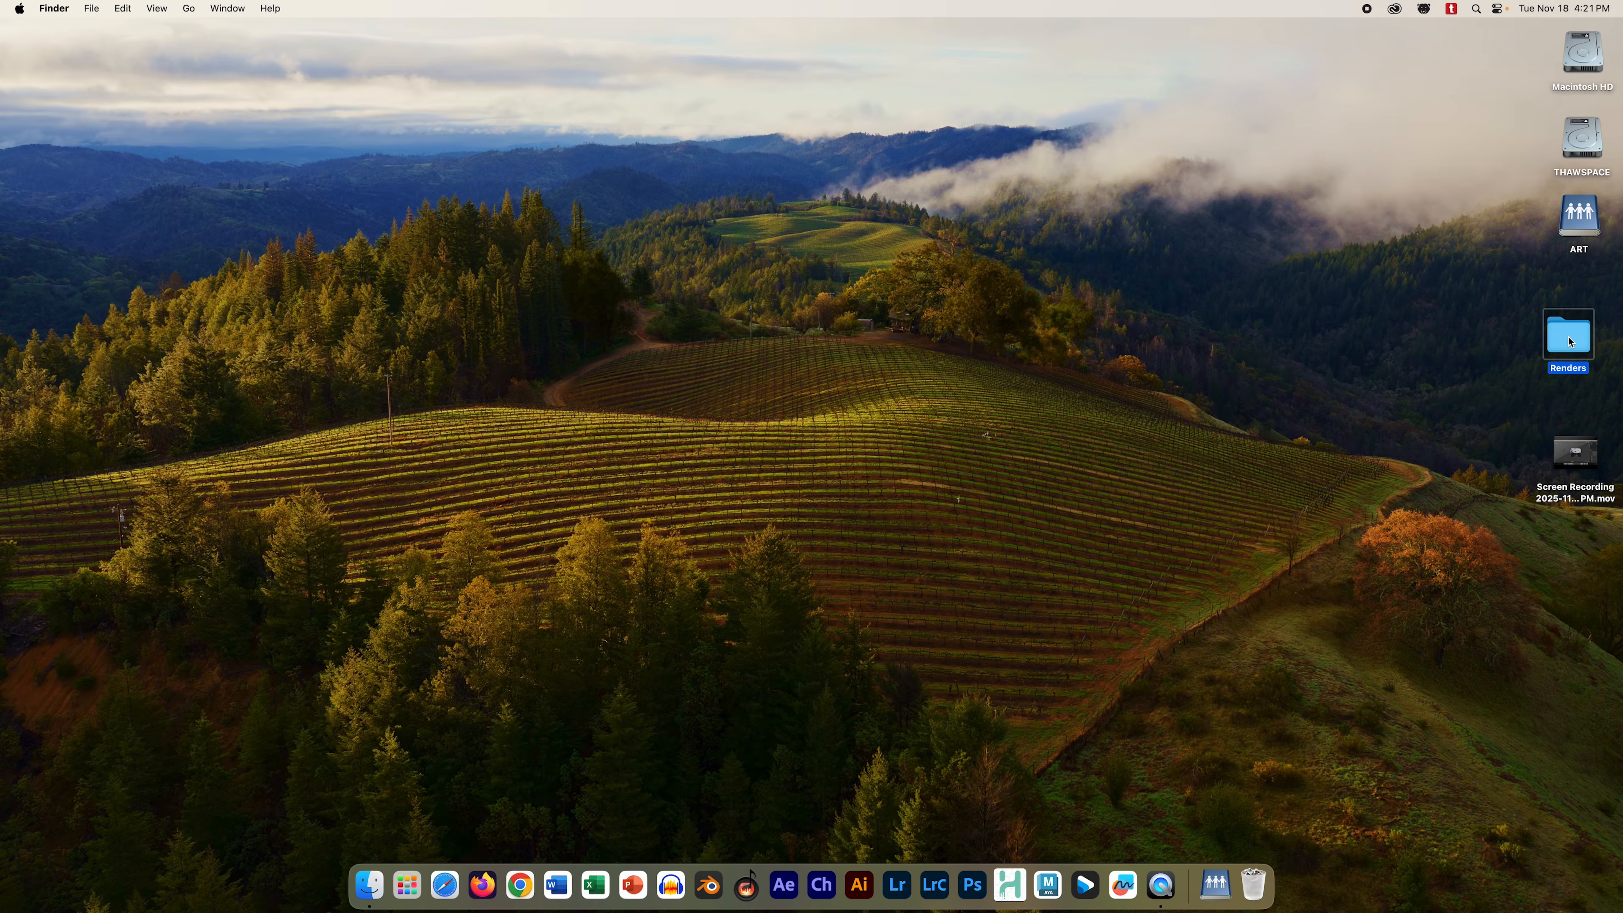
double_click(1568, 339)
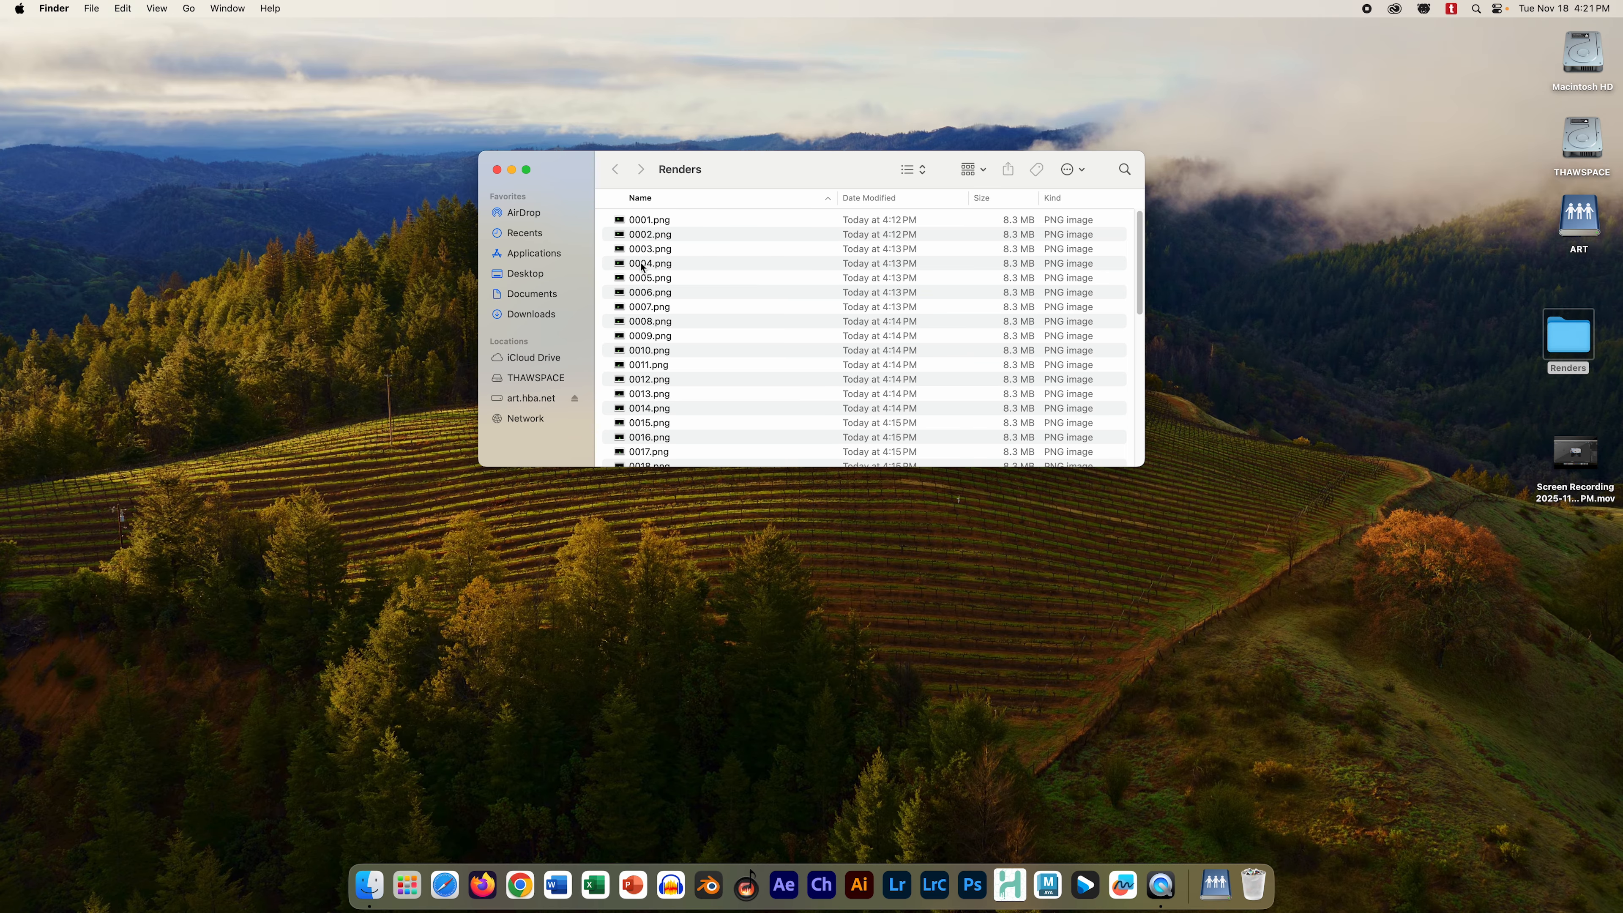
double_click(682, 220)
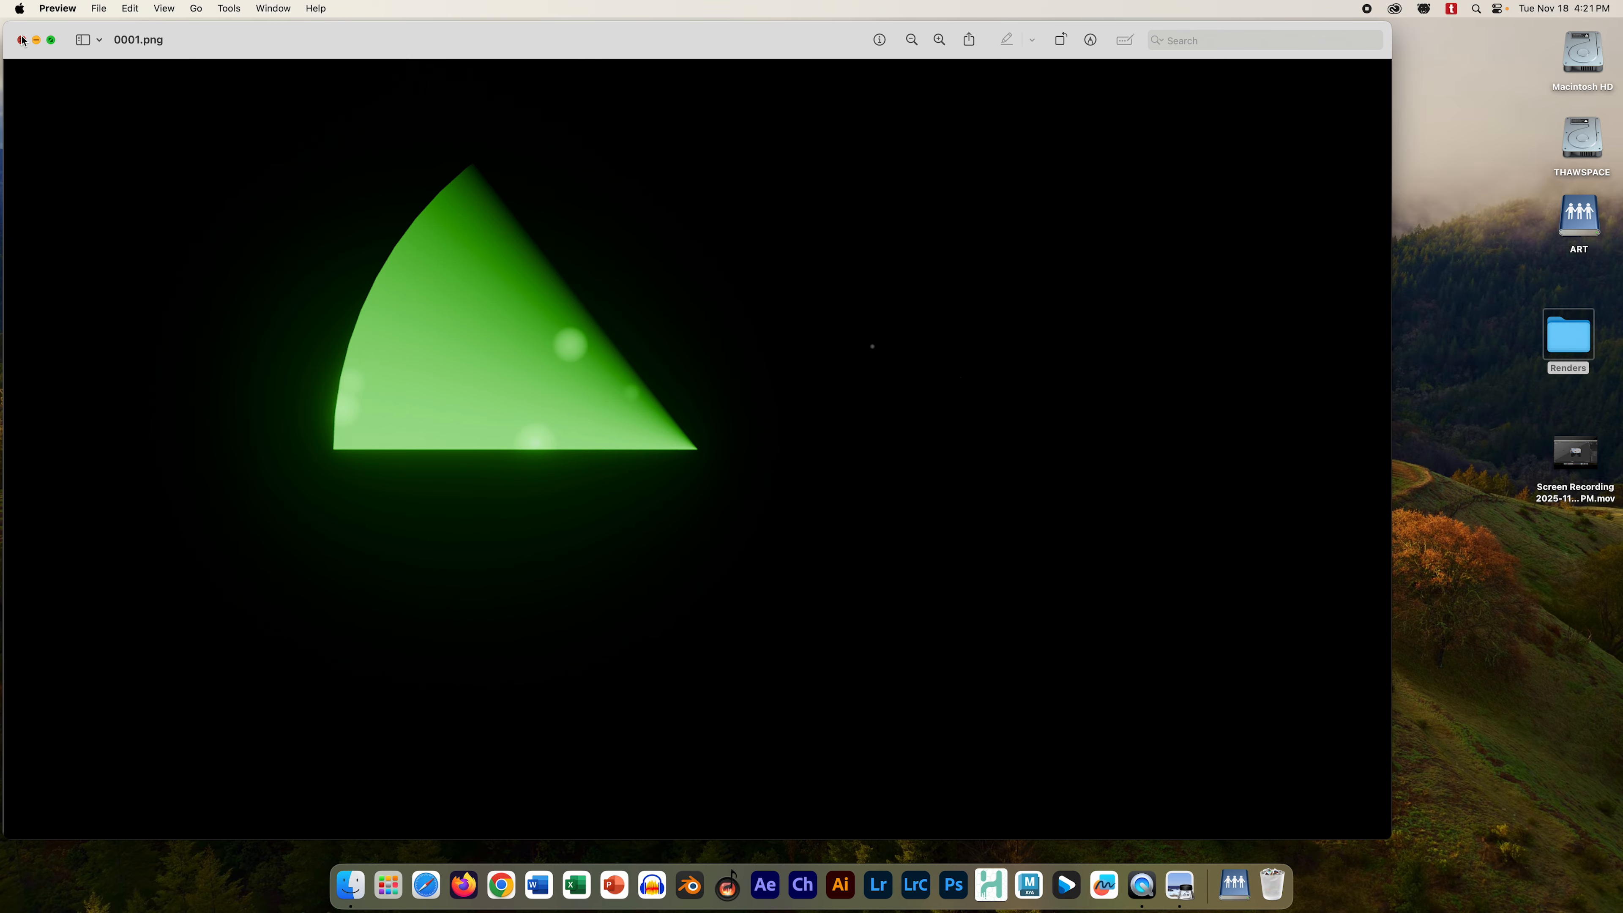
click(21, 40)
scroll(734, 435, down, 10)
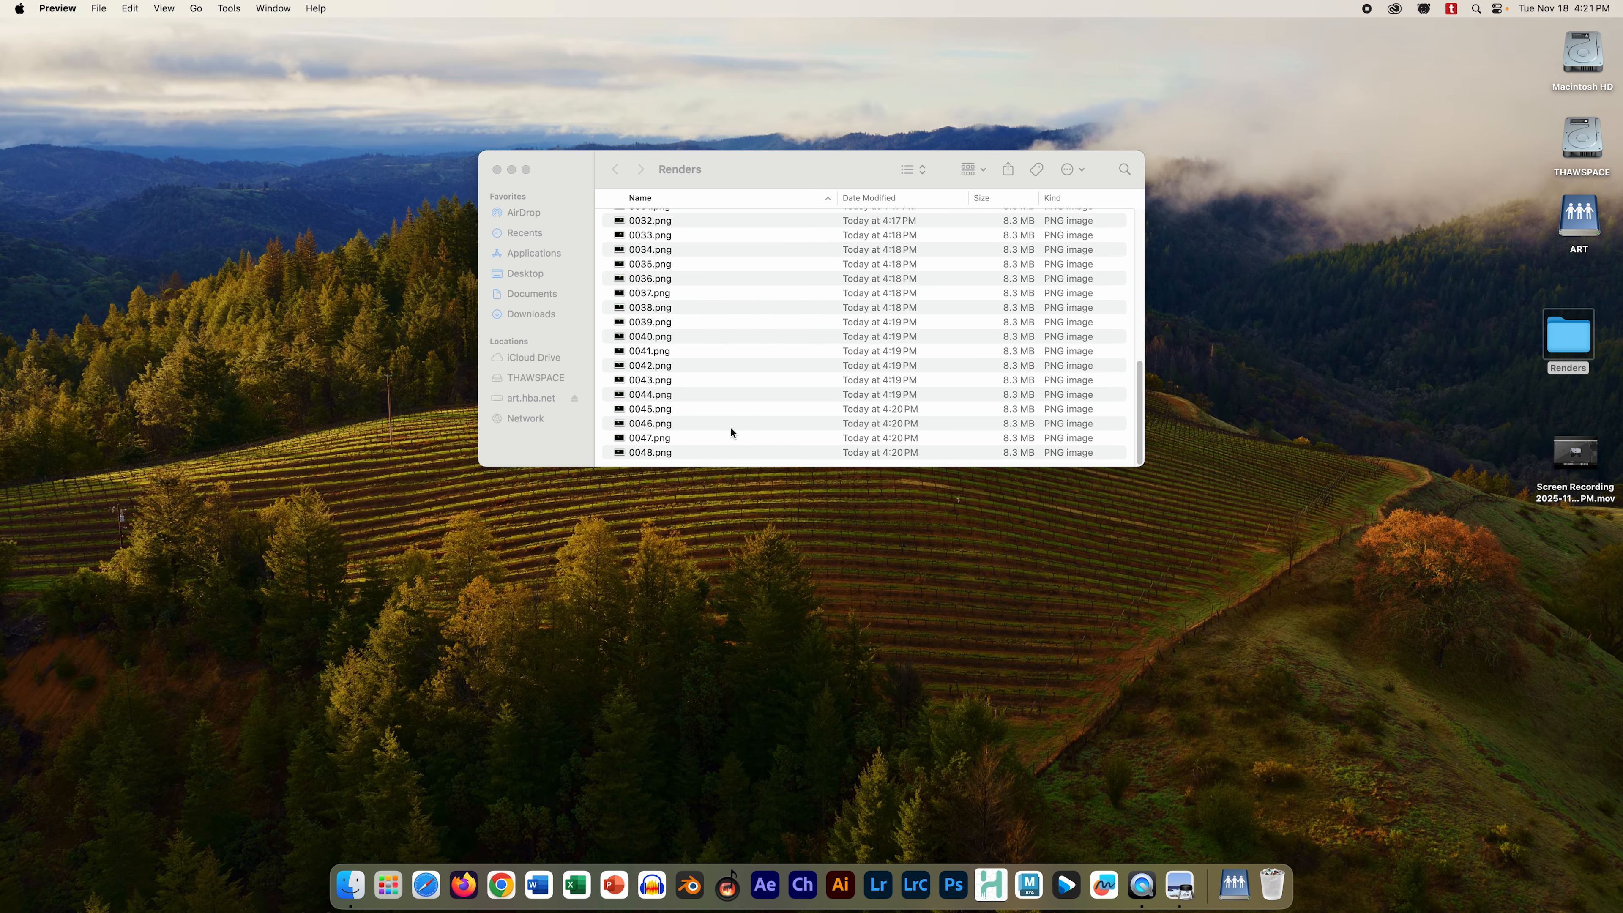
double_click(712, 451)
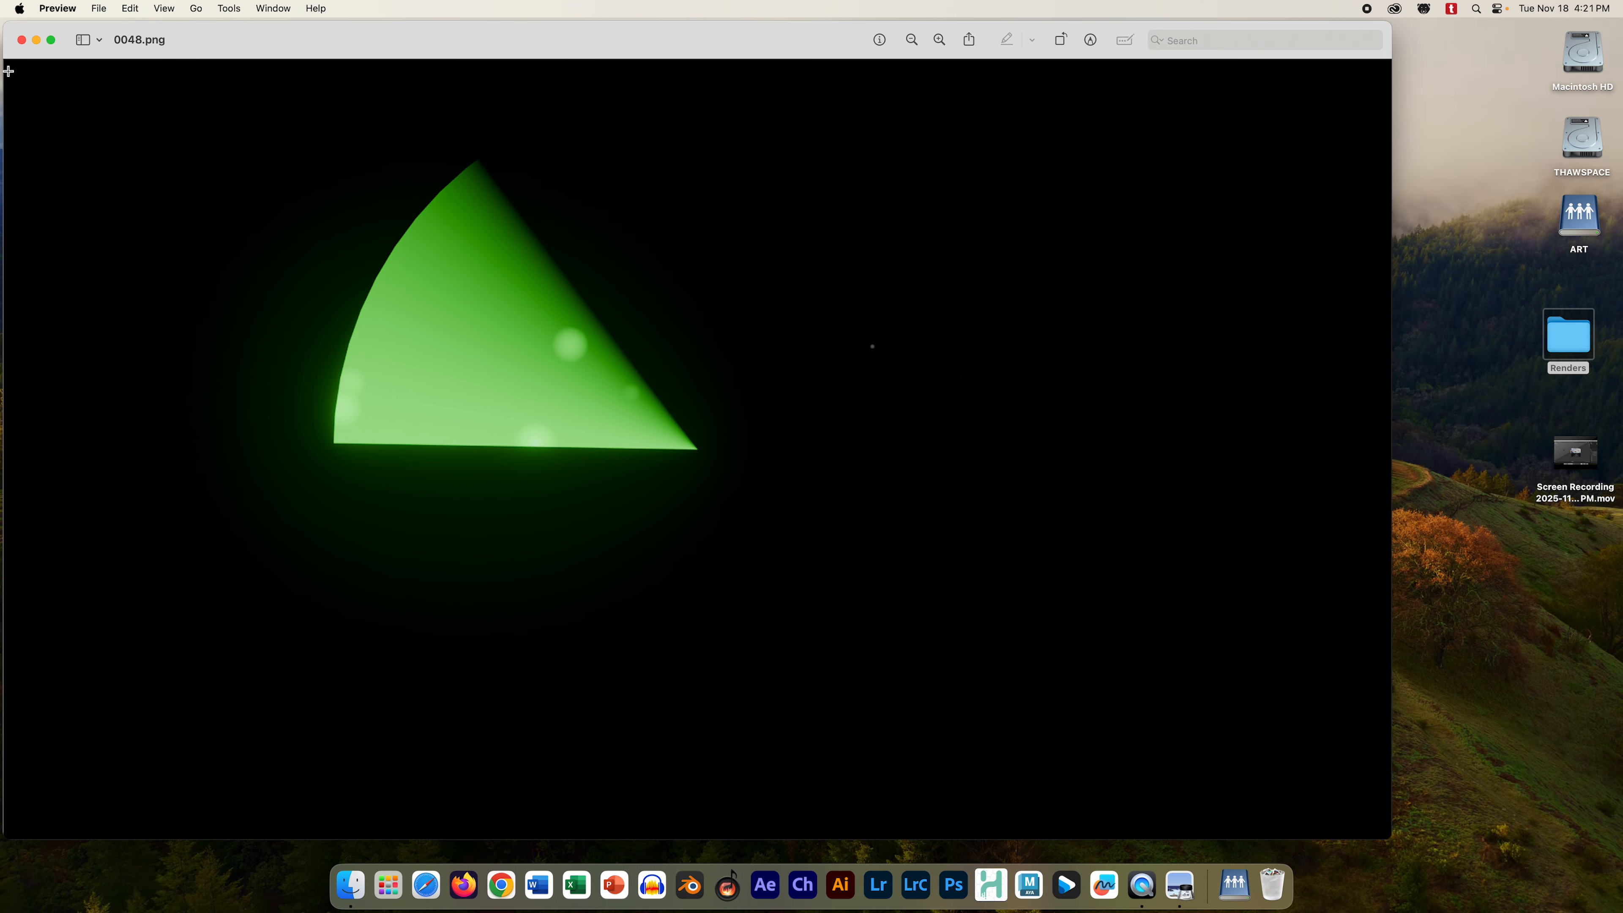
click(21, 40)
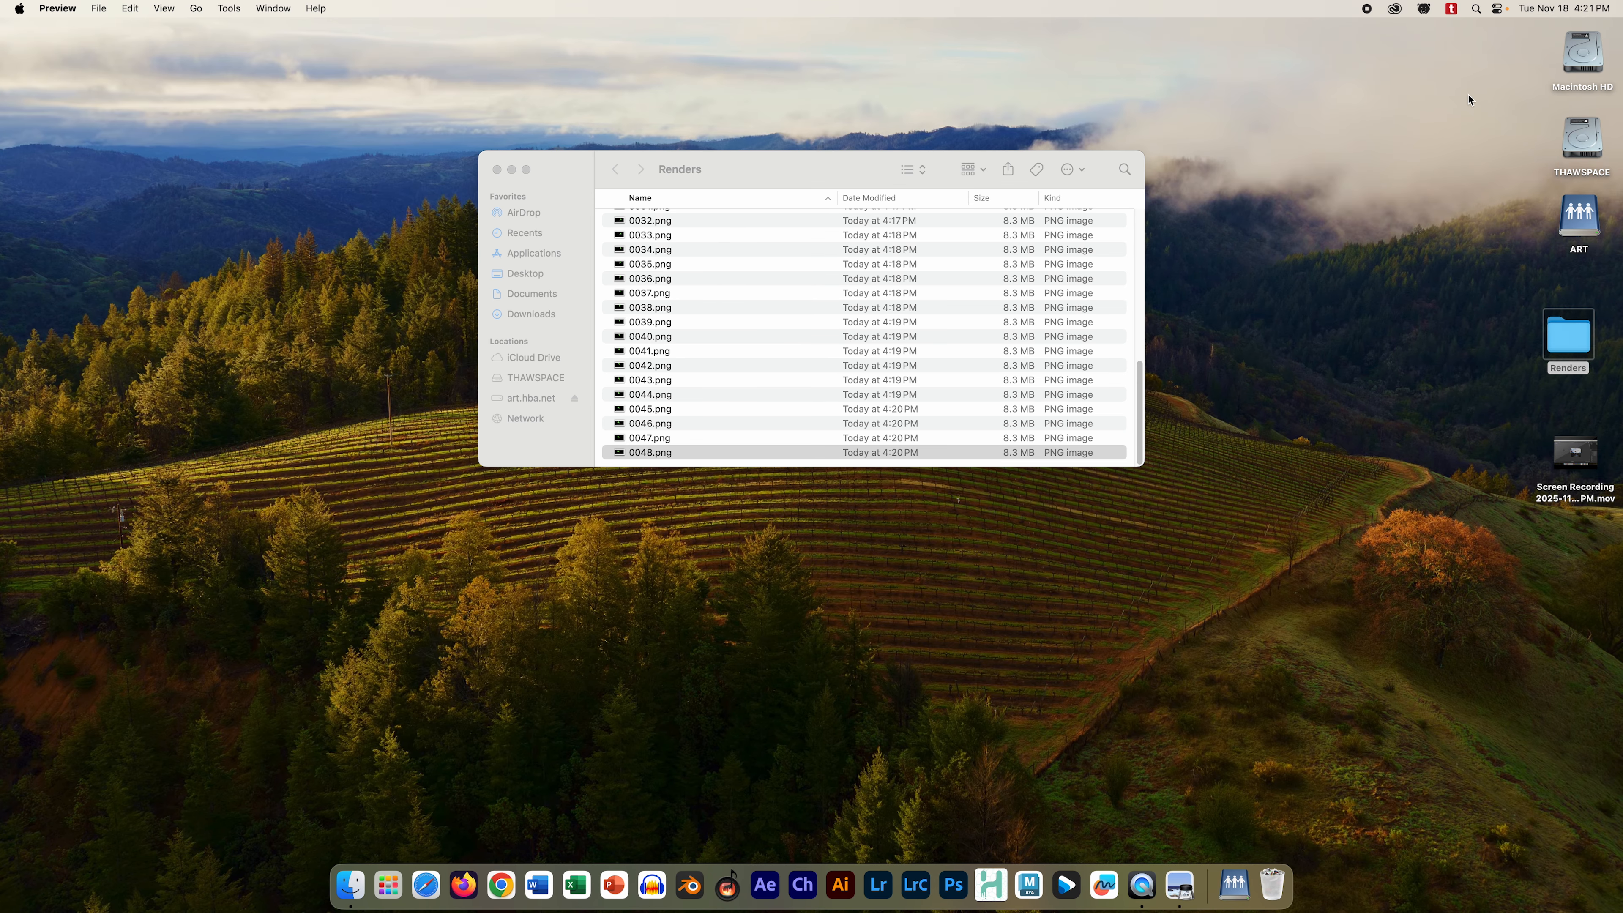
- Close the Renders folder and launch Adobe Premiere Pro 2025, allowing Documents and microphone access and dismissing the What's New introduction
click(1479, 9)
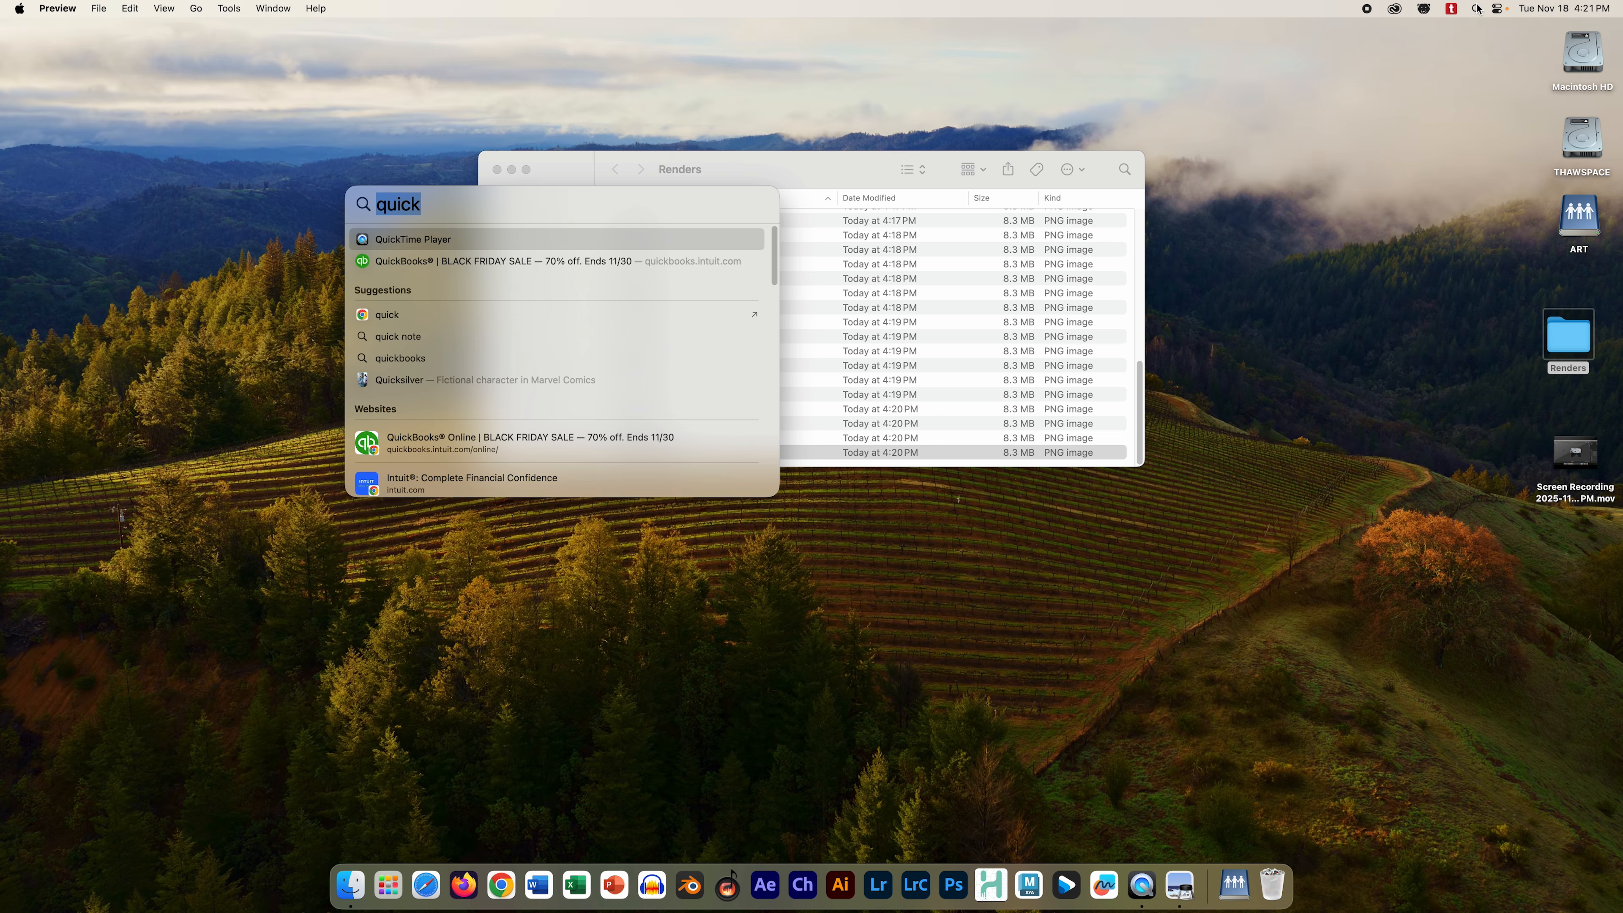
text(prem)
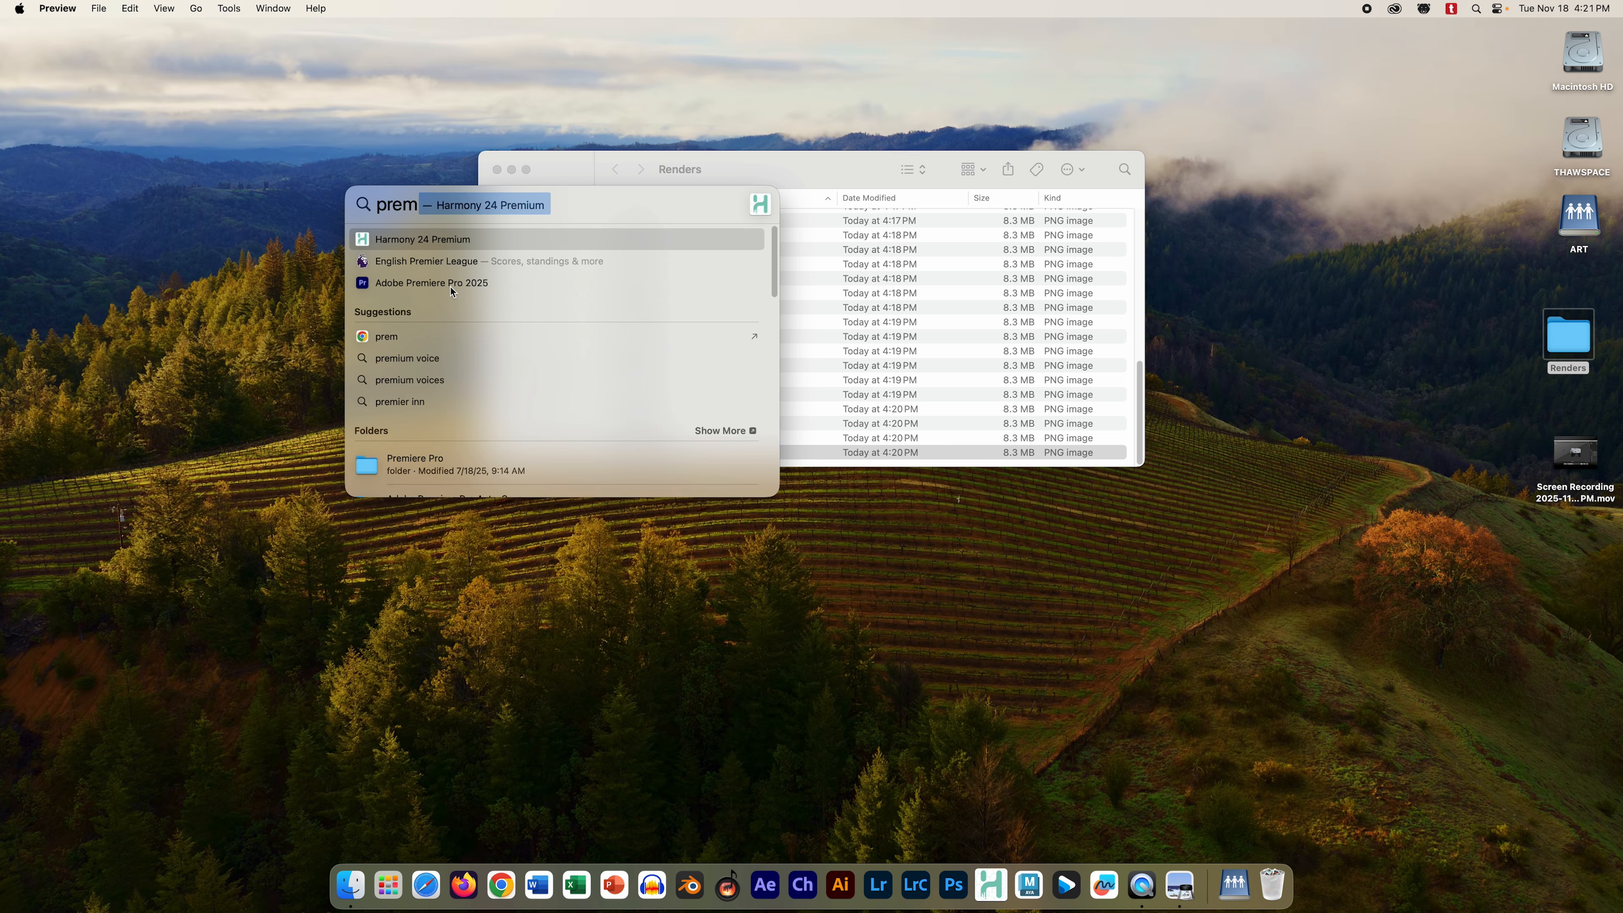
click(451, 284)
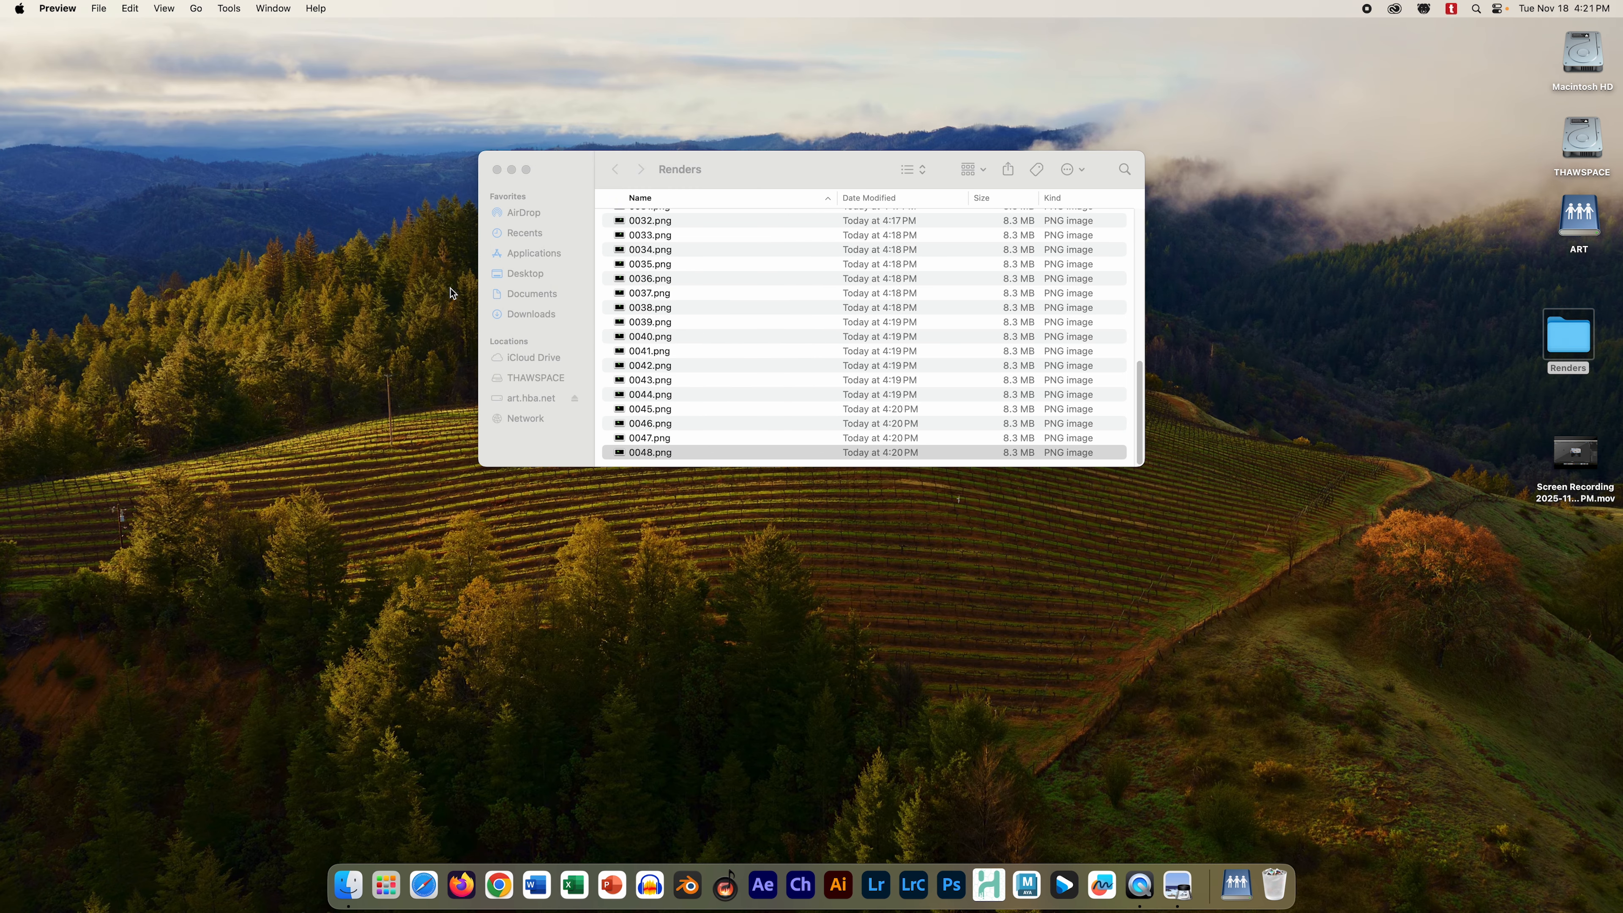
click(497, 170)
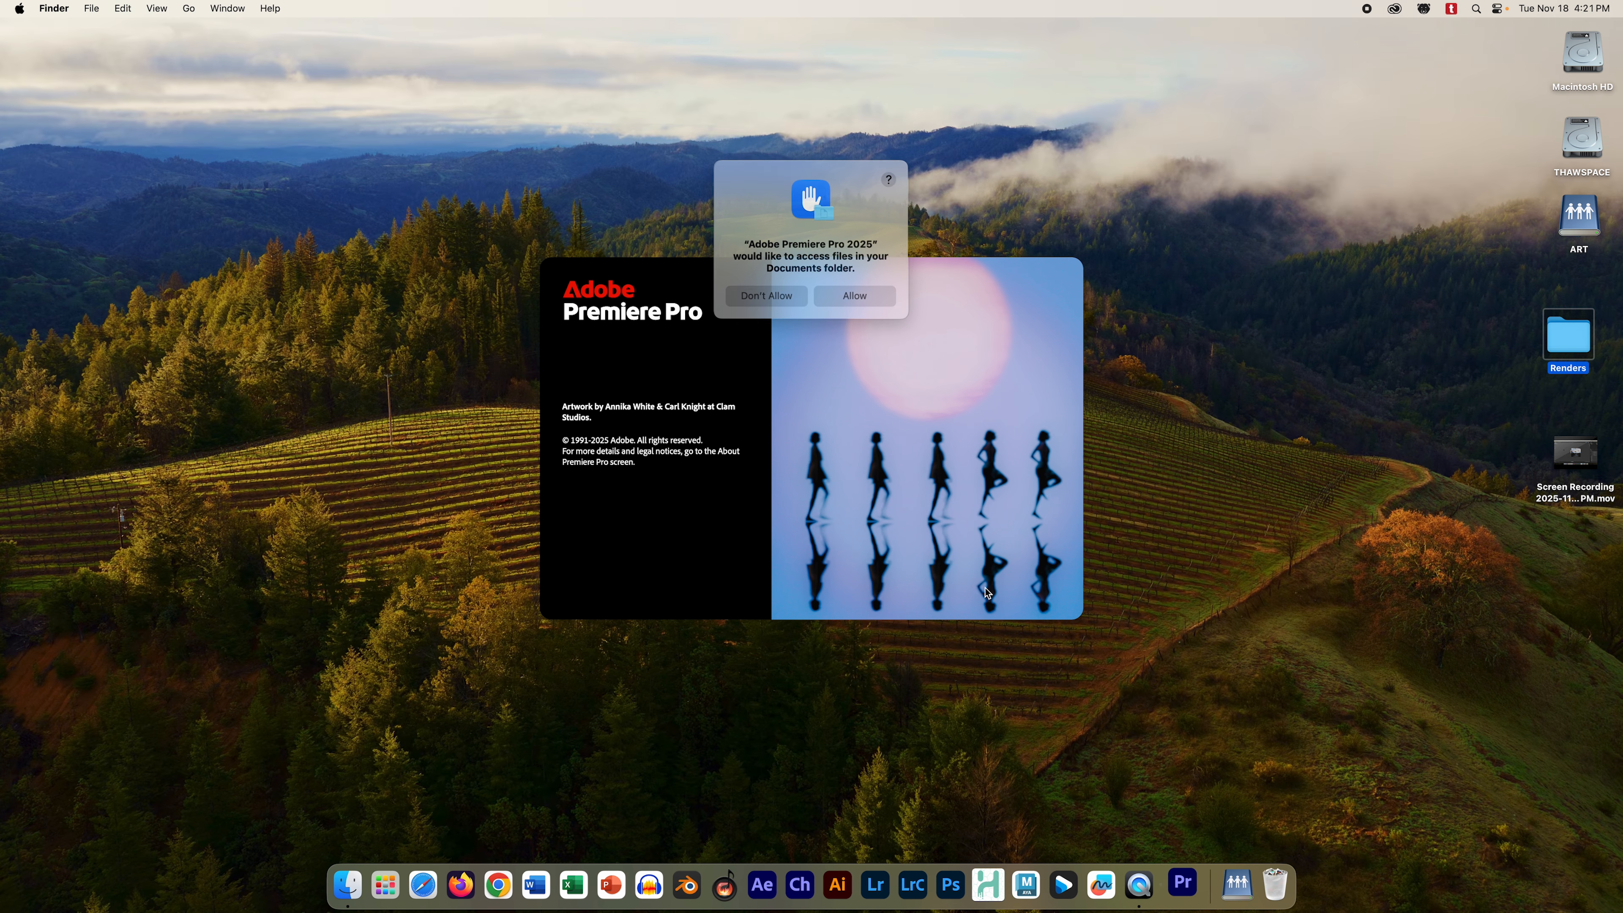
click(873, 295)
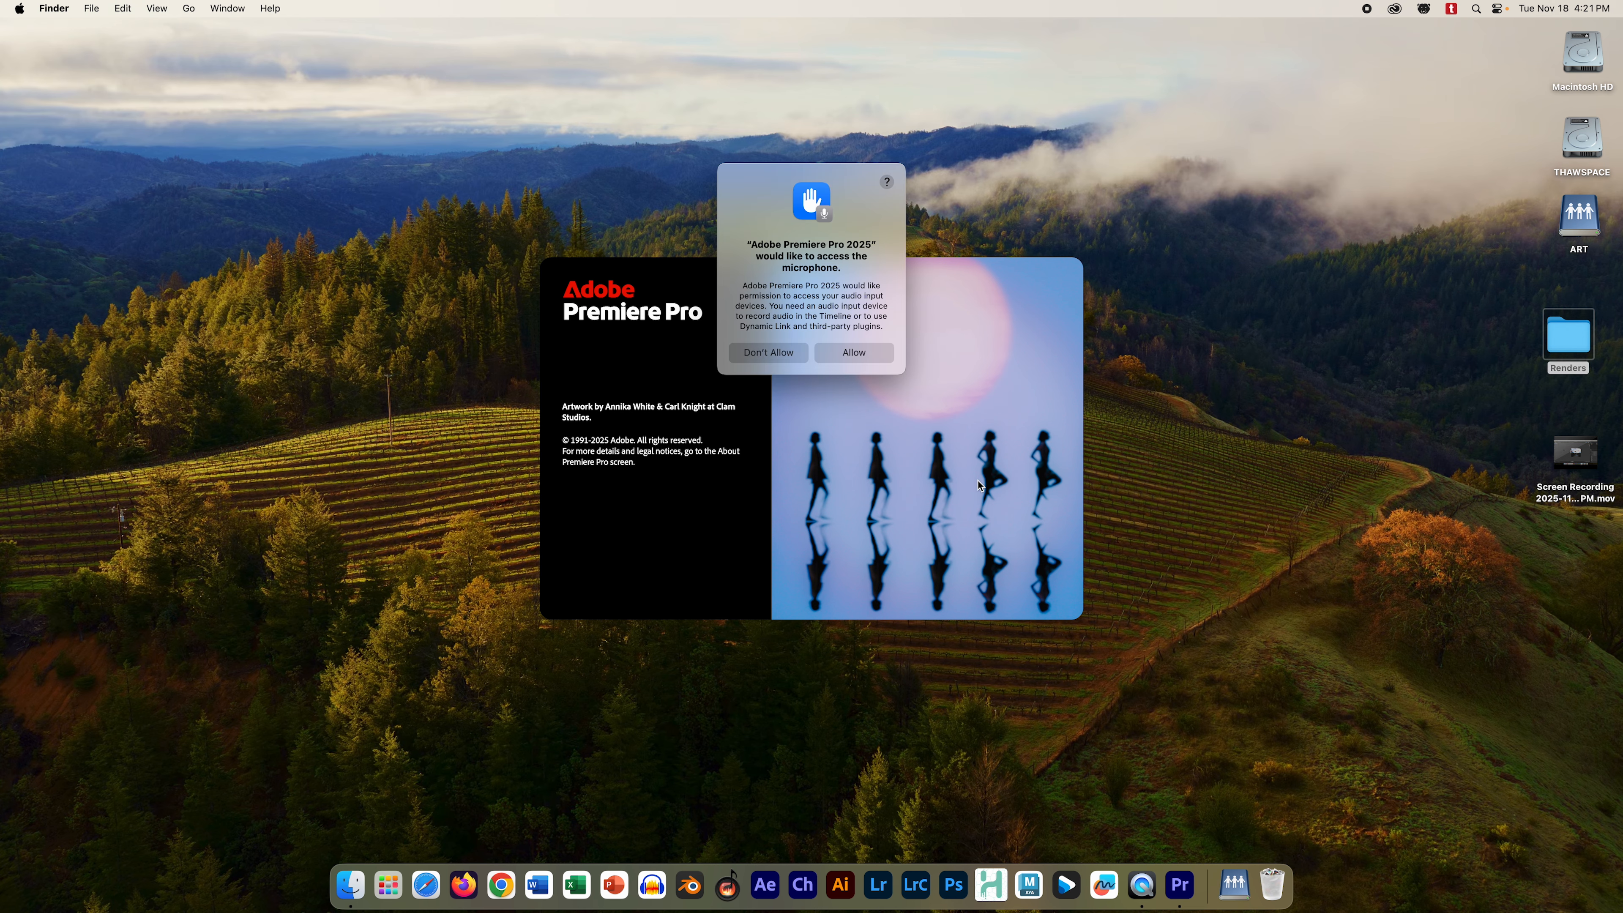
click(854, 356)
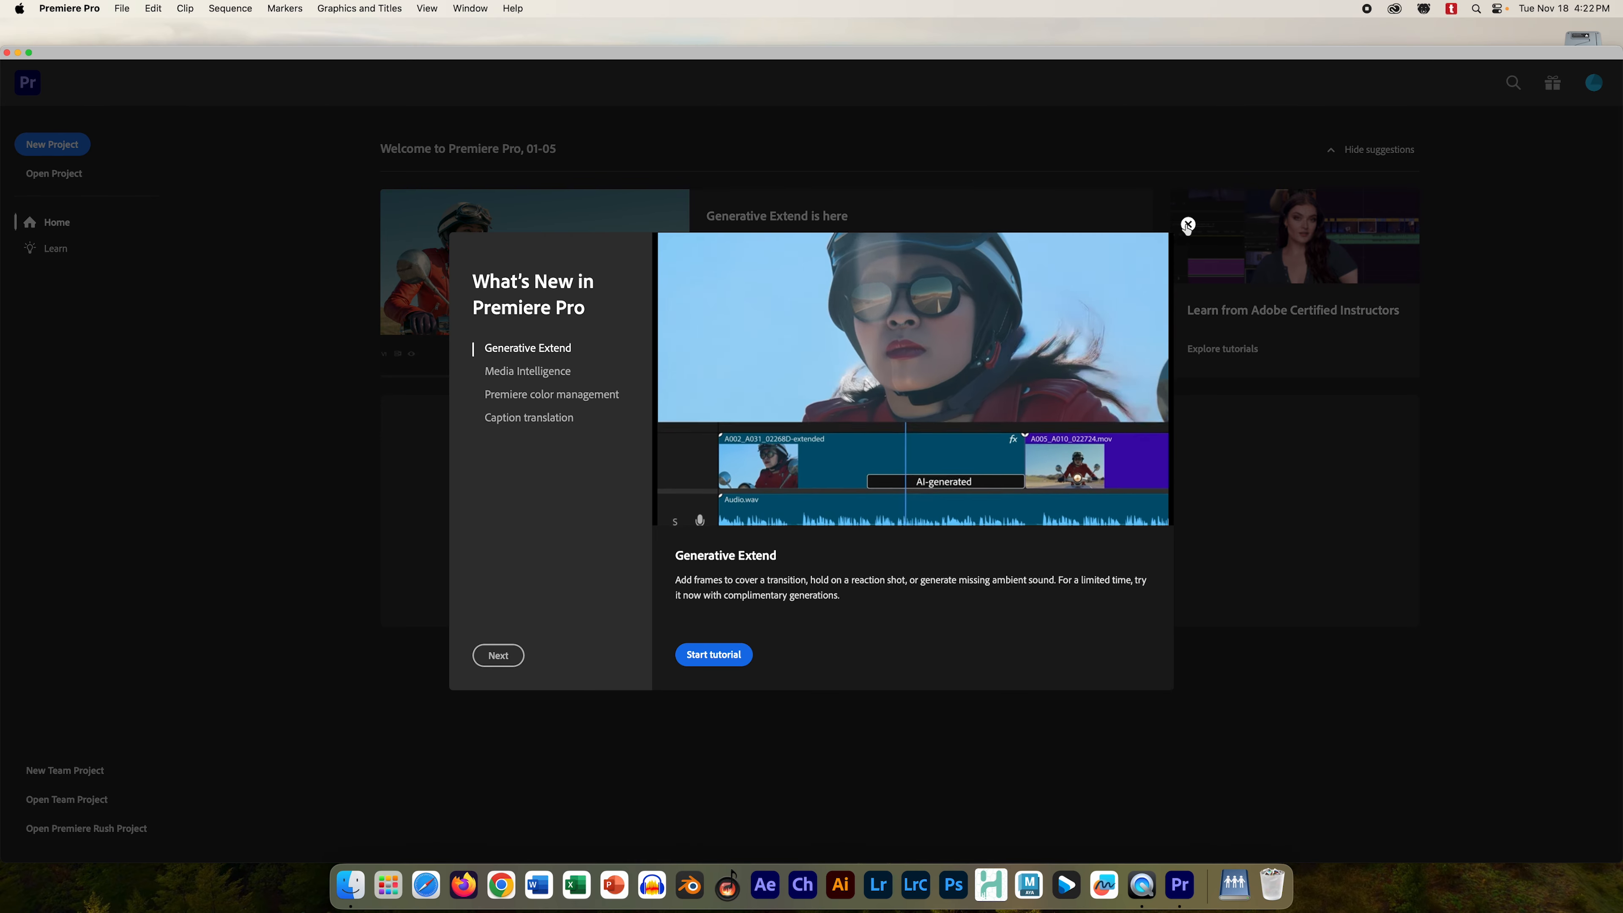
click(1187, 223)
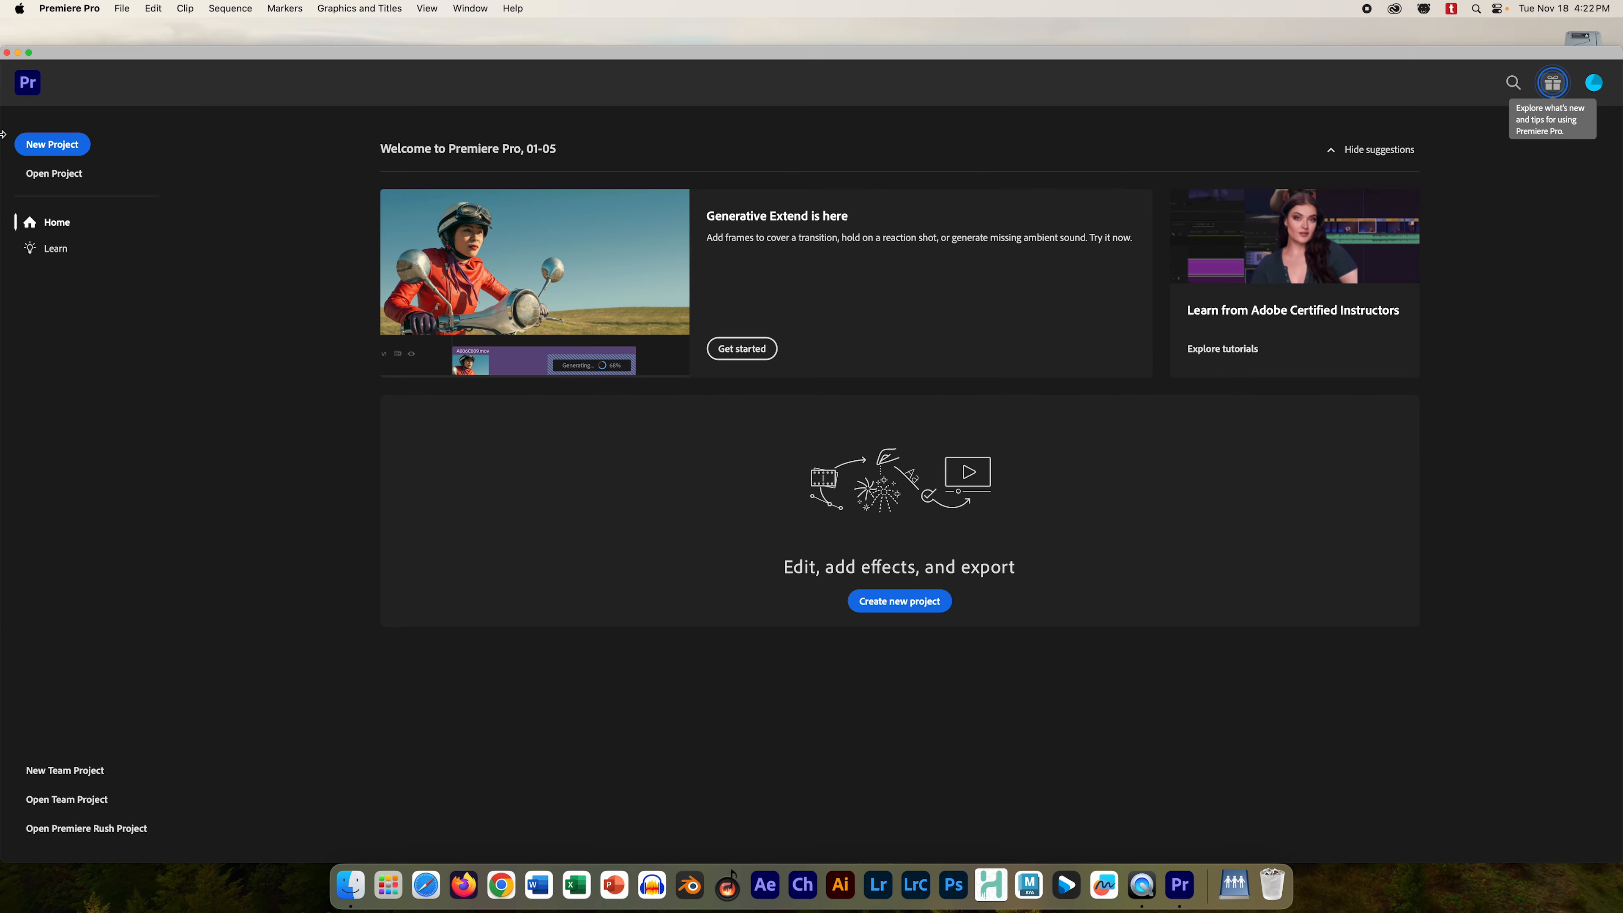
- Create a new project named Radar, stored on the Desktop, with no template
click(49, 144)
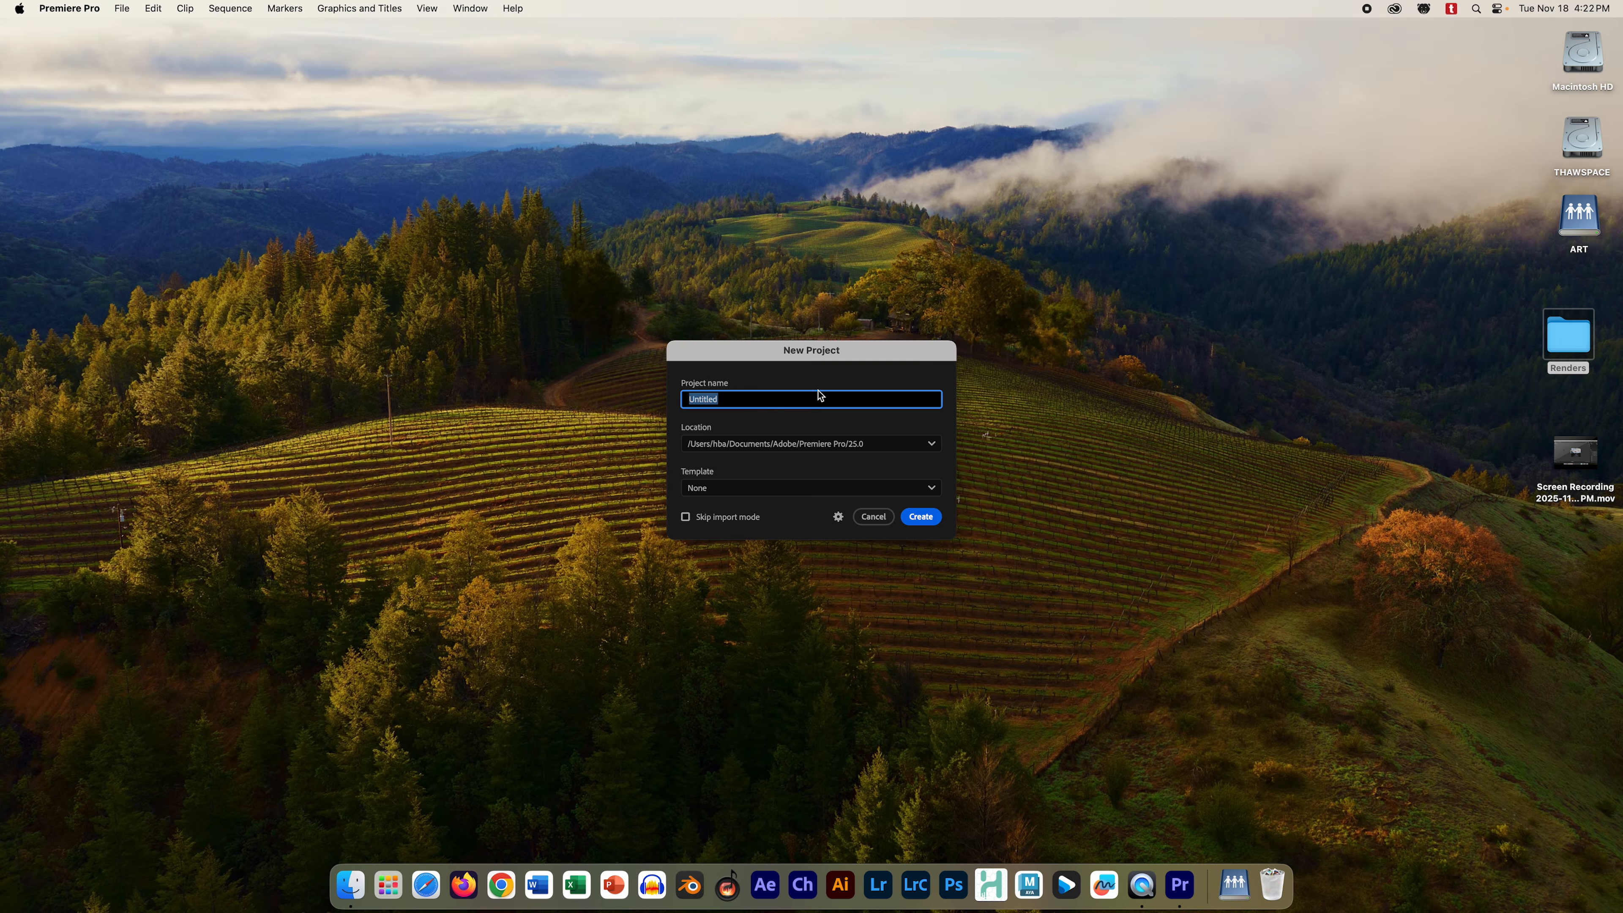
drag(747, 347, 775, 316)
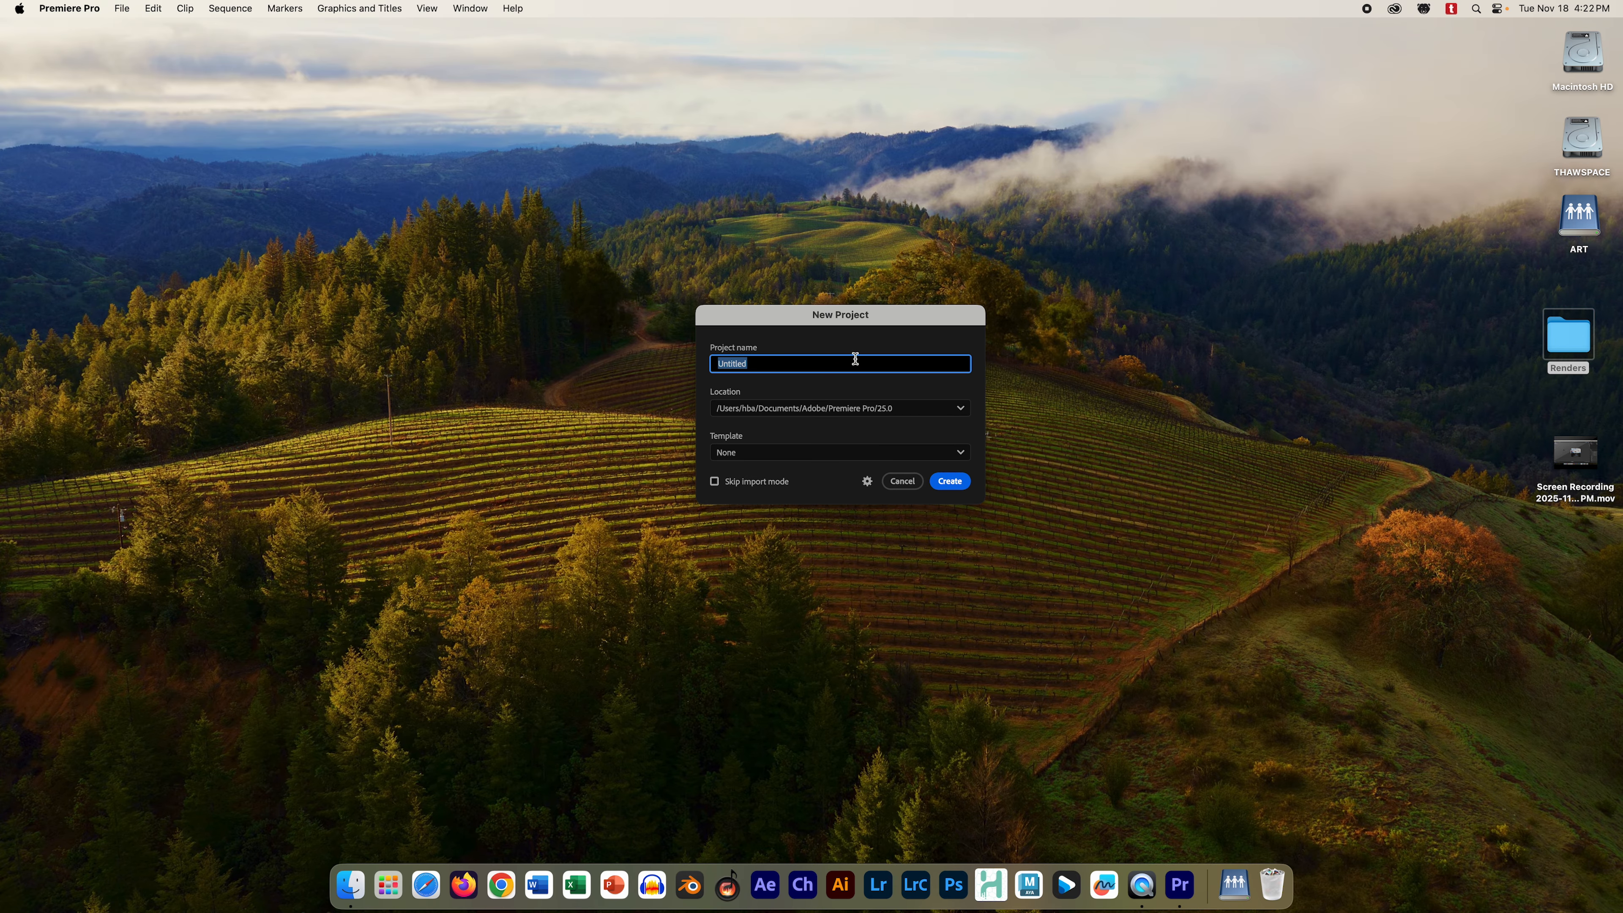
click(963, 410)
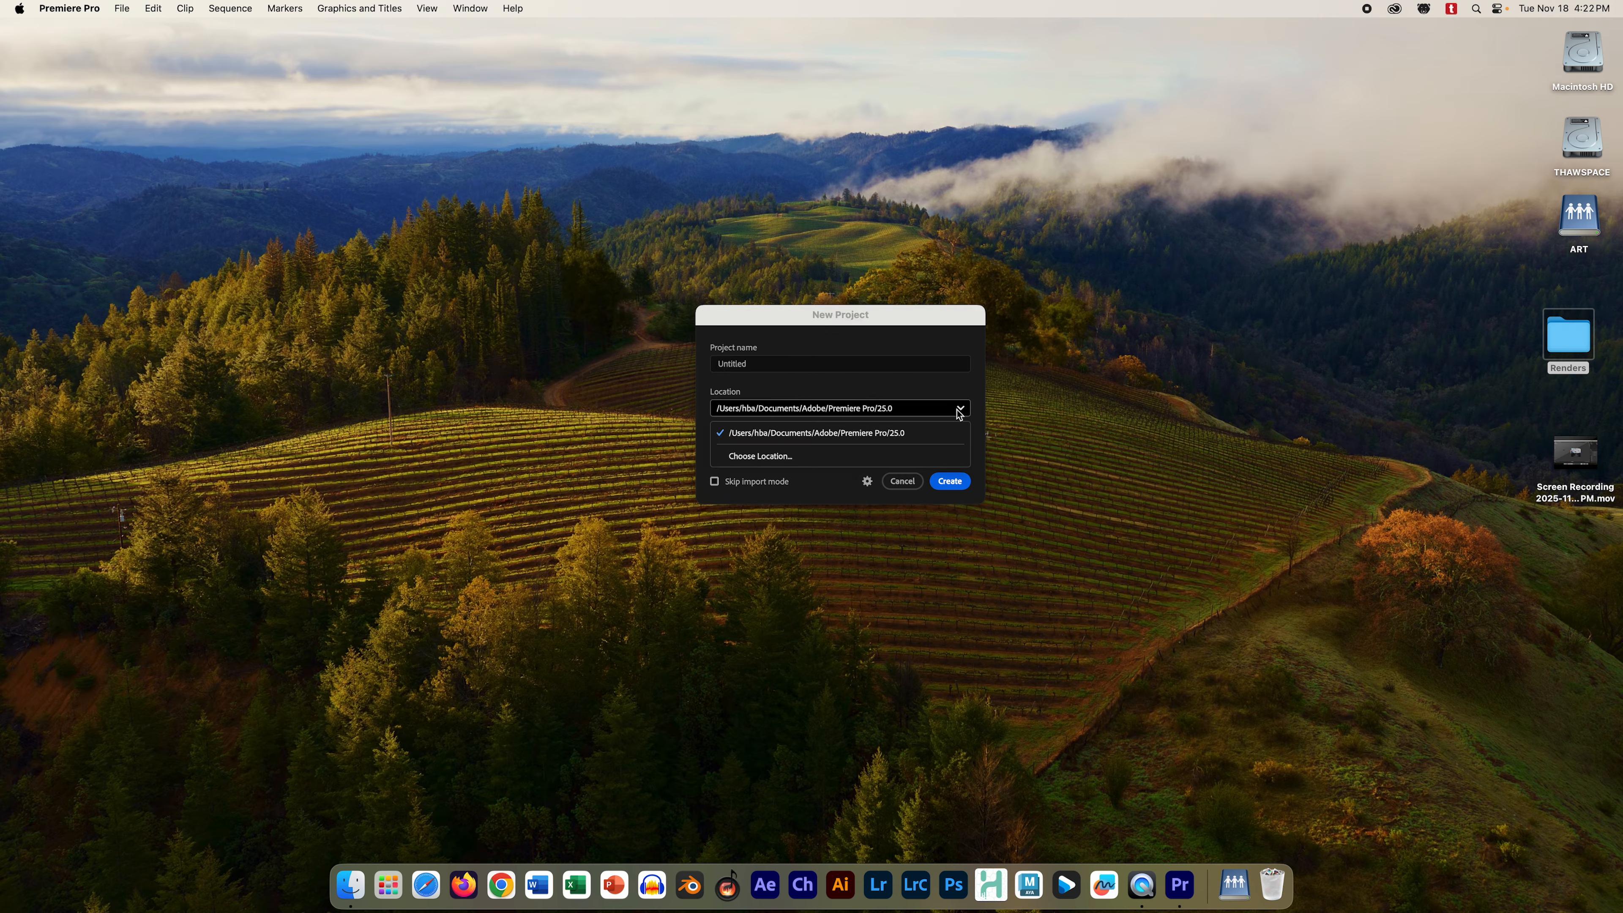
click(874, 461)
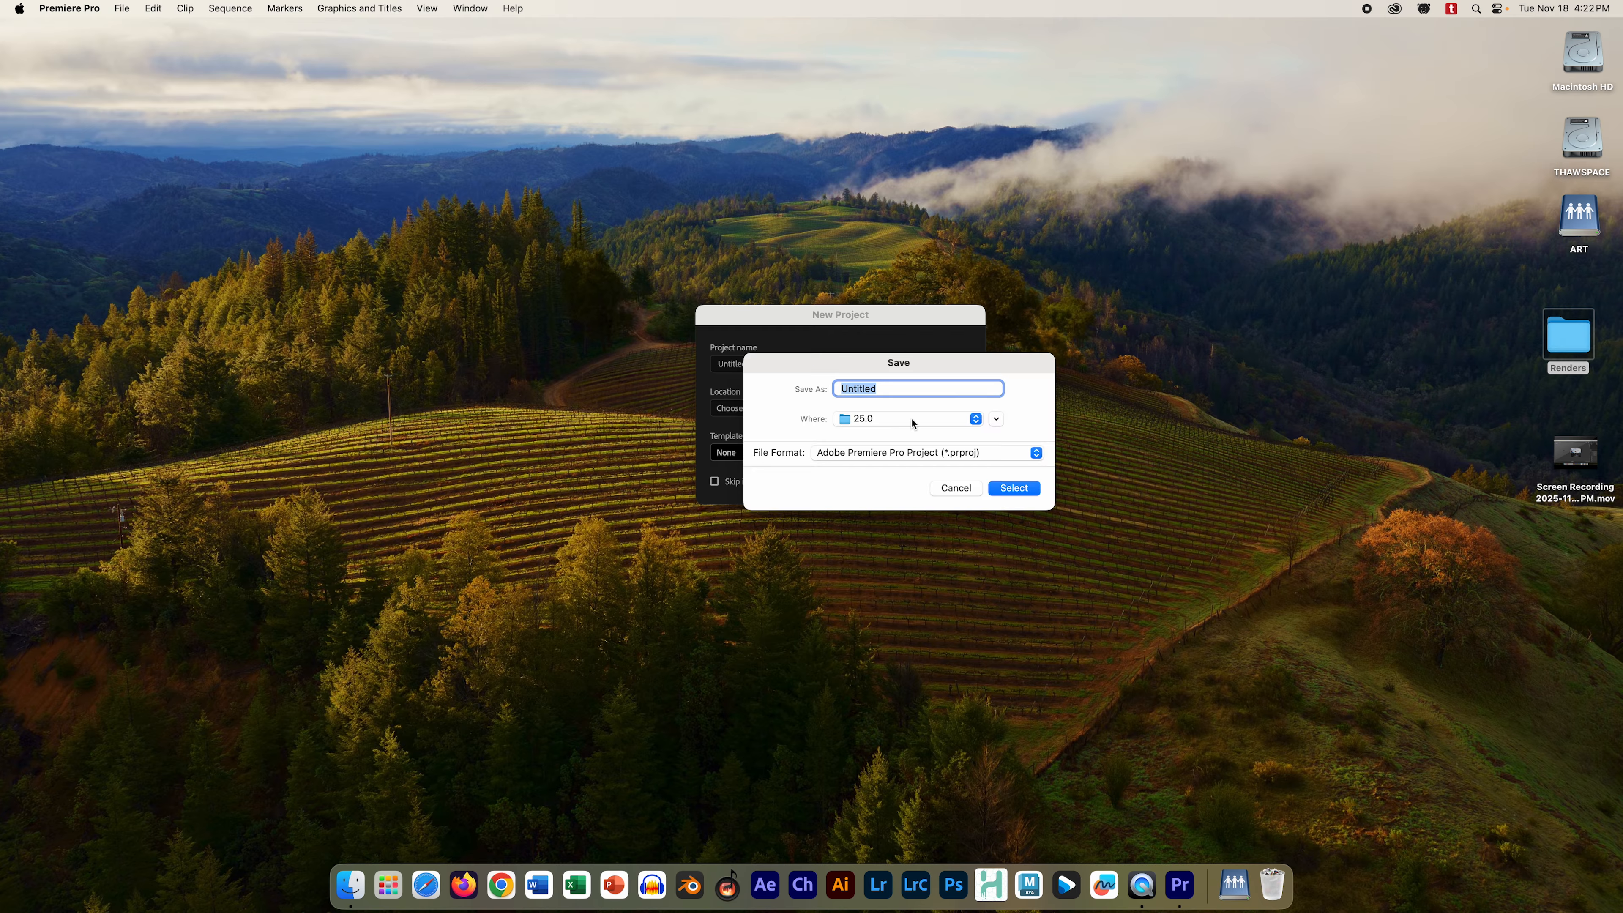
click(998, 421)
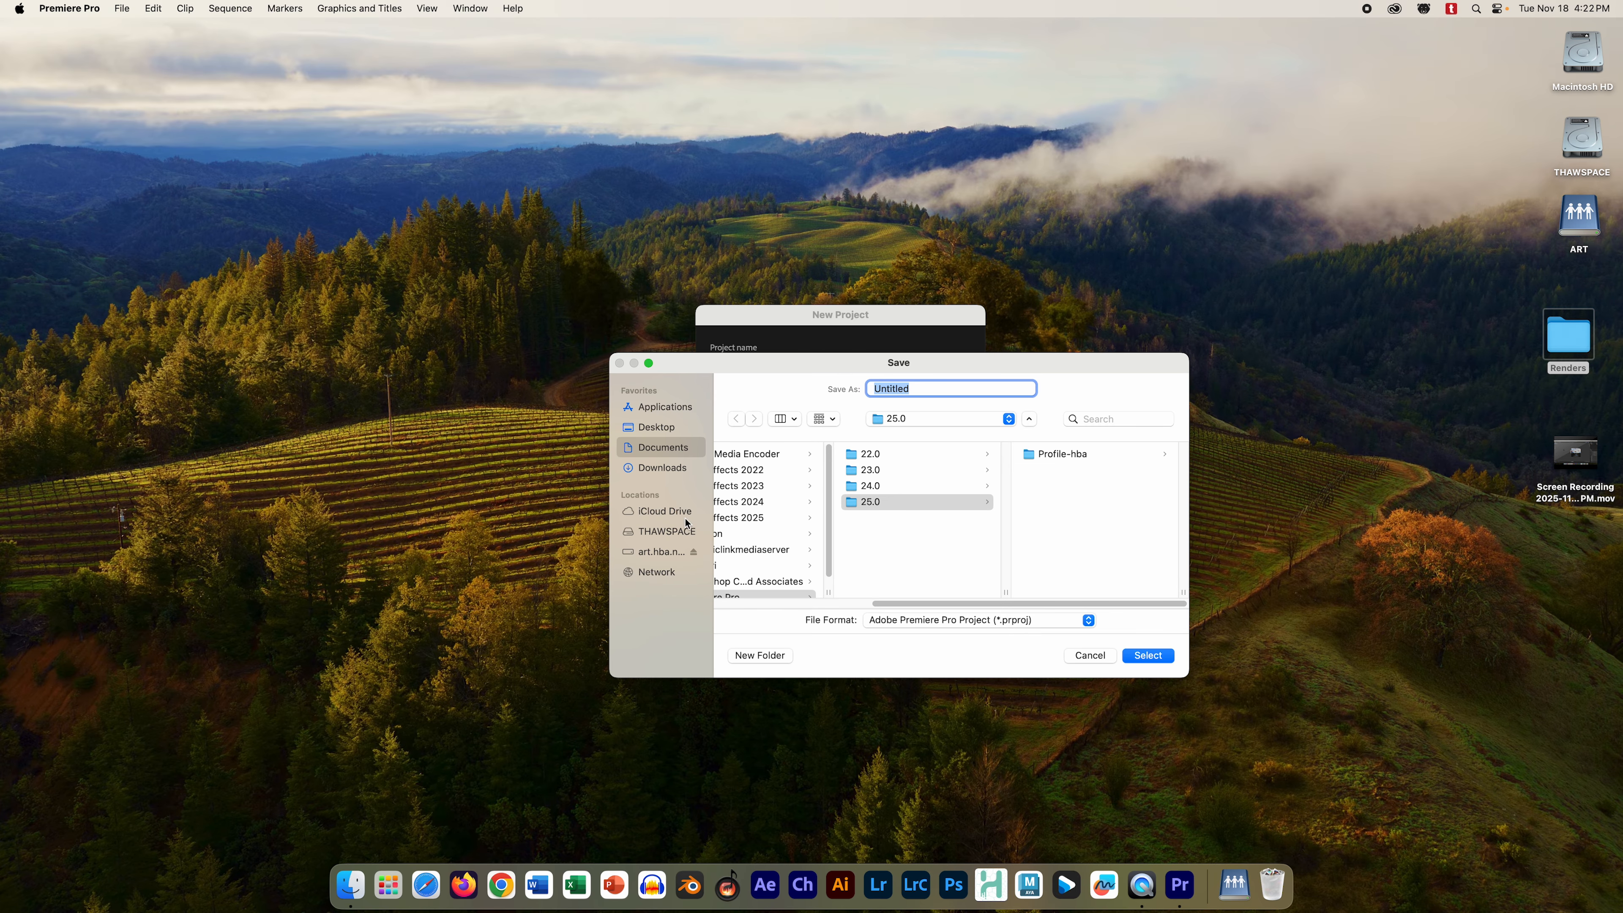
click(679, 428)
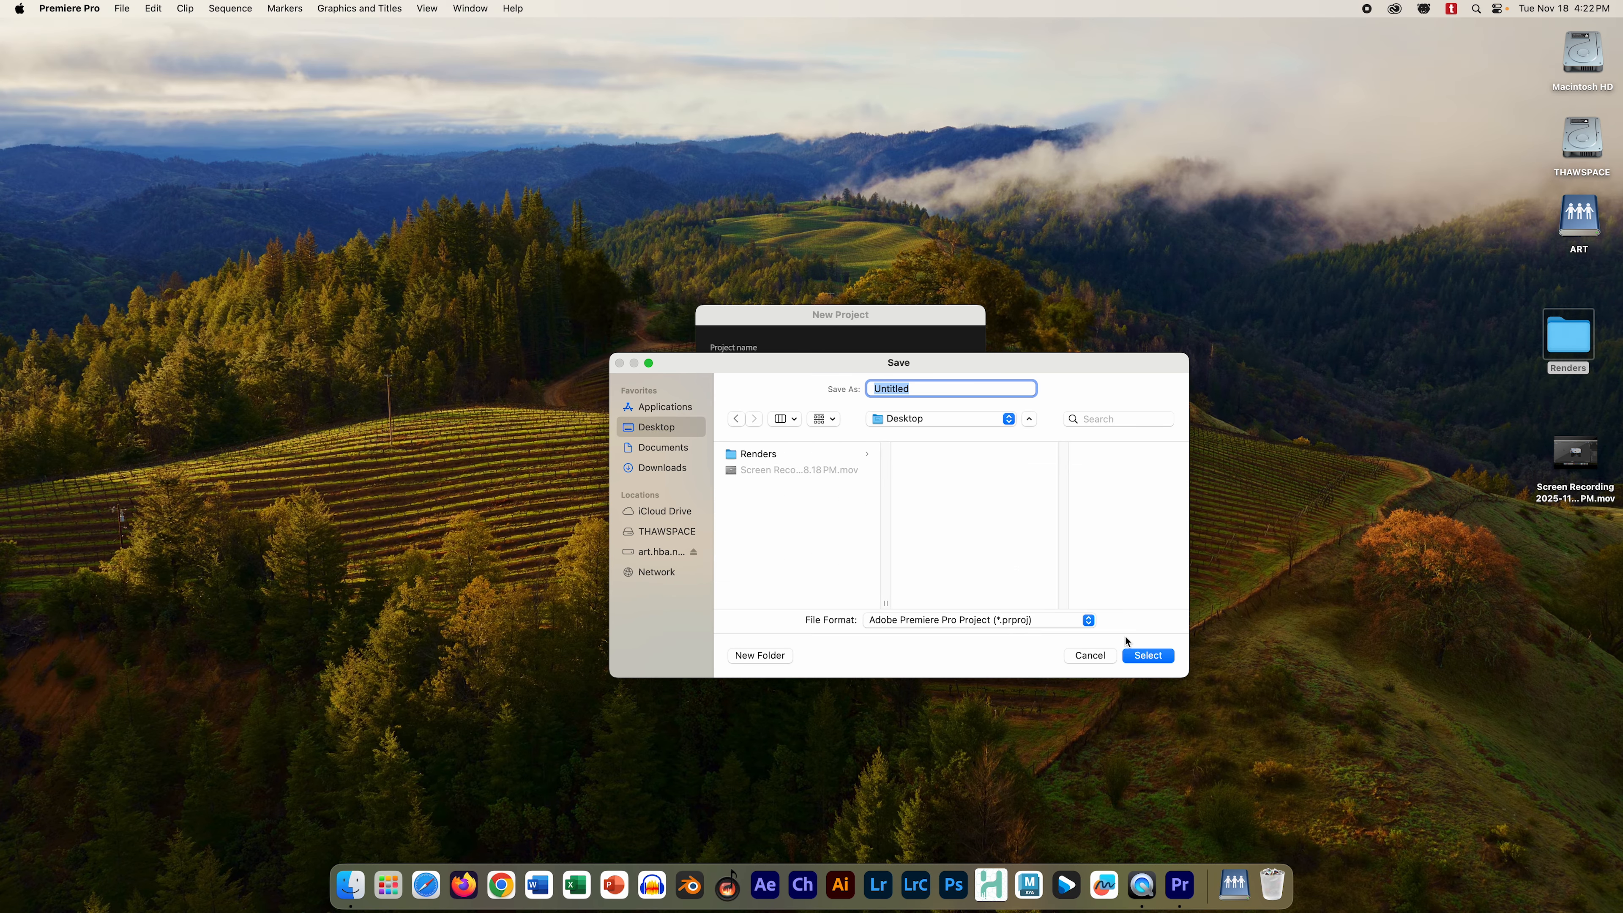
text(Radar)
click(1148, 655)
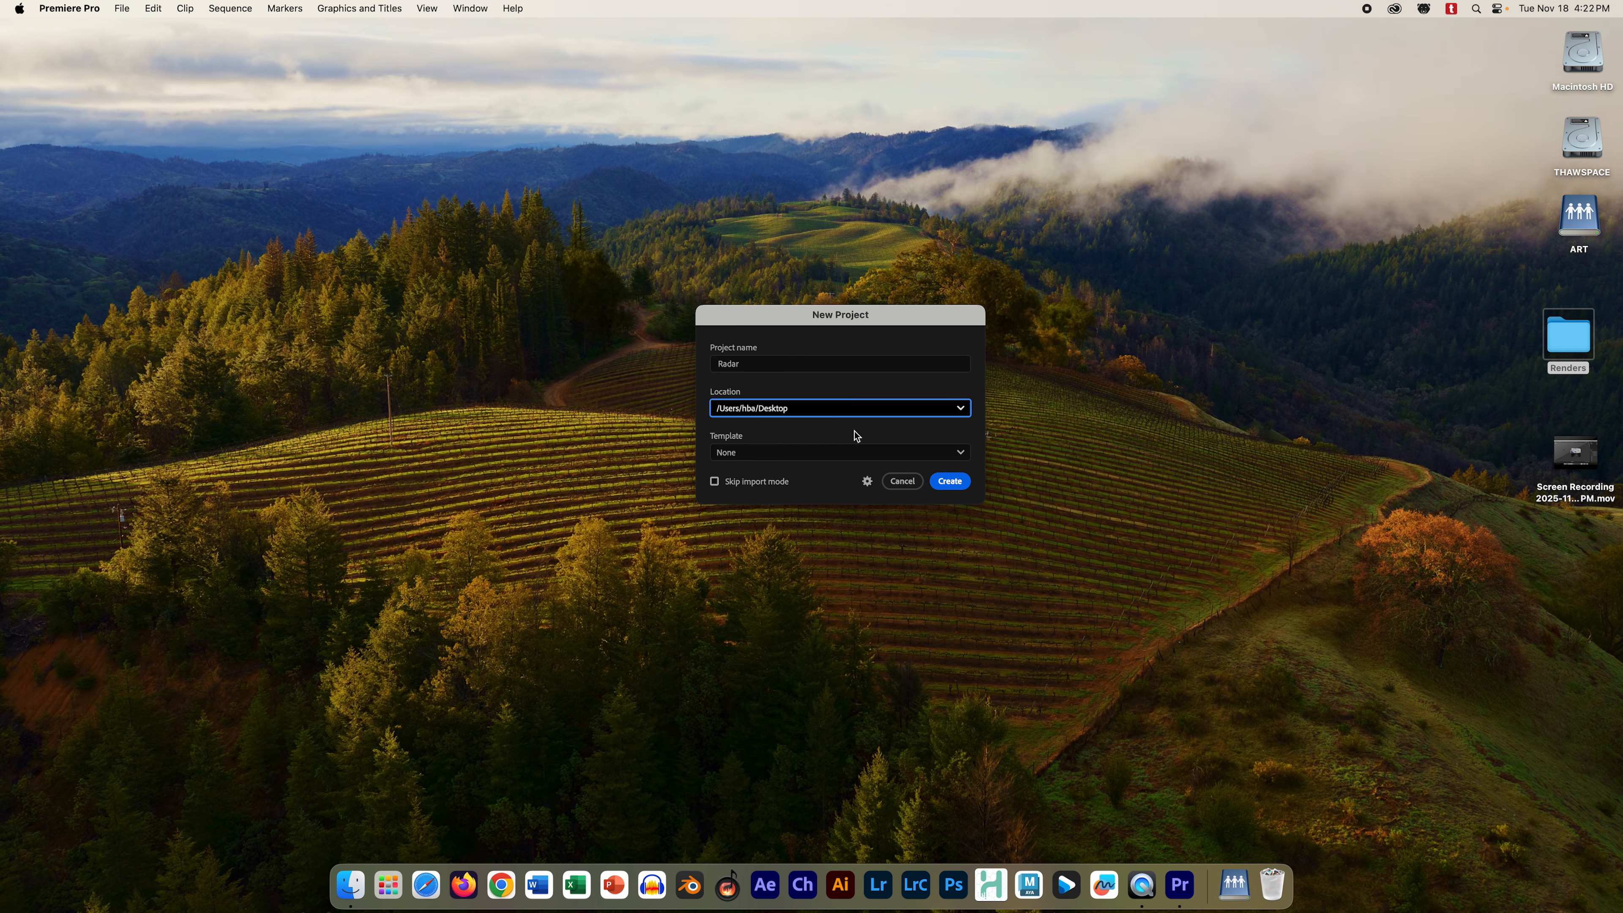
click(951, 483)
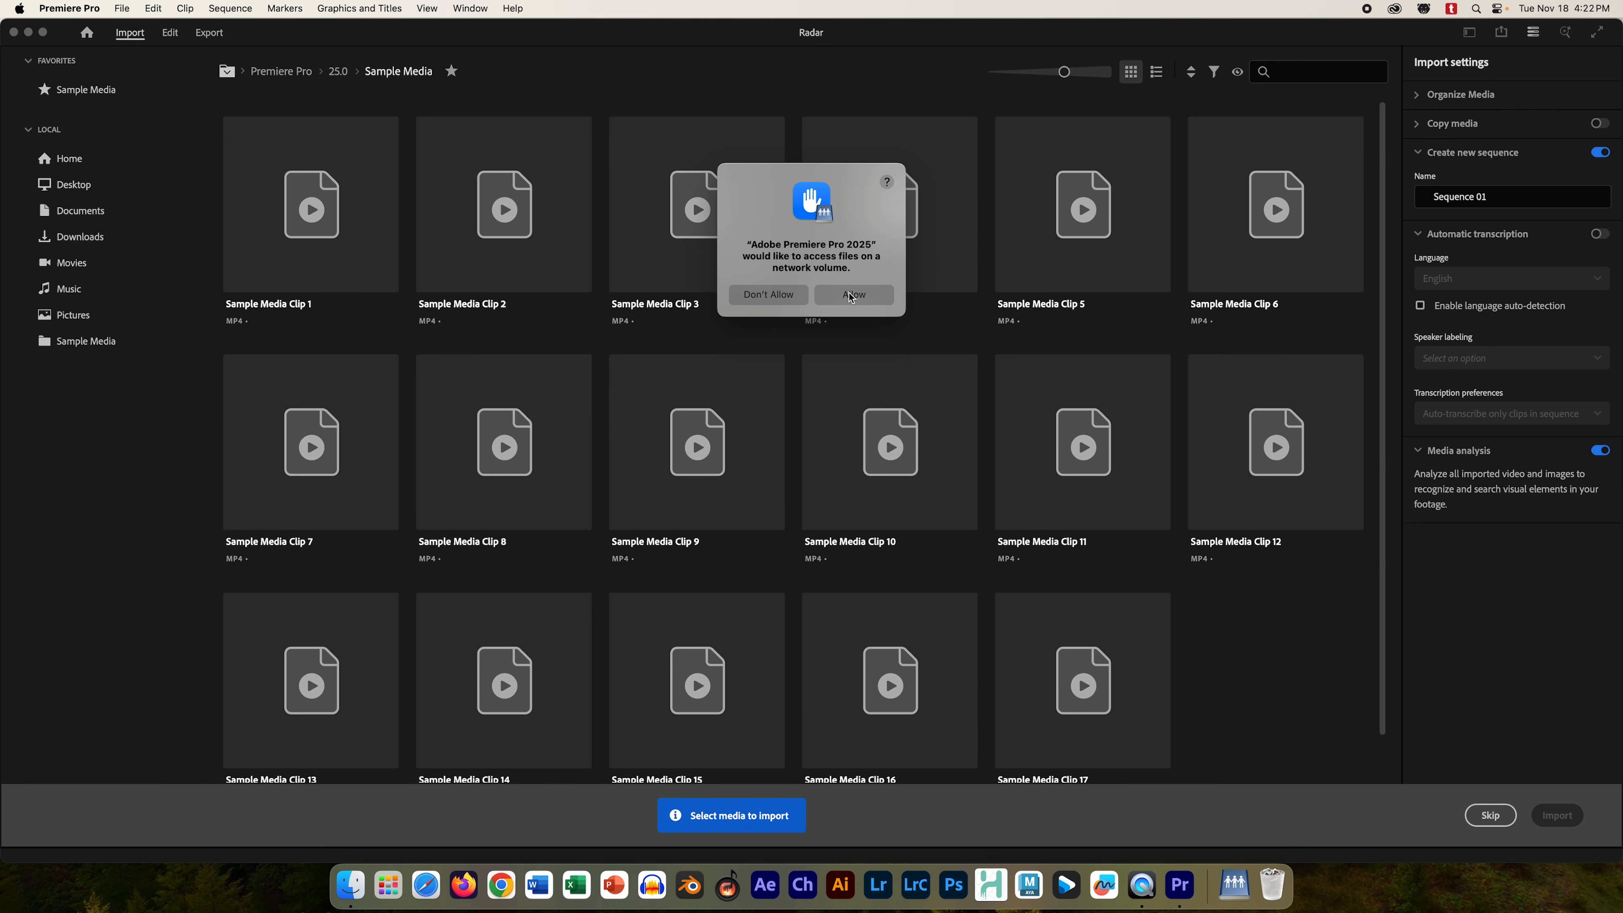
- Allow access to the network volume and skip the initial media import, dismissing the notice about renamed panels
click(869, 295)
click(879, 293)
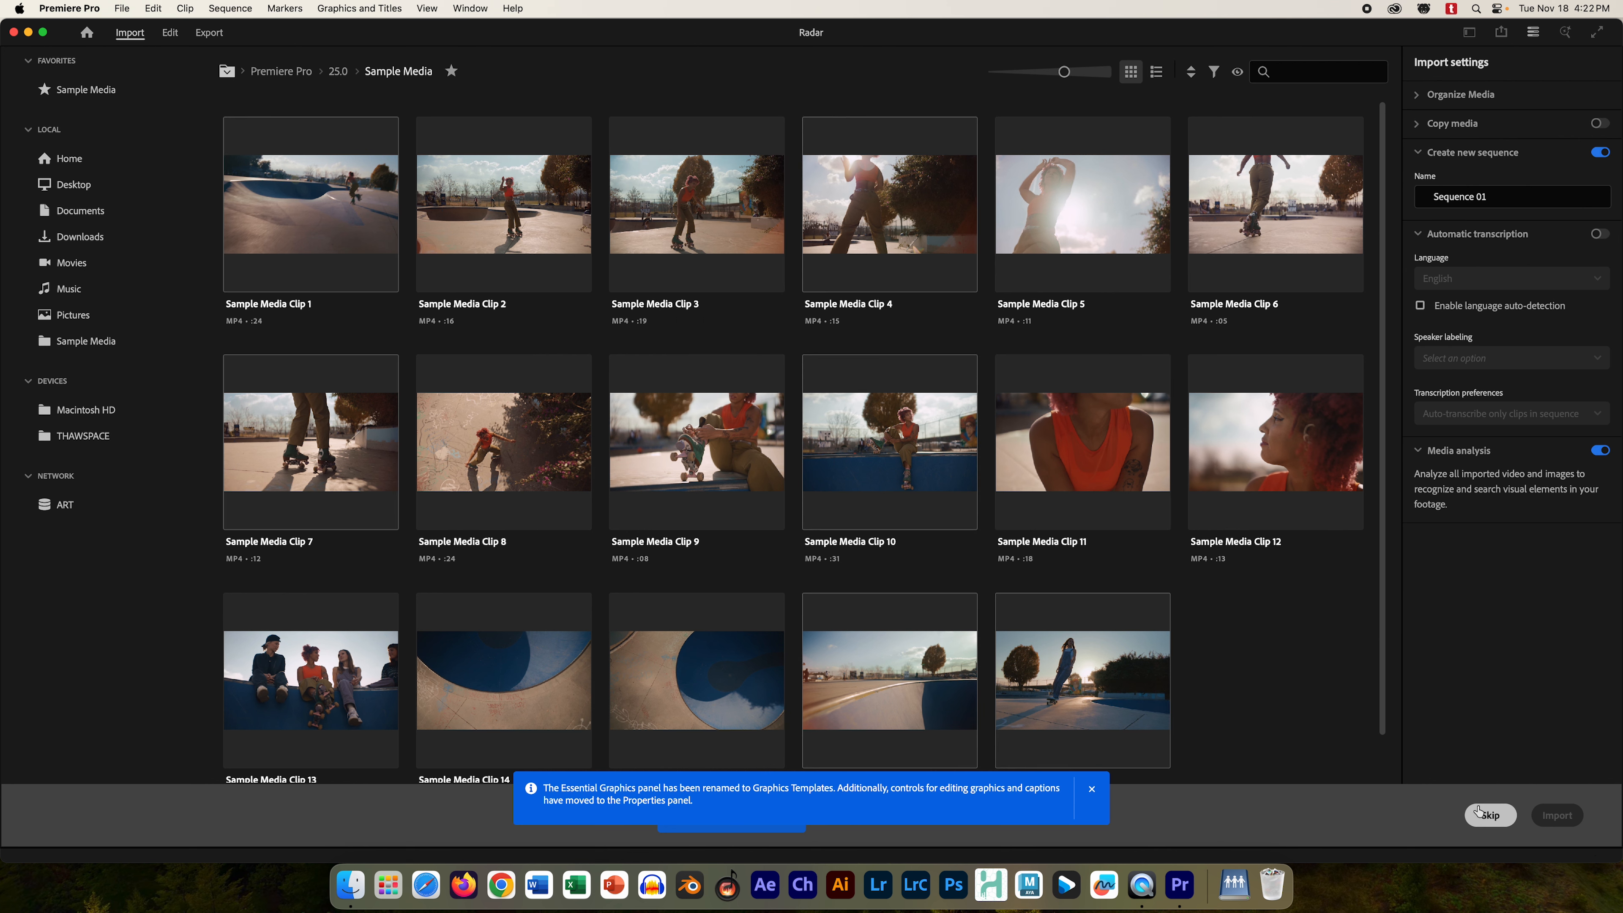
click(1491, 815)
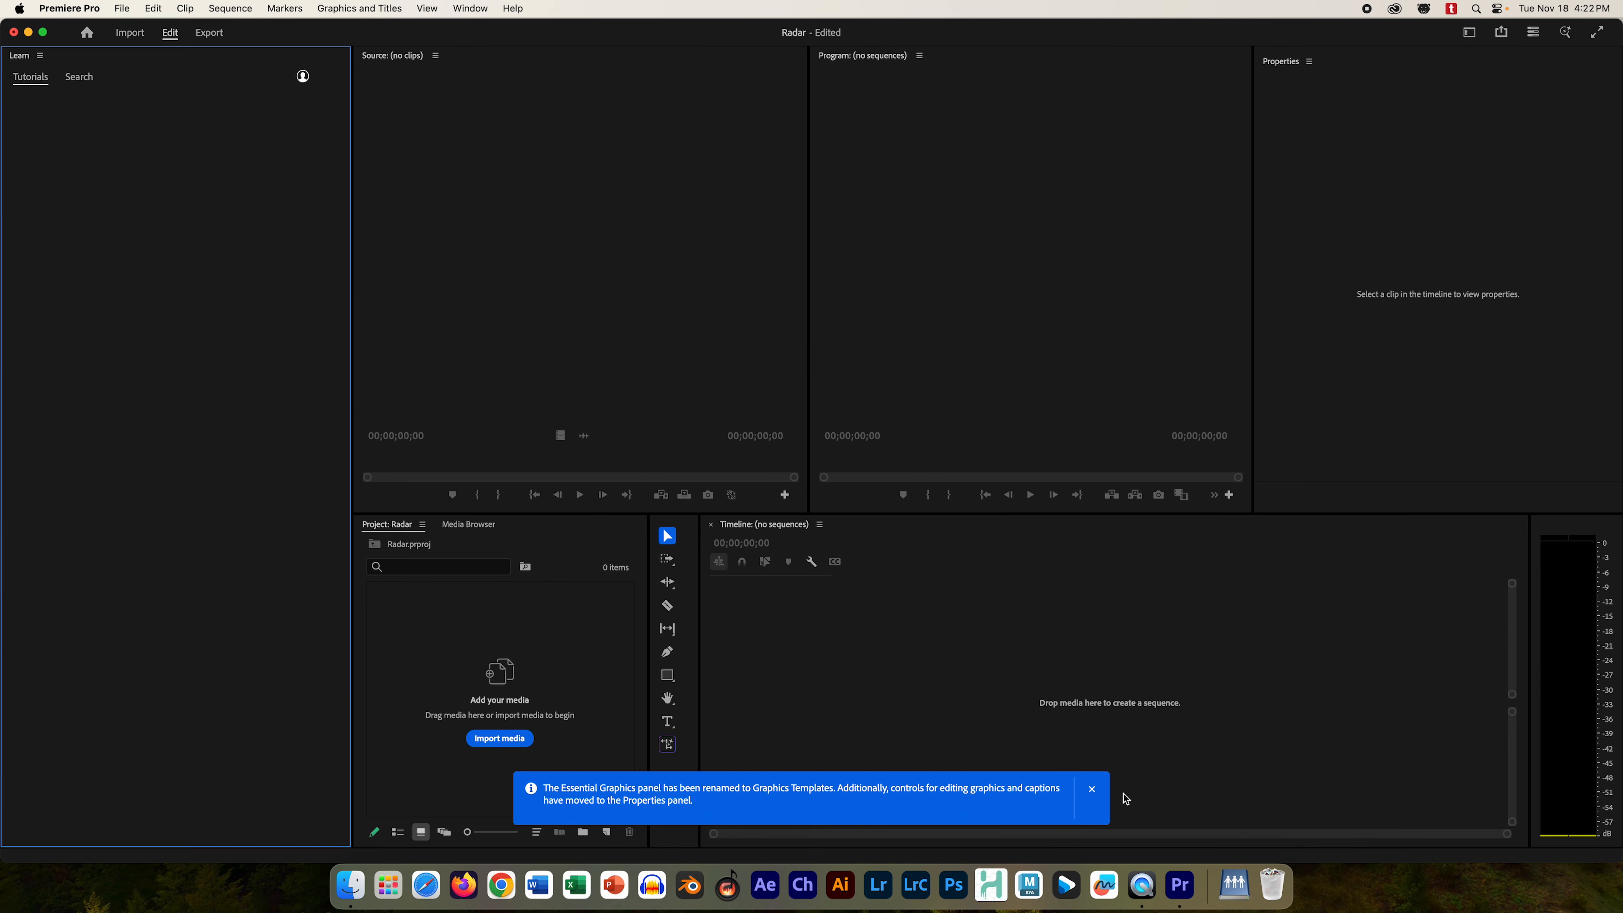
click(1092, 789)
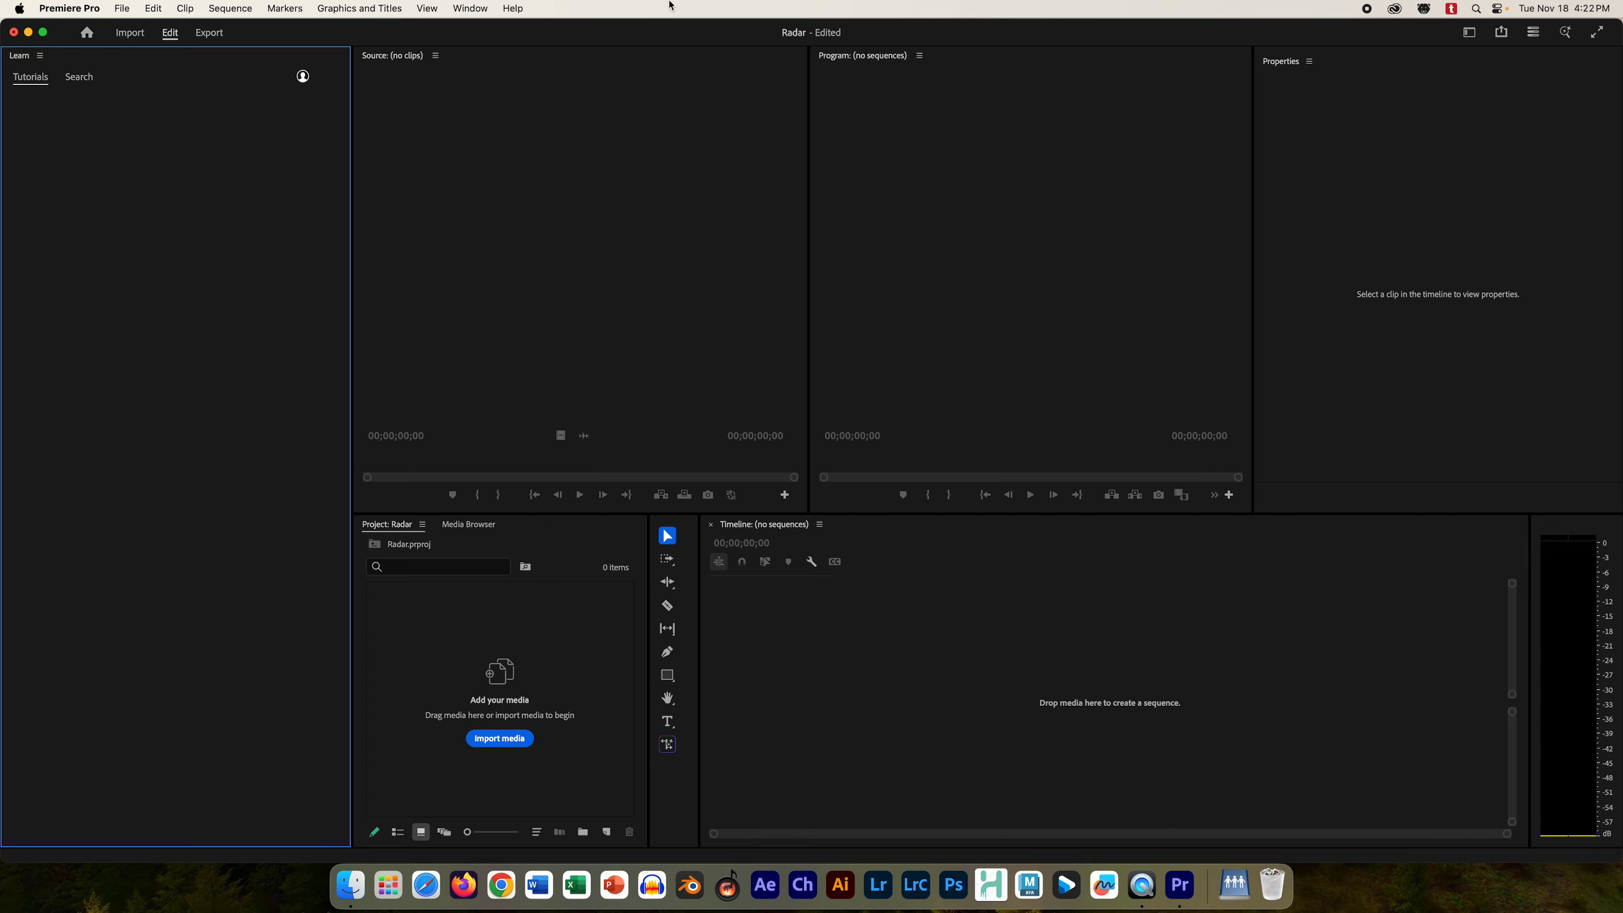
- Switch the workspace to Editing
click(459, 11)
mouse_move(465, 30)
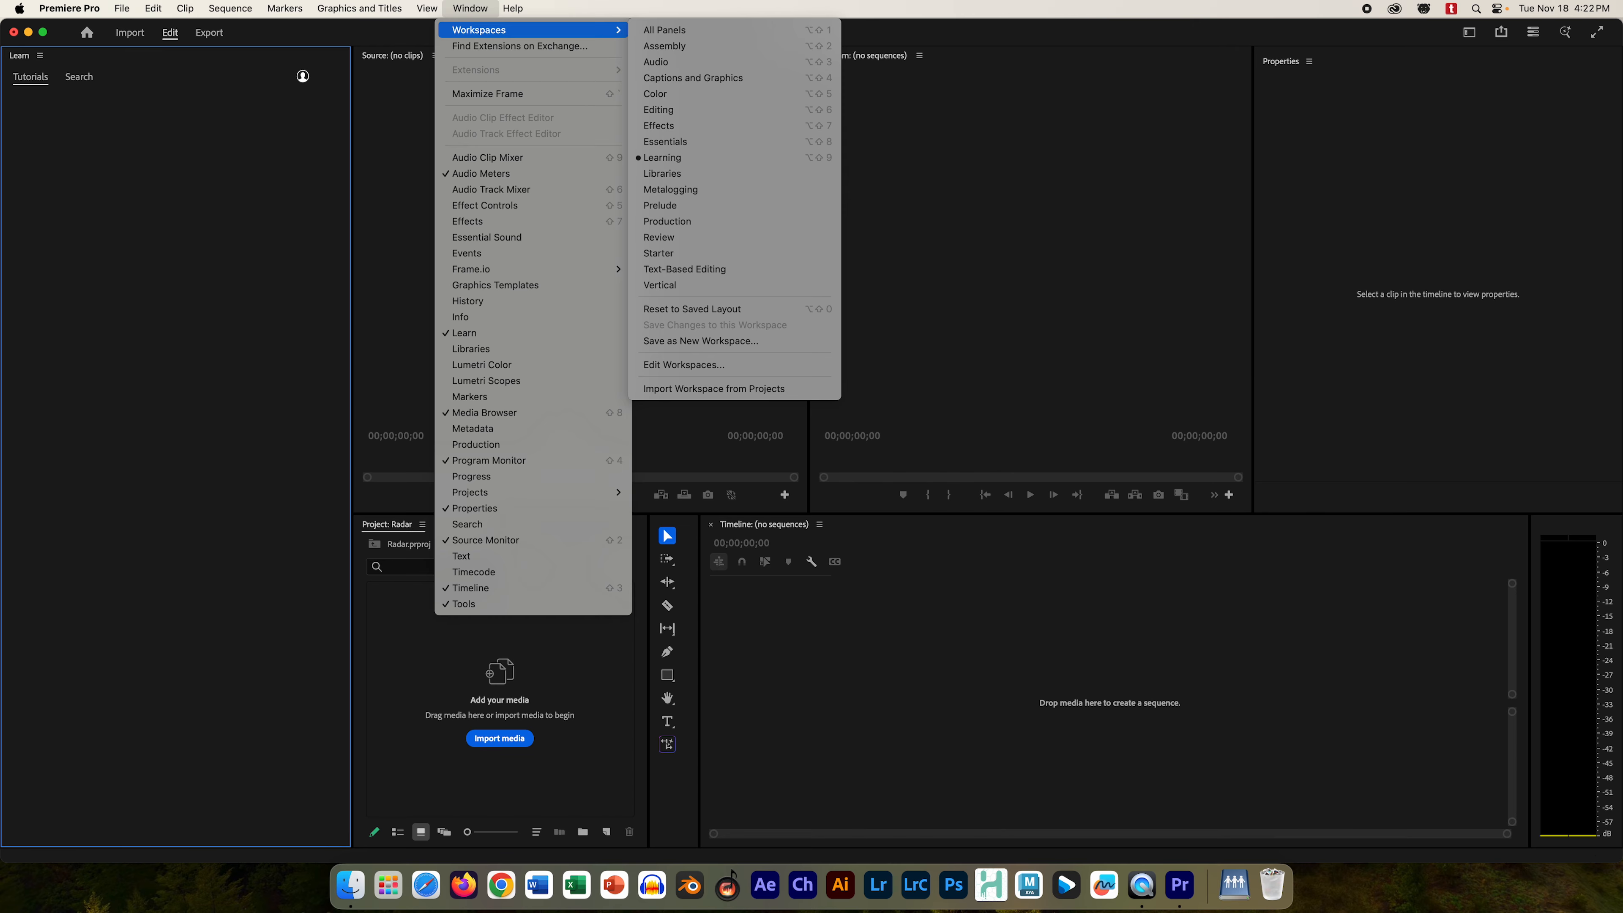
click(792, 110)
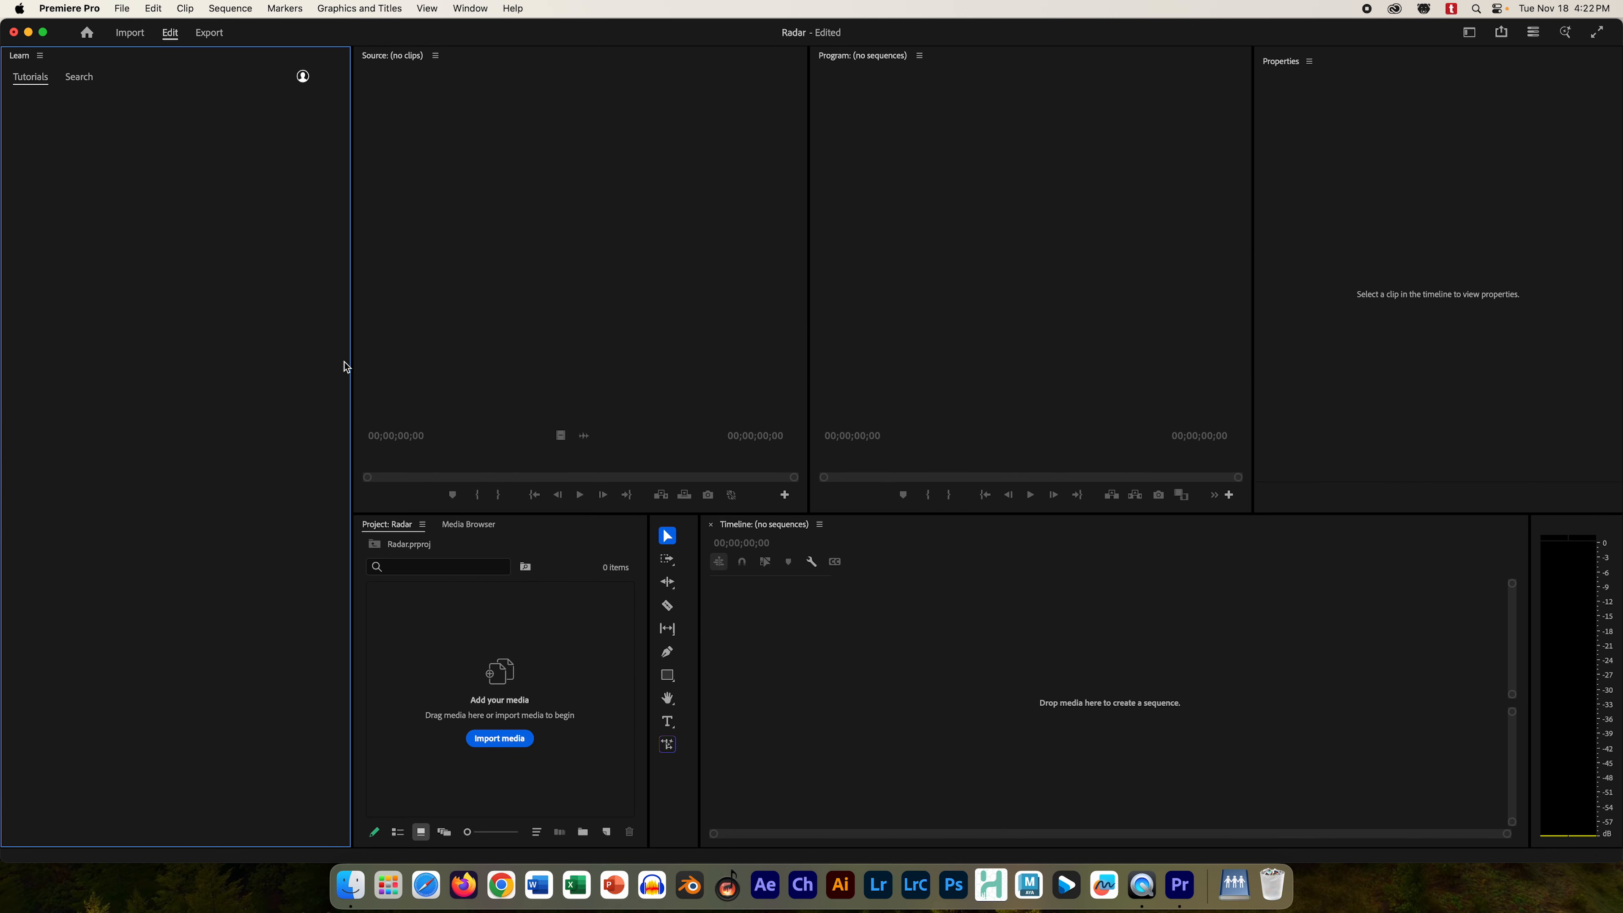
- Import the rendered frames from the Renders folder on the Desktop as an image sequence starting with 0001.png
double_click(99, 625)
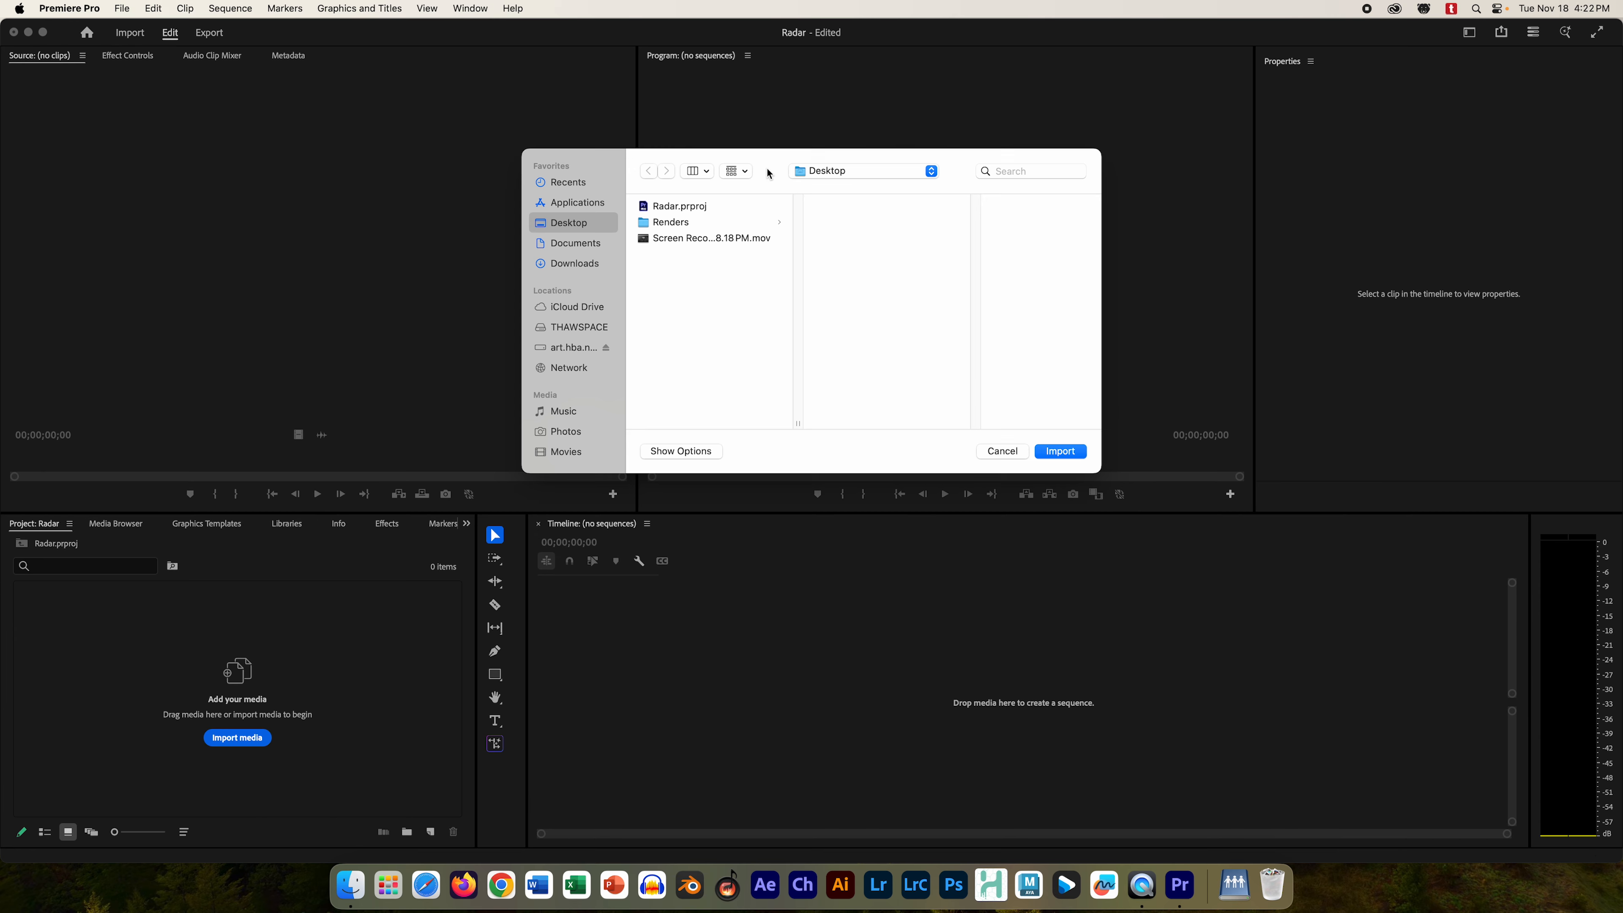
drag(767, 169, 783, 197)
click(685, 251)
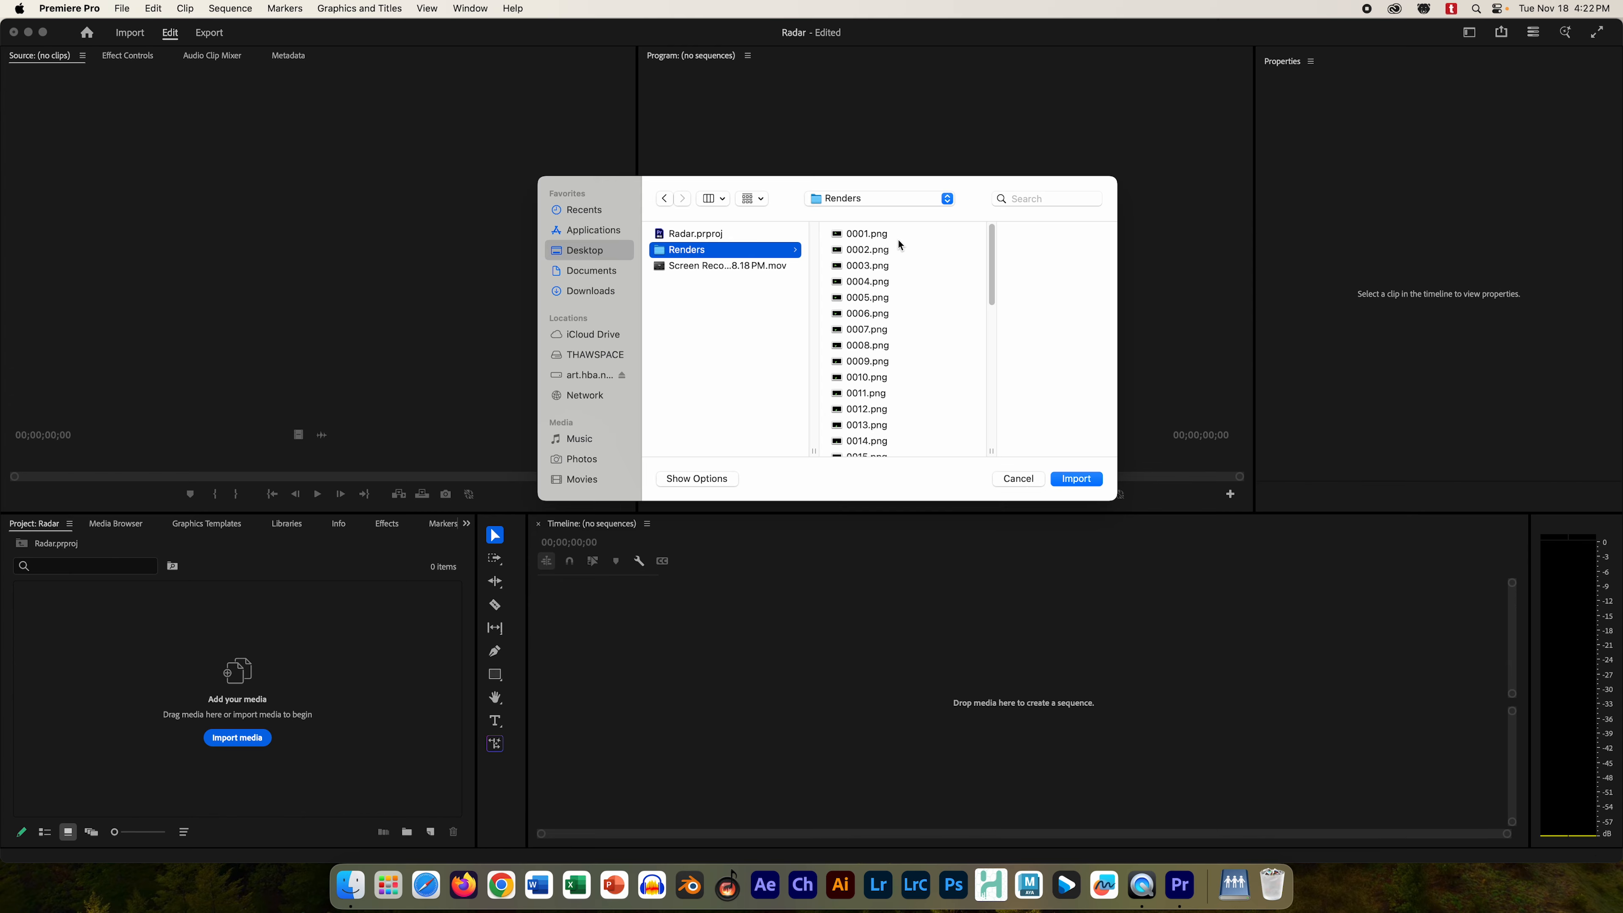
click(886, 235)
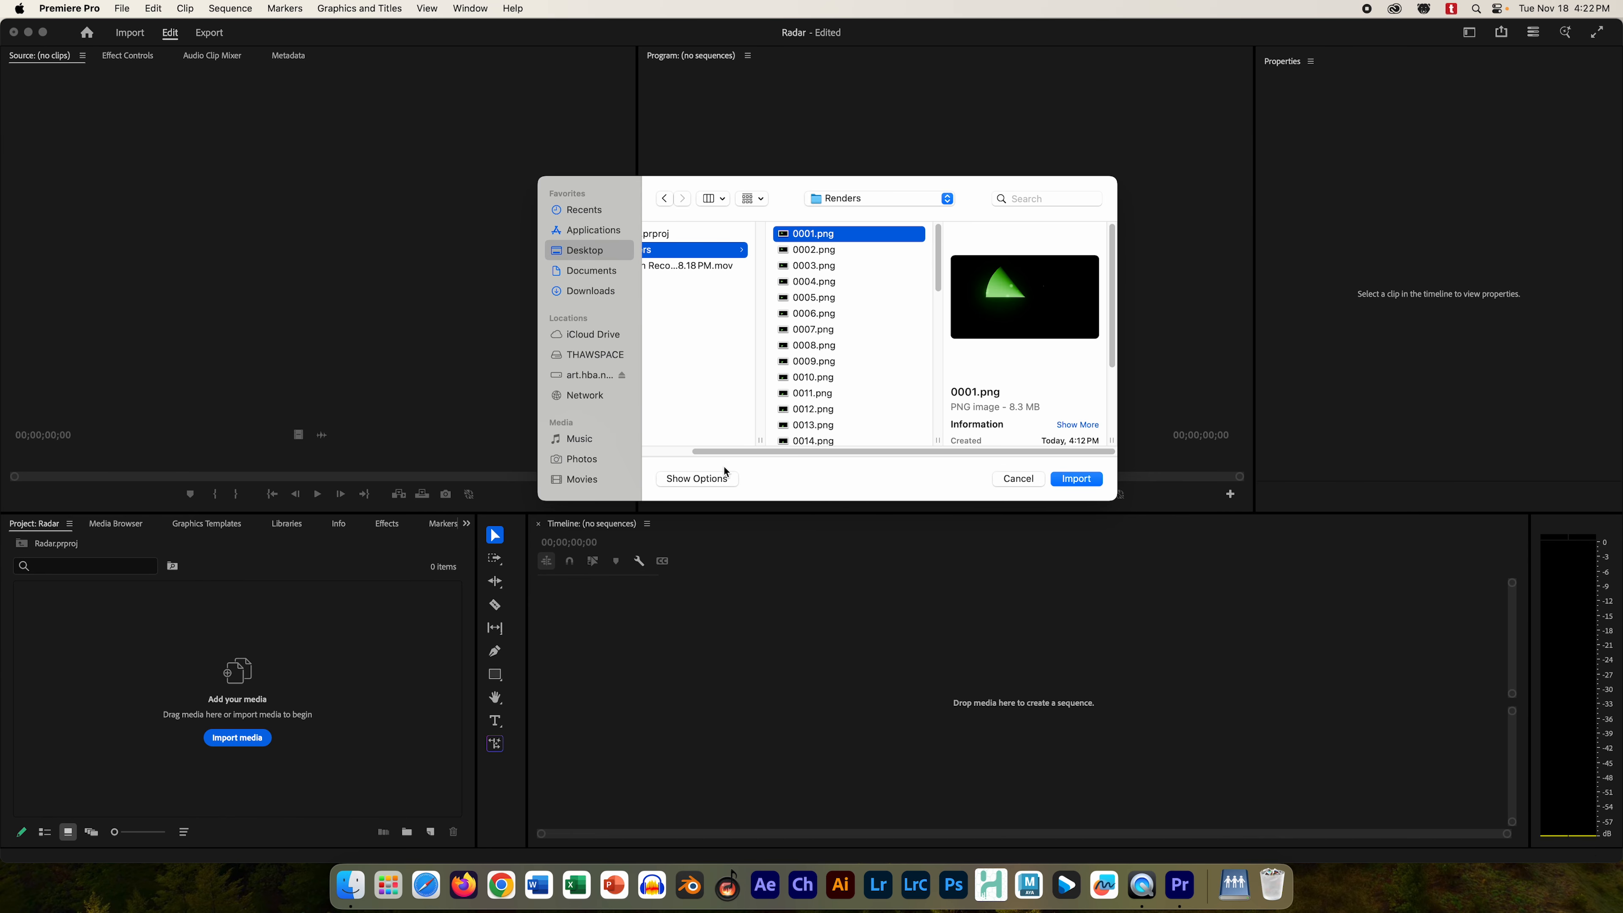
click(714, 479)
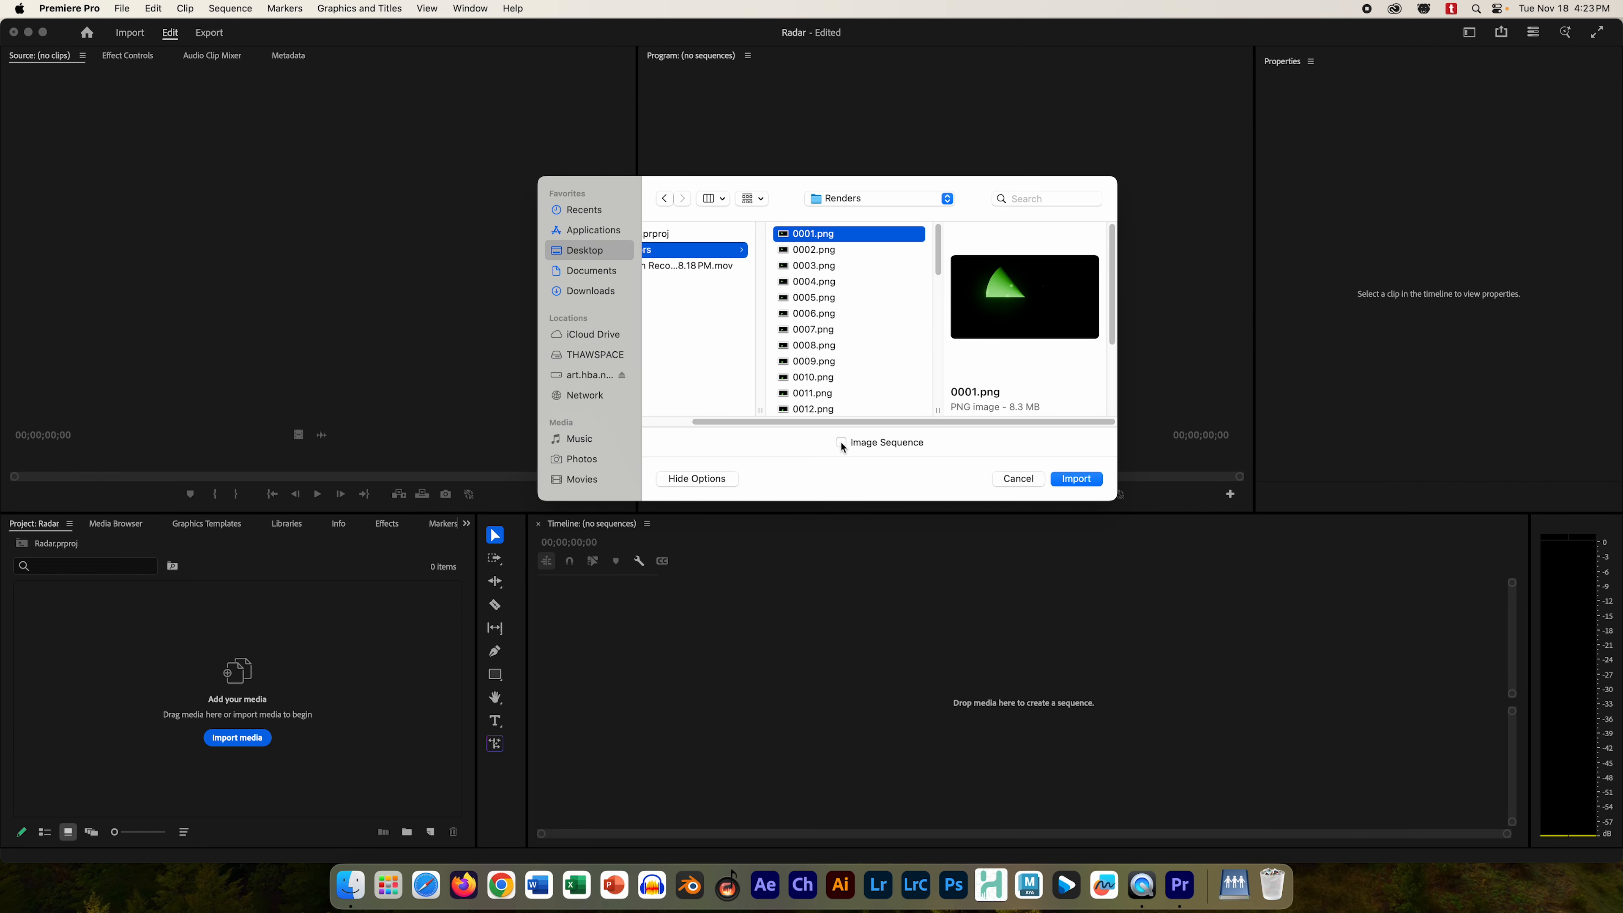
click(1076, 484)
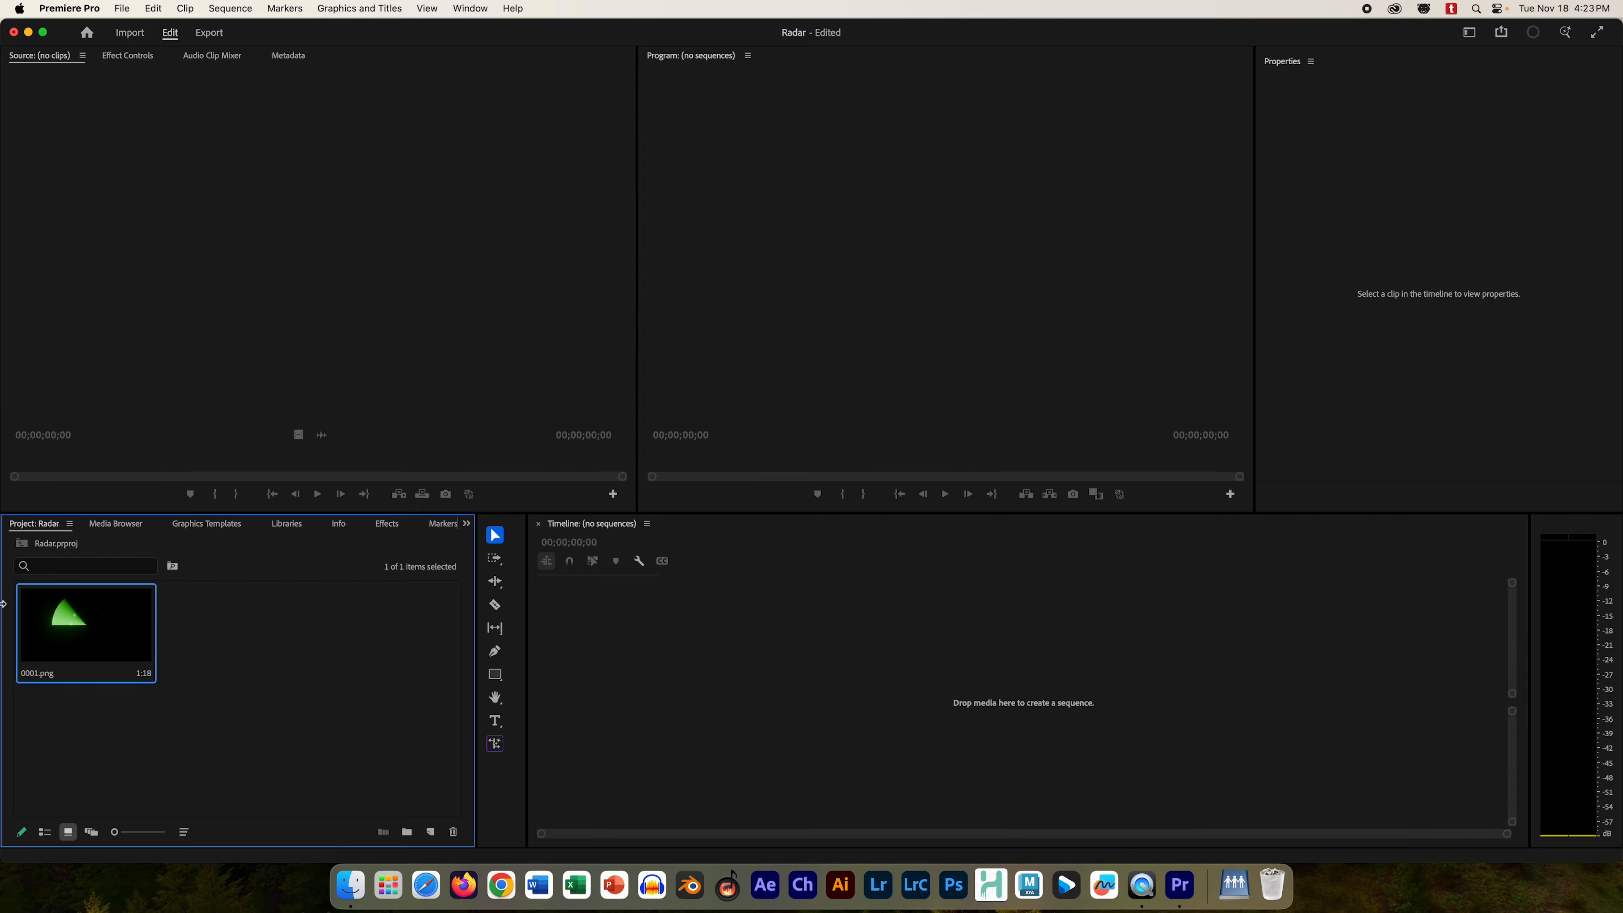
- Interpret the imported 0001.png footage at an assumed frame rate of 24 fps
right_click(58, 611)
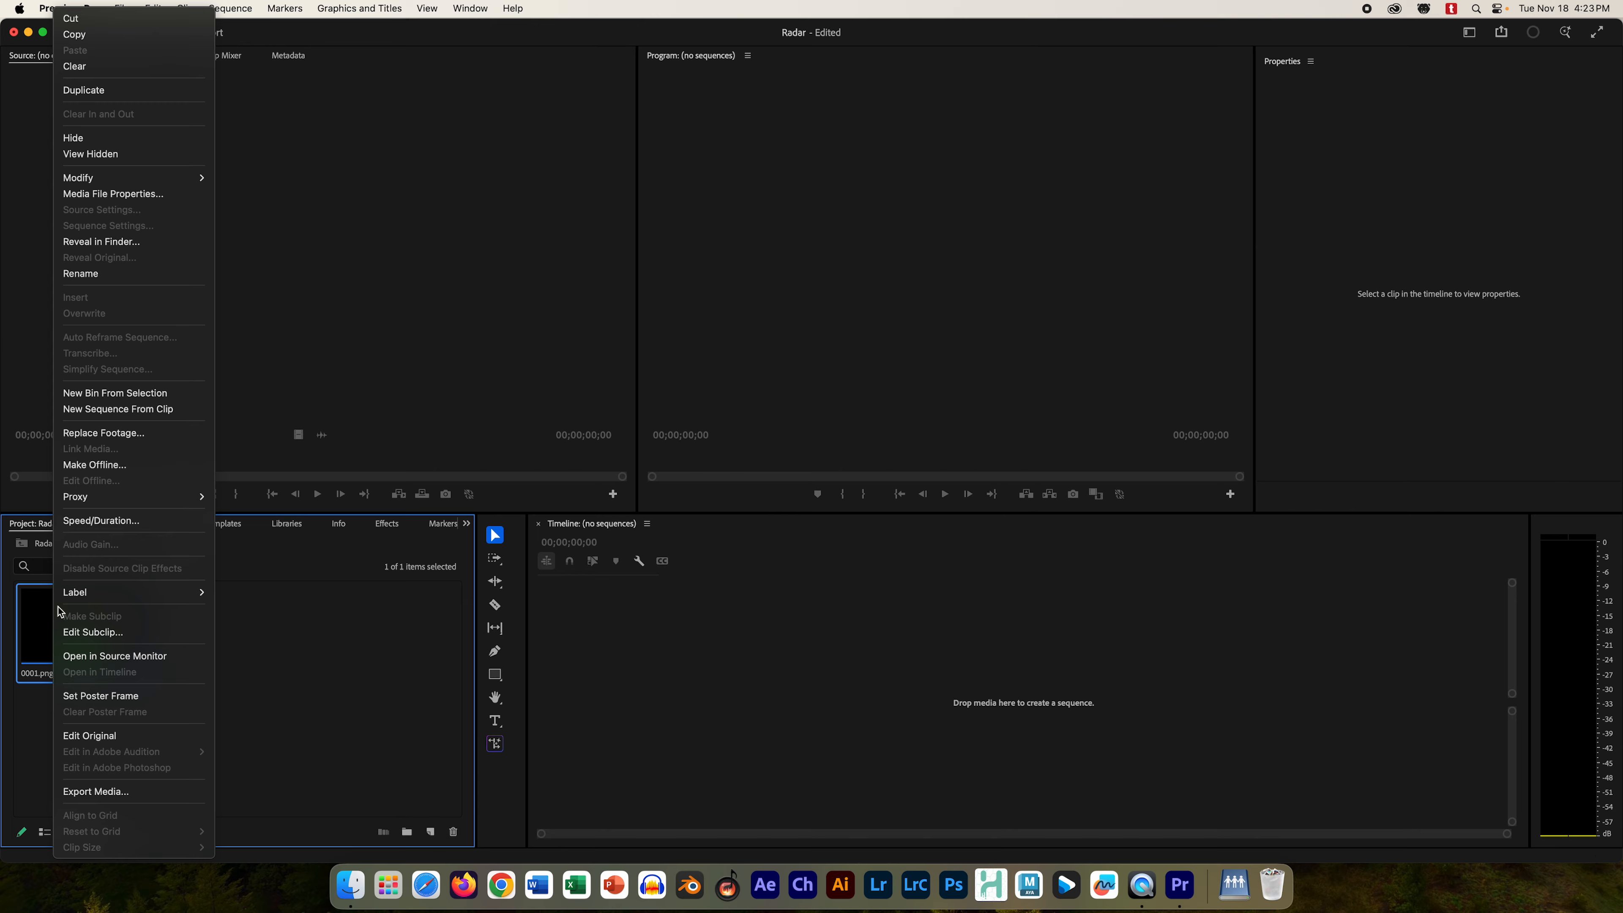
mouse_move(182, 180)
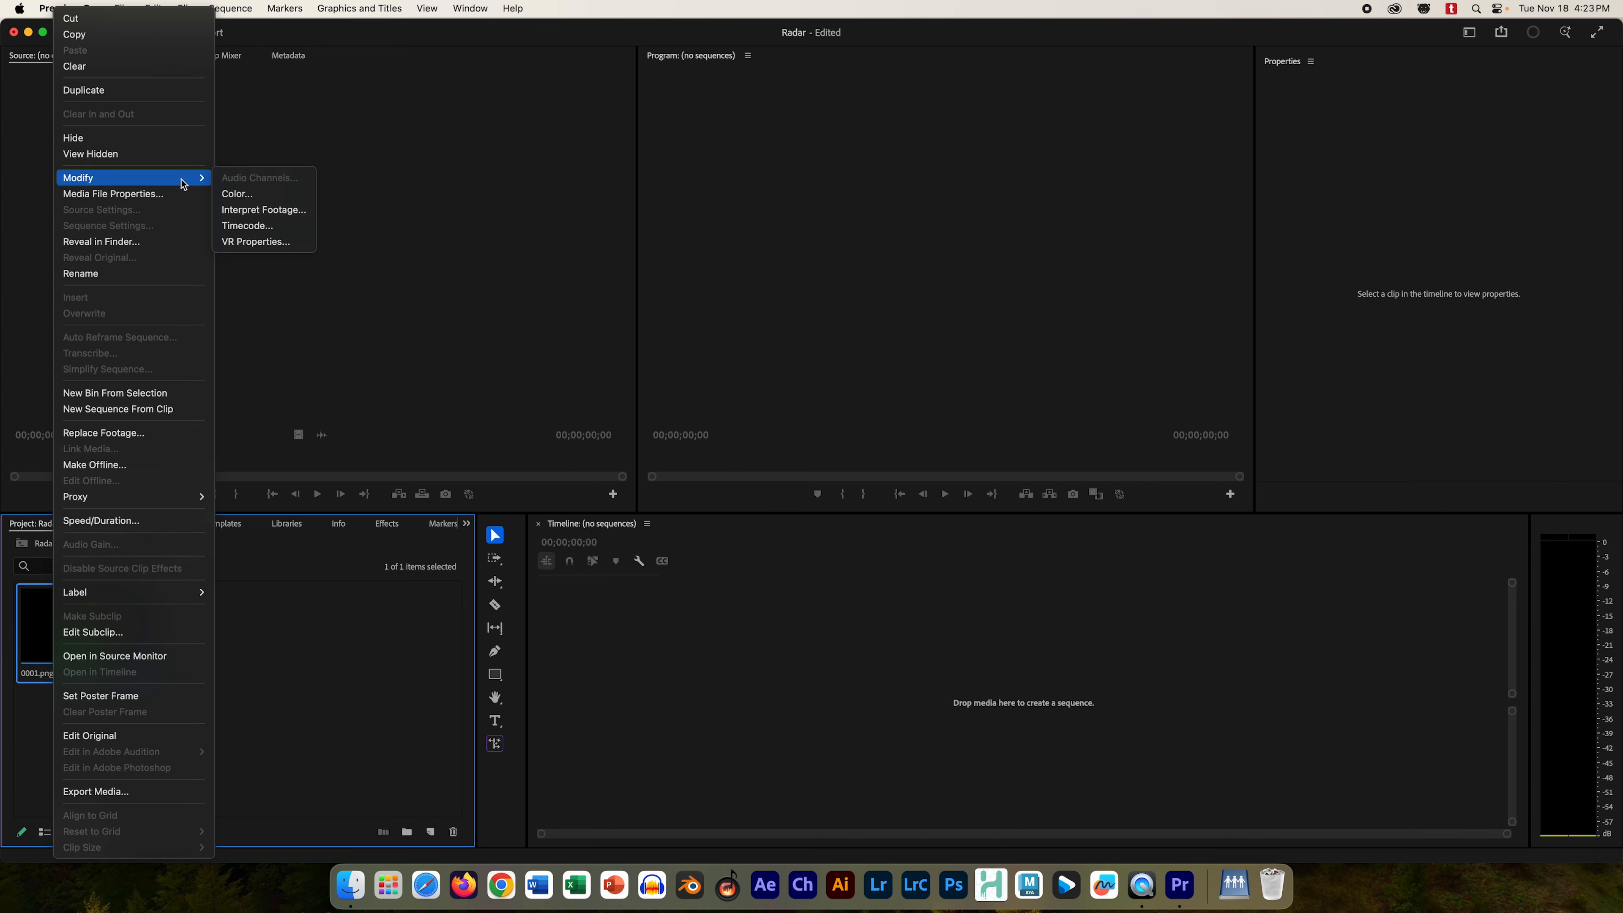
click(272, 211)
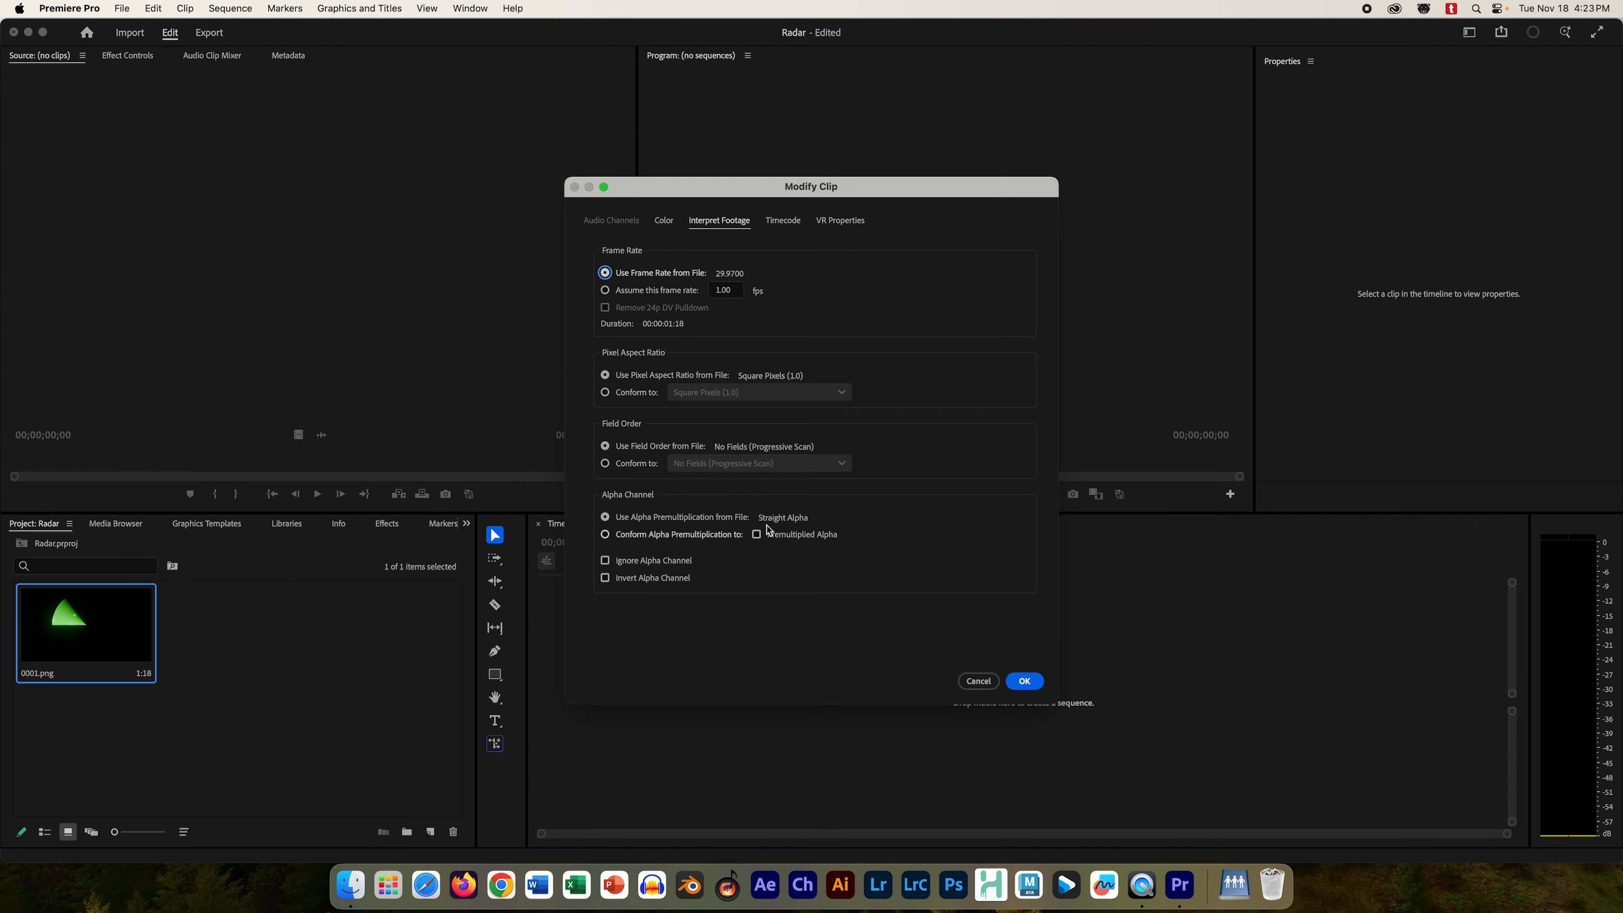
click(610, 292)
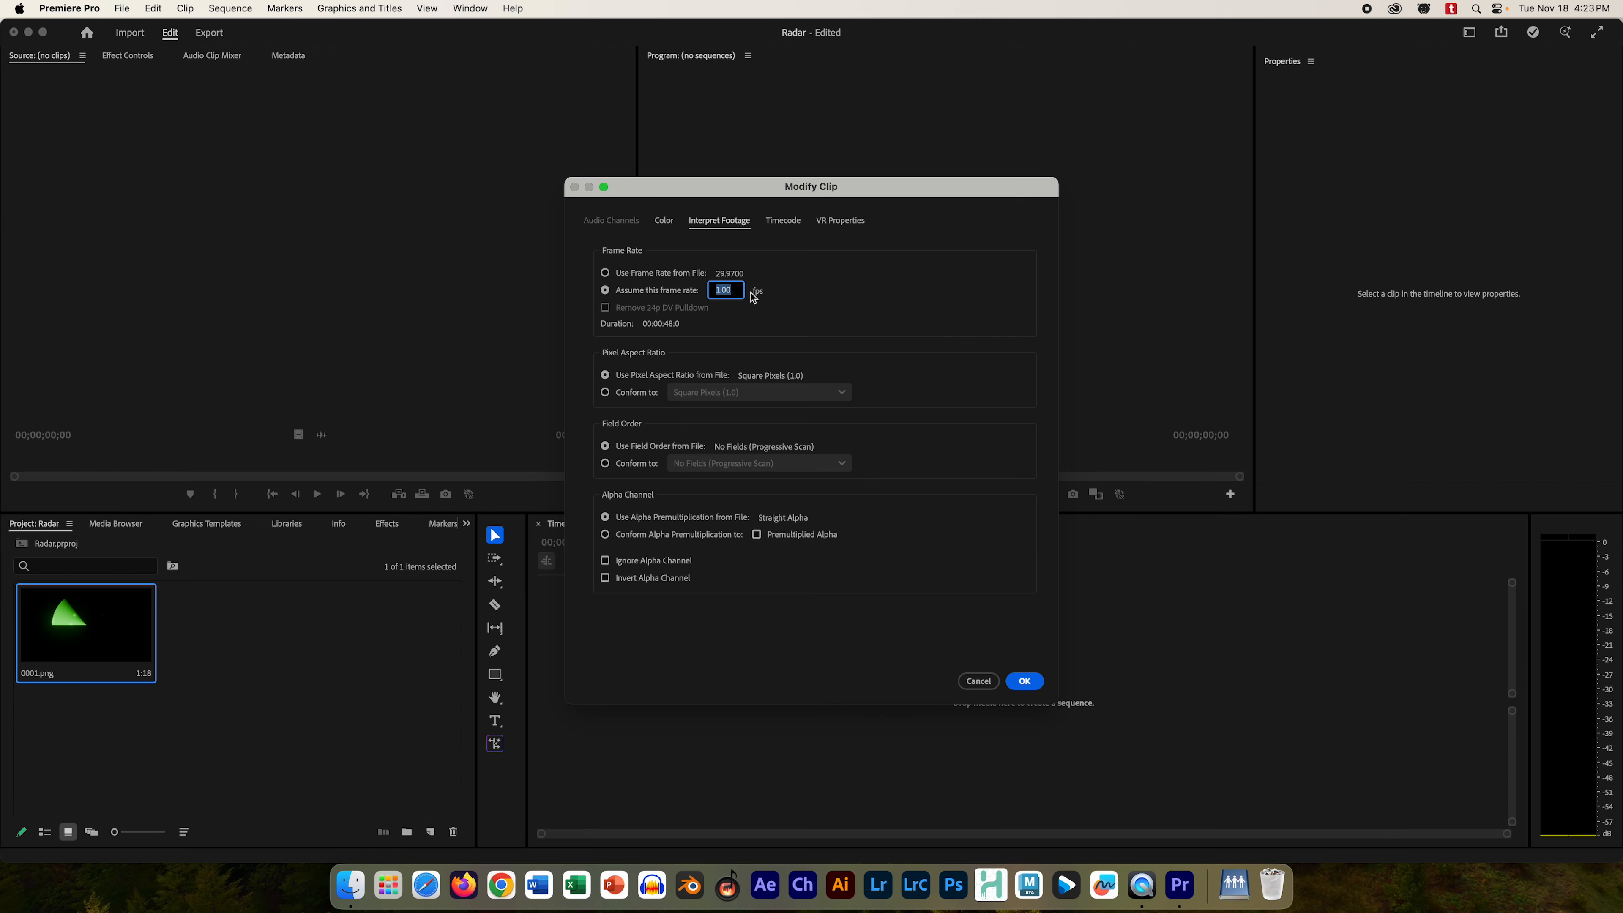
text(24)
click(1025, 682)
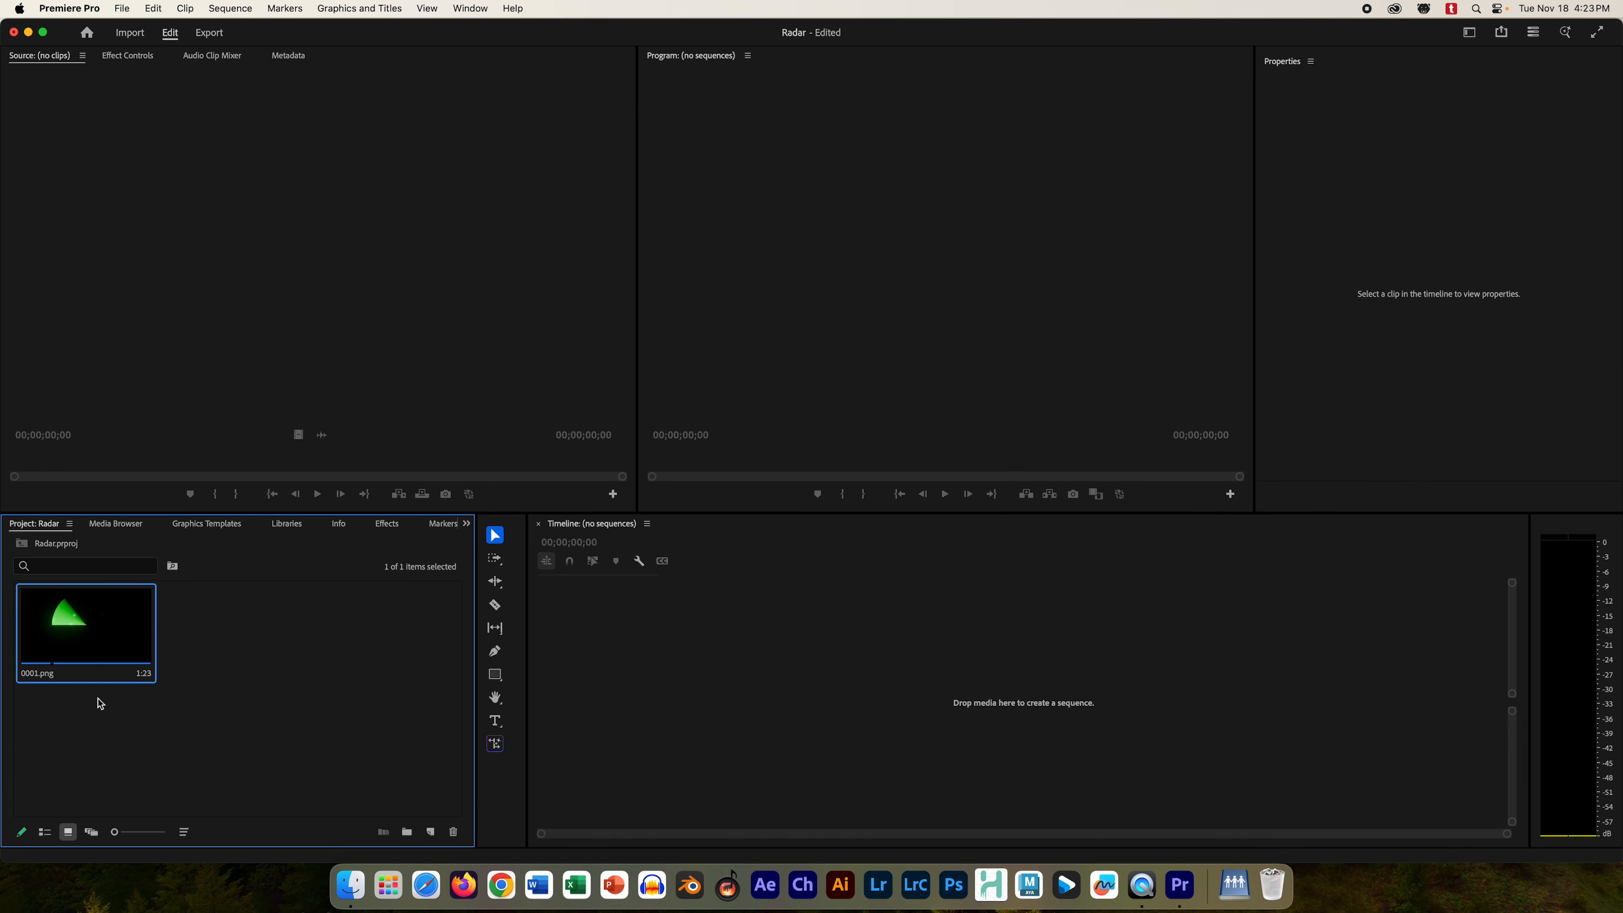
- Create a sequence from the 0001.png clip by placing it in the empty timeline
drag(89, 632, 547, 639)
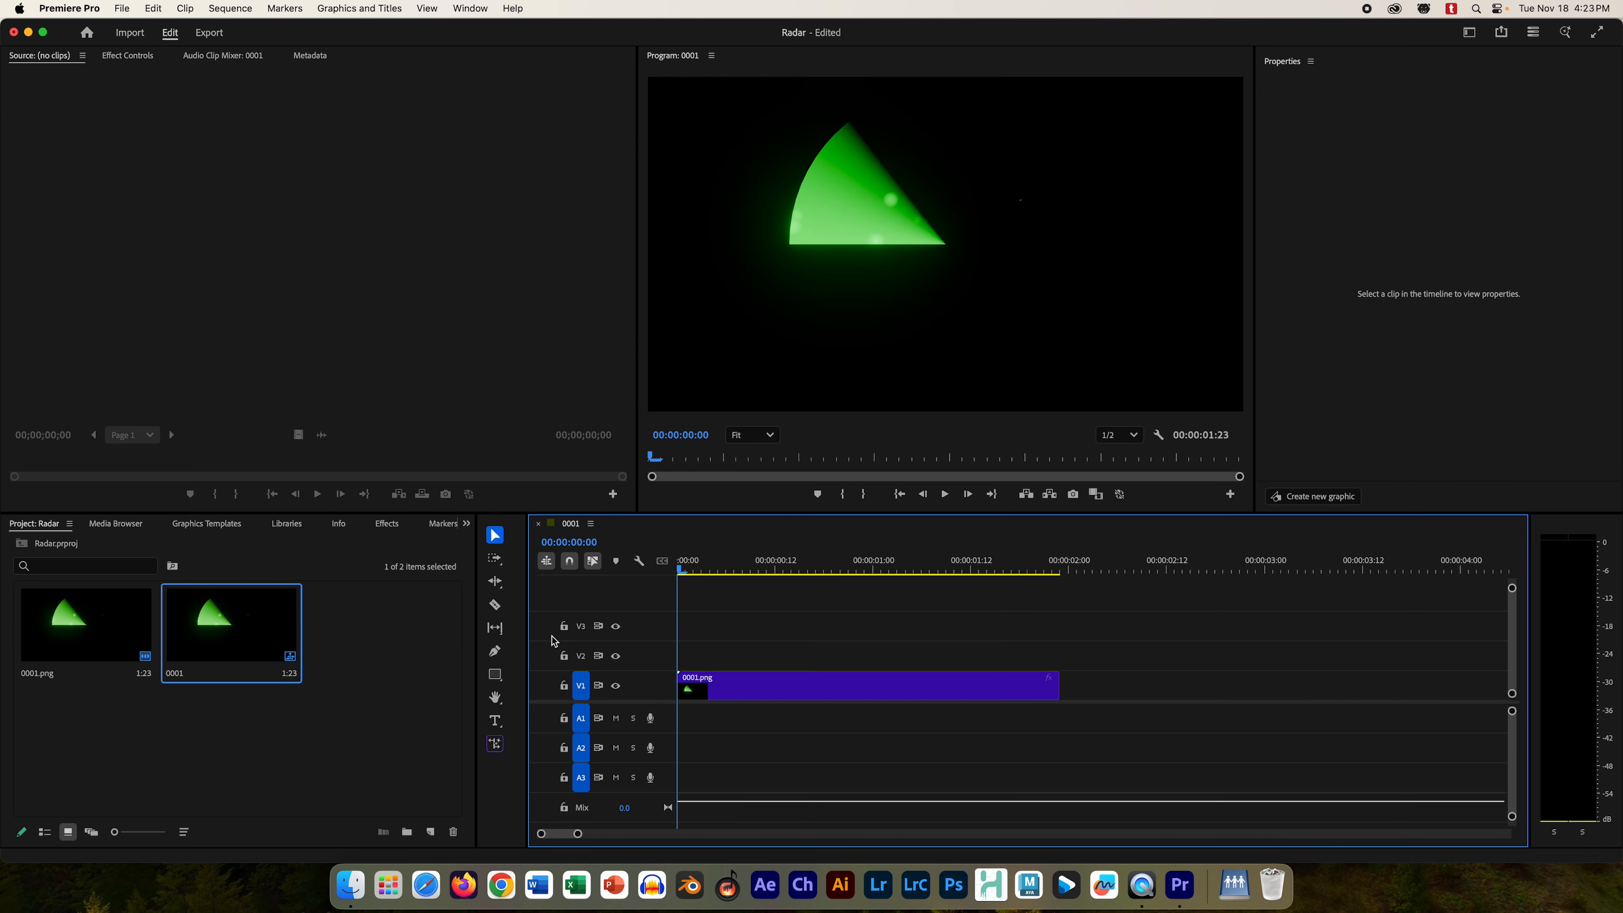
mouse_move(681, 573)
mouse_down()
mouse_move(1129, 614)
mouse_move(651, 569)
mouse_up()
click(567, 823)
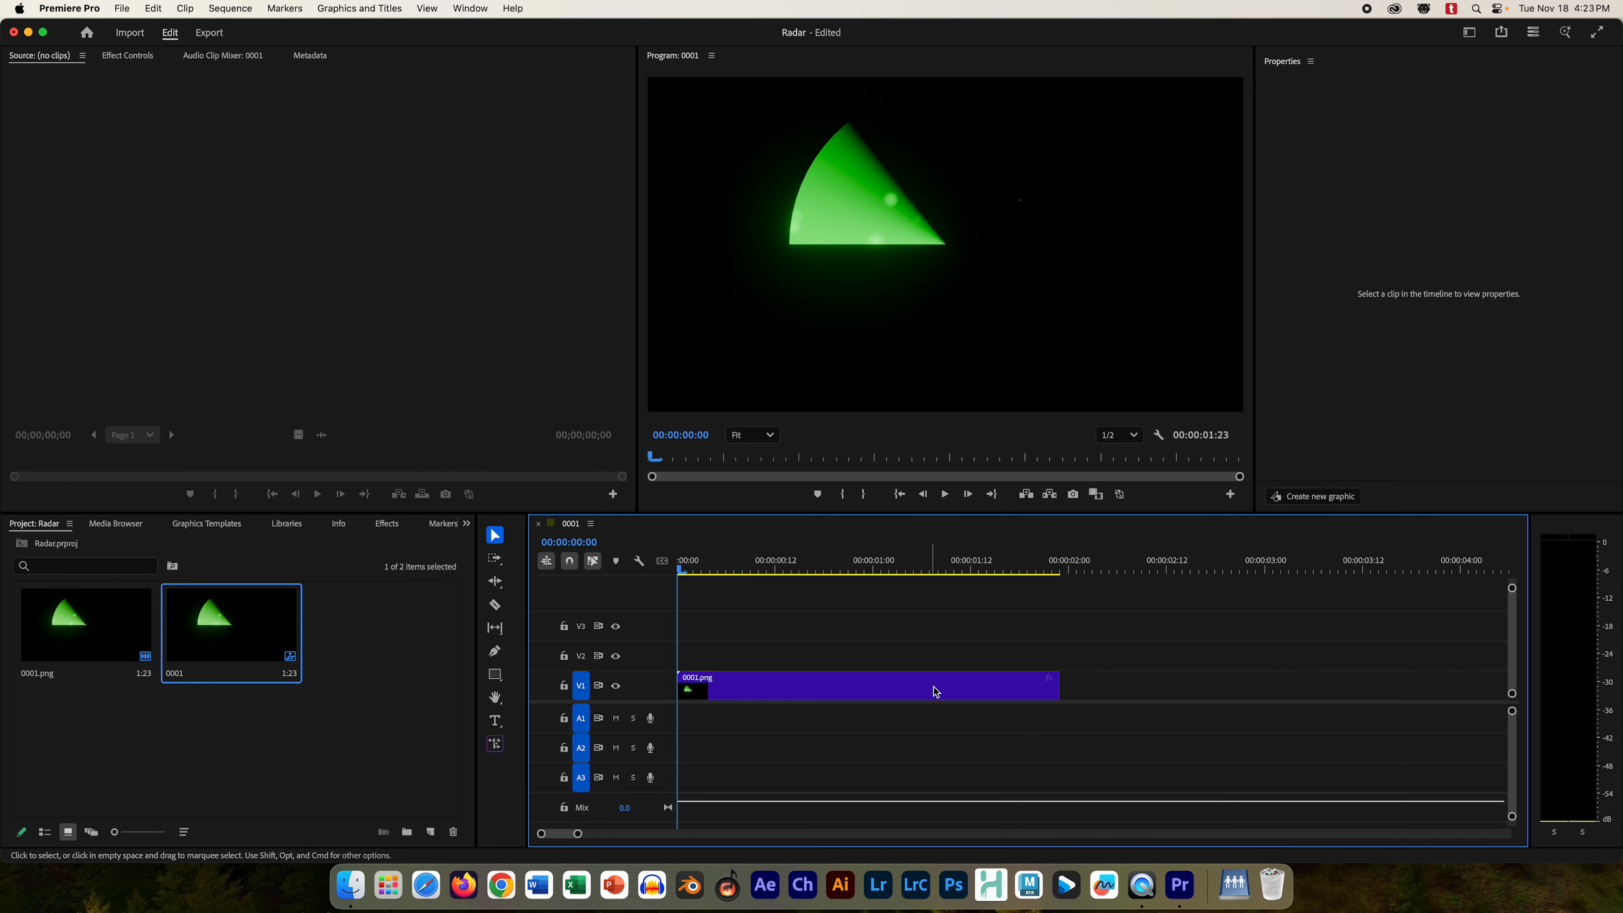
- Copy the radar clip and paste seven duplicates further along V1, leaving a gap before each one
click(885, 683)
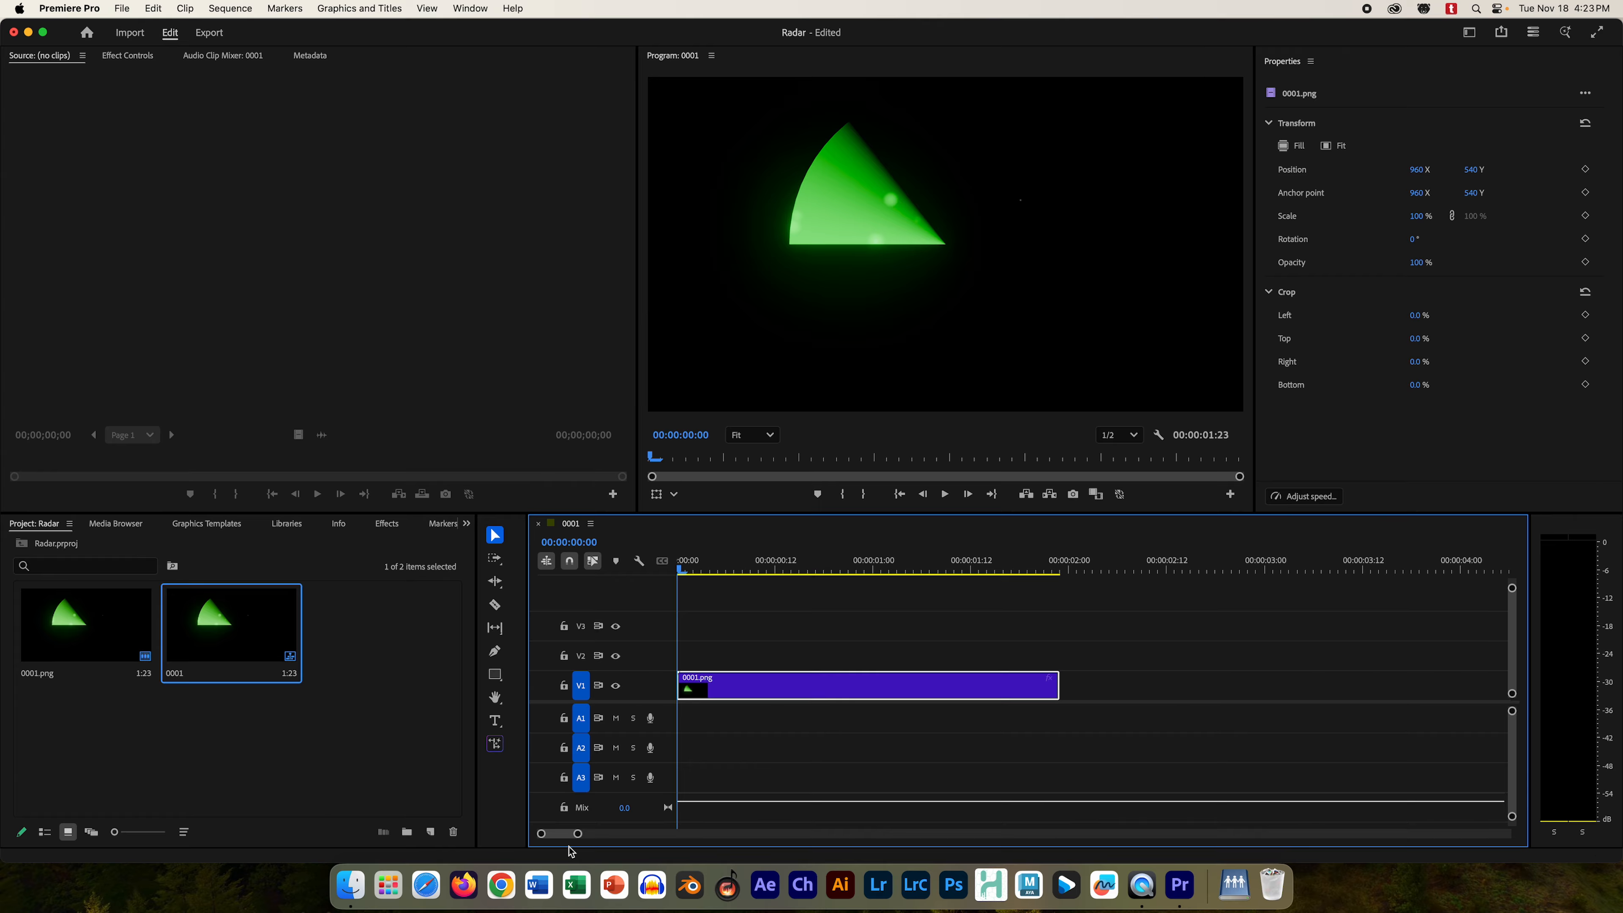
drag(579, 834, 680, 835)
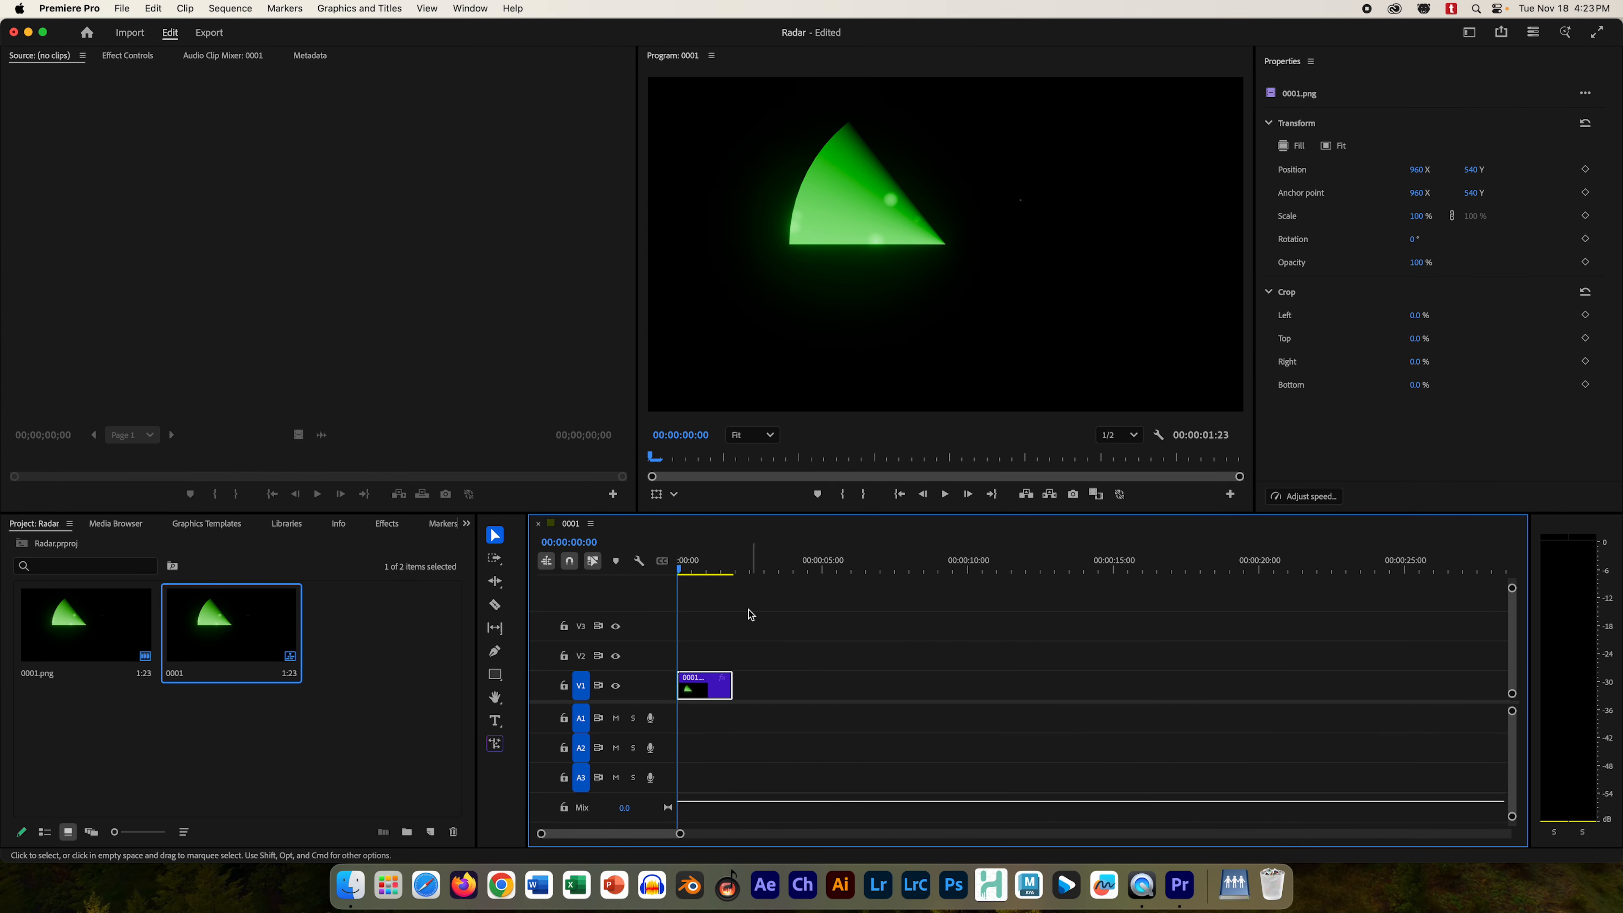
click(748, 562)
key(super+v)
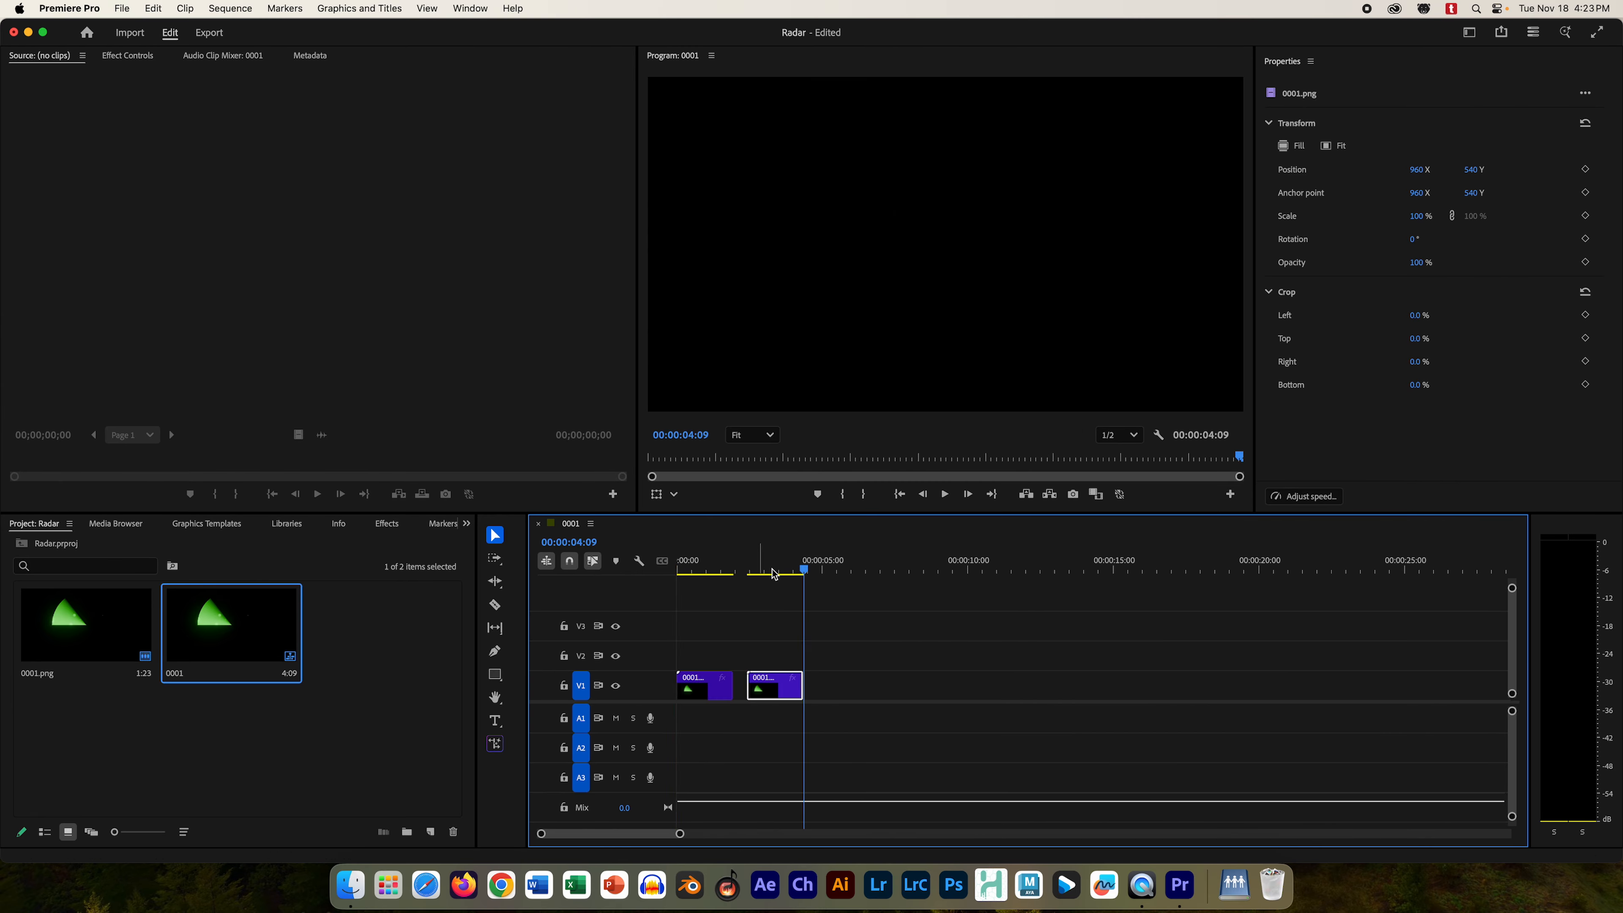
click(842, 564)
key(super+v)
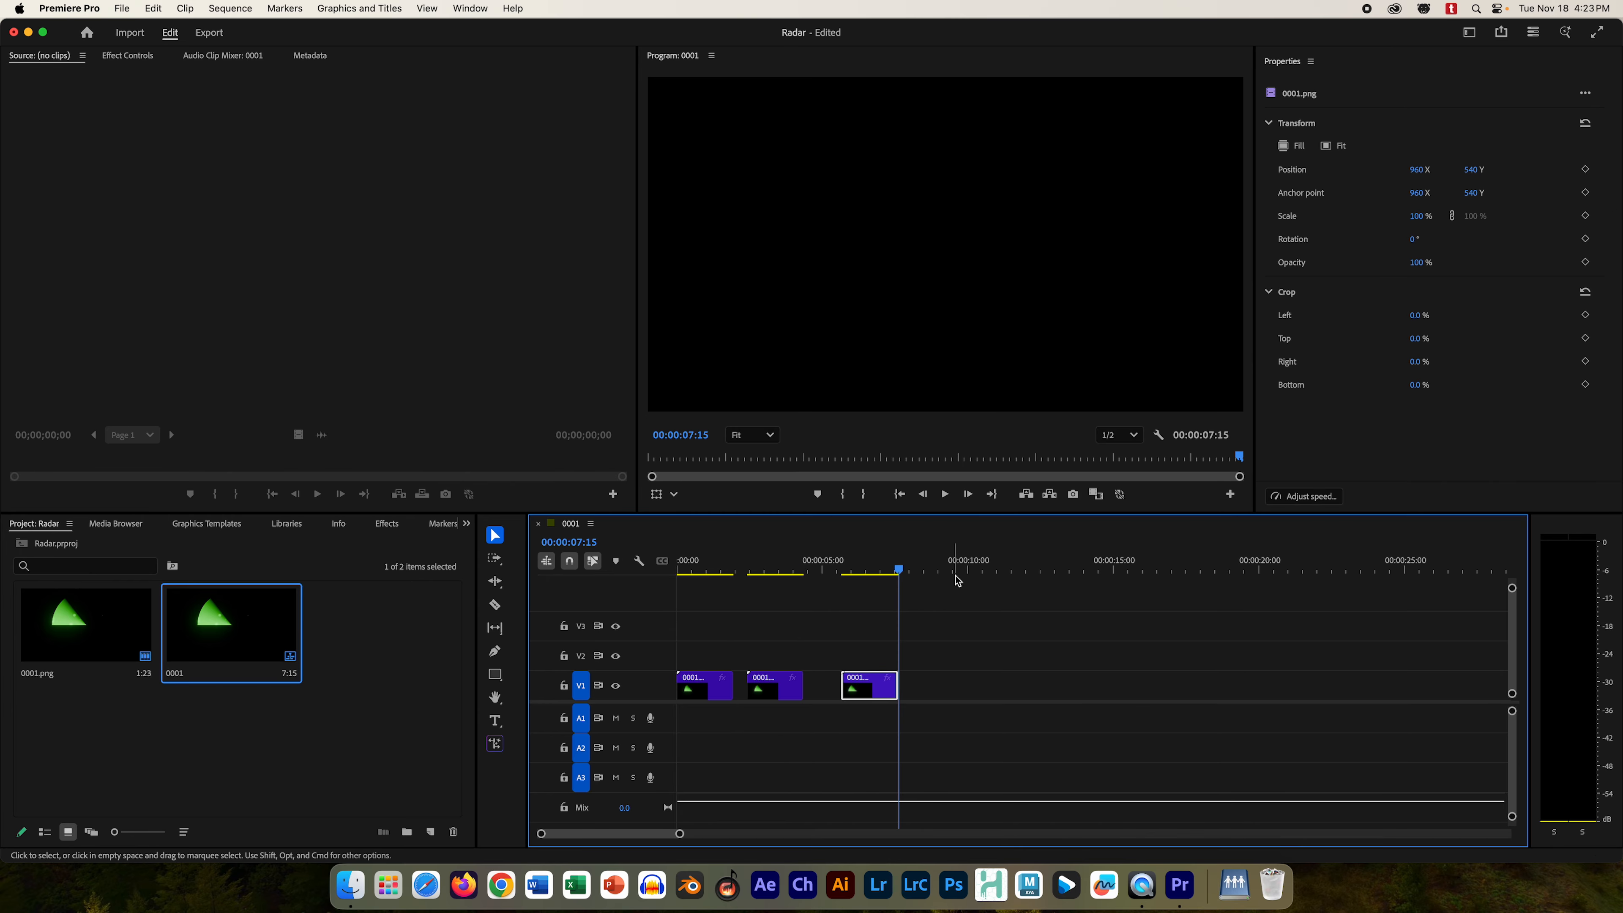
click(964, 566)
key(super+v)
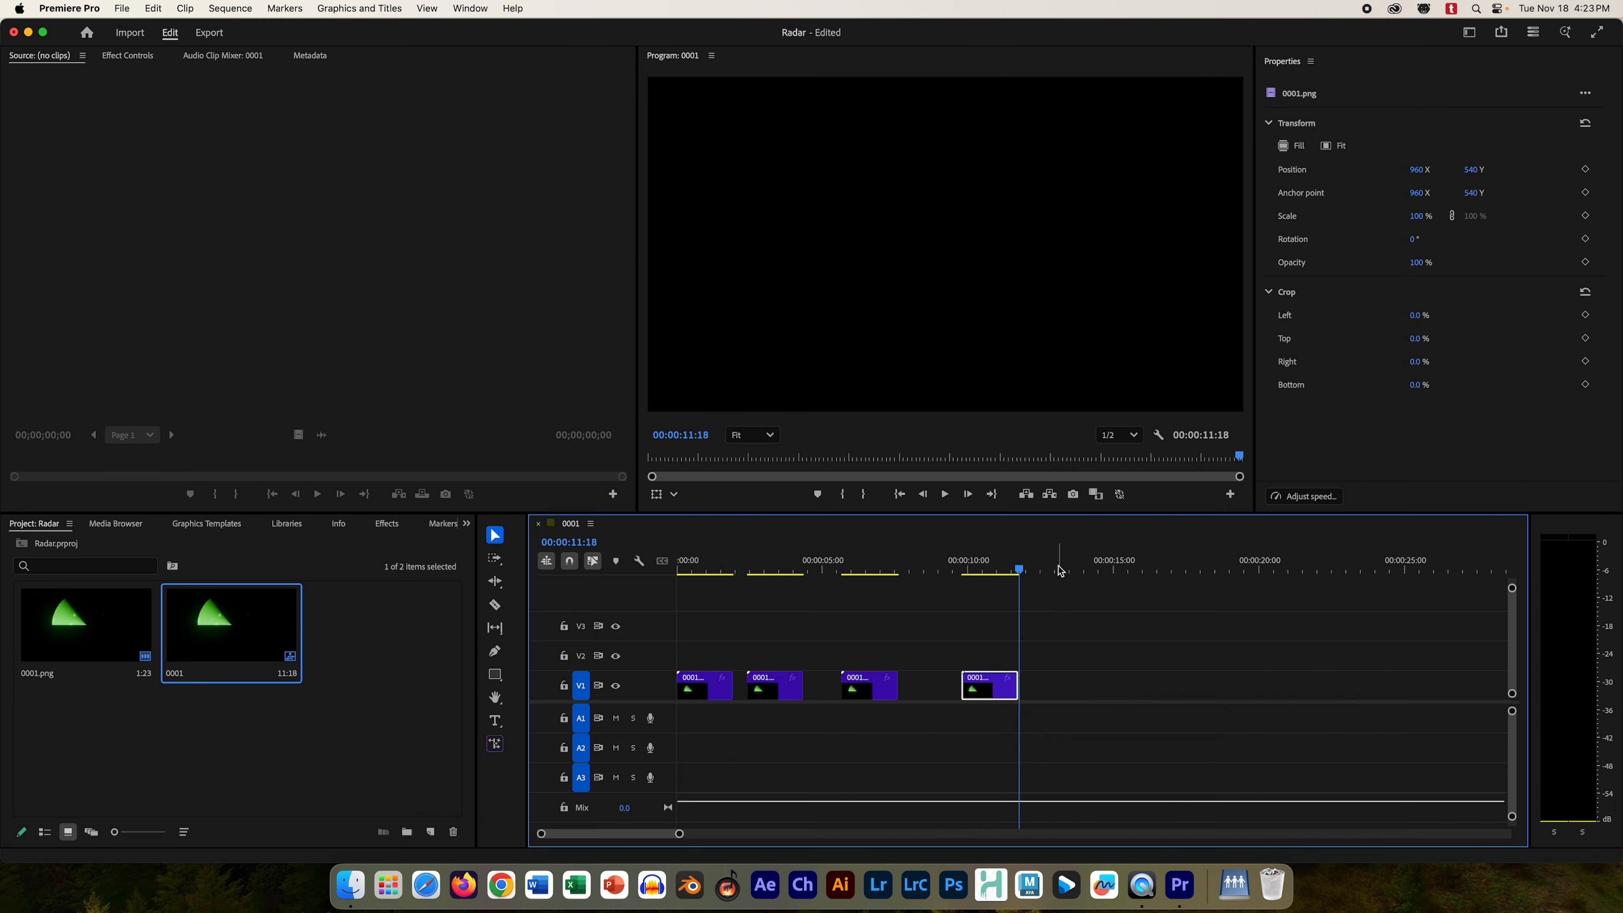
click(1057, 566)
key(super+v)
click(1171, 571)
key(super+v)
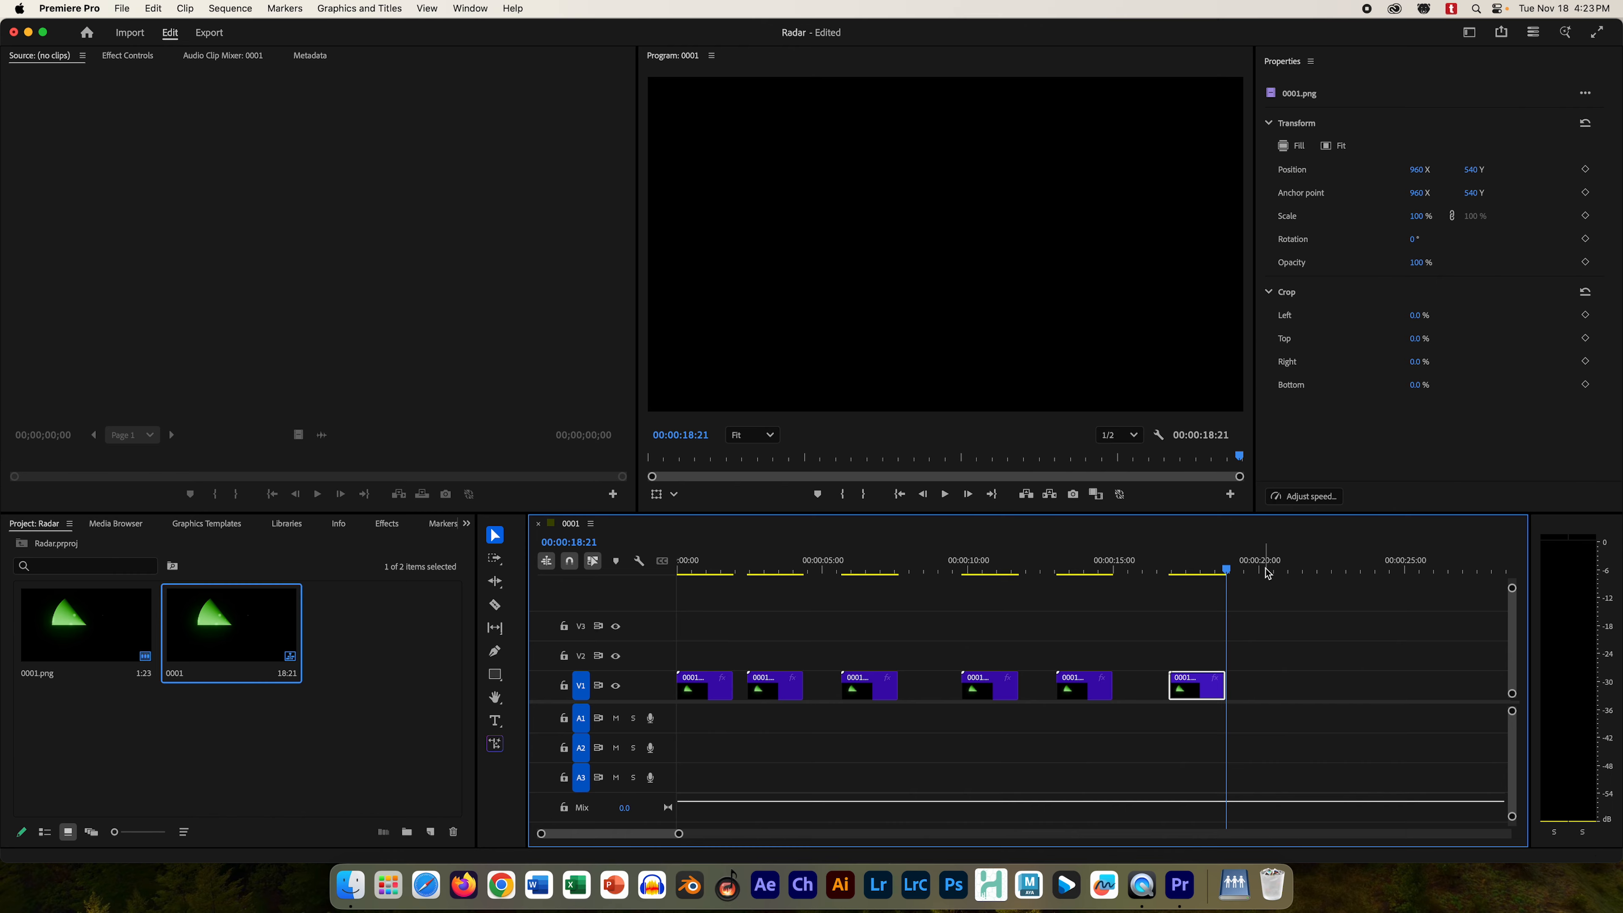
click(1264, 570)
key(super+v)
click(1371, 569)
key(super+v)
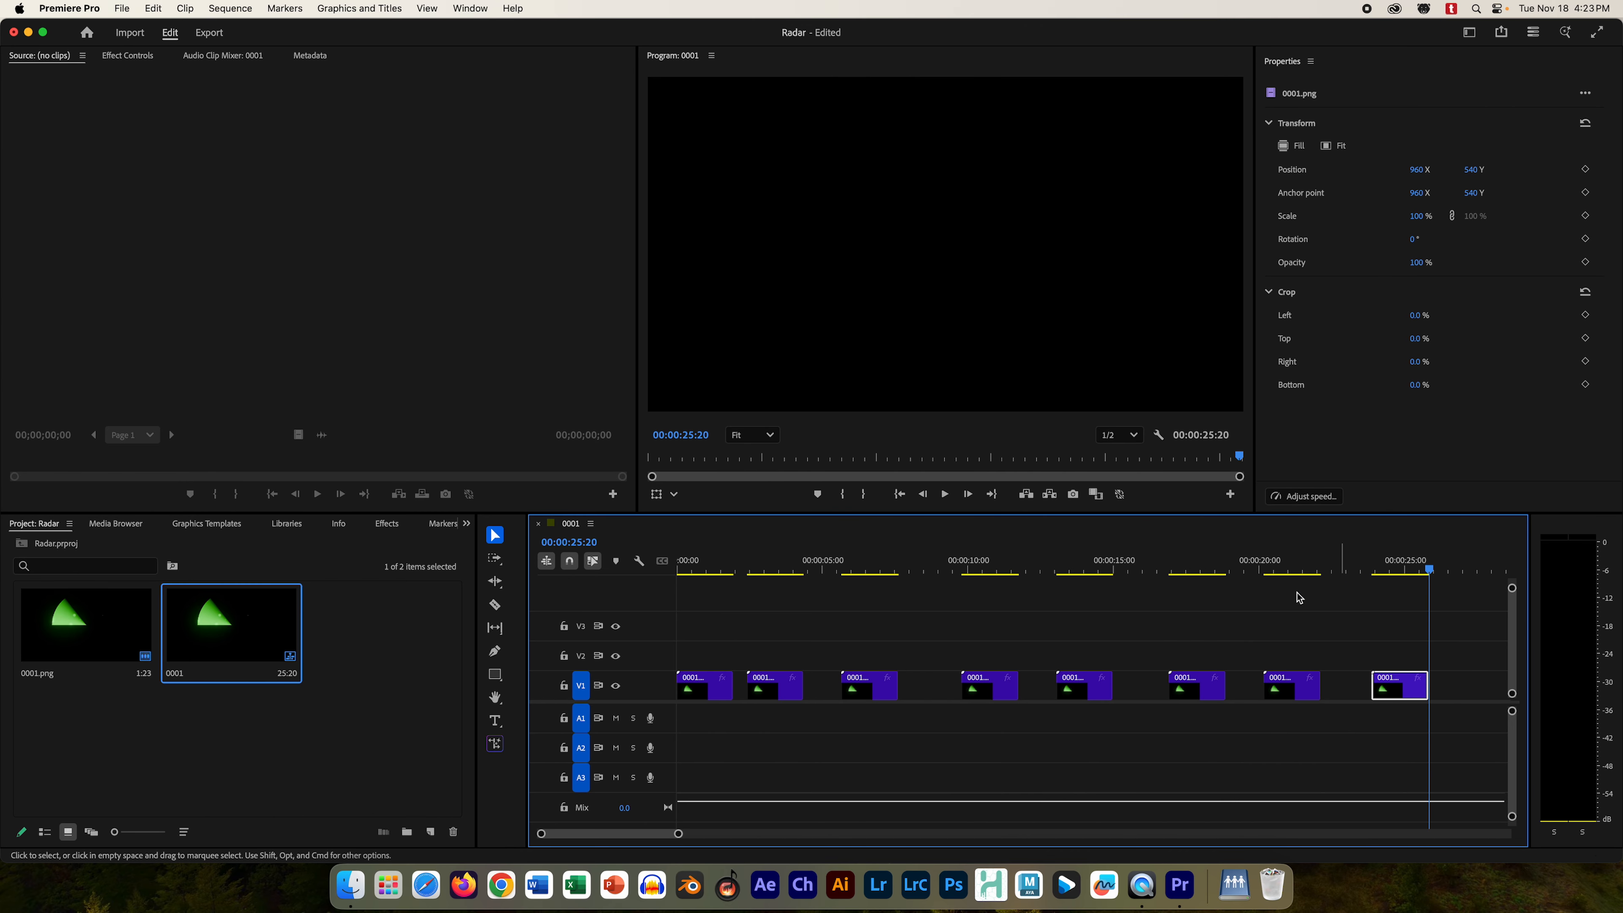
- Ripple-delete every gap between the eight radar clips on V1 so they run back to back
click(743, 686)
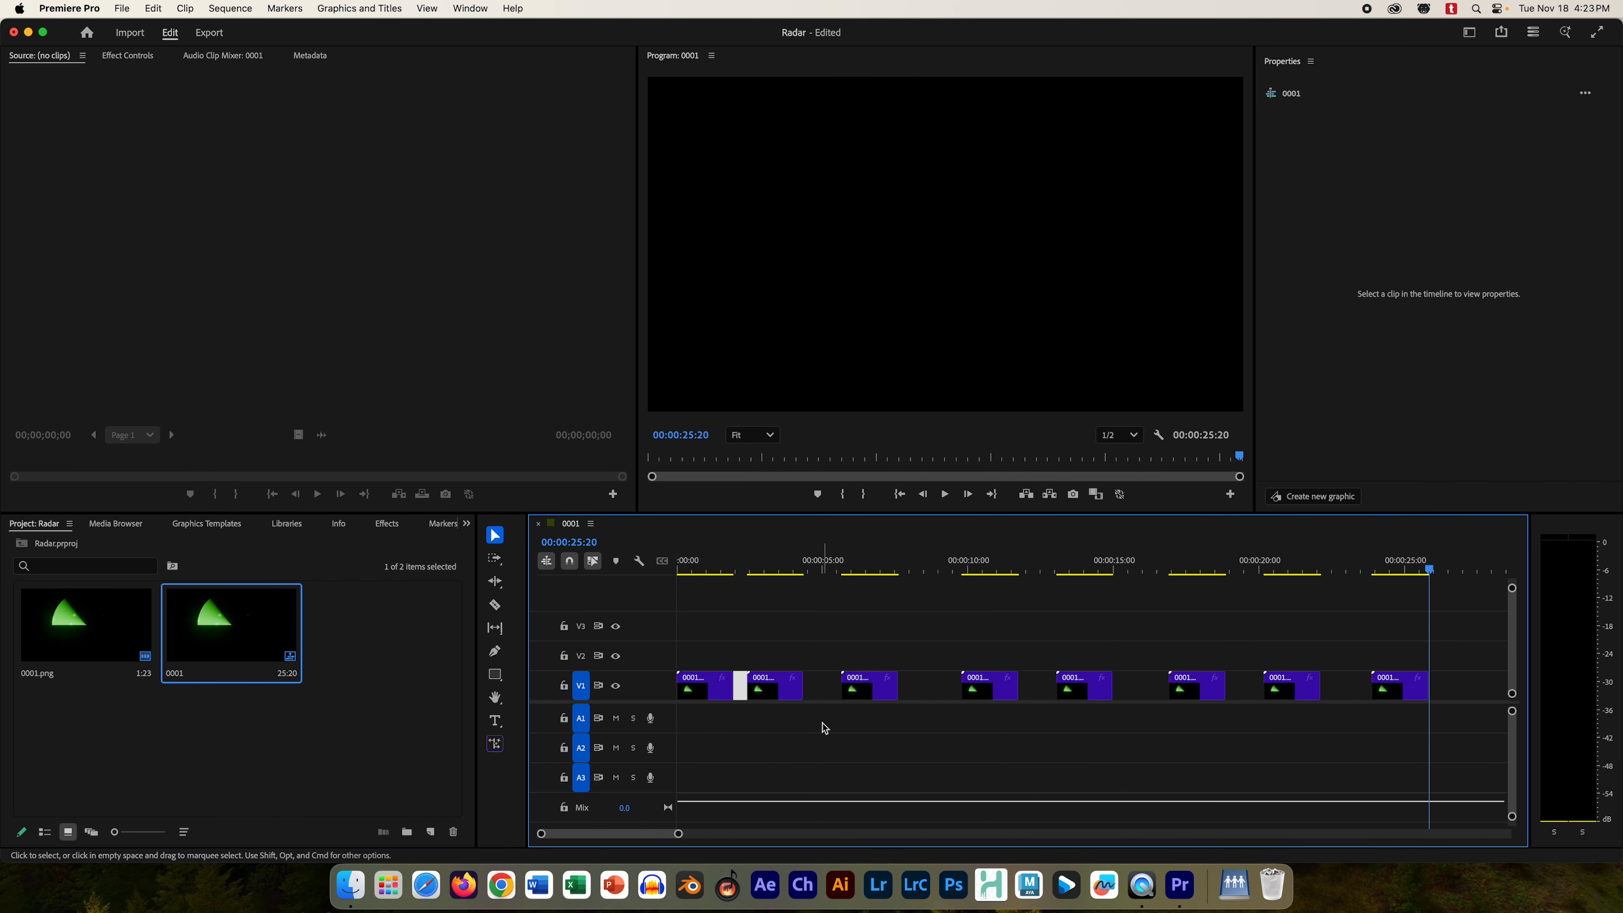
key(Delete)
click(885, 689)
key(Delete)
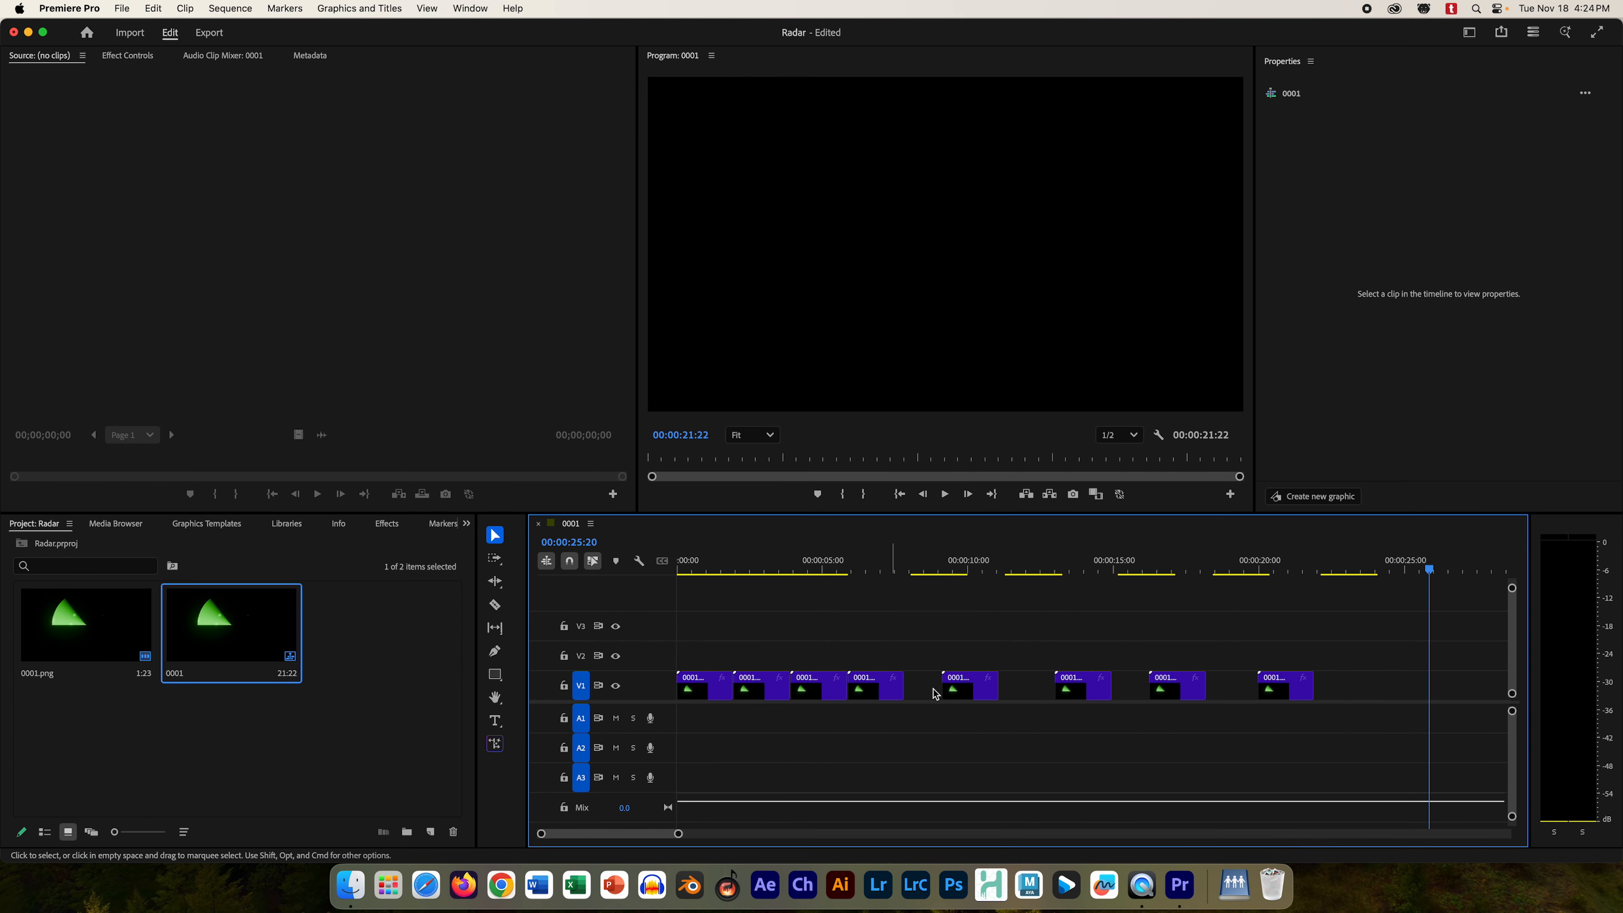
click(937, 688)
key(Delete)
click(991, 692)
key(Delete)
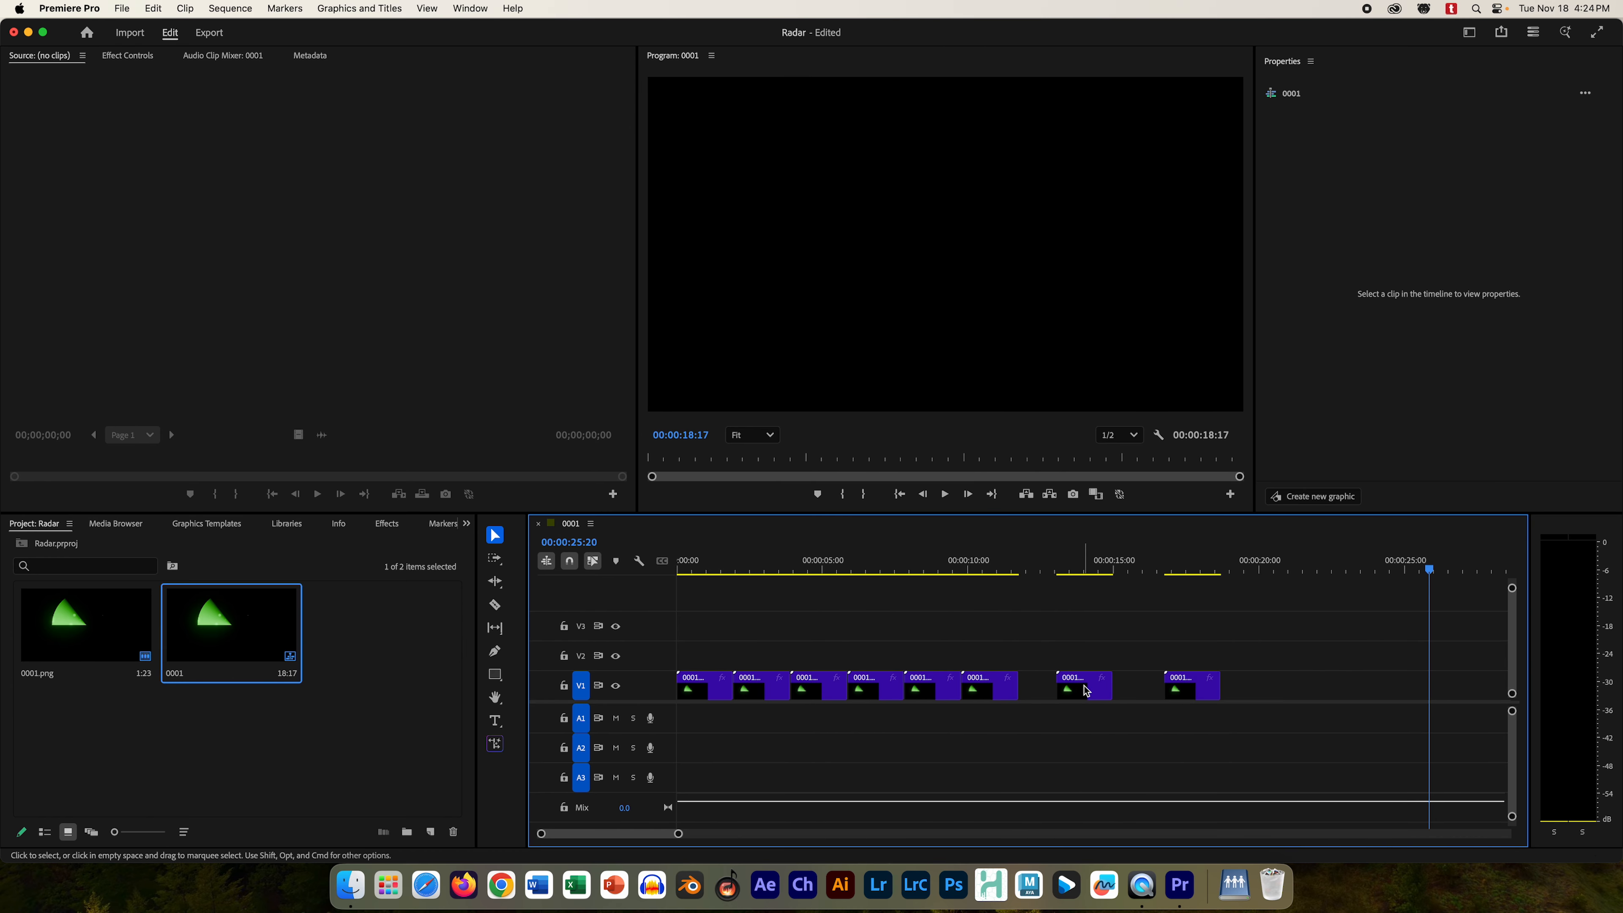
click(1036, 690)
key(Delete)
click(1094, 690)
key(Delete)
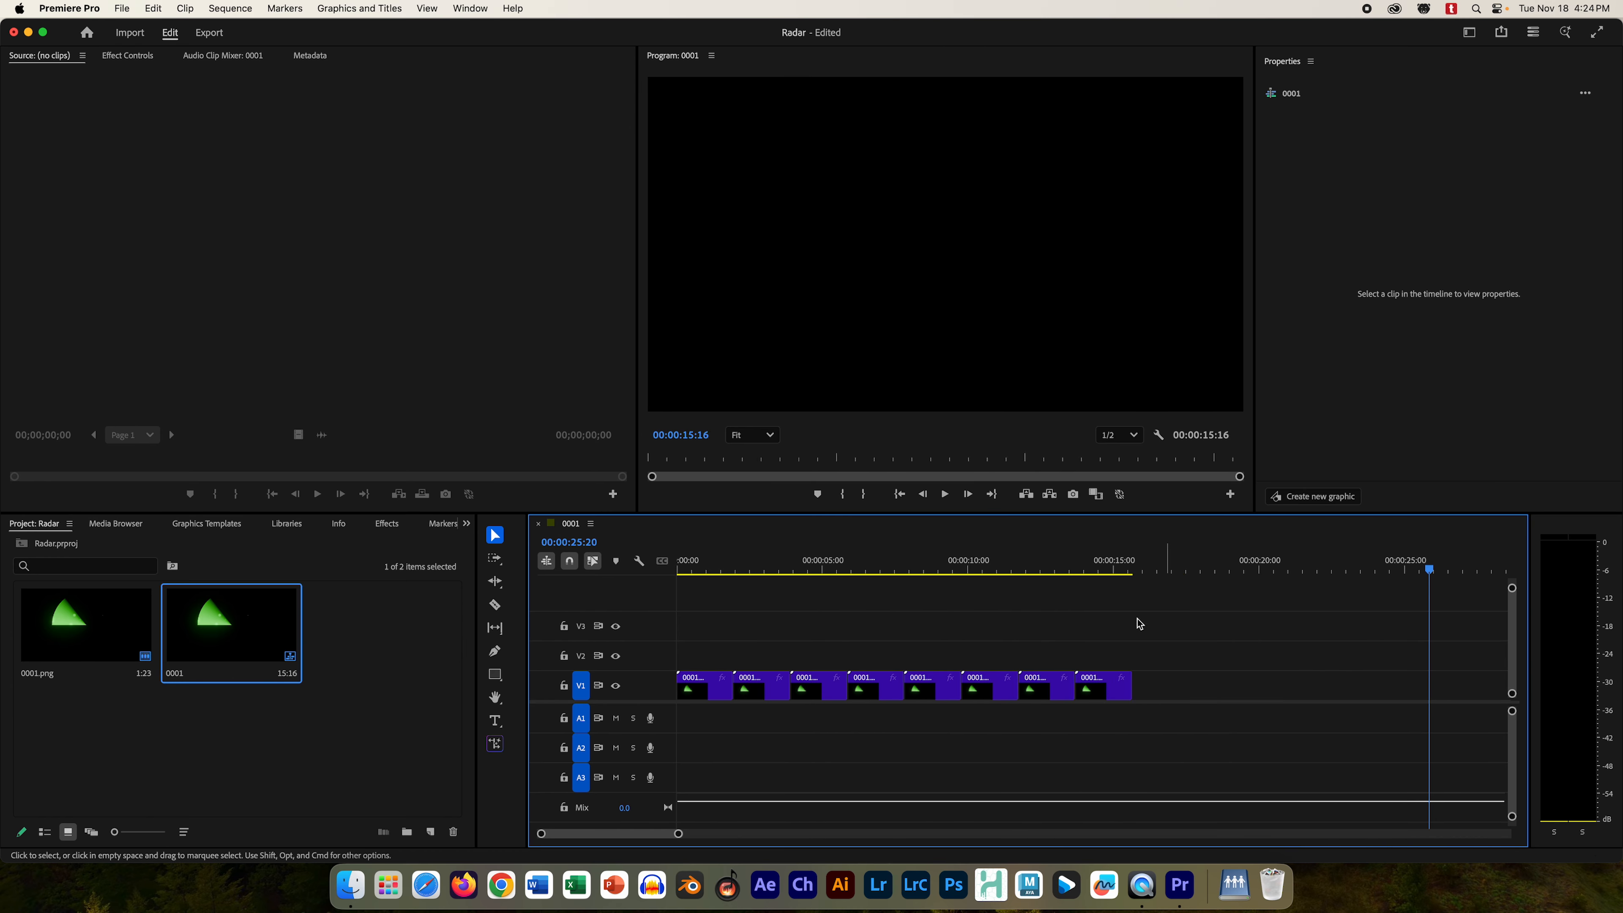
- Play the sequence from its beginning to check the looping radar sweep
drag(1092, 555, 644, 591)
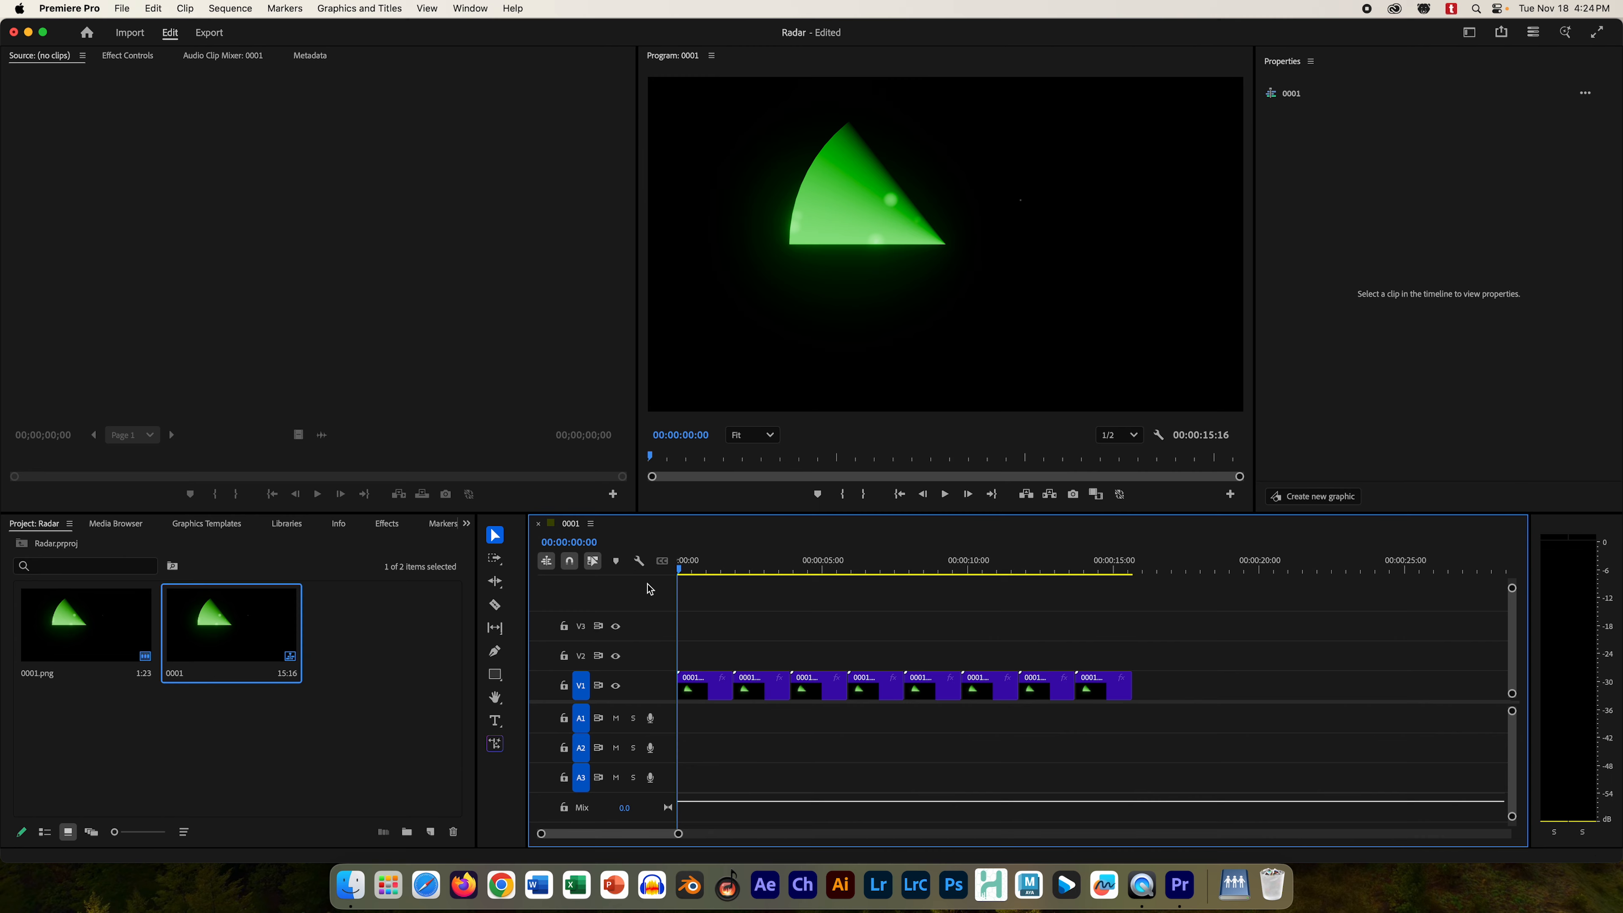
key(space)
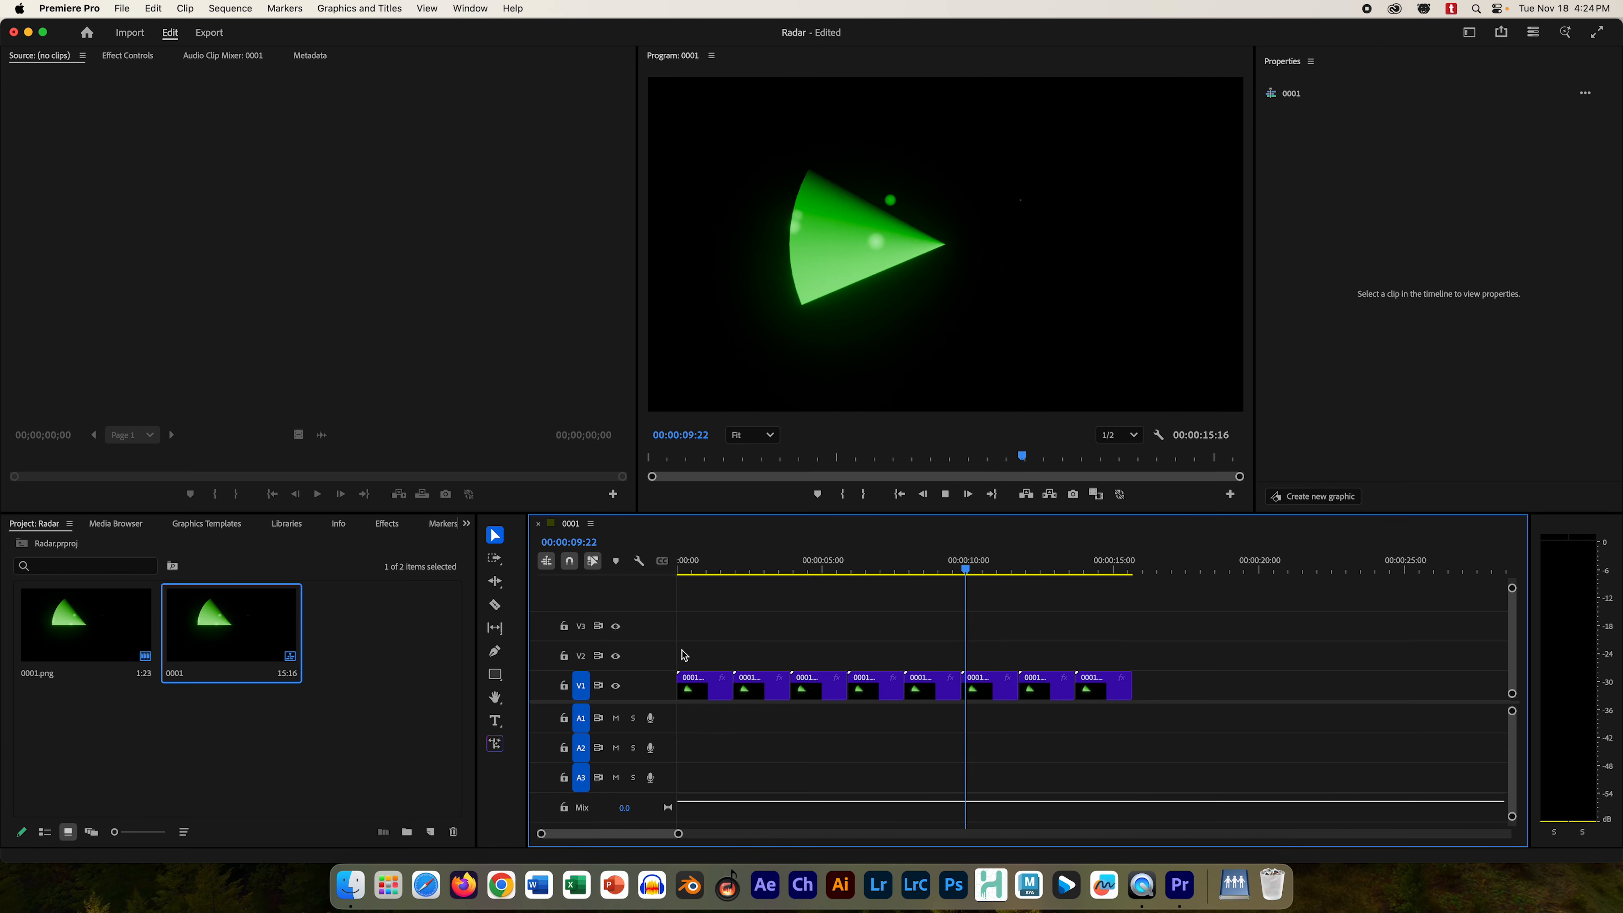
key(space)
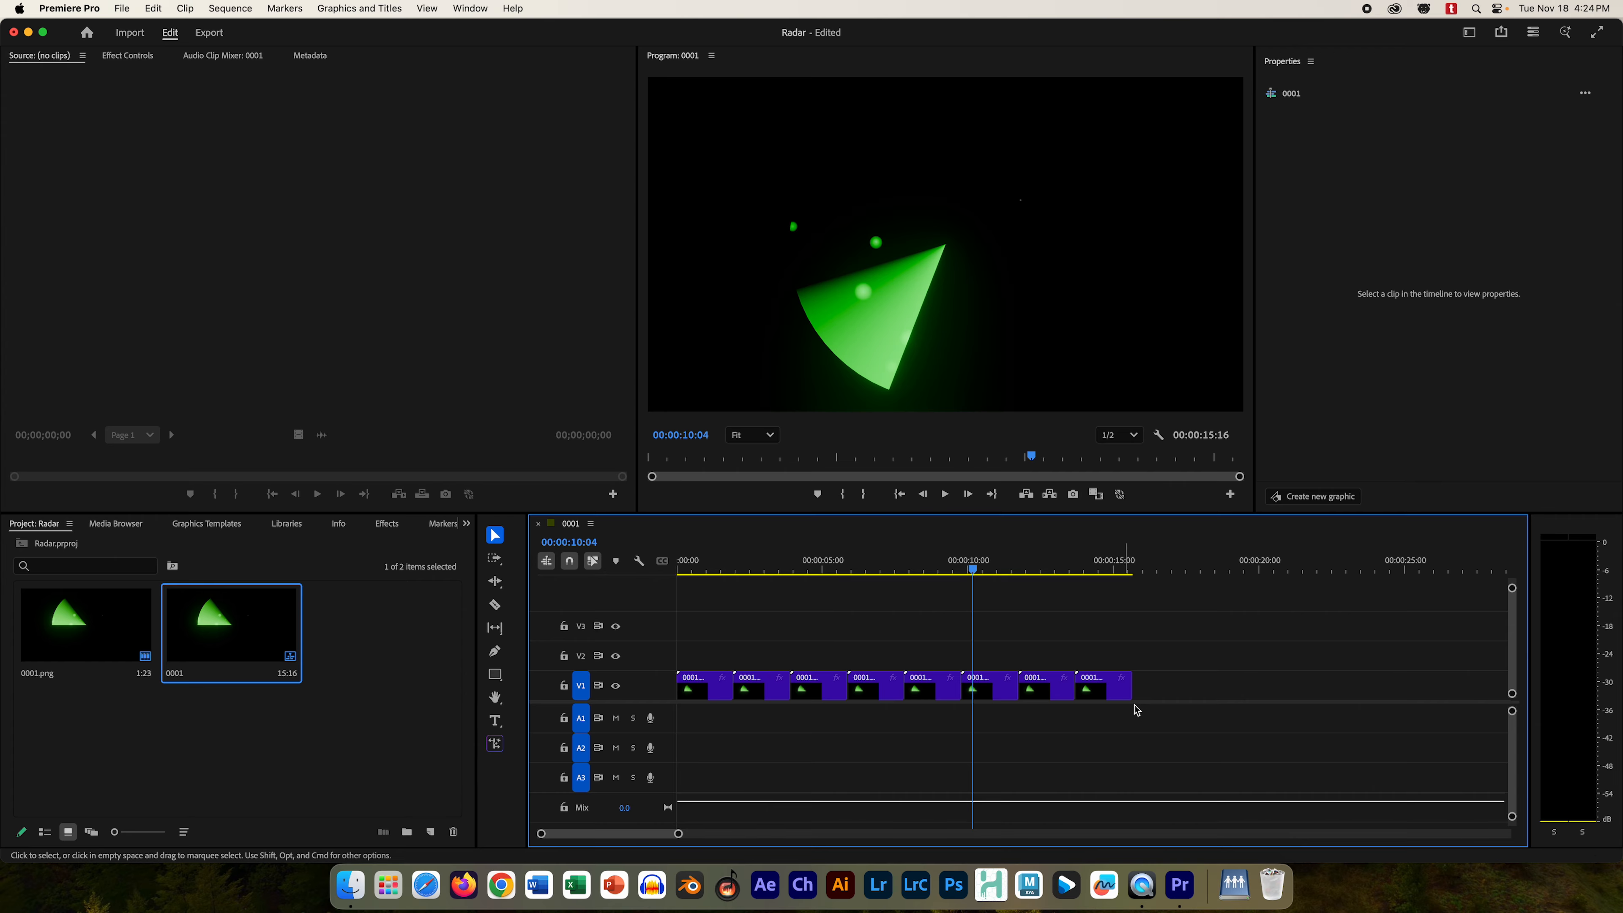
- Paste seven more copies of the radar clip on V1 after the existing eight, spaced out along the timeline
click(1150, 565)
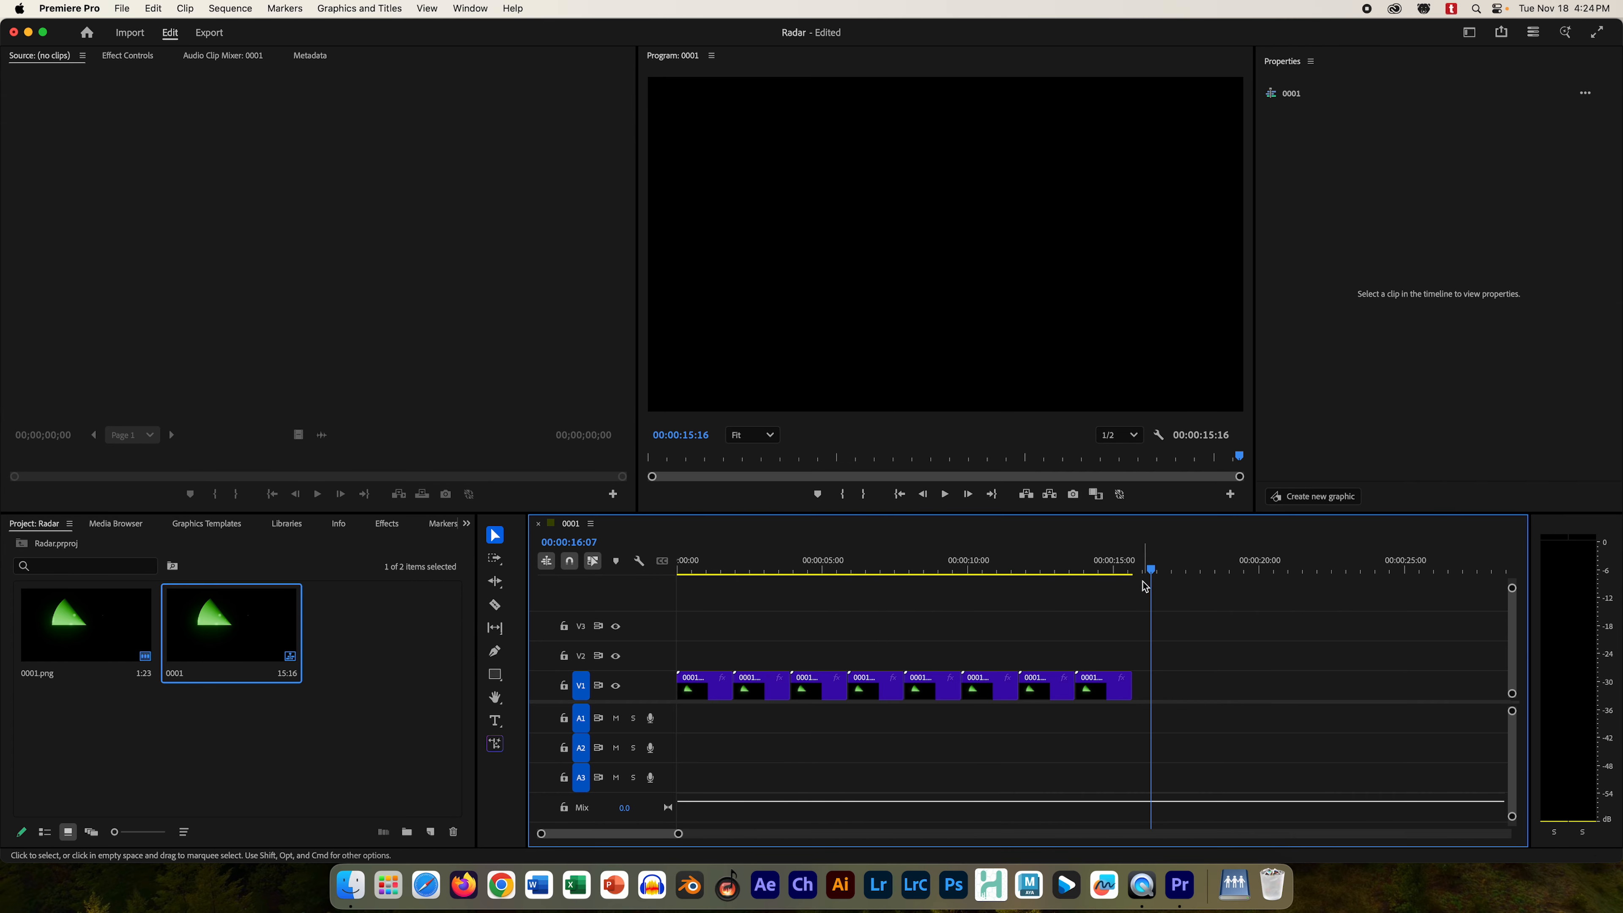
key(super+v)
click(1244, 563)
key(super+v)
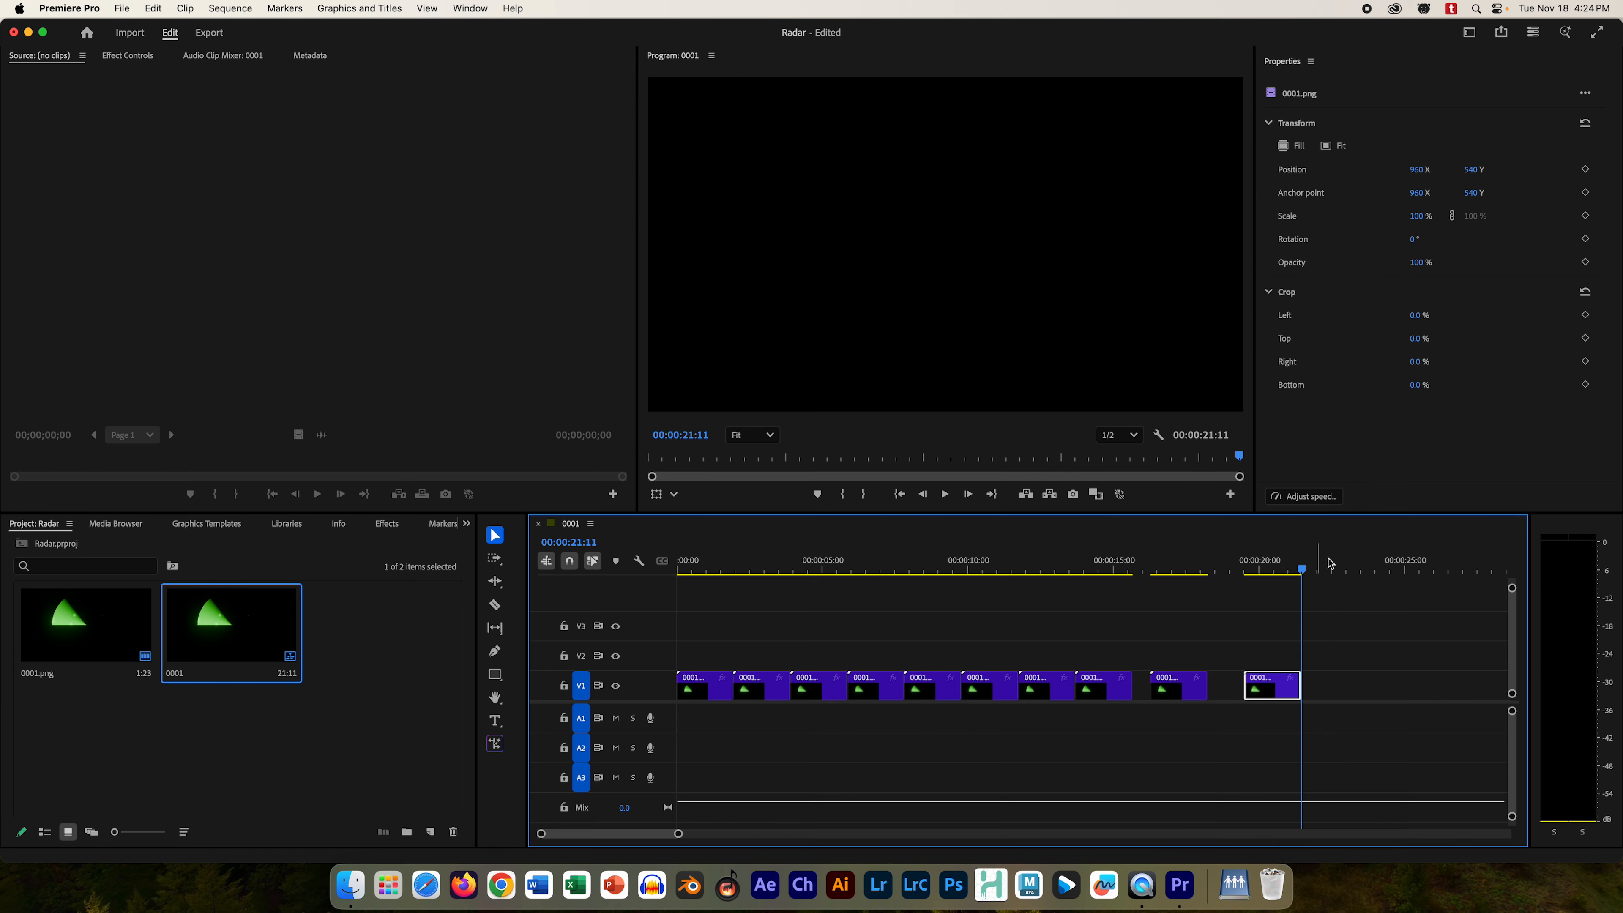
click(1357, 561)
key(super+v)
click(1463, 565)
key(super+v)
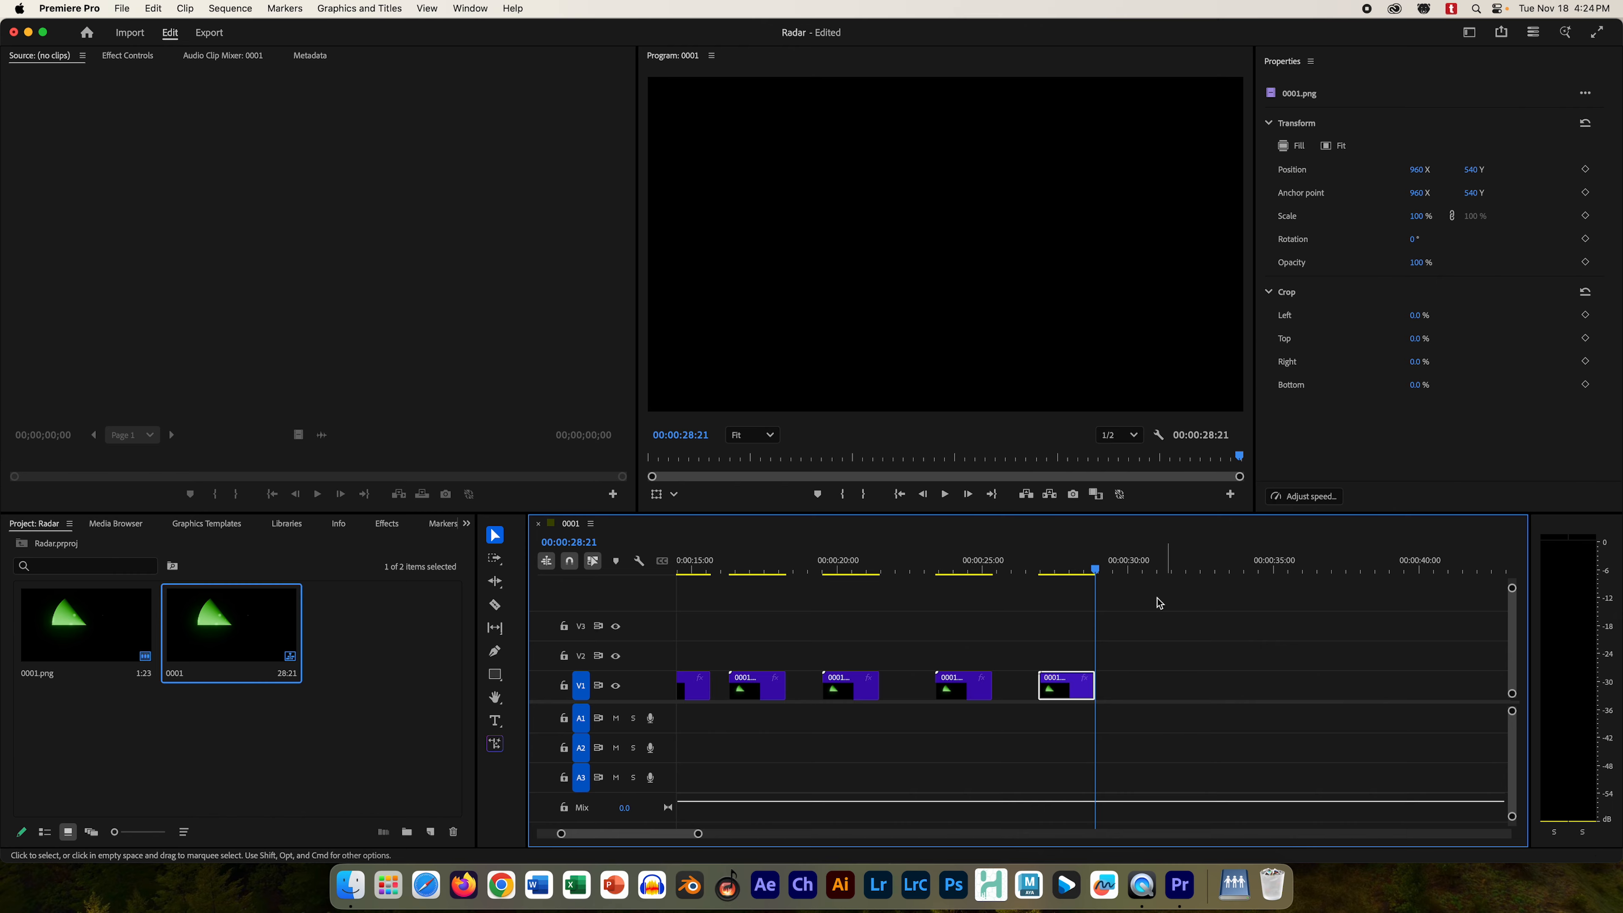
click(1187, 565)
key(super+v)
click(1316, 566)
key(super+v)
click(1428, 565)
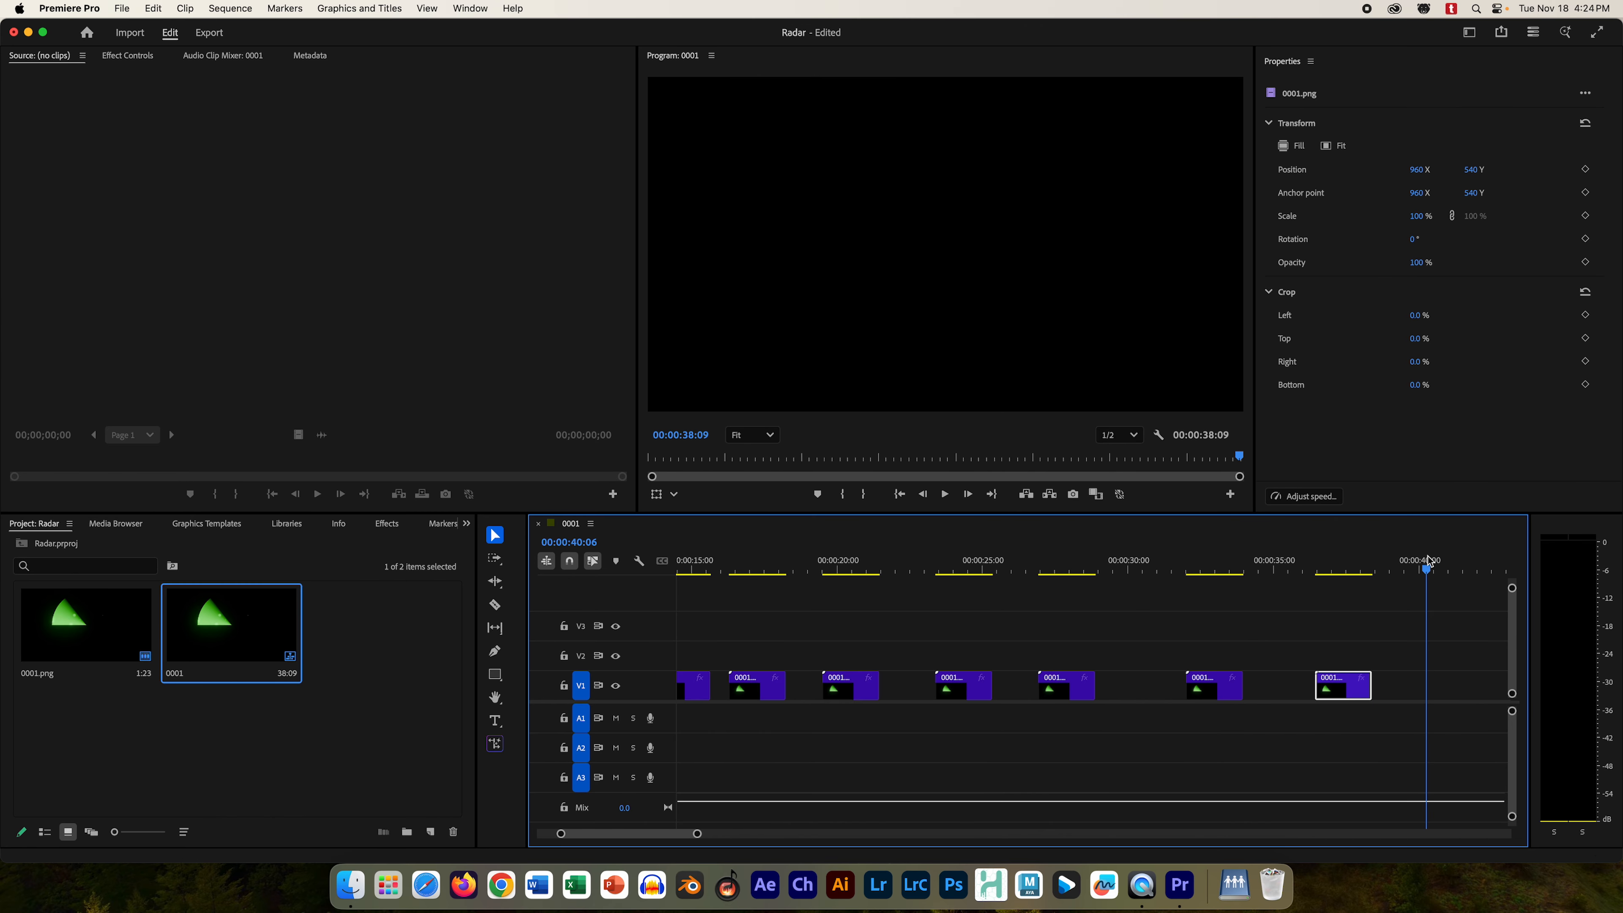
key(super+v)
- Close all the gaps around the seven additional clips on V1 and place the playhead just past the last clip
click(1398, 678)
key(Delete)
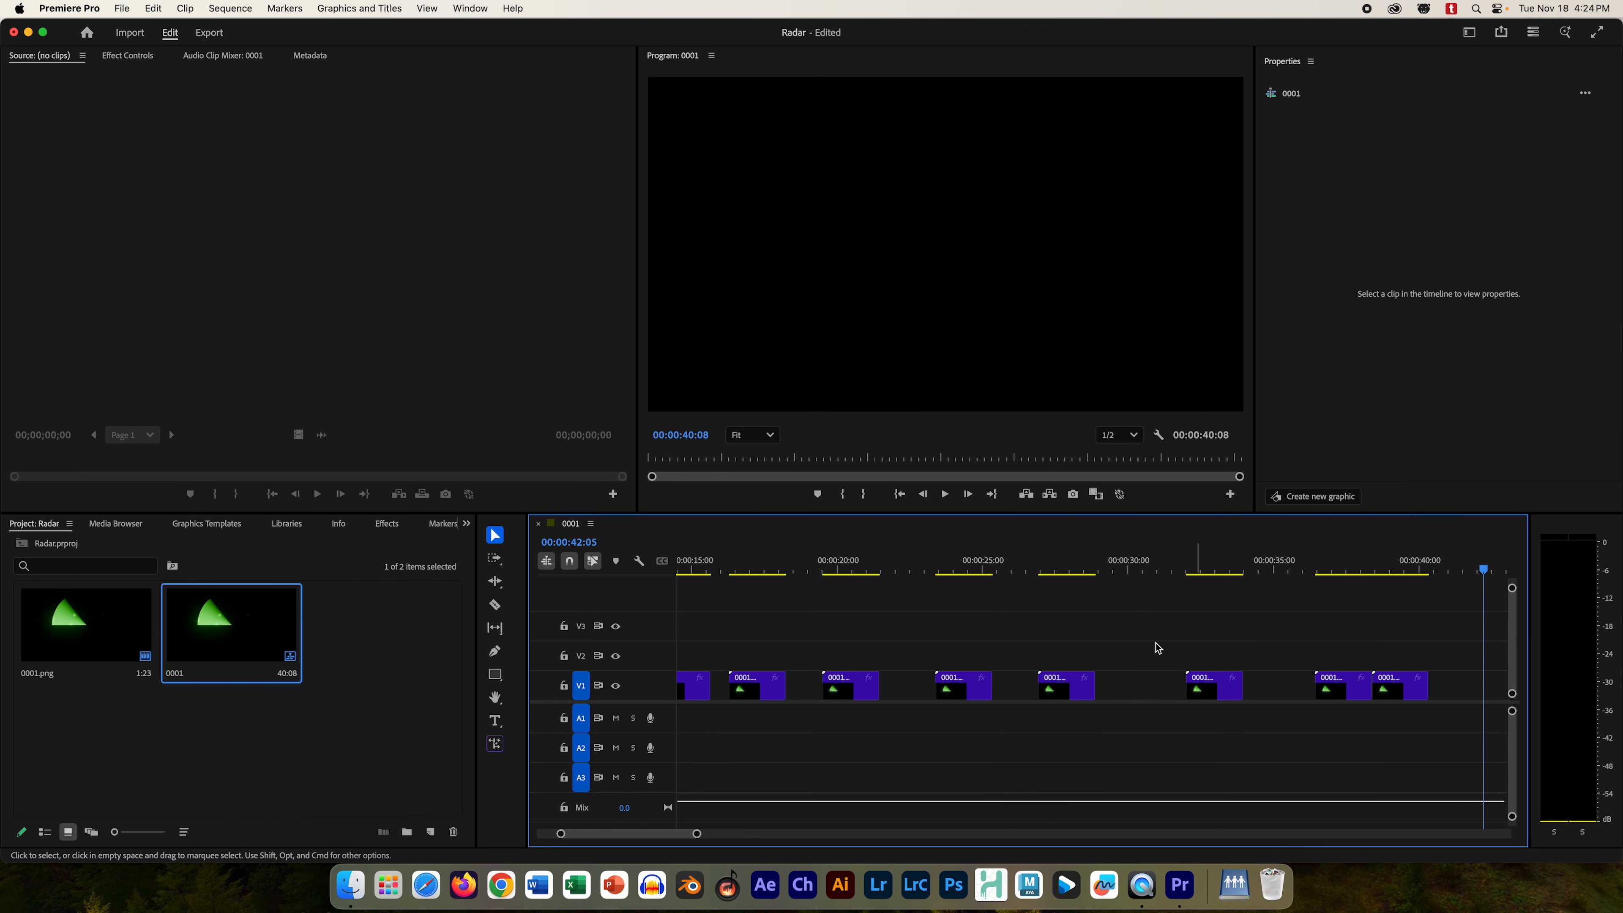
click(1285, 683)
key(Delete)
click(1177, 683)
key(Delete)
click(1029, 681)
key(Delete)
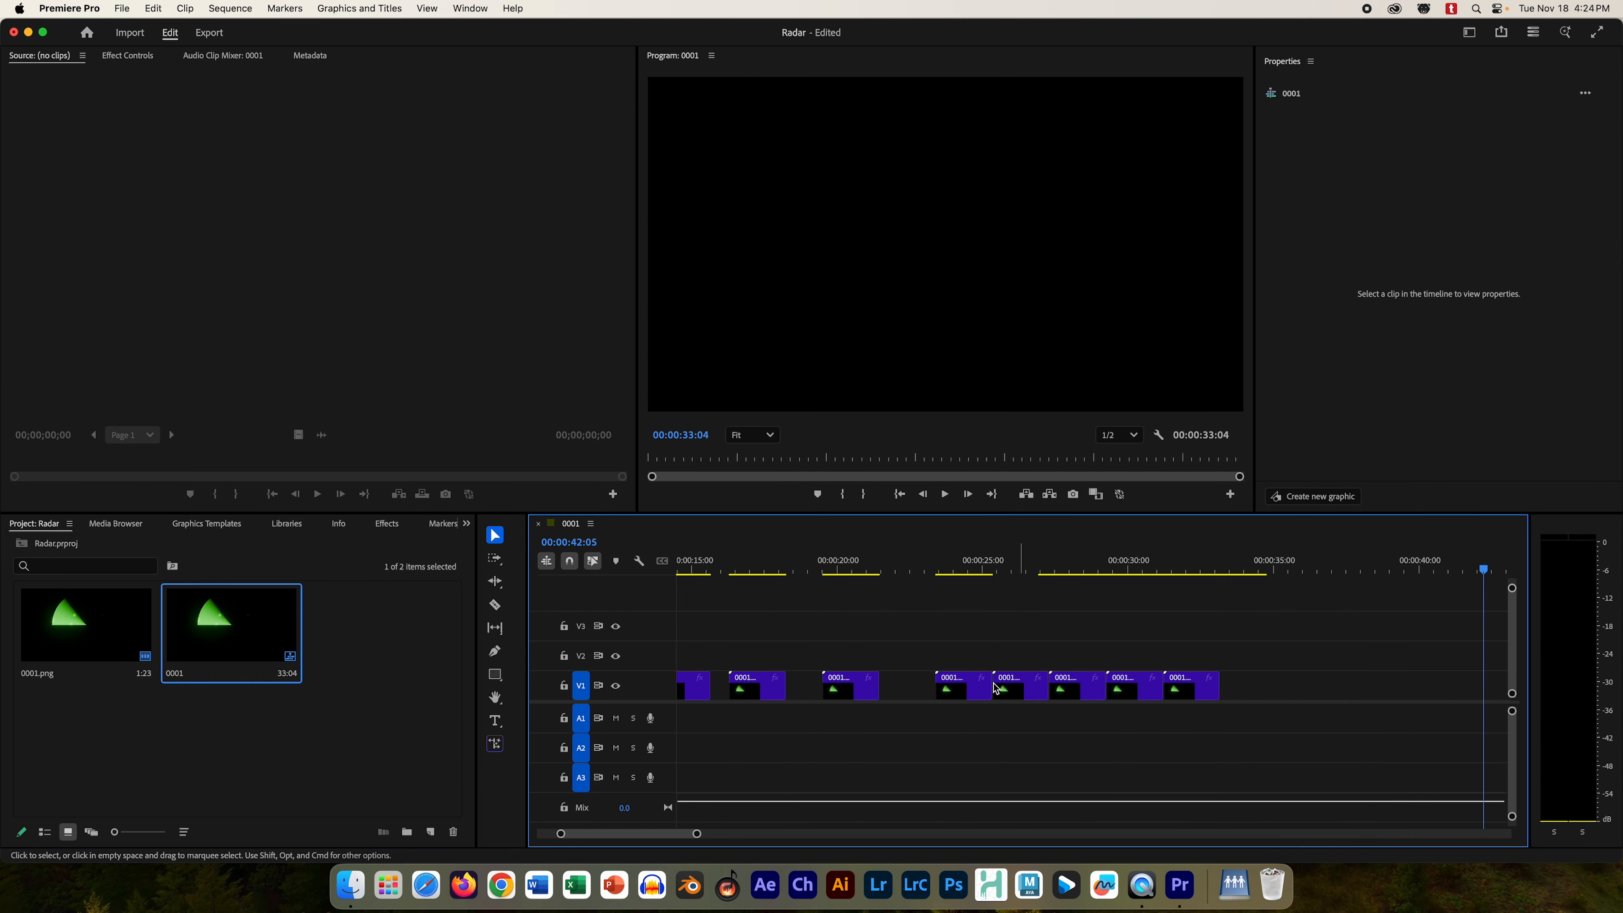
click(915, 687)
key(Delete)
click(806, 682)
key(Delete)
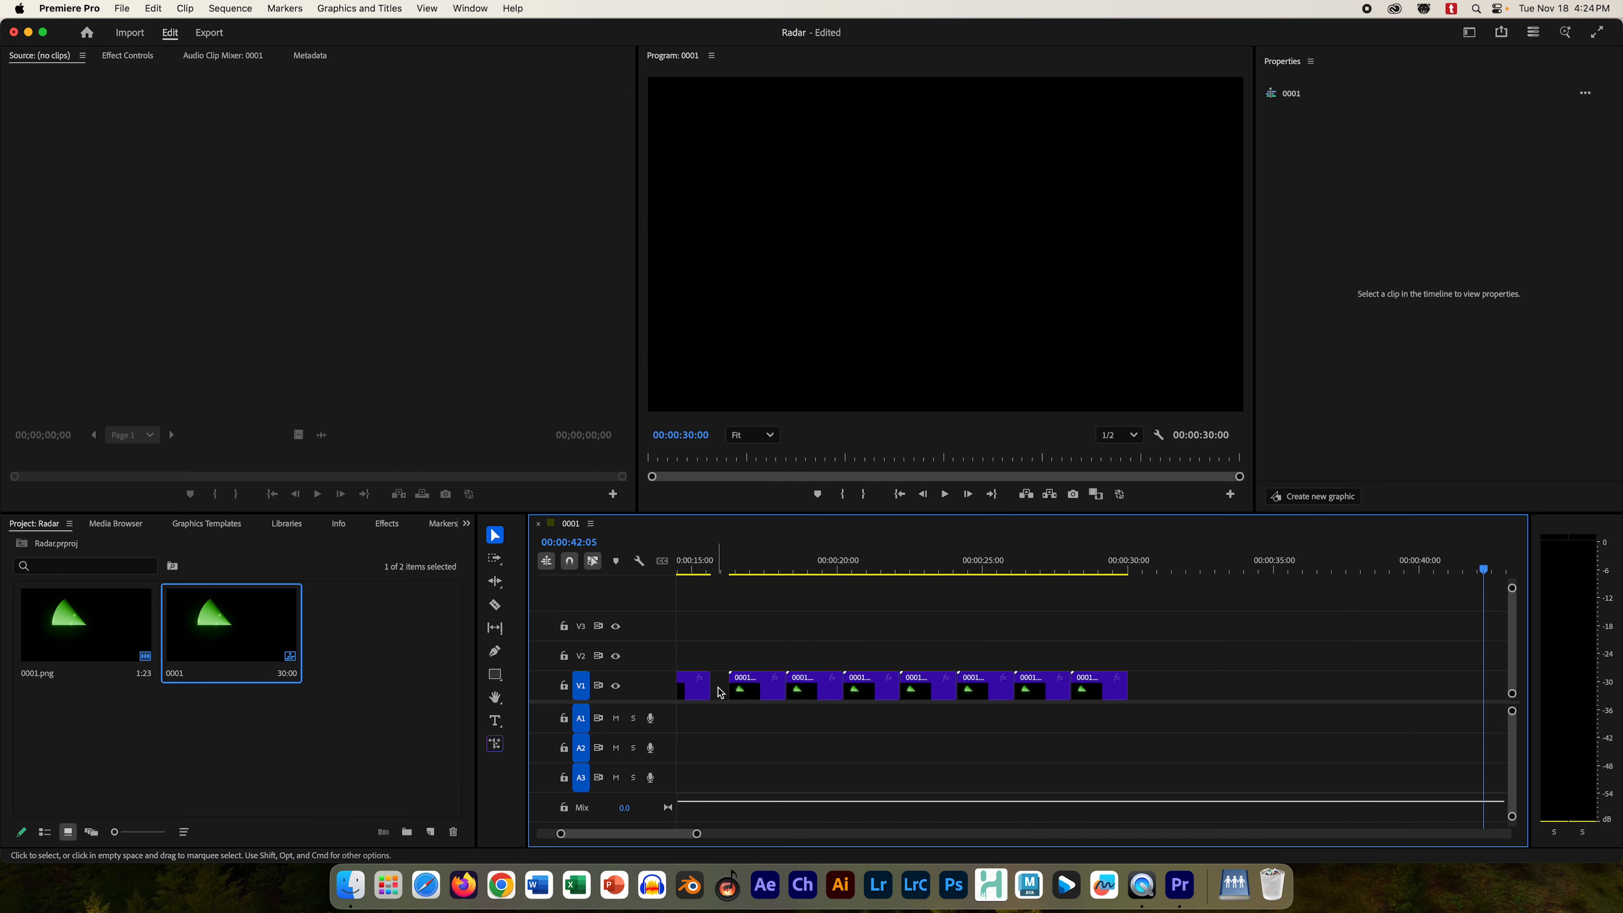
click(721, 683)
key(Delete)
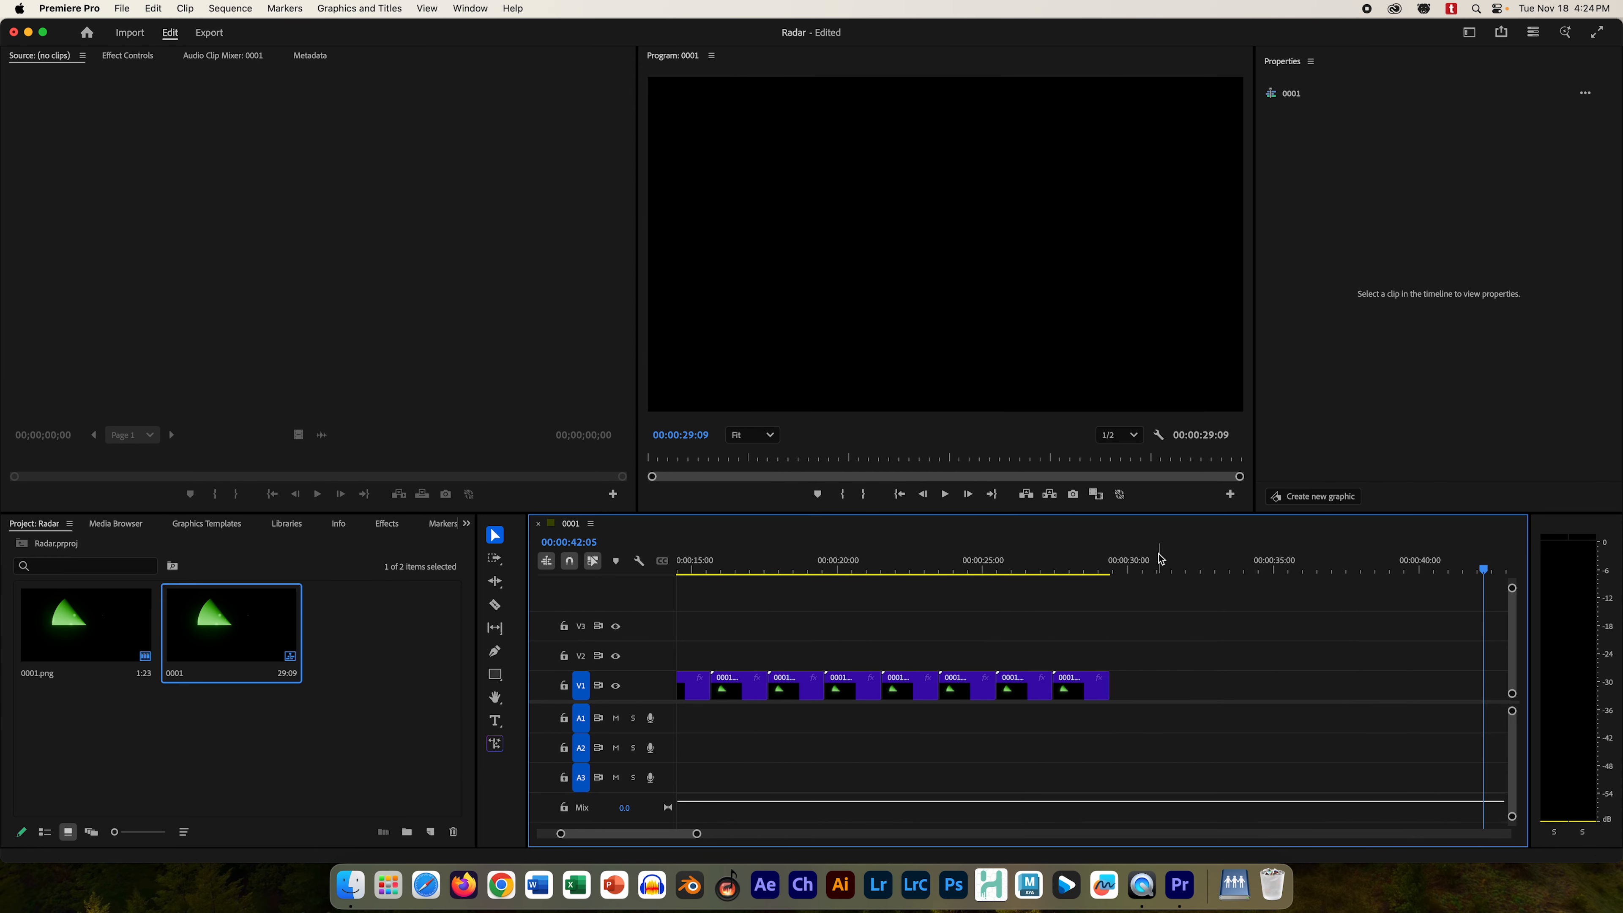
drag(1161, 560, 1121, 548)
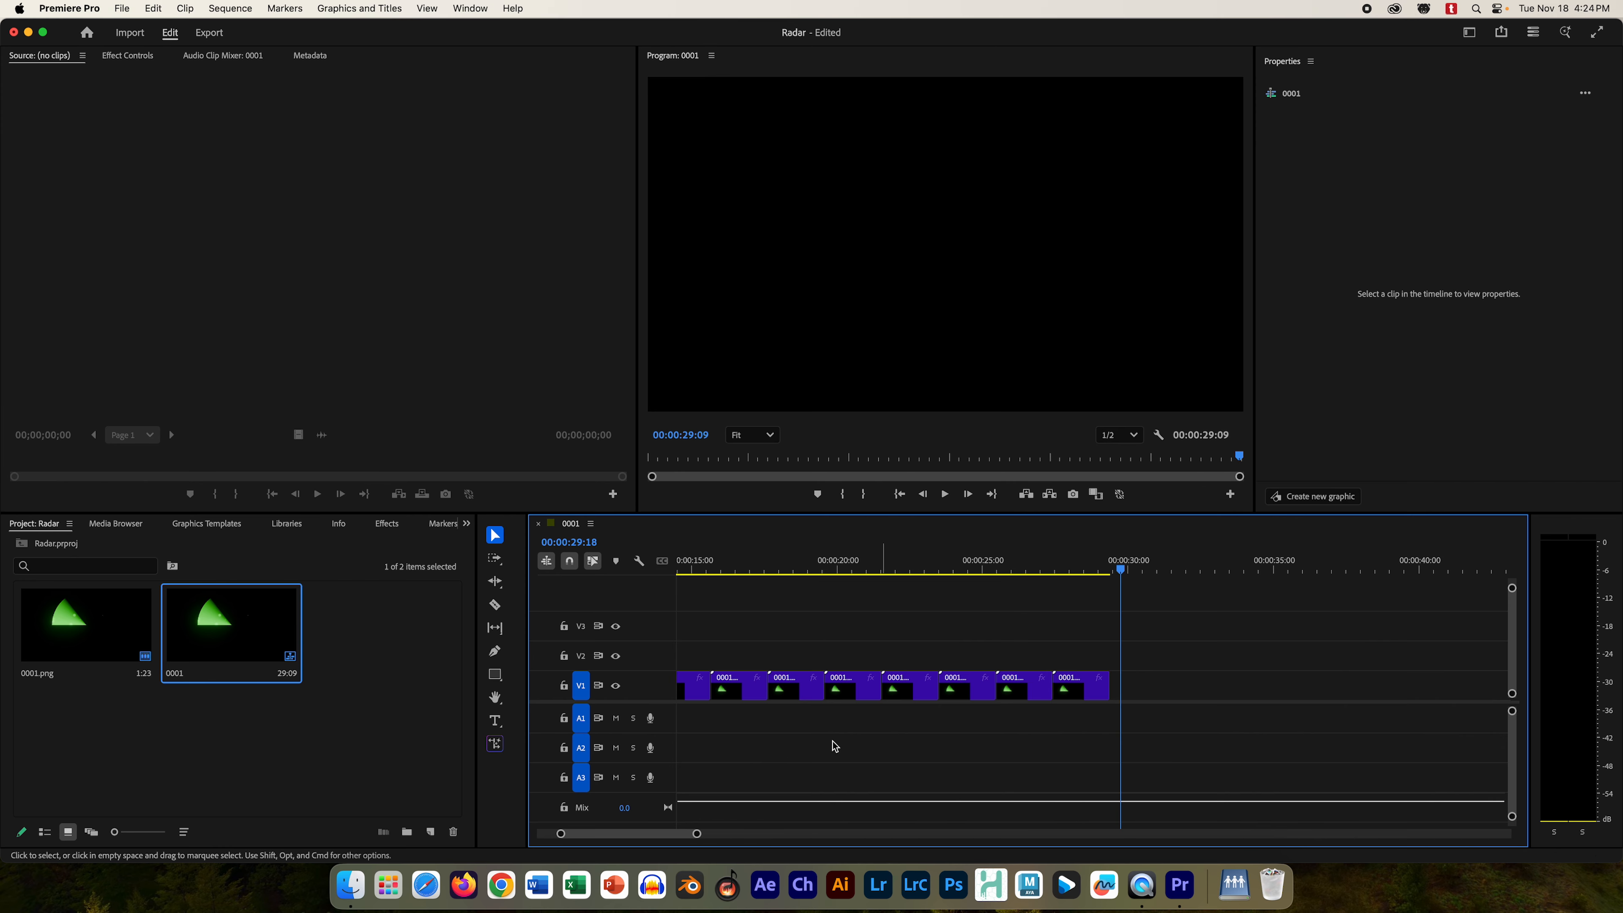
- Duplicate the whole run of radar clips on V1 after a gap, then close the gap so both runs sit back to back
drag(696, 833, 873, 834)
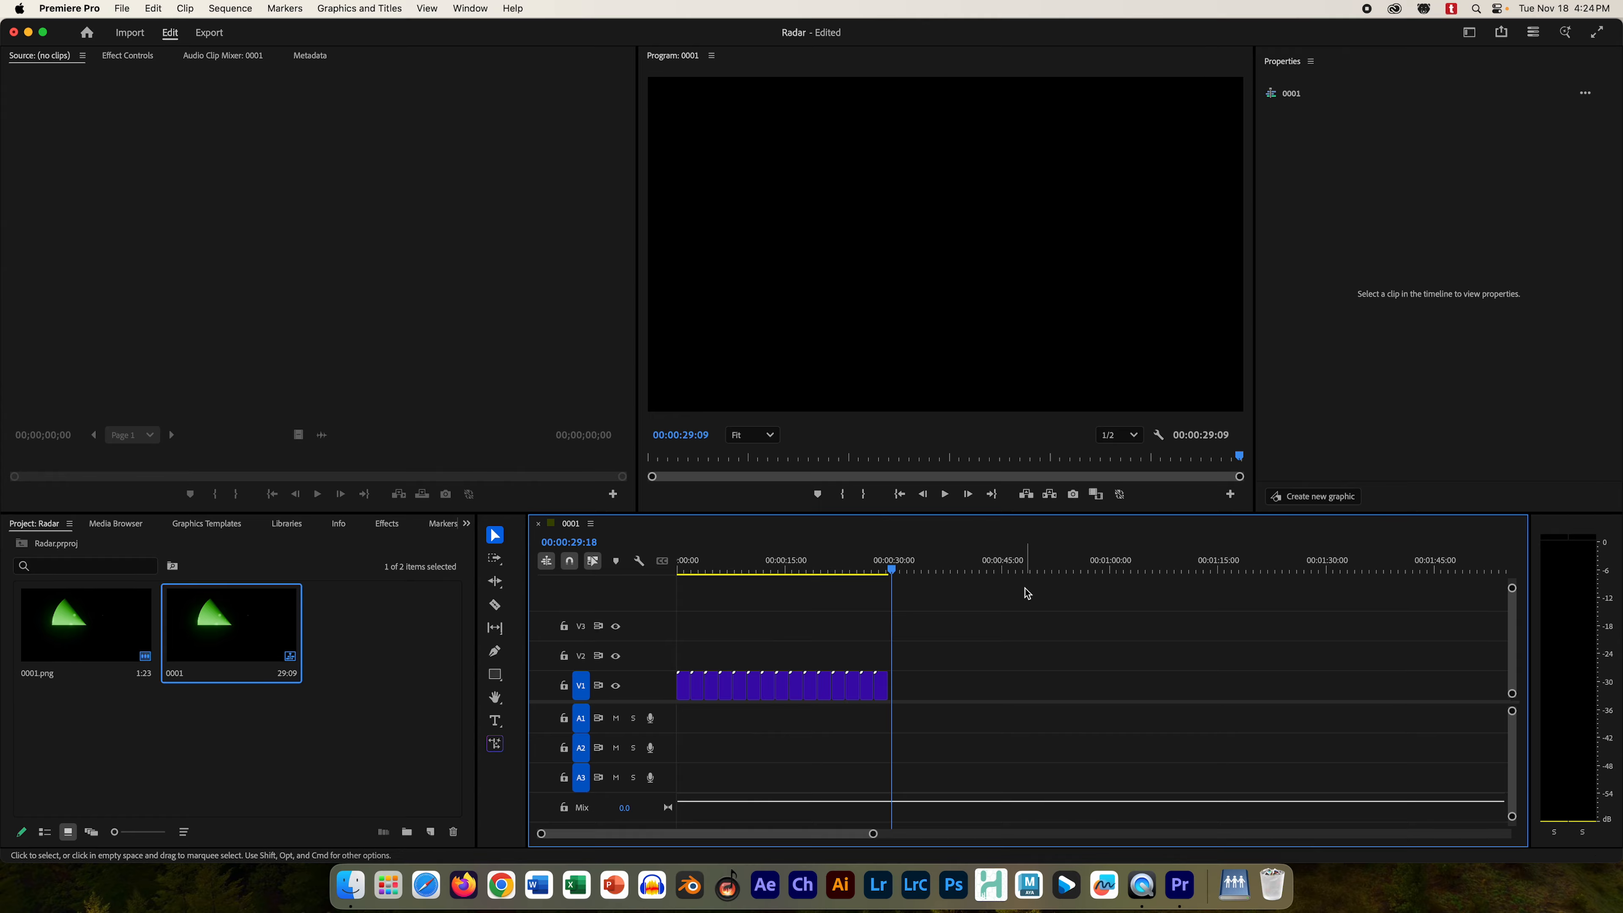
drag(1026, 594, 678, 733)
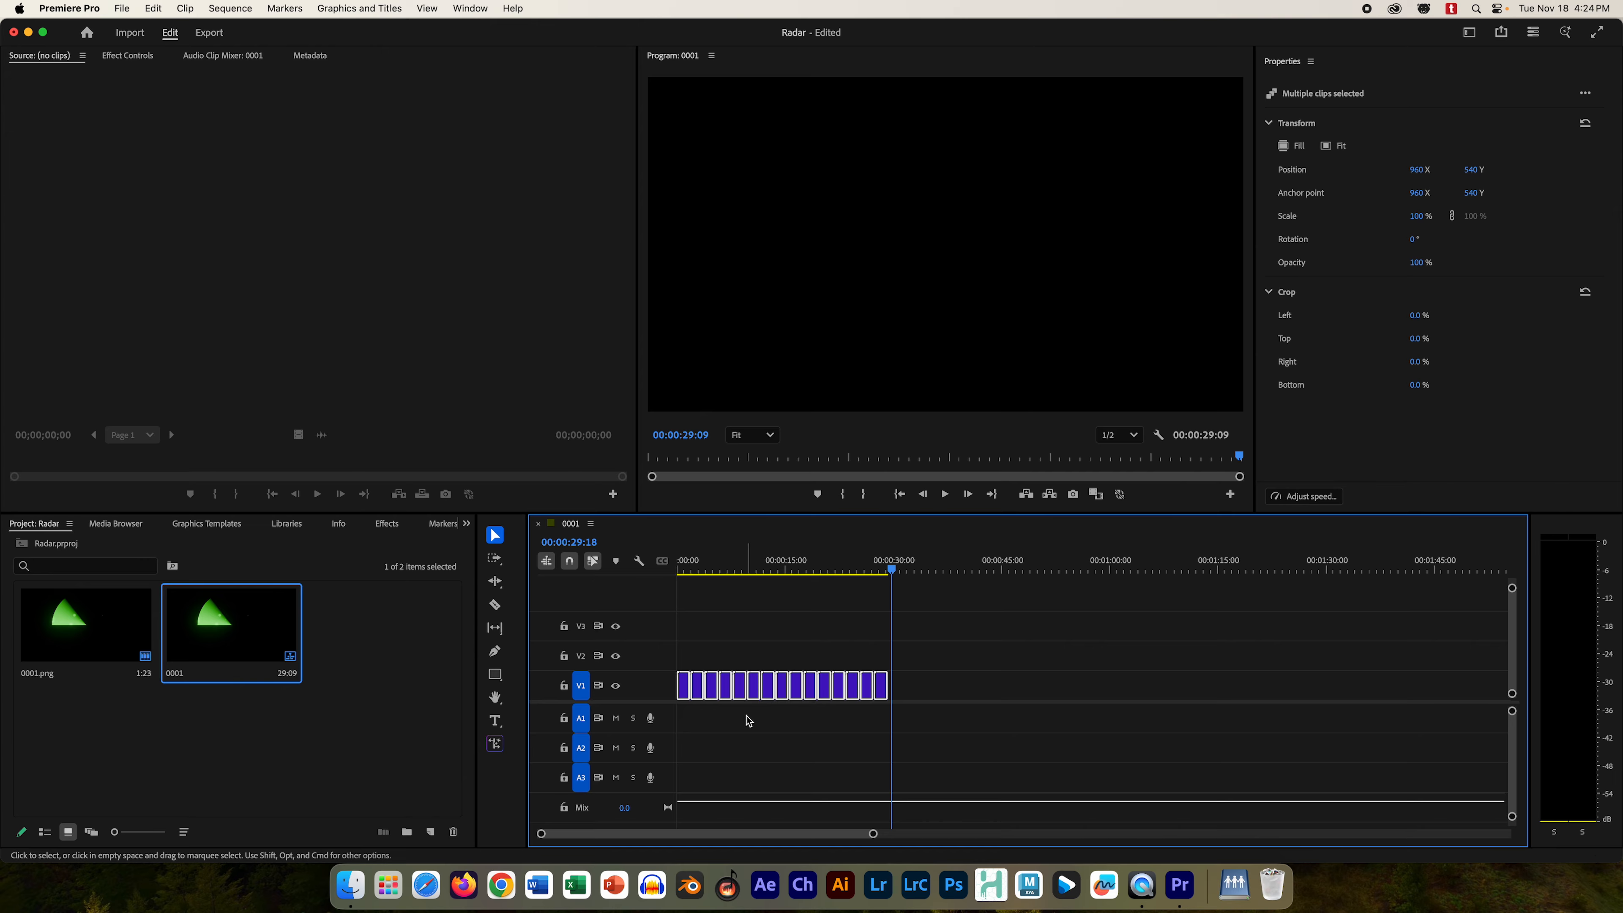
click(969, 566)
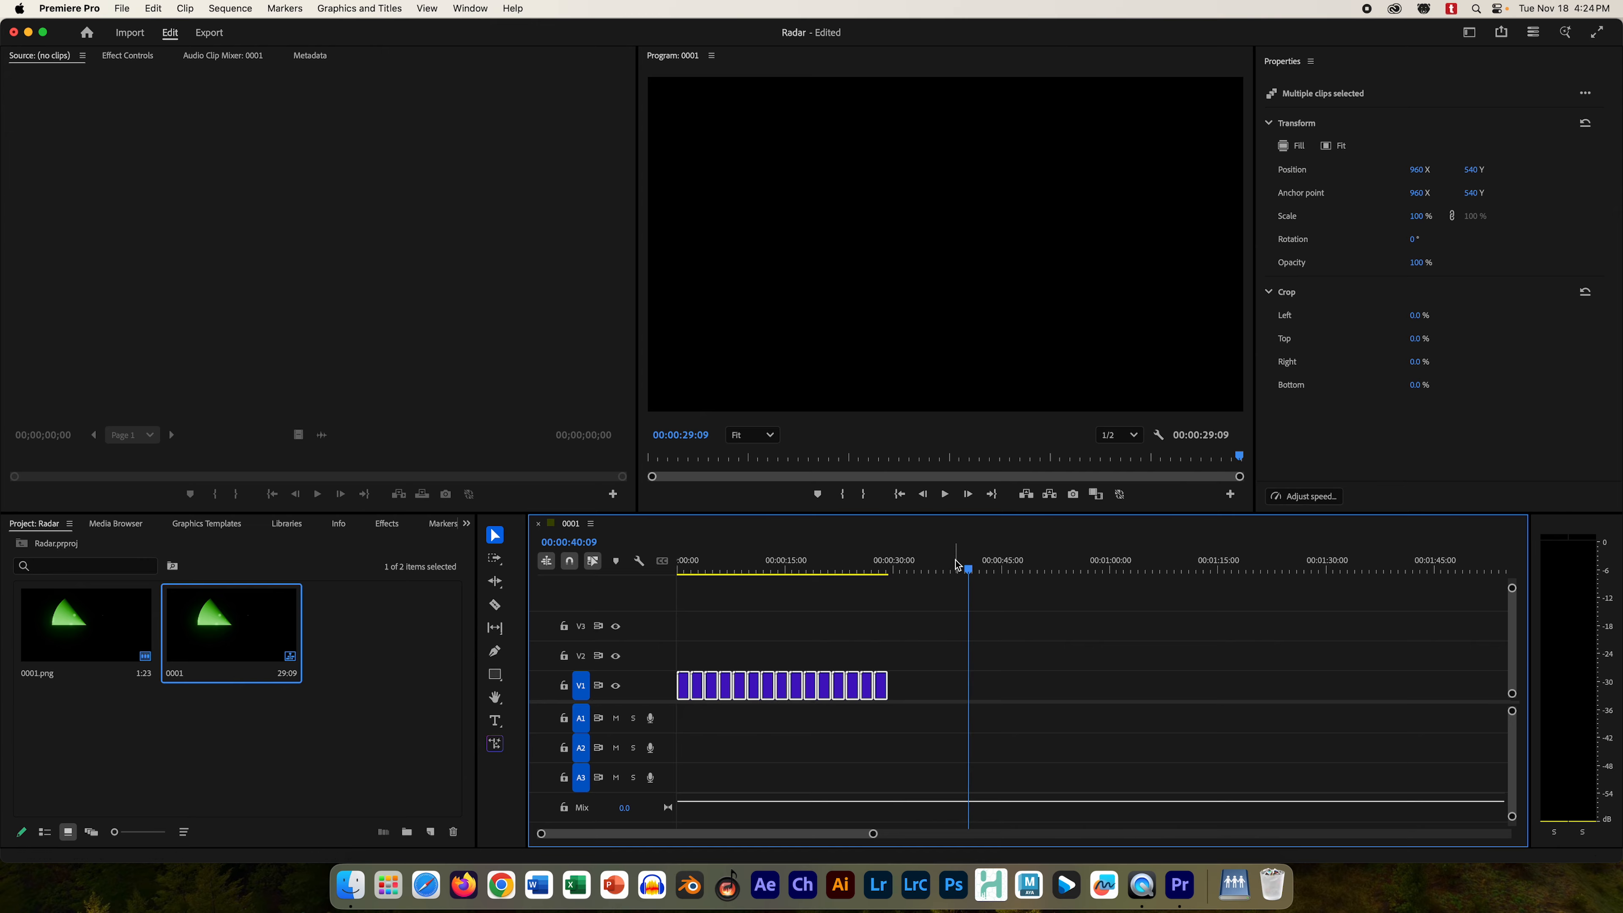
key(super+v)
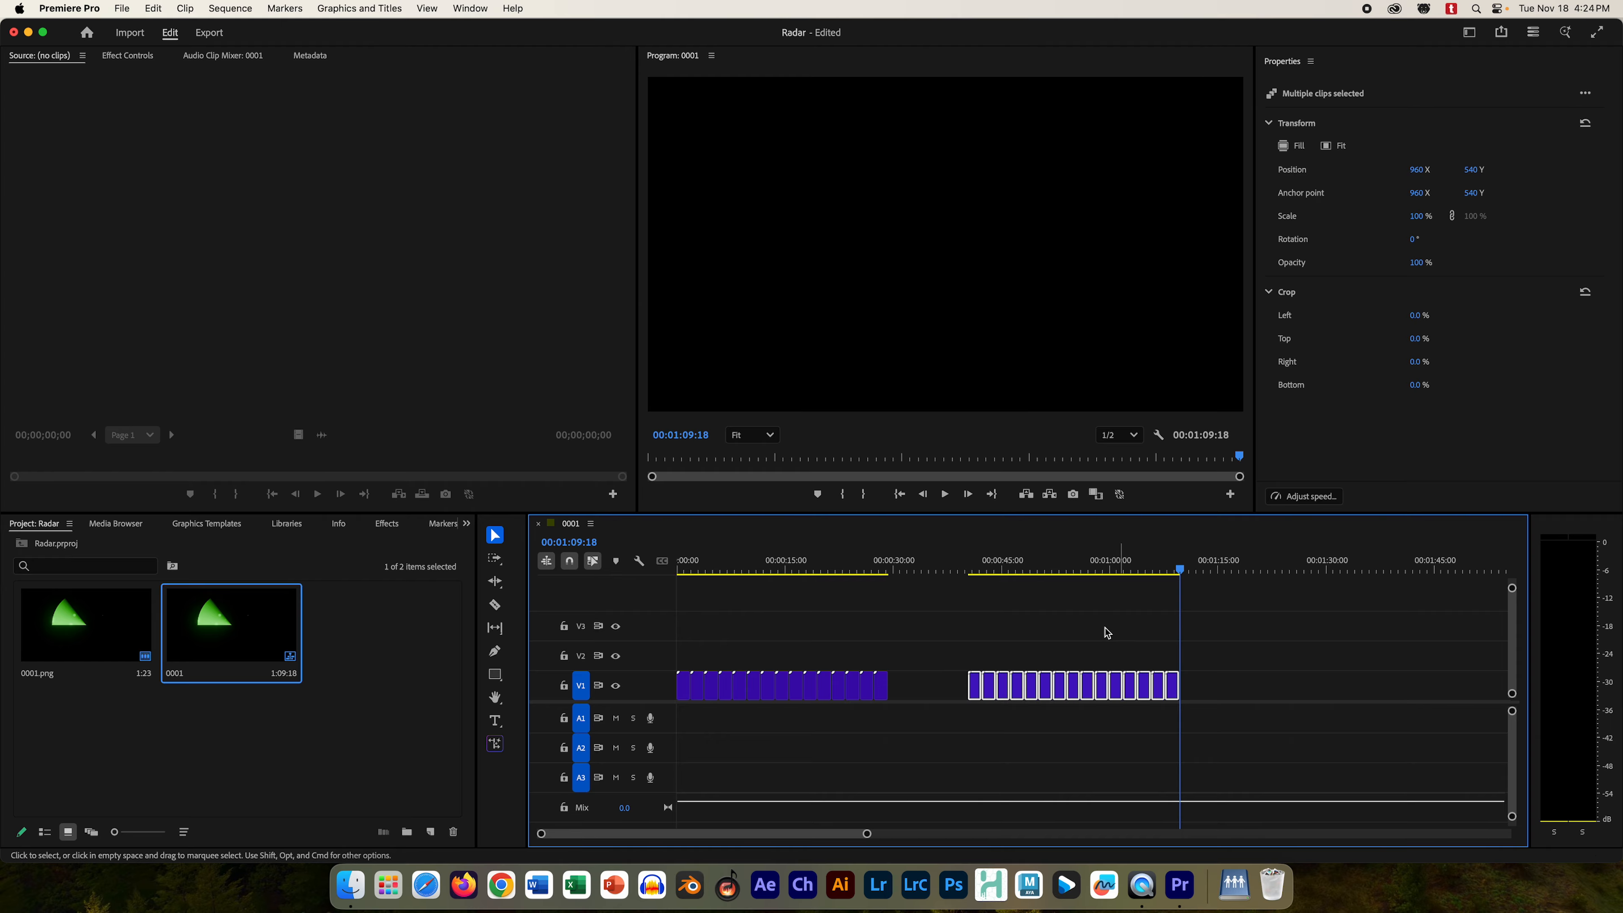
click(928, 688)
key(Delete)
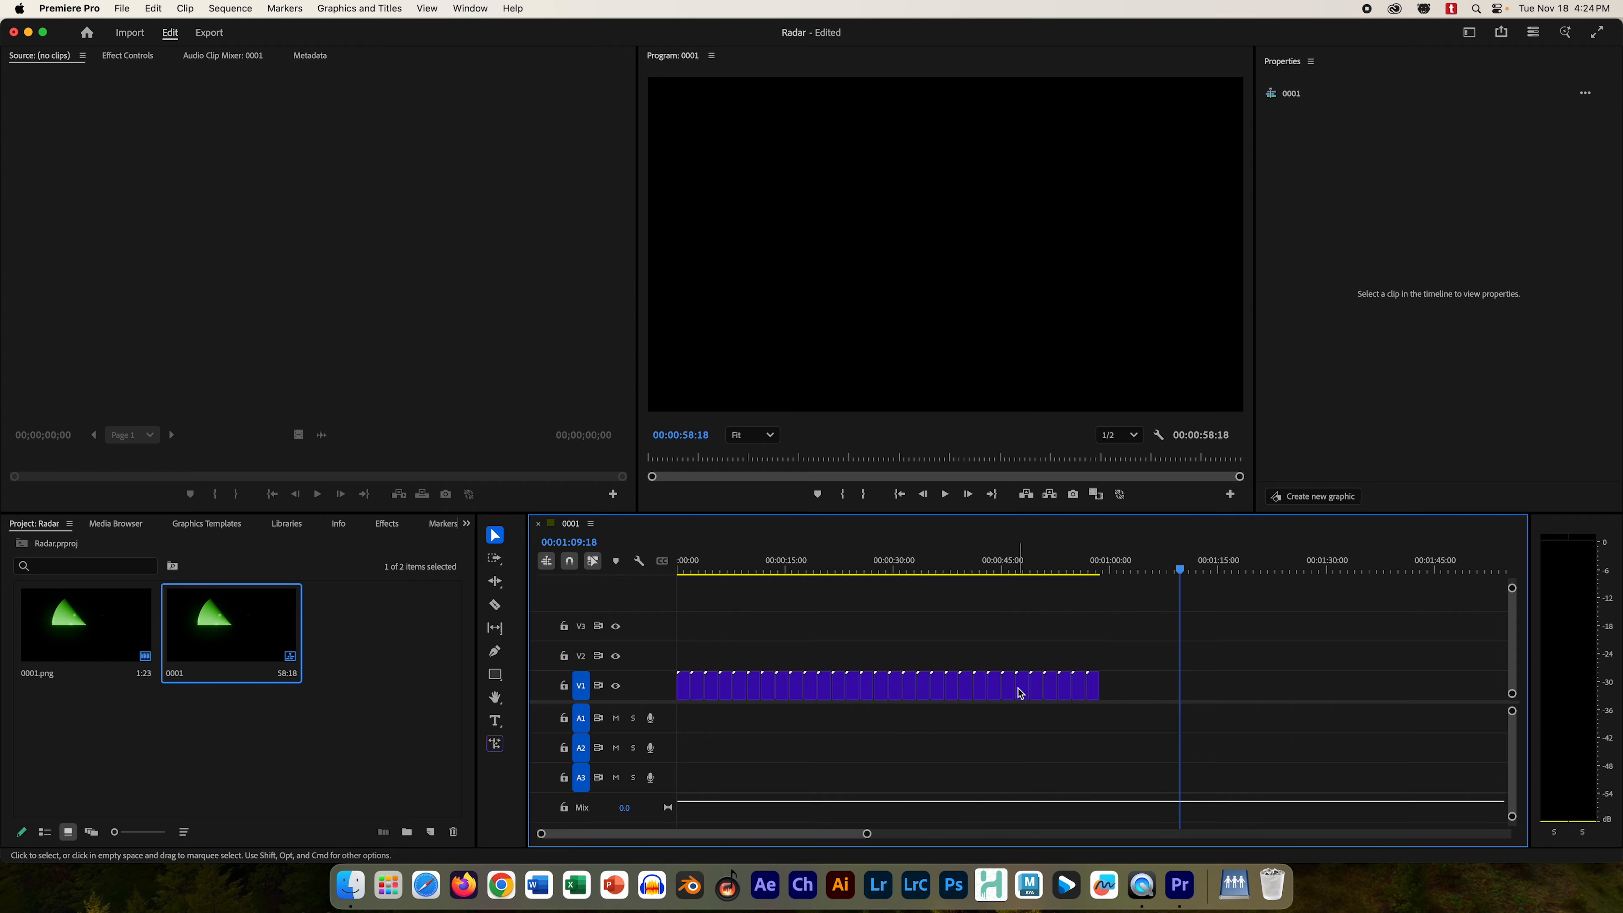
- Paste the copied run of radar clips two more times past the end of V1 and ripple-delete the gaps before both runs
drag(1018, 568, 1096, 563)
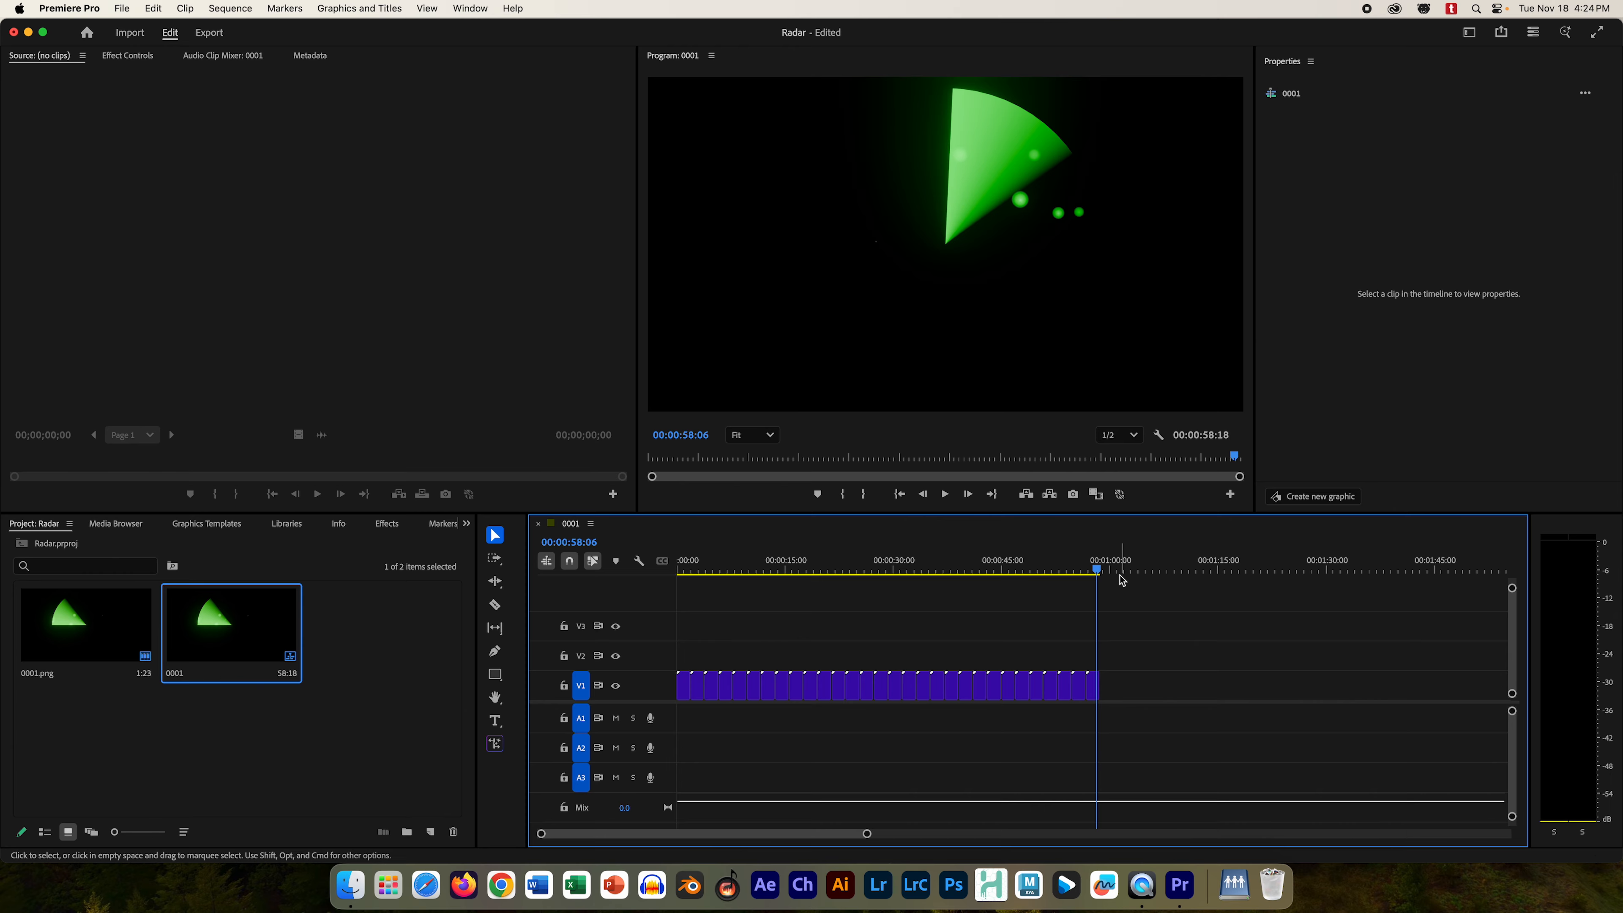
click(1134, 560)
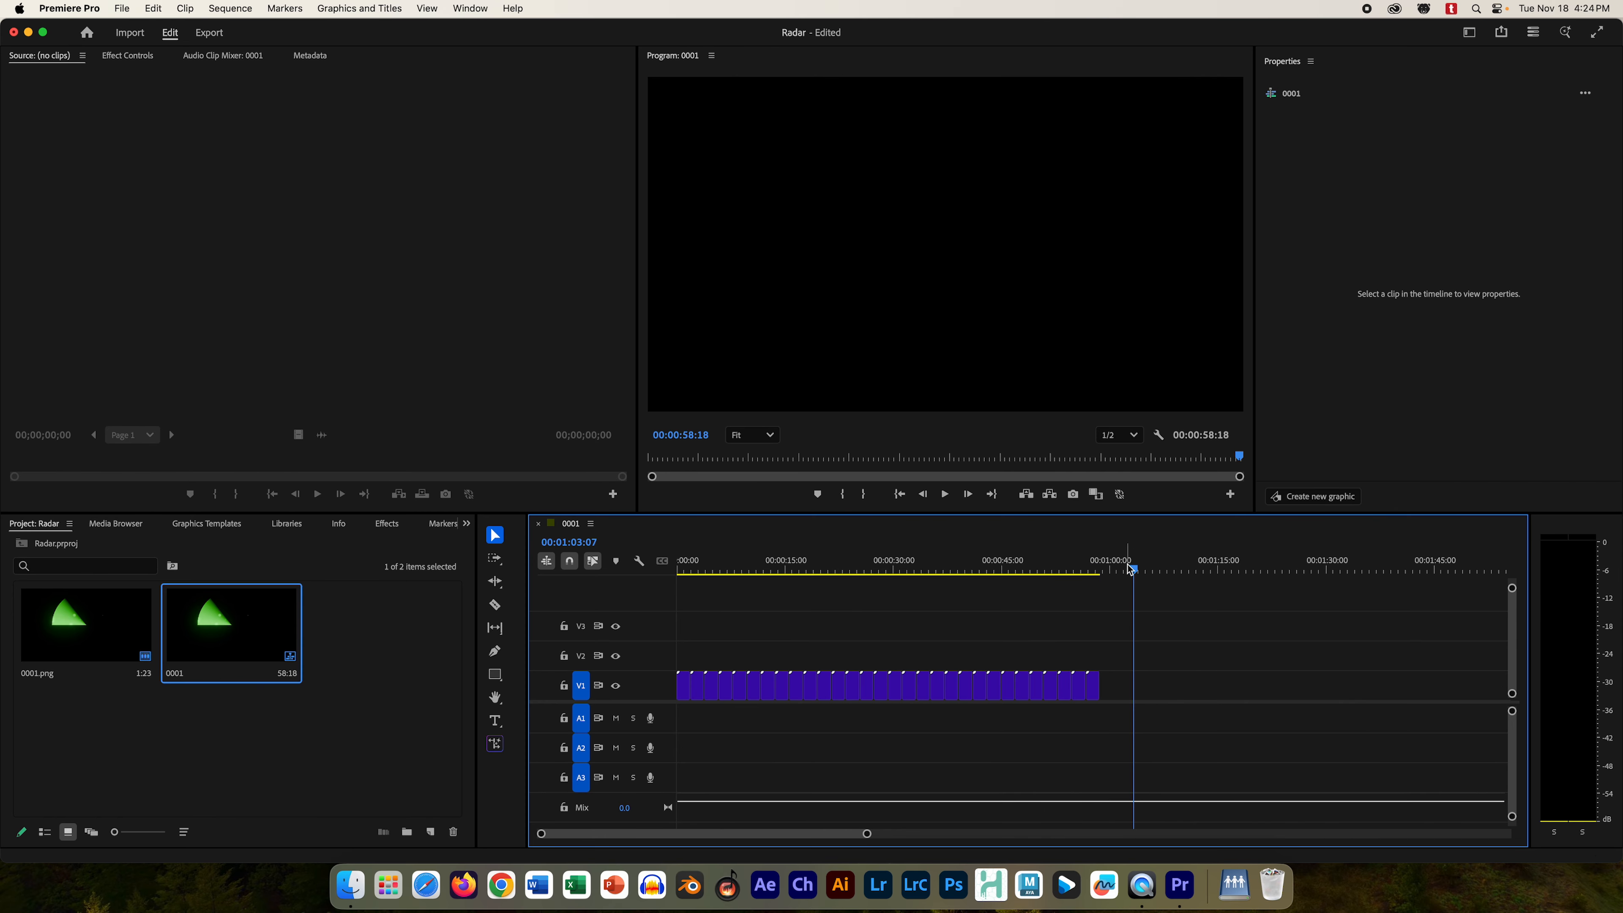
key(super+v)
click(1390, 561)
key(super+v)
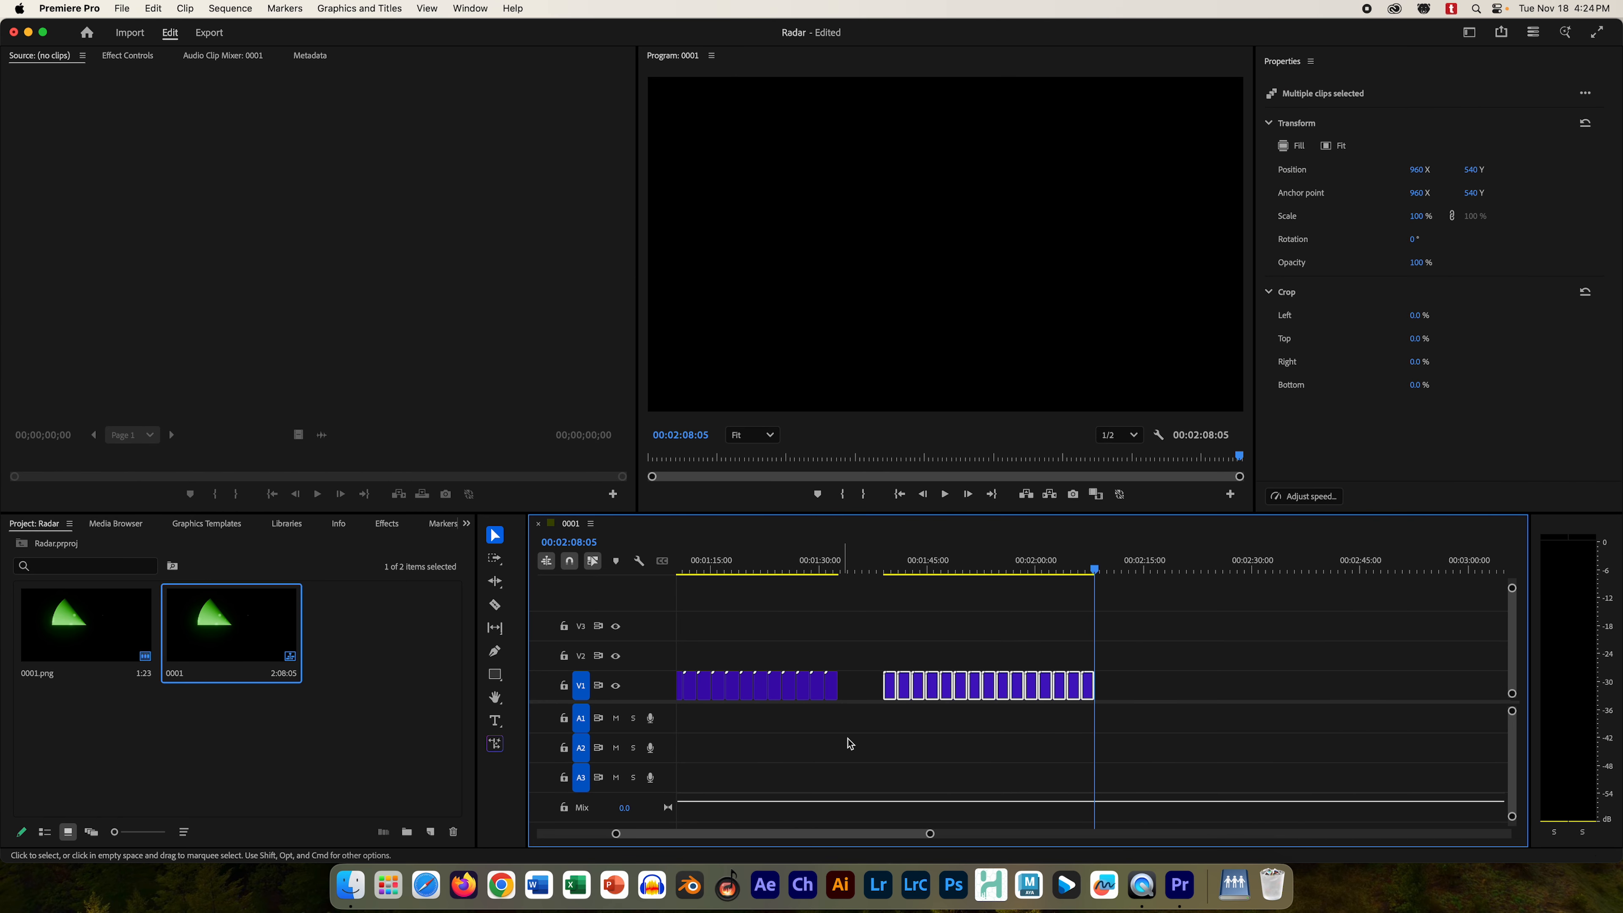
click(866, 687)
key(Delete)
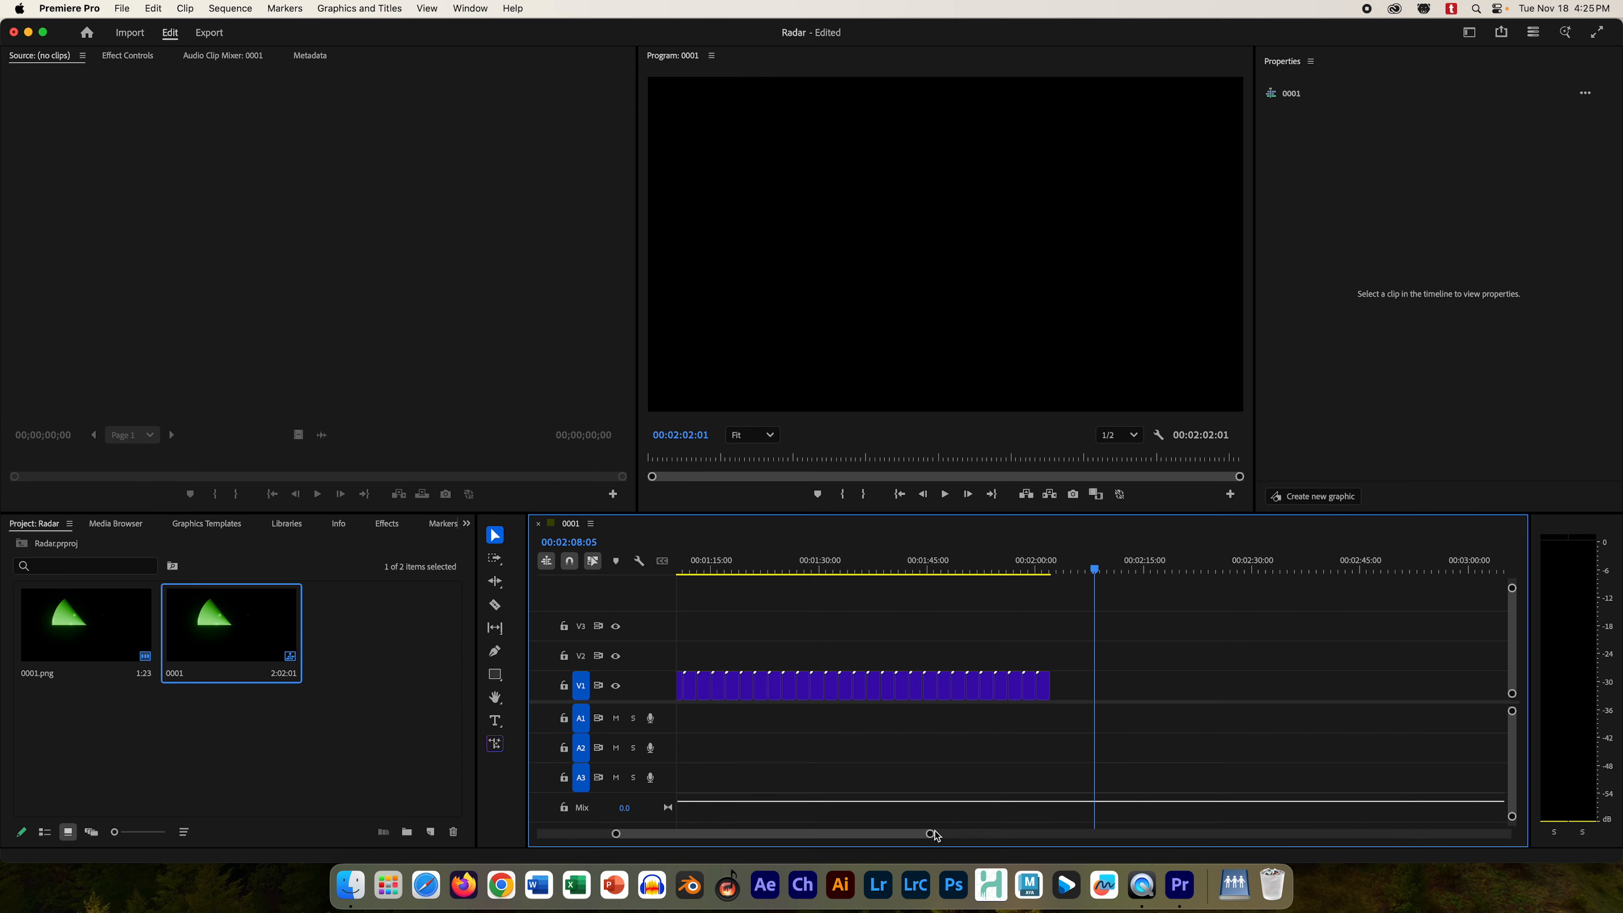
drag(935, 835, 1000, 835)
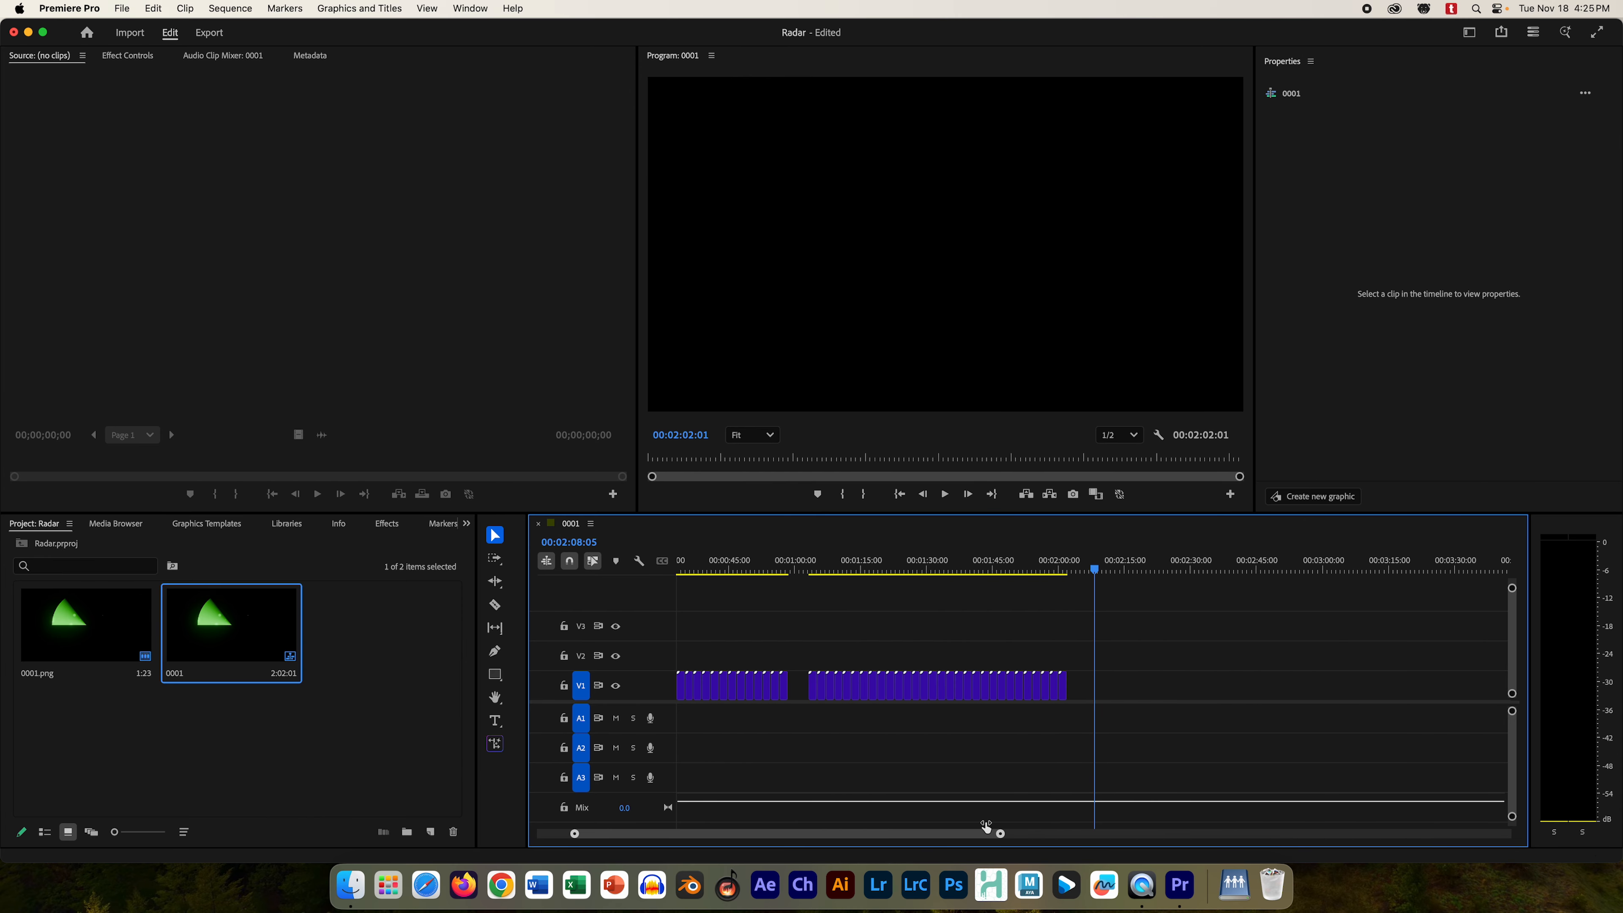
click(799, 687)
key(Delete)
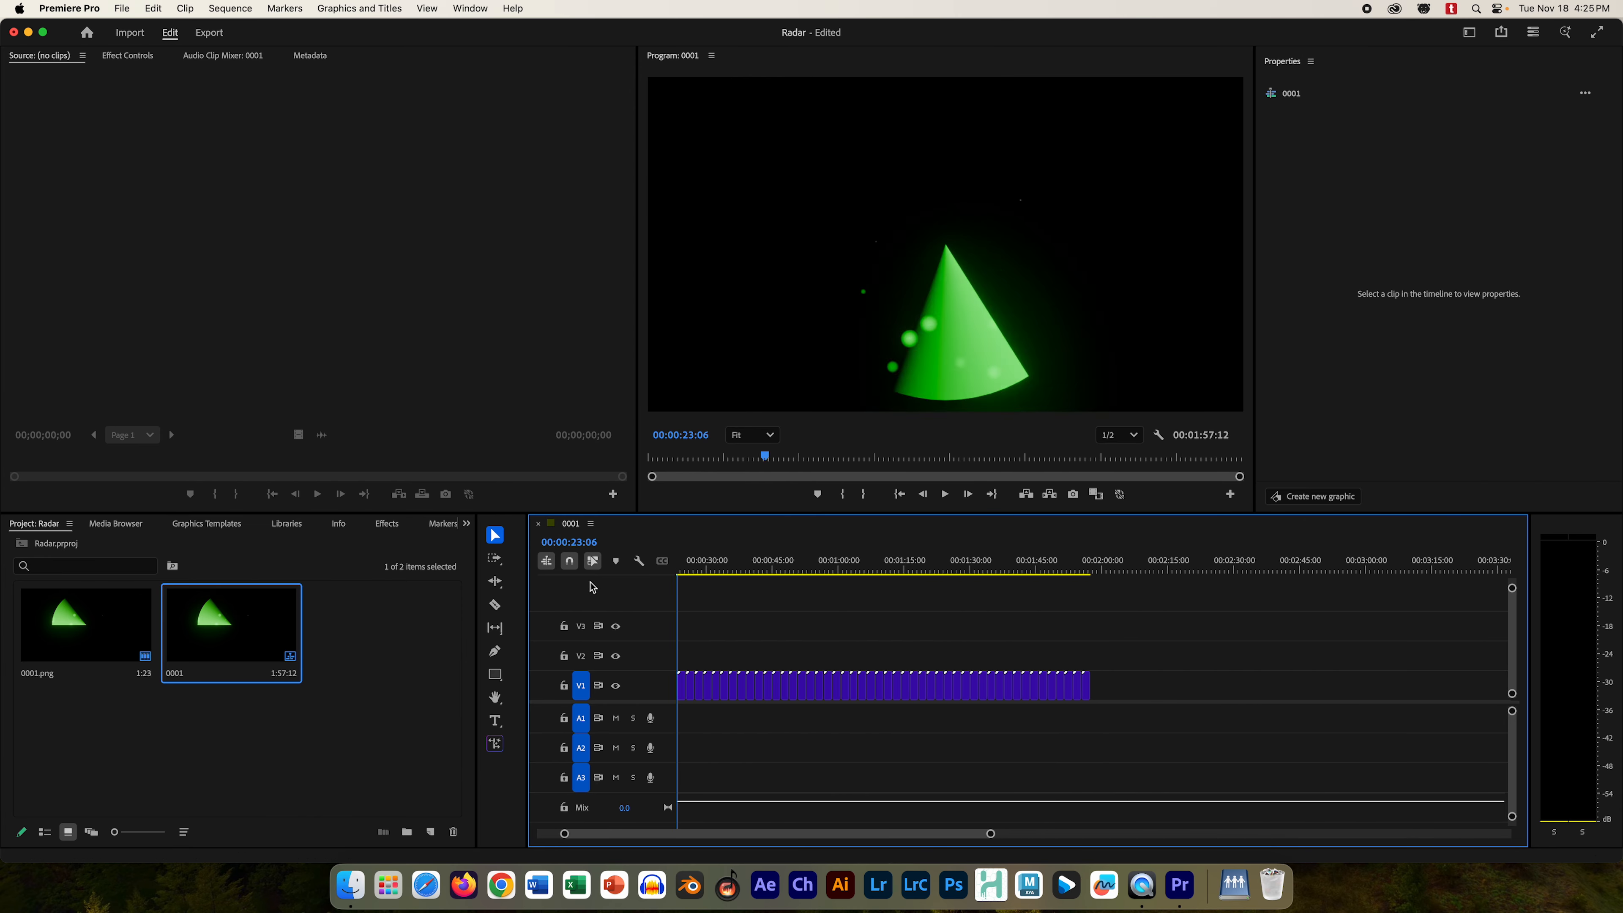
- Duplicate all the radar clips on V1 at about 00:02:00:09 and close the gap between the two halves
key(Home)
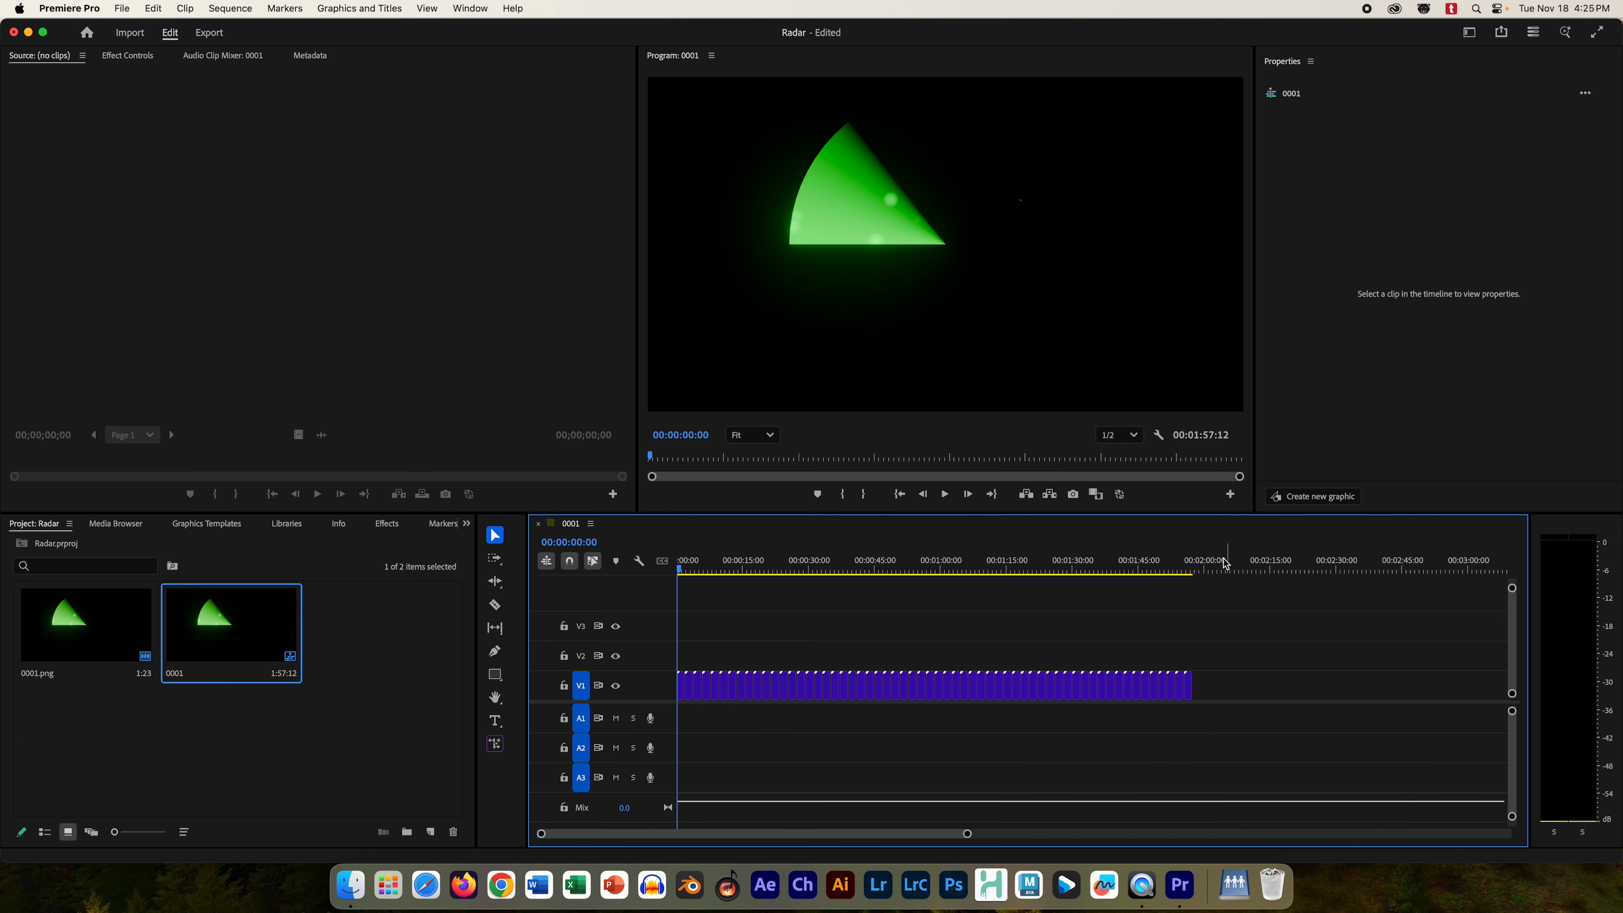
click(1205, 562)
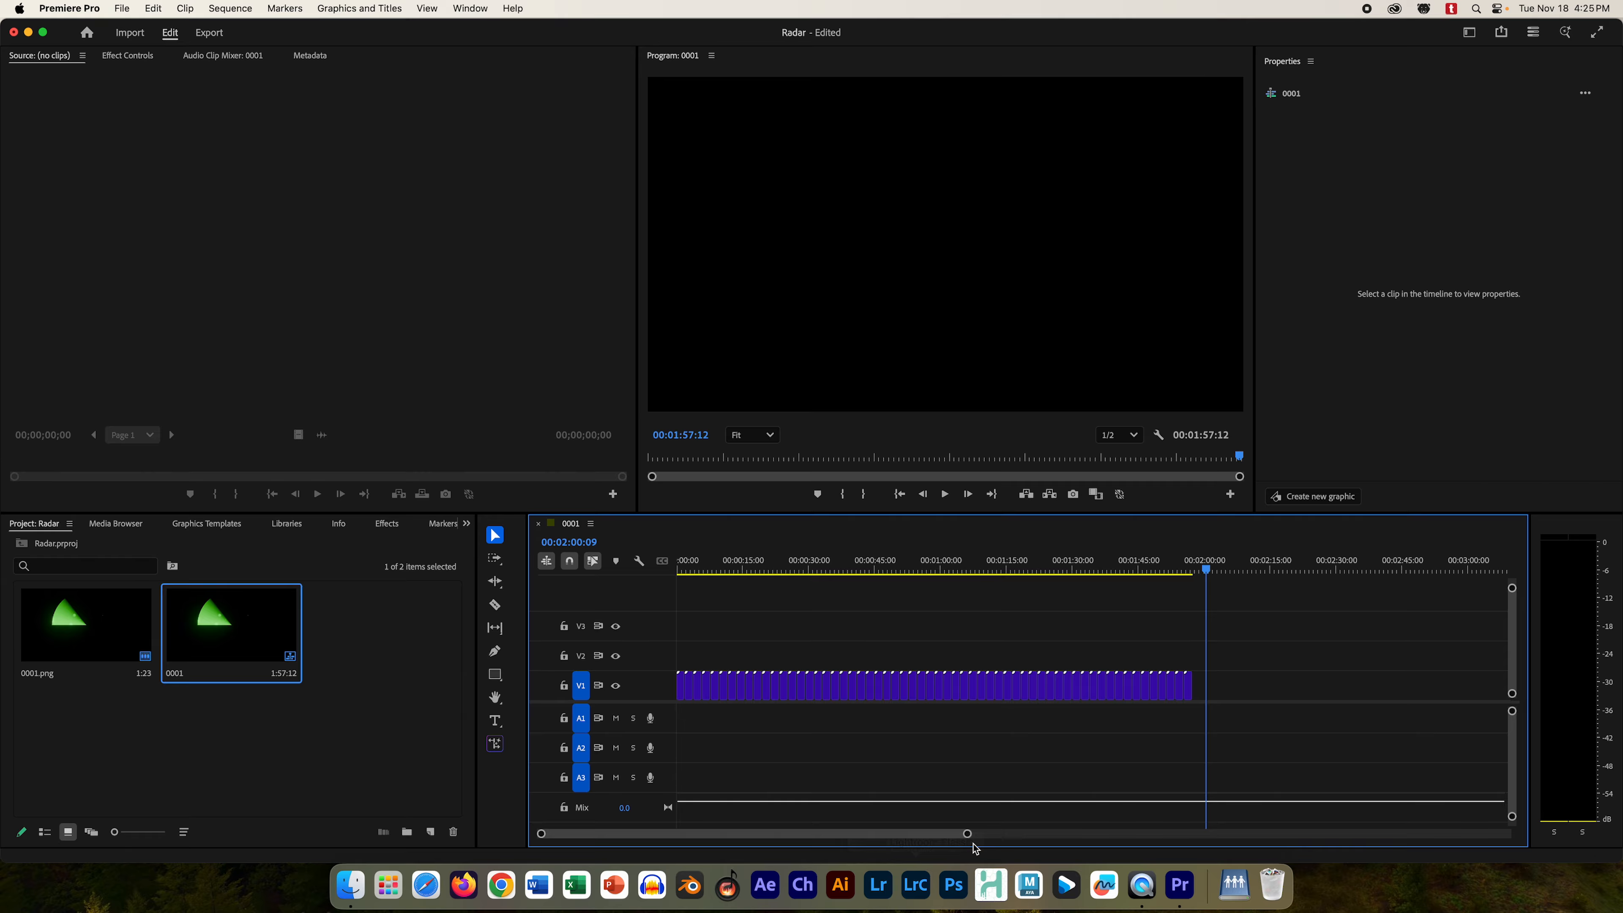
drag(968, 837, 1104, 834)
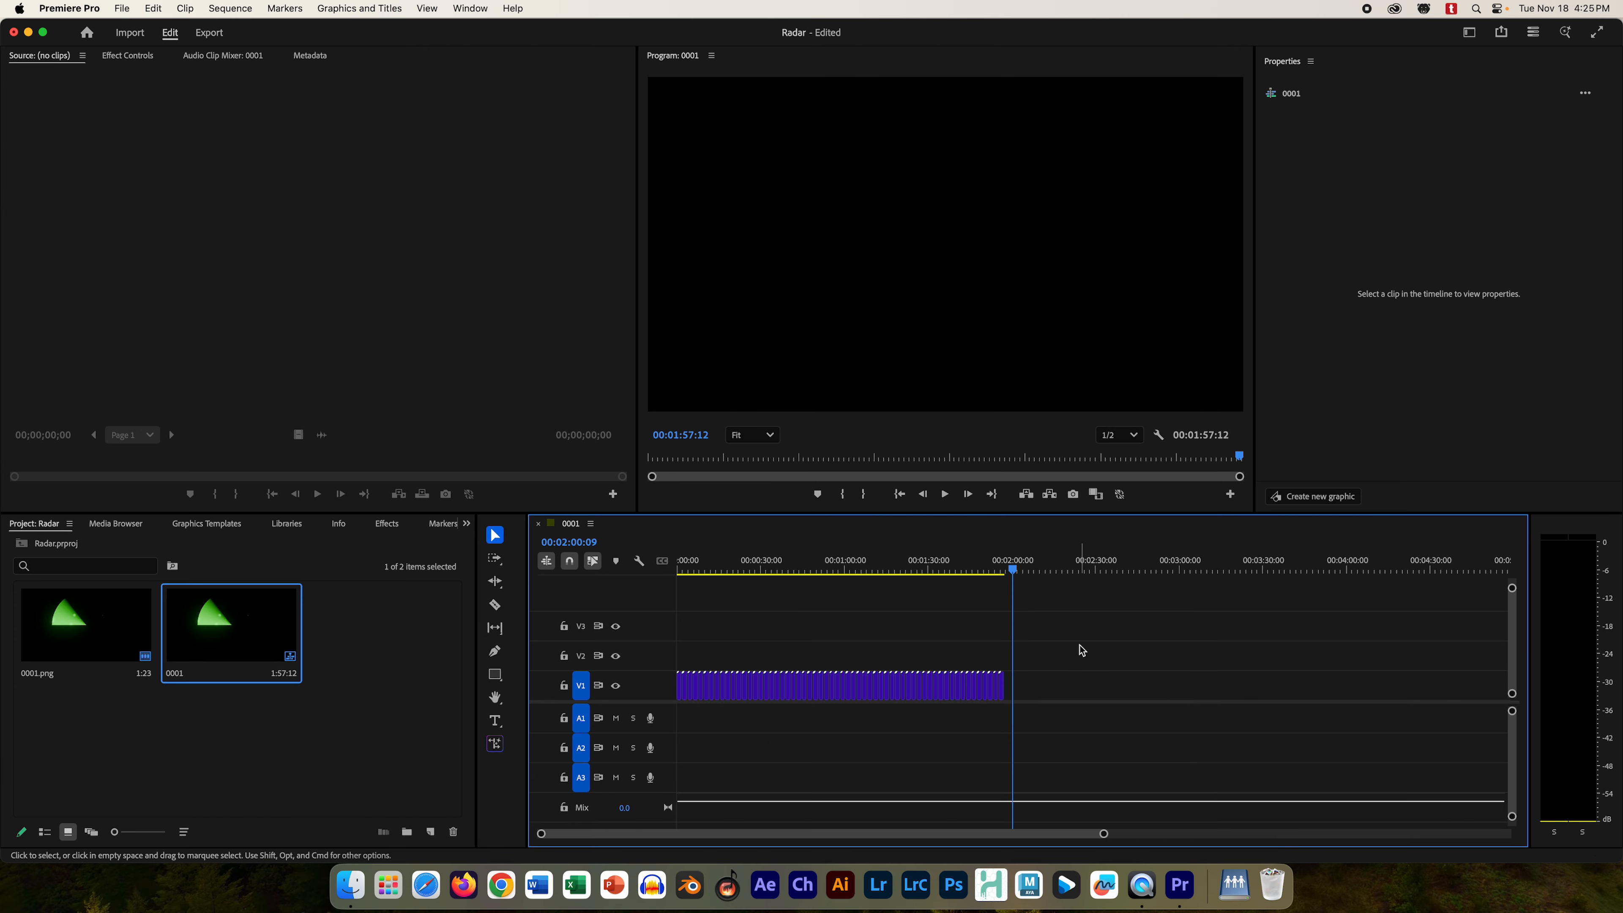
drag(1062, 647, 561, 758)
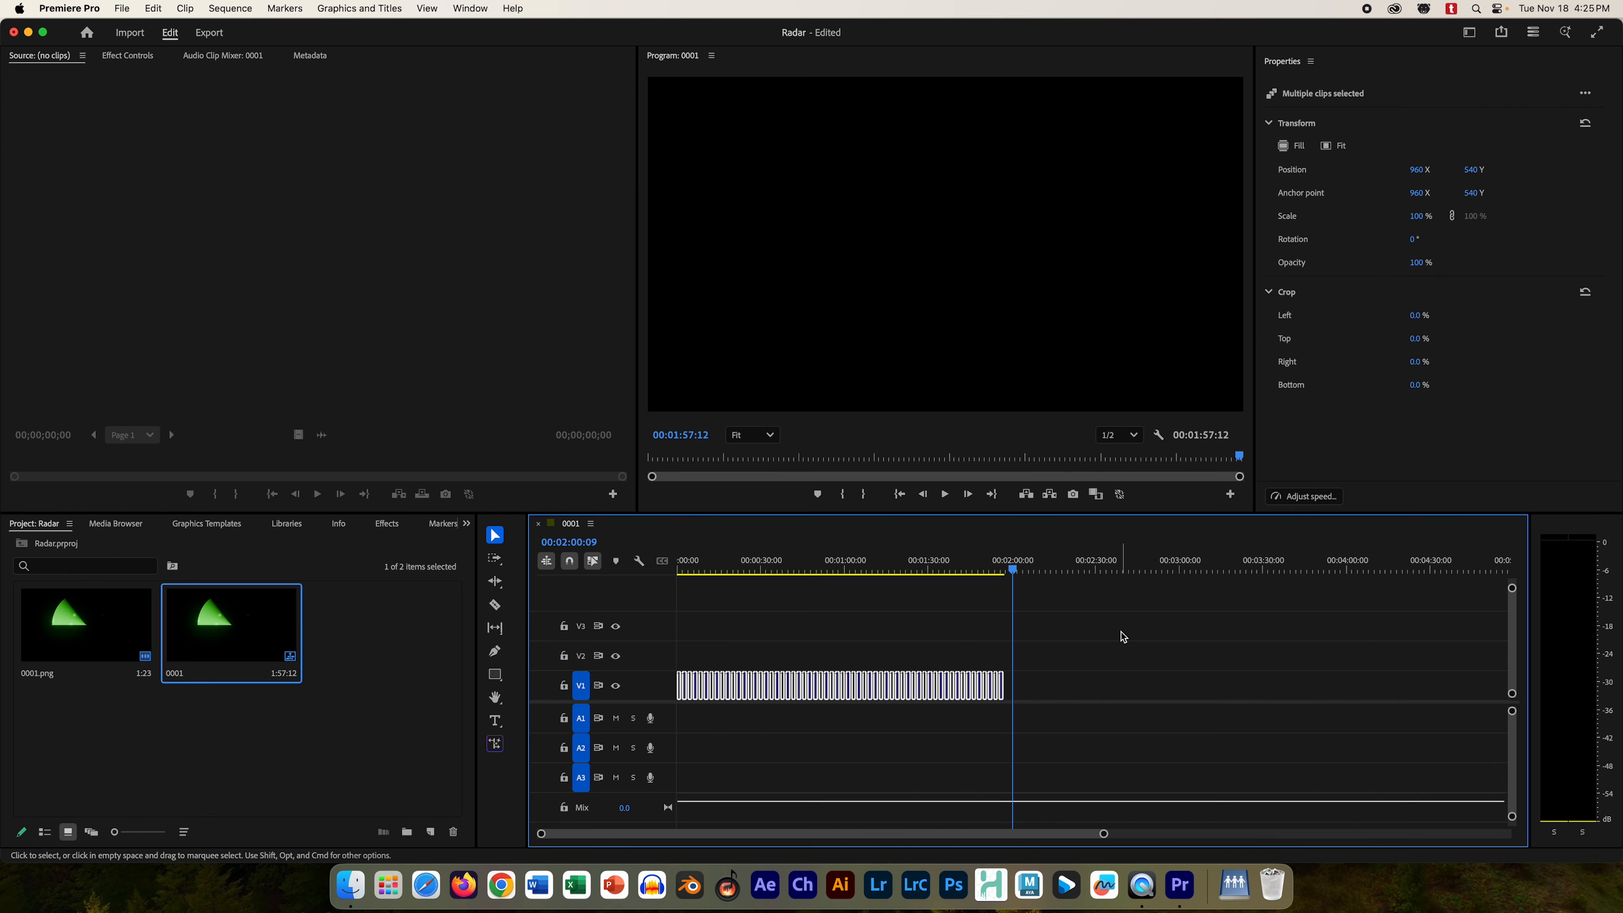
key(super+v)
click(1012, 690)
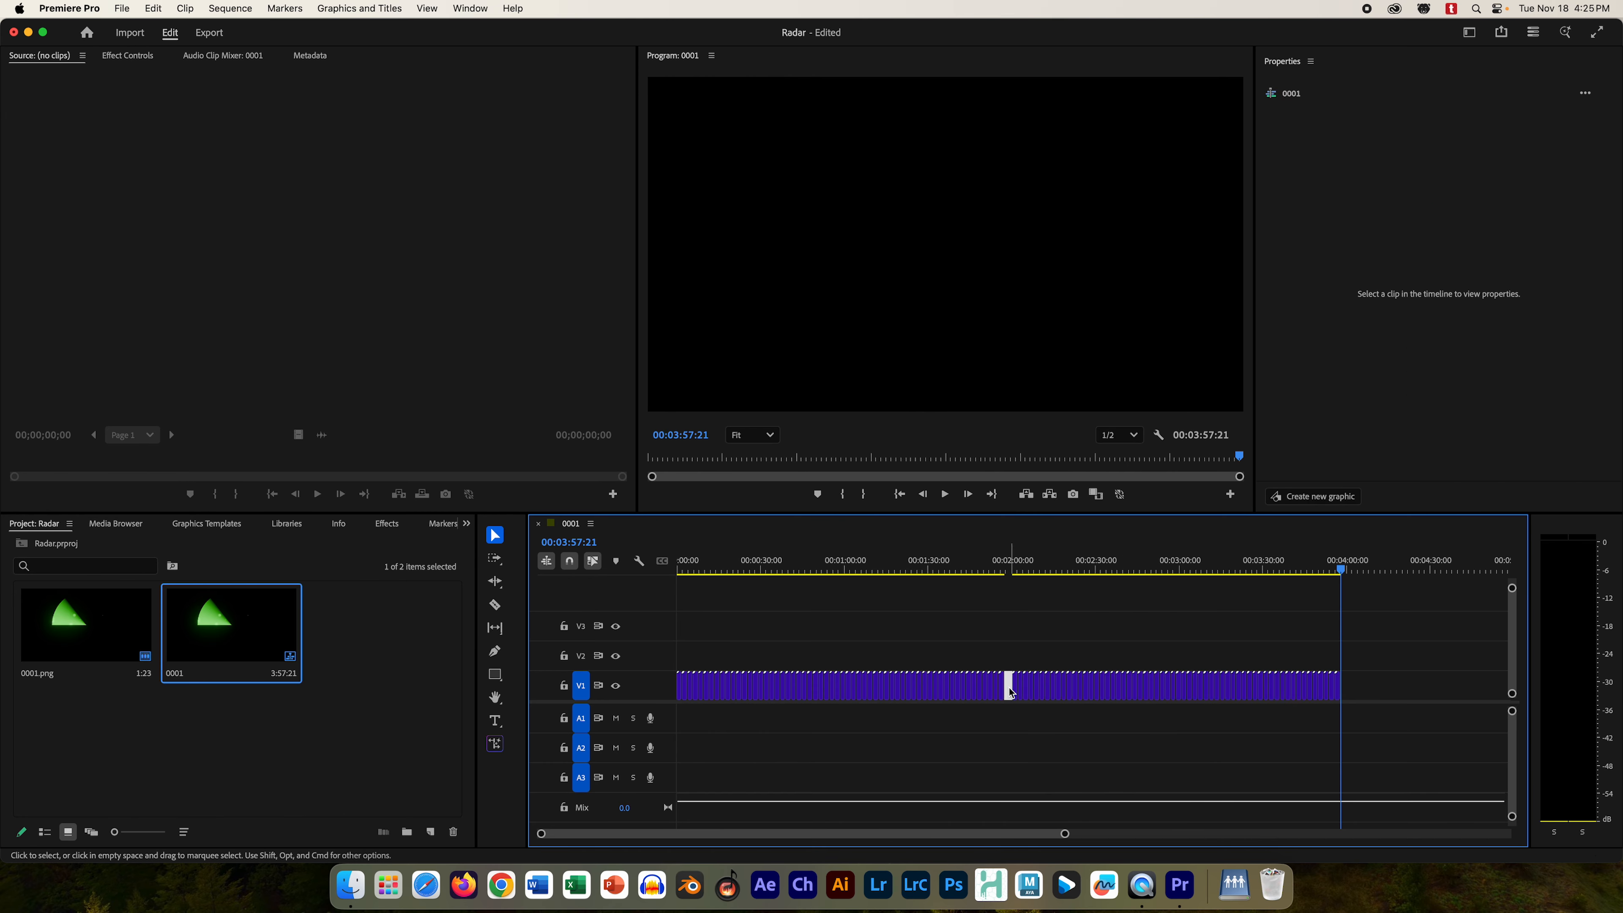
key(Delete)
- Save the project with the playhead at the sequence start and play the first few seconds of the extended loop
drag(1335, 574, 754, 579)
key(Home)
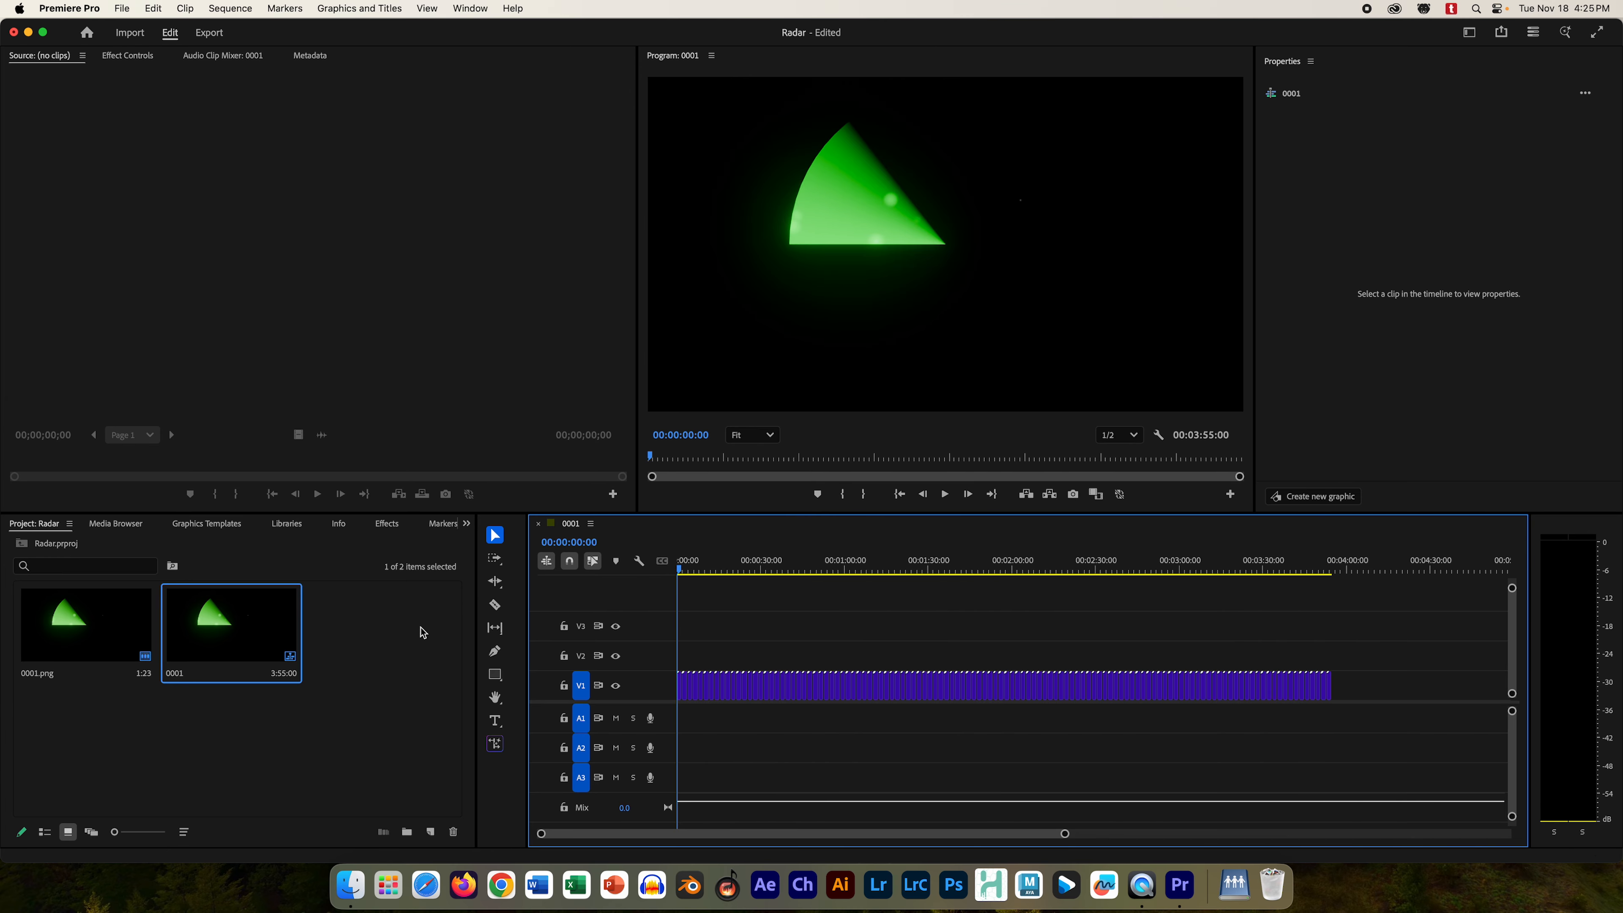
key(super+s)
click(944, 497)
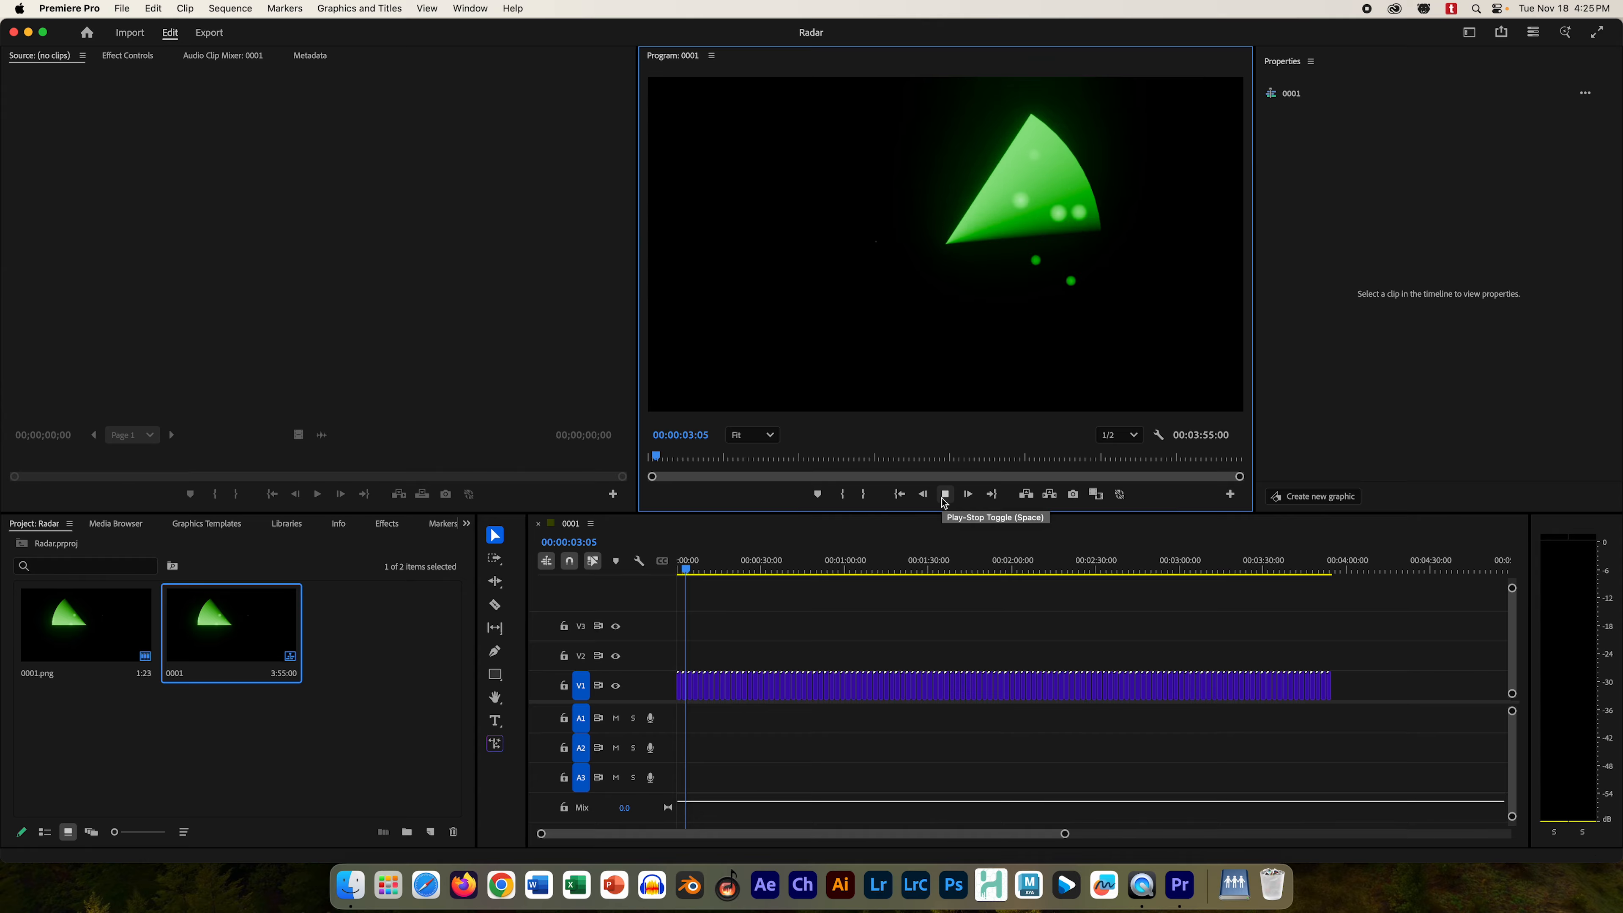
key(space)
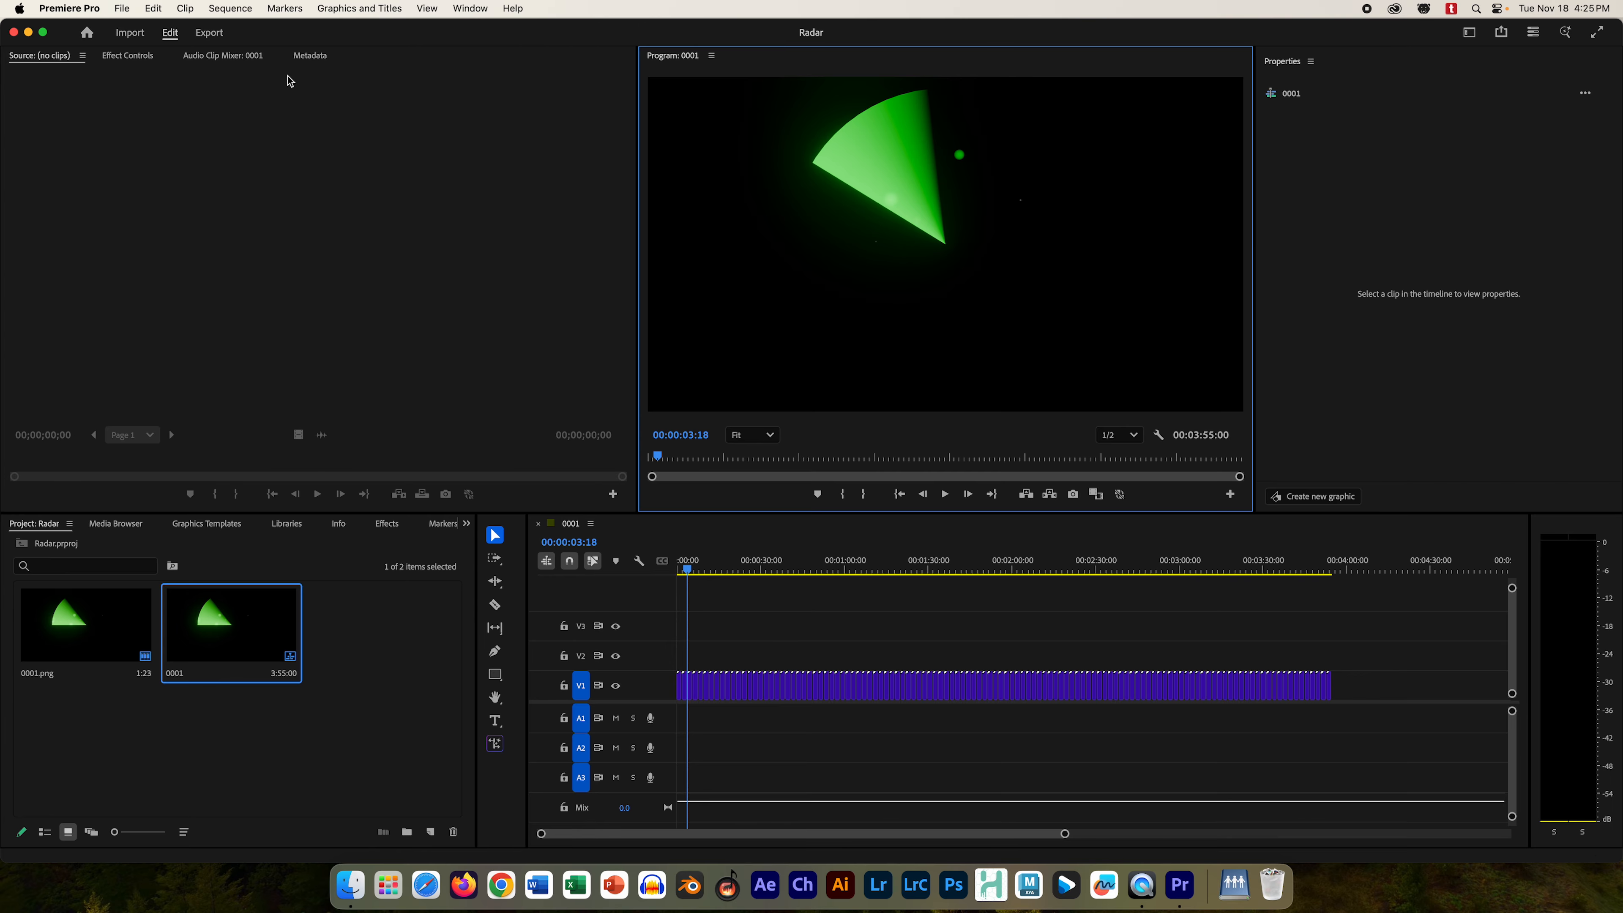
- Open the media export settings for the sequence and choose the H.264 format with the High Quality 1080p HD preset
click(121, 9)
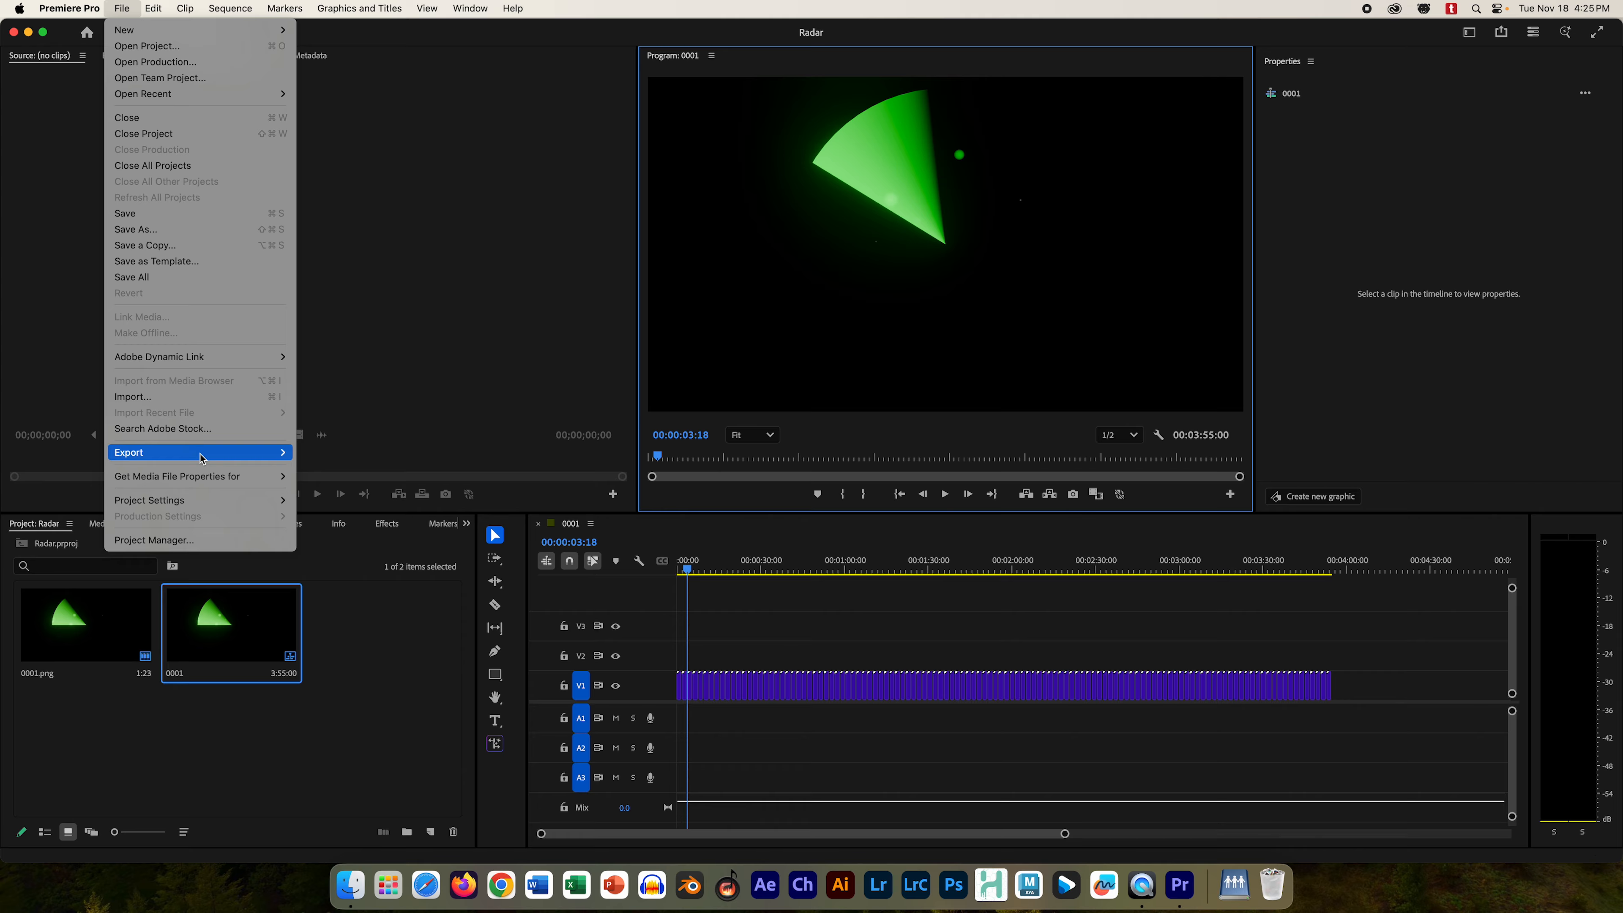
mouse_move(200, 458)
click(358, 453)
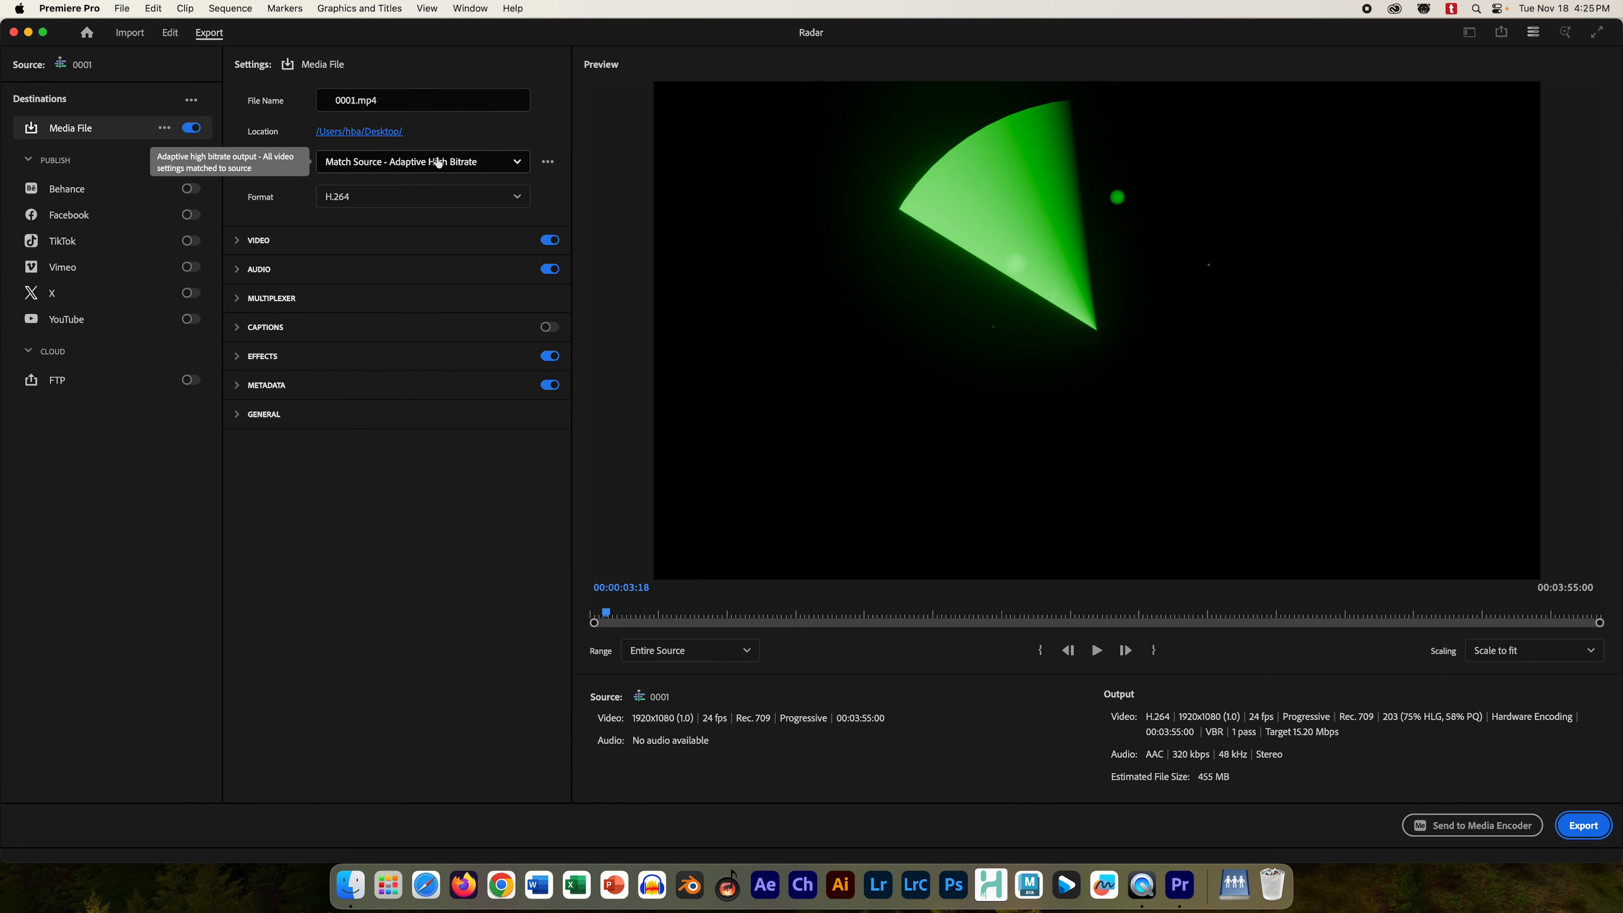
click(467, 165)
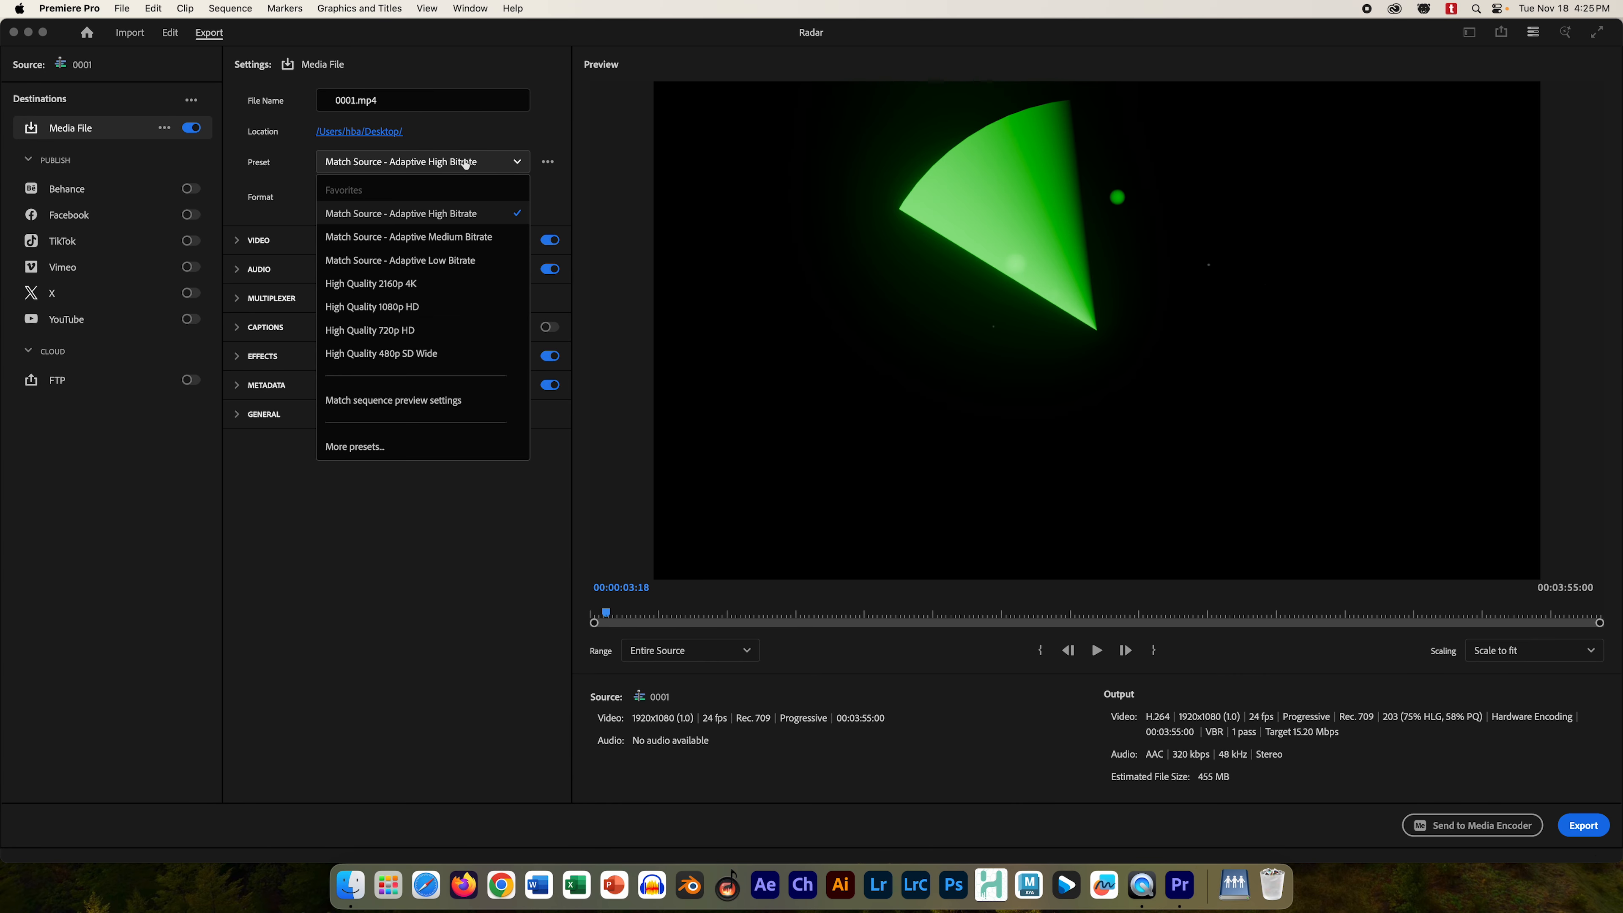
click(406, 307)
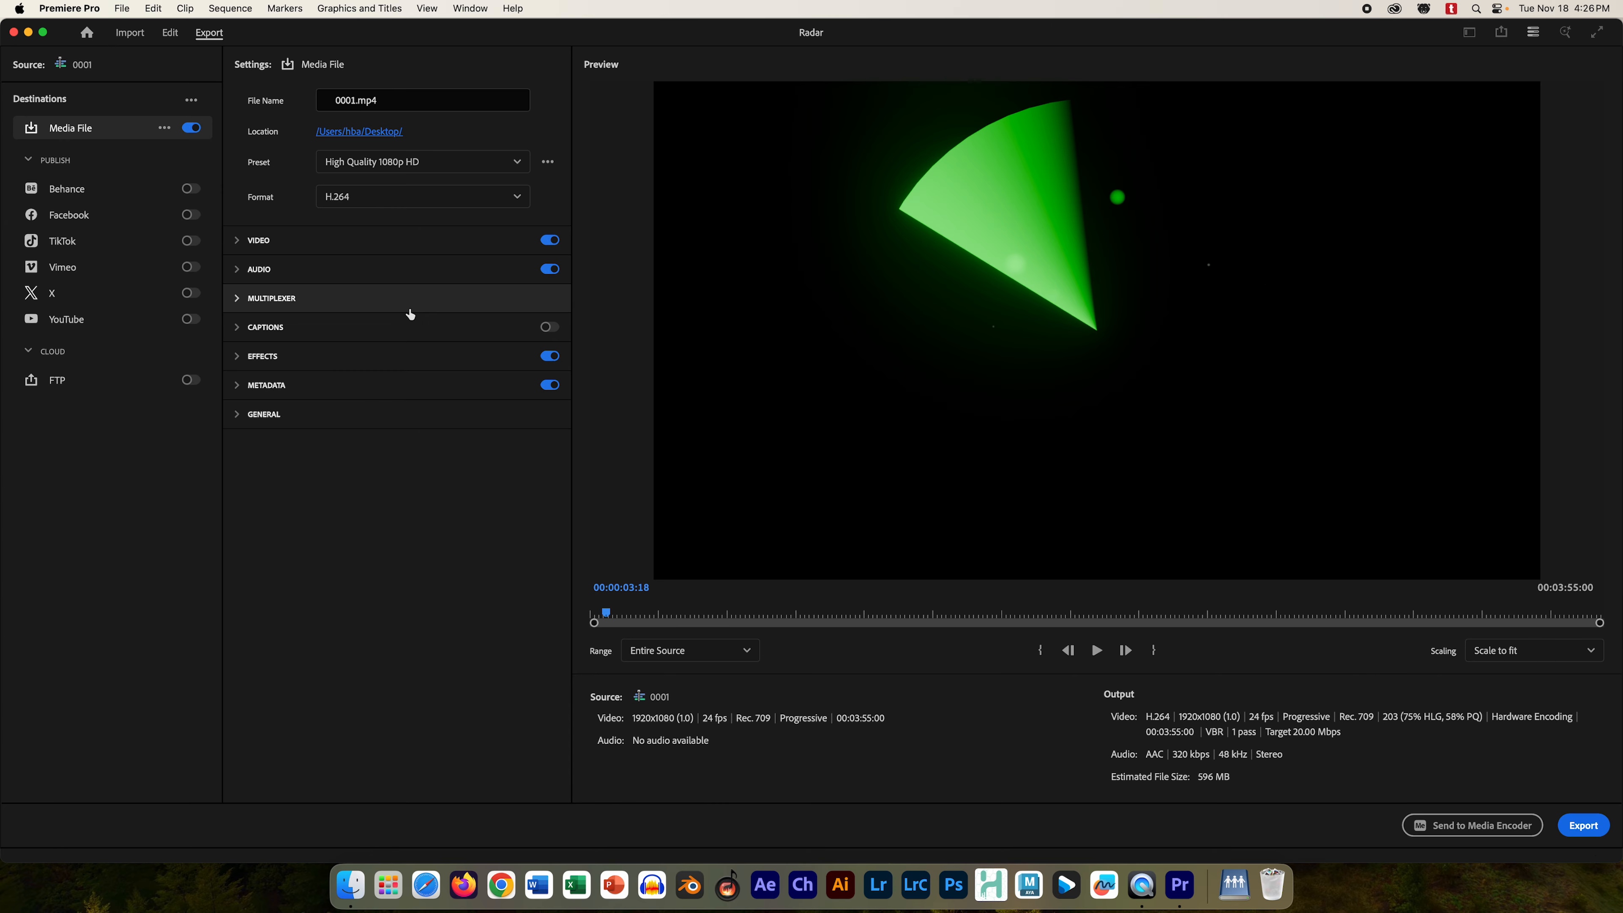
click(424, 199)
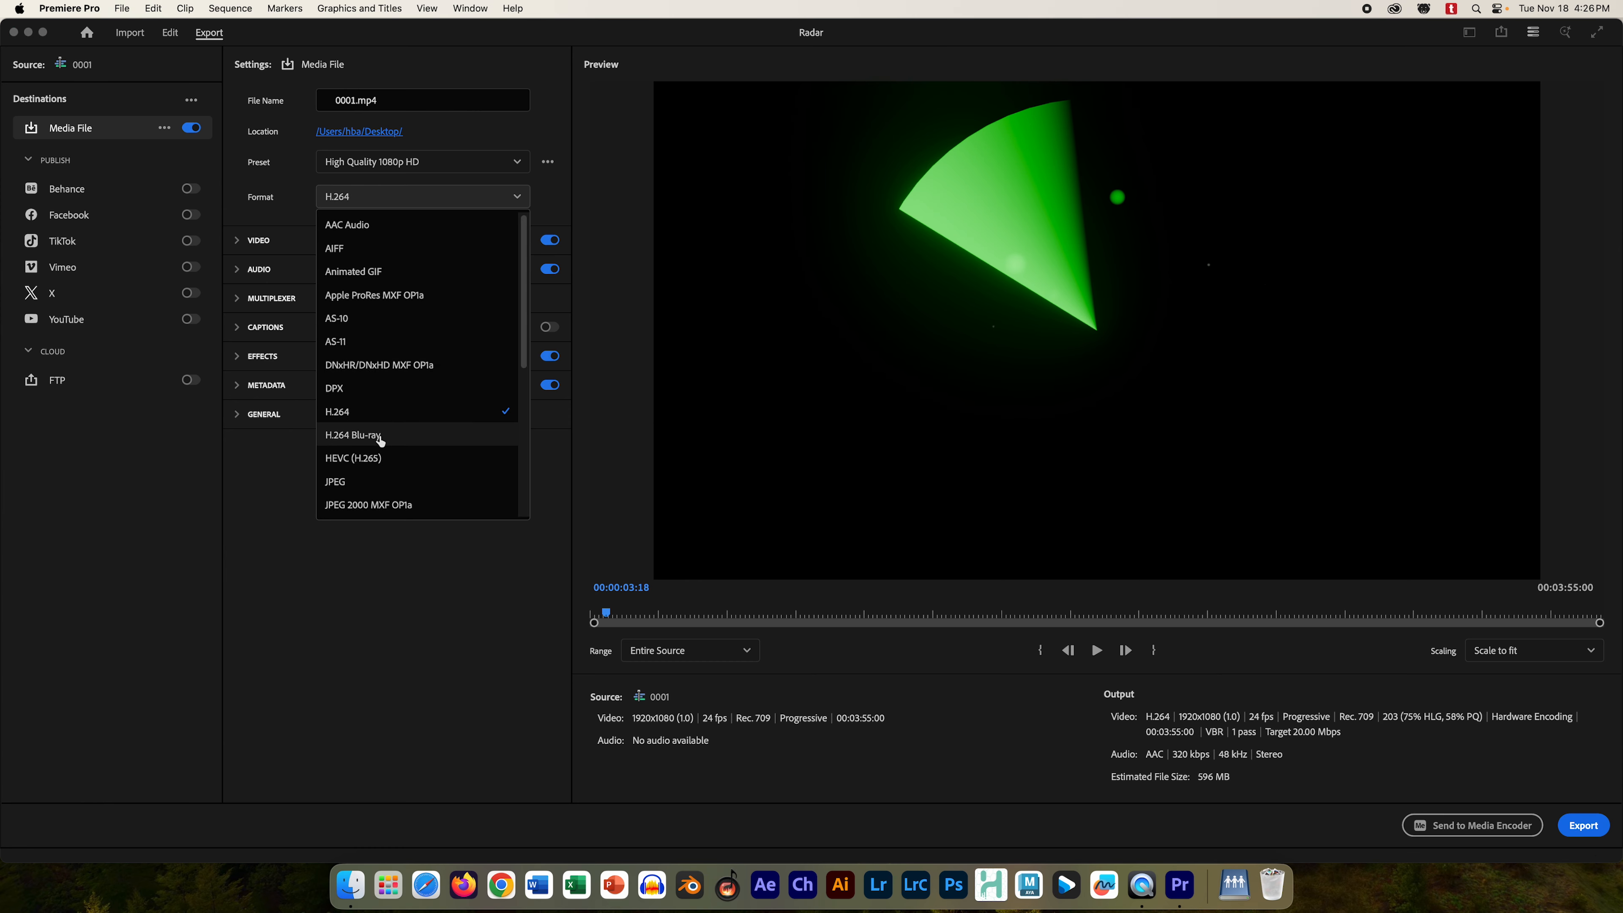
click(369, 413)
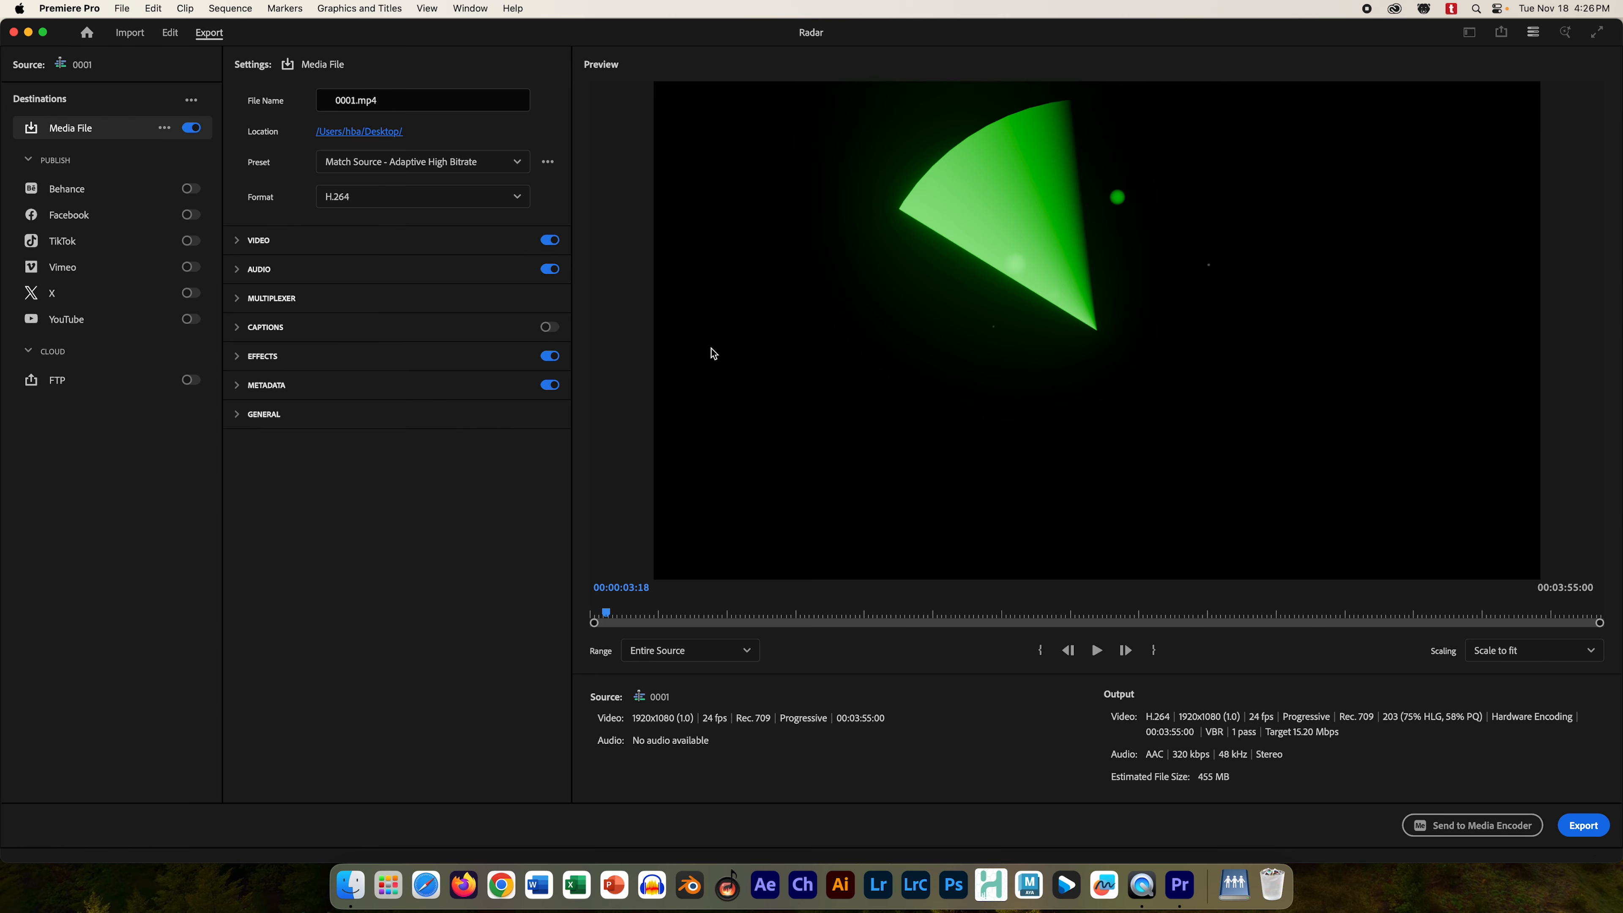
click(405, 162)
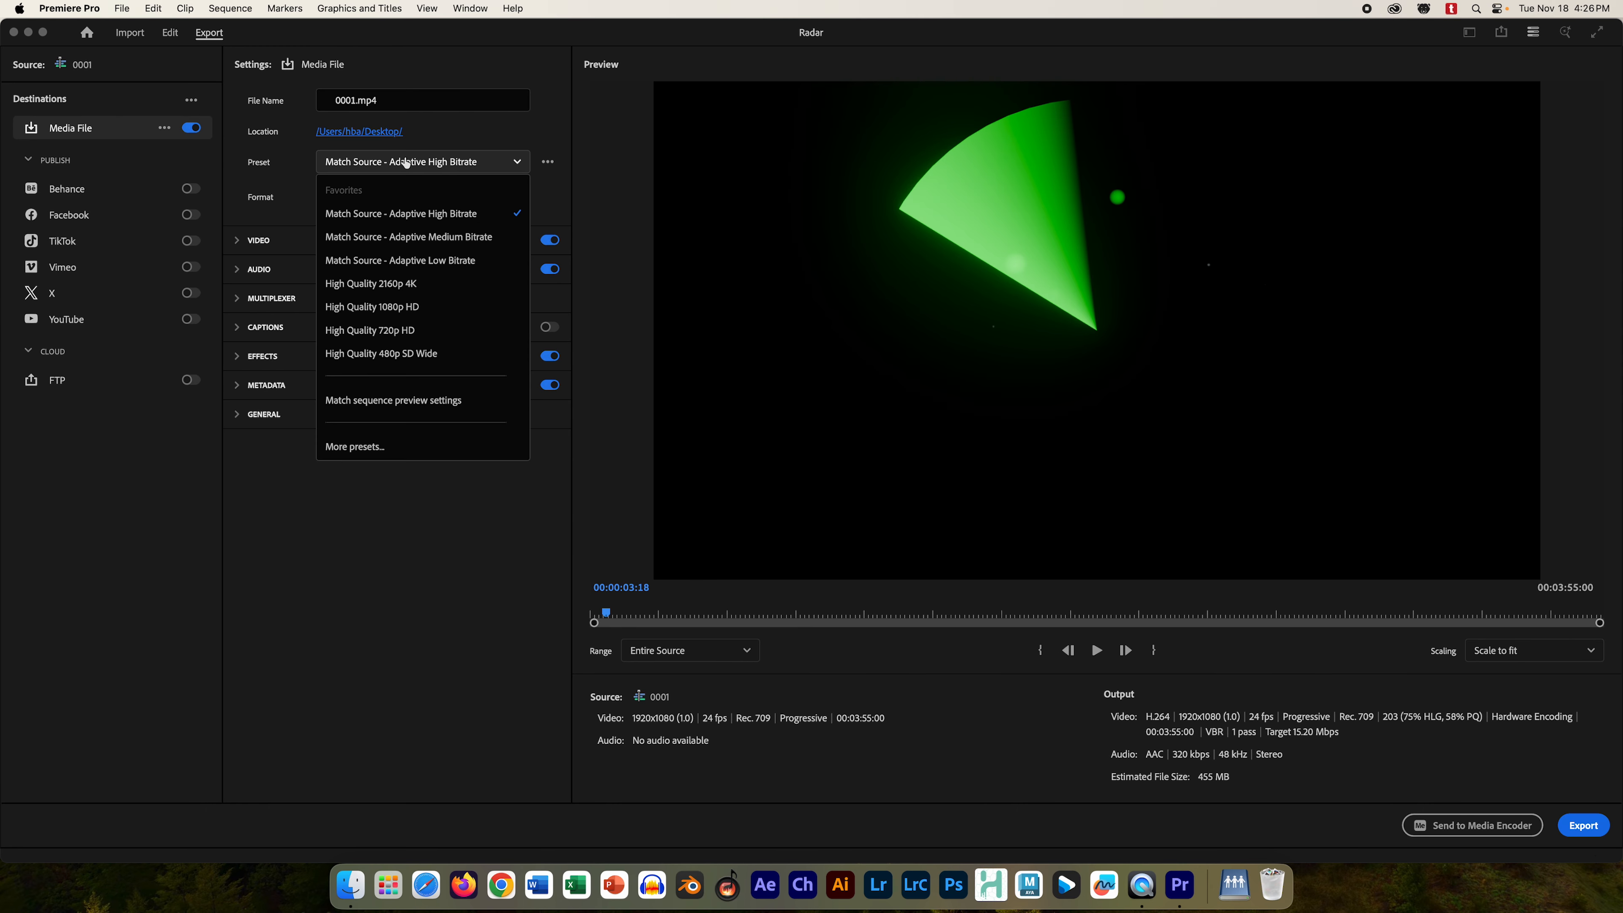
click(428, 307)
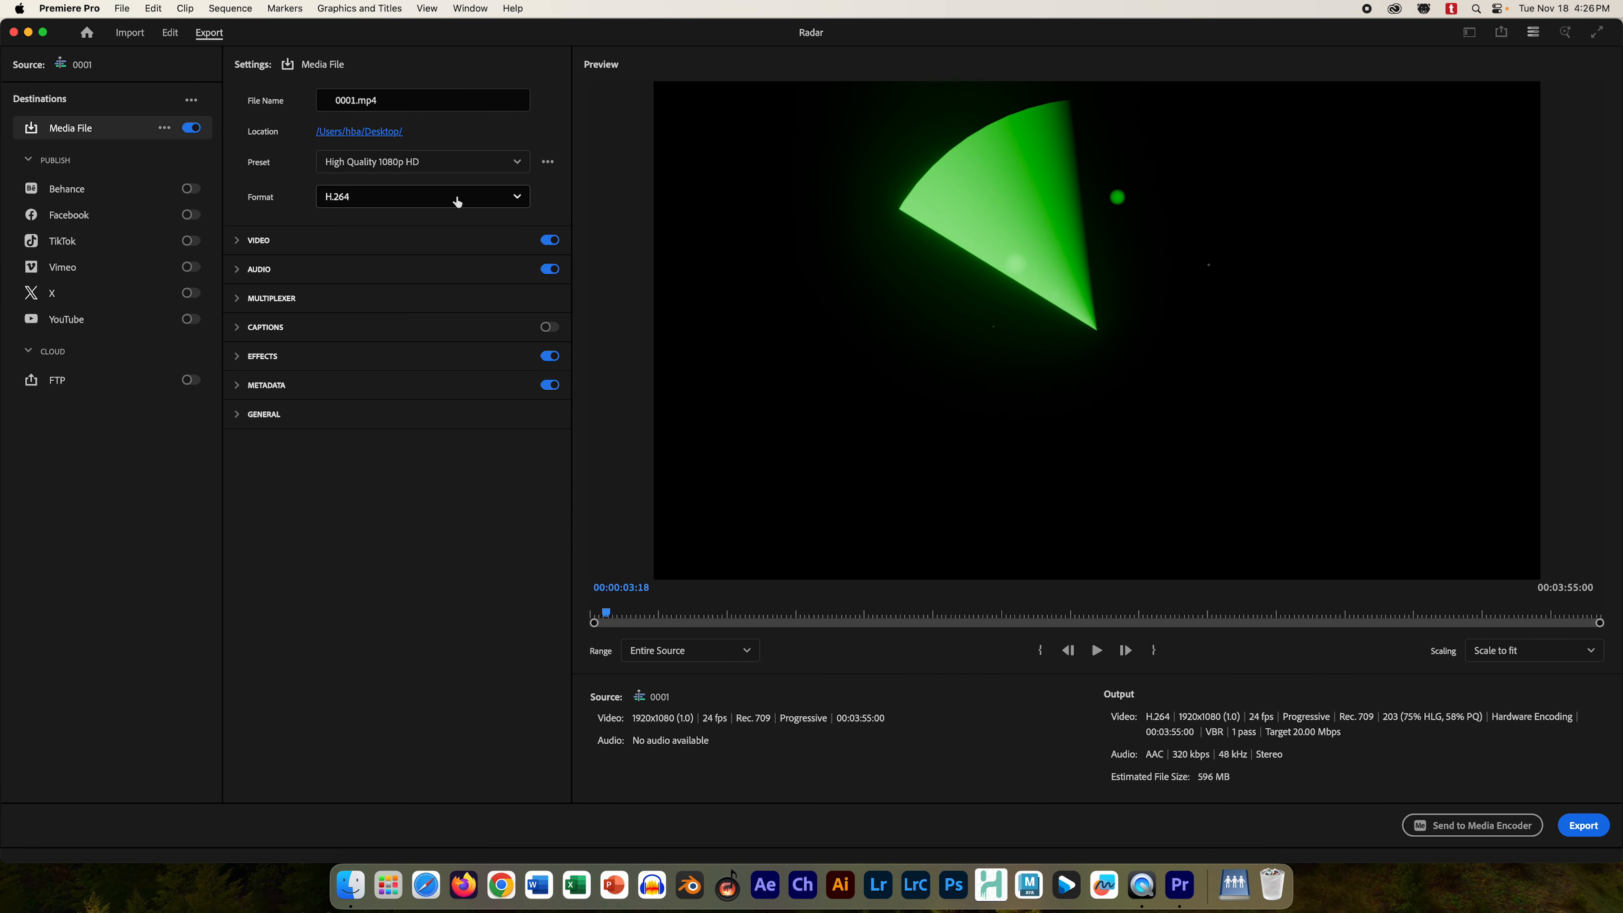
- Enable Render at Maximum Depth and Use Maximum Render Quality in the export's expanded video settings
click(237, 241)
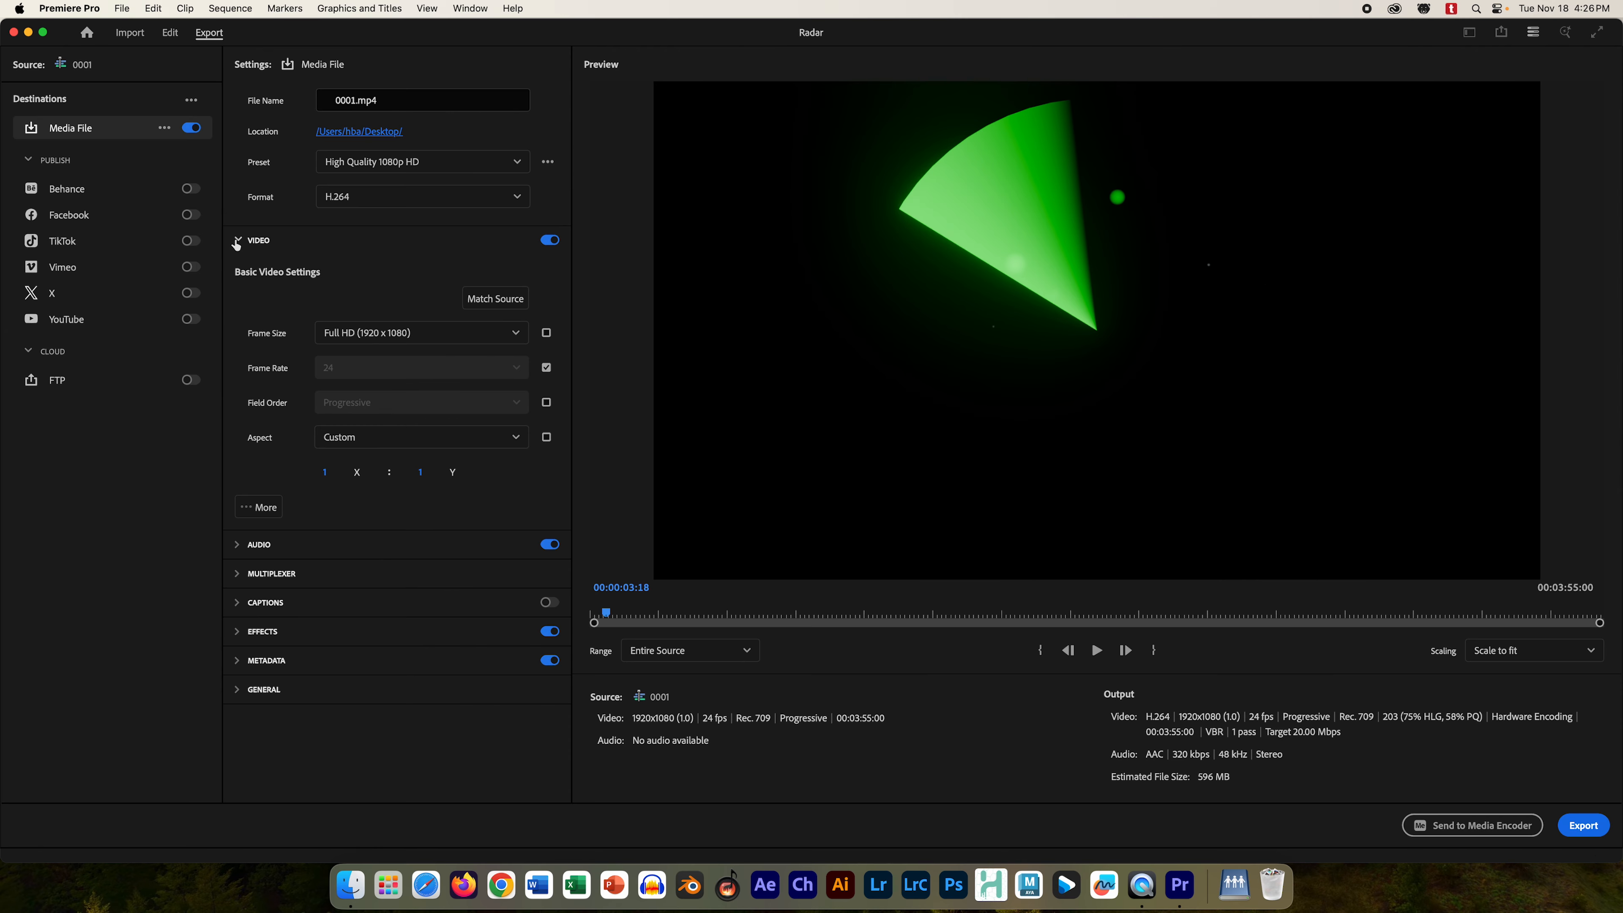
click(257, 506)
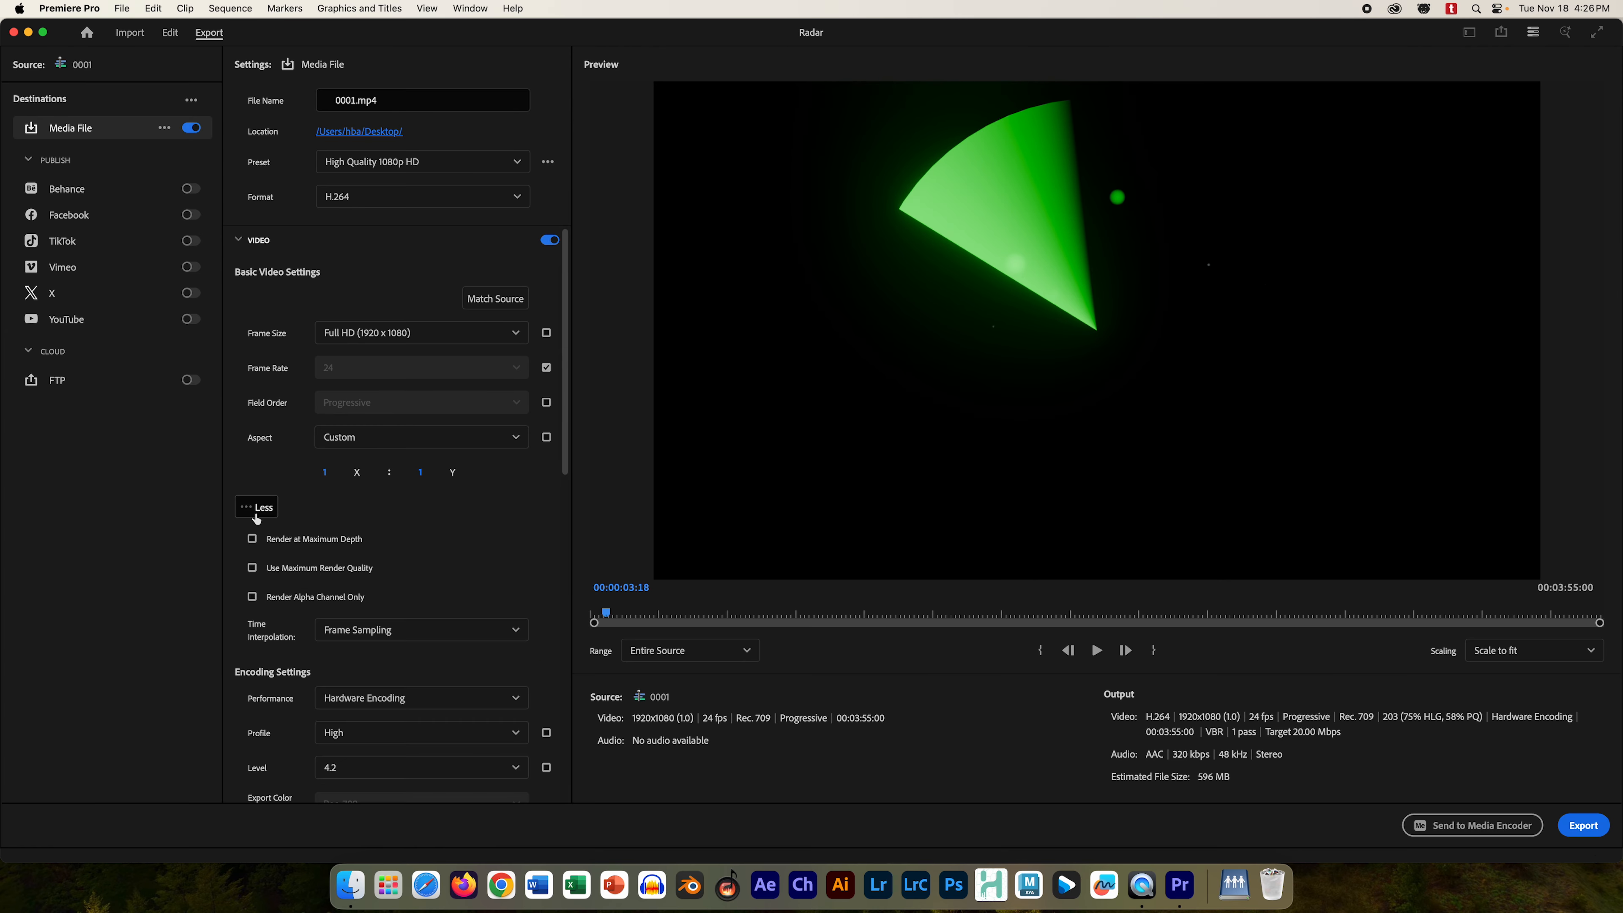
click(252, 539)
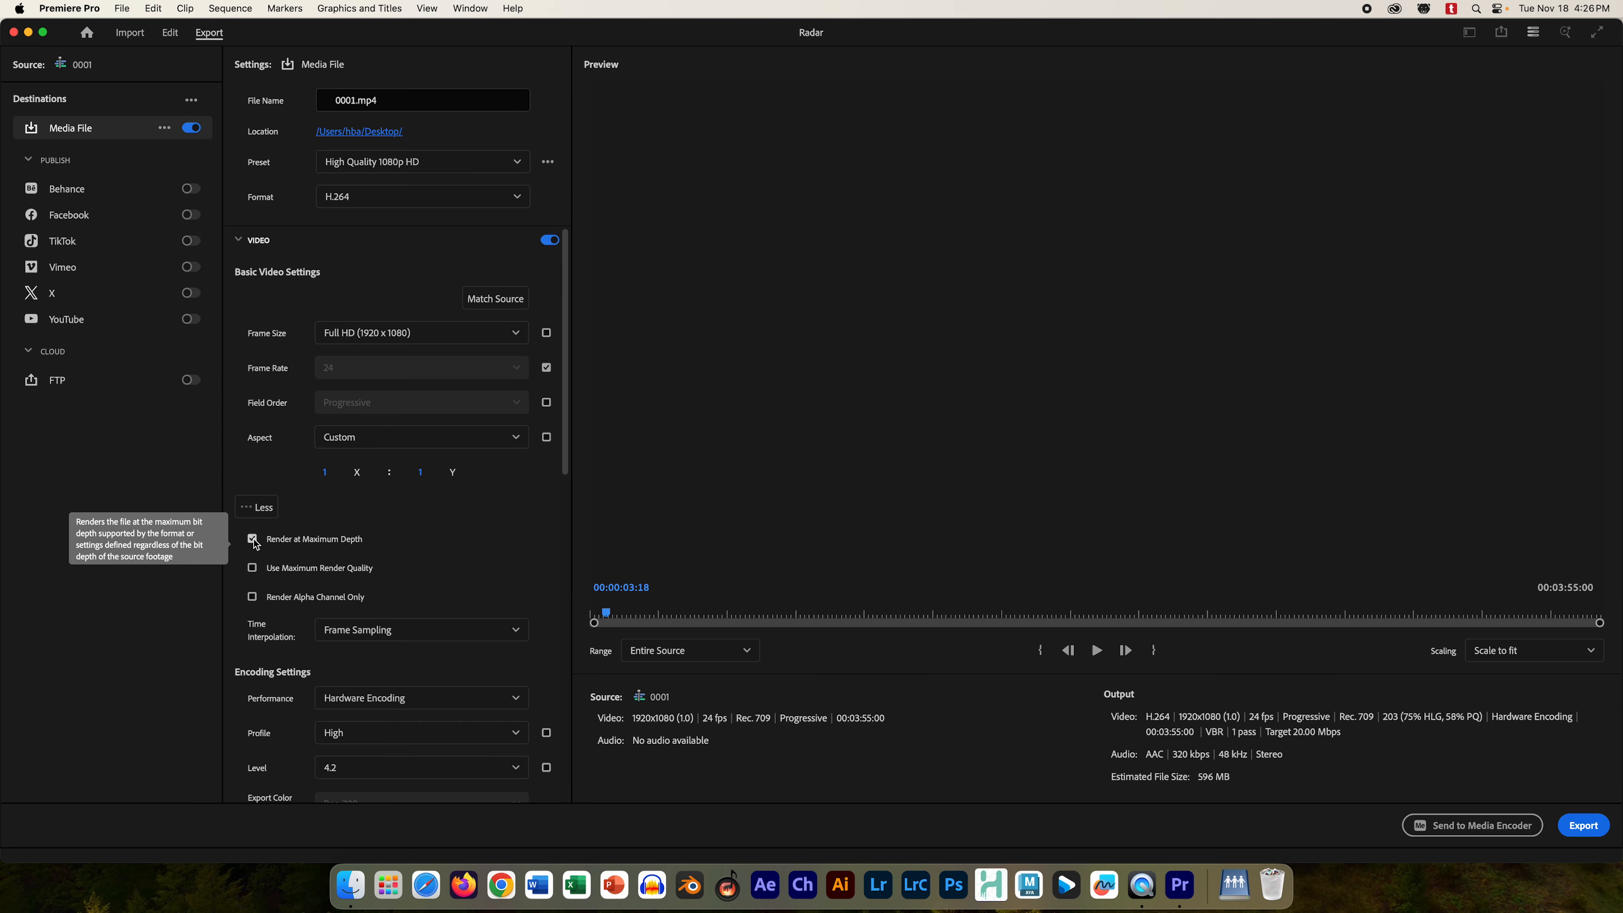
click(252, 568)
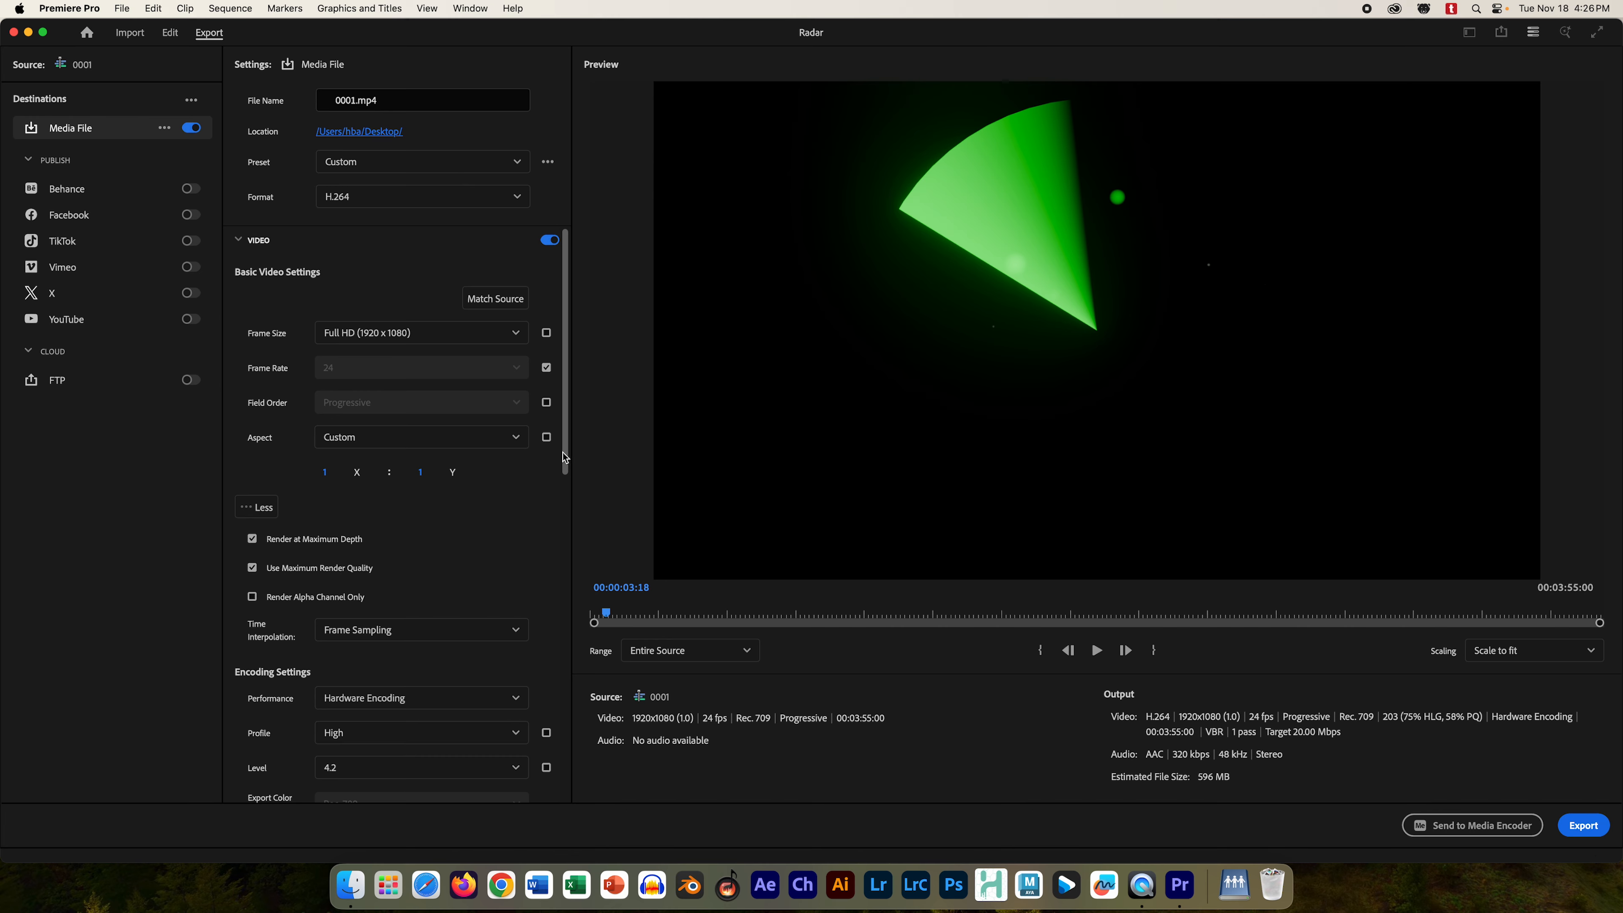
- Set the bitrate encoding to VBR, 2 pass and export the sequence as 0001.mp4
drag(565, 459, 561, 617)
scroll(418, 634, down, 5)
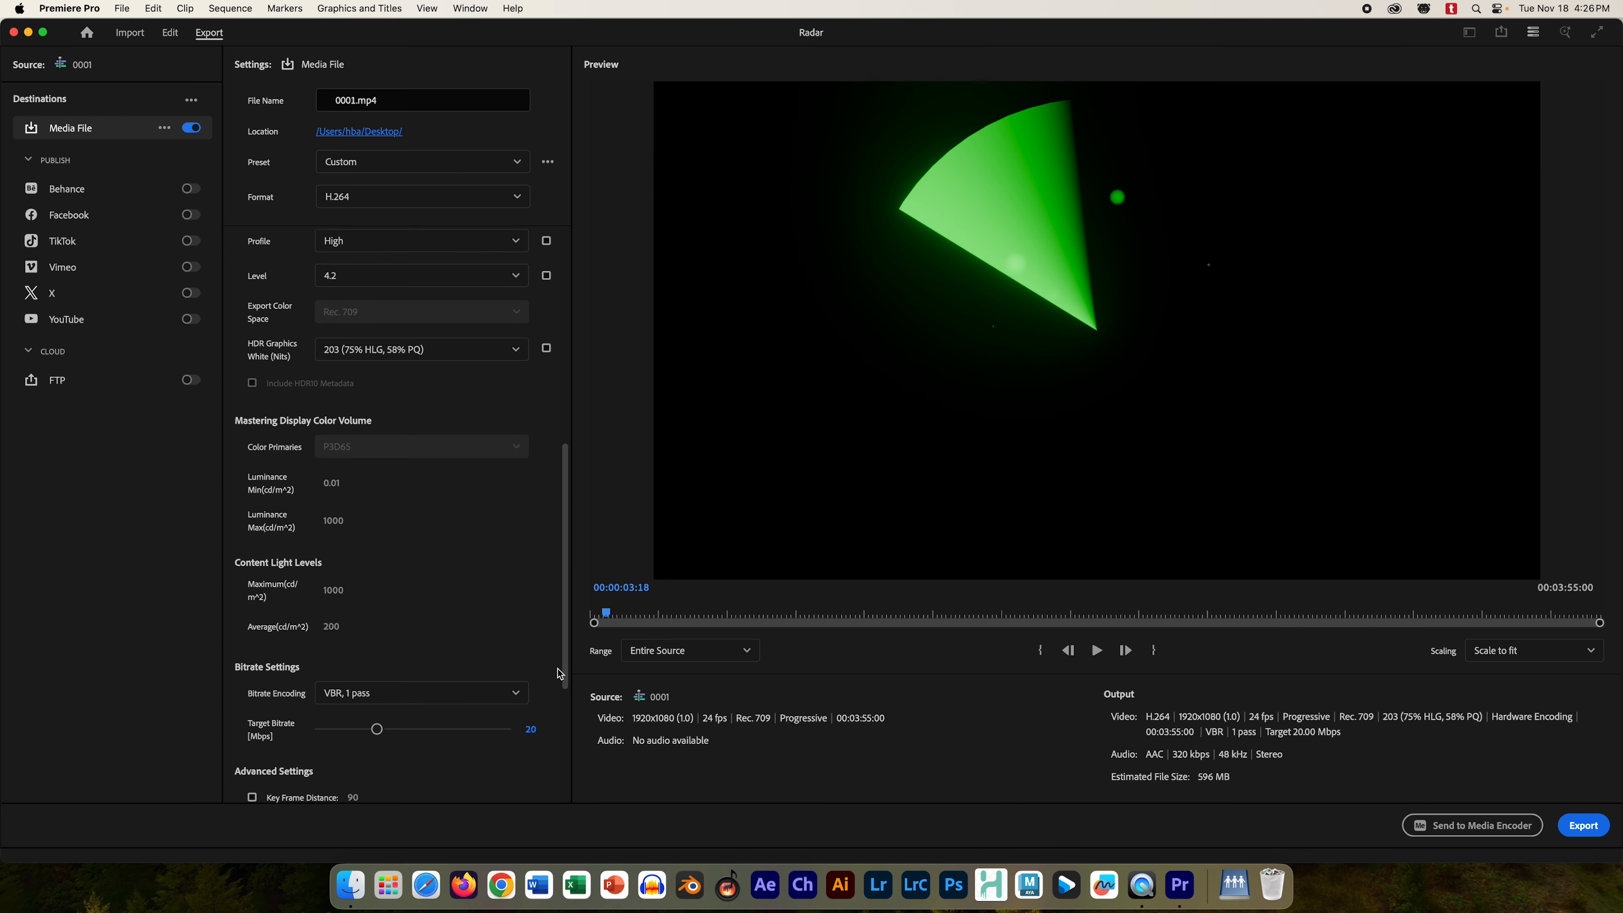
click(393, 619)
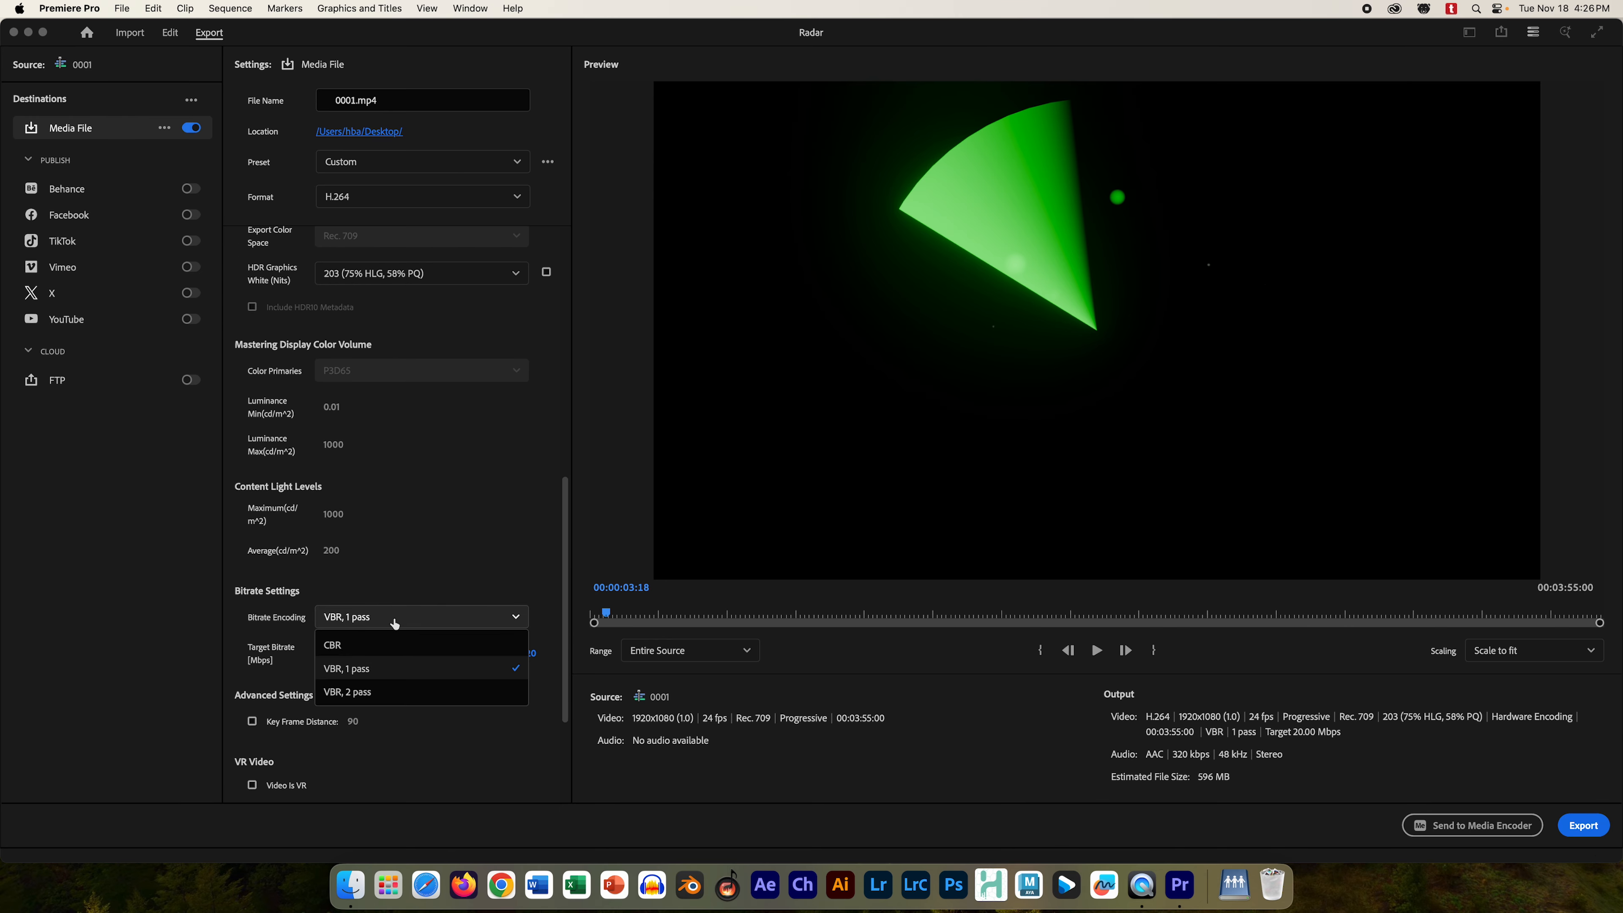
click(390, 693)
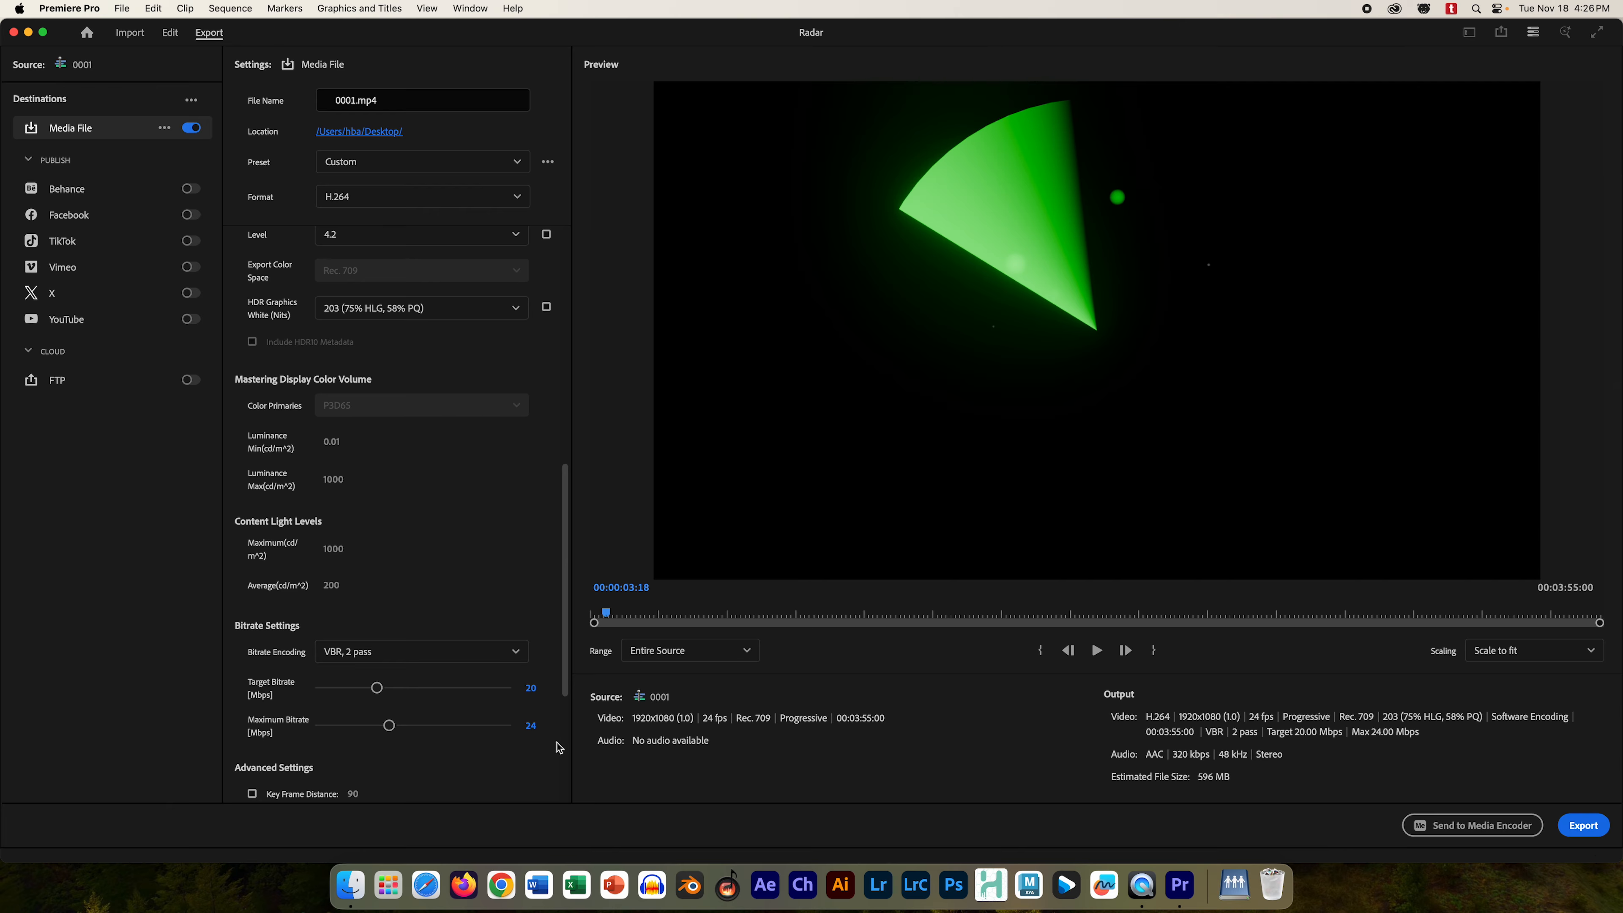
drag(562, 595, 561, 712)
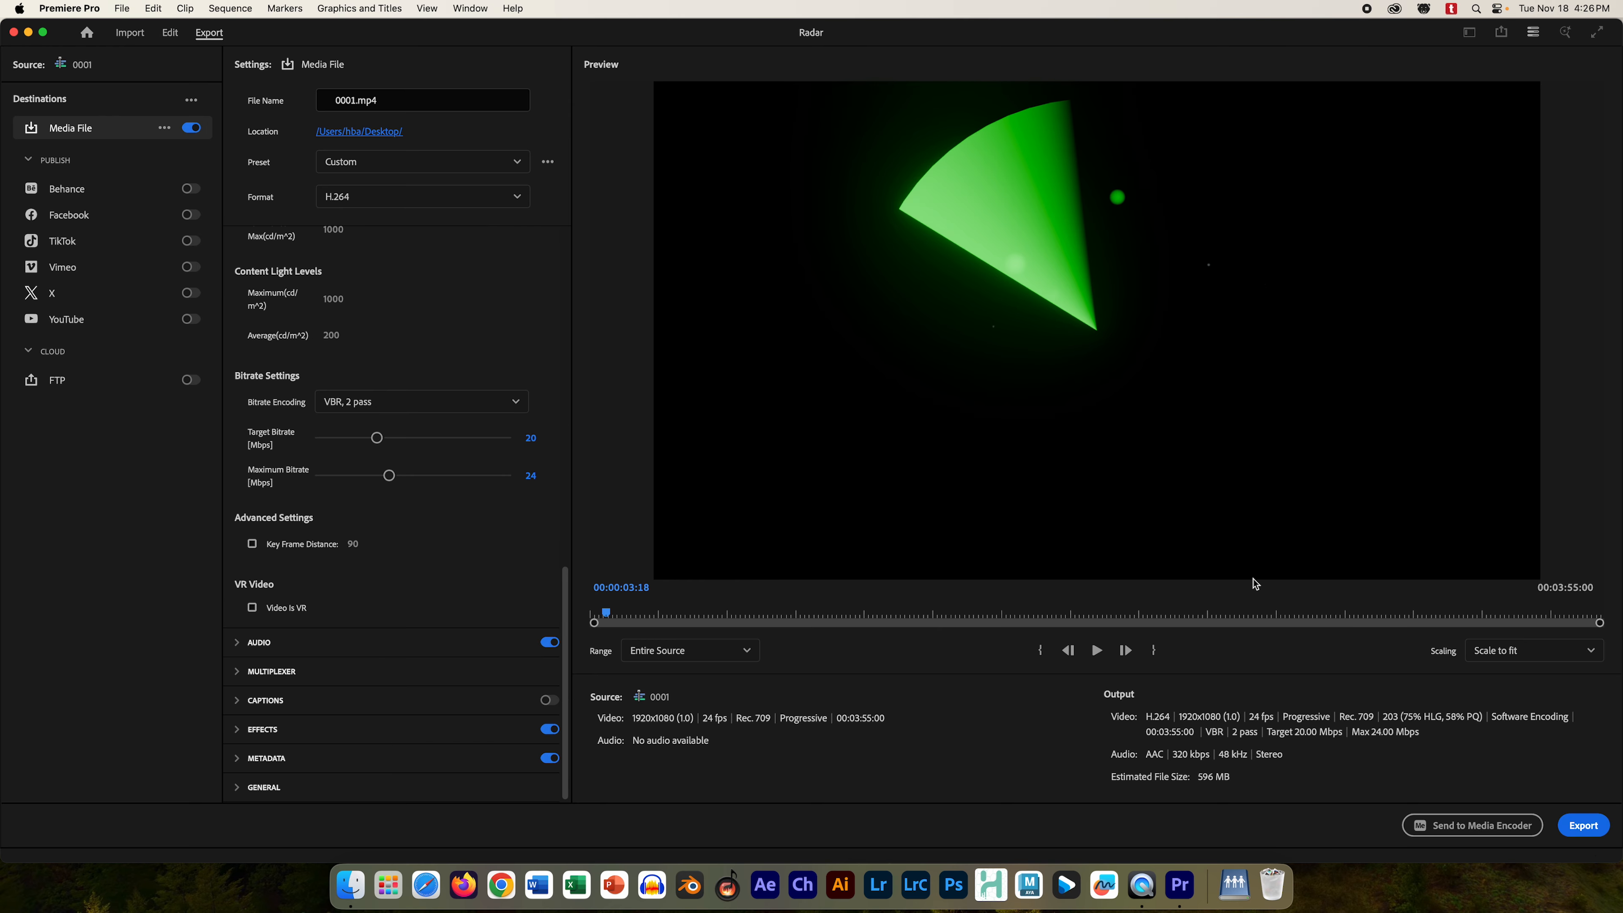
click(1584, 824)
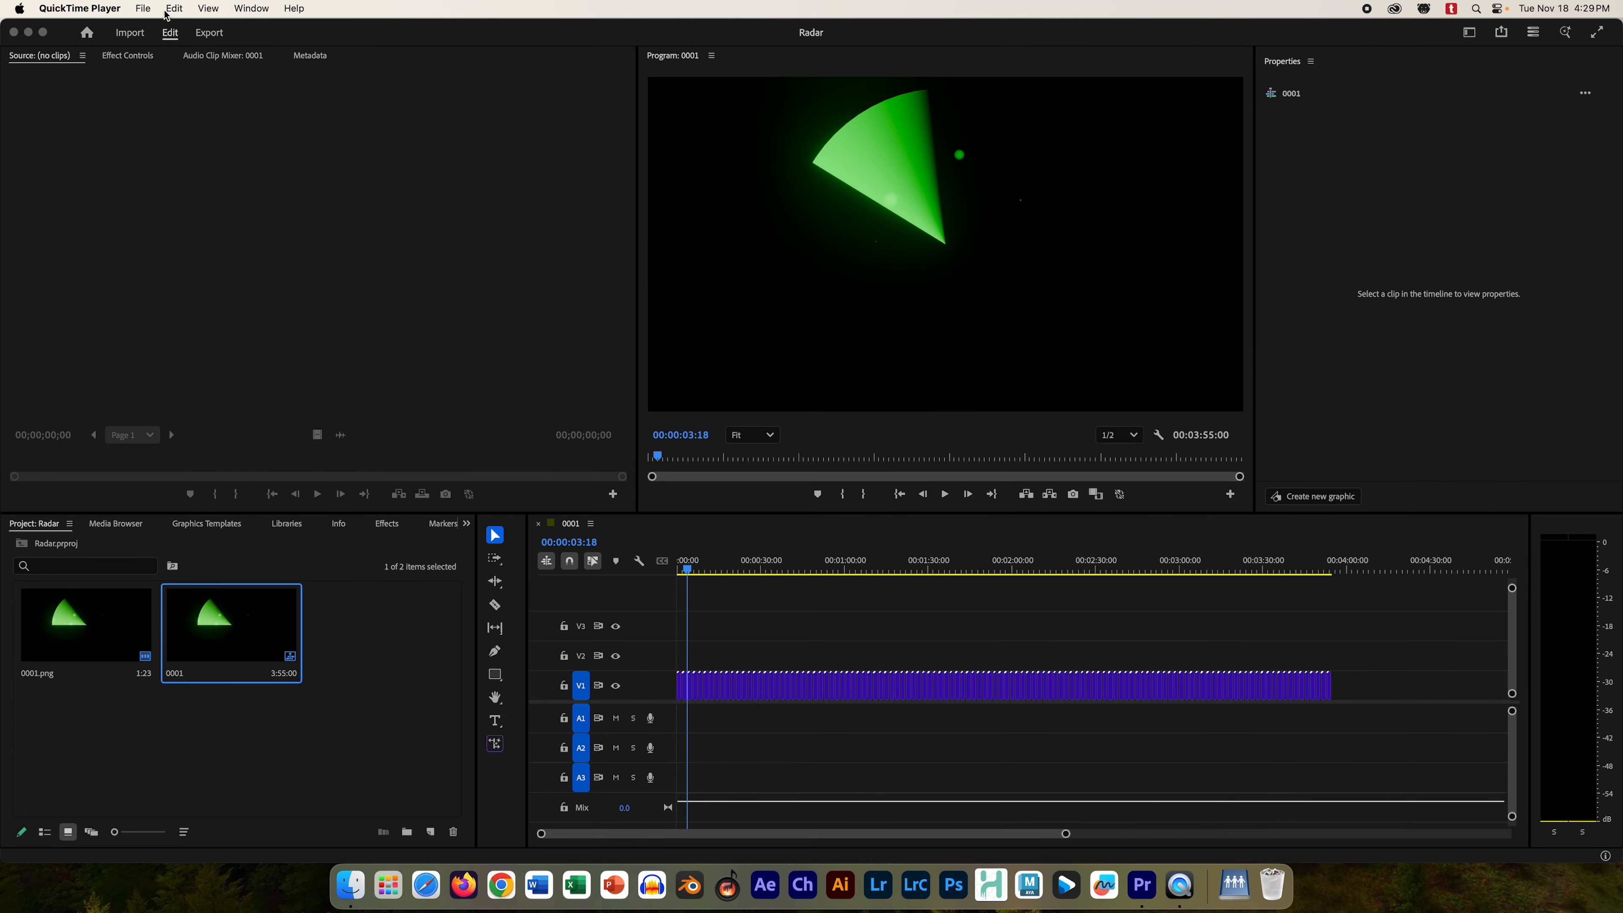
- Quit Premiere Pro and view the exported 0001.mp4 from the desktop in full screen in GoPro Player
click(290, 39)
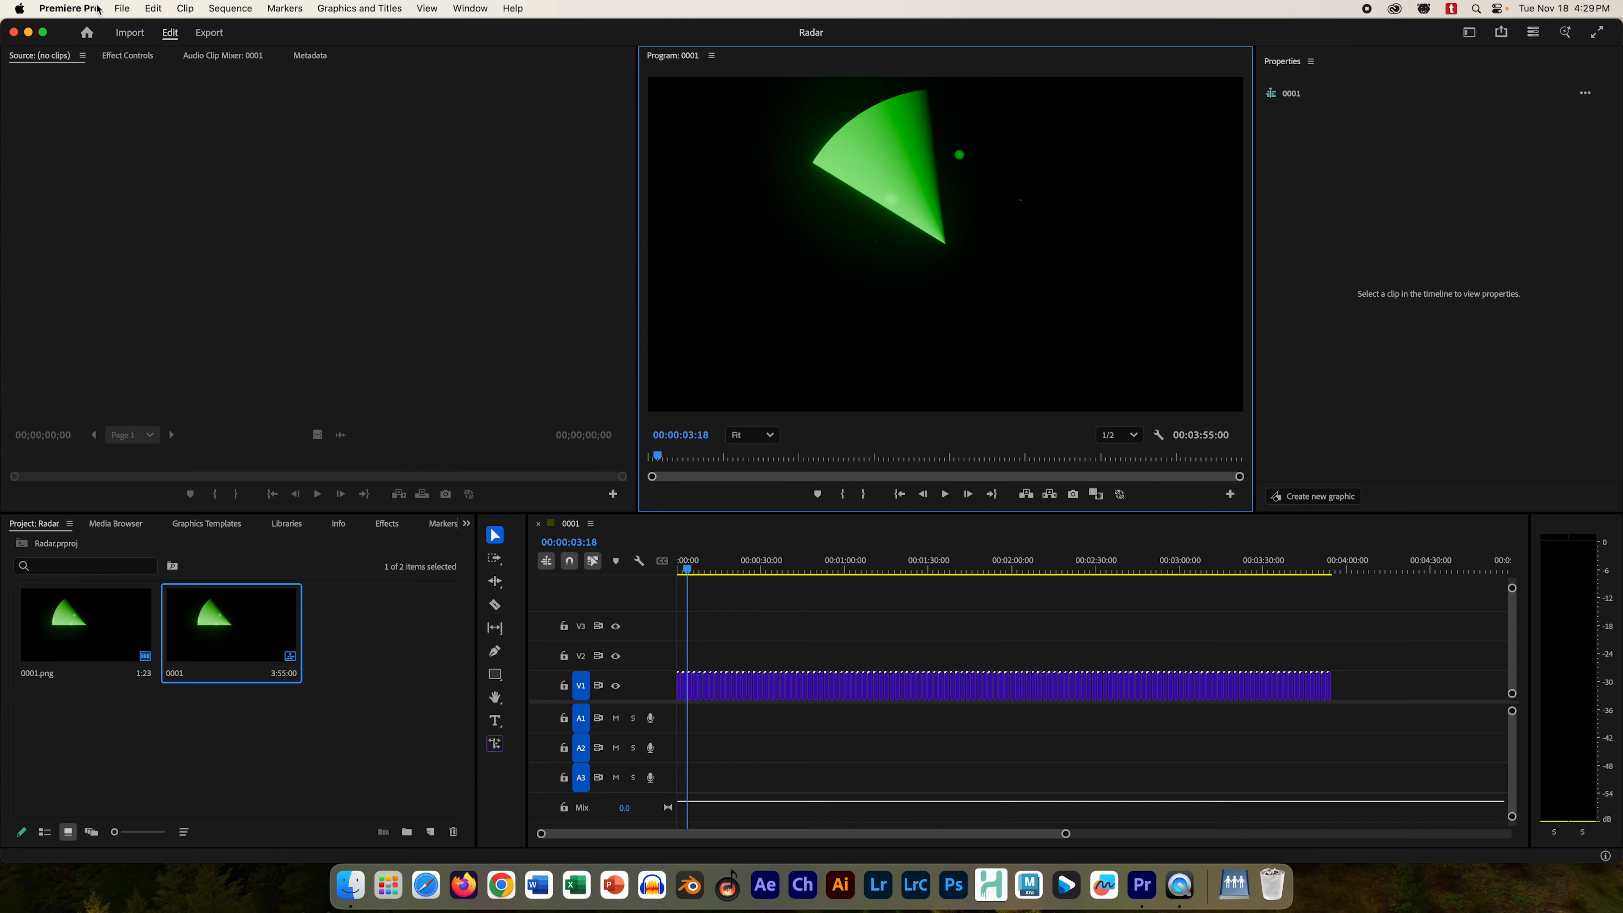
click(56, 9)
key(super+q)
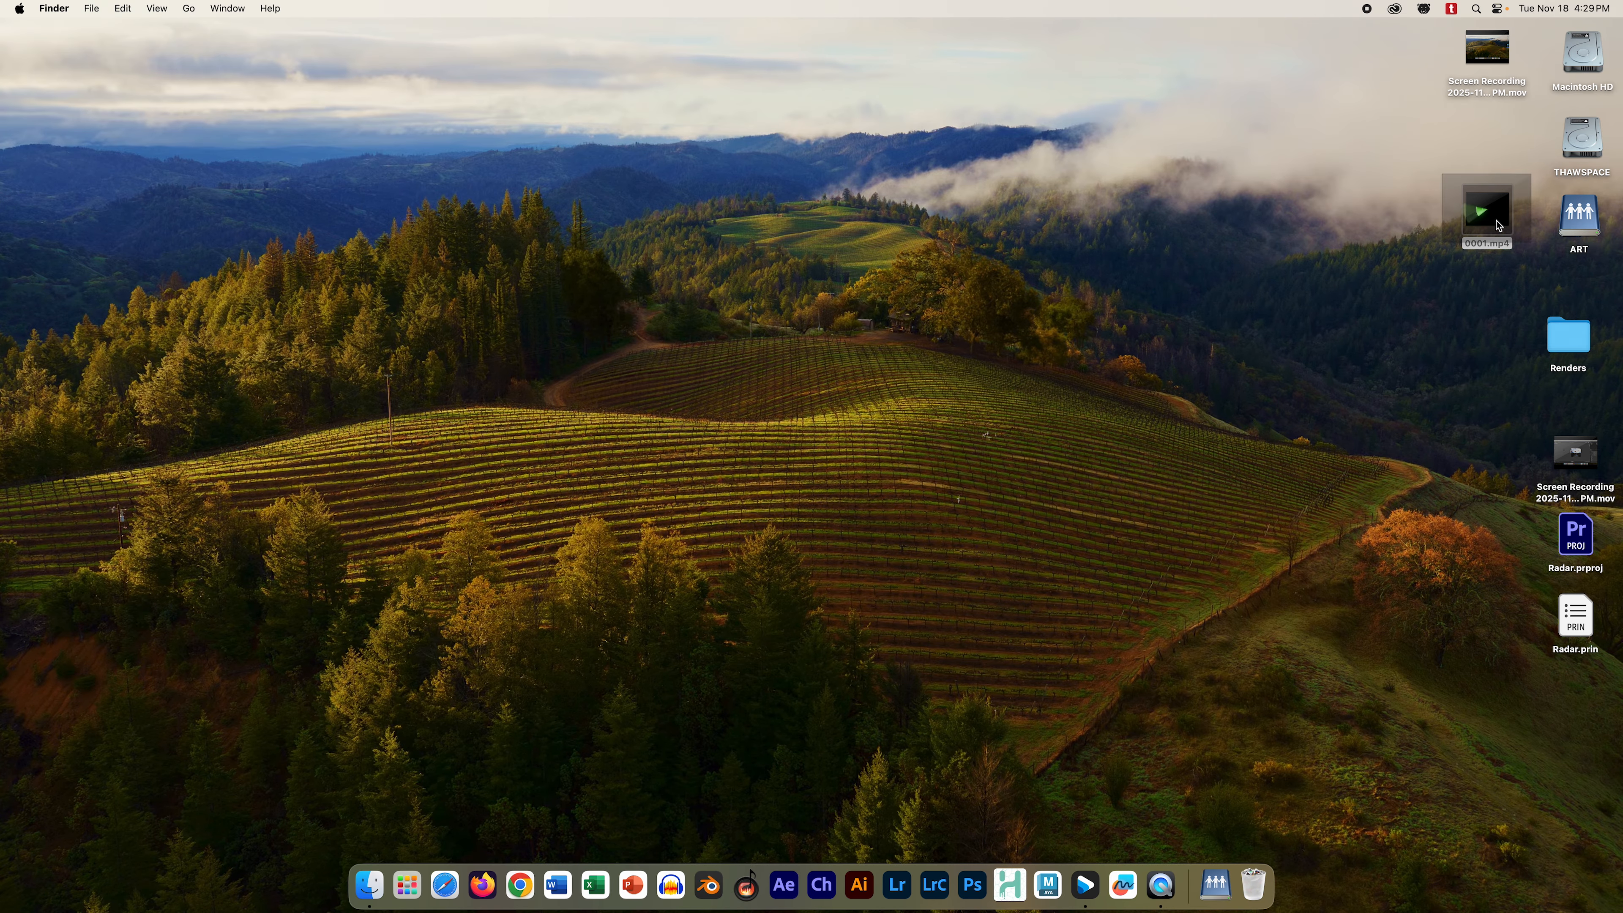
double_click(1498, 225)
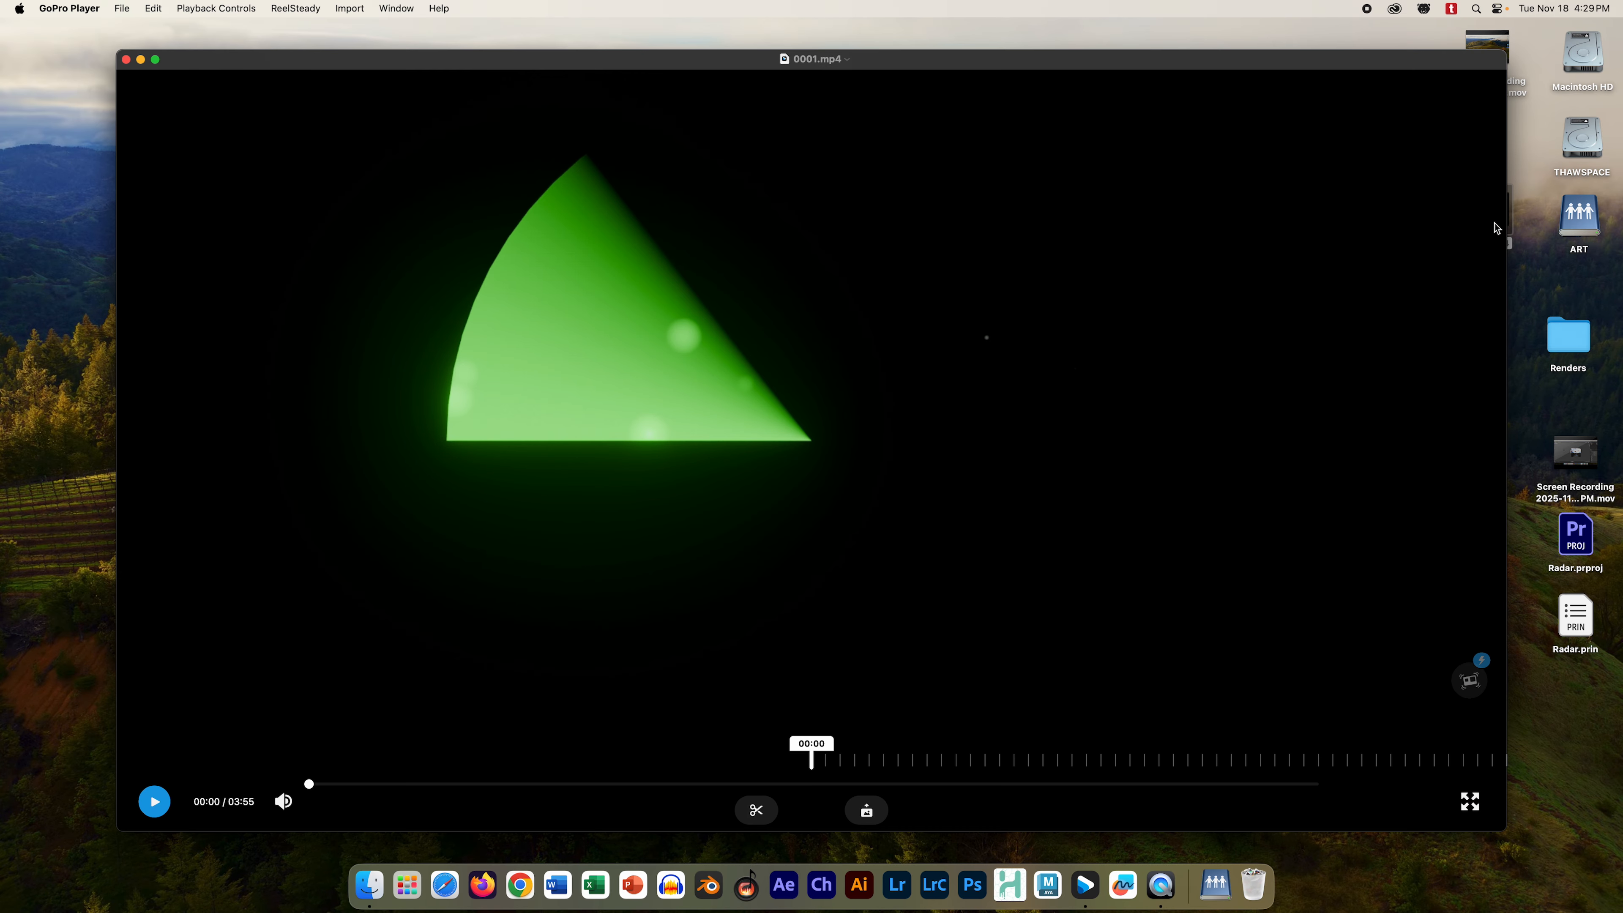
click(1467, 800)
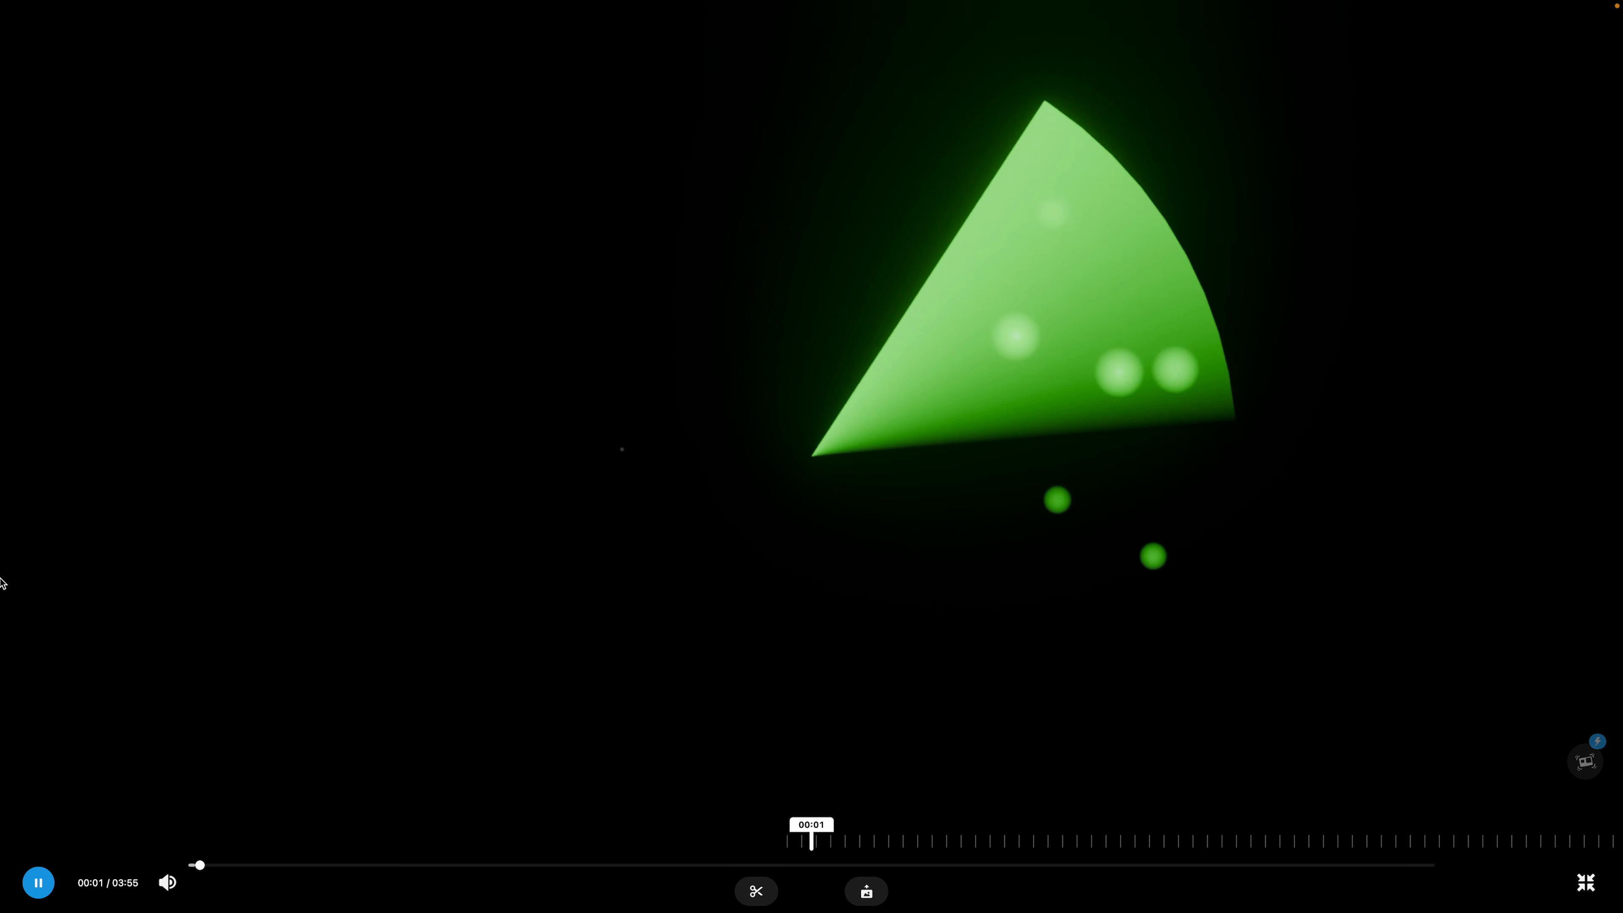